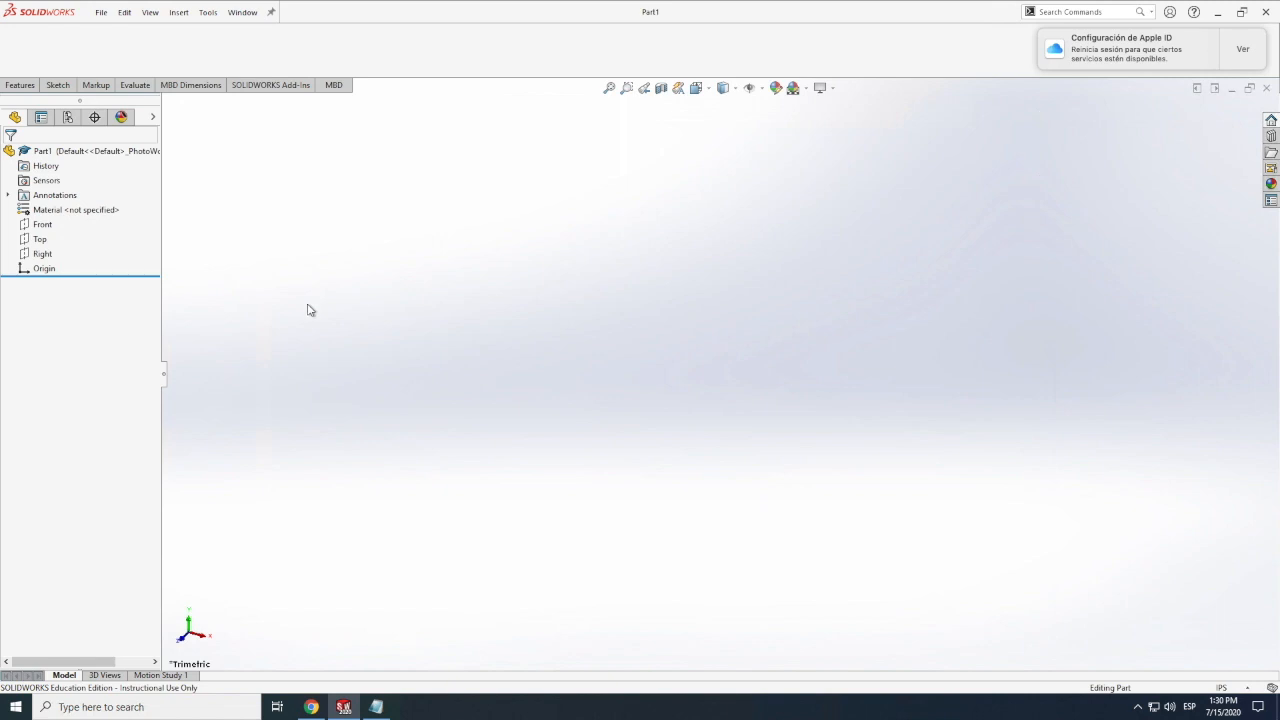
pyautogui.click(57, 86)
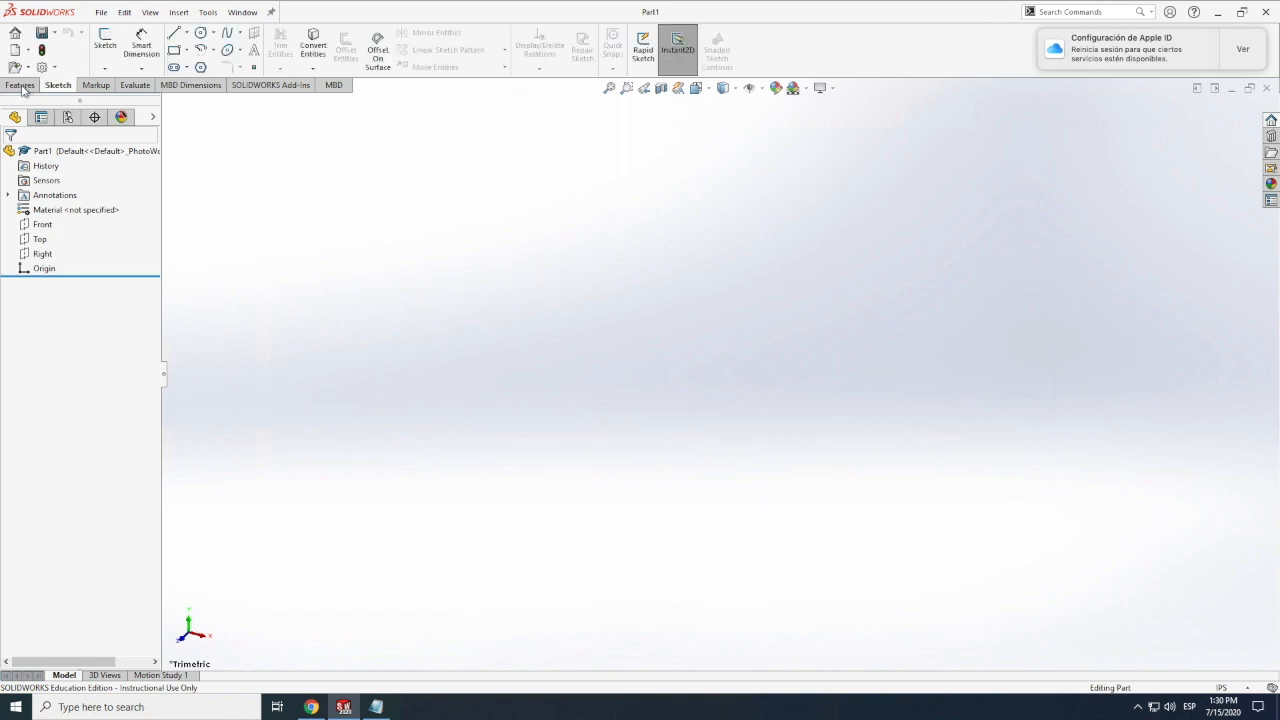
pyautogui.click(22, 87)
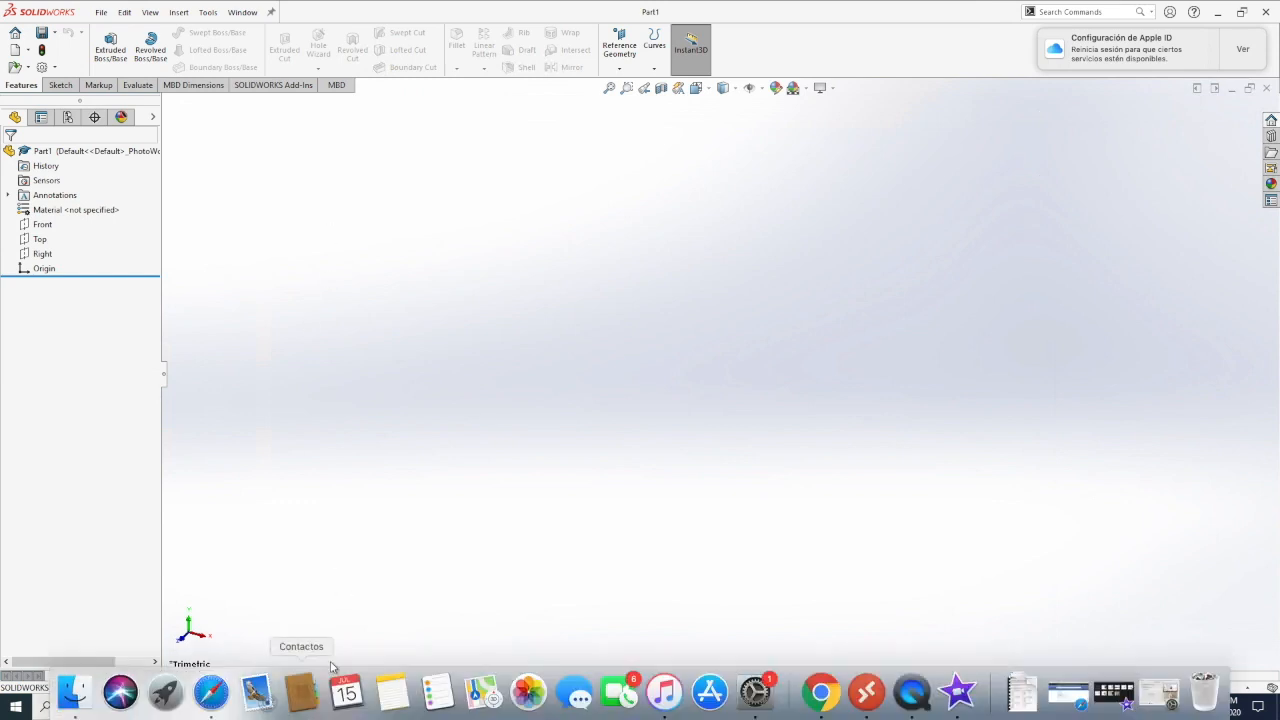
# Switch to Chrome and examine the airport hangar structure reference images, including the Alaska Structures fabric airplane hangar.
pyautogui.moveTo(313, 708)
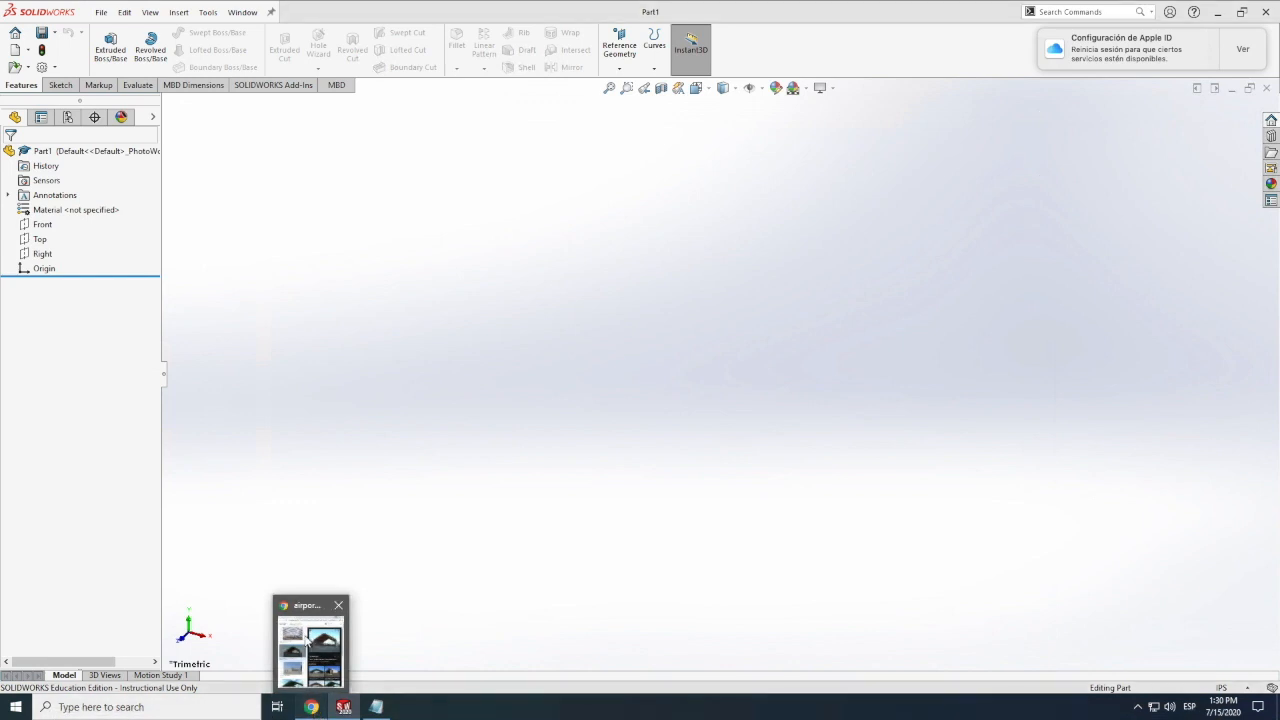
pyautogui.click(313, 707)
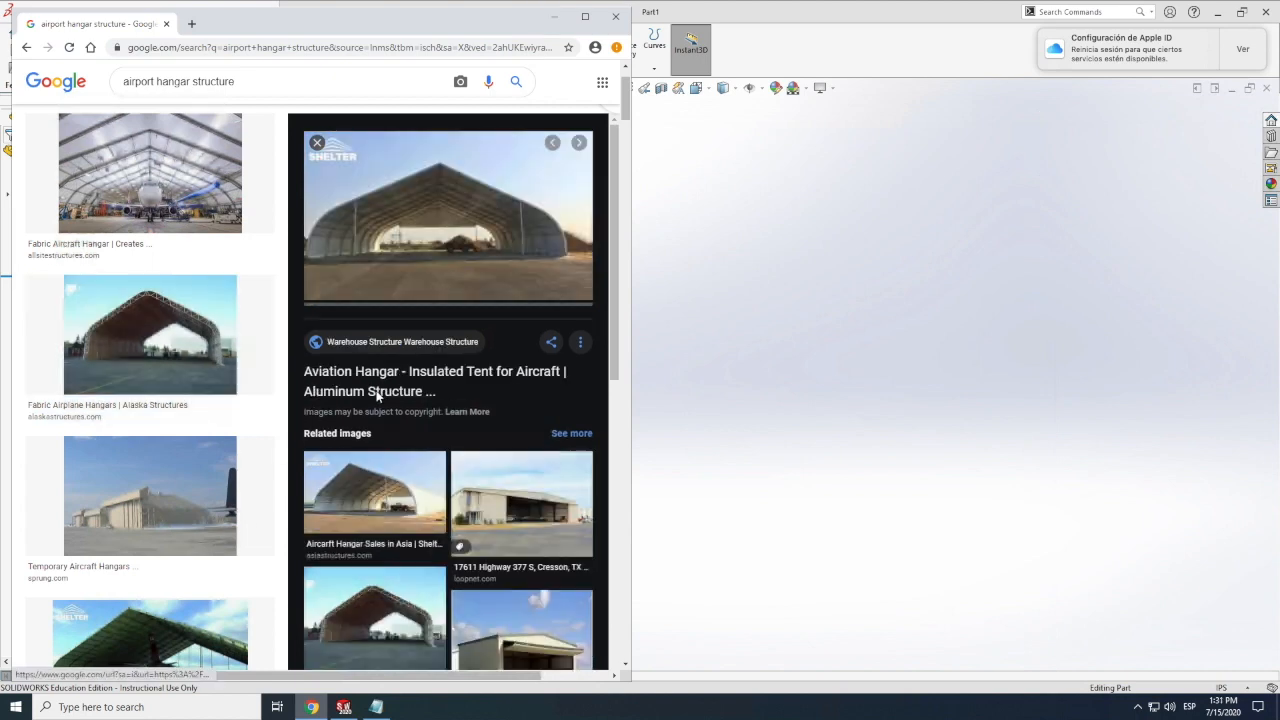
pyautogui.hotkey('alt', 'Tab')
pyautogui.click(311, 707)
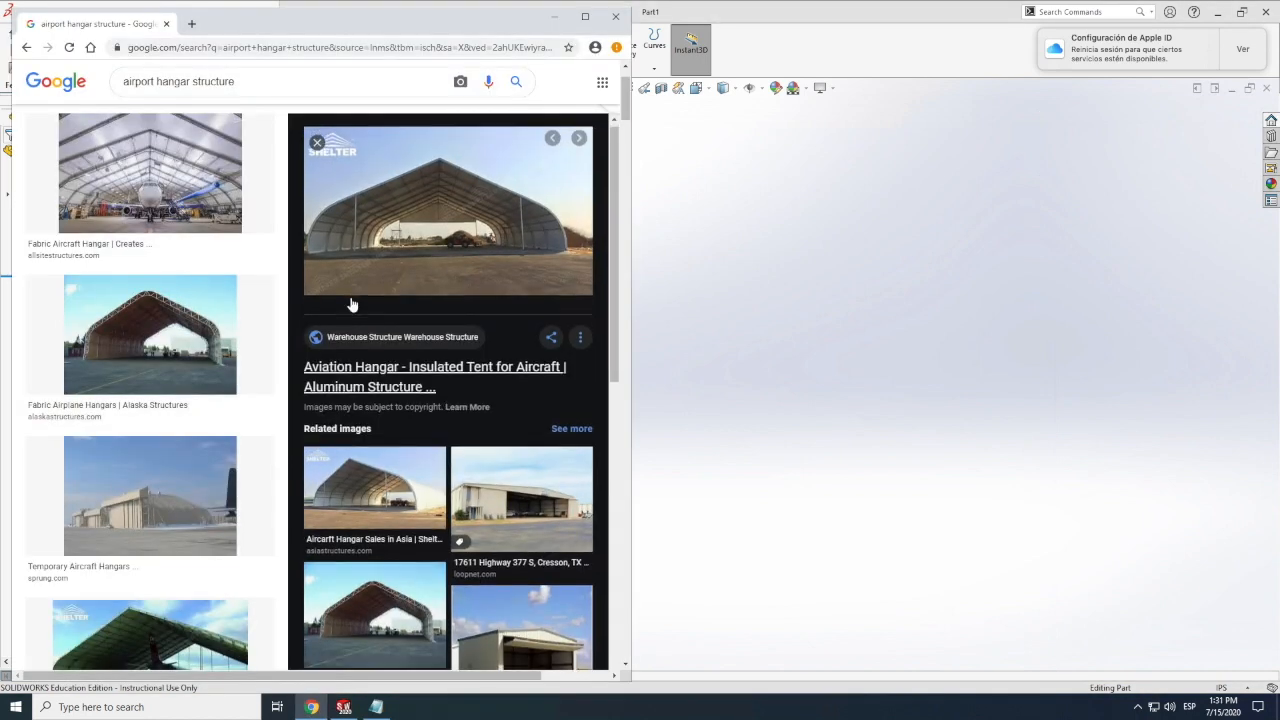
pyautogui.scroll(1, 357, 331)
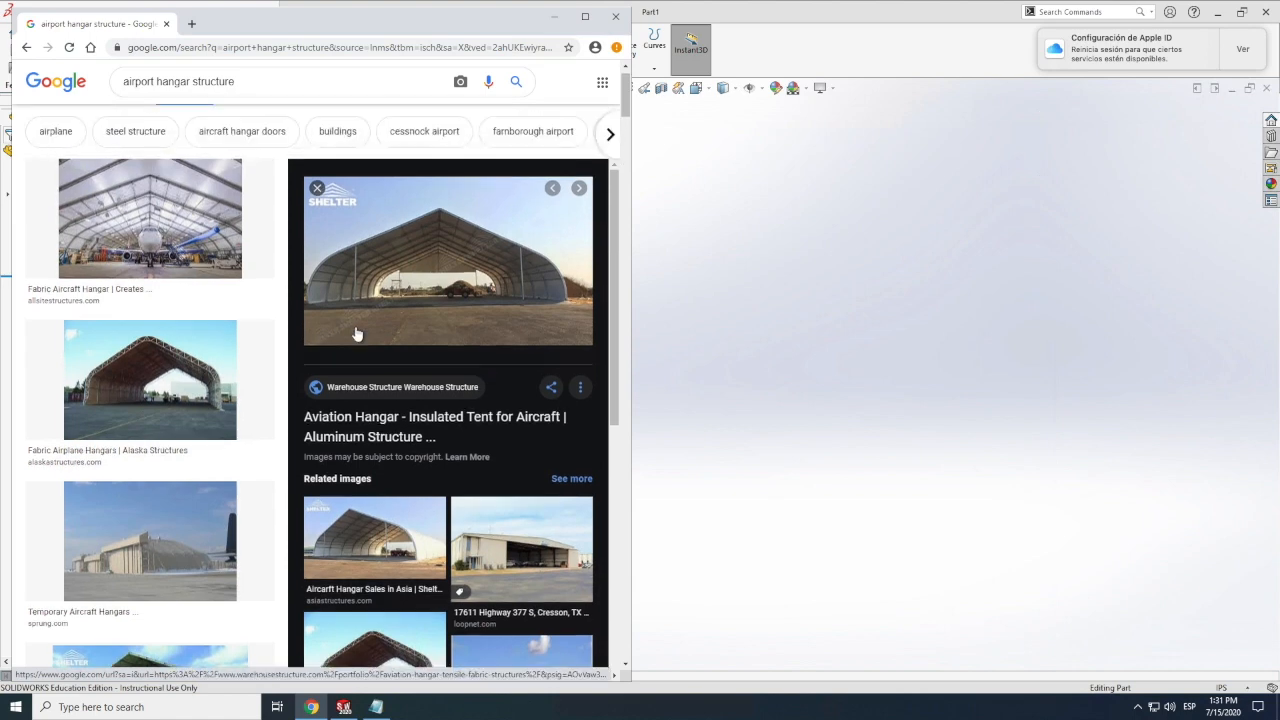
pyautogui.scroll(1, 357, 334)
pyautogui.click(135, 444)
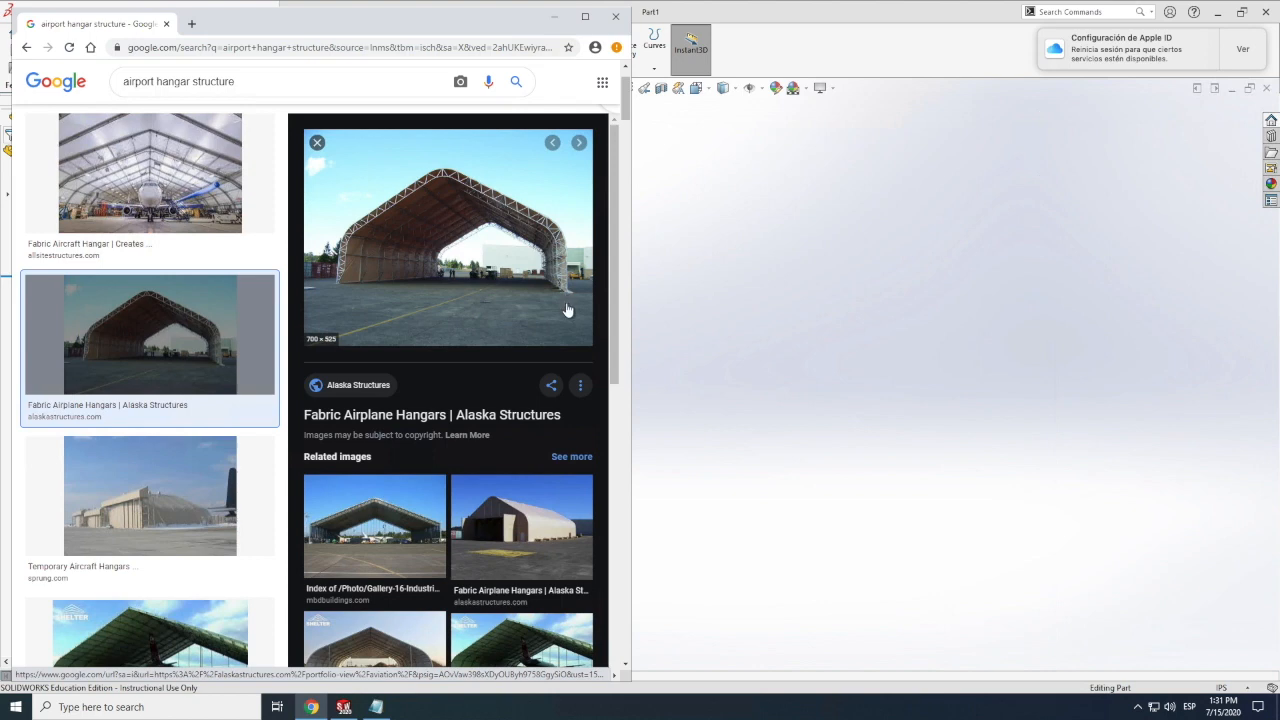
pyautogui.click(556, 20)
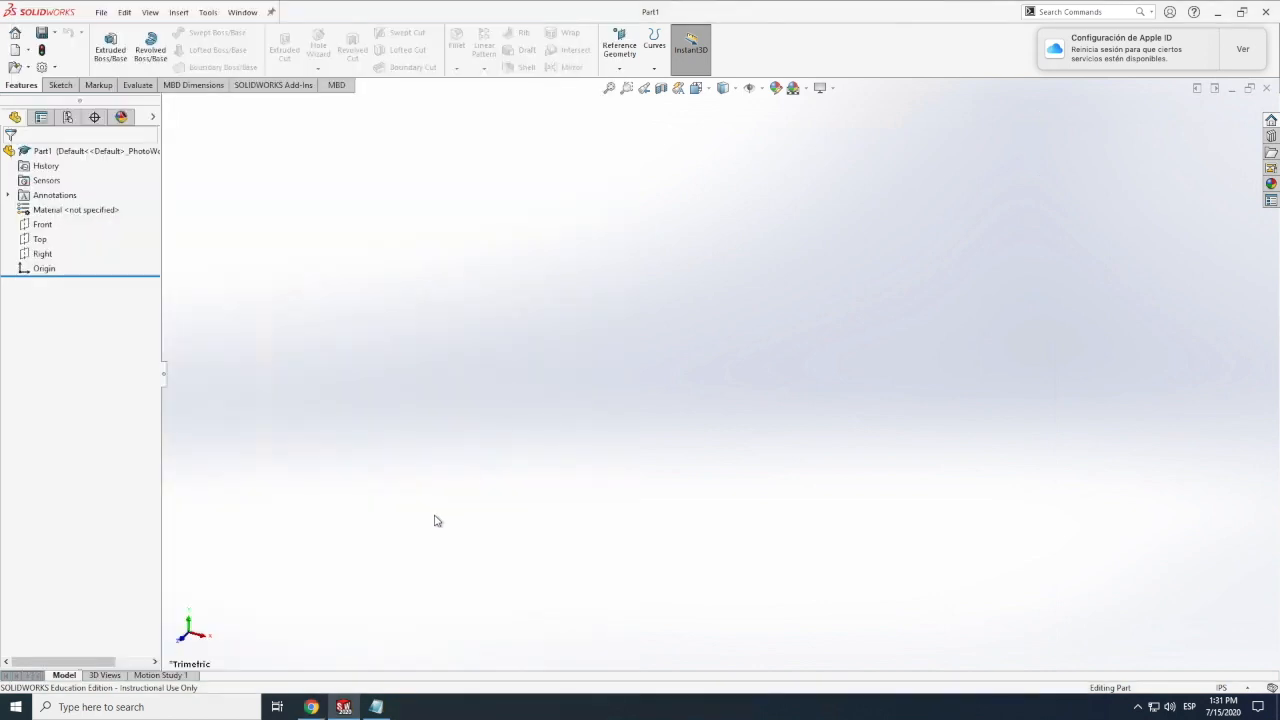
# Switch to Notepad and review the cylinder diameter and hangar height, length and width definitions in Video 9.txt.
pyautogui.click(377, 708)
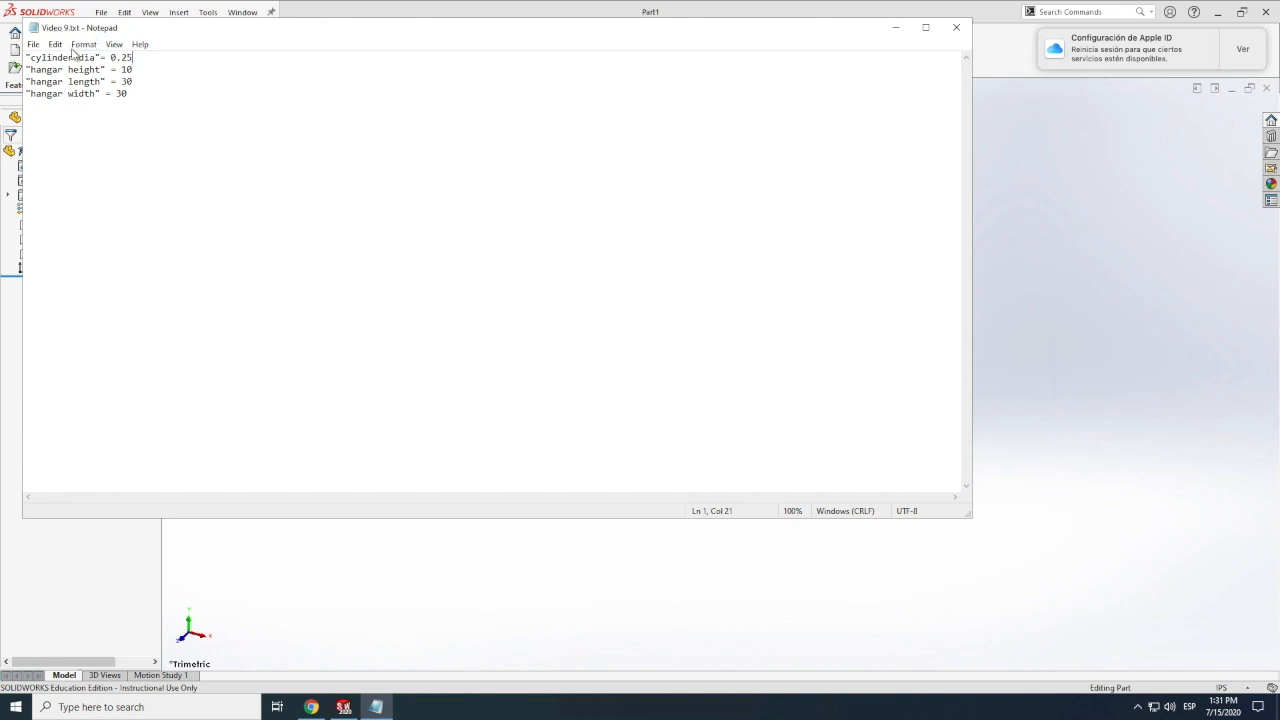
pyautogui.moveTo(144, 95); pyautogui.dragTo(24, 60)
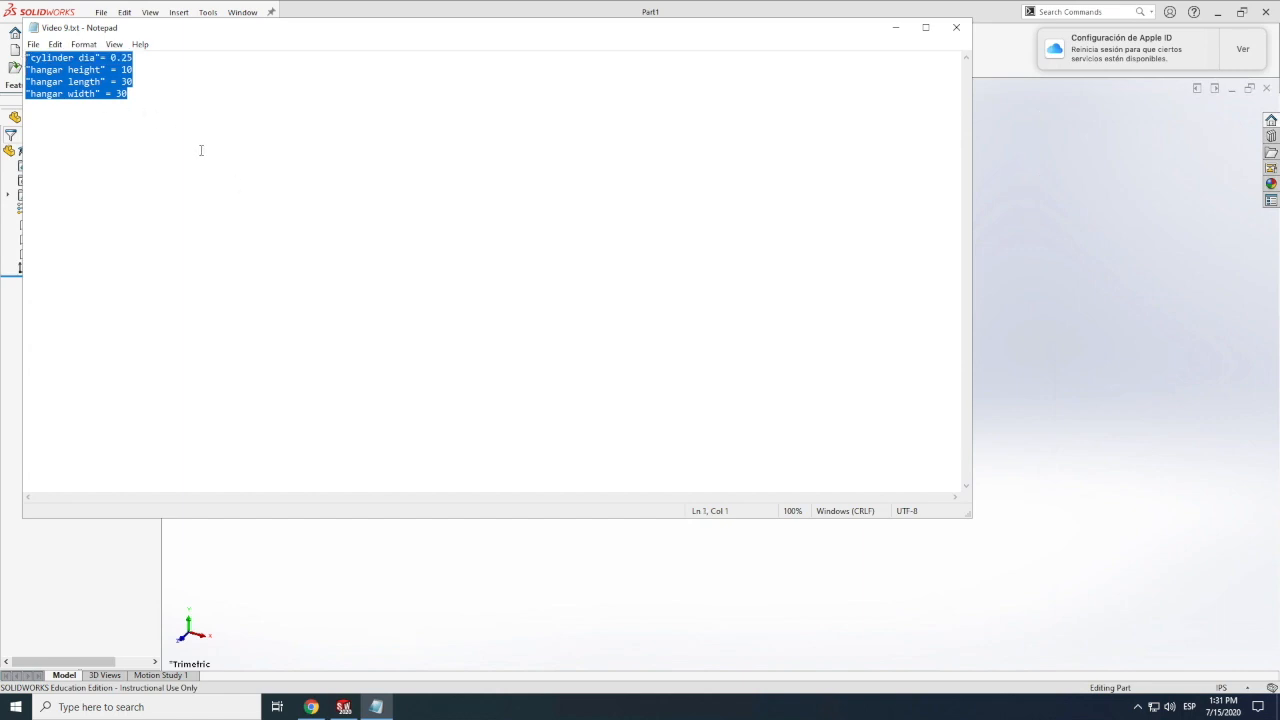
pyautogui.click(143, 108)
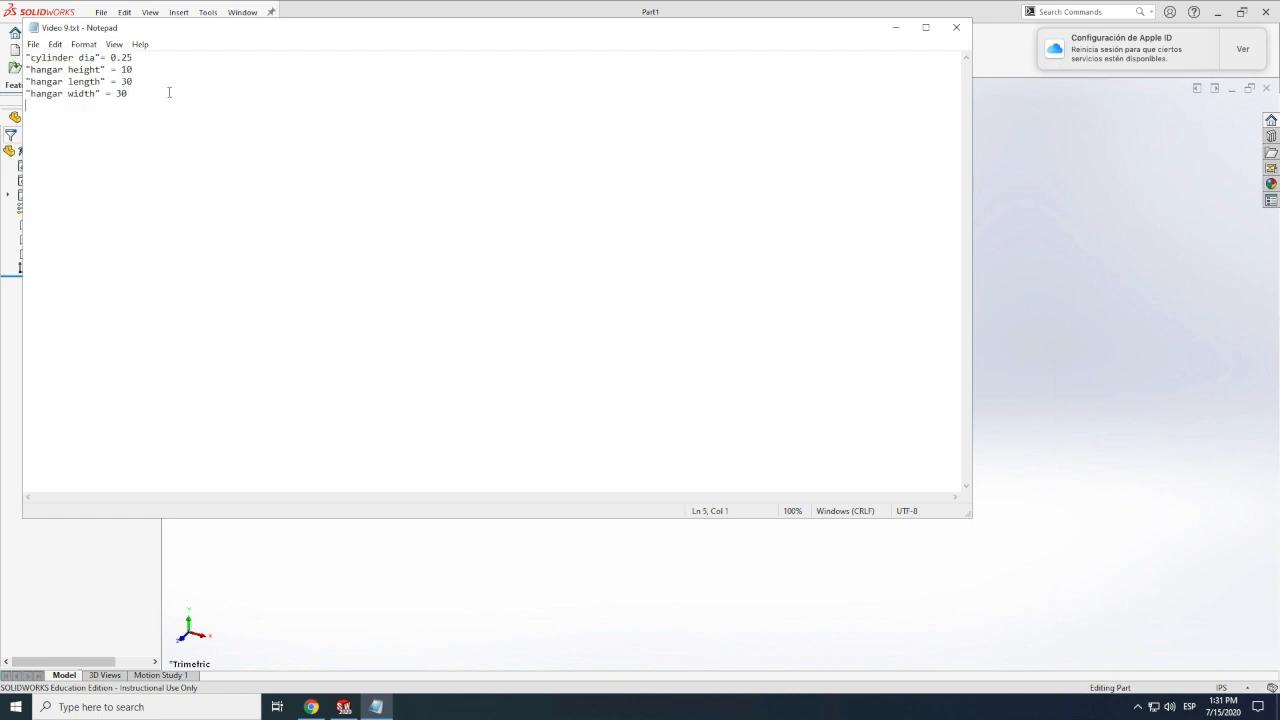
pyautogui.moveTo(160, 64); pyautogui.dragTo(25, 58)
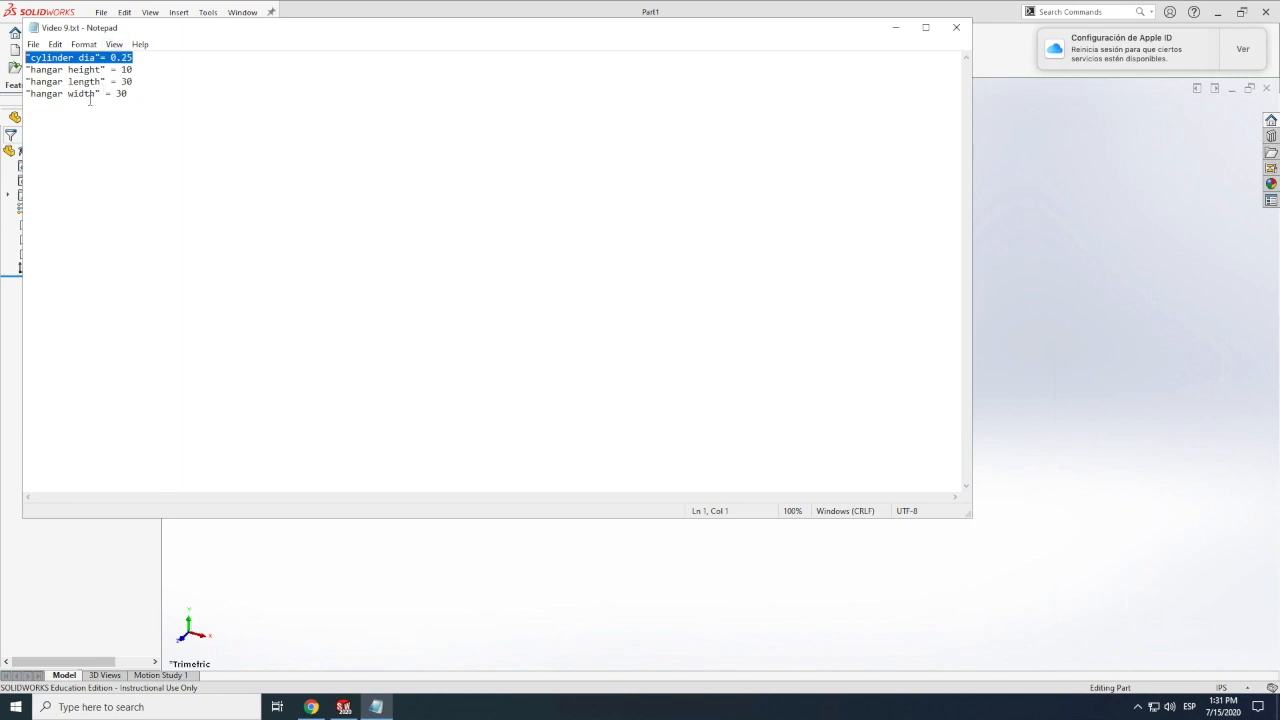
pyautogui.click(129, 94)
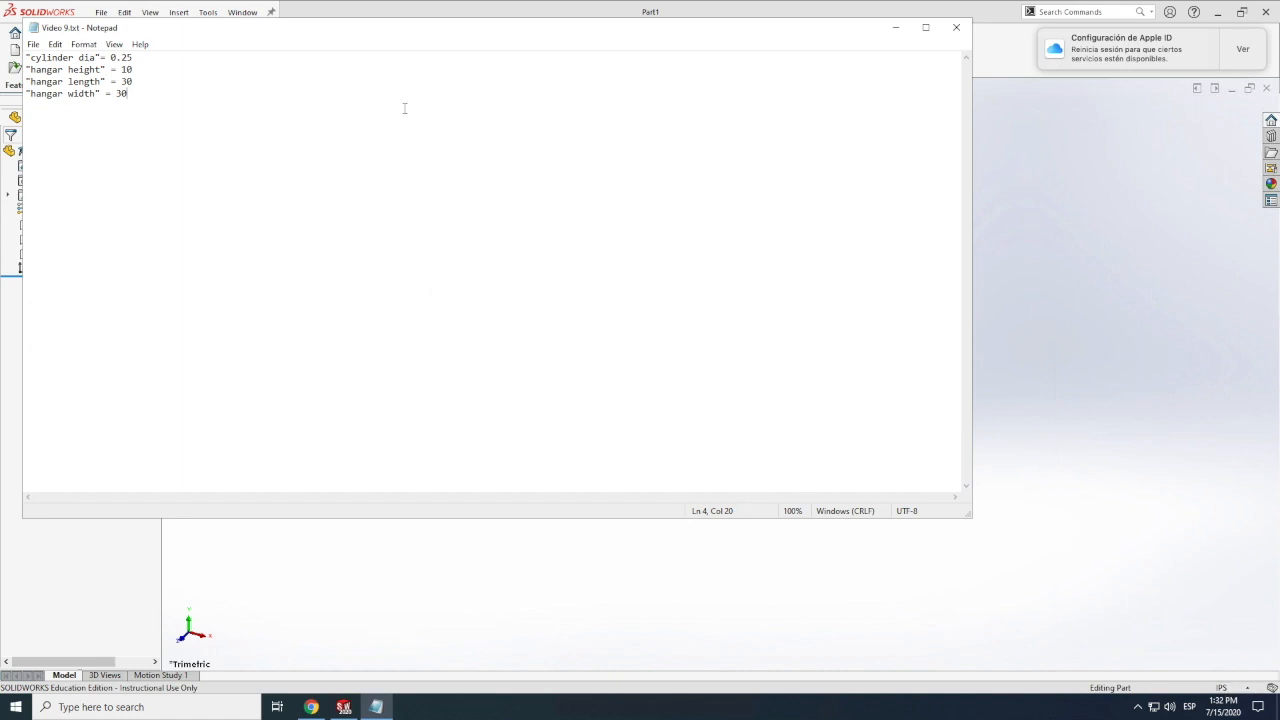
pyautogui.click(894, 32)
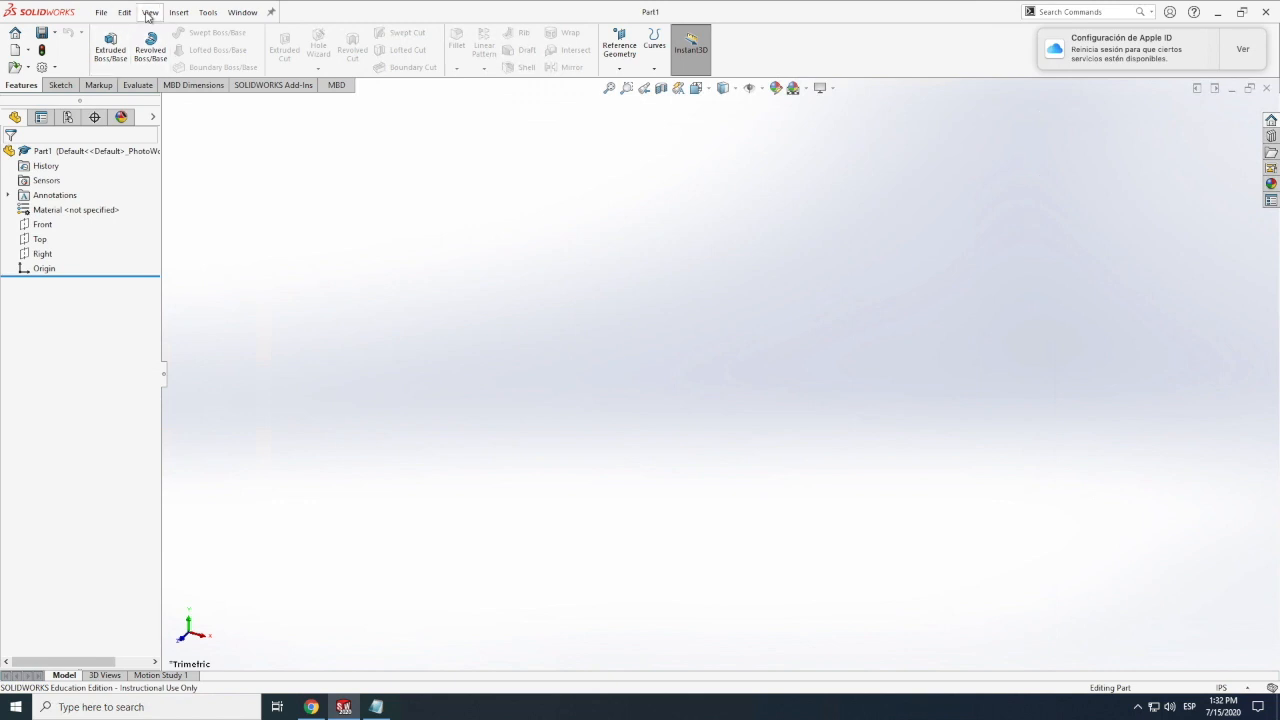
# Import all four global variables from Video 9.txt in the Getting started with solidworks folder into the part's equations, linked to the file.
pyautogui.click(181, 14)
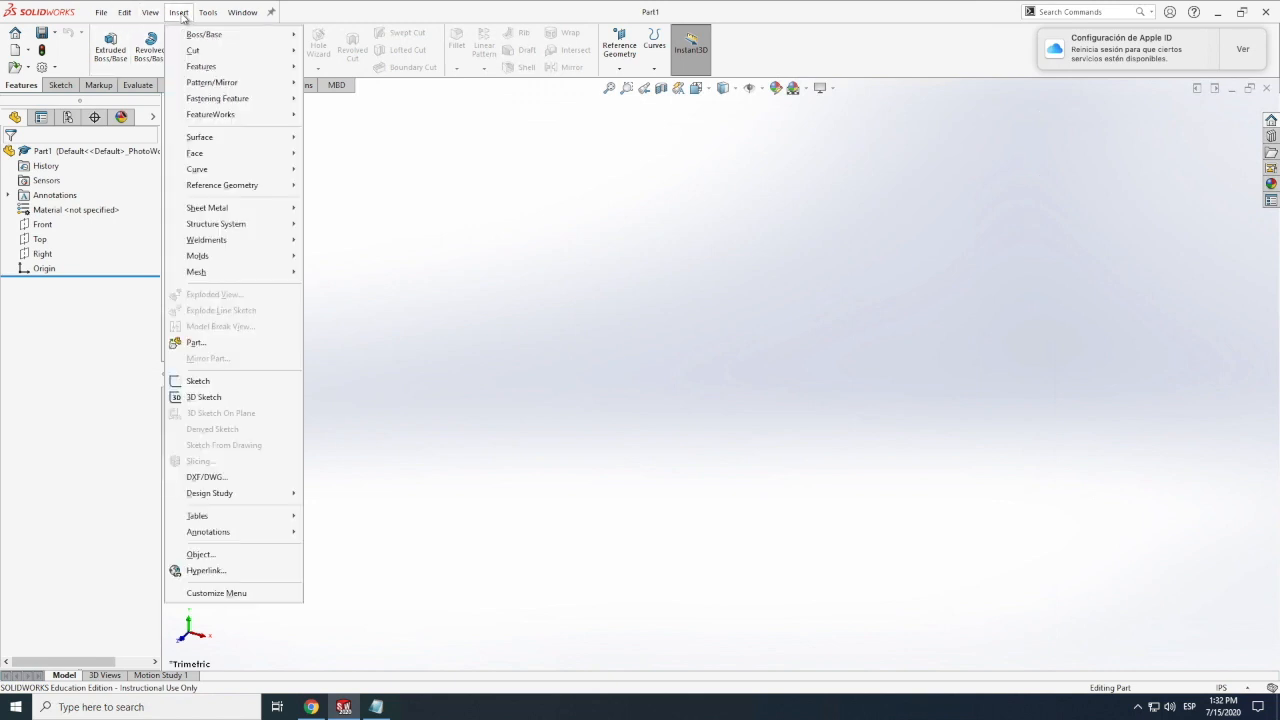
pyautogui.moveTo(150, 16)
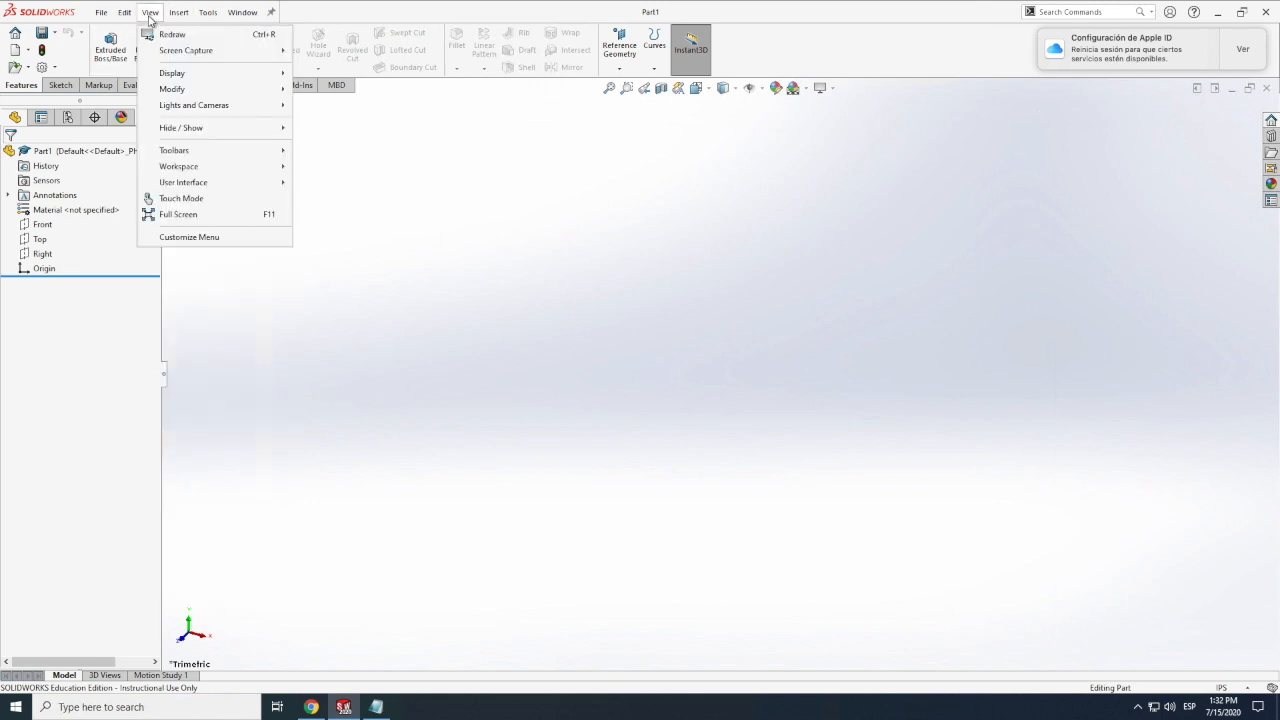
pyautogui.moveTo(210, 17)
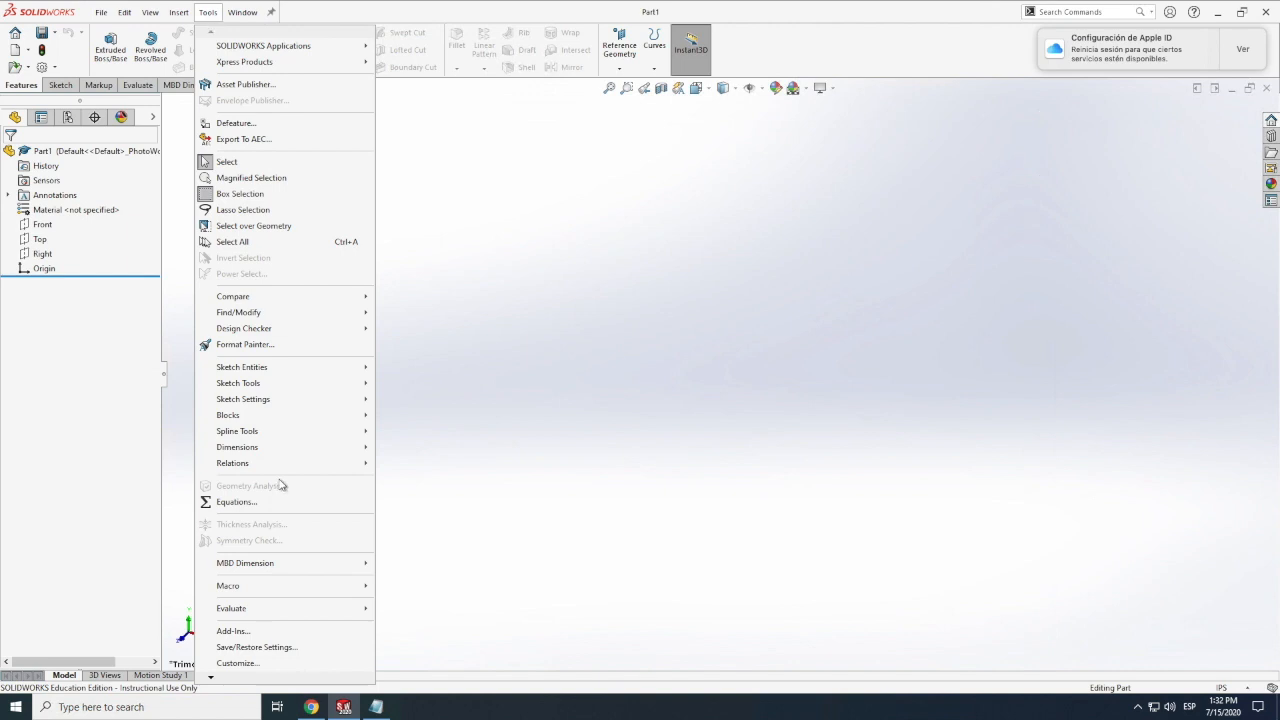
pyautogui.click(227, 505)
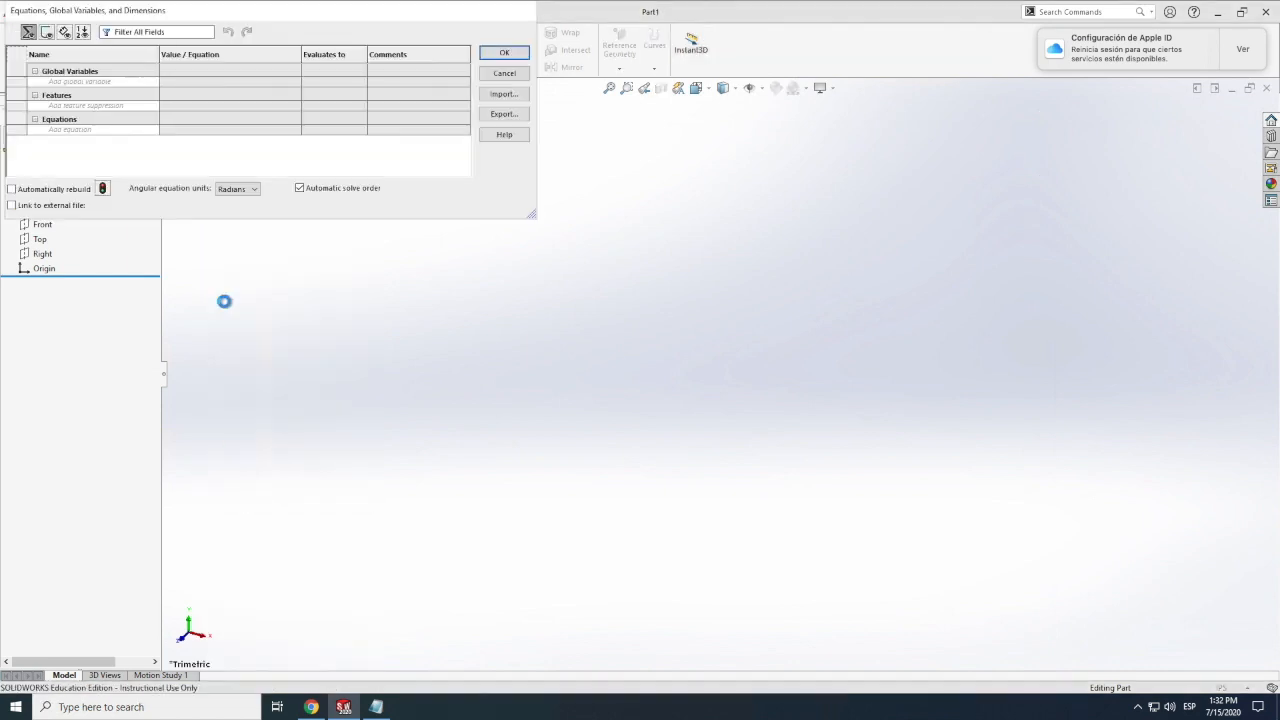
pyautogui.click(503, 95)
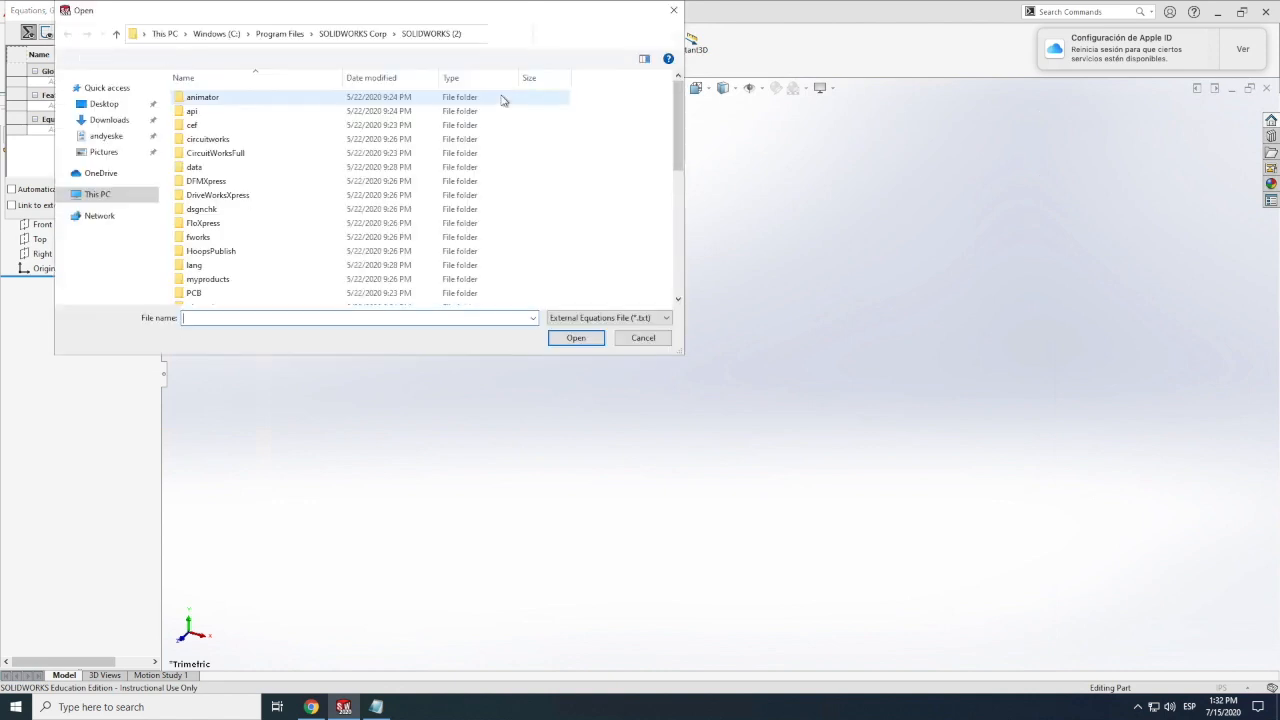
pyautogui.click(102, 104)
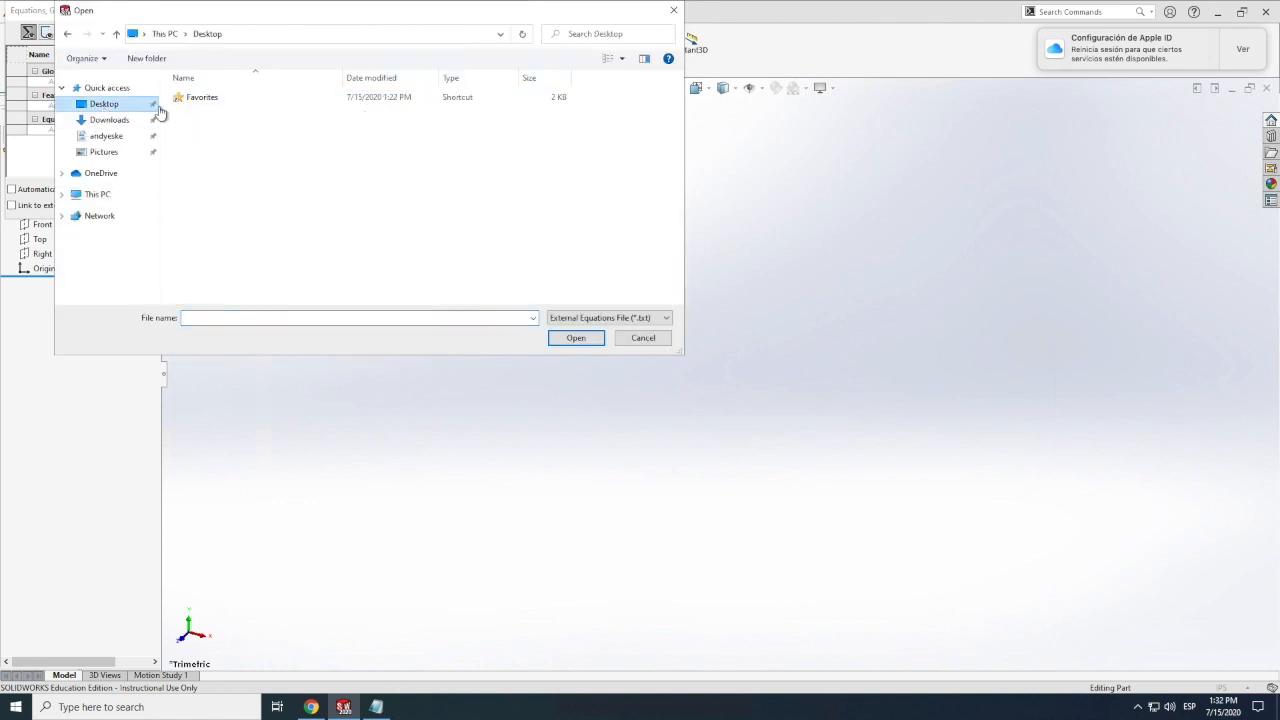
pyautogui.click(104, 136)
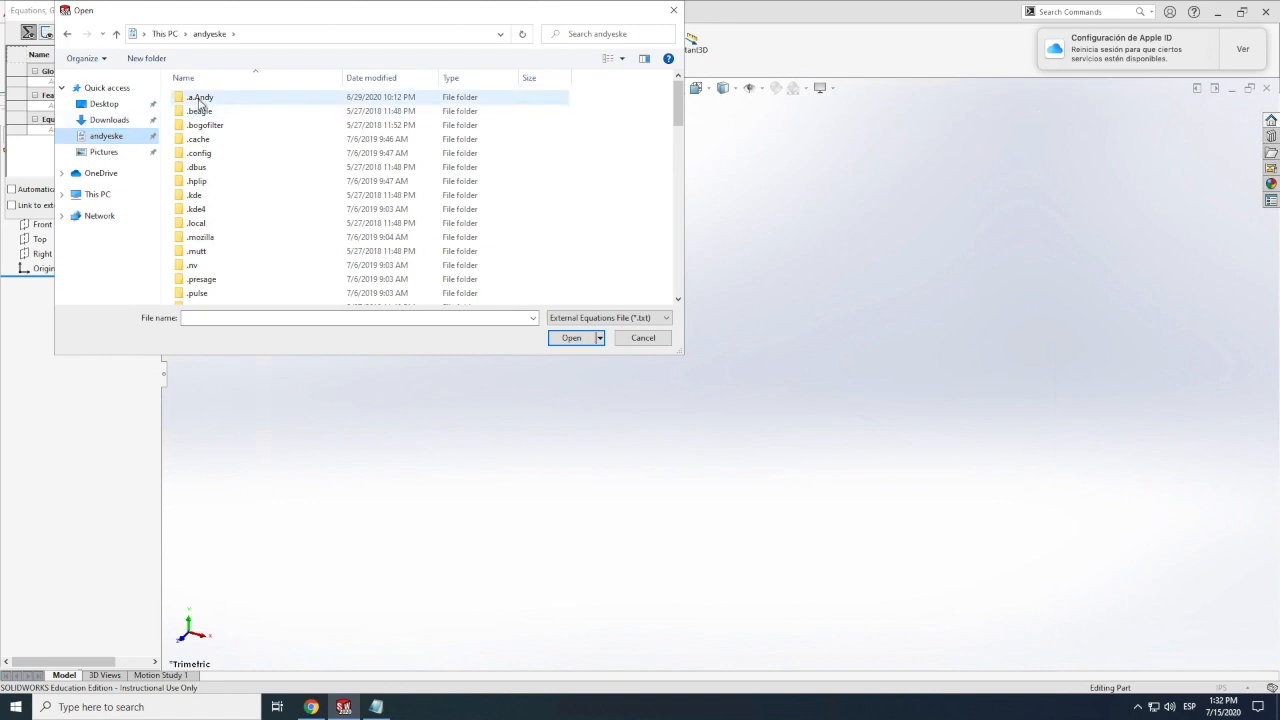
pyautogui.doubleClick(200, 100)
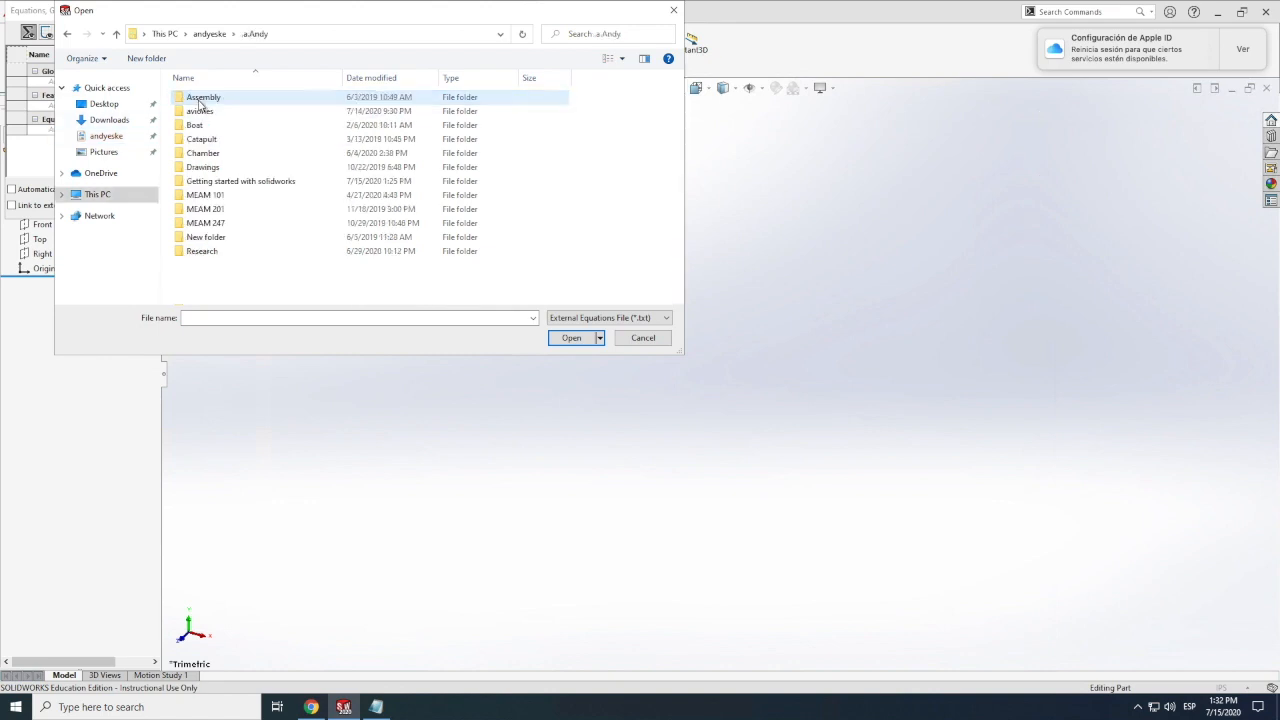
pyautogui.doubleClick(230, 182)
pyautogui.click(209, 112)
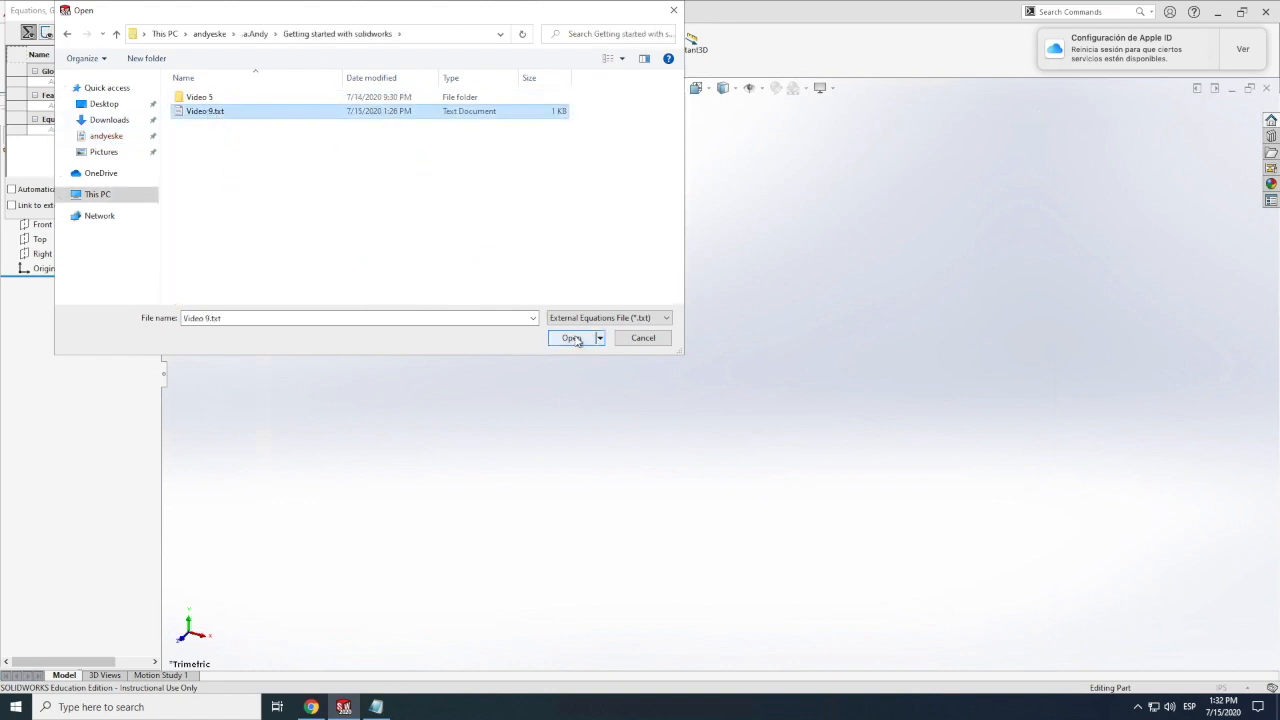
pyautogui.click(585, 338)
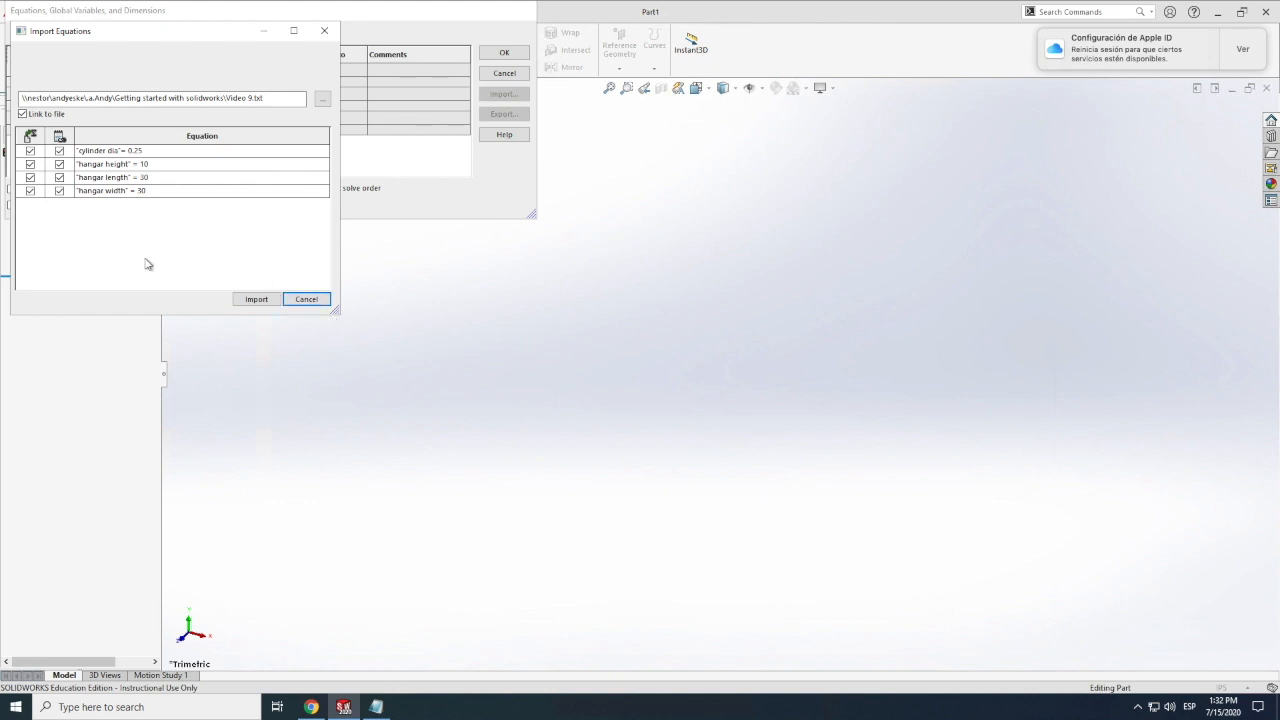
pyautogui.click(256, 299)
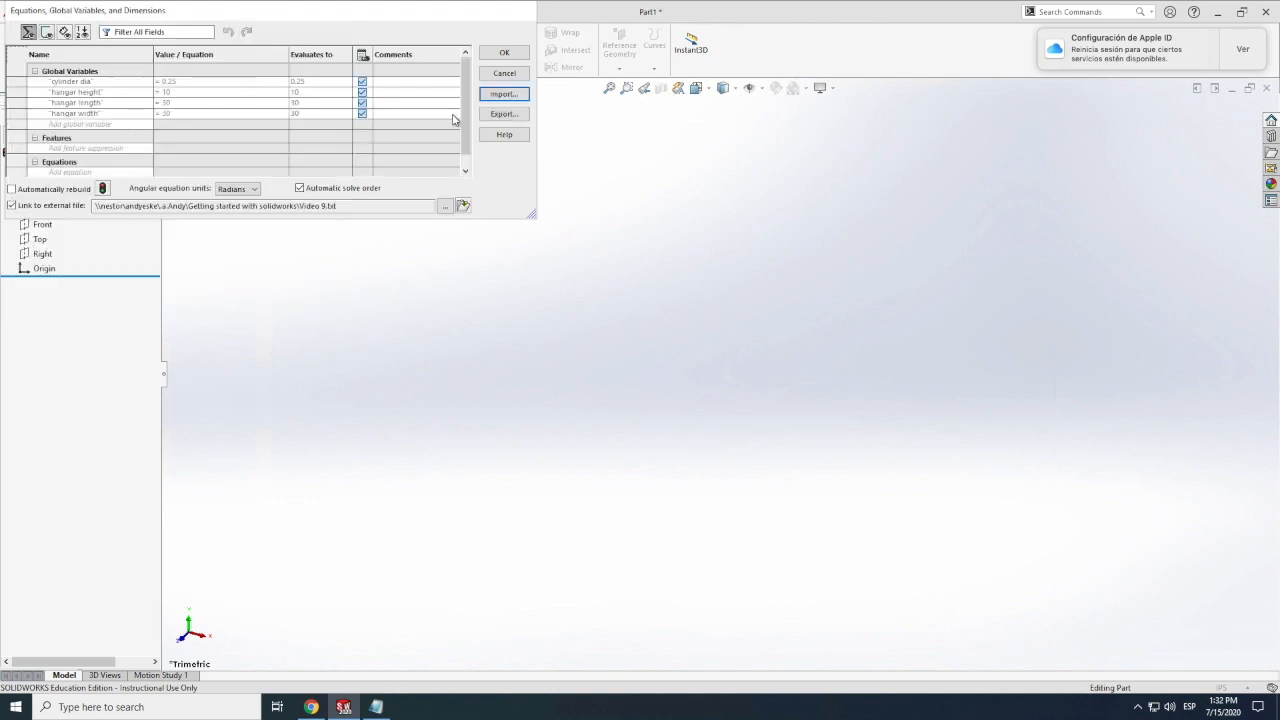
pyautogui.click(504, 56)
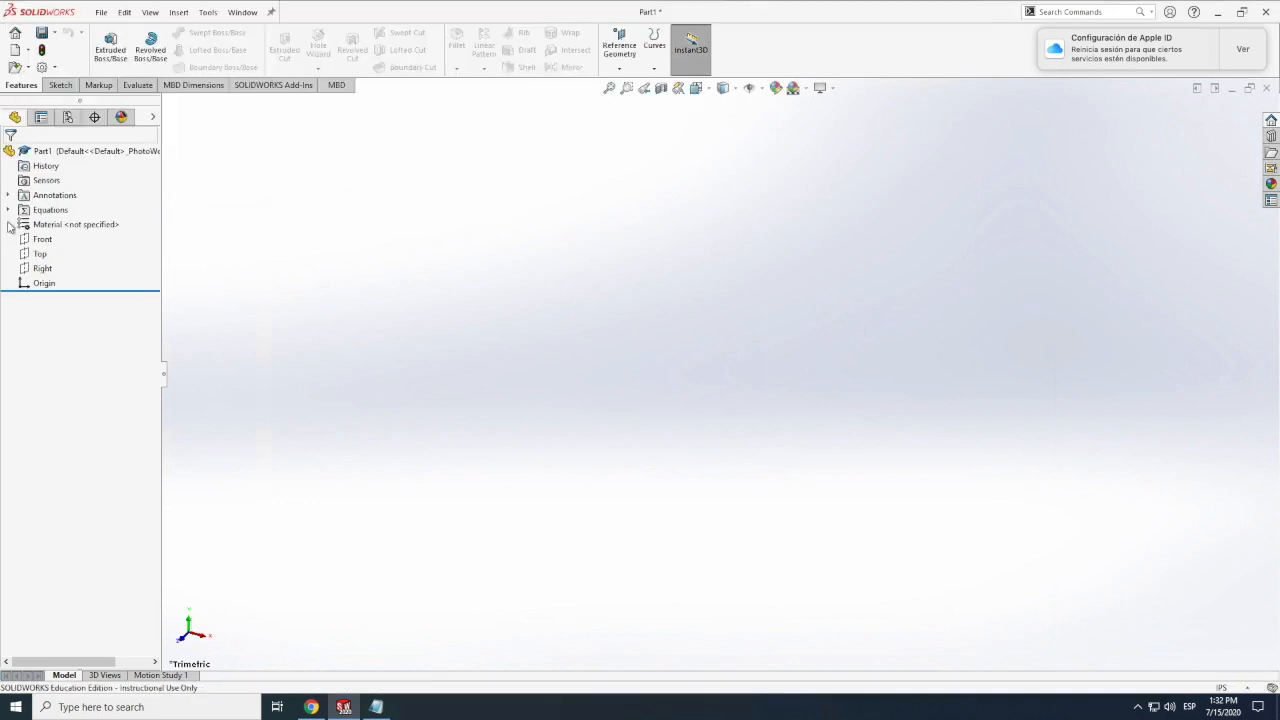
pyautogui.click(60, 85)
pyautogui.click(105, 42)
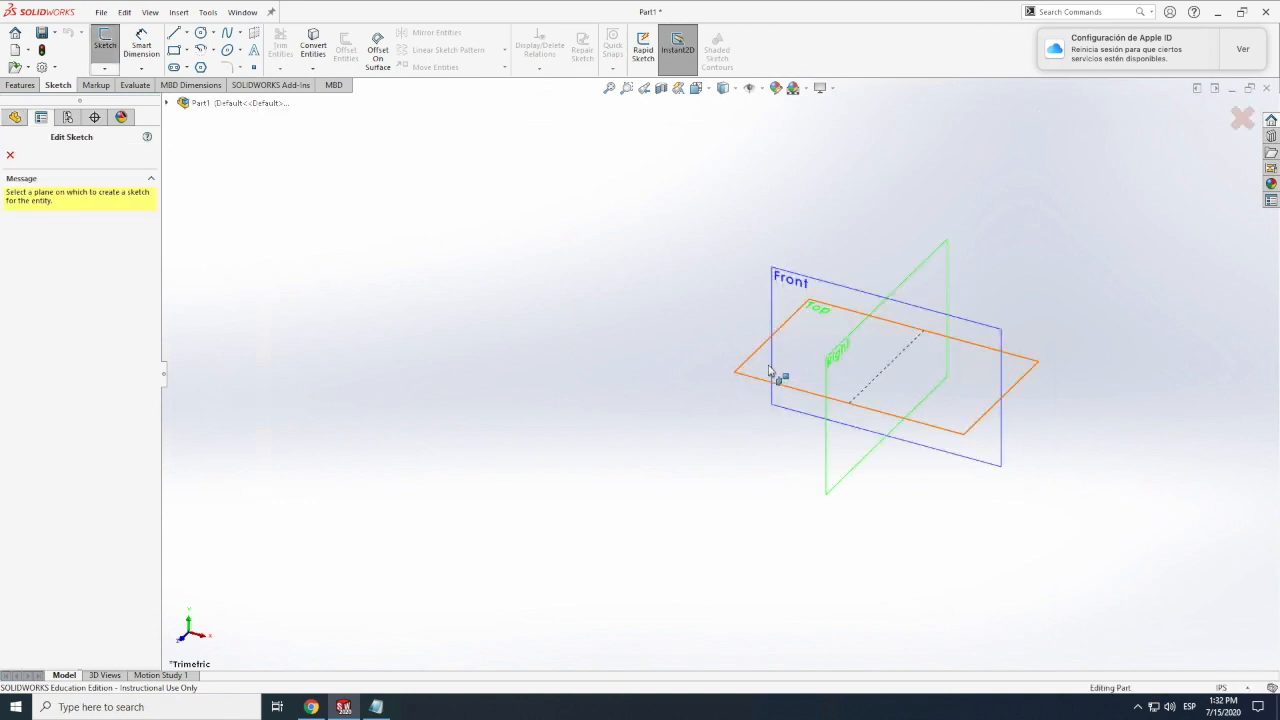
pyautogui.click(770, 371)
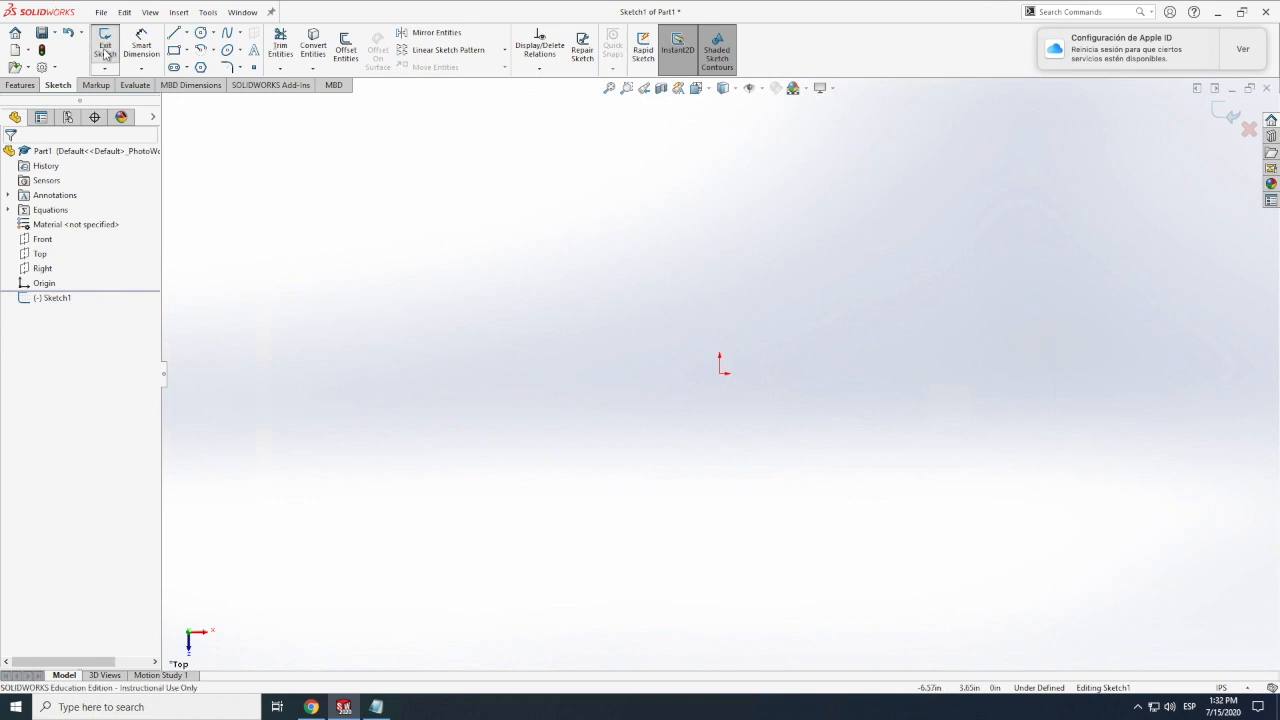
pyautogui.click(105, 47)
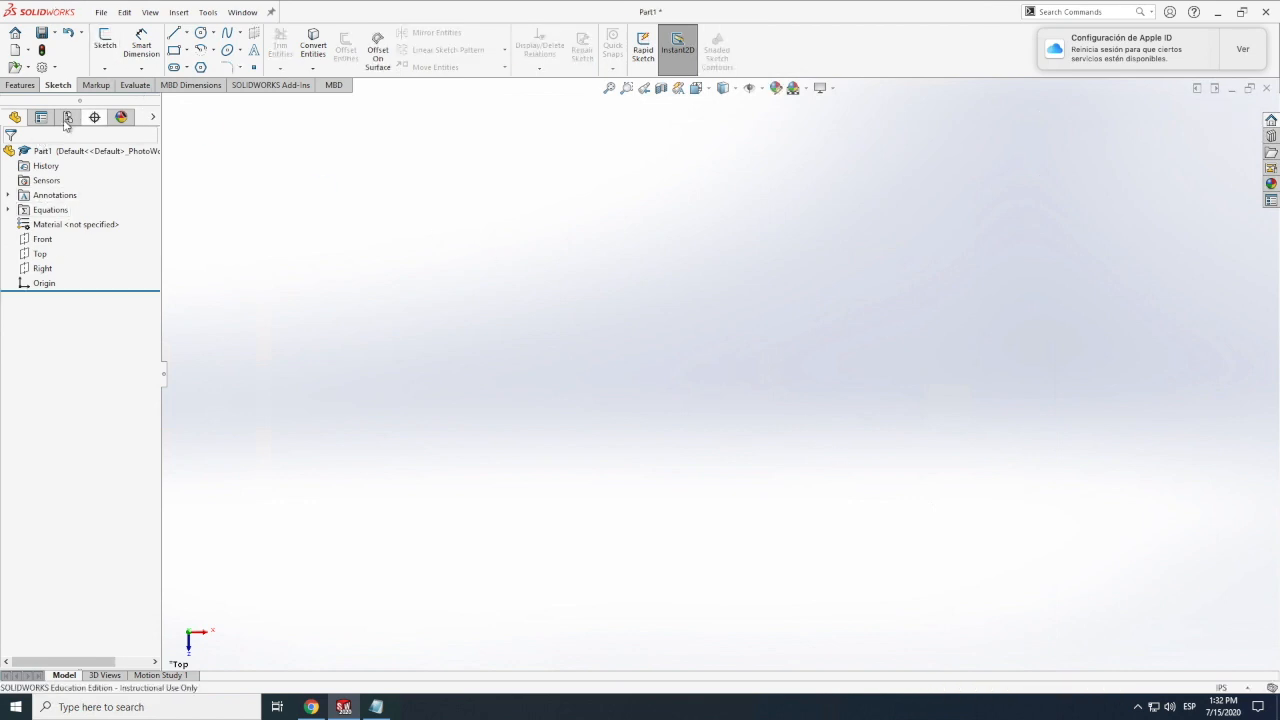
# Start an Extruded Boss/Base and open its profile sketch on the Front plane.
pyautogui.click(106, 46)
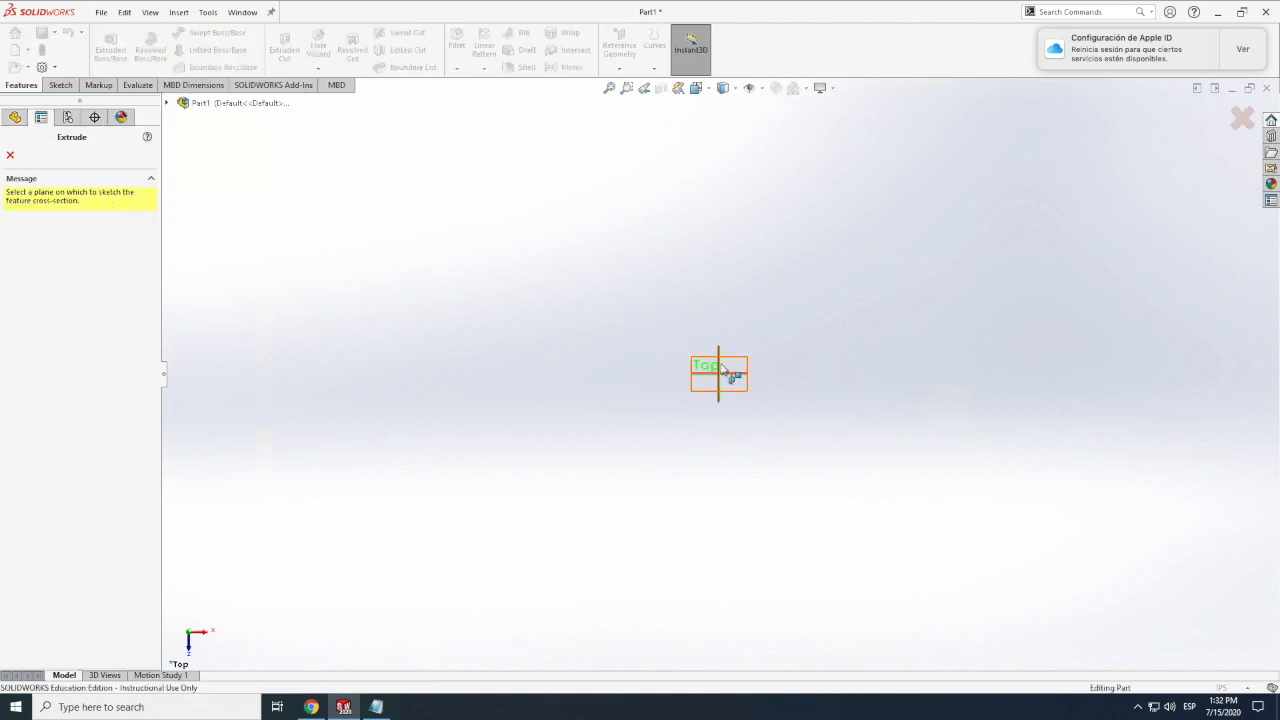
pyautogui.click(150, 13)
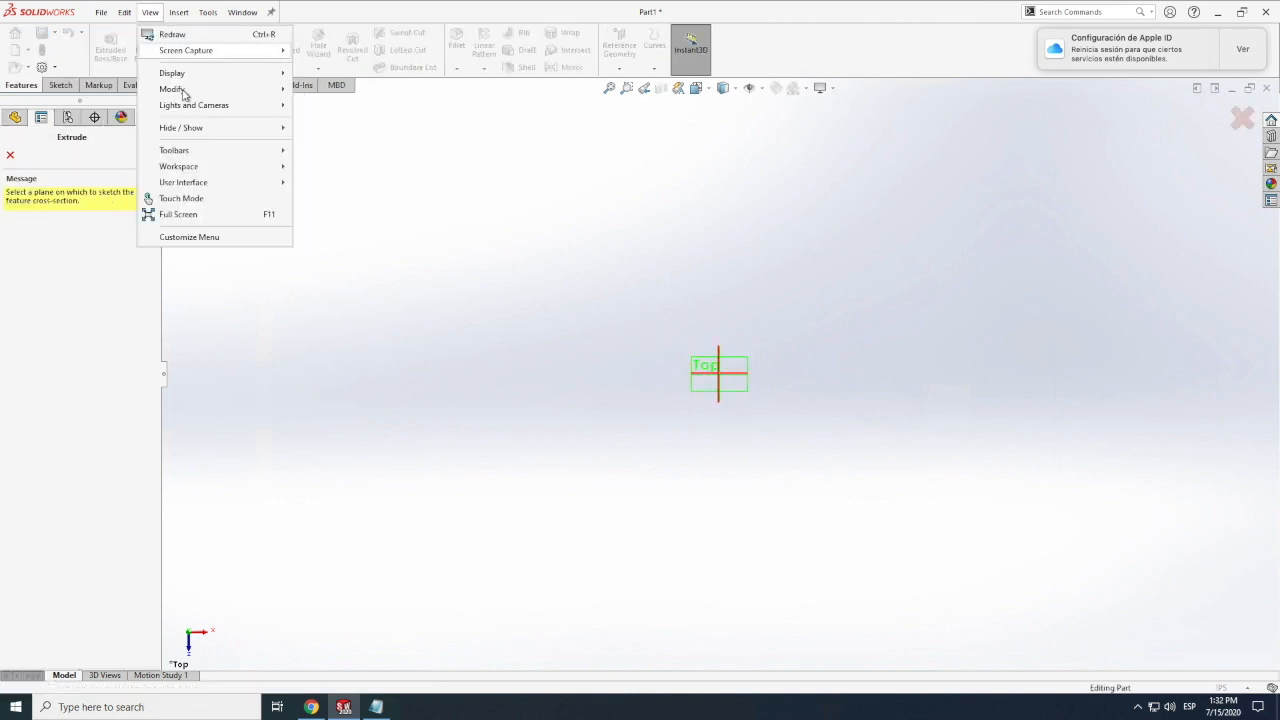
pyautogui.moveTo(225, 90)
pyautogui.click(322, 169)
pyautogui.moveTo(546, 329); pyautogui.dragTo(558, 125)
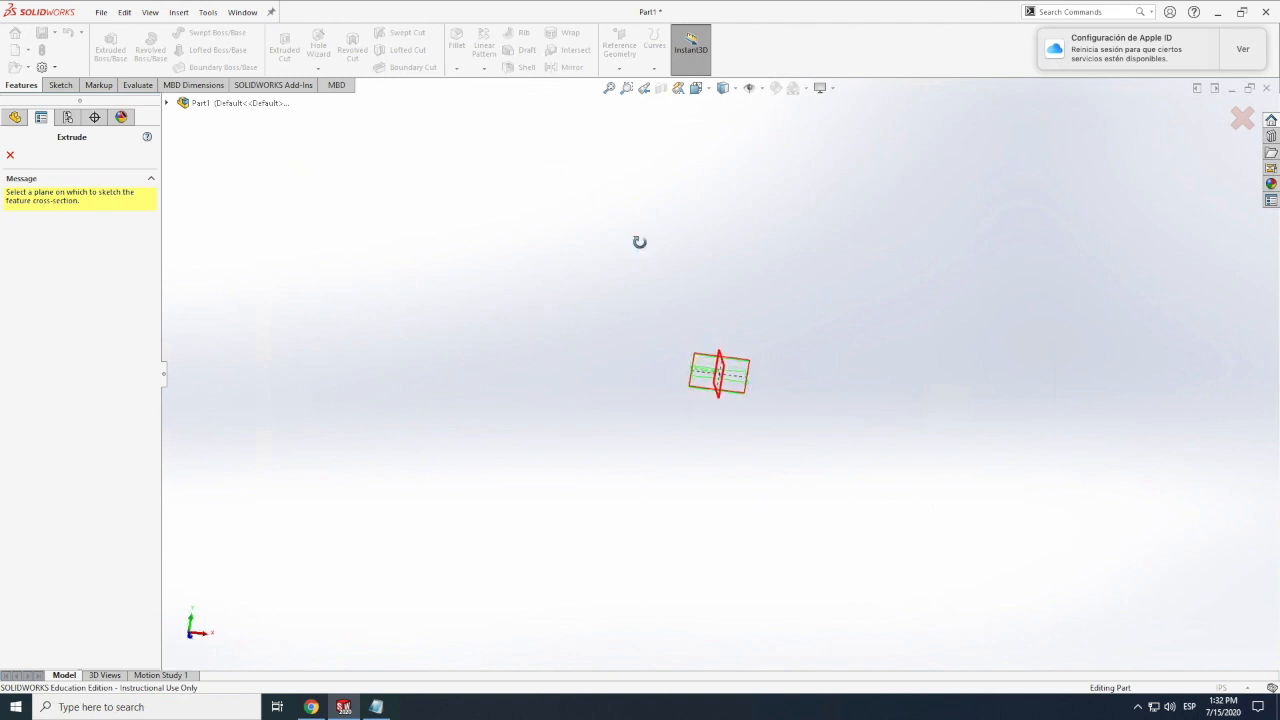
pyautogui.click(703, 366)
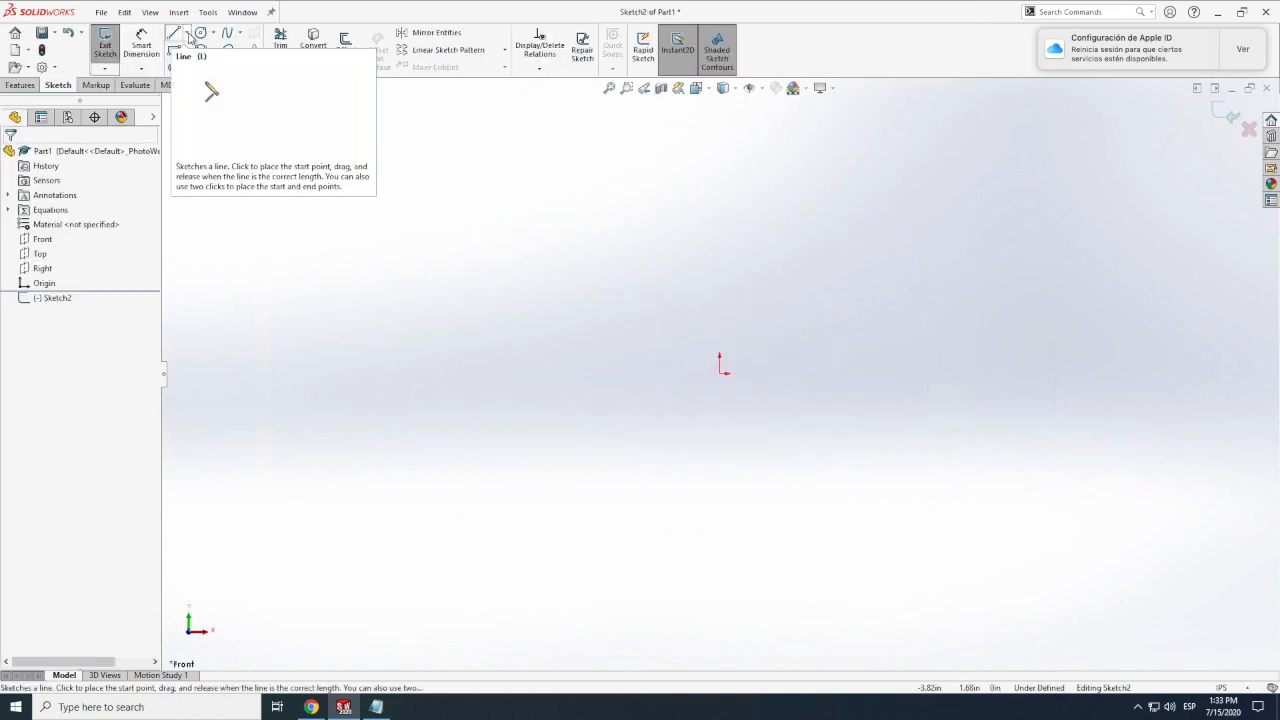
pyautogui.scroll(-1, 178, 46)
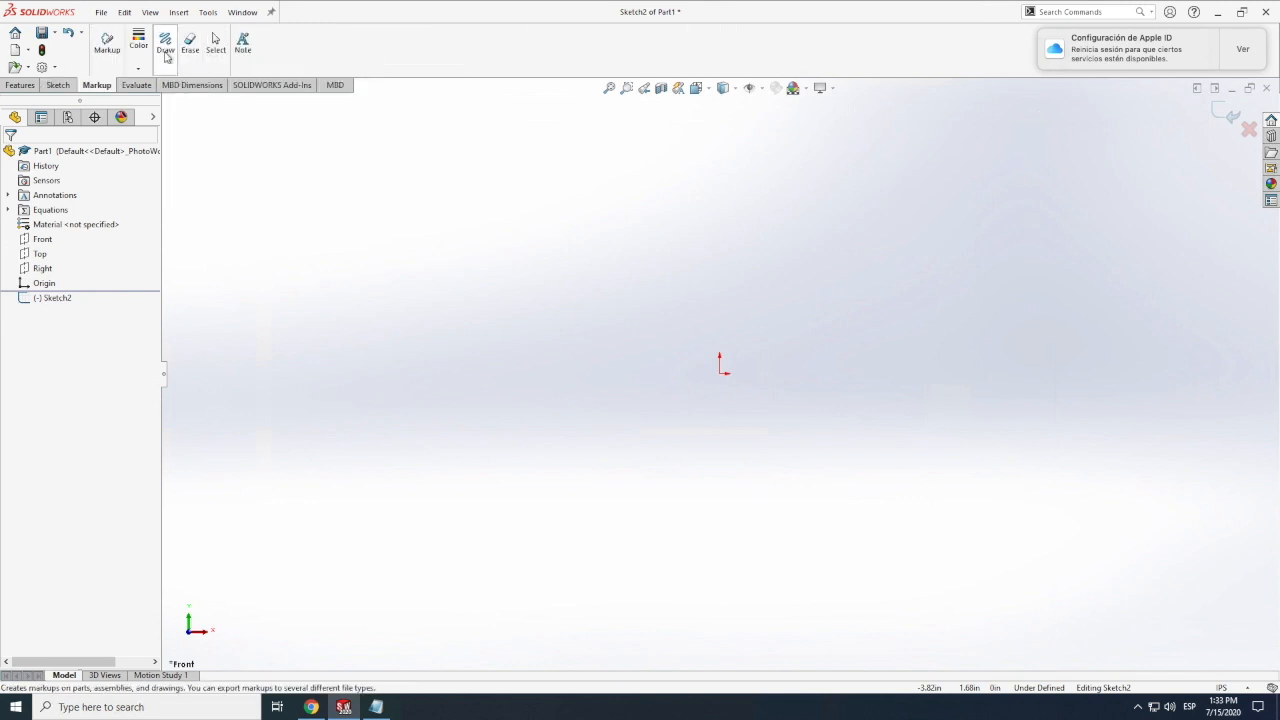
pyautogui.scroll(1, 178, 46)
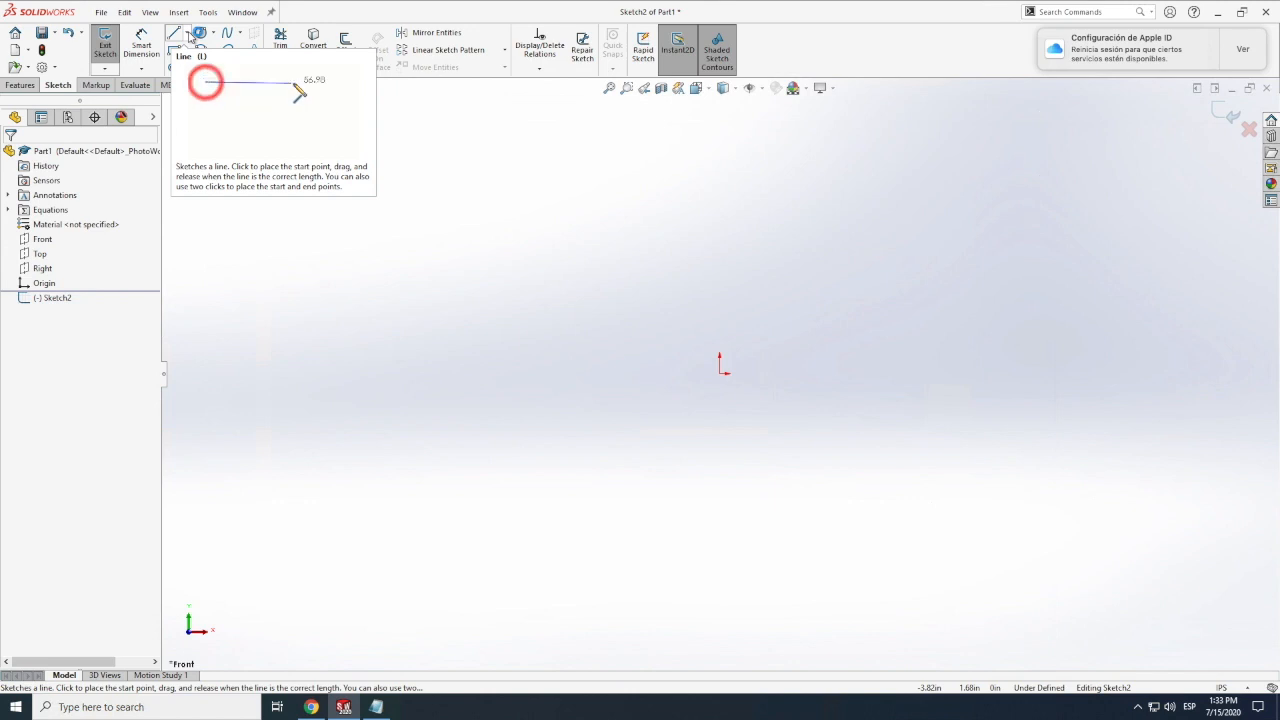
# Sketch a horizontal construction centerline about 13.8 in long from the origin toward the left.
pyautogui.click(190, 36)
pyautogui.click(205, 63)
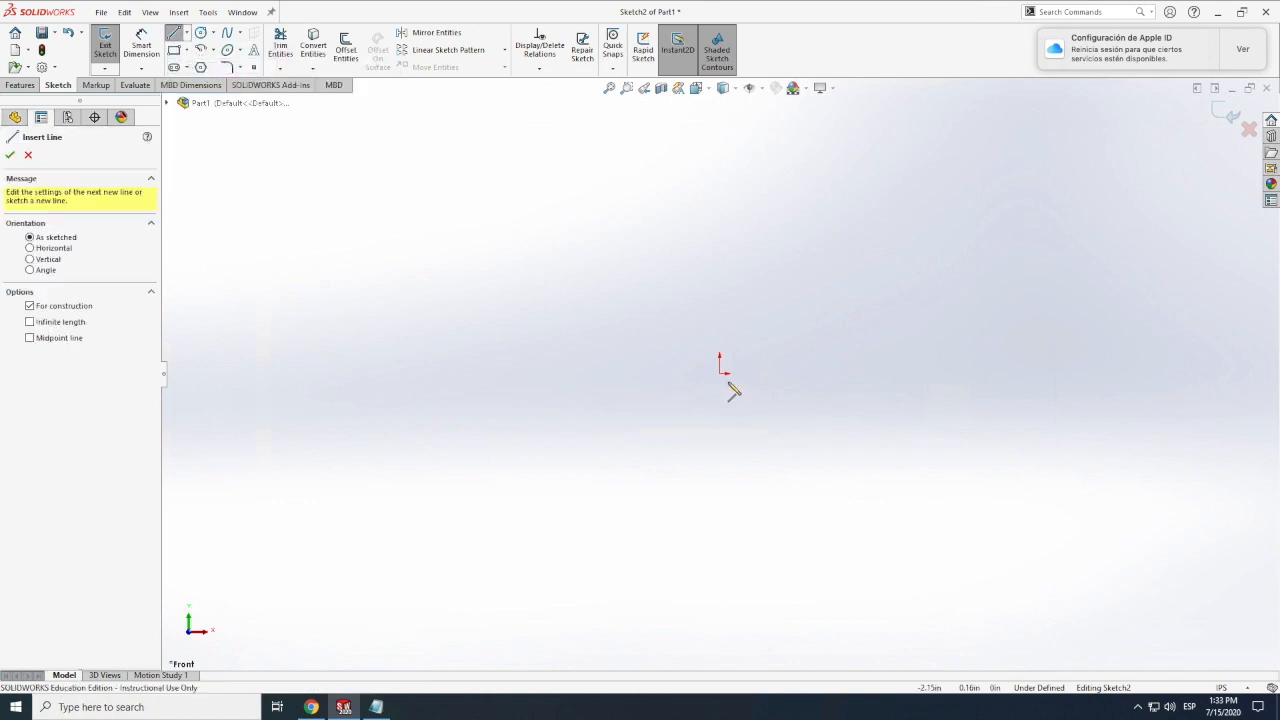
pyautogui.click(720, 374)
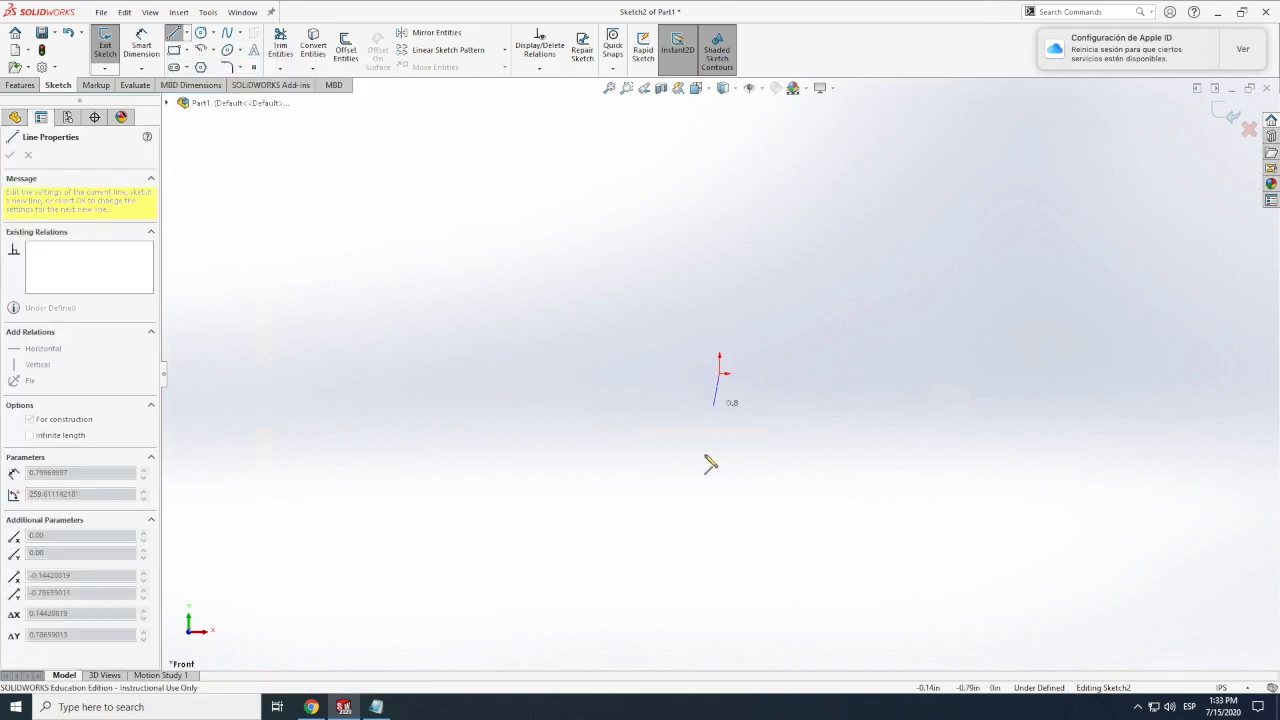
pyautogui.doubleClick(415, 374)
pyautogui.press('Escape')
pyautogui.scroll(-6, 446, 272)
pyautogui.scroll(6, 353, 293)
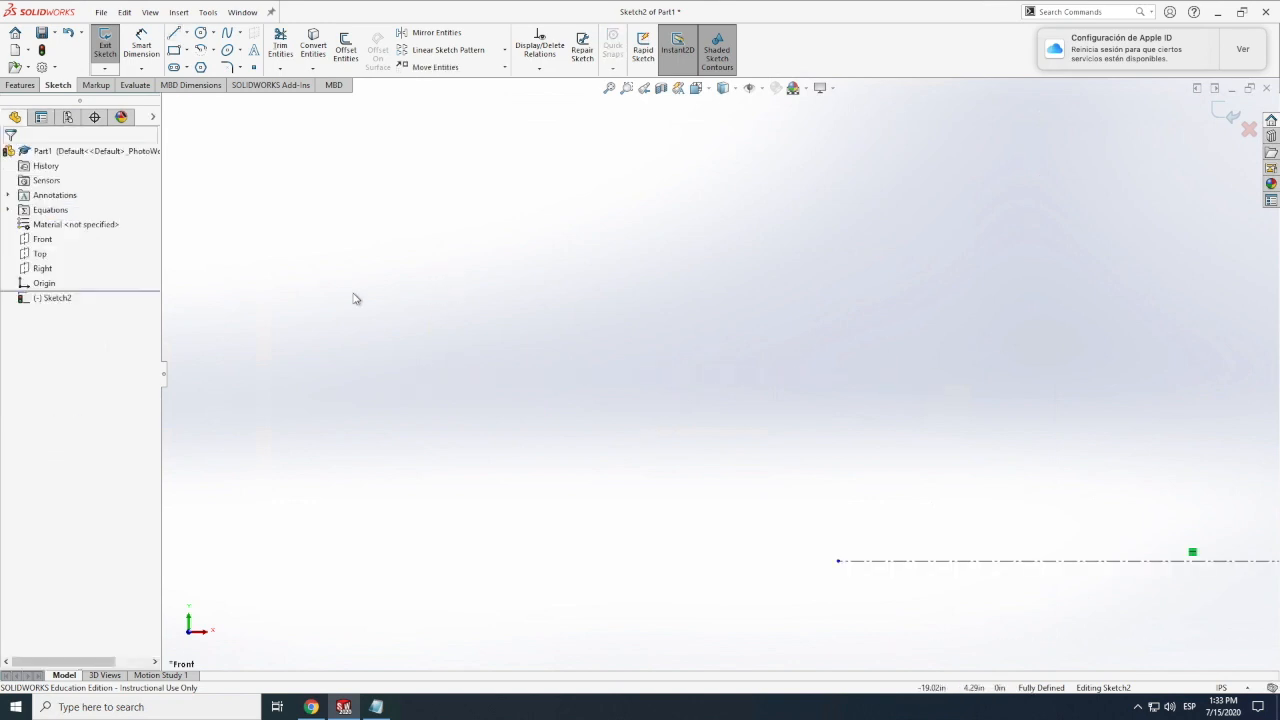
pyautogui.scroll(3, 353, 298)
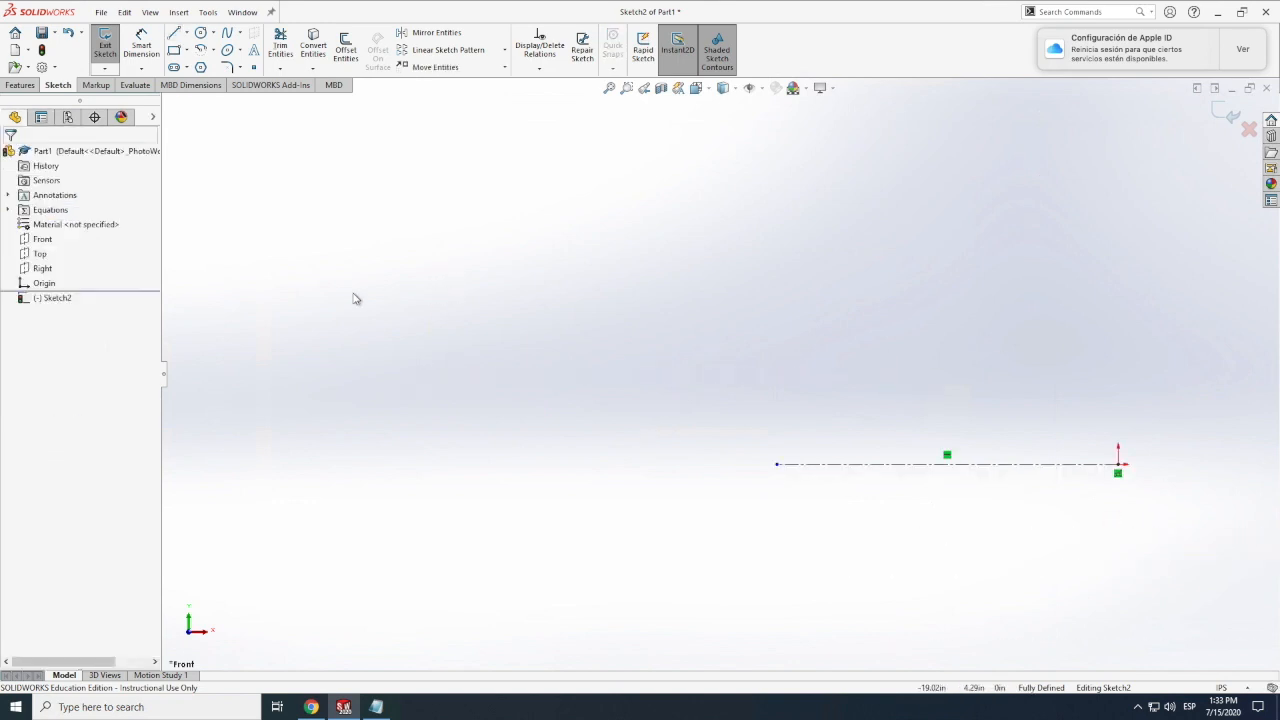
# Sketch a second horizontal construction centerline about 13.5 in long from the origin toward the right.
pyautogui.click(189, 33)
pyautogui.click(200, 63)
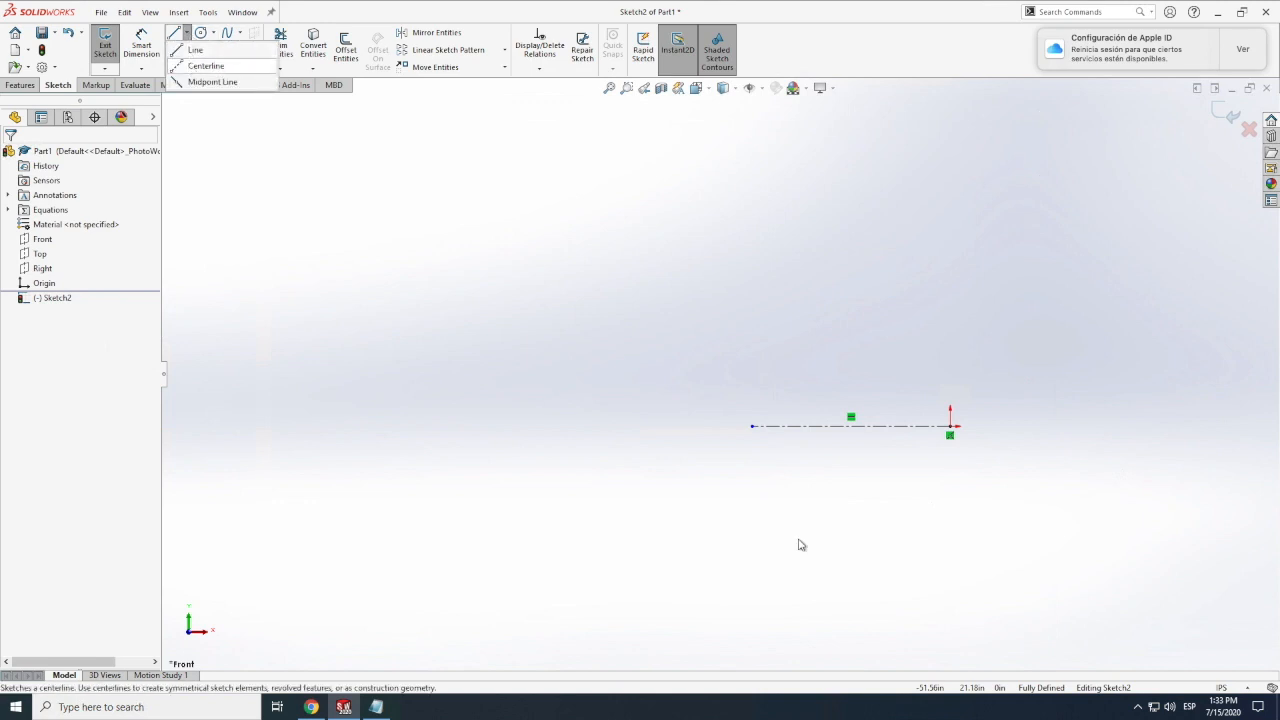
pyautogui.click(951, 428)
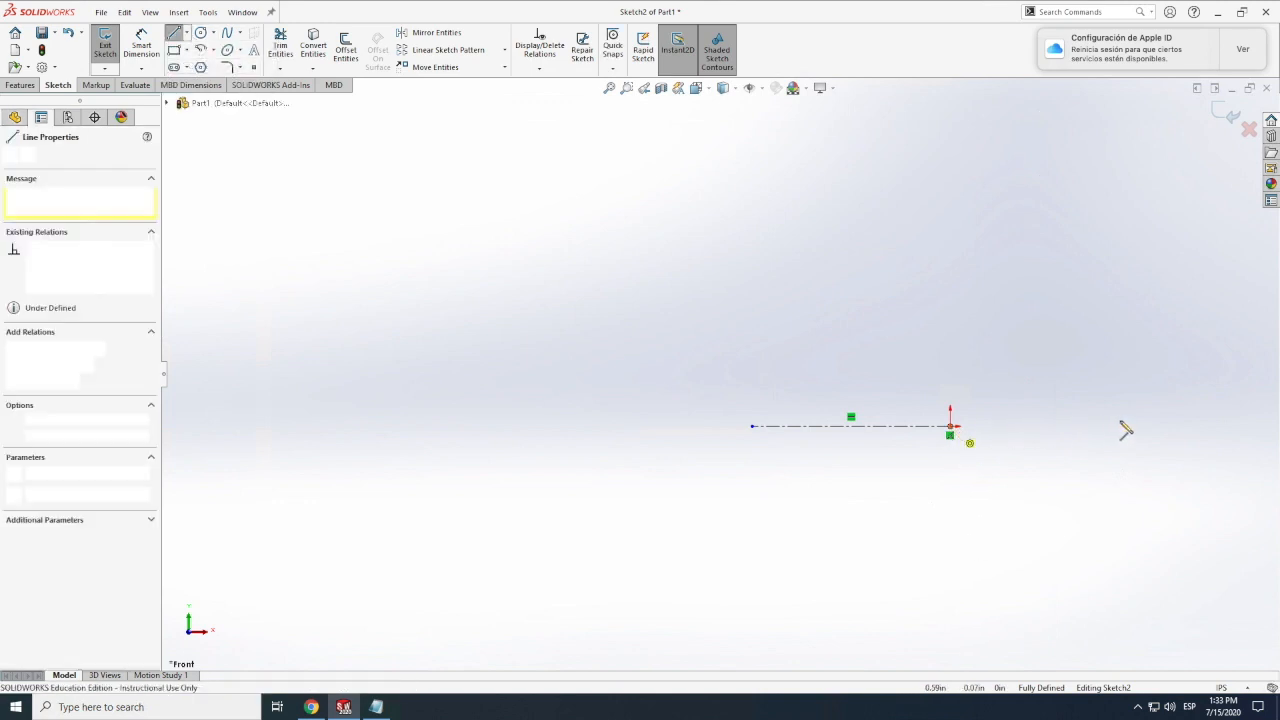
pyautogui.click(1145, 428)
pyautogui.press('Escape')
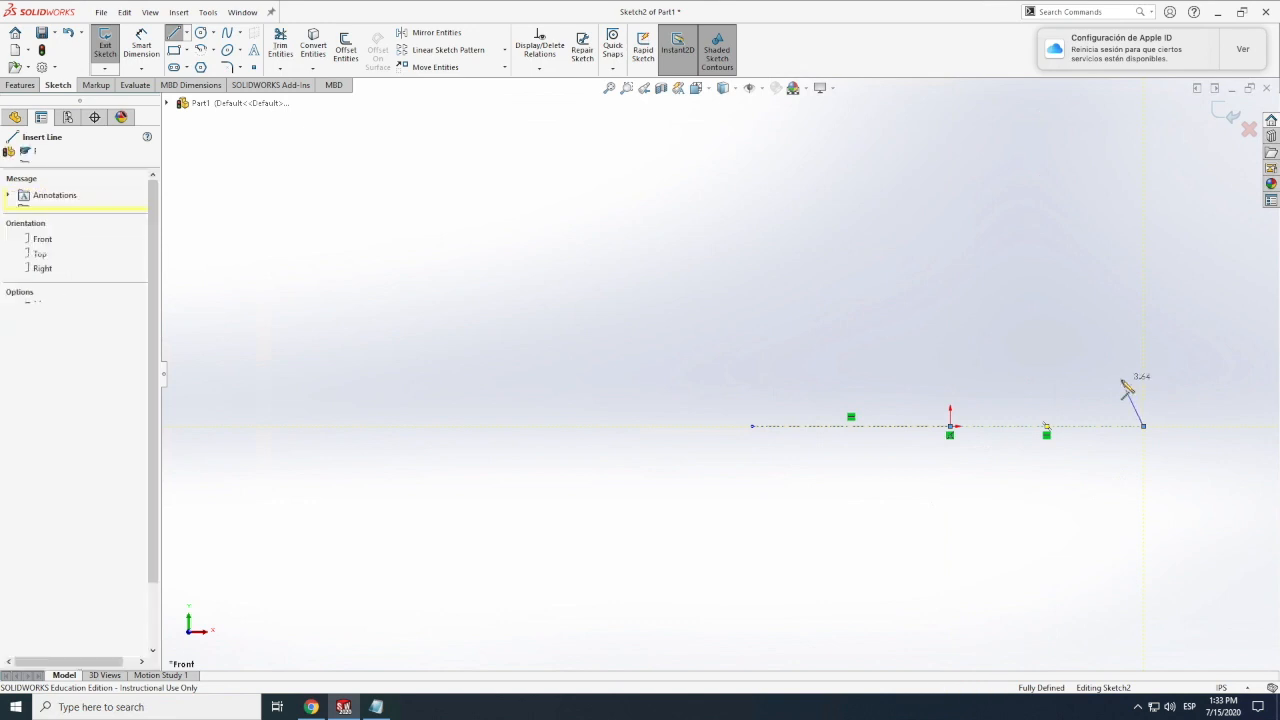
pyautogui.press('Escape')
# Dimension the left centerline's length with the equation ="hangar width"/2.
pyautogui.click(141, 45)
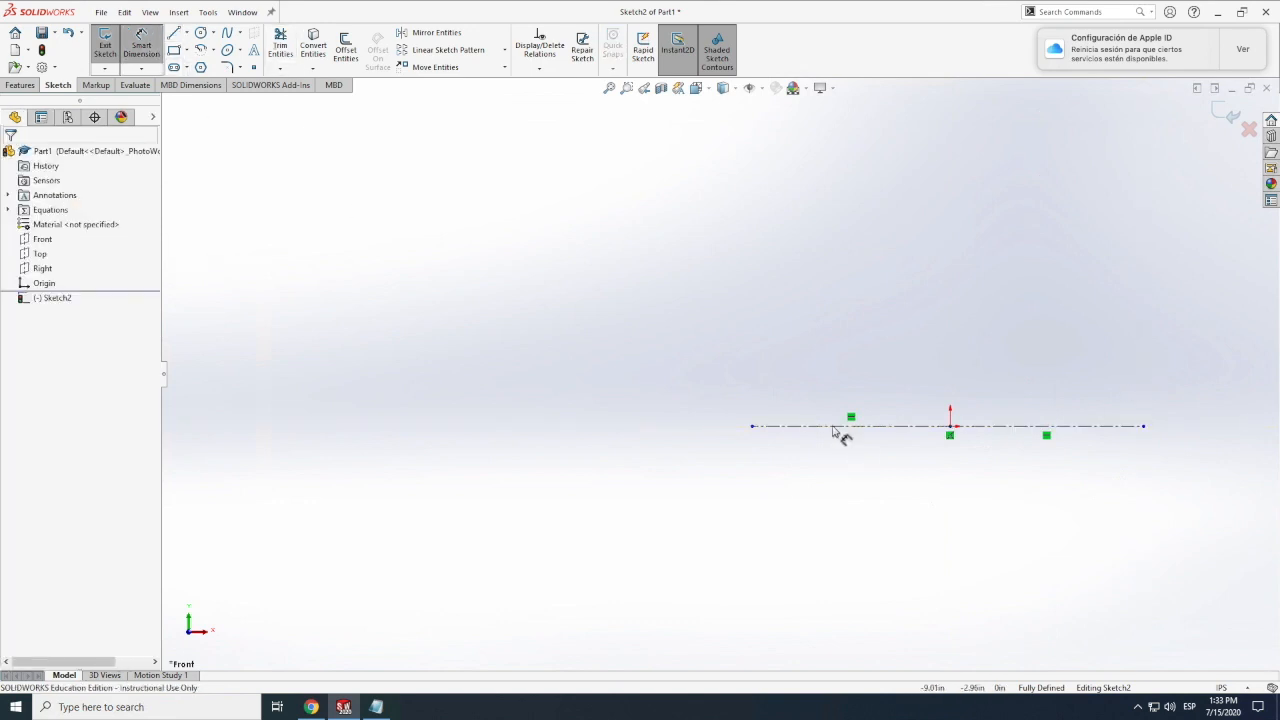
pyautogui.click(832, 428)
pyautogui.click(849, 327)
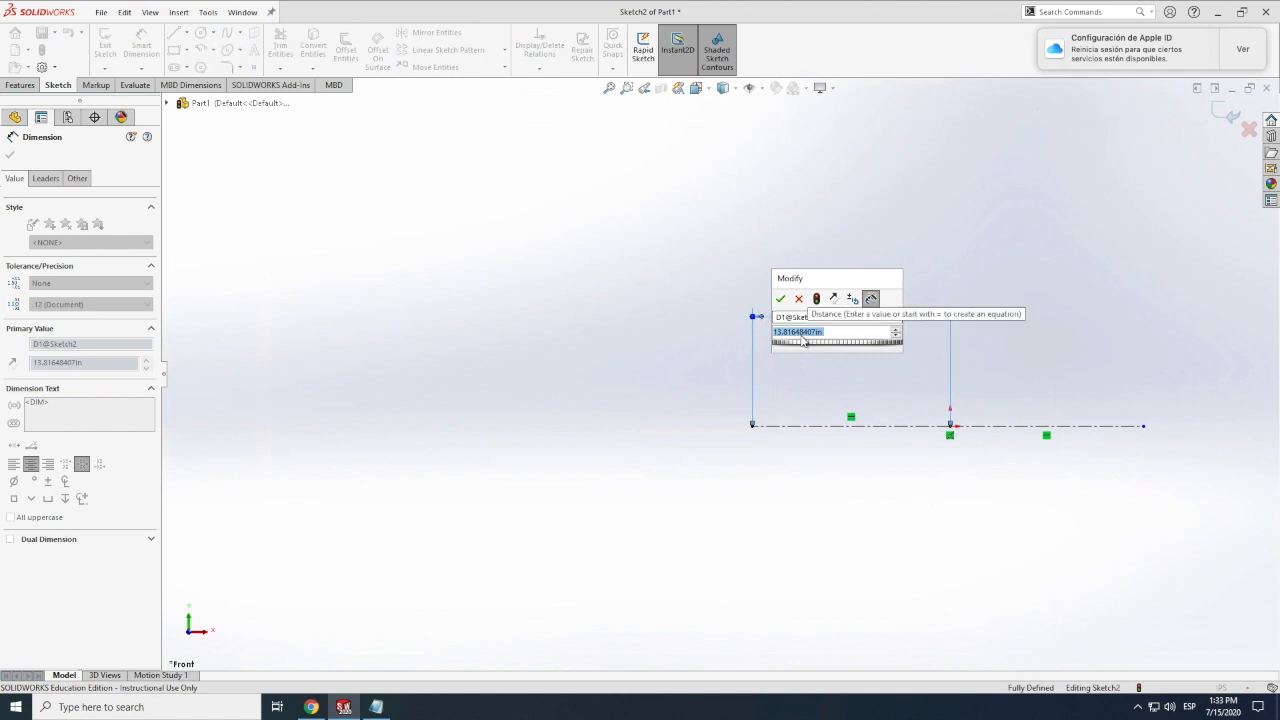
pyautogui.write('=')
pyautogui.moveTo(808, 354)
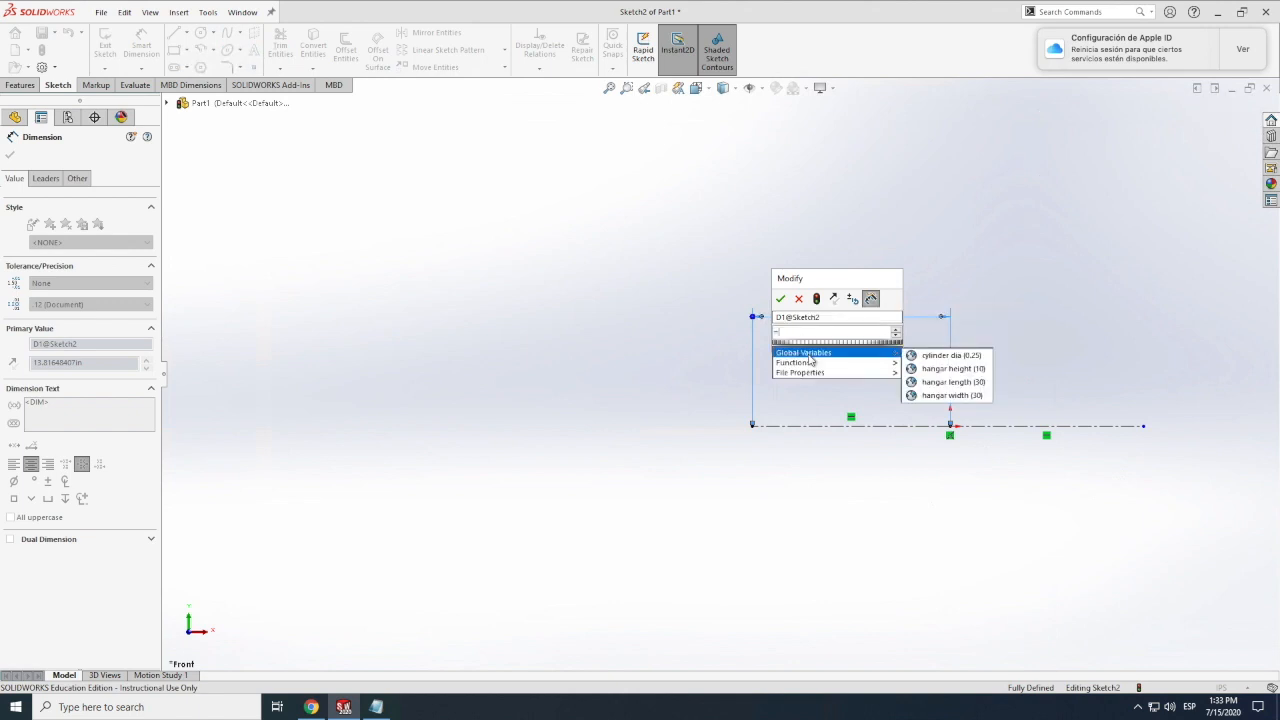
pyautogui.click(950, 395)
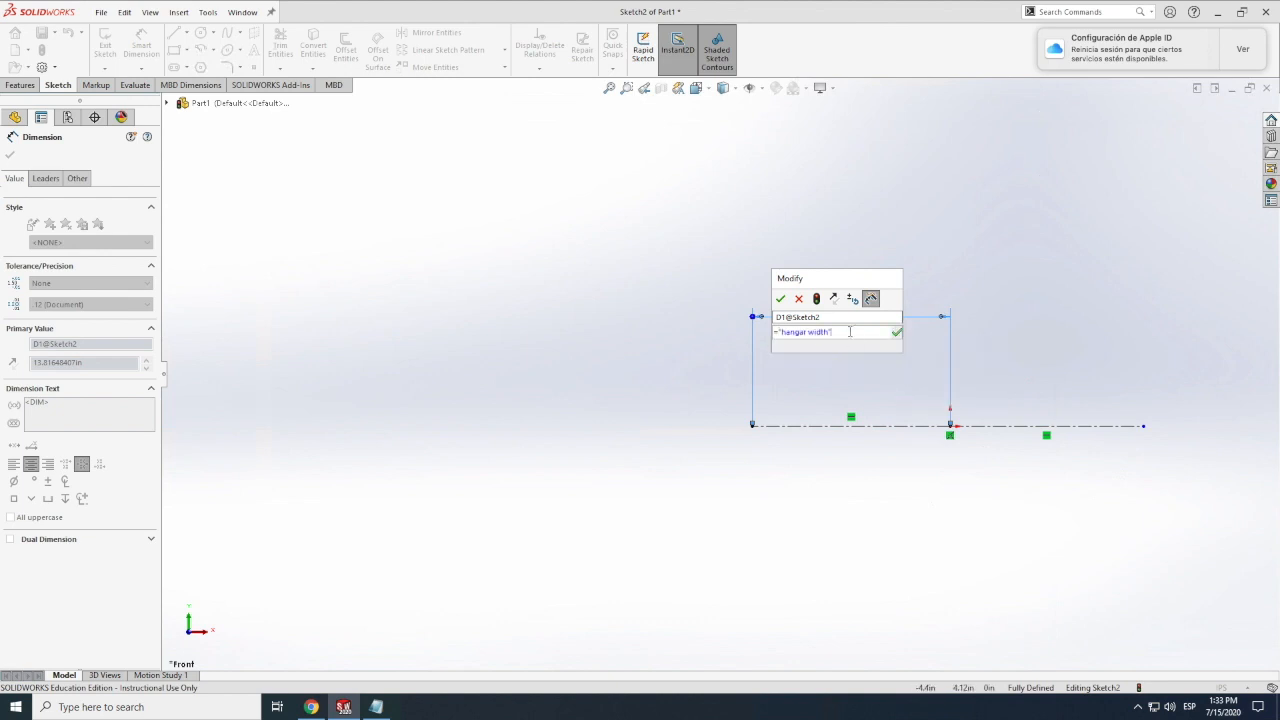
pyautogui.write('/2')
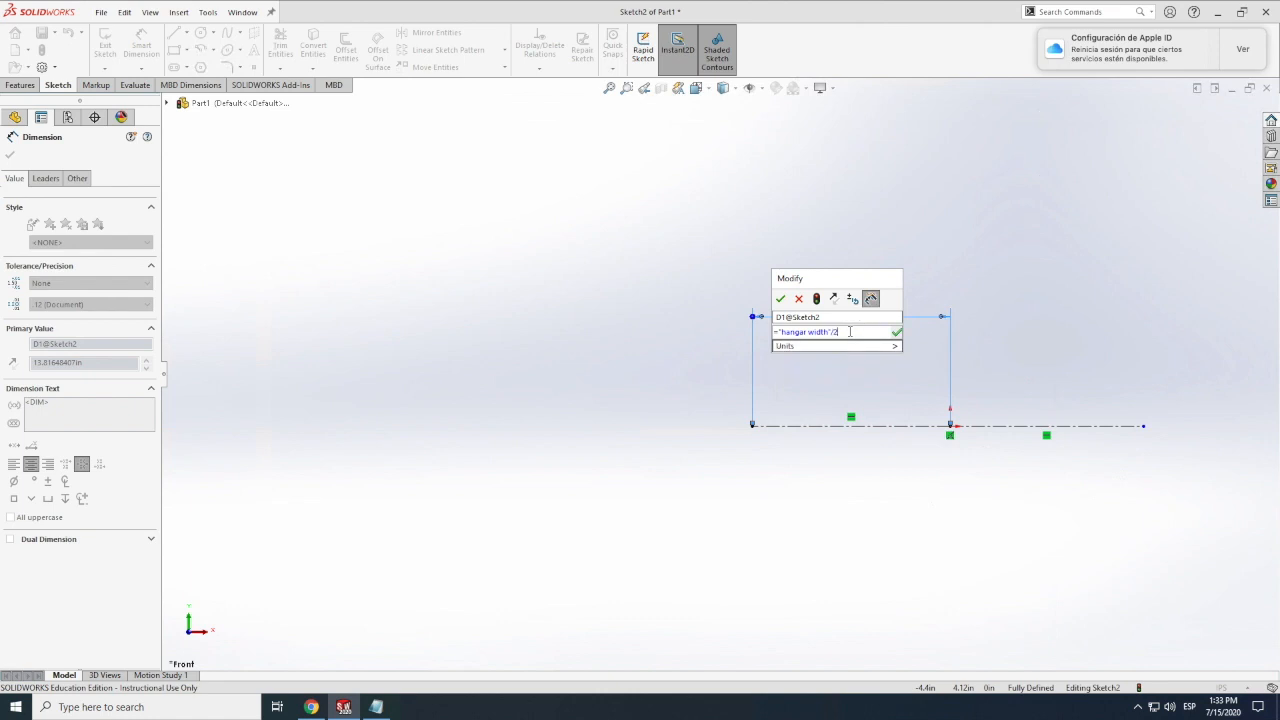
pyautogui.press('Return')
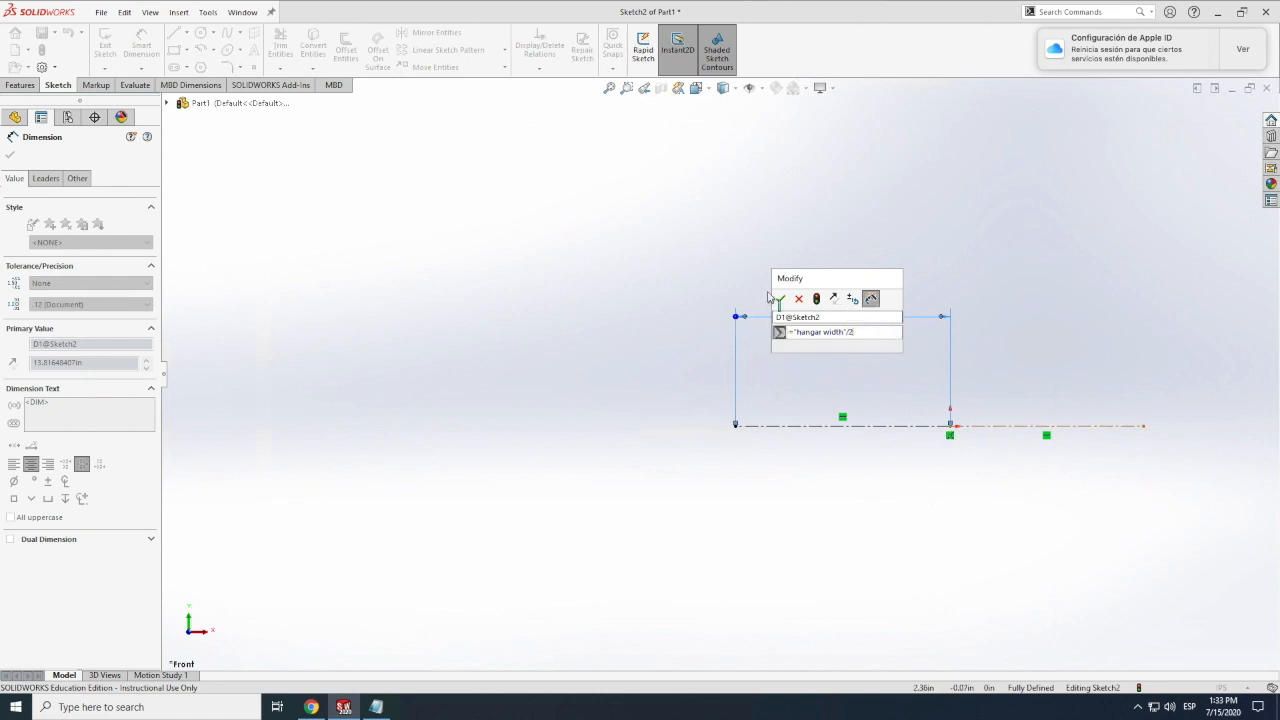
pyautogui.press('Return')
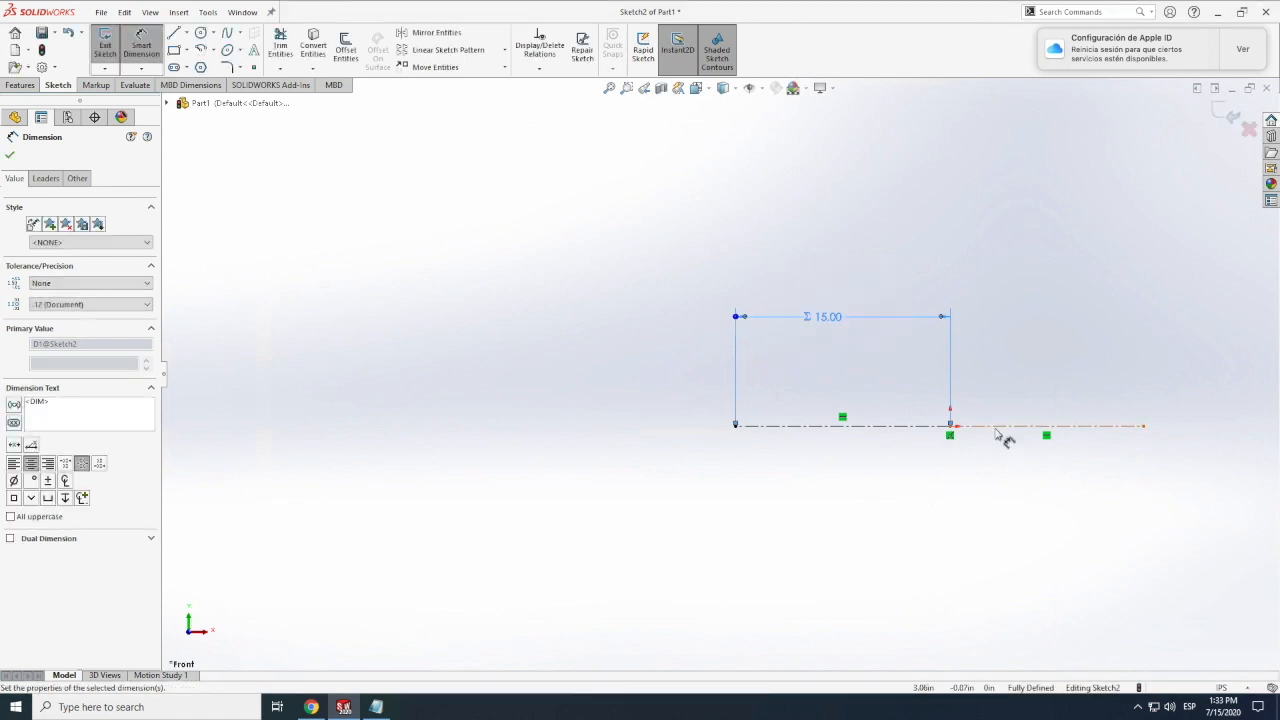
# Try to dimension the right centerline as half of the hangar width global variable.
pyautogui.click(997, 430)
pyautogui.click(1018, 316)
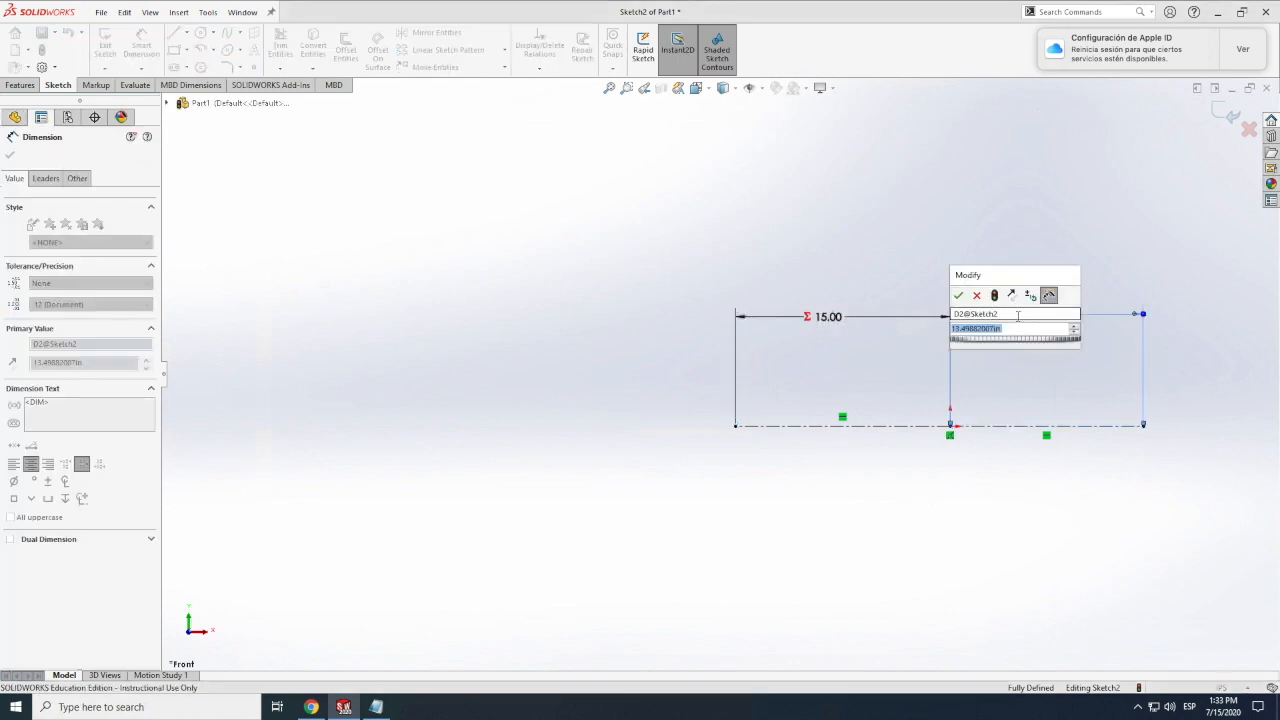
pyautogui.write('hang')
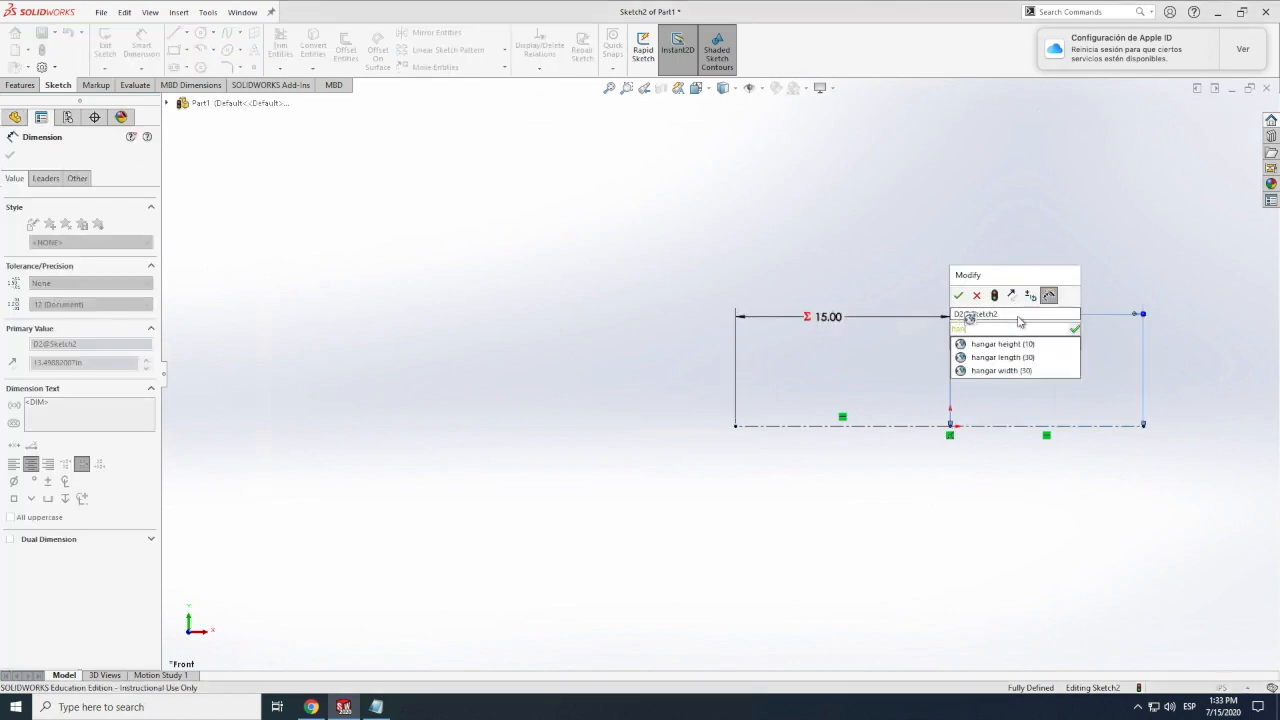
pyautogui.click(984, 372)
pyautogui.write('/2')
pyautogui.press('Return')
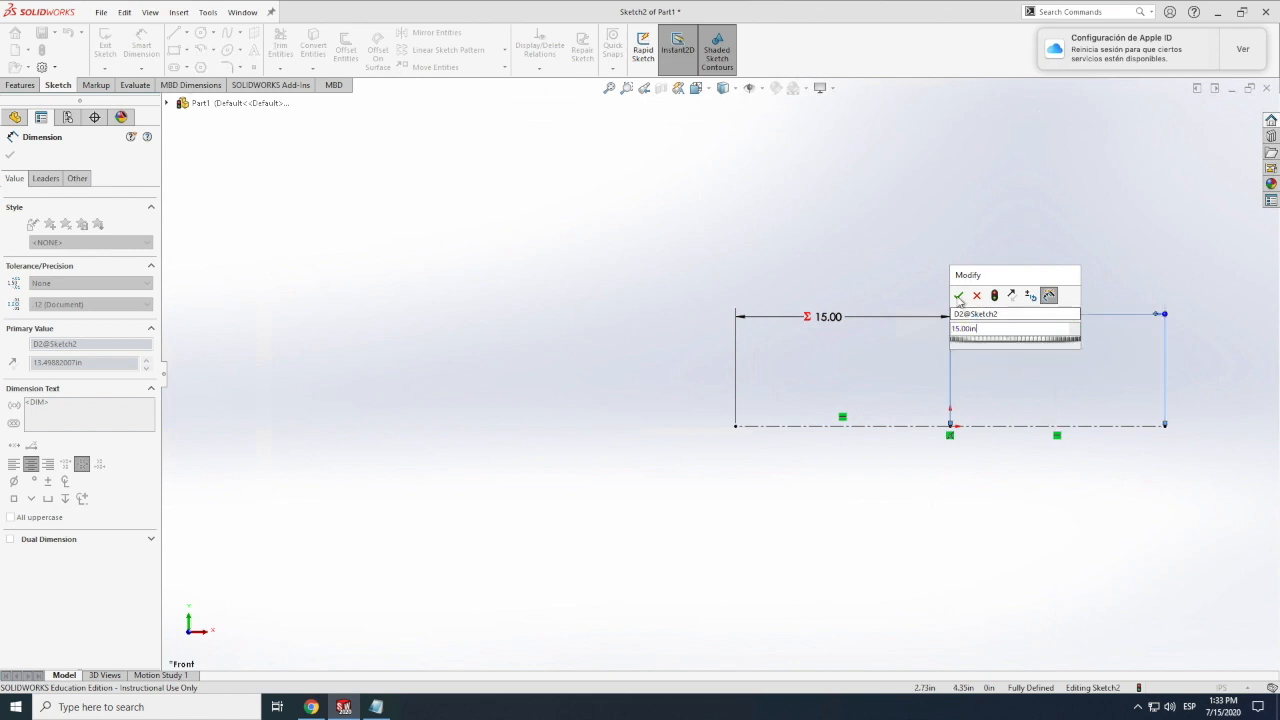
pyautogui.click(958, 298)
# Try to turn the right centerline's dimension into an equation, then delete that dimension.
pyautogui.scroll(4, 583, 478)
pyautogui.keyDown('ctrl'); pyautogui.moveTo(596, 475); pyautogui.dragTo(745, 378, button='middle'); pyautogui.keyUp('ctrl')
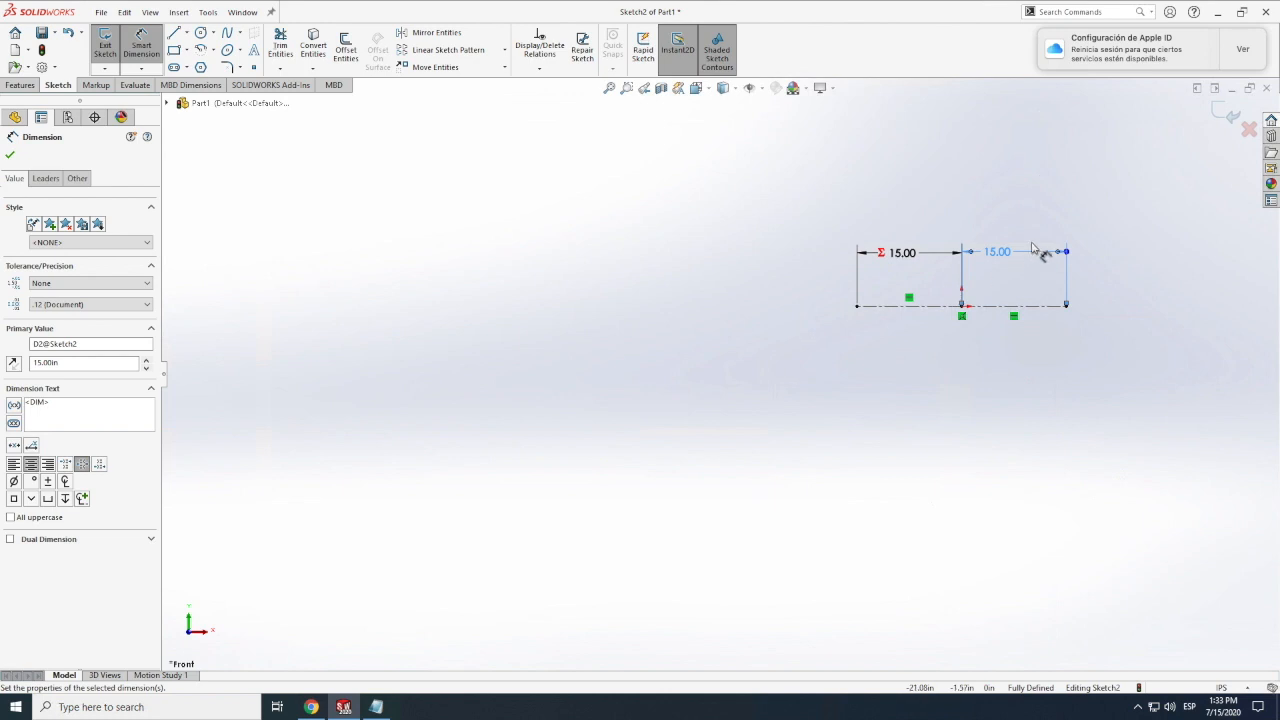
pyautogui.scroll(-5, 1043, 254)
pyautogui.scroll(2, 722, 375)
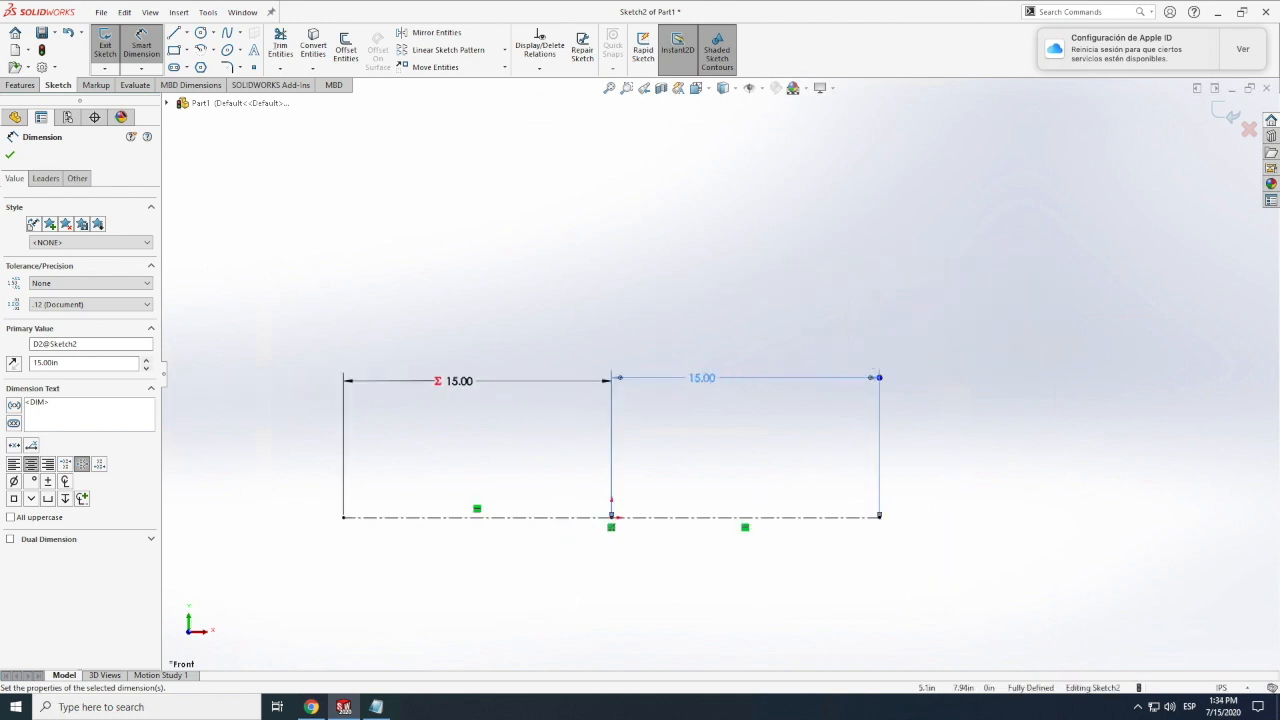
pyautogui.doubleClick(712, 380)
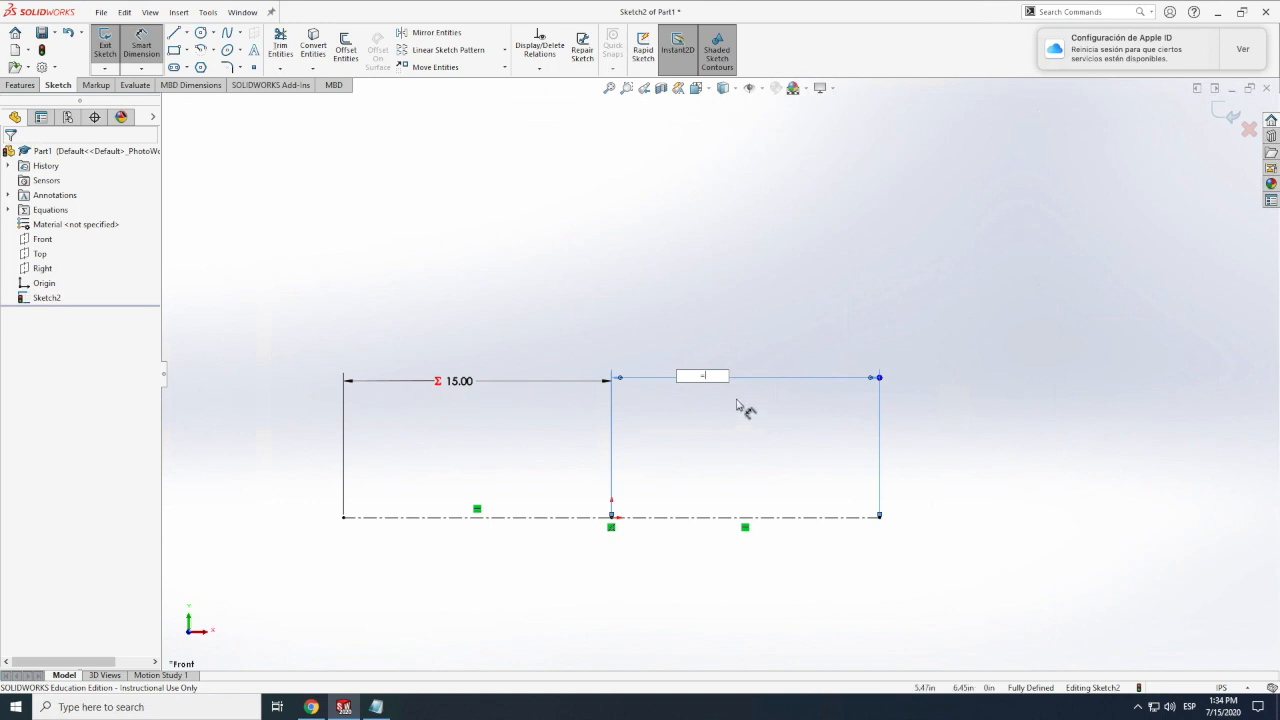
pyautogui.press('BackSpace')
pyautogui.press('Escape')
pyautogui.click(879, 422)
pyautogui.press('Delete')
# Dimension the right centerline's length again with the equation ="hangar width"/2.
pyautogui.click(753, 519)
pyautogui.click(762, 392)
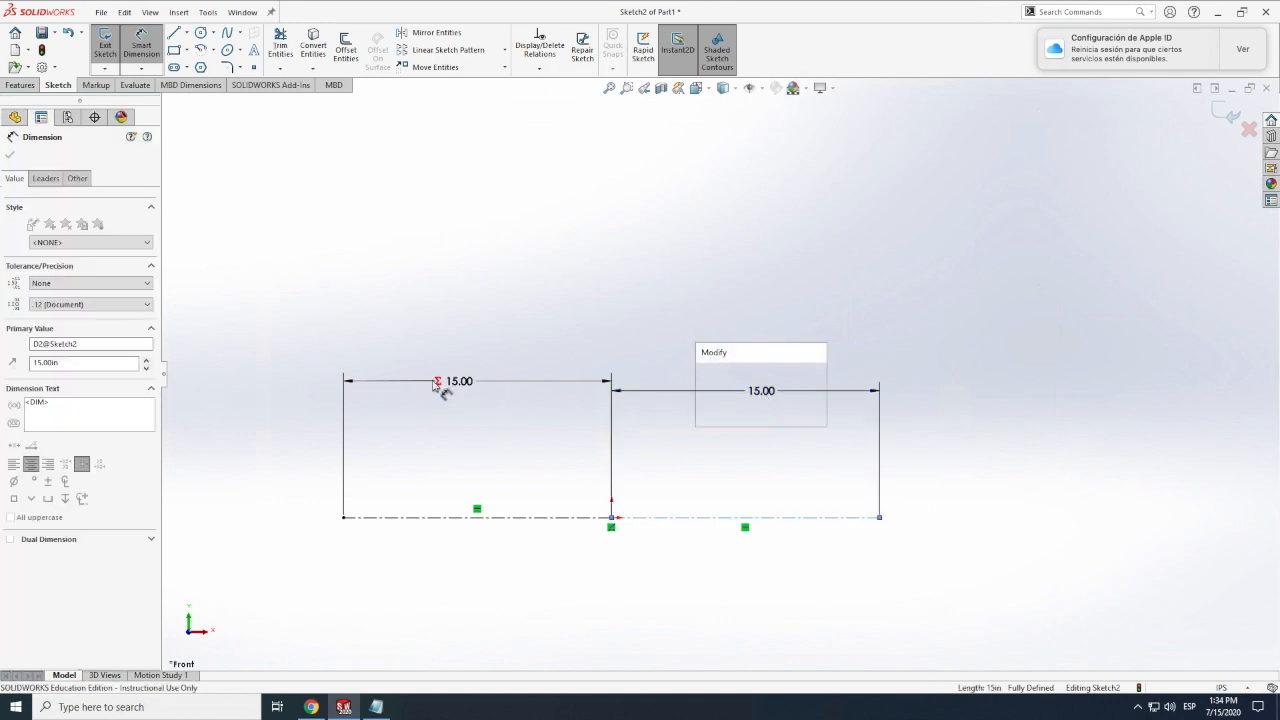
pyautogui.write('=')
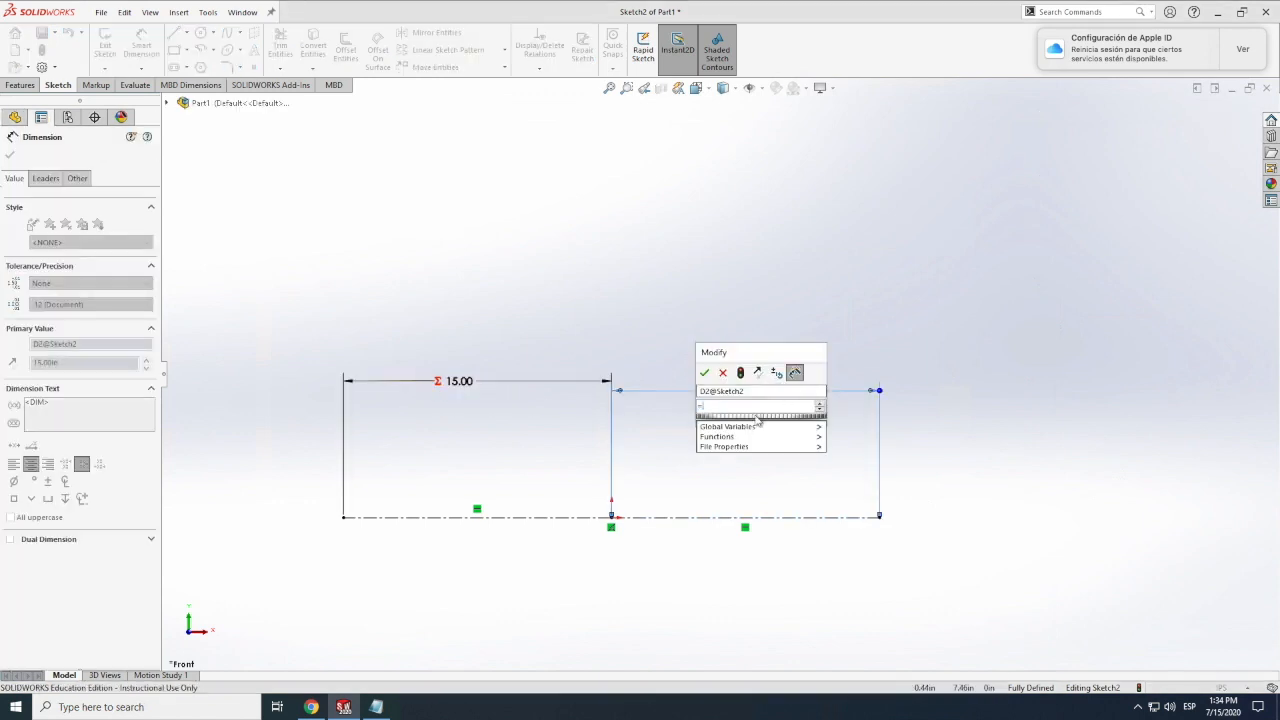
pyautogui.moveTo(742, 432)
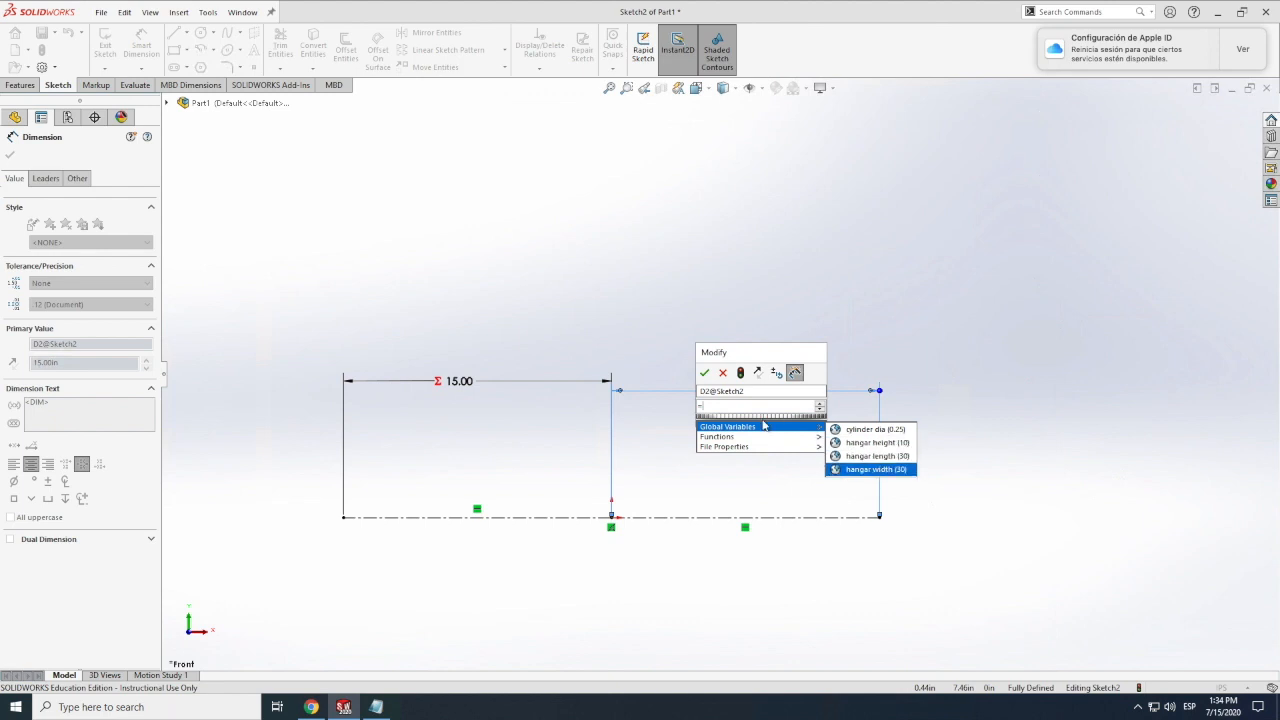
pyautogui.press('Return')
pyautogui.write('/2')
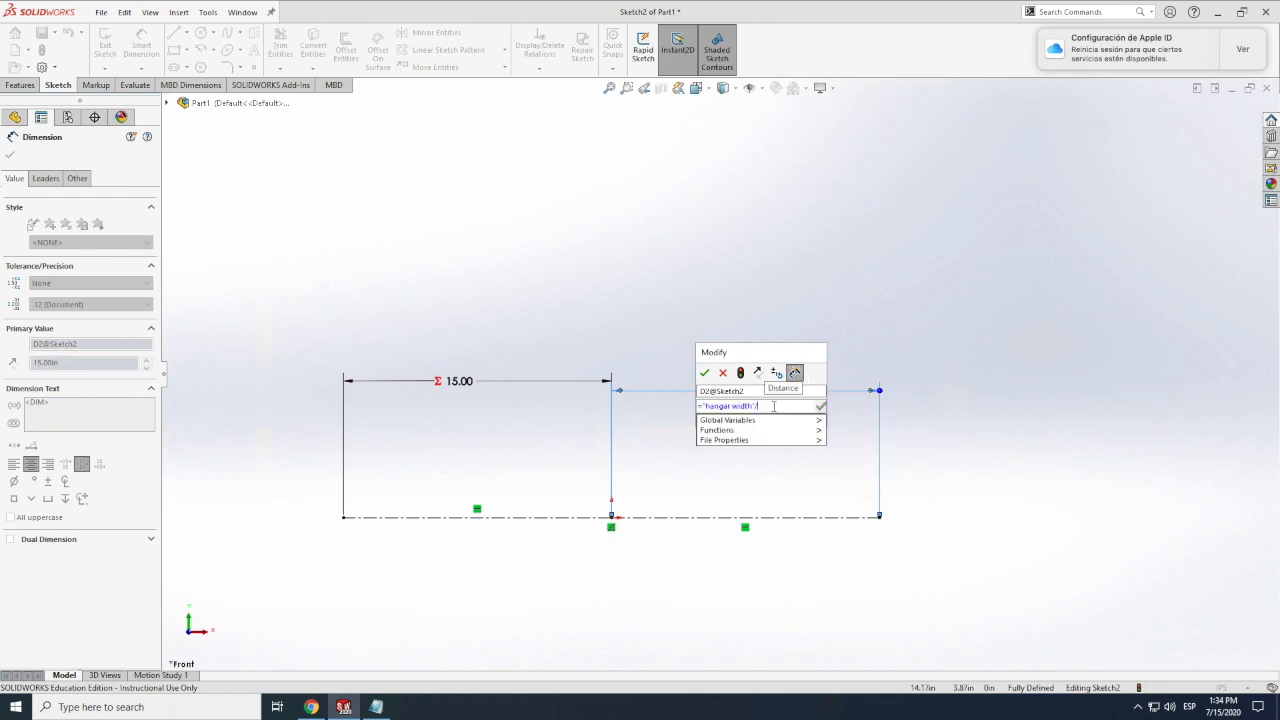
pyautogui.click(704, 373)
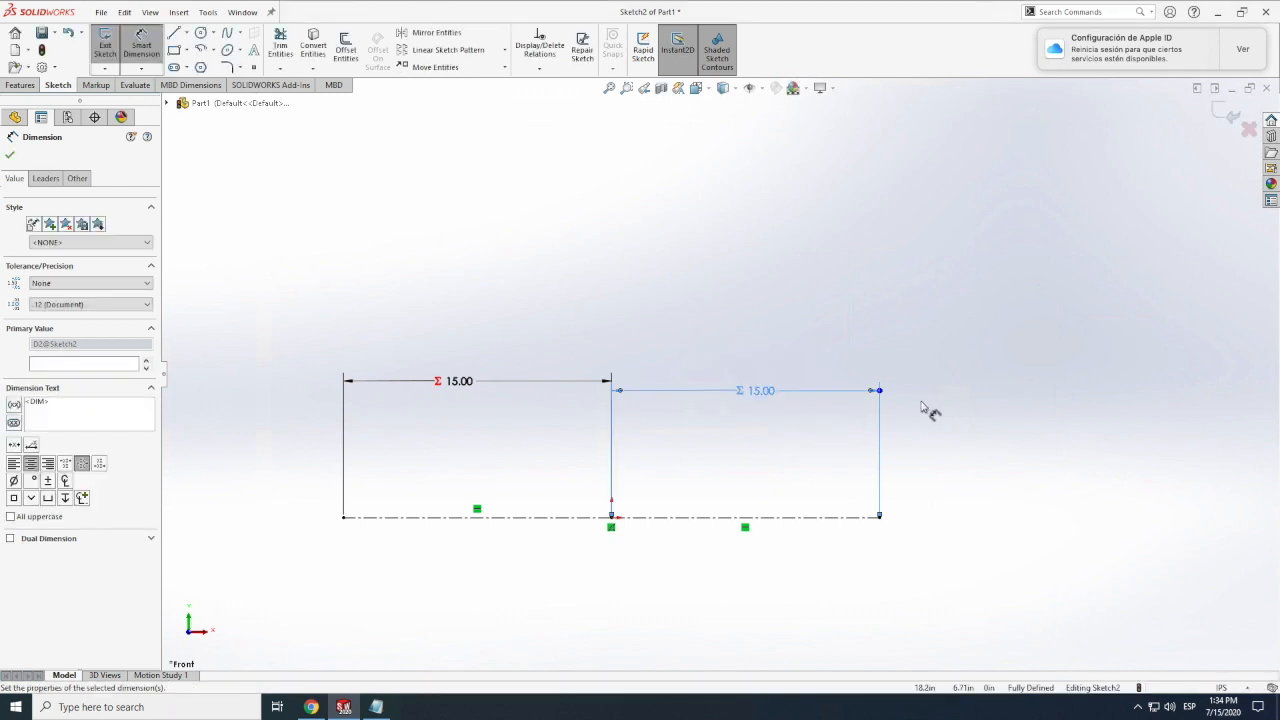
pyautogui.press('Escape')
# Draw a vertical solid line about 16.3 in long upward from the left centerline's outer endpoint.
pyautogui.press('f')
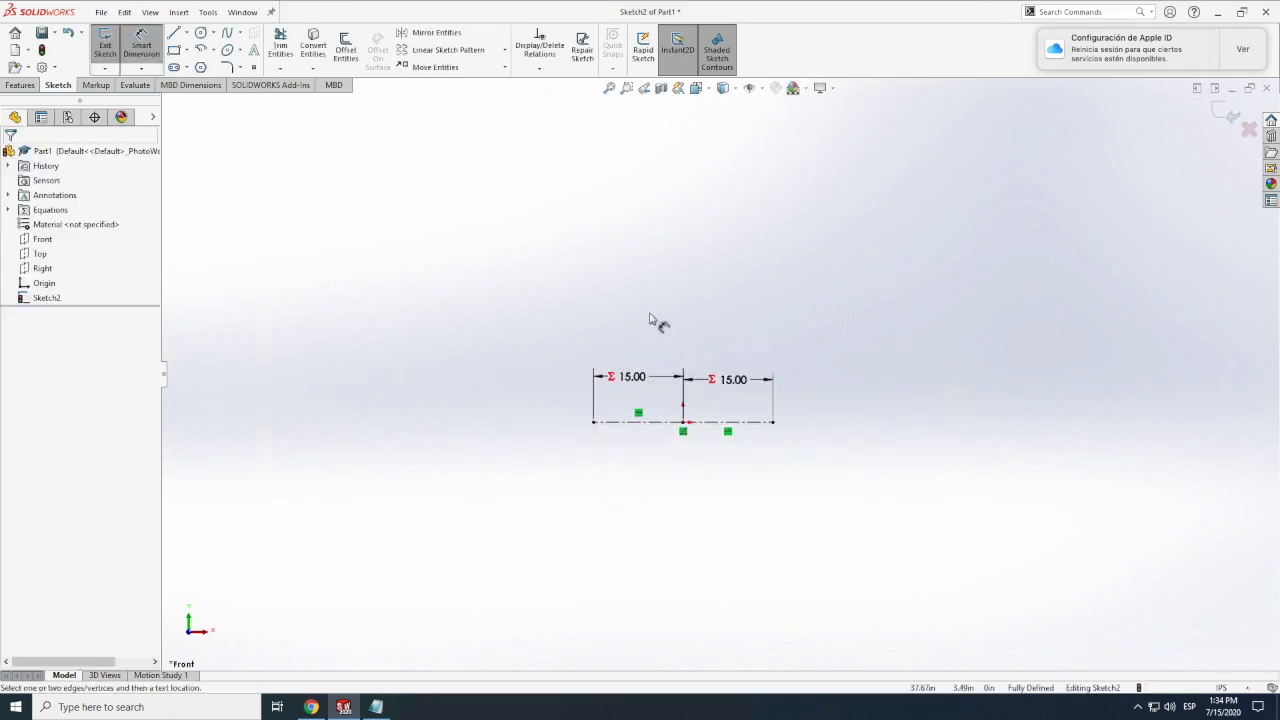
pyautogui.scroll(-1, 658, 320)
pyautogui.scroll(1, 700, 352)
pyautogui.scroll(-1, 713, 362)
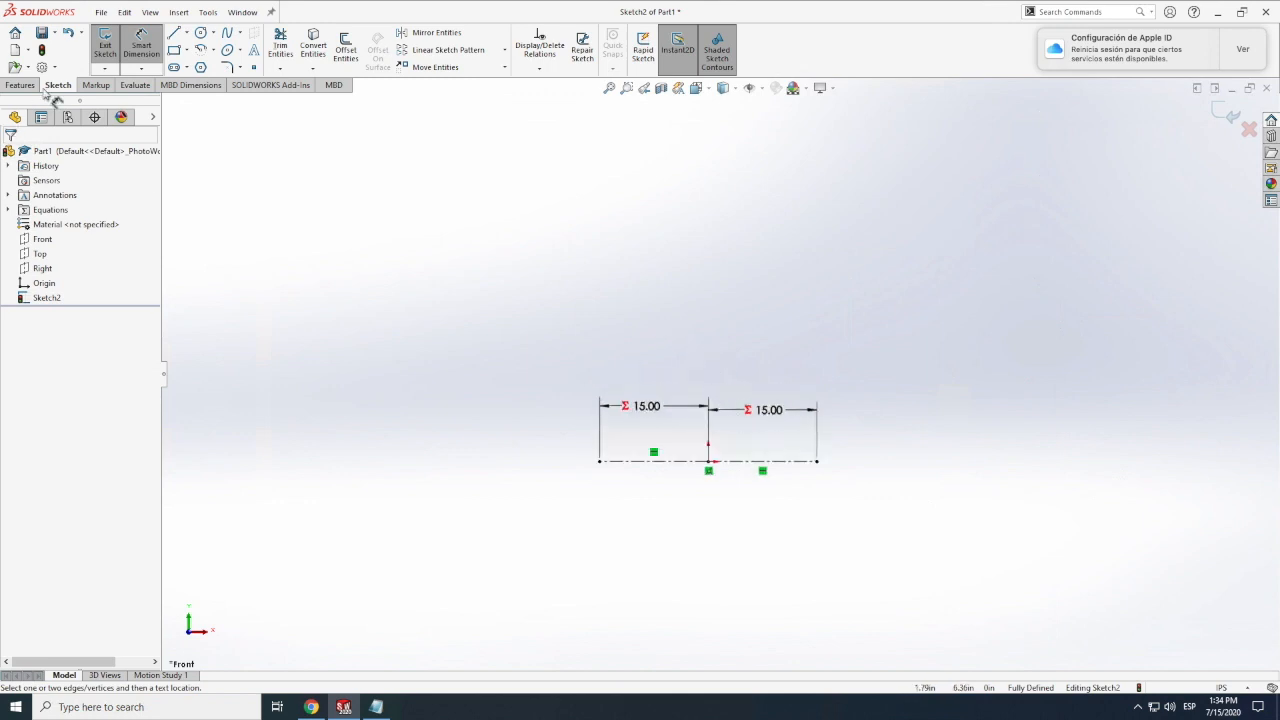
pyautogui.click(174, 32)
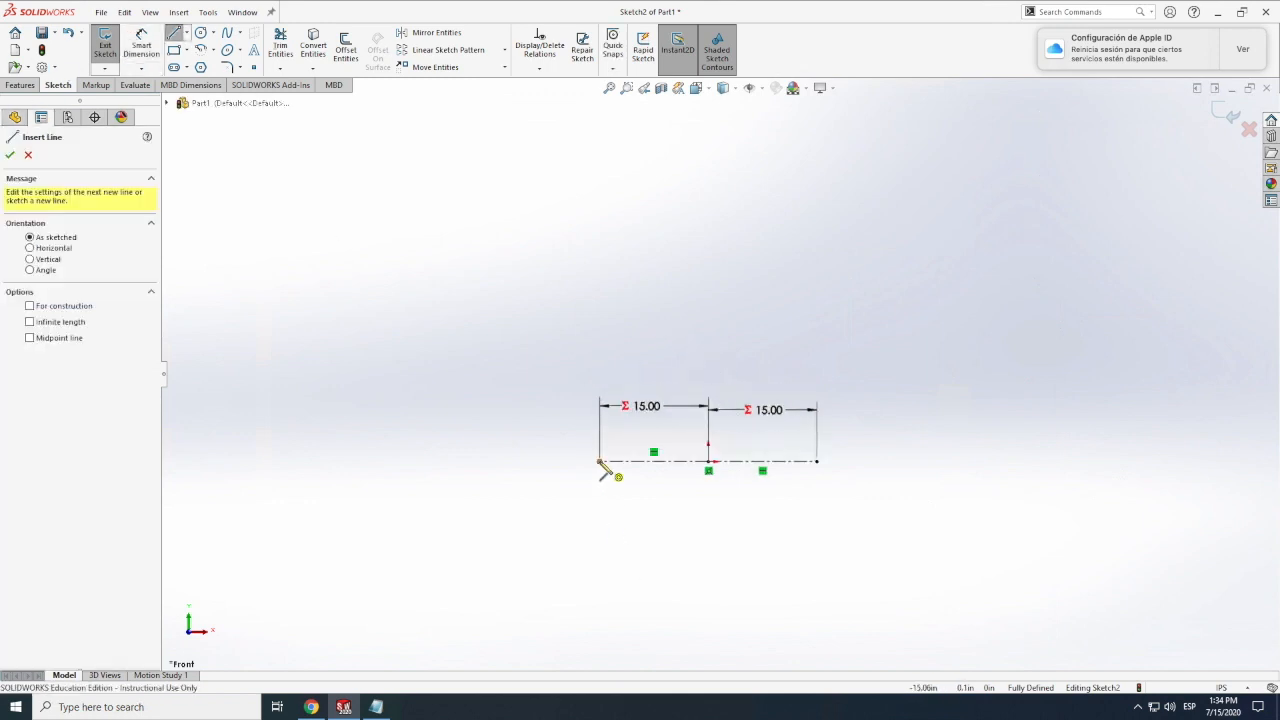
pyautogui.click(600, 461)
pyautogui.click(599, 343)
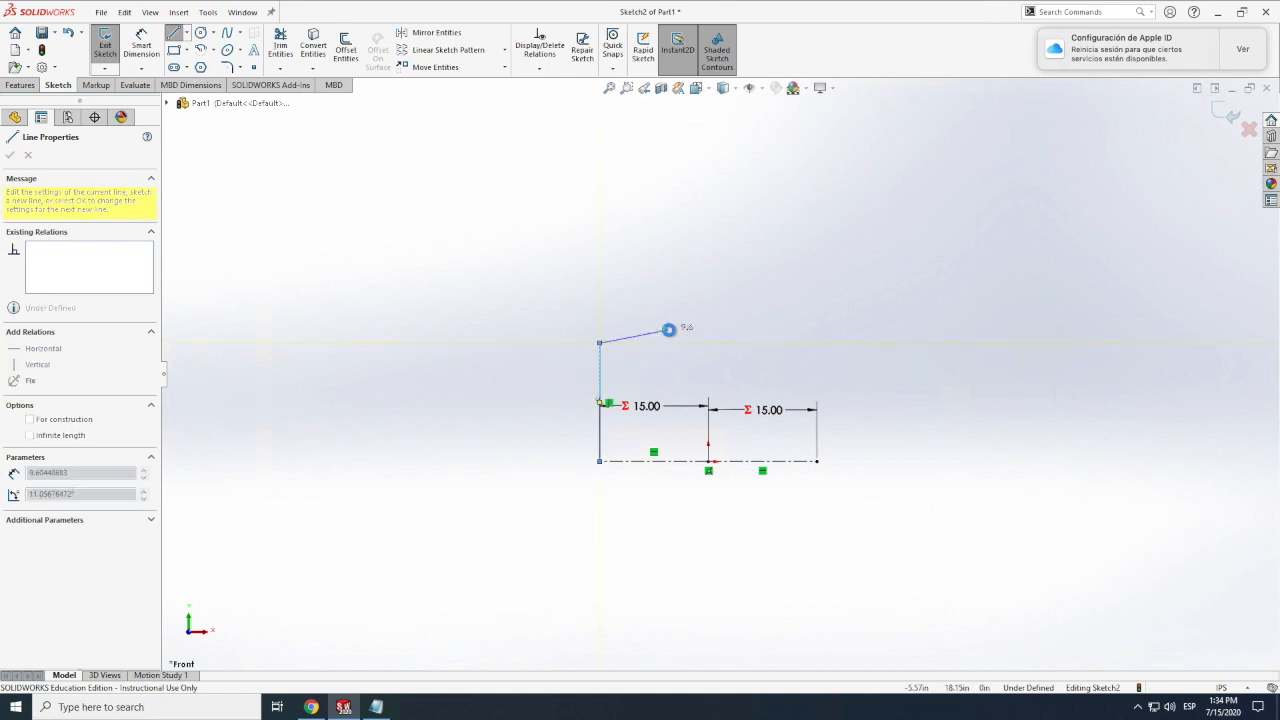
pyautogui.press('Escape')
# Draw a second vertical line upward from the right centerline's outer endpoint, ending level with the left vertical line's top.
pyautogui.click(174, 33)
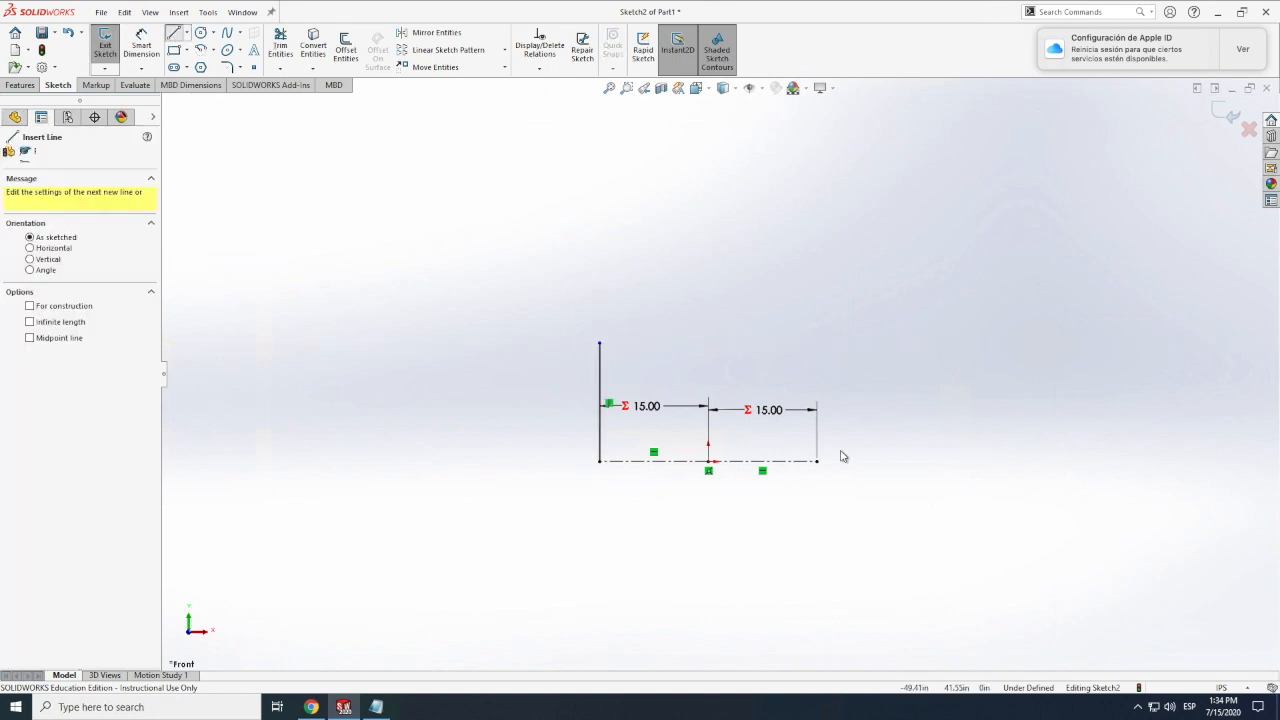
pyautogui.click(818, 461)
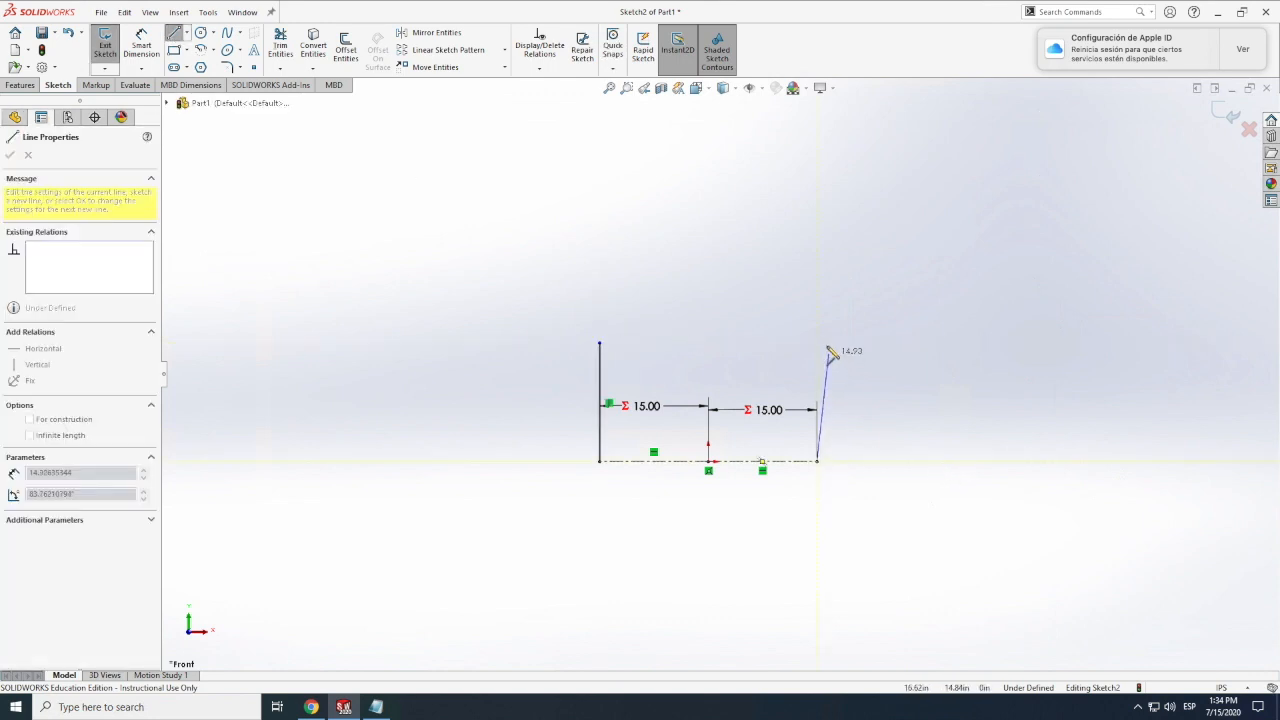
pyautogui.click(818, 343)
pyautogui.press('Escape')
pyautogui.scroll(-1, 943, 351)
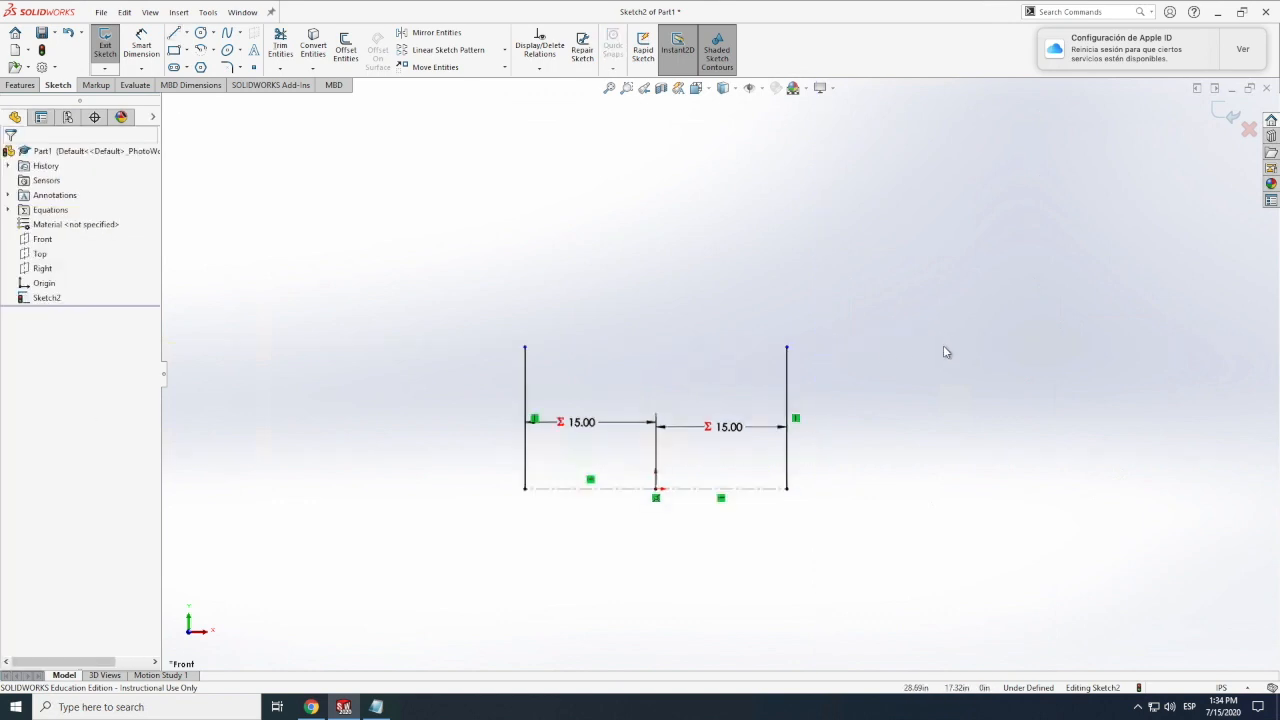
# Dimension the left vertical line's length with the equation ="hangar height".
pyautogui.click(141, 44)
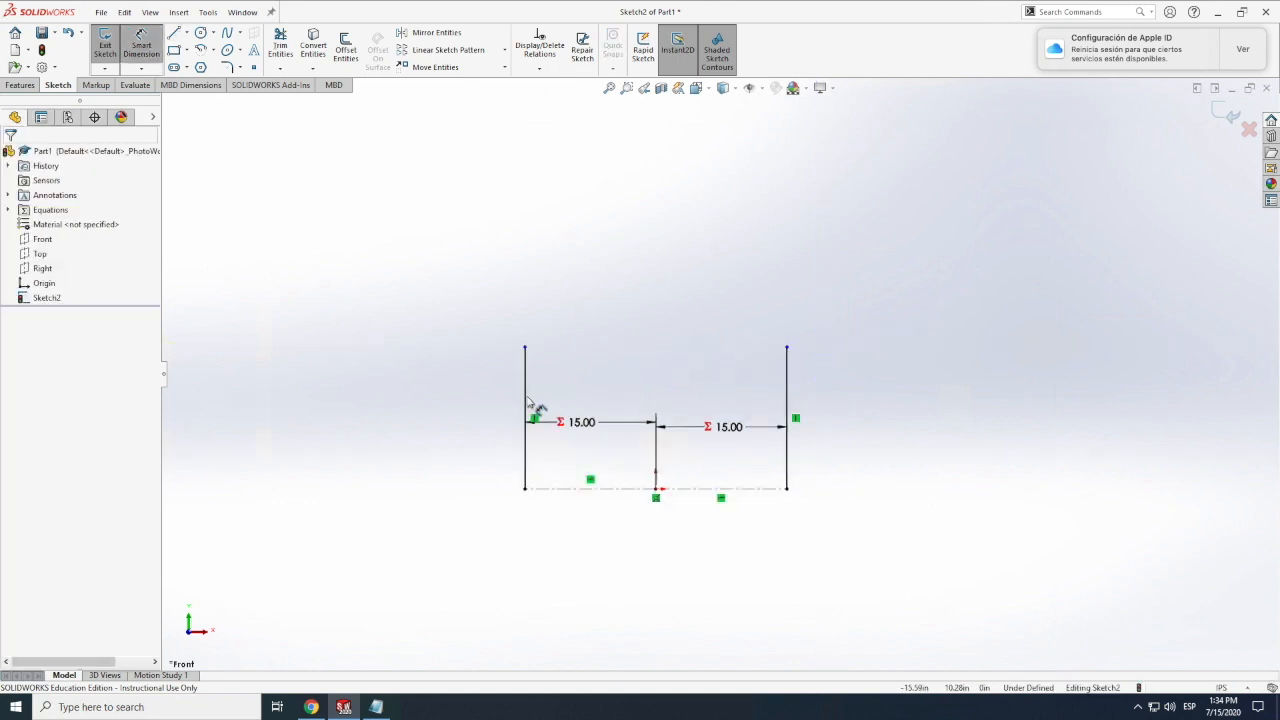
pyautogui.click(463, 410)
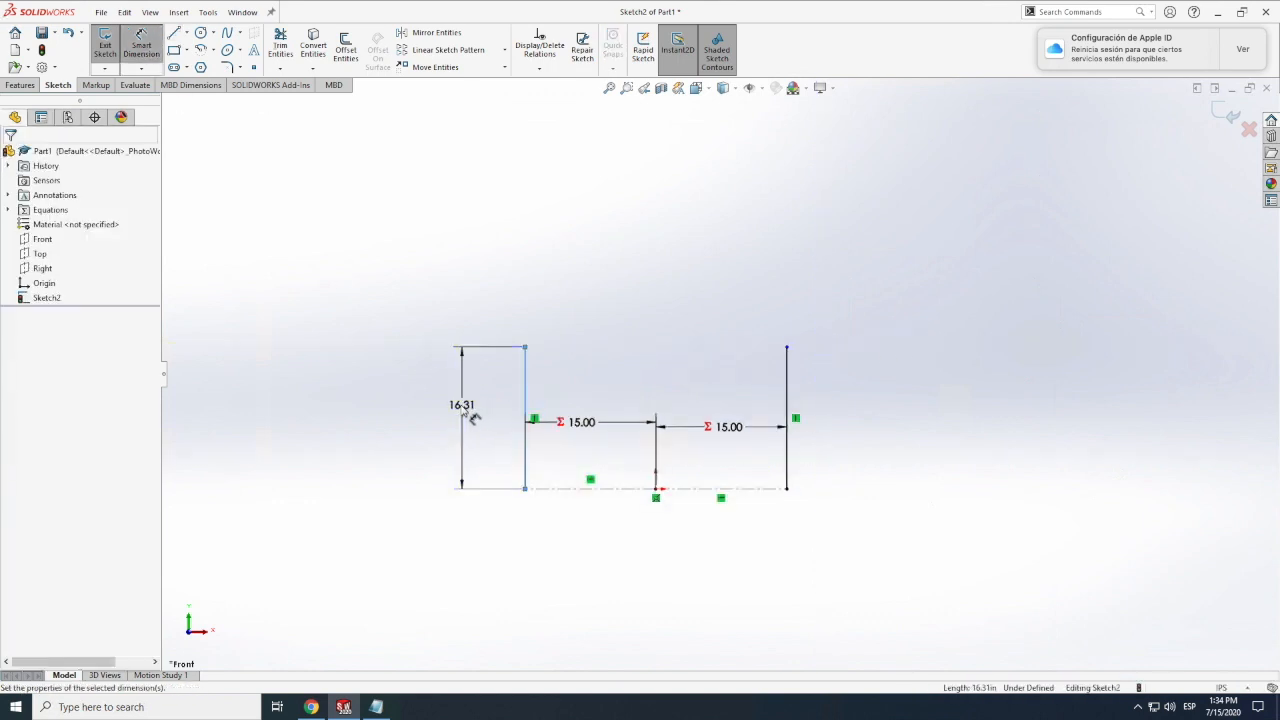
pyautogui.click(465, 407)
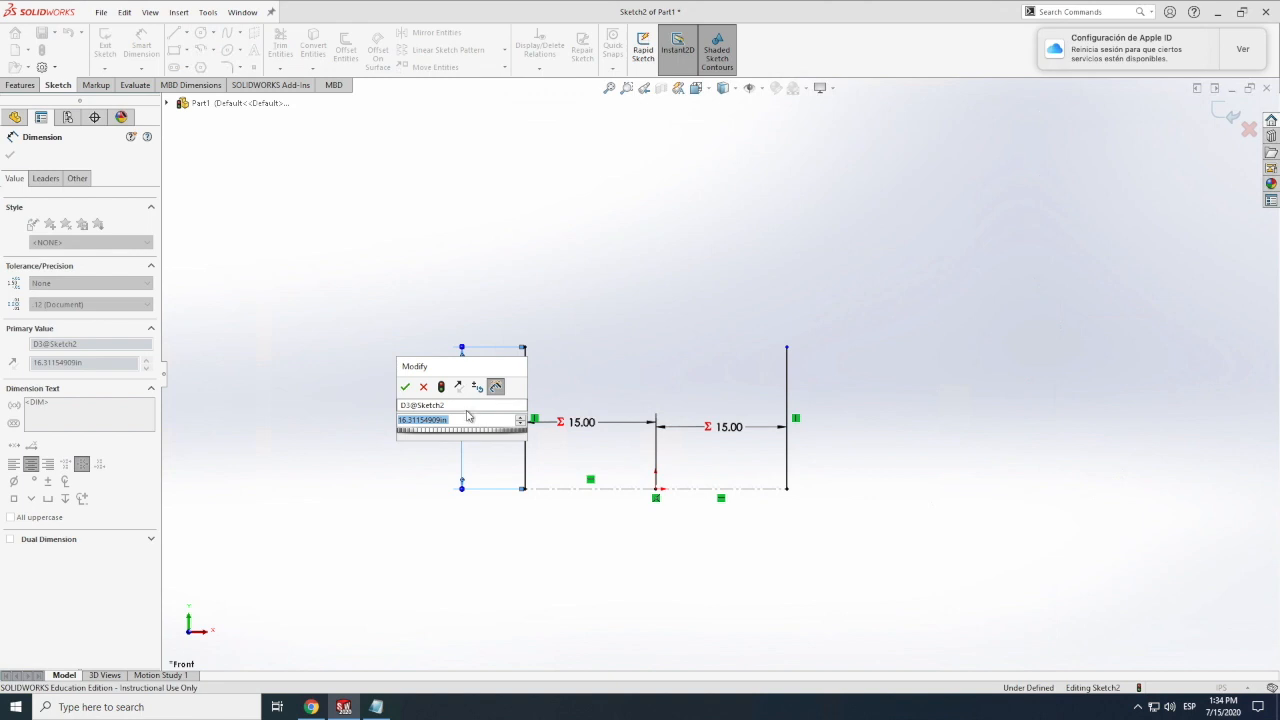
pyautogui.write('=hang')
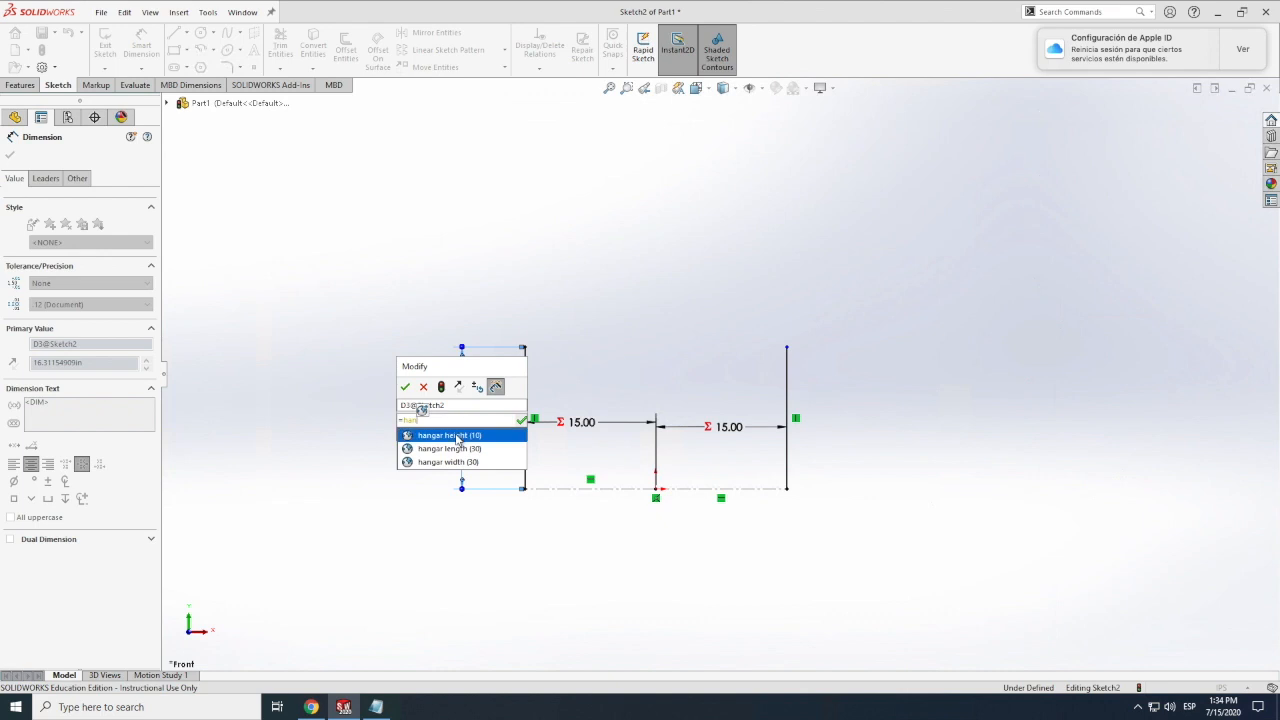
pyautogui.click(455, 437)
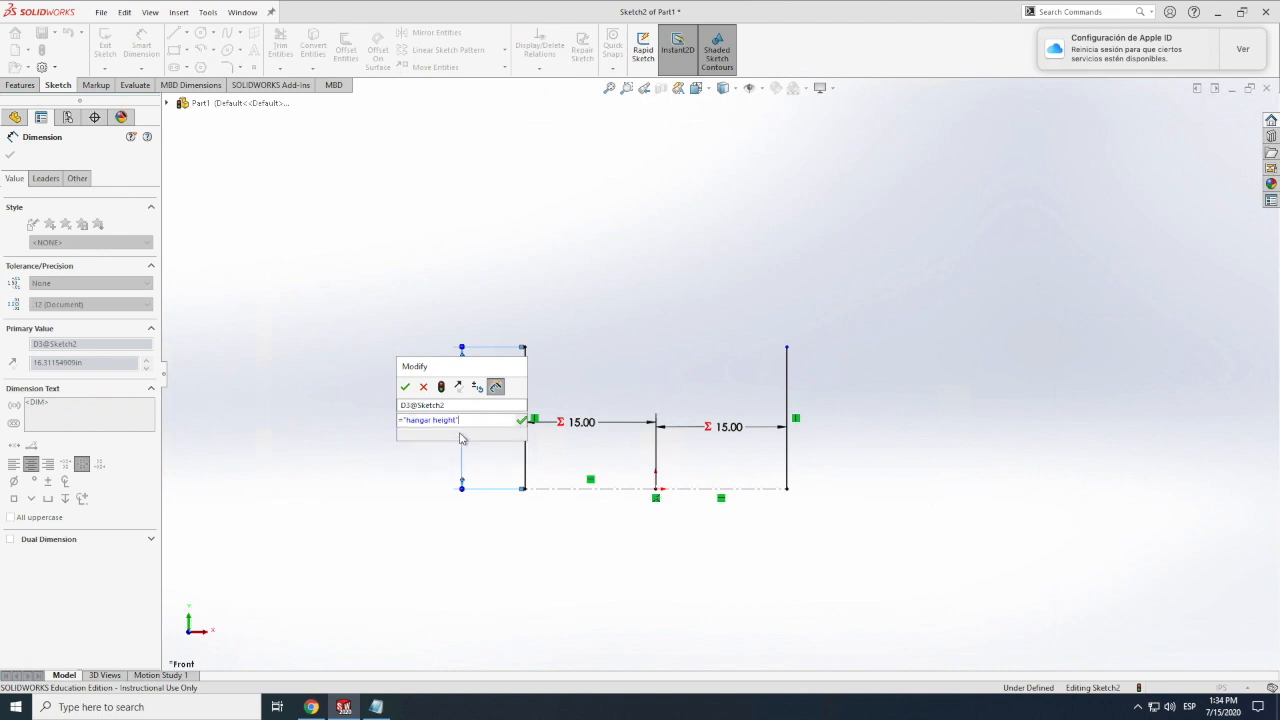
pyautogui.click(406, 387)
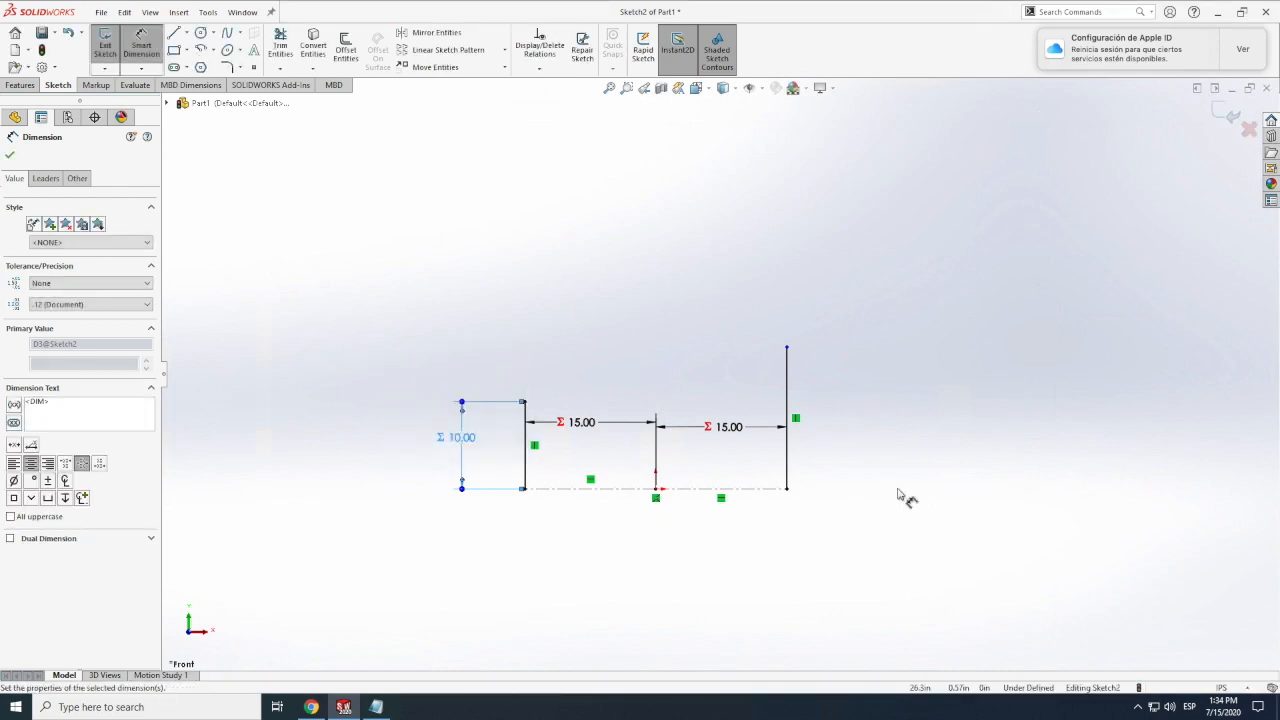
# Dimension the right vertical line's length with the equation ="hangar height".
pyautogui.click(788, 455)
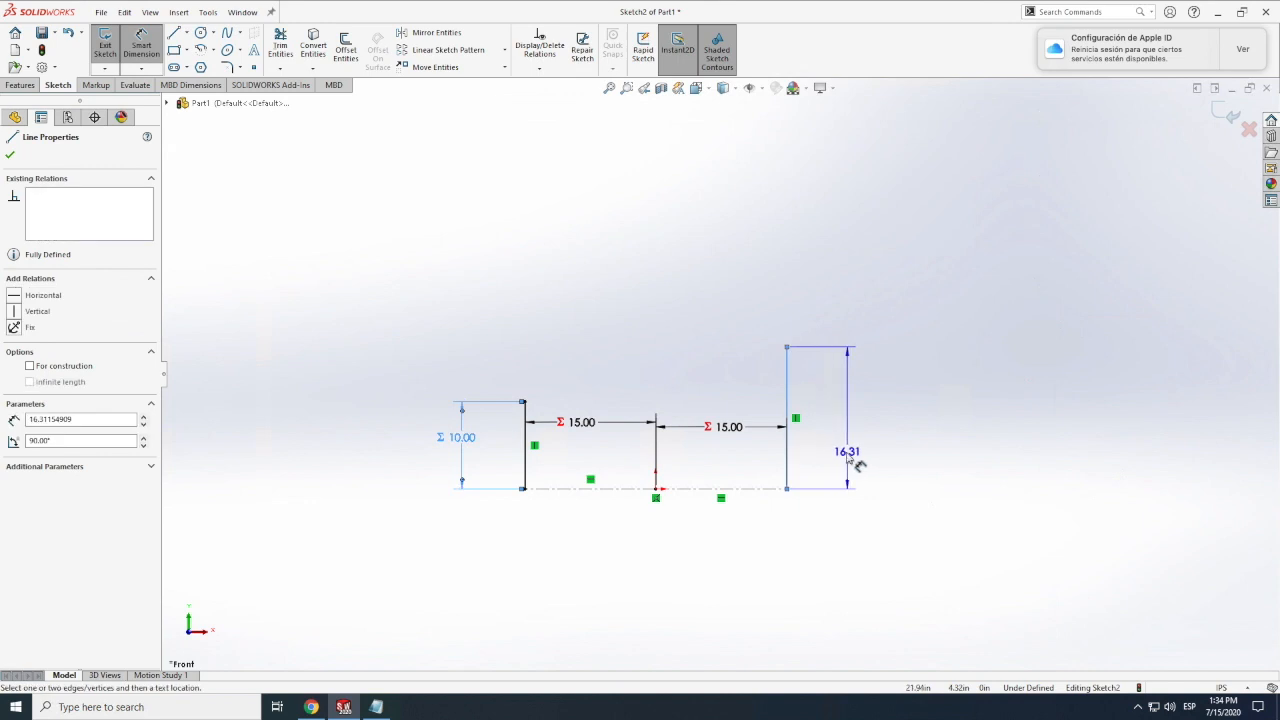
pyautogui.click(855, 464)
pyautogui.write('=hang')
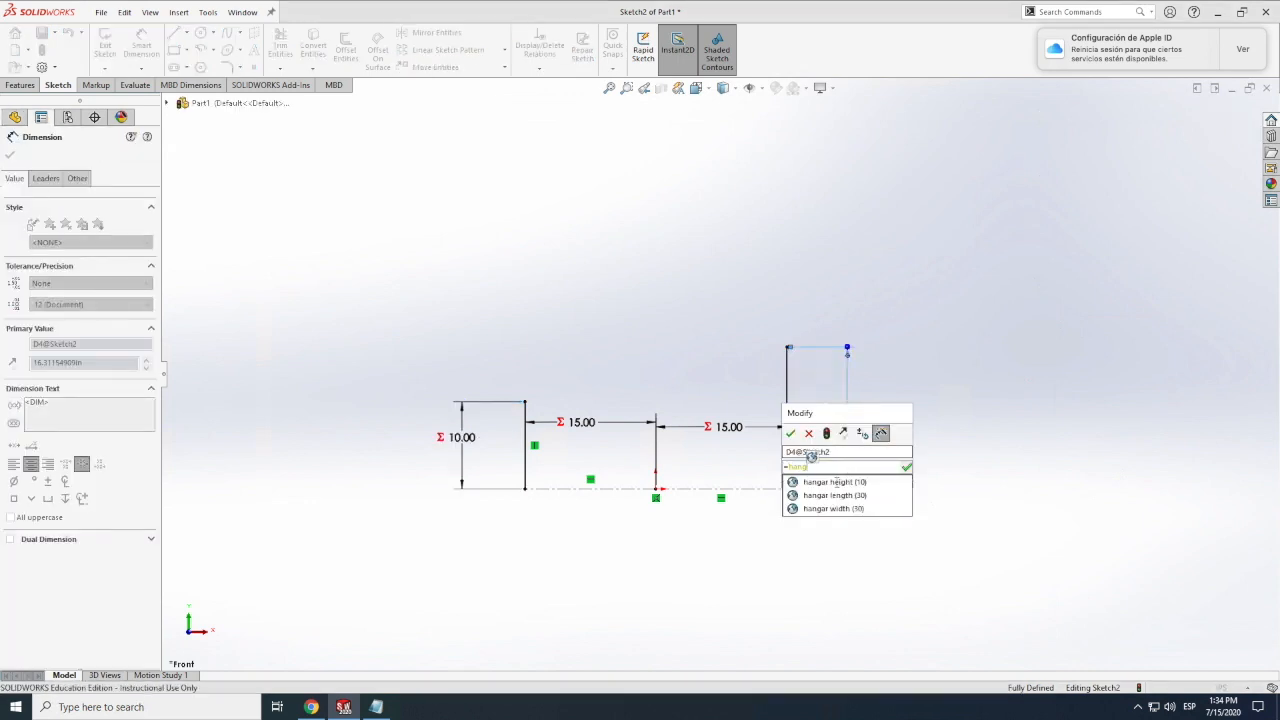
pyautogui.click(835, 483)
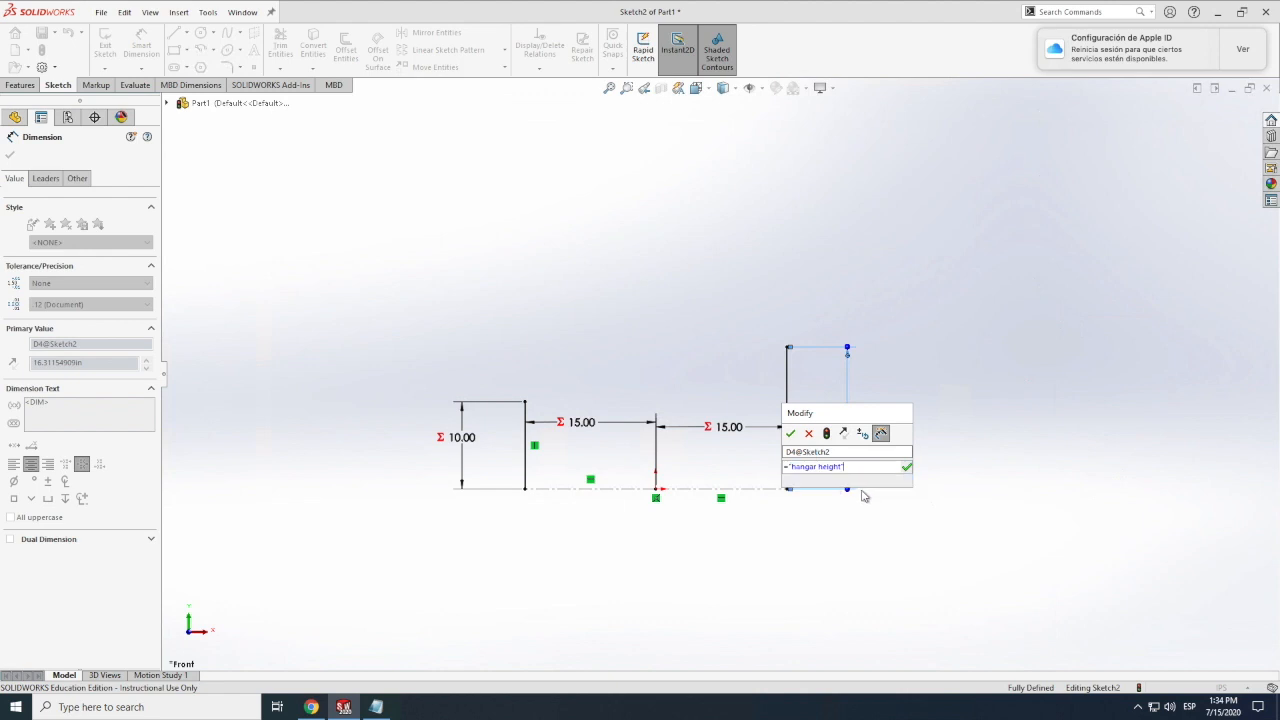
pyautogui.click(791, 434)
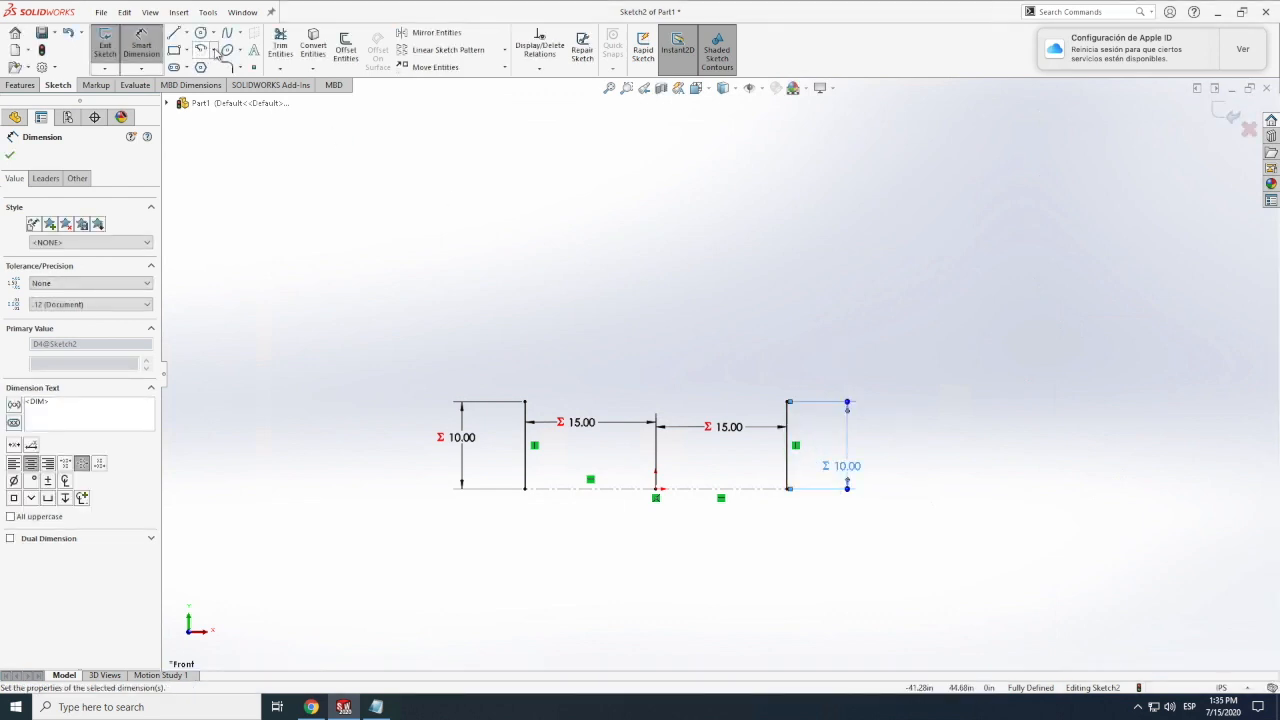
pyautogui.click(214, 51)
pyautogui.click(232, 101)
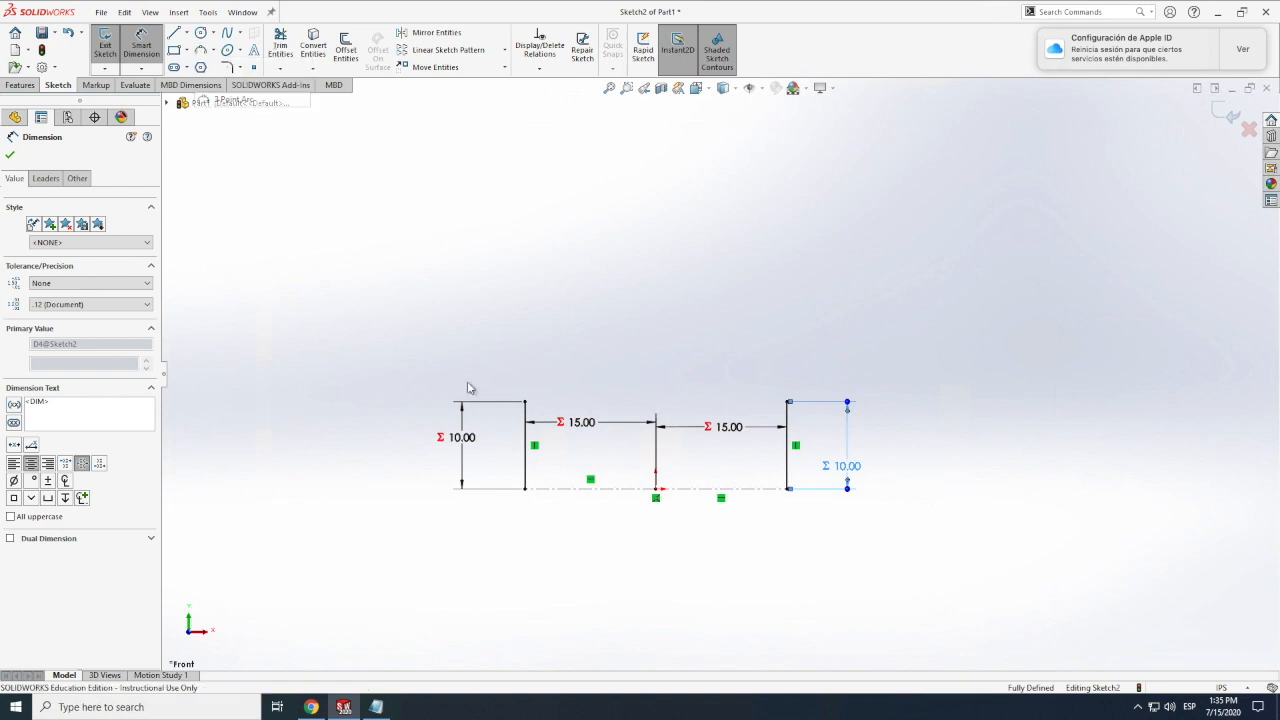
pyautogui.click(525, 402)
pyautogui.scroll(-2, 525, 402)
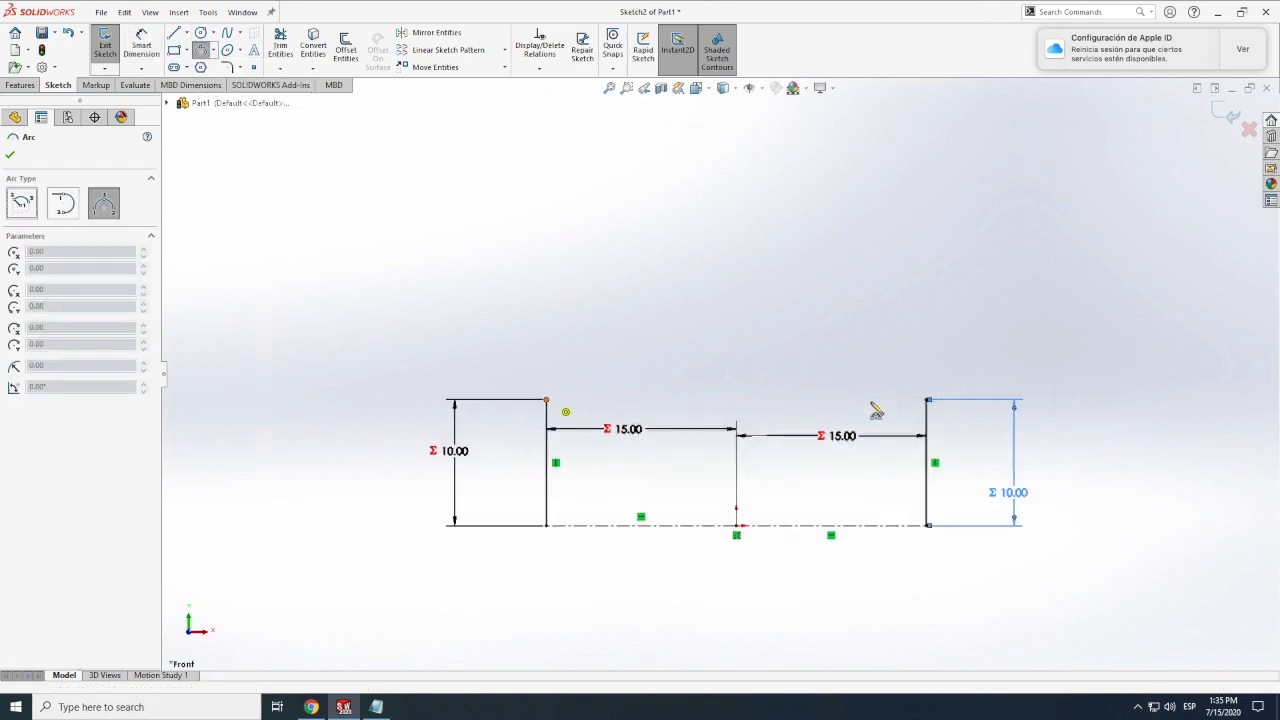
pyautogui.click(926, 400)
pyautogui.click(740, 358)
pyautogui.press('Escape')
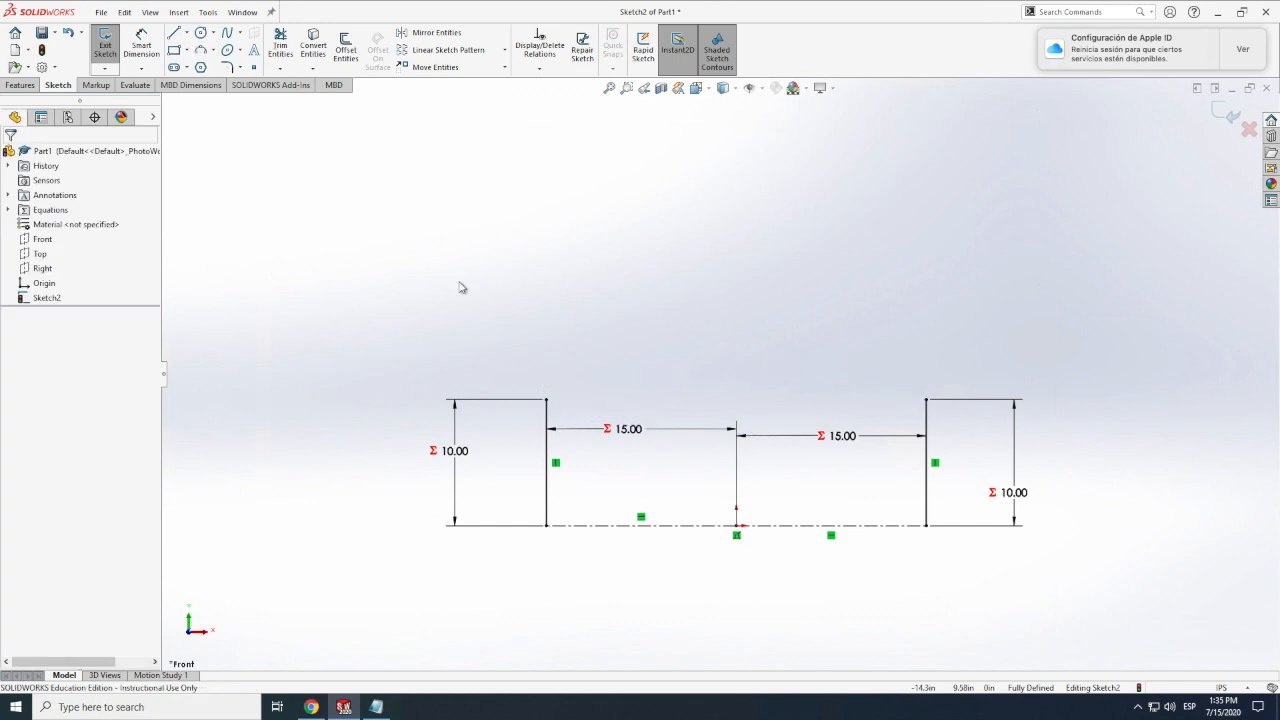
# Draw an upward-bulging three-point arc of about 22.6 in radius joining the upper endpoints of the two vertical lines.
pyautogui.press('Return')
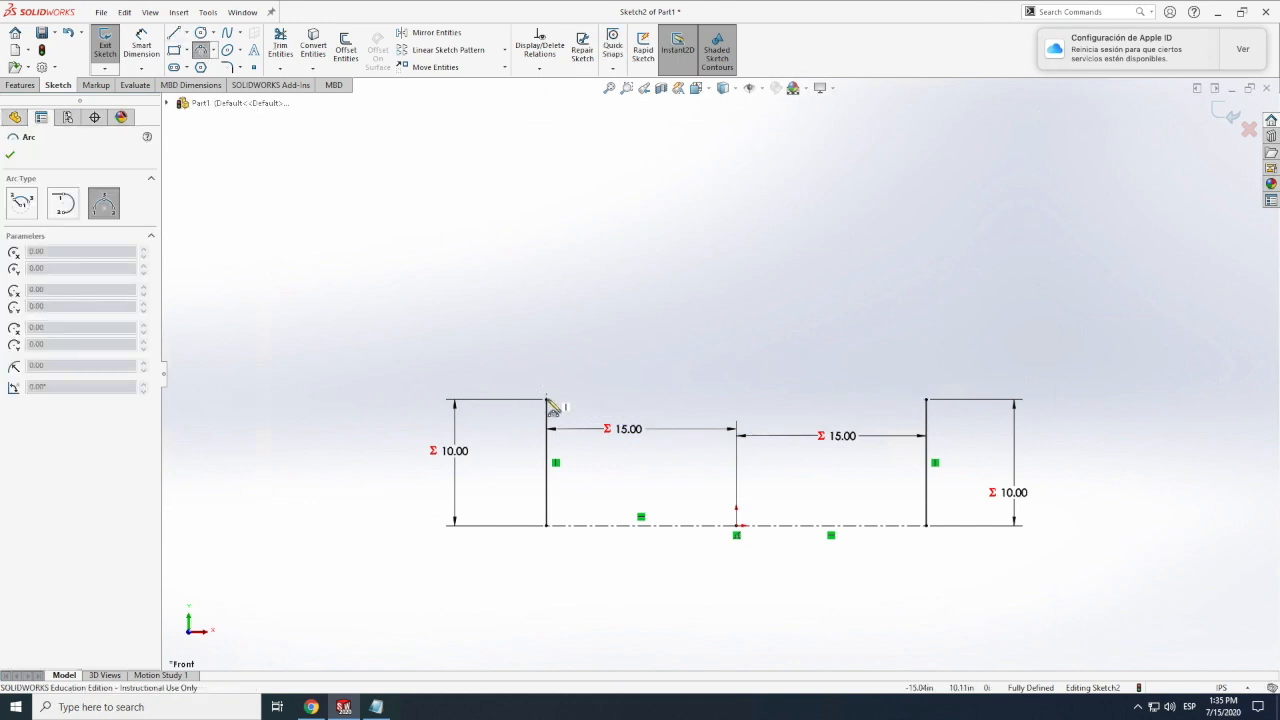
pyautogui.click(547, 400)
pyautogui.click(926, 400)
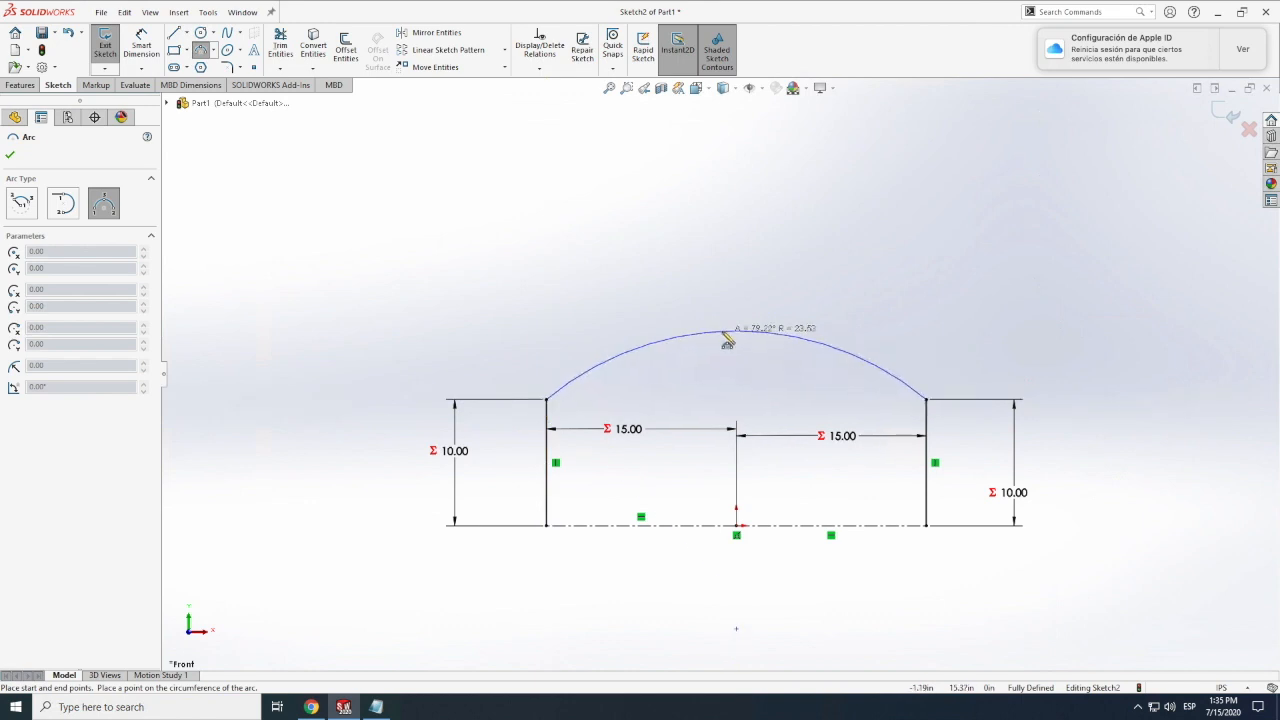
pyautogui.click(755, 337)
pyautogui.press('Escape')
# Dimension the roof arc with a radius of 25 in.
pyautogui.click(141, 46)
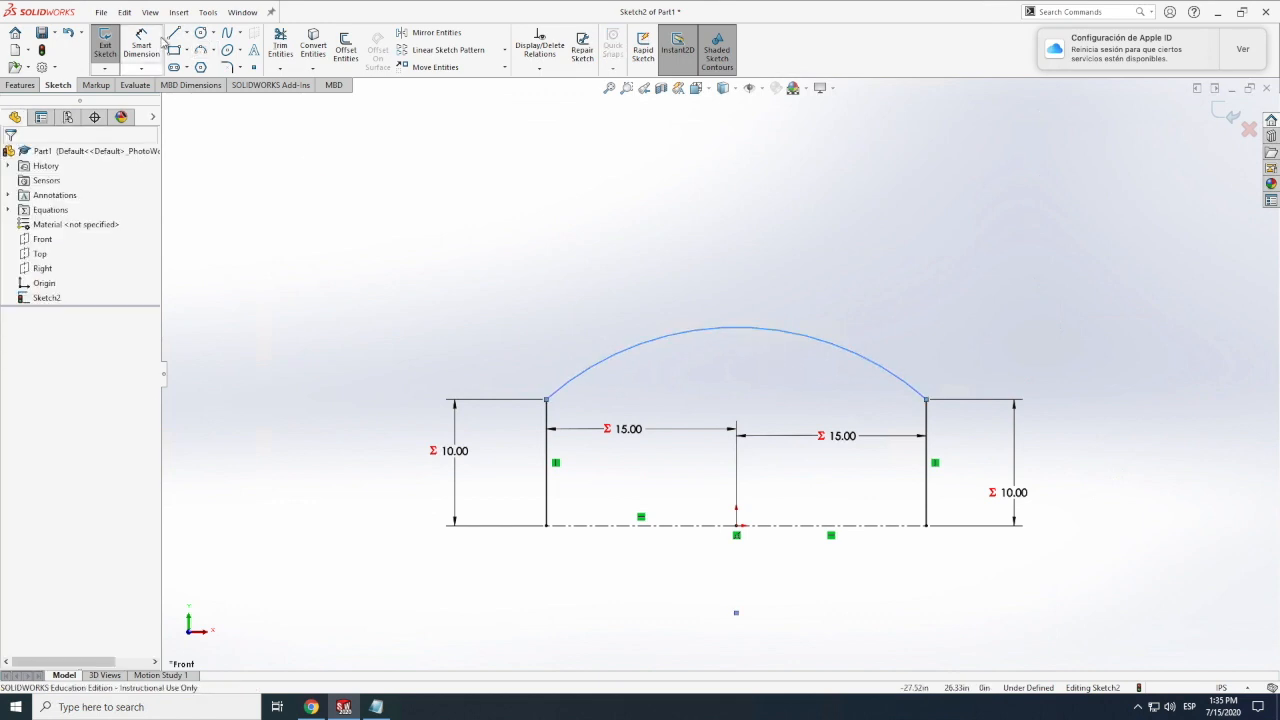
pyautogui.click(733, 332)
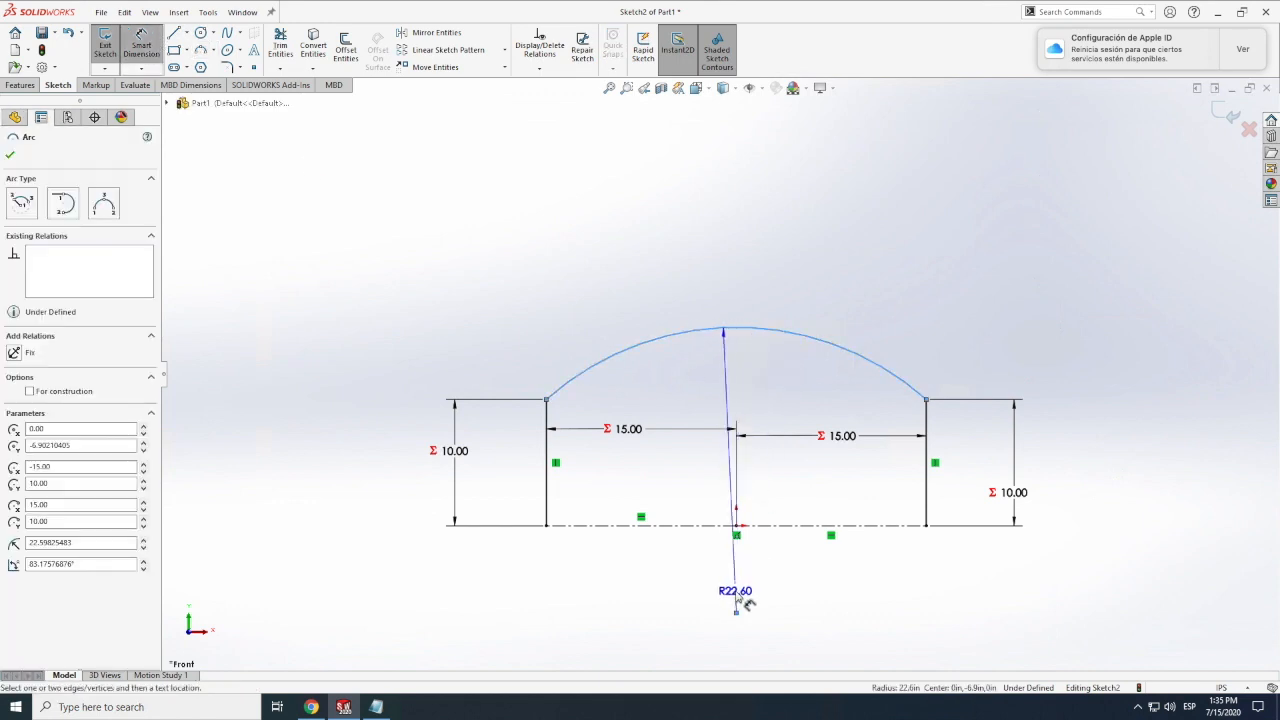
pyautogui.click(745, 600)
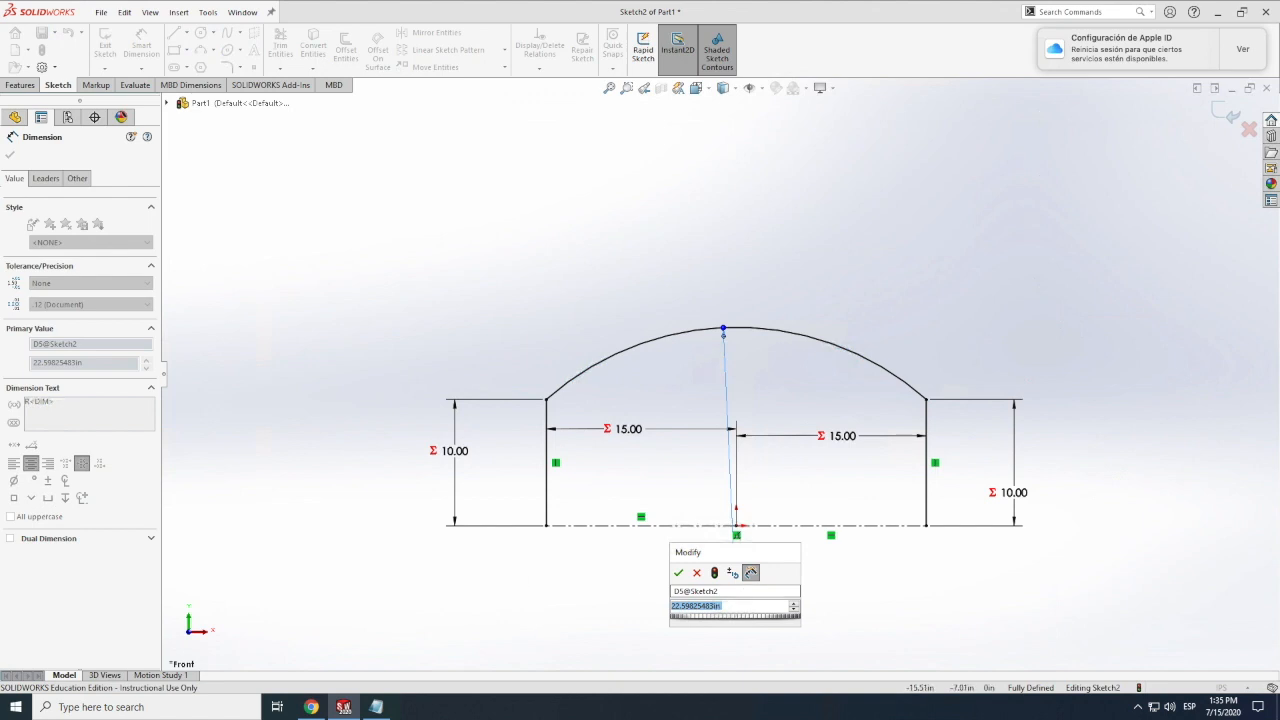
pyautogui.write('25')
pyautogui.press('Return')
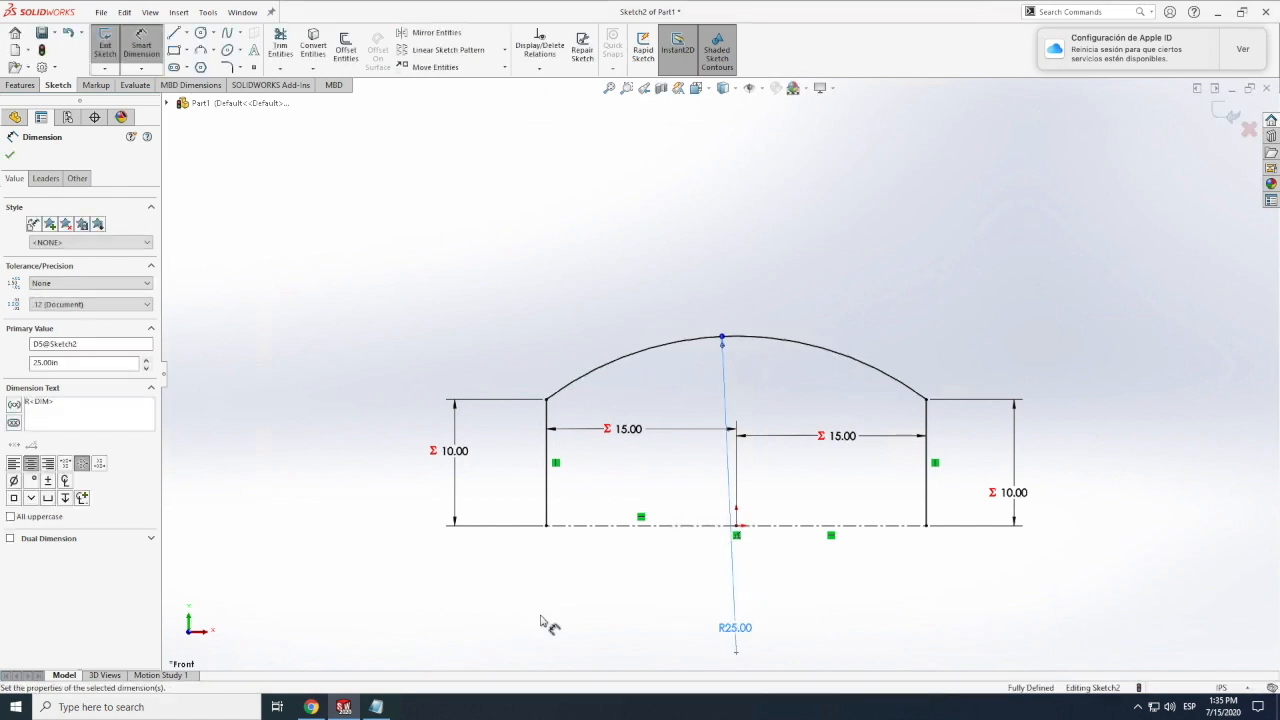
pyautogui.scroll(1, 735, 640)
pyautogui.scroll(-1, 714, 592)
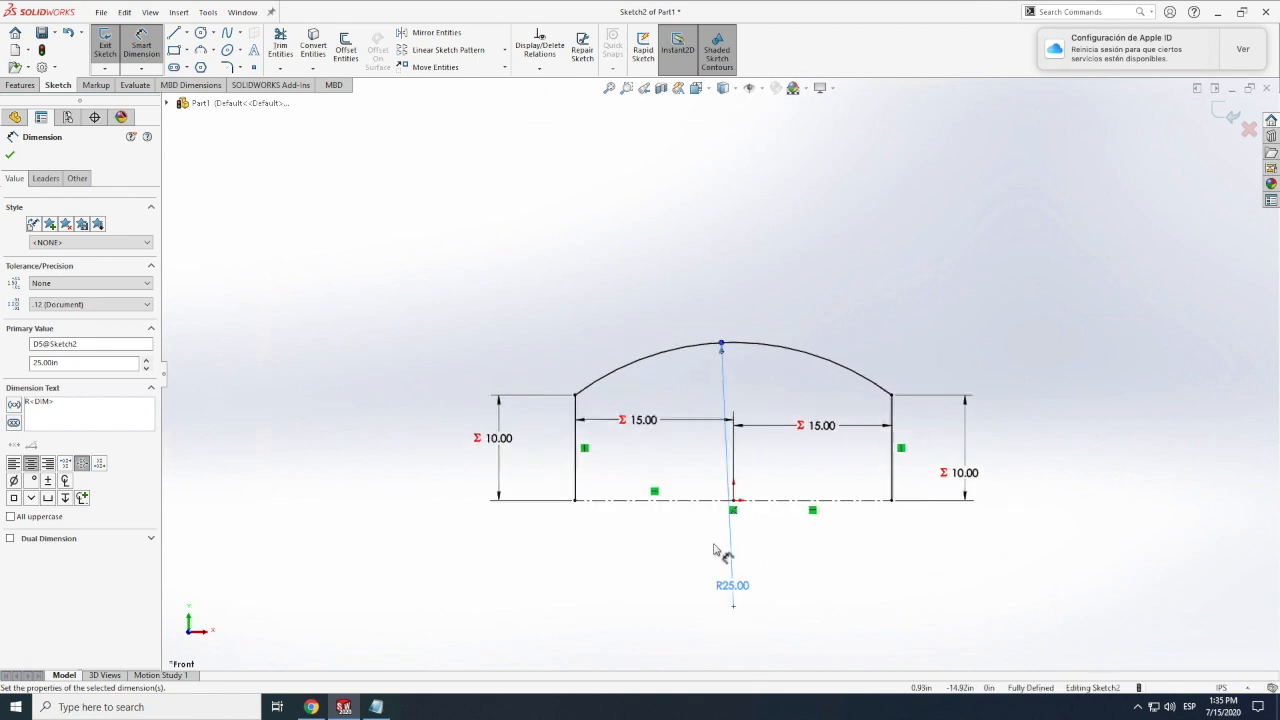
# Close the front profile sketch without extruding it.
pyautogui.click(96, 85)
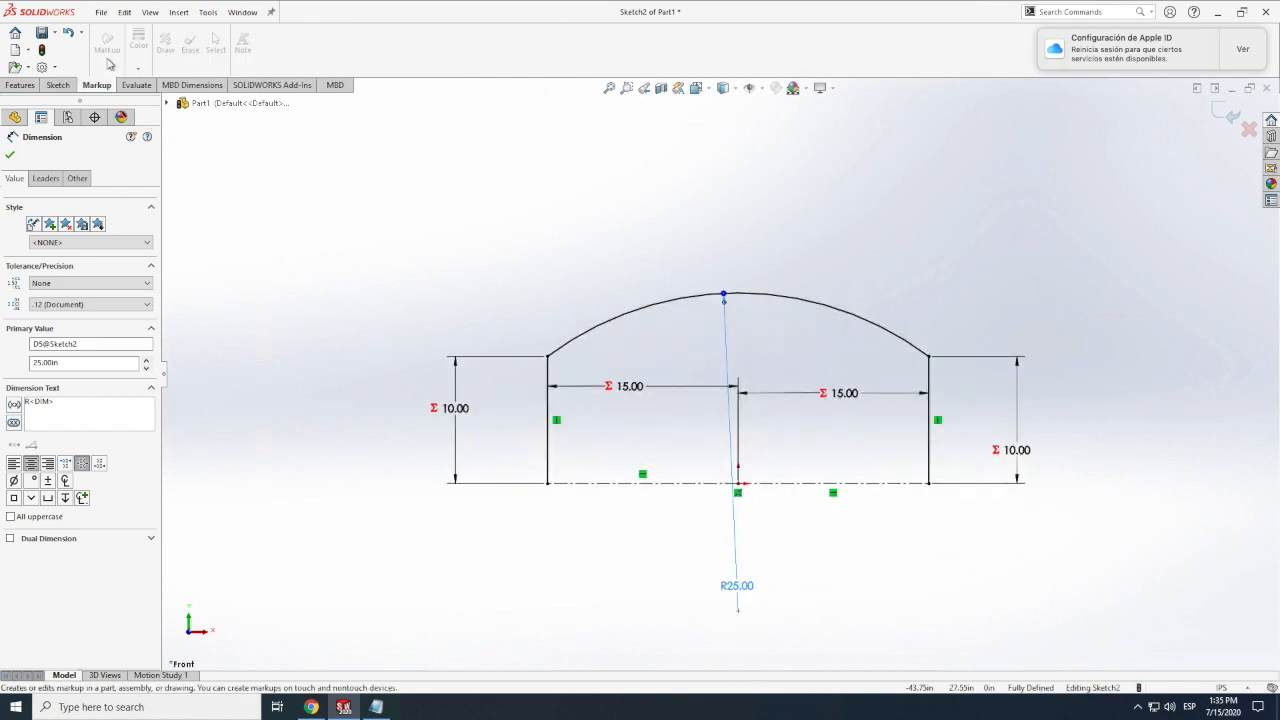
pyautogui.click(52, 86)
pyautogui.click(105, 45)
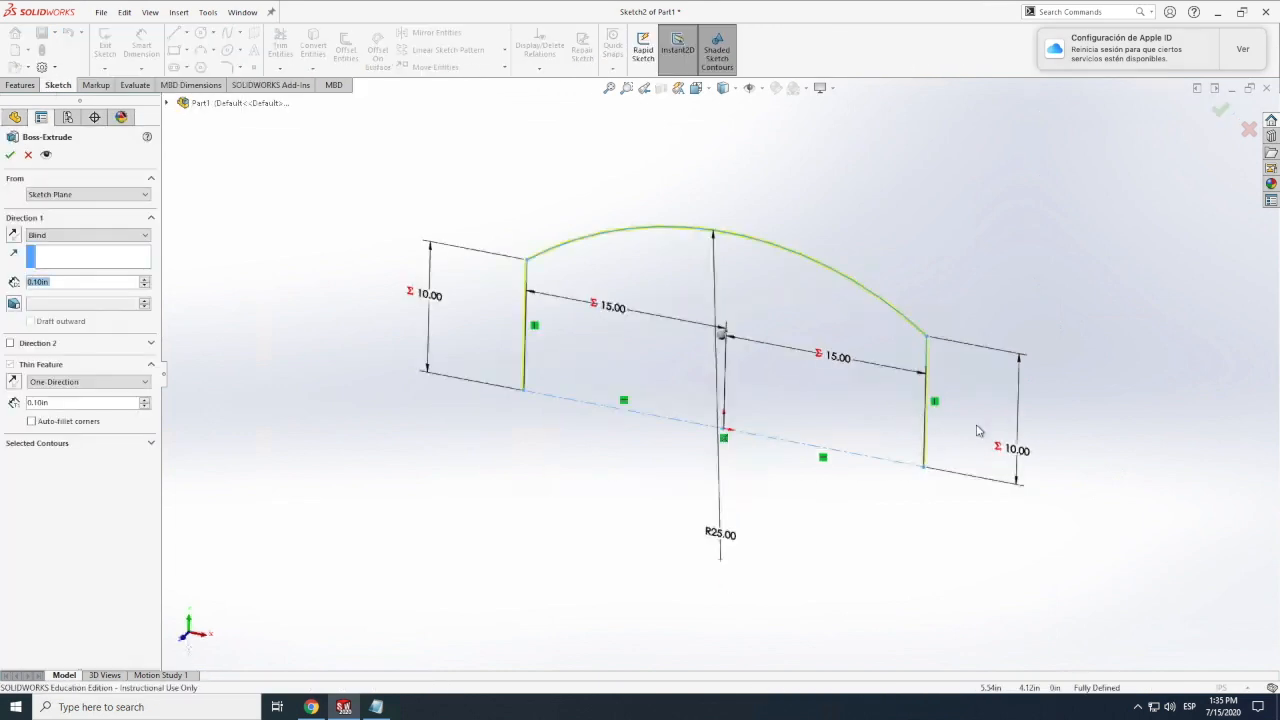
pyautogui.click(28, 154)
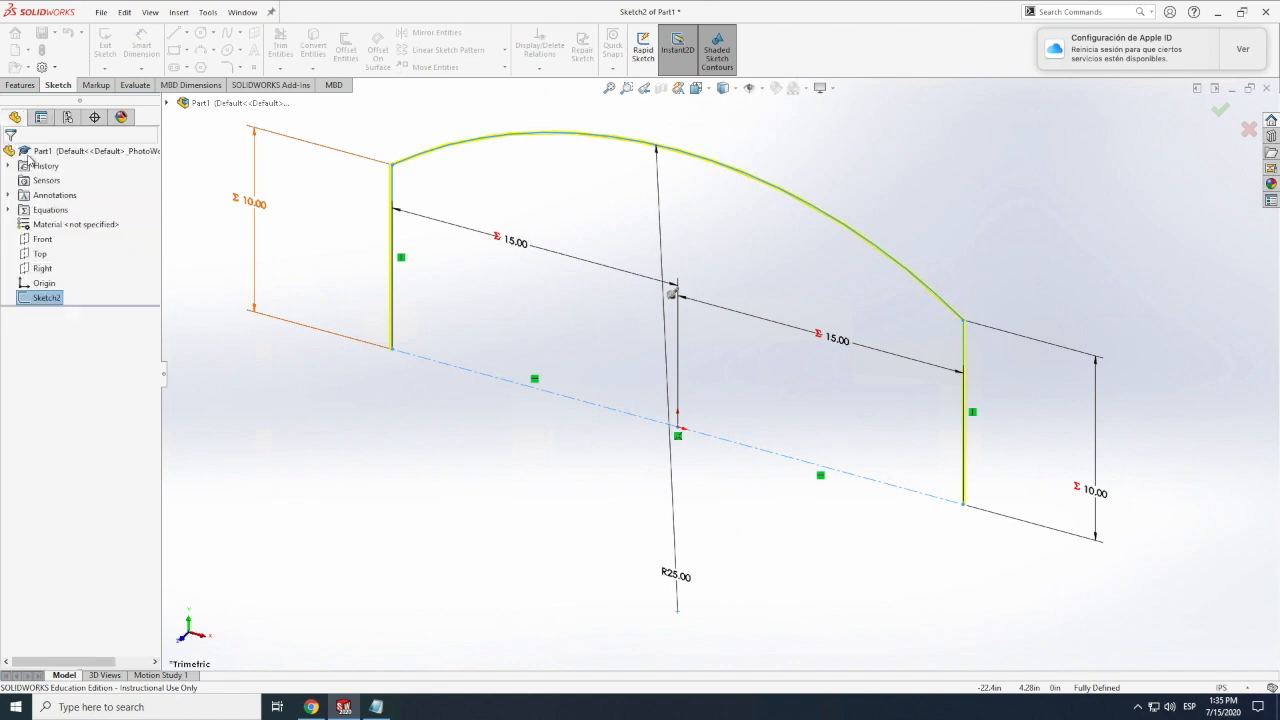
pyautogui.click(116, 52)
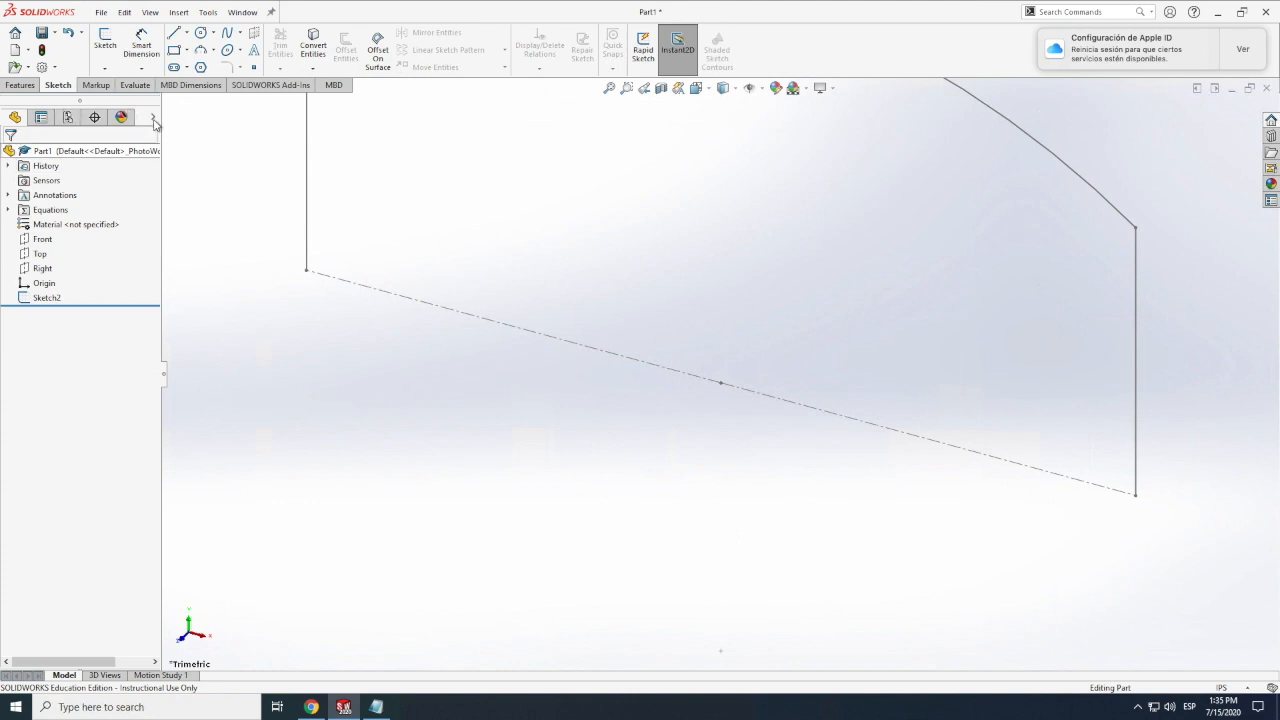
# Start a sketch on the Top plane and draw a circle about 1.39 in in diameter centred on the left vertical line's lower endpoint.
pyautogui.click(40, 254)
pyautogui.click(105, 42)
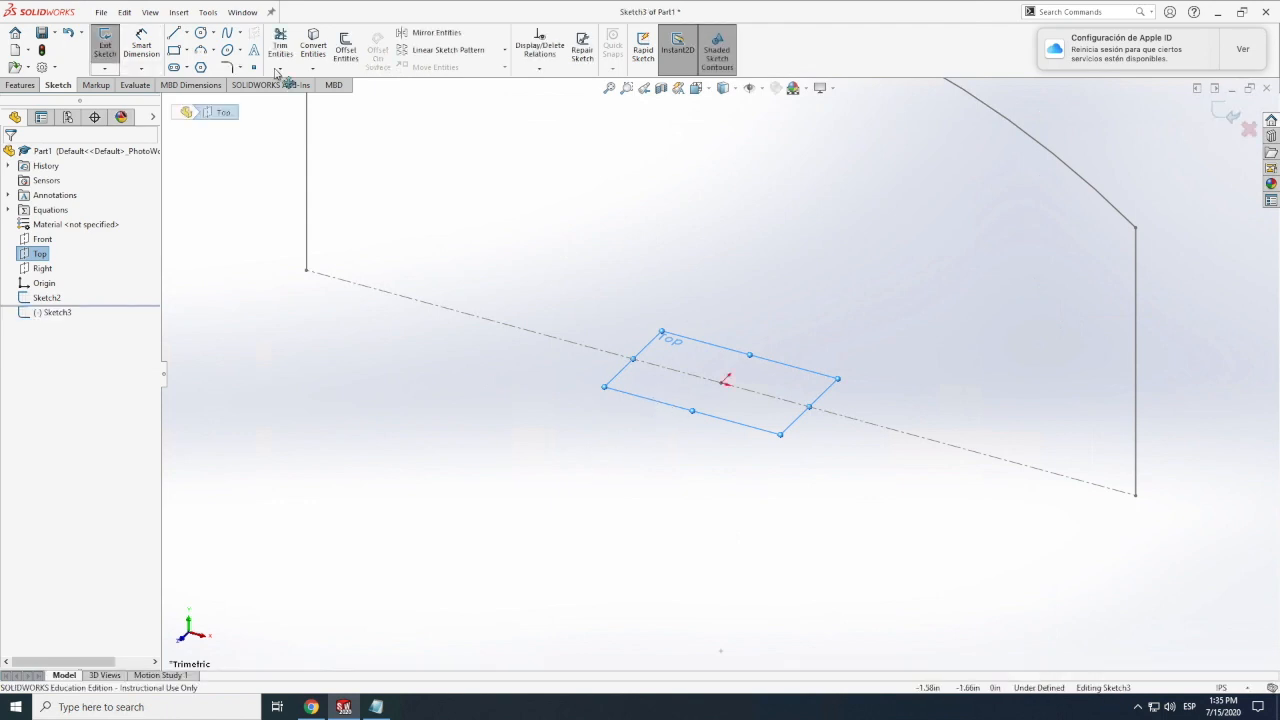
pyautogui.click(201, 32)
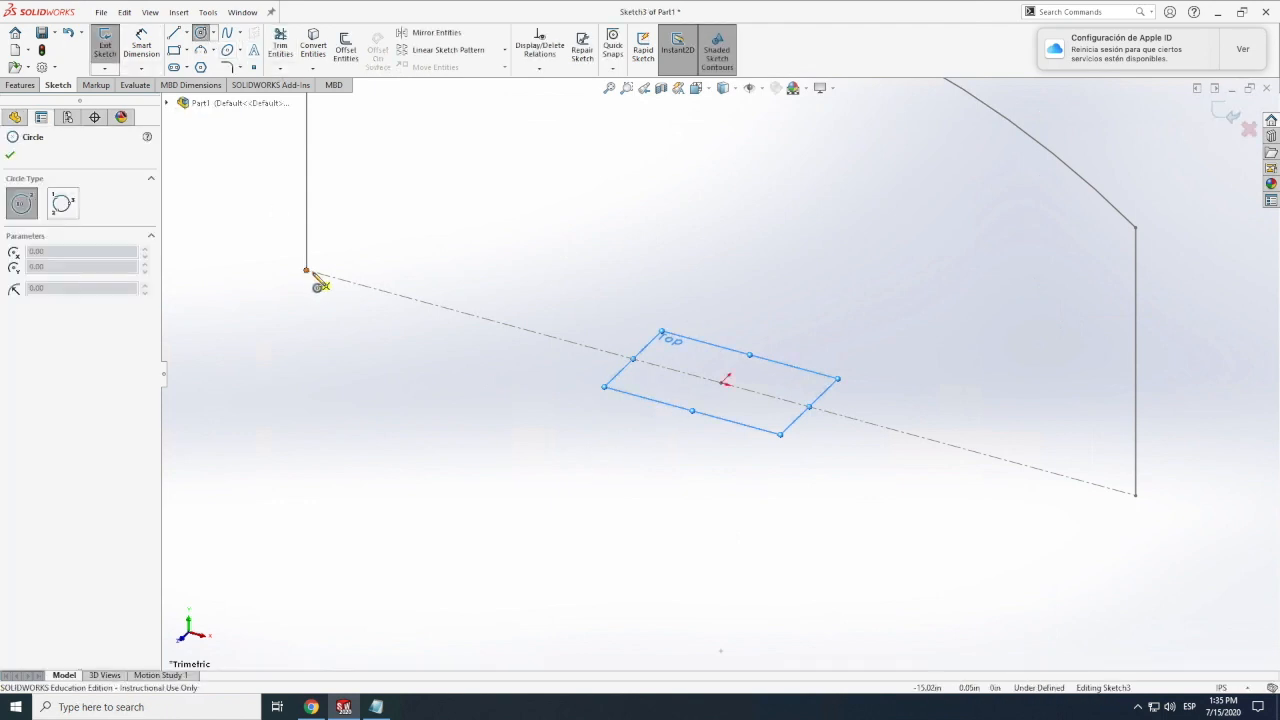
pyautogui.click(306, 271)
pyautogui.click(331, 289)
# Dimension the circle's diameter with the equation ="cylinder dia" and close the sketch.
pyautogui.click(141, 45)
pyautogui.click(329, 275)
pyautogui.click(368, 289)
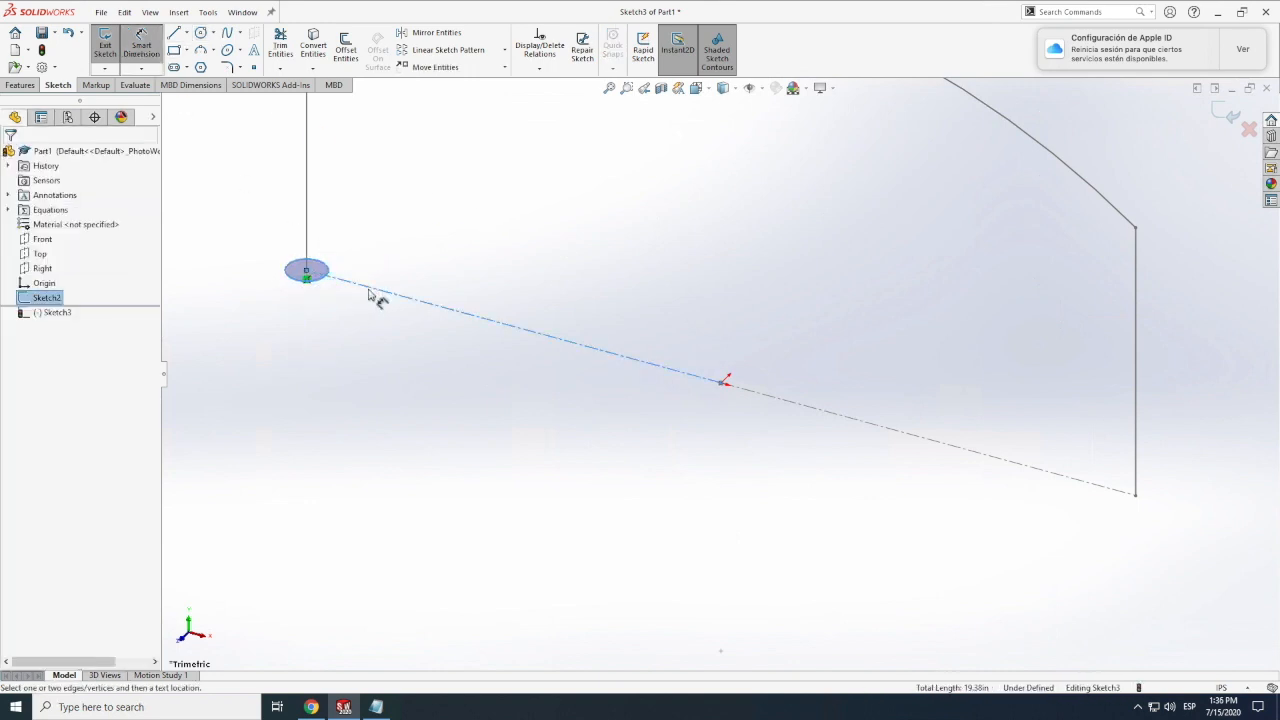
pyautogui.scroll(5, 369, 291)
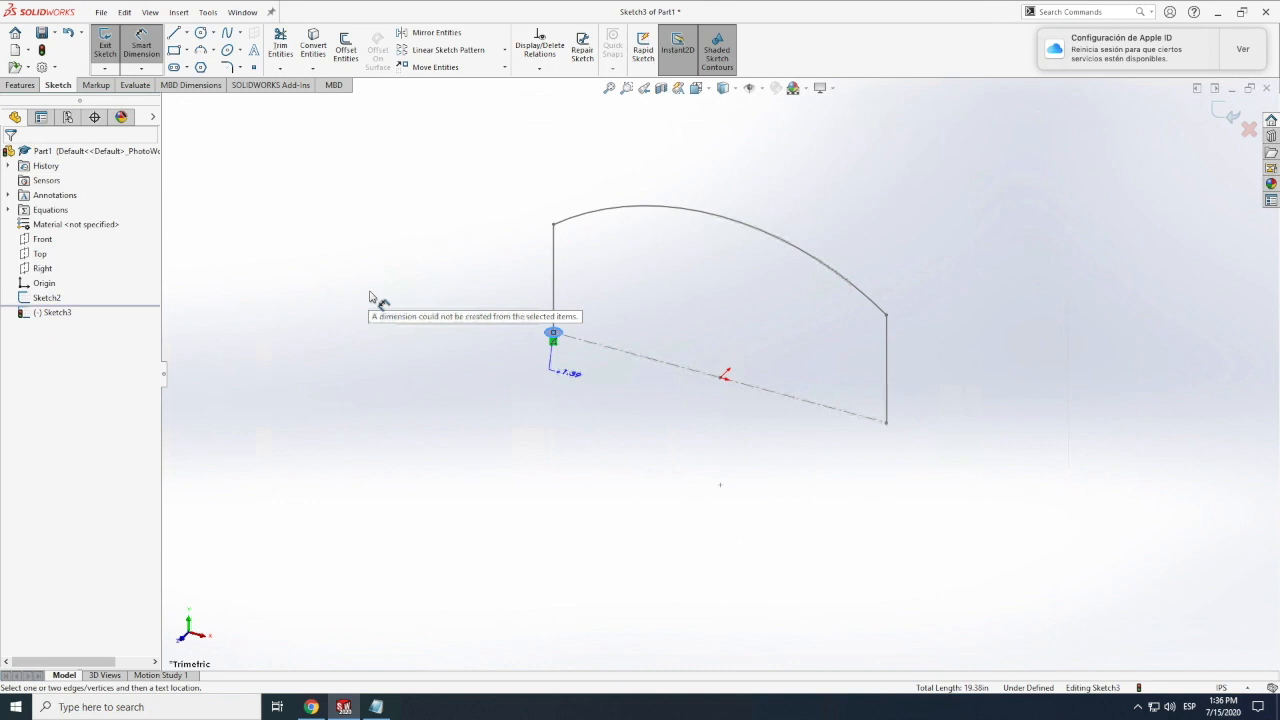
pyautogui.click(397, 342)
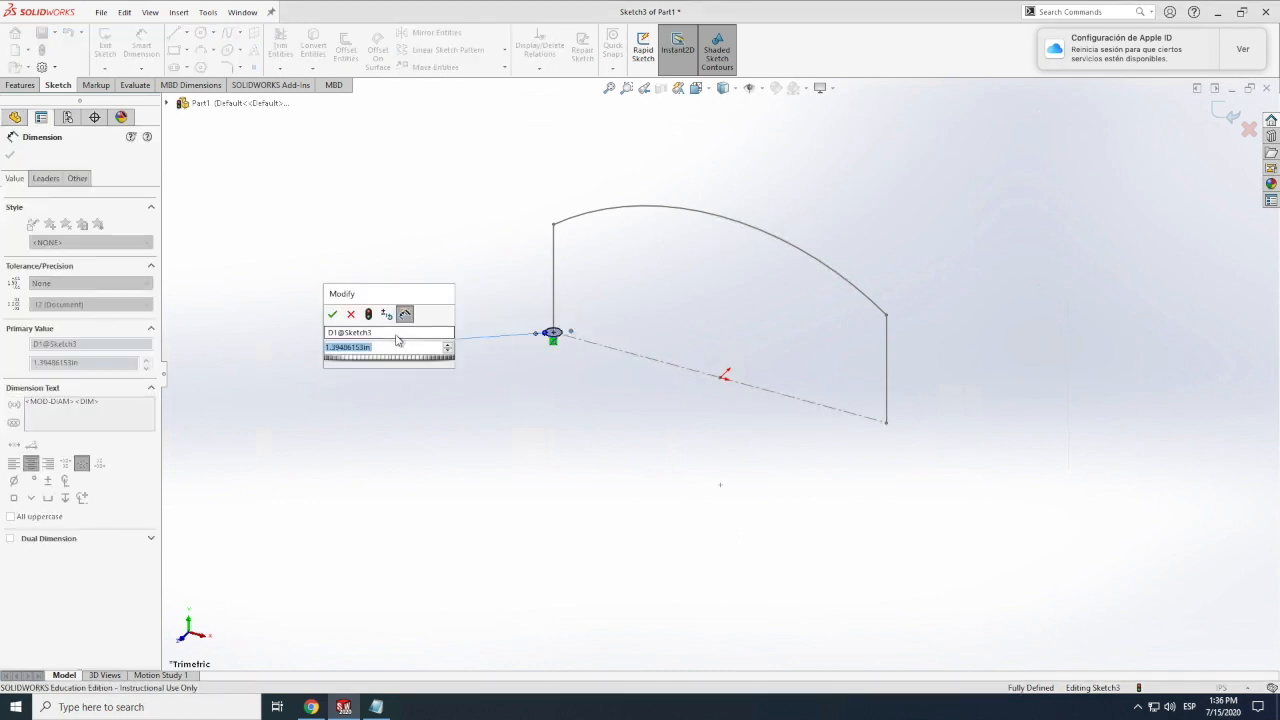
pyautogui.write('=')
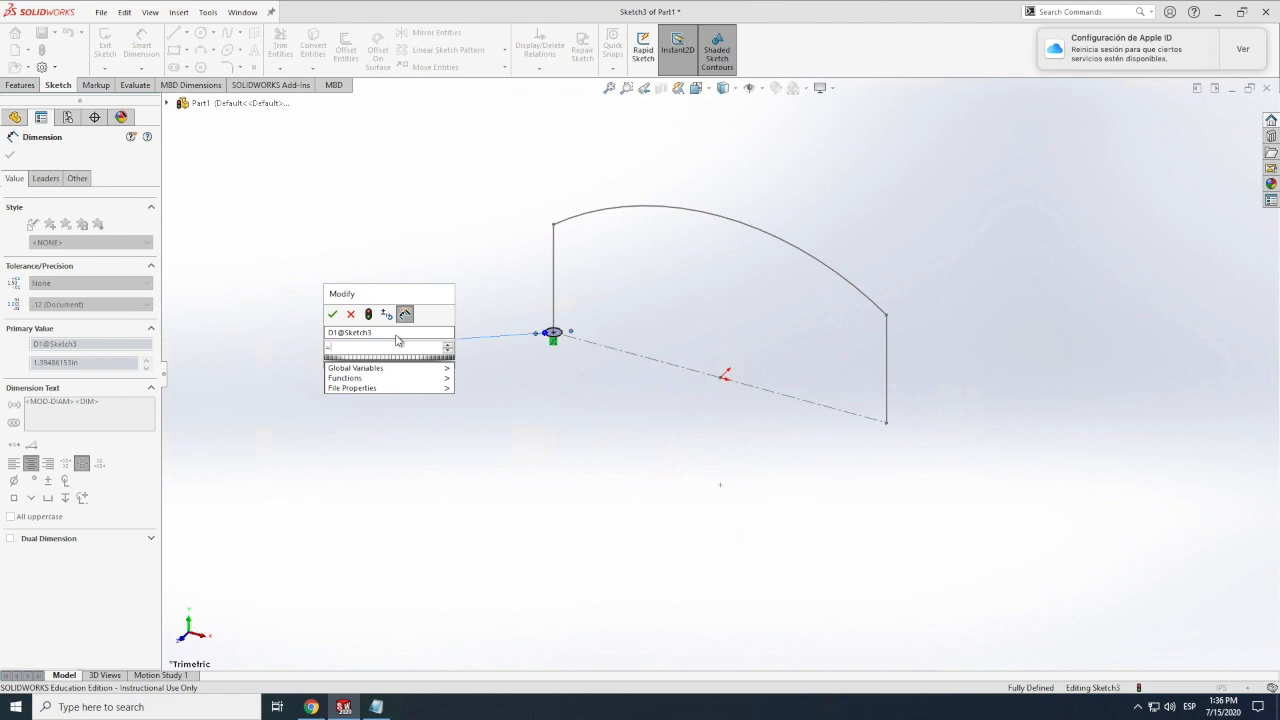
pyautogui.write('j')
pyautogui.press('BackSpace')
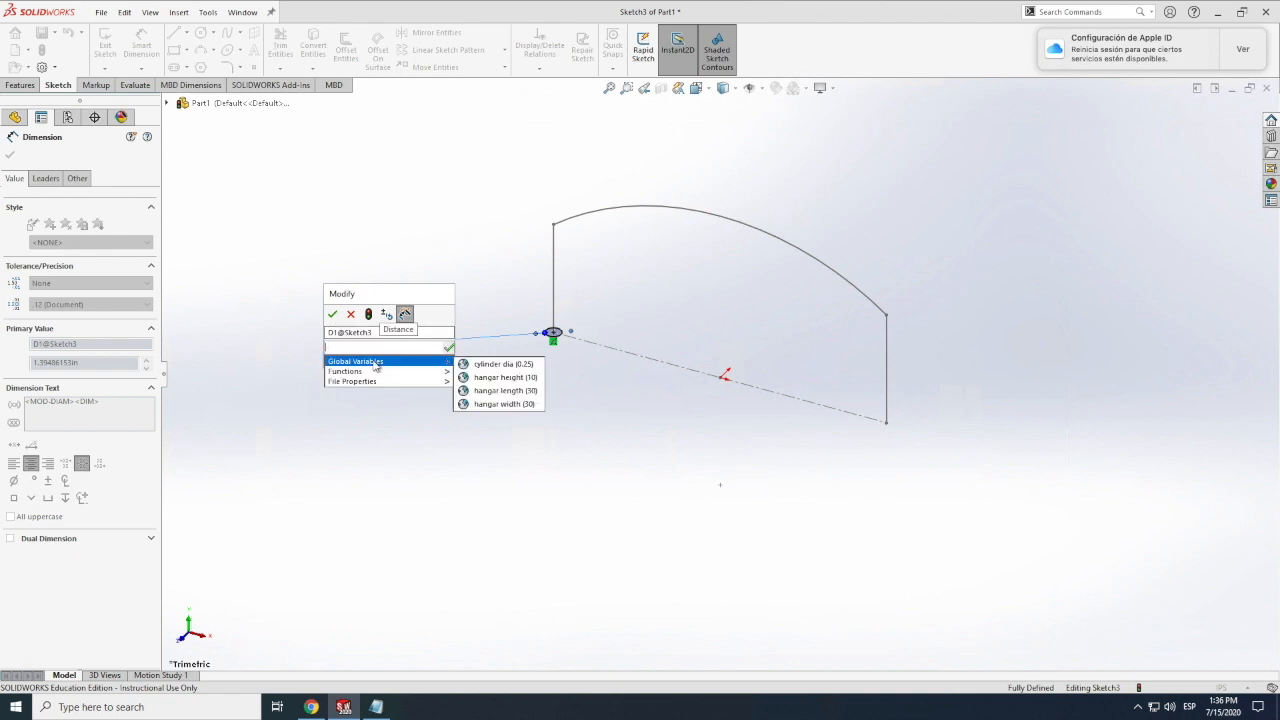
pyautogui.moveTo(430, 361)
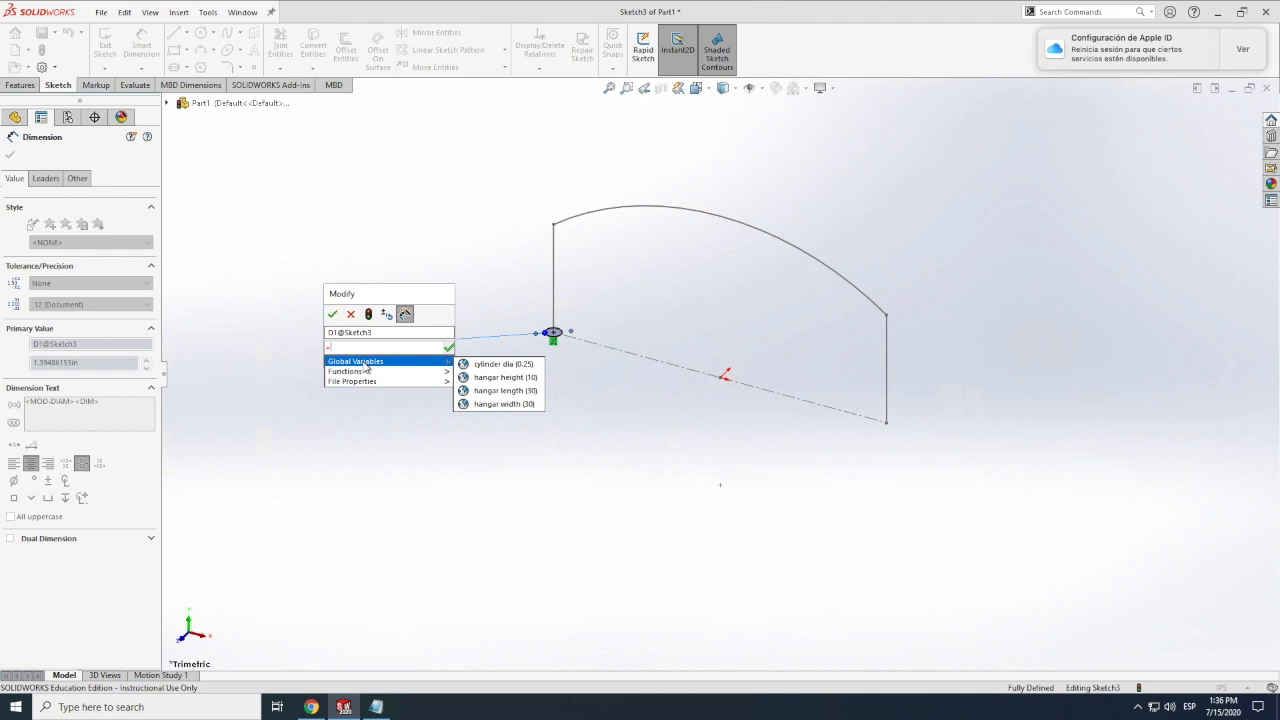
pyautogui.click(491, 364)
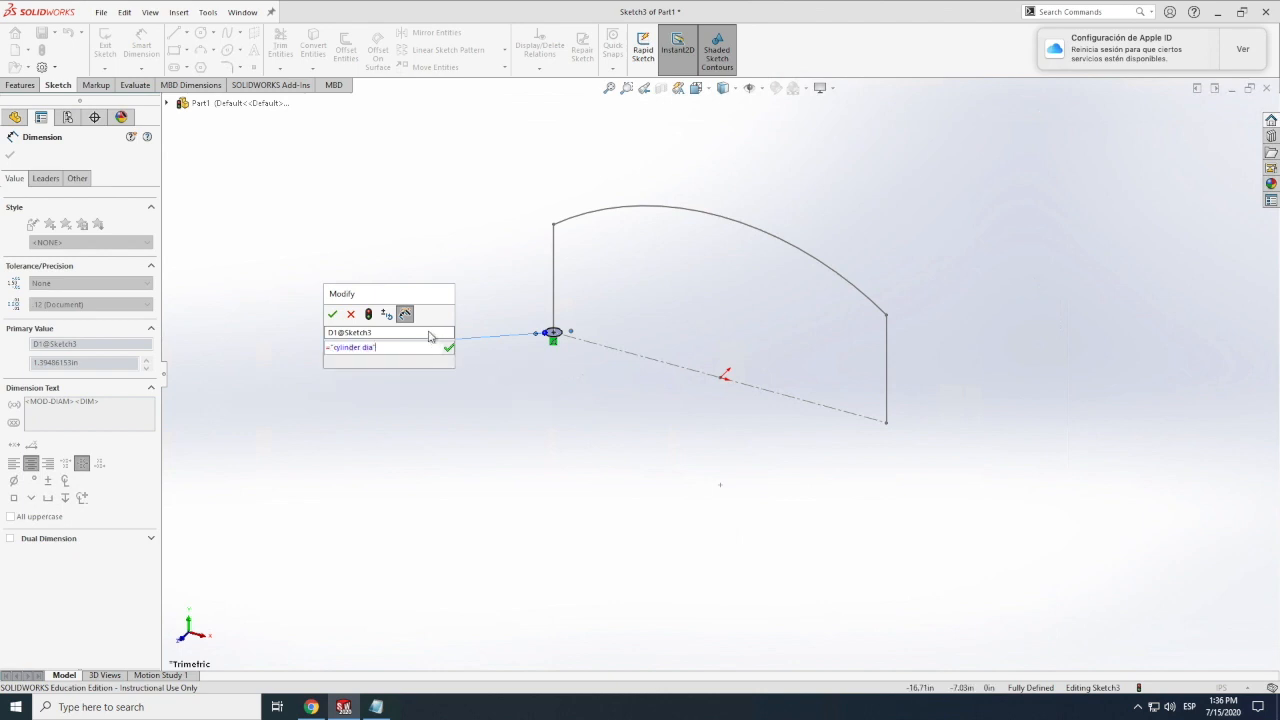
pyautogui.click(332, 314)
pyautogui.scroll(-5, 557, 333)
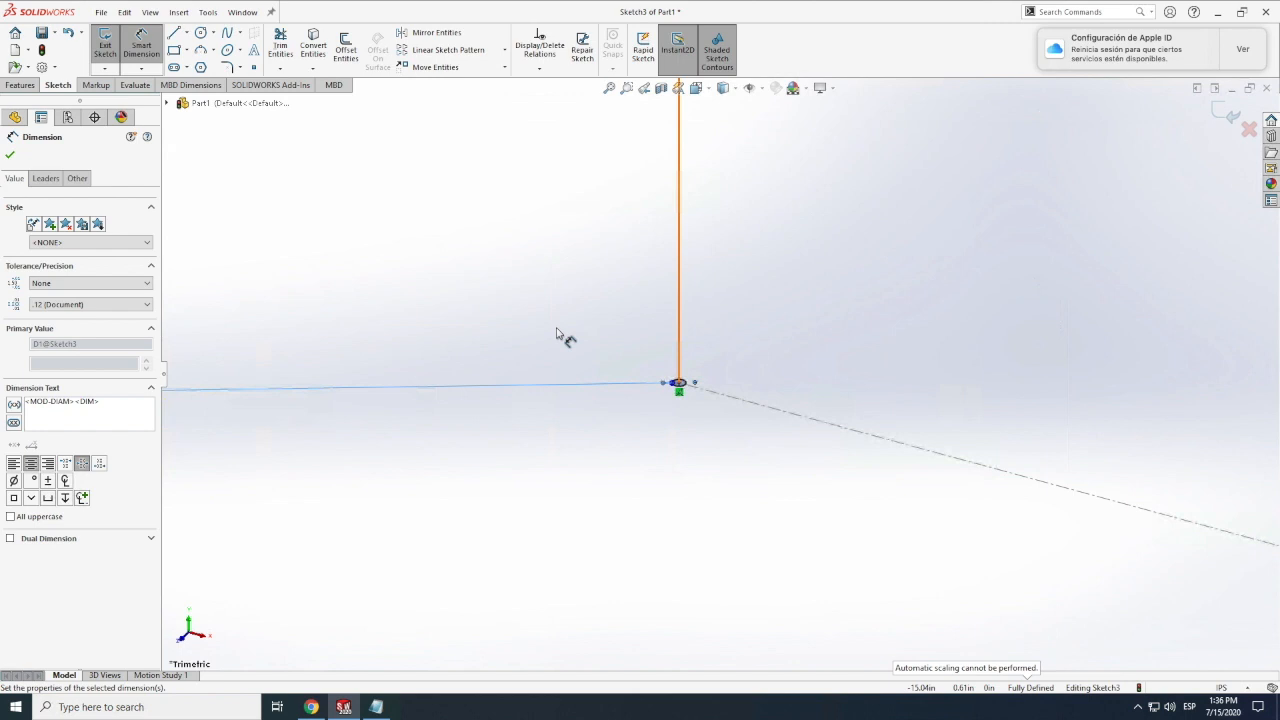
pyautogui.click(105, 42)
pyautogui.scroll(3, 468, 424)
pyautogui.scroll(-1, 450, 418)
pyautogui.scroll(3, 403, 427)
pyautogui.scroll(3, 400, 428)
pyautogui.scroll(2, 661, 400)
pyautogui.scroll(-5, 765, 372)
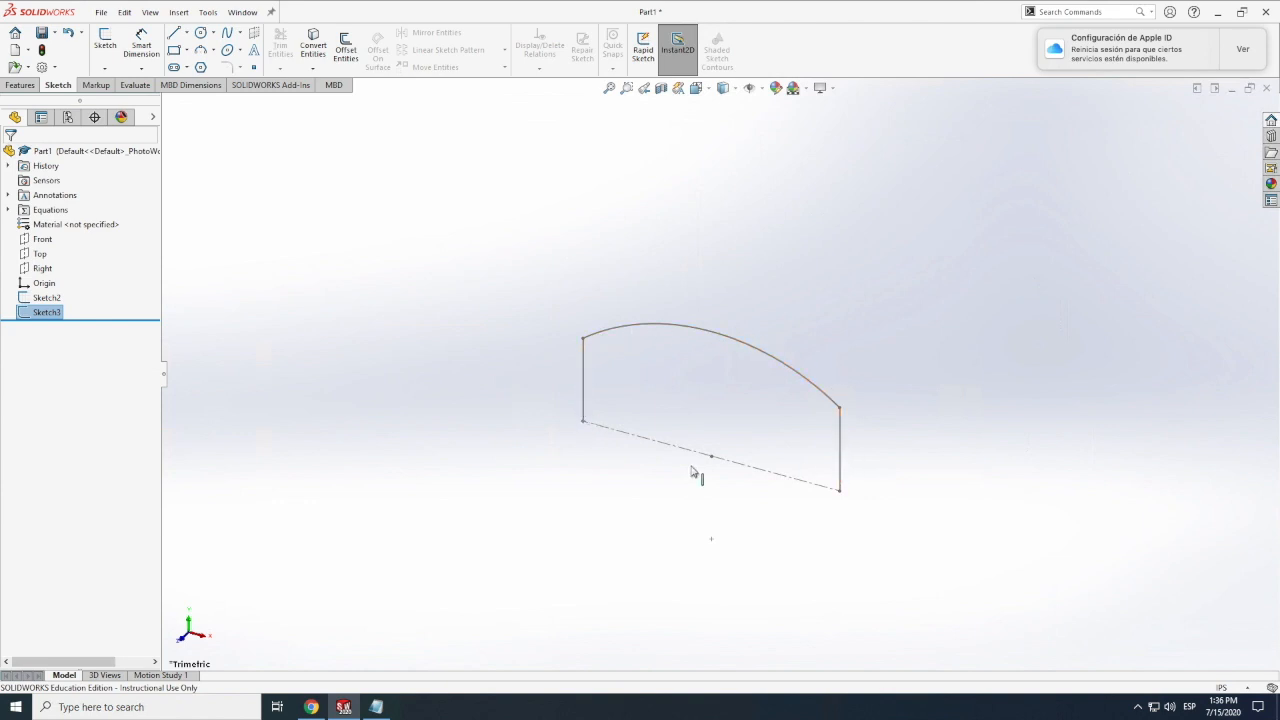
# Sweep the small circle sketch along the arched front profile to create the solid tube frame.
pyautogui.click(20, 86)
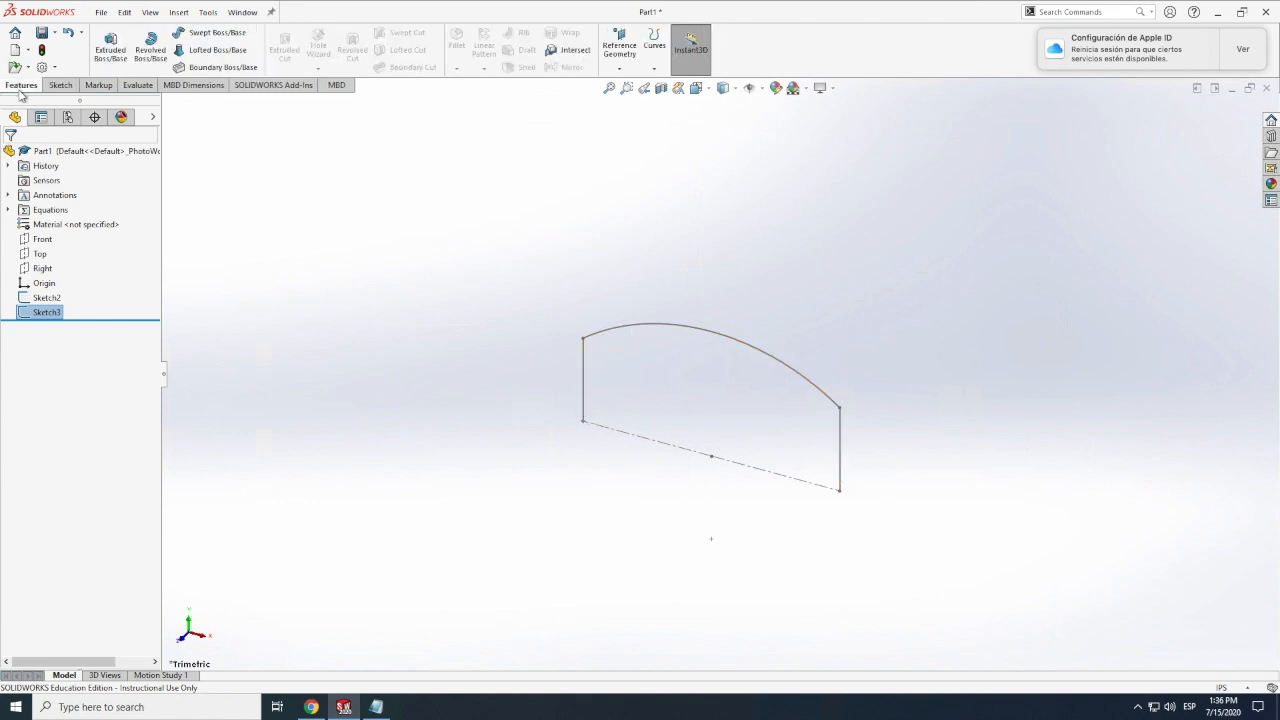
pyautogui.click(217, 33)
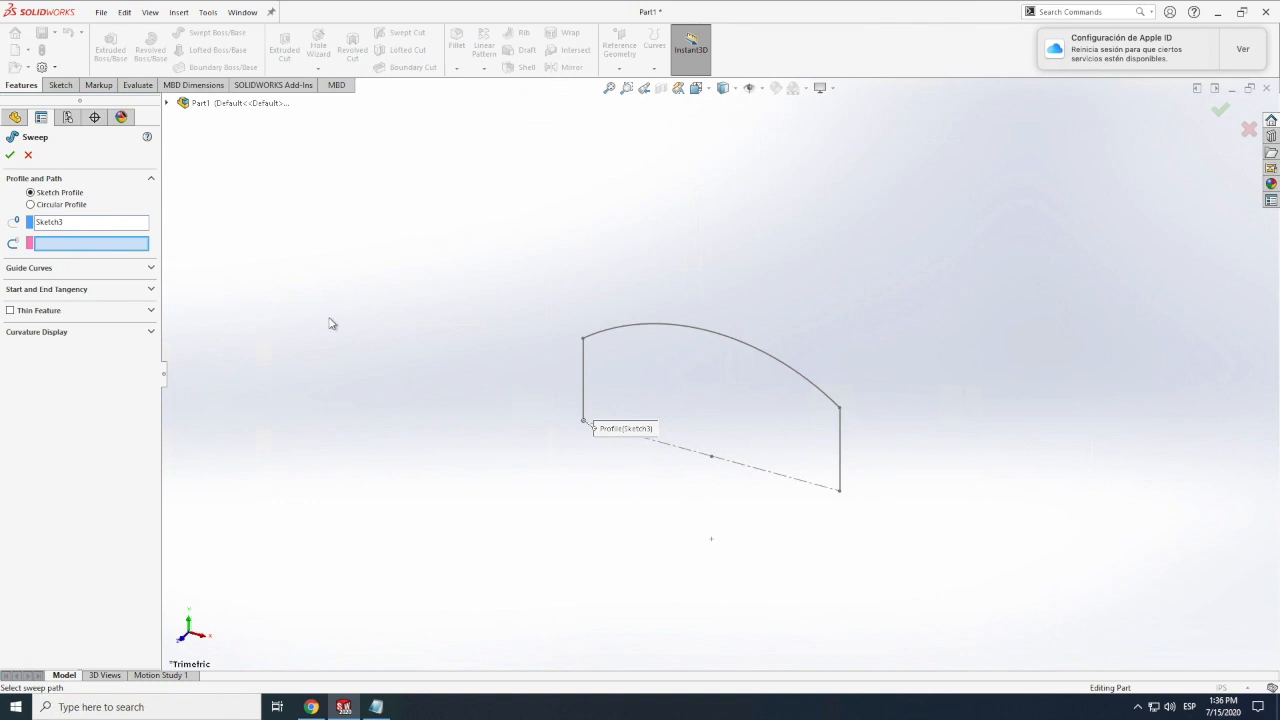
pyautogui.click(617, 332)
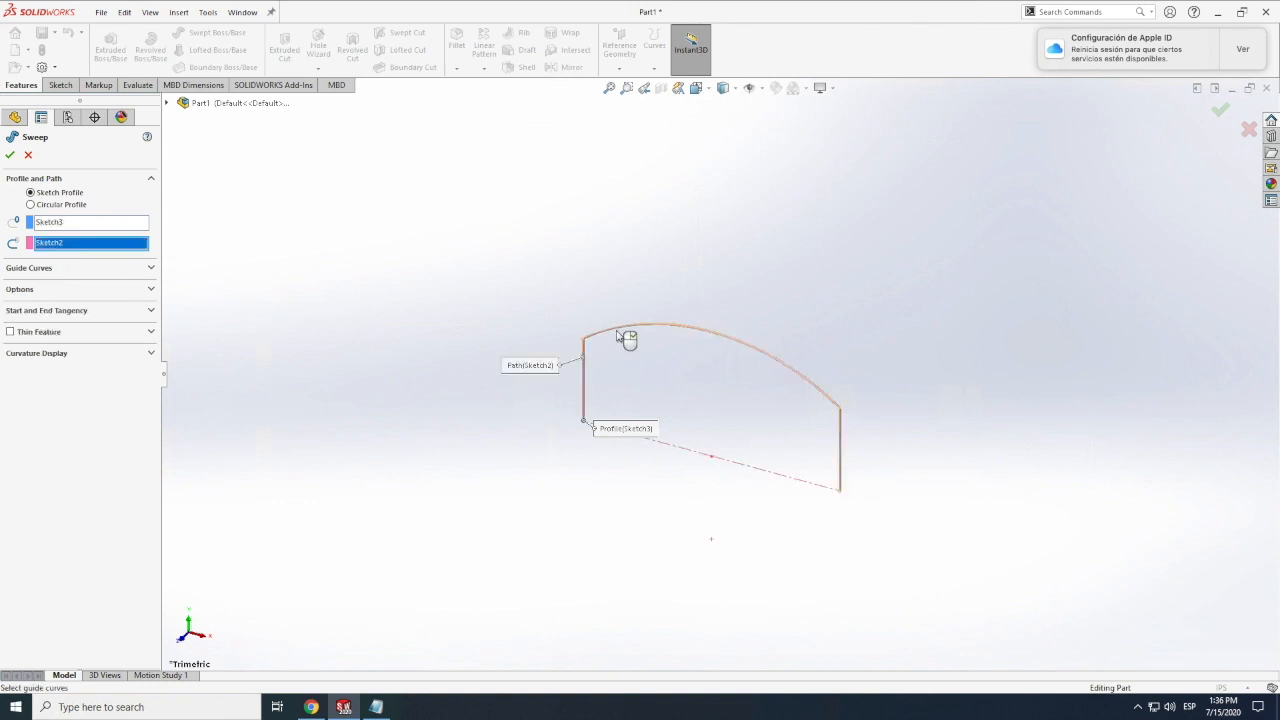
pyautogui.click(10, 156)
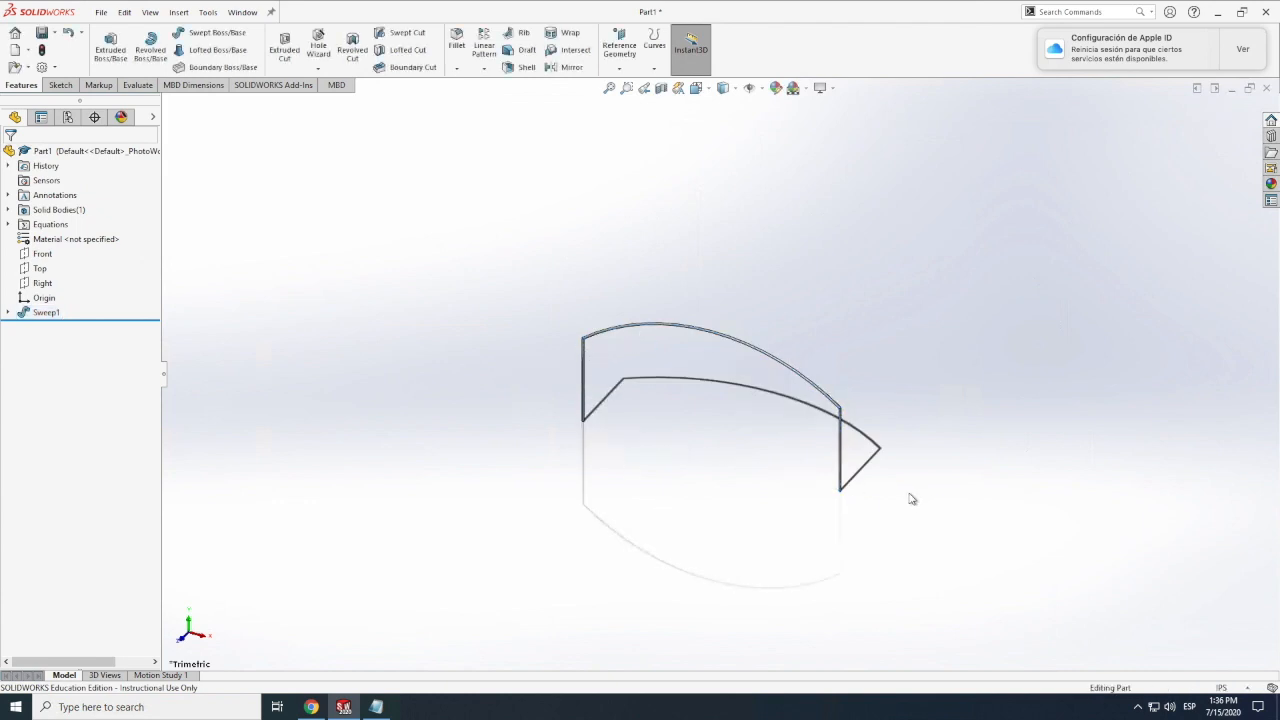
# Start a sketch on the Front plane and draw a horizontal centerline about 20.36 in long from the origin to the left.
pyautogui.click(60, 85)
pyautogui.click(104, 40)
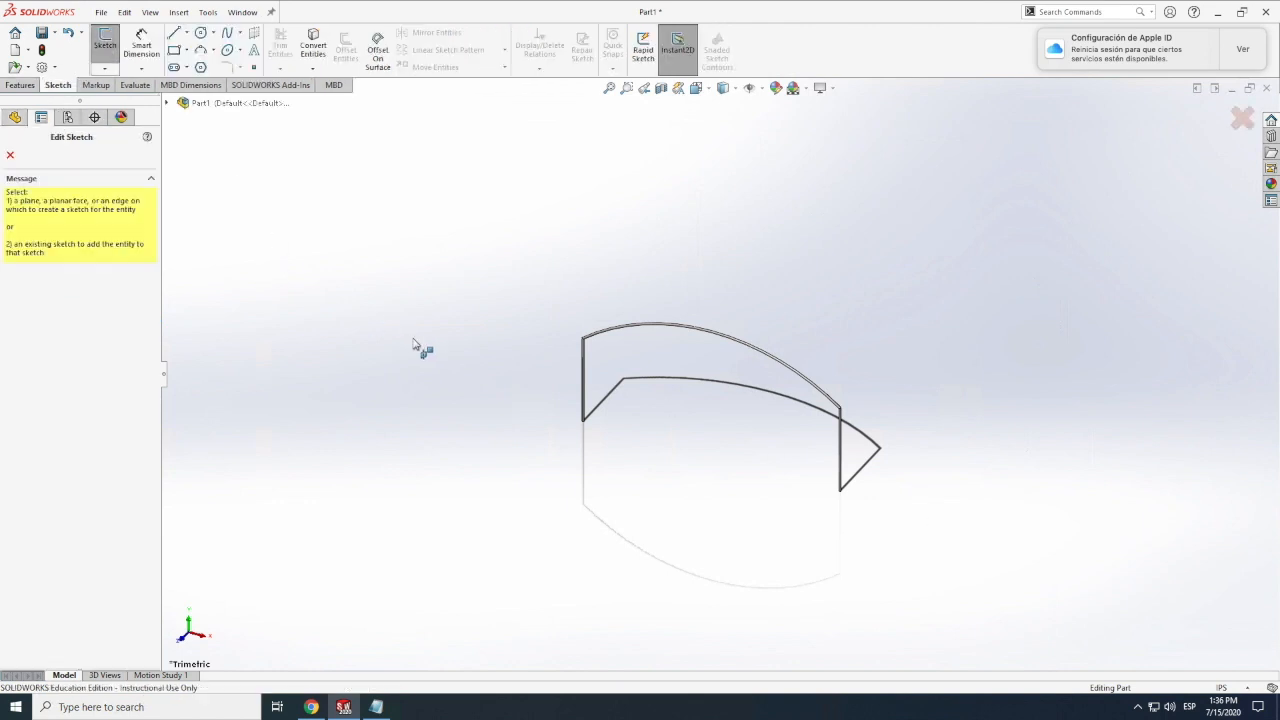
pyautogui.click(168, 104)
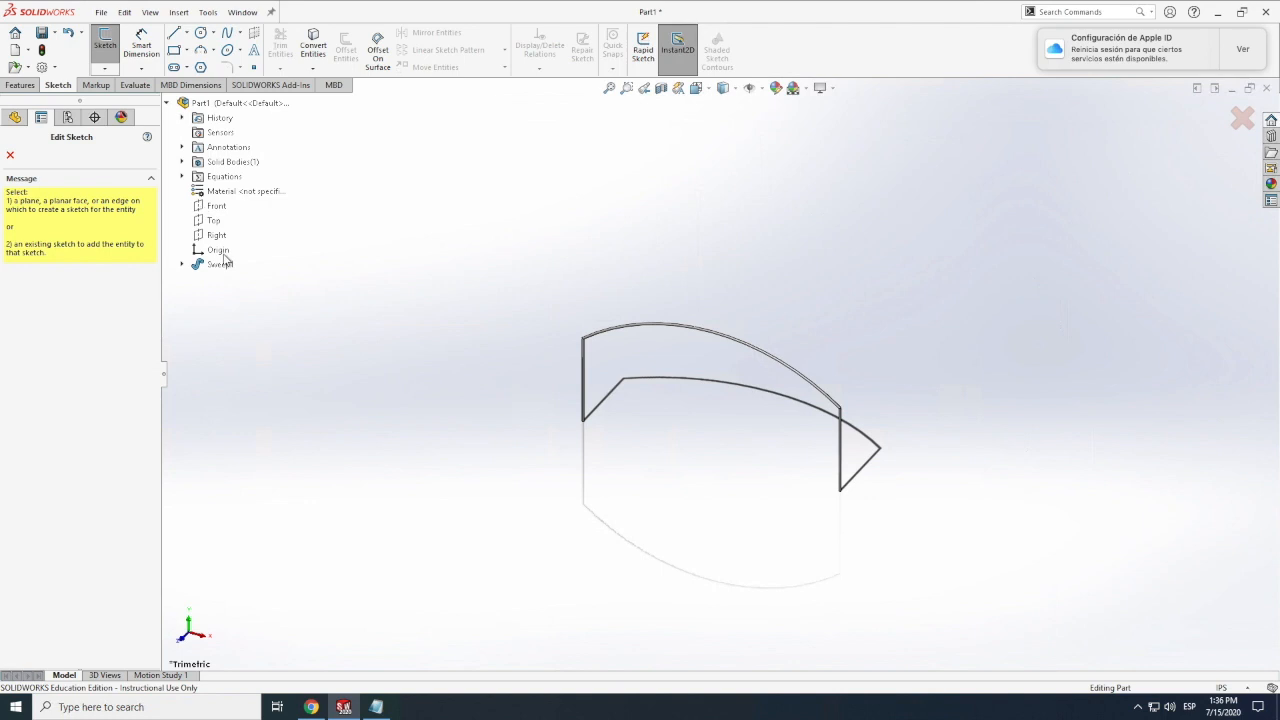
pyautogui.click(217, 207)
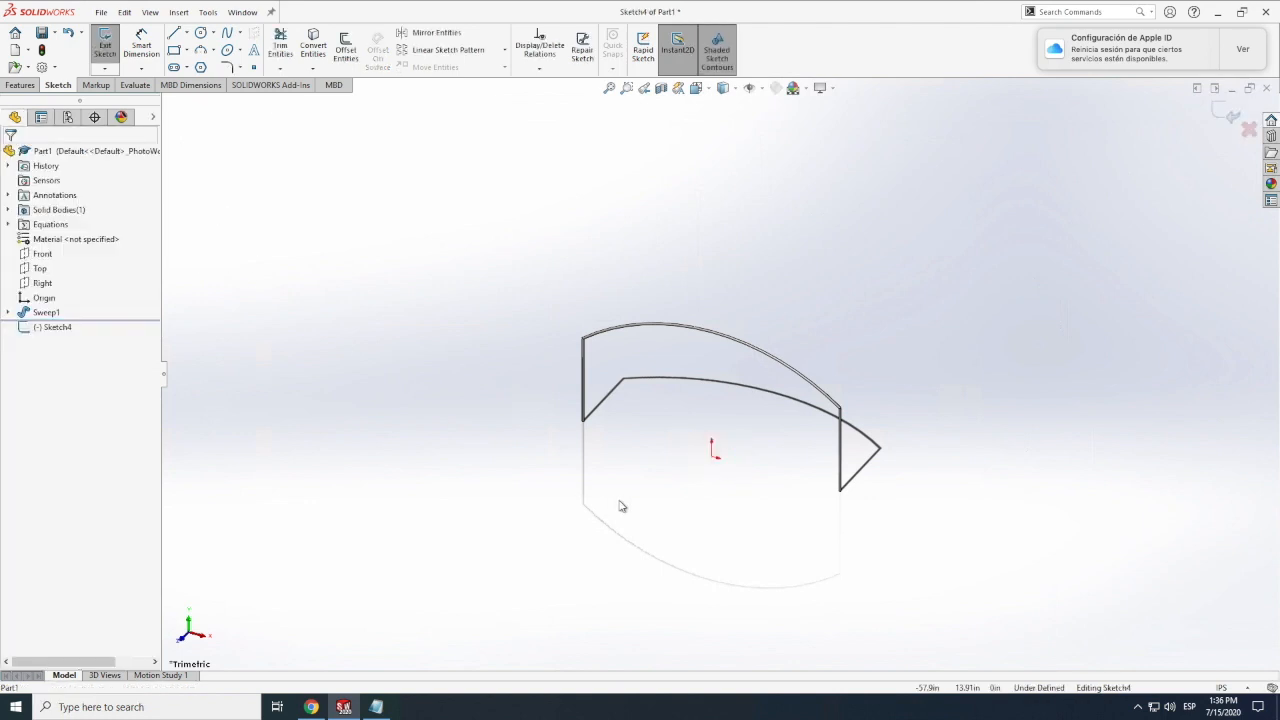
pyautogui.press('space')
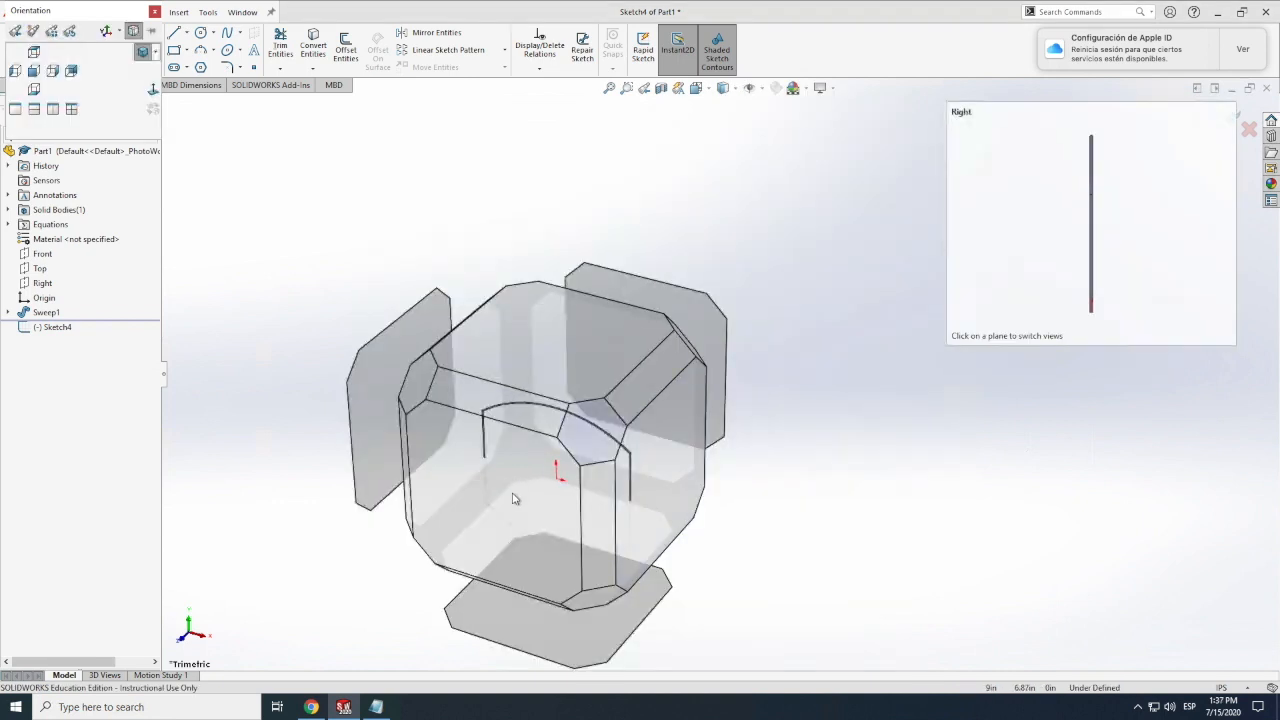
pyautogui.click(505, 508)
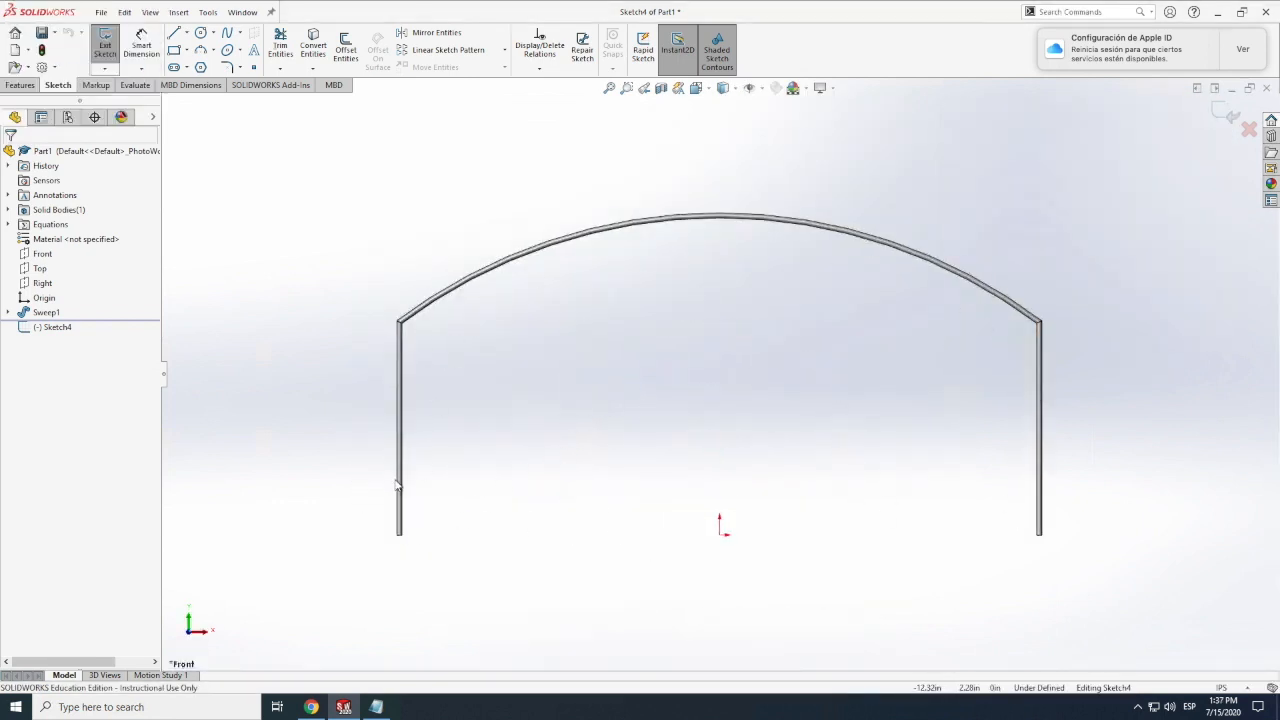
pyautogui.scroll(-1, 508, 336)
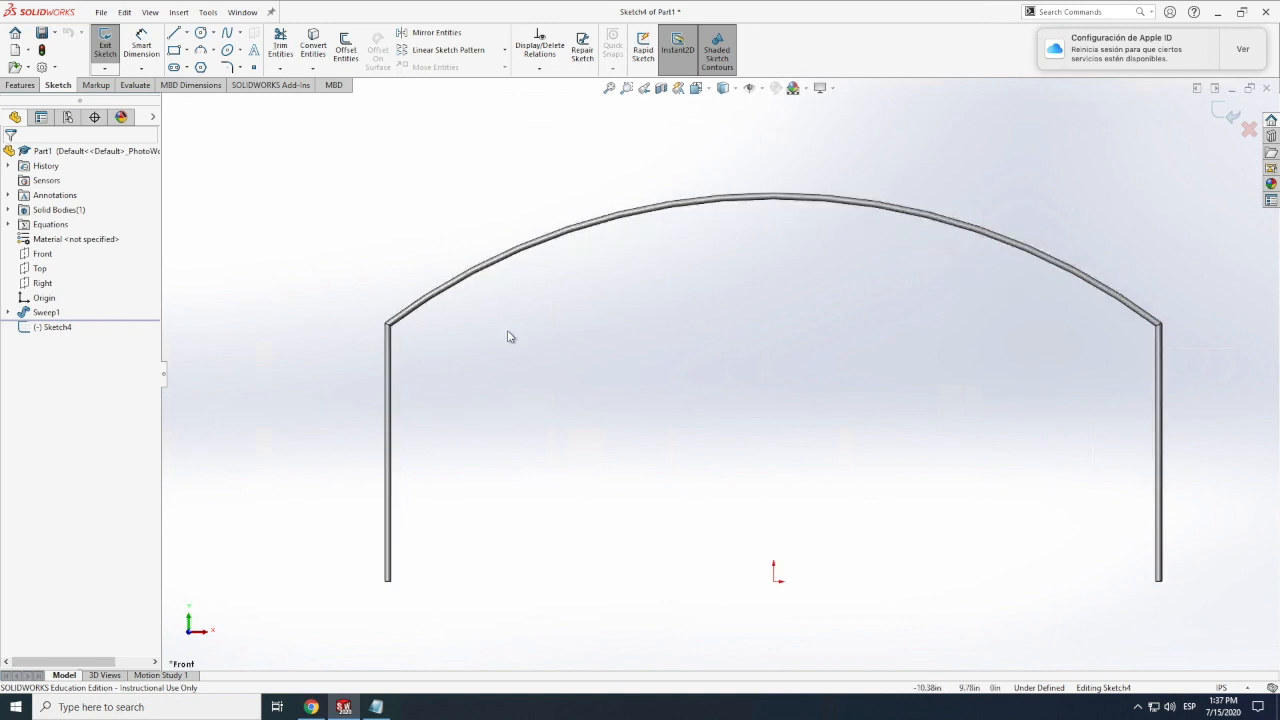
pyautogui.scroll(6, 508, 336)
pyautogui.scroll(-4, 509, 337)
pyautogui.scroll(5, 560, 362)
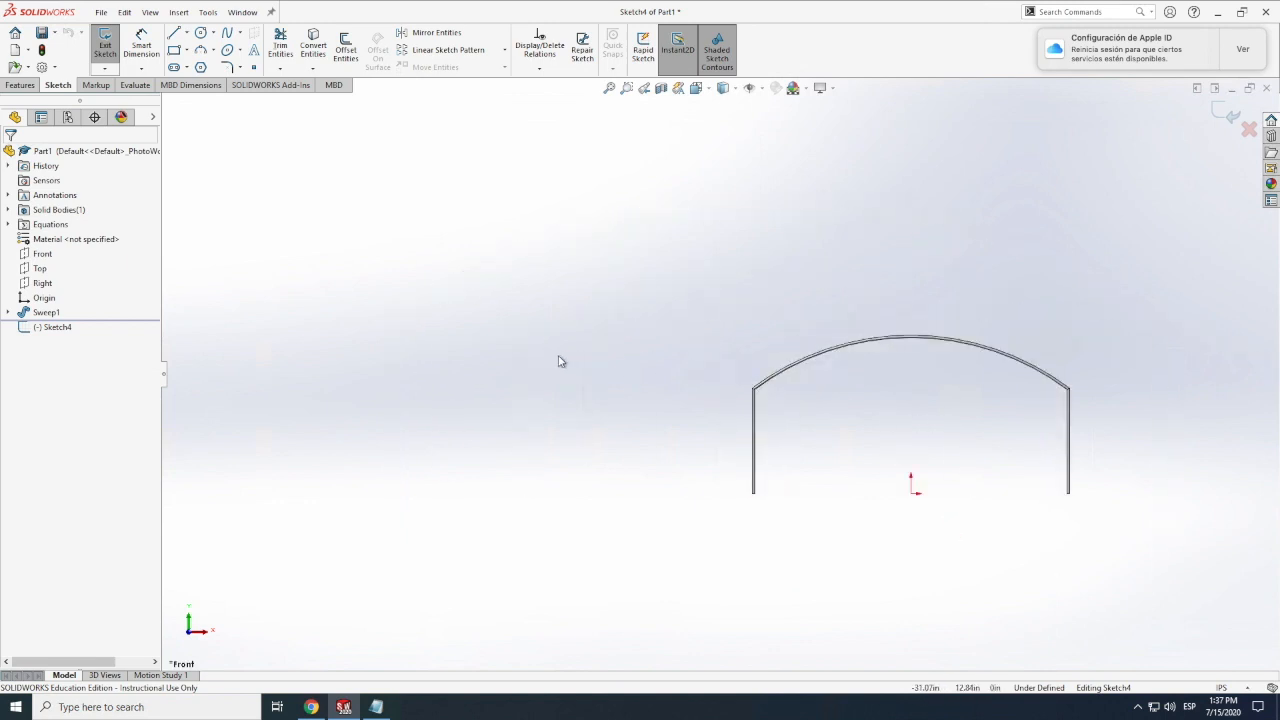
pyautogui.scroll(-3, 813, 413)
pyautogui.scroll(1, 812, 412)
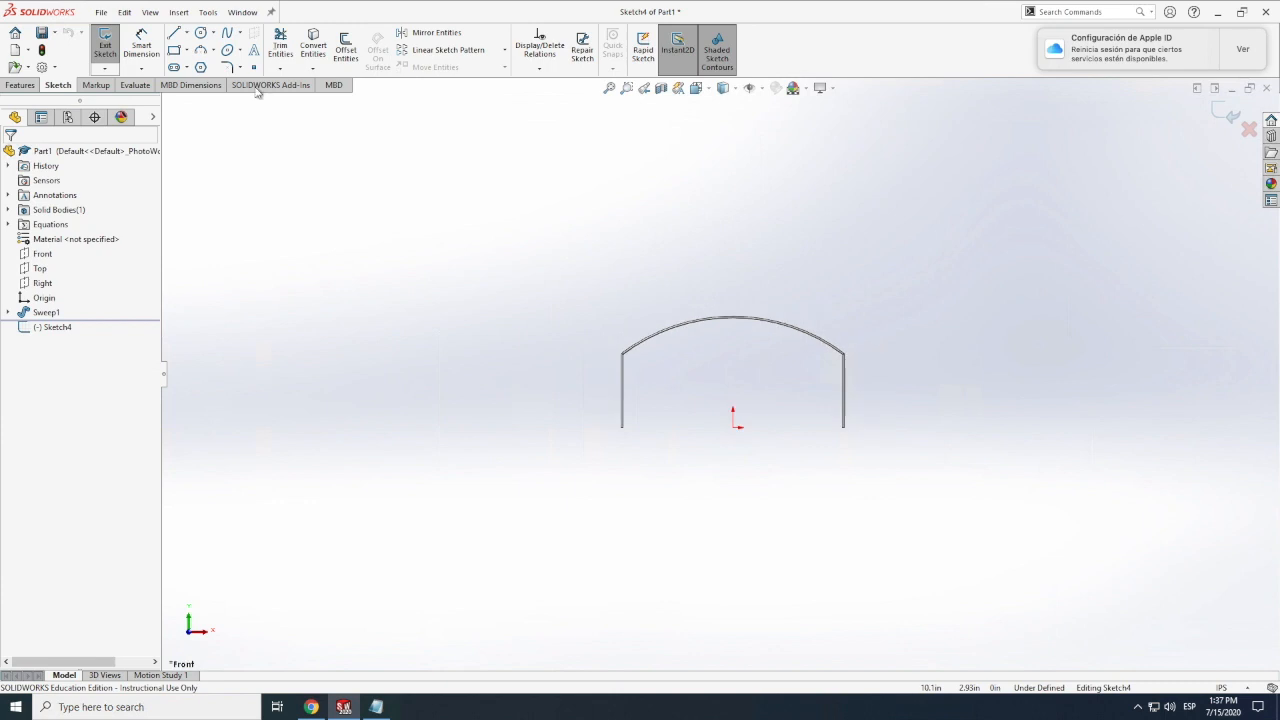
pyautogui.click(186, 32)
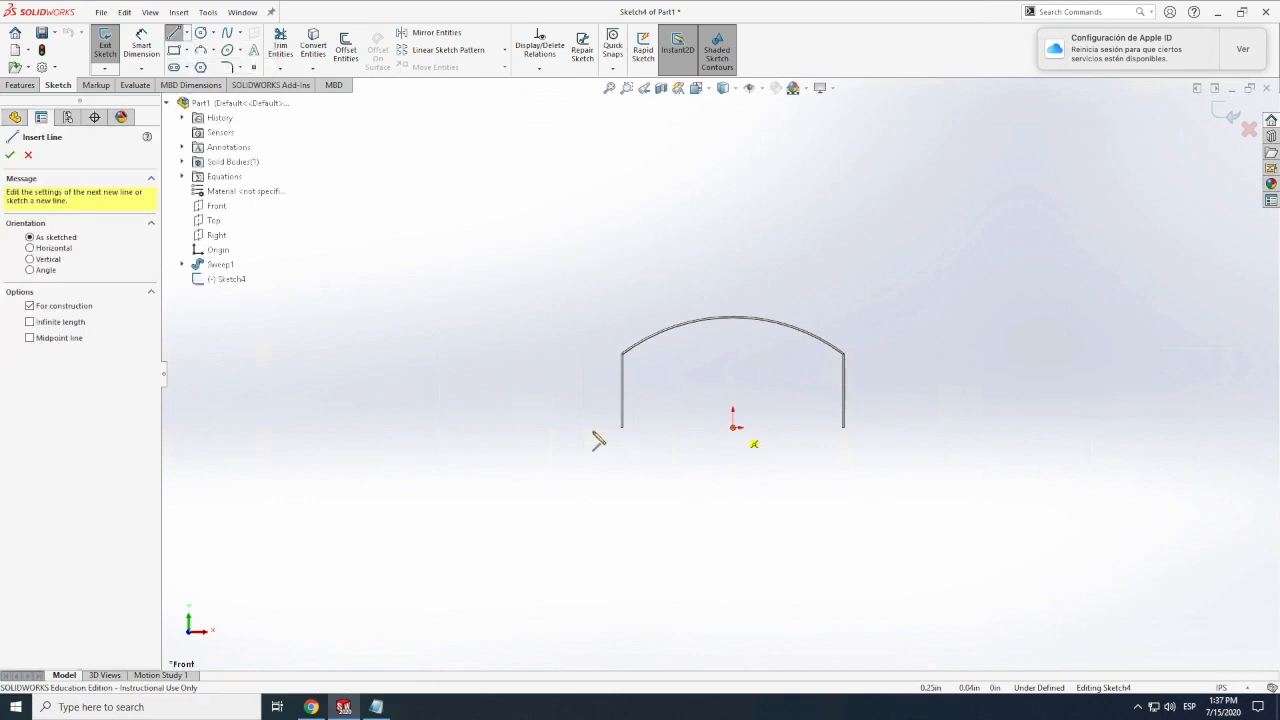
pyautogui.click(734, 427)
pyautogui.click(584, 427)
pyautogui.press('Escape')
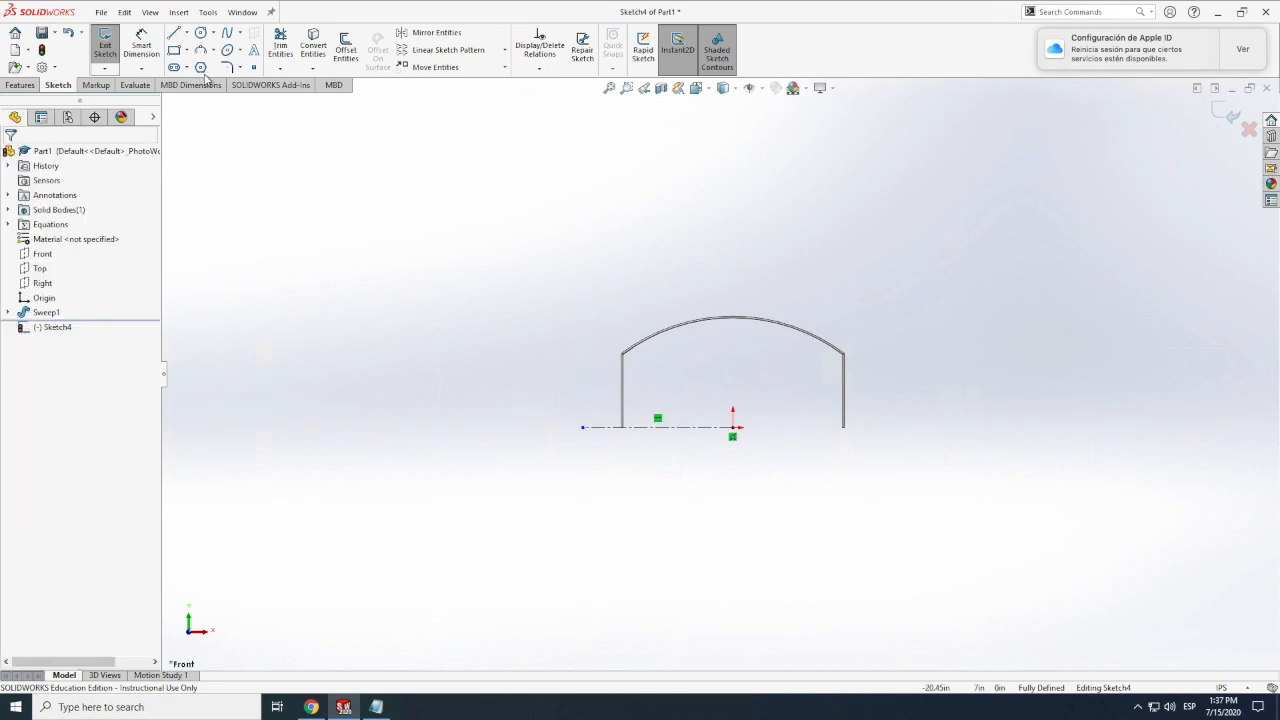
# Draw a second horizontal centerline about 19.86 in long from the origin to the right, past the frame's right leg.
pyautogui.click(186, 32)
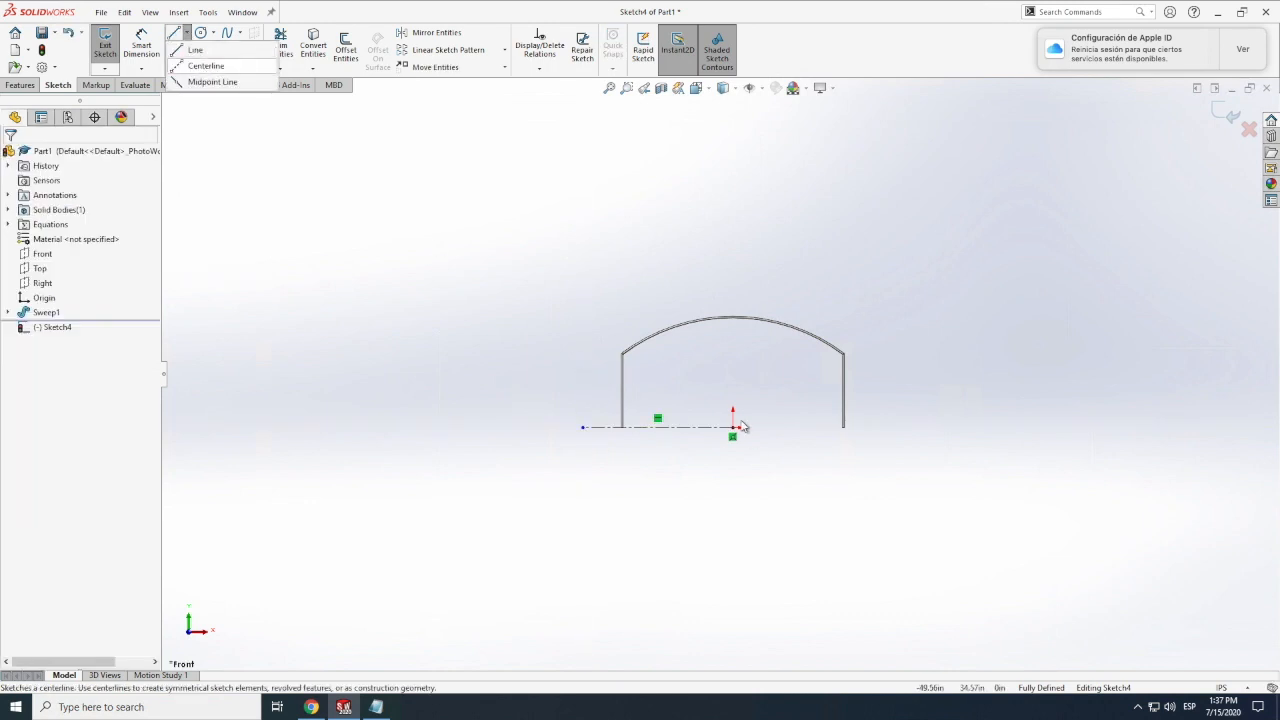
pyautogui.click(206, 65)
pyautogui.click(880, 427)
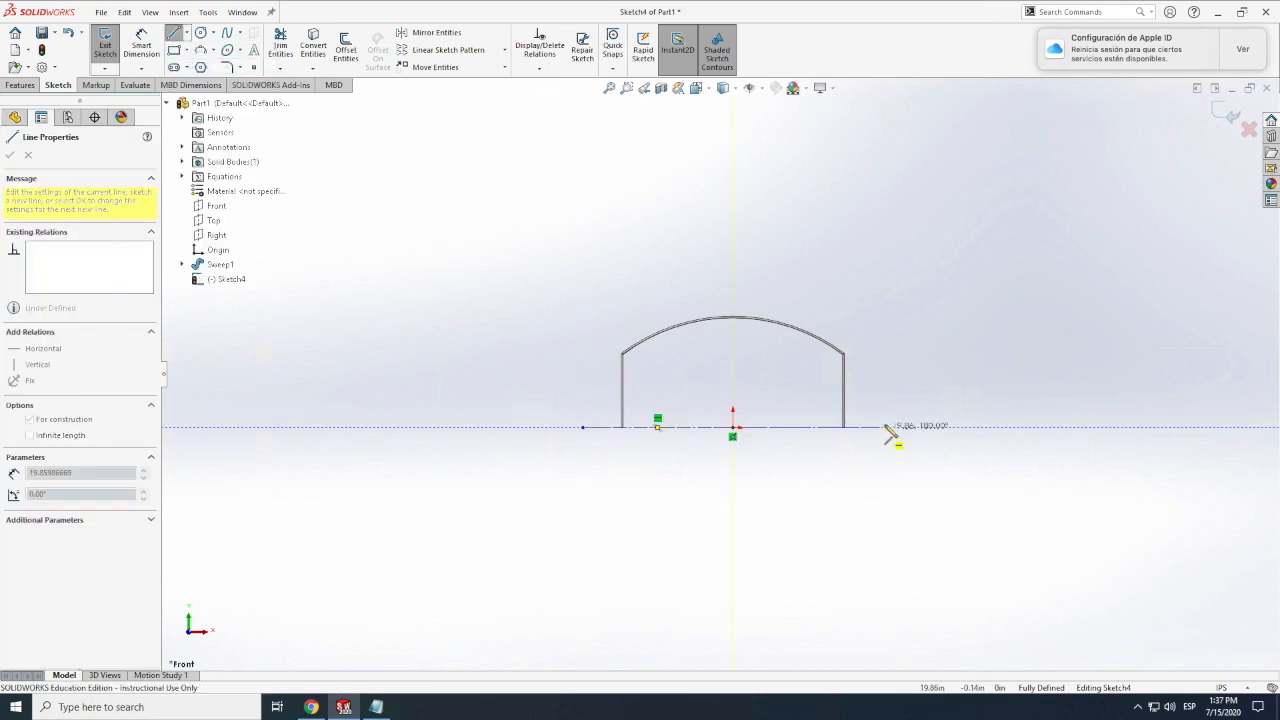
pyautogui.press('Escape')
# Dimension the left centerline's length with the equation ="hangar width"/2 +1.5.
pyautogui.click(141, 45)
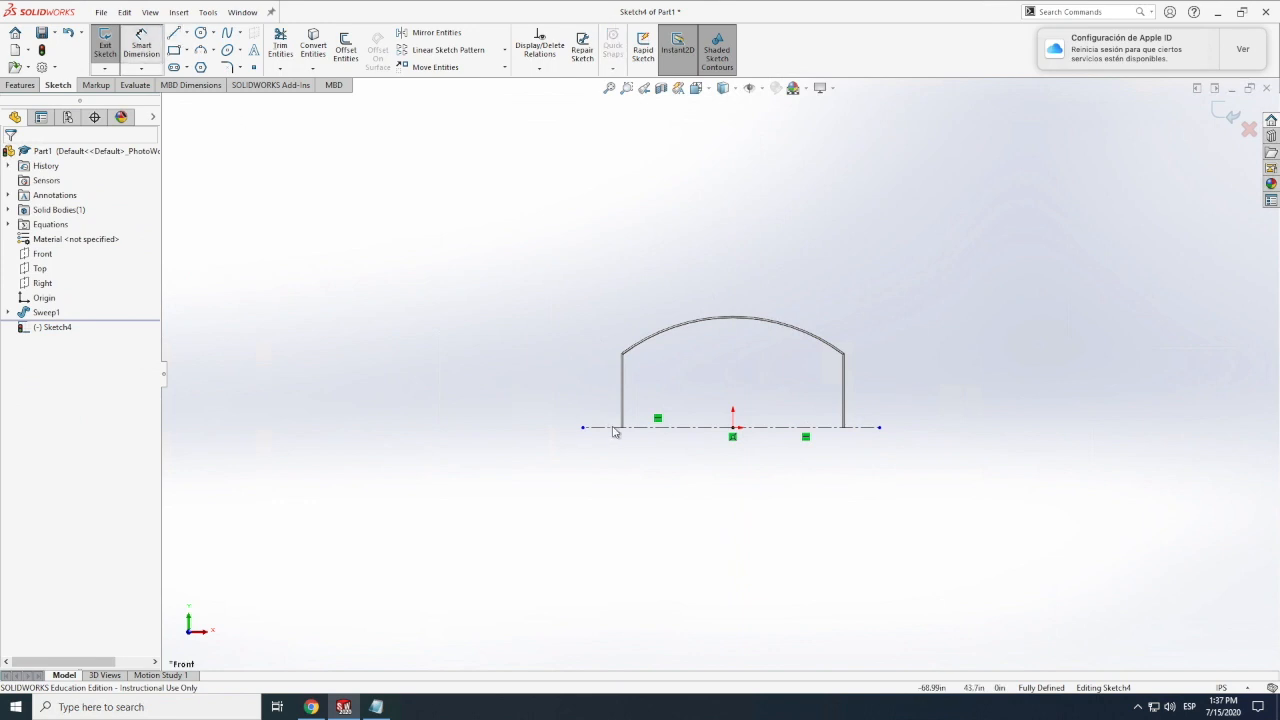
pyautogui.click(620, 485)
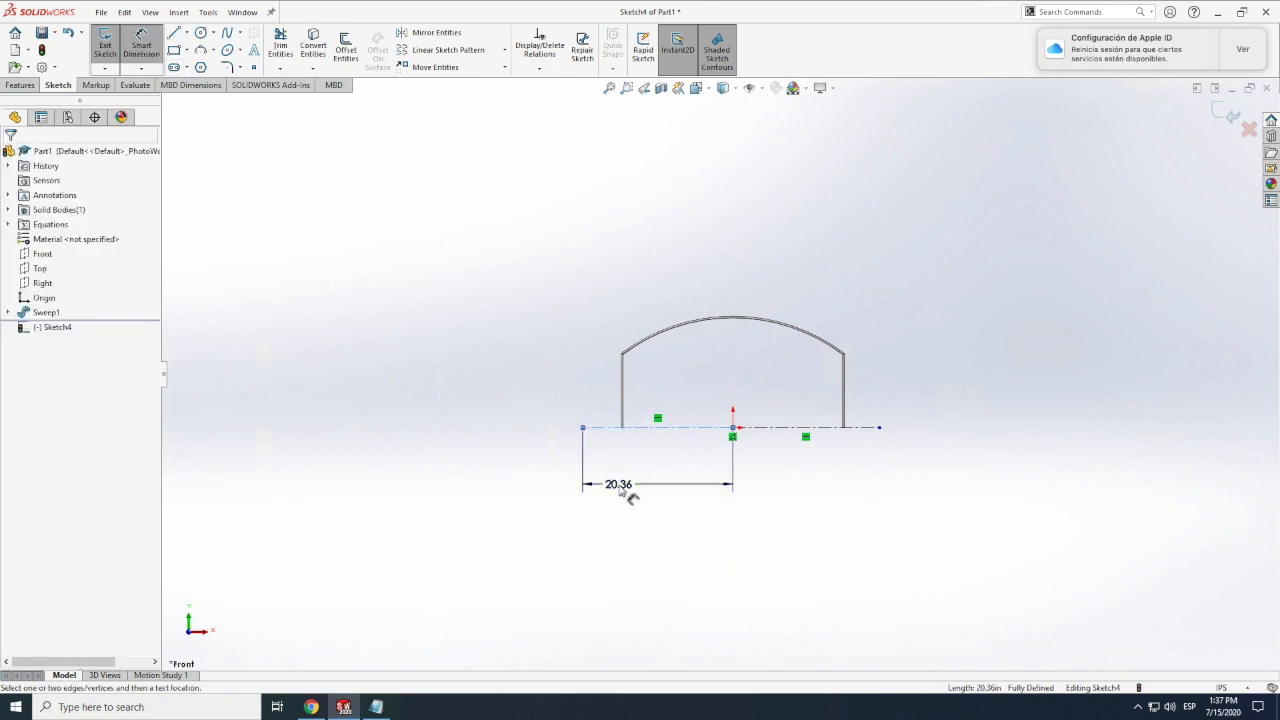
pyautogui.write('=')
pyautogui.moveTo(613, 523)
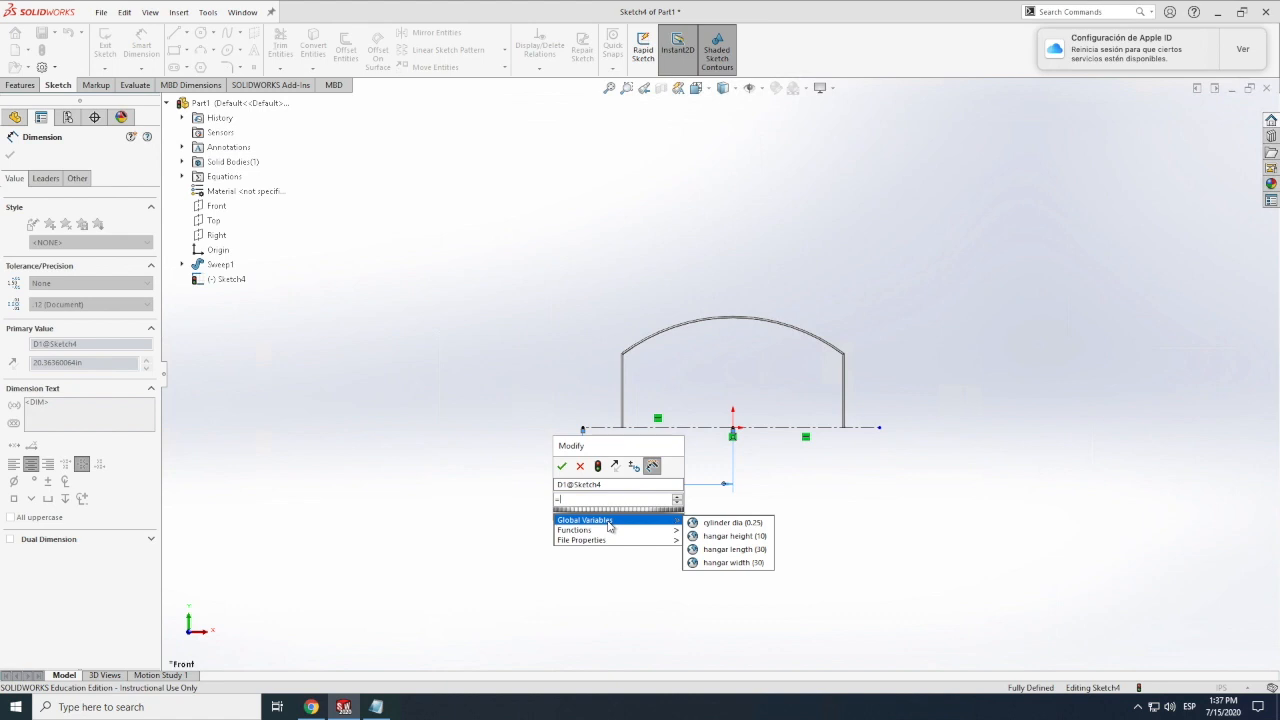
pyautogui.click(735, 563)
pyautogui.write('/2')
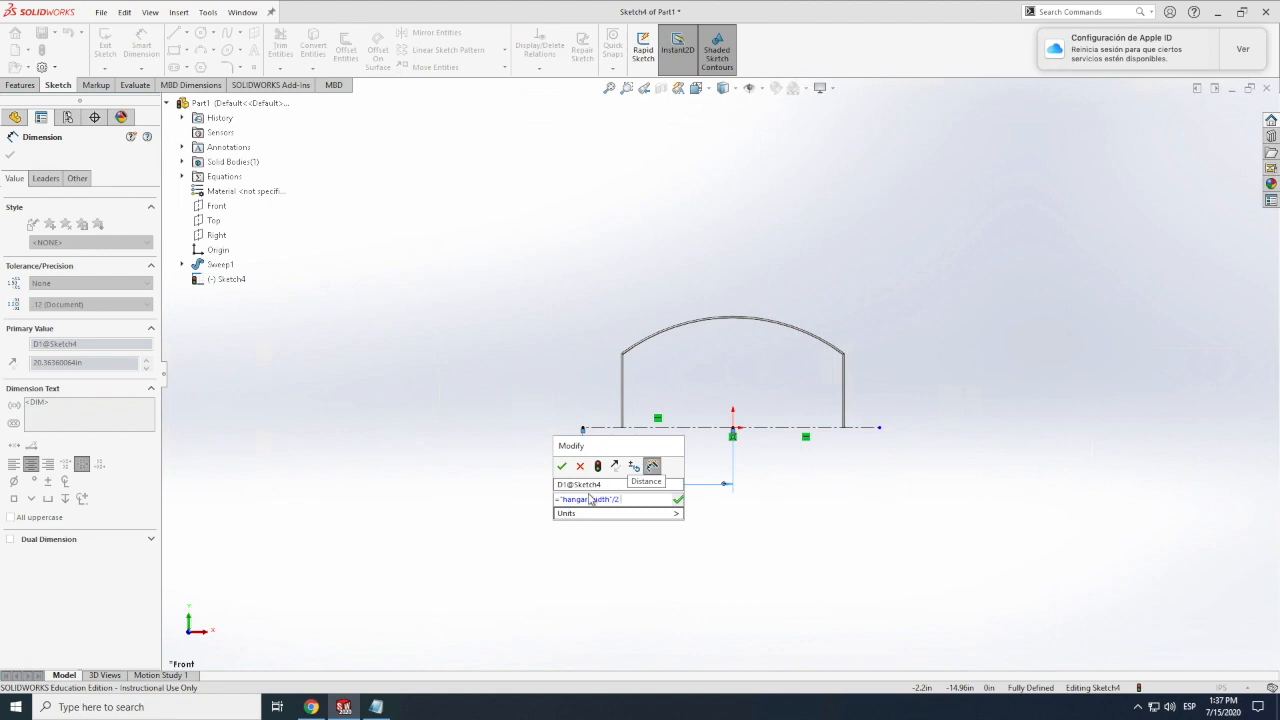
pyautogui.write(' +1')
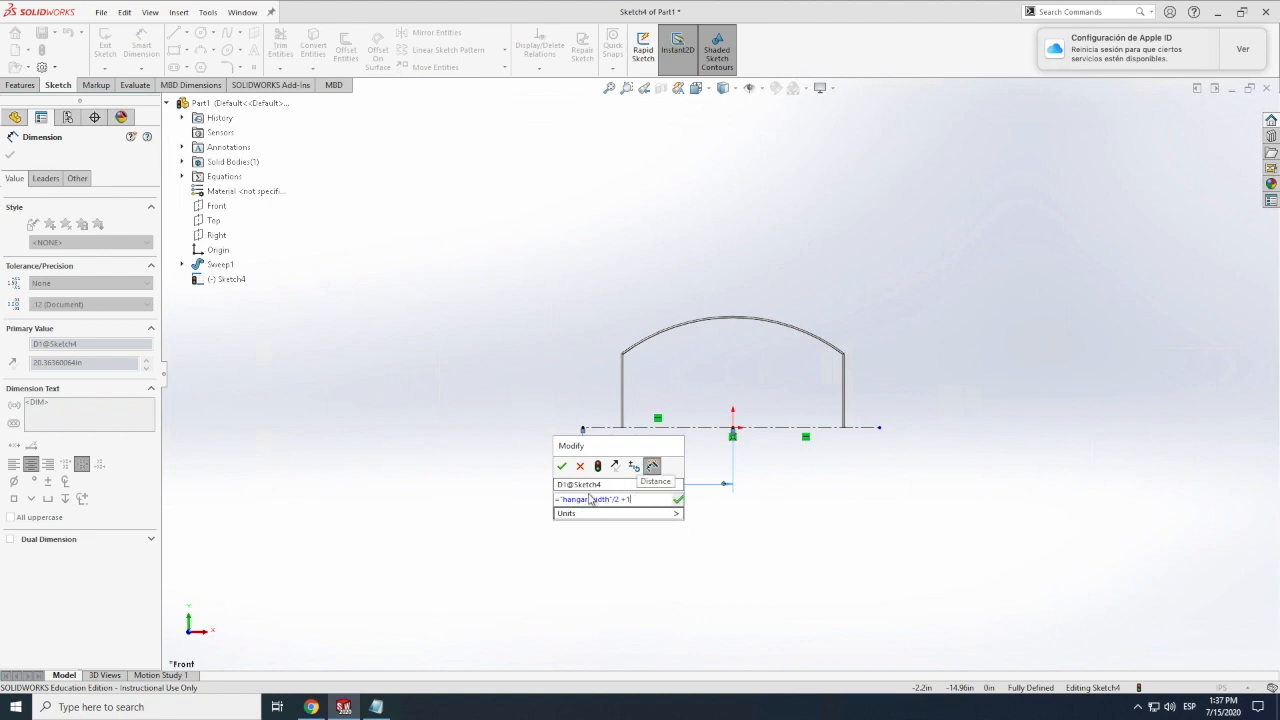
pyautogui.press('Return')
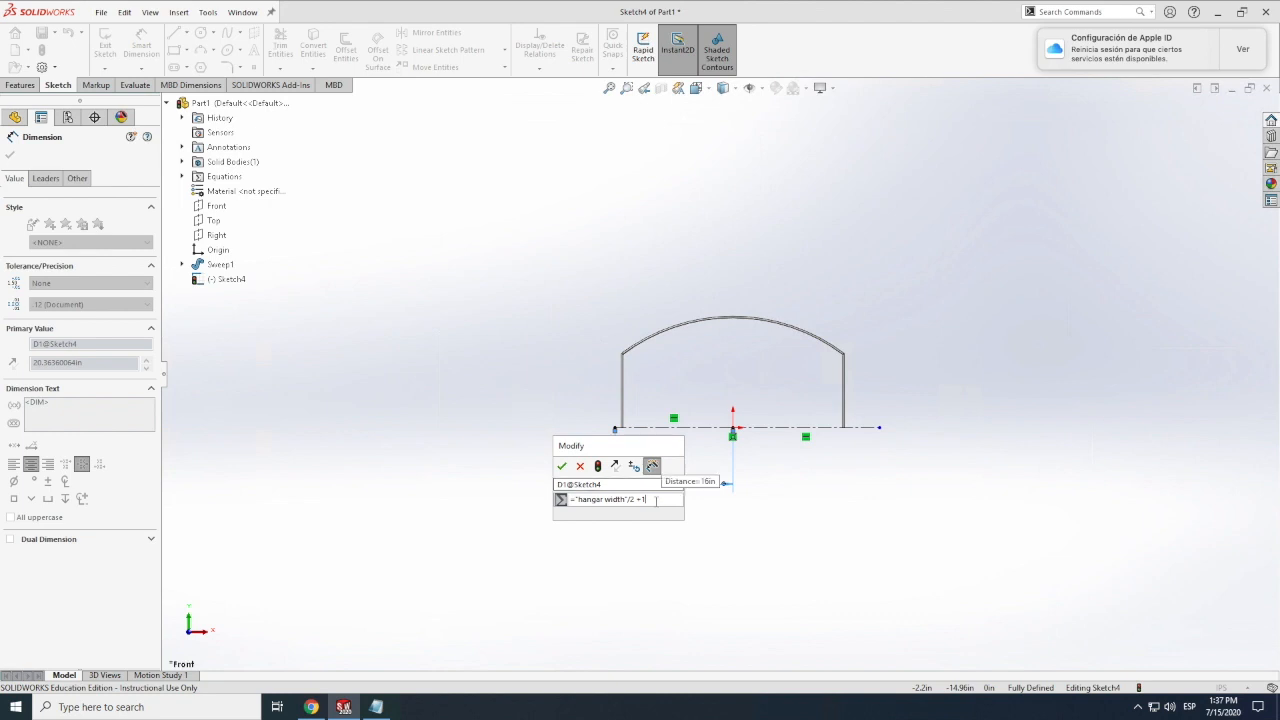
pyautogui.write('.5')
pyautogui.click(562, 466)
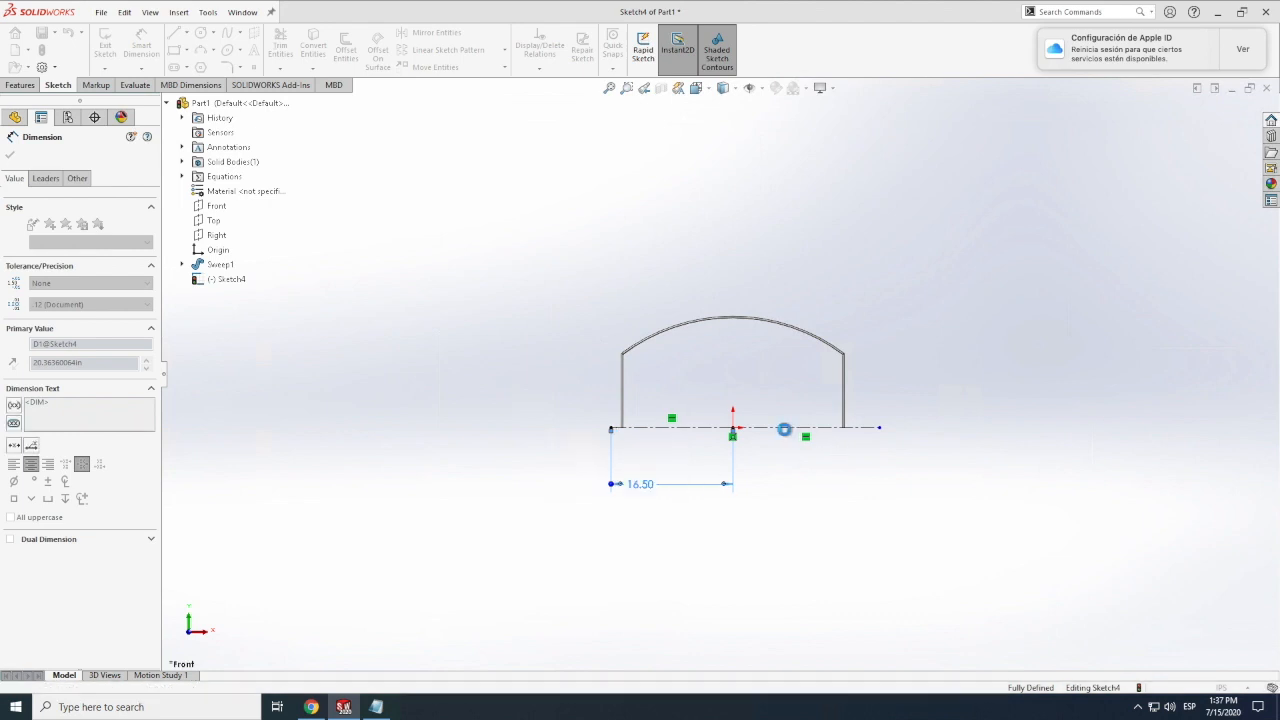
# Dimension the right centerline's length with the equation ="hangar width"/2 + 1.5.
pyautogui.click(791, 490)
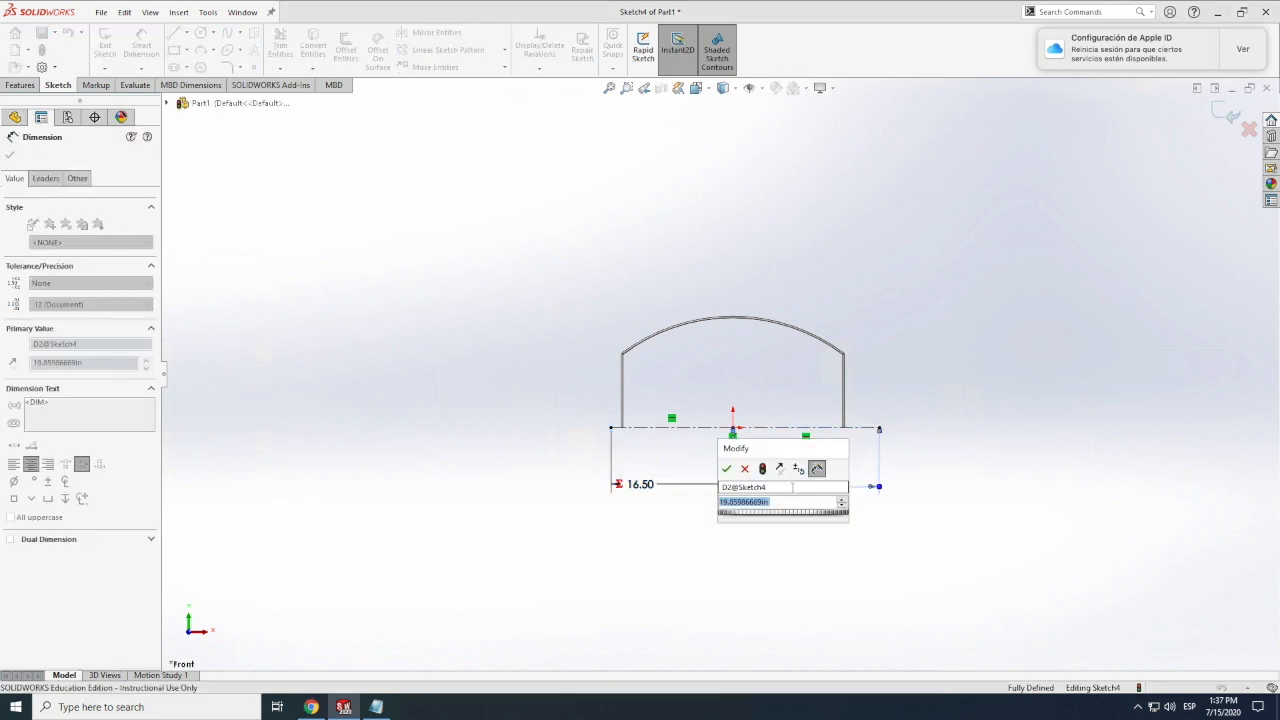
pyautogui.write('=hangar')
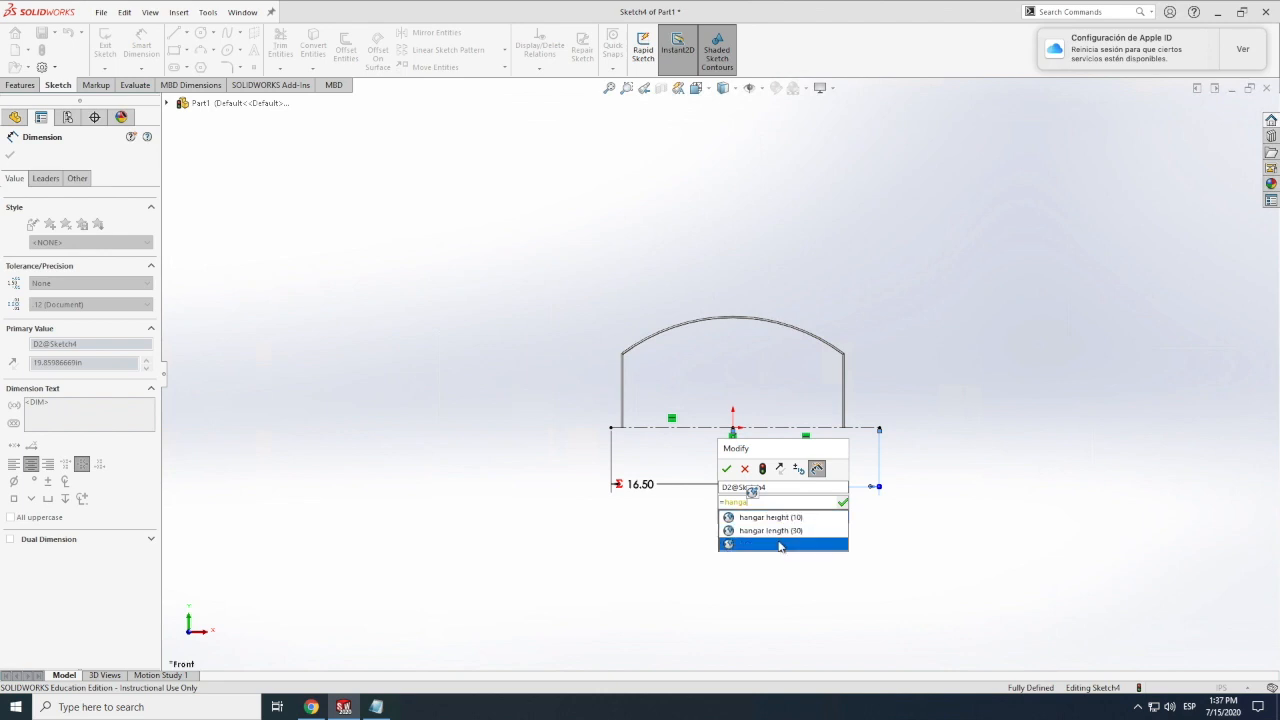
pyautogui.click(778, 545)
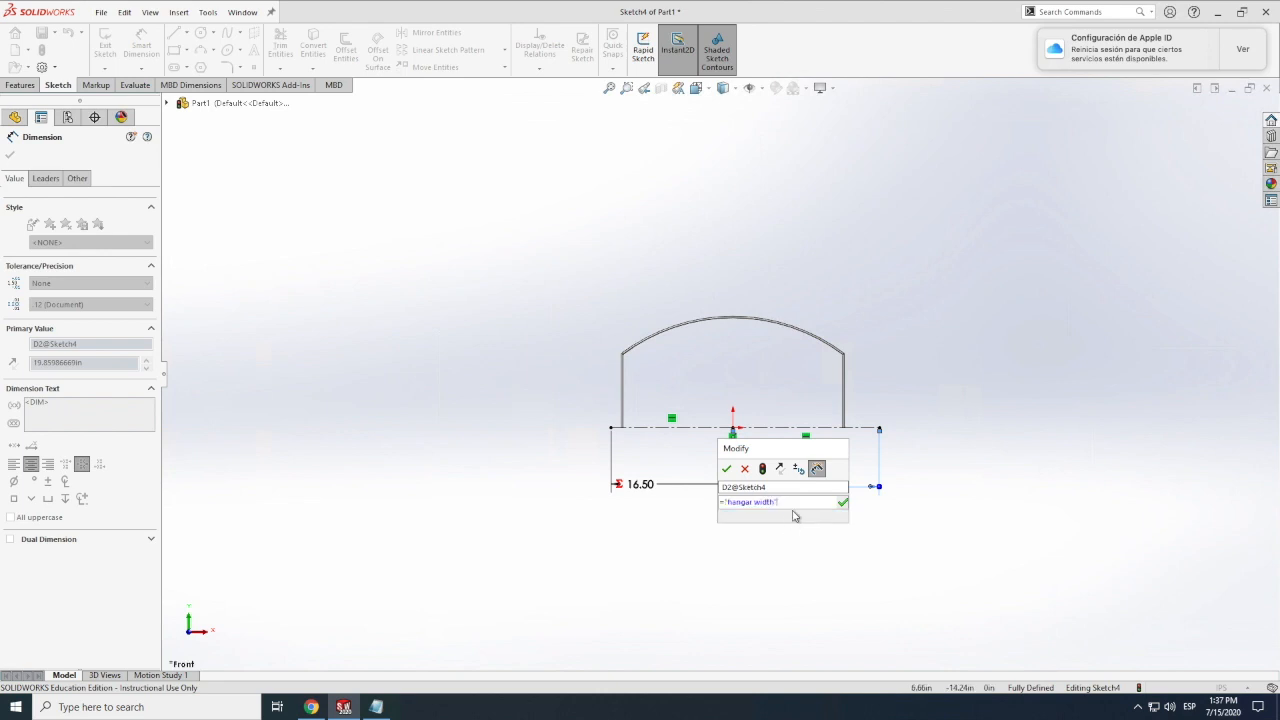
pyautogui.write('/2 +')
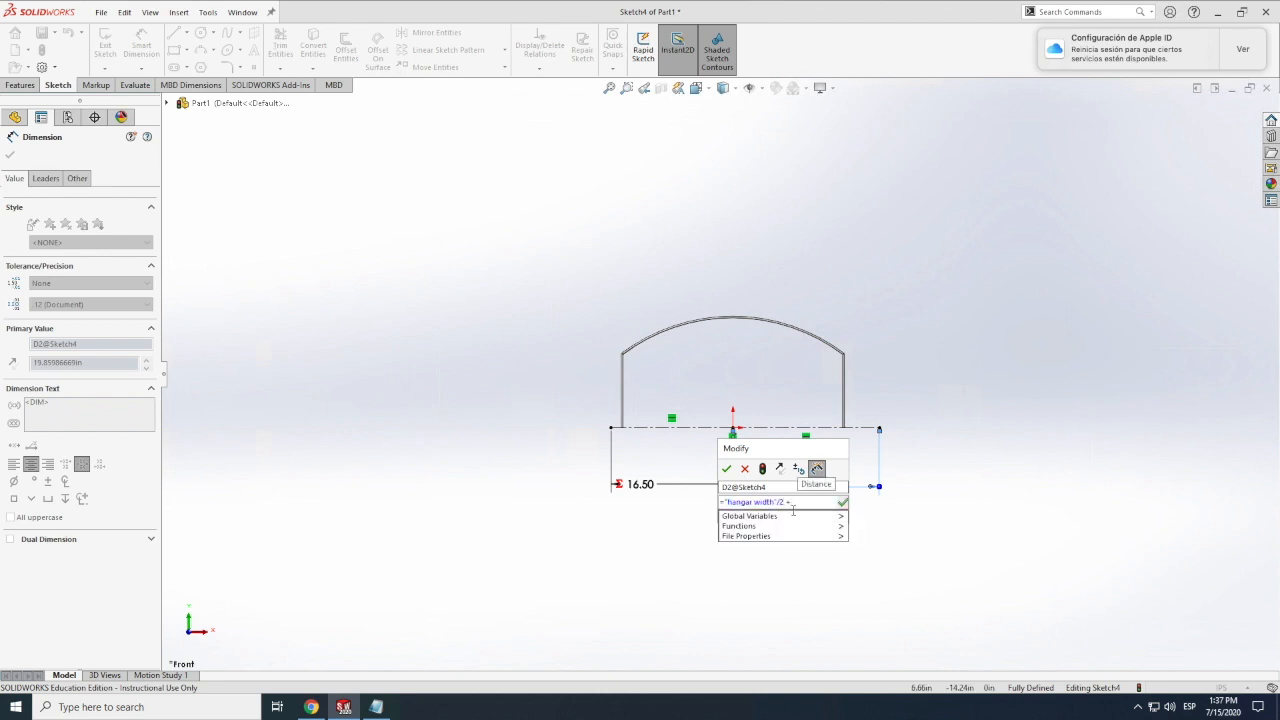
pyautogui.write(' 1.5')
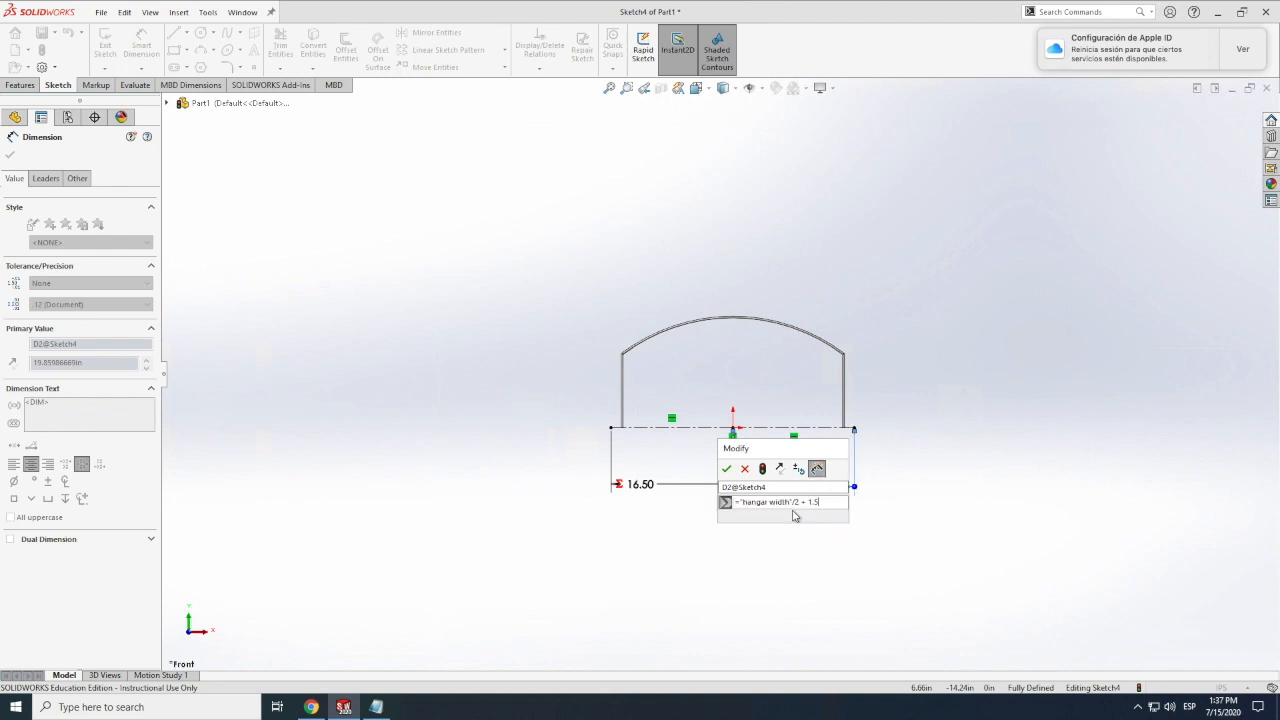
pyautogui.click(728, 470)
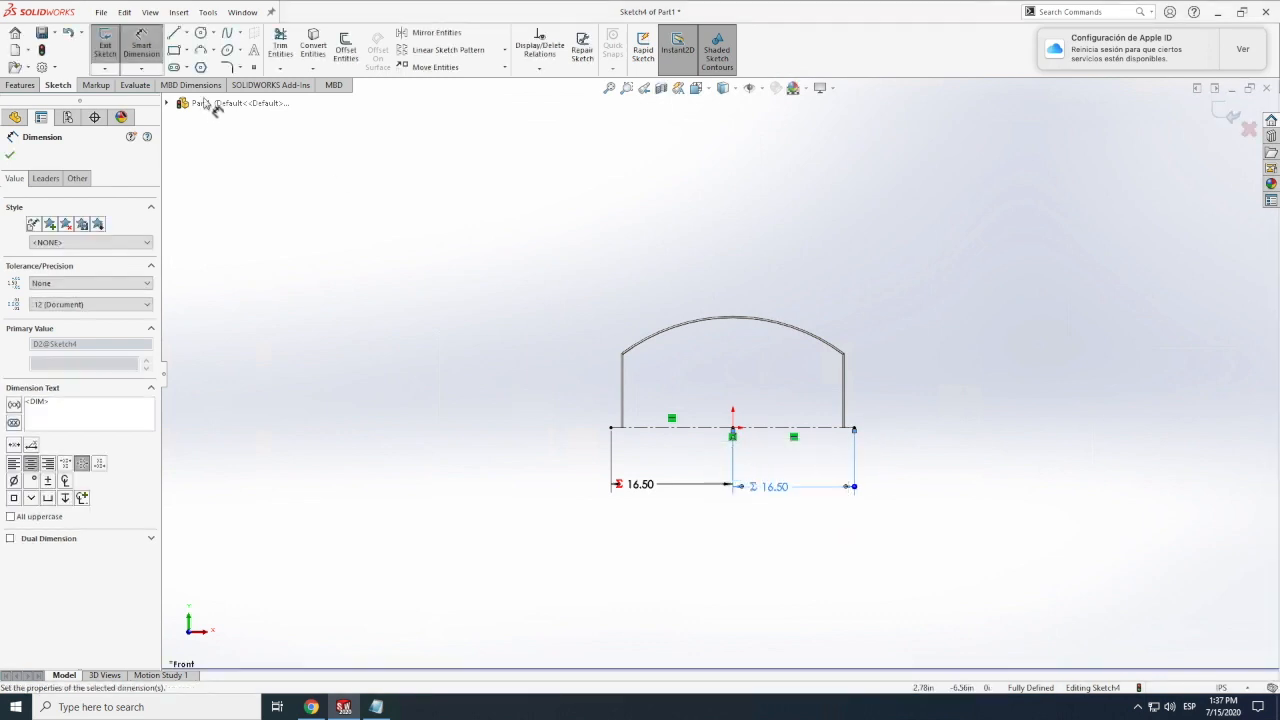
# Draw a vertical line about 10.4 in high upward from the outer endpoint of each centerline, just outside the frame's legs.
pyautogui.click(187, 34)
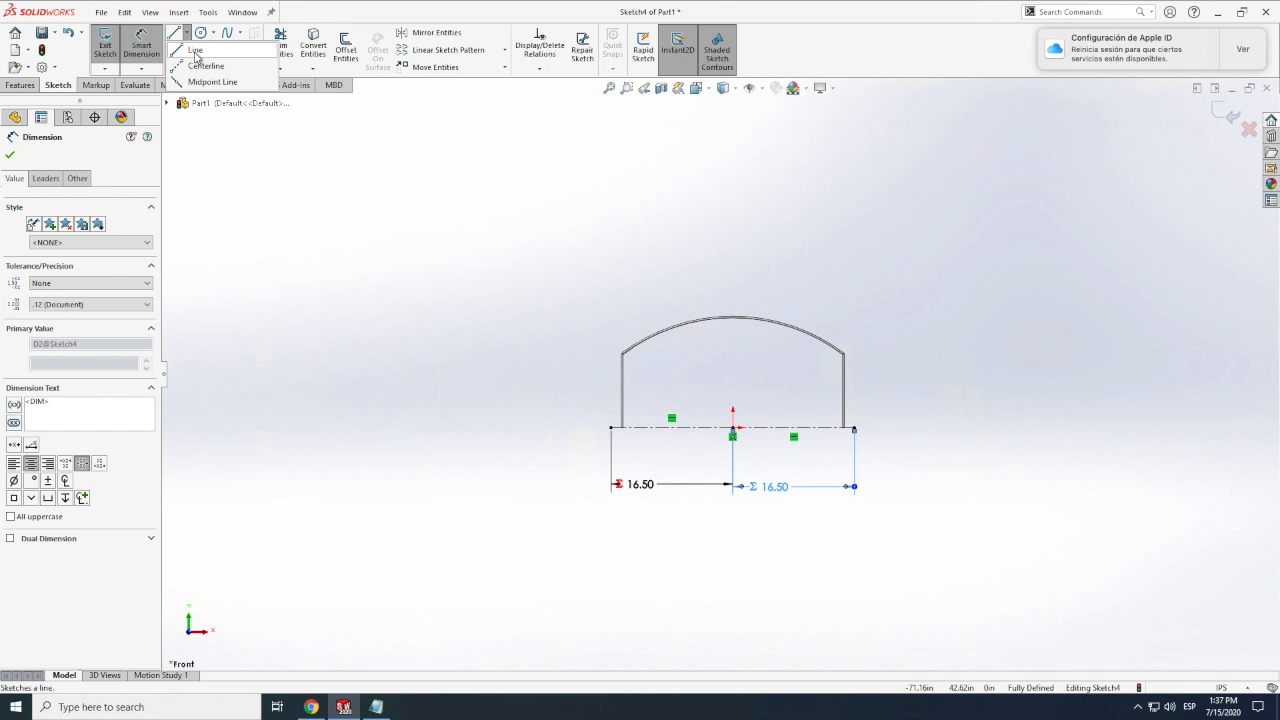
pyautogui.click(197, 46)
pyautogui.click(611, 428)
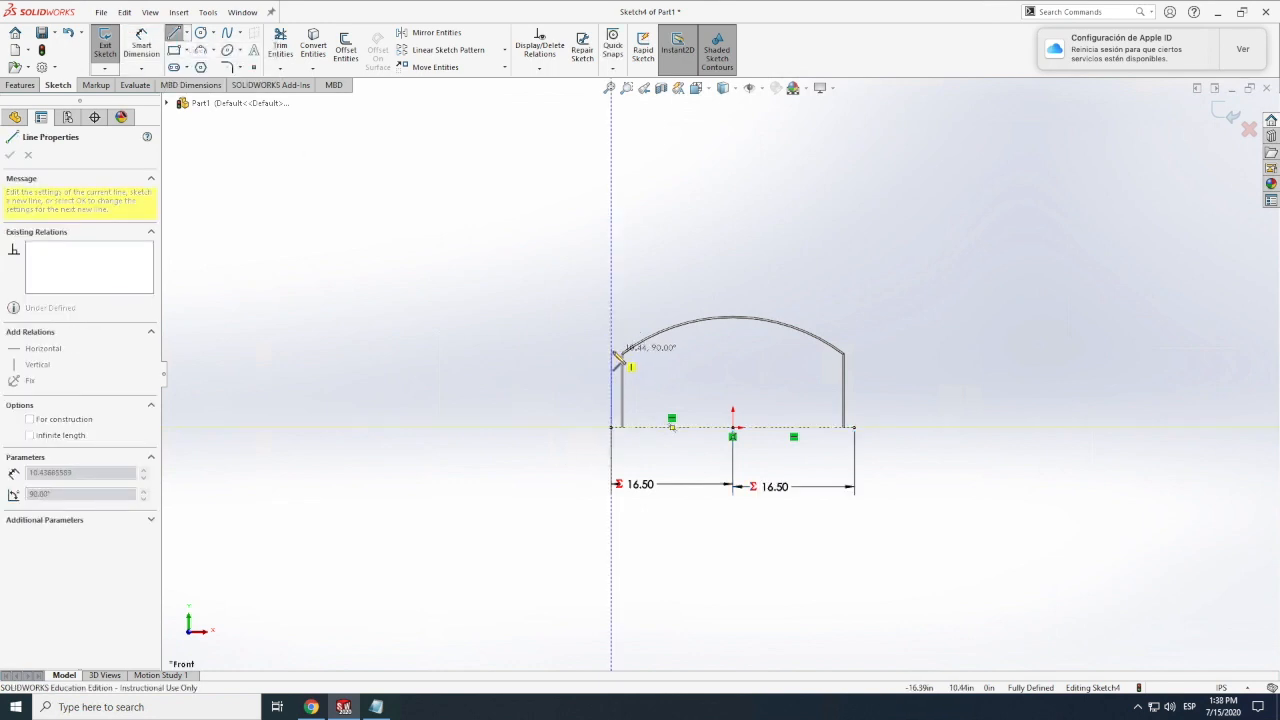
pyautogui.click(612, 352)
pyautogui.press('Escape')
pyautogui.click(174, 33)
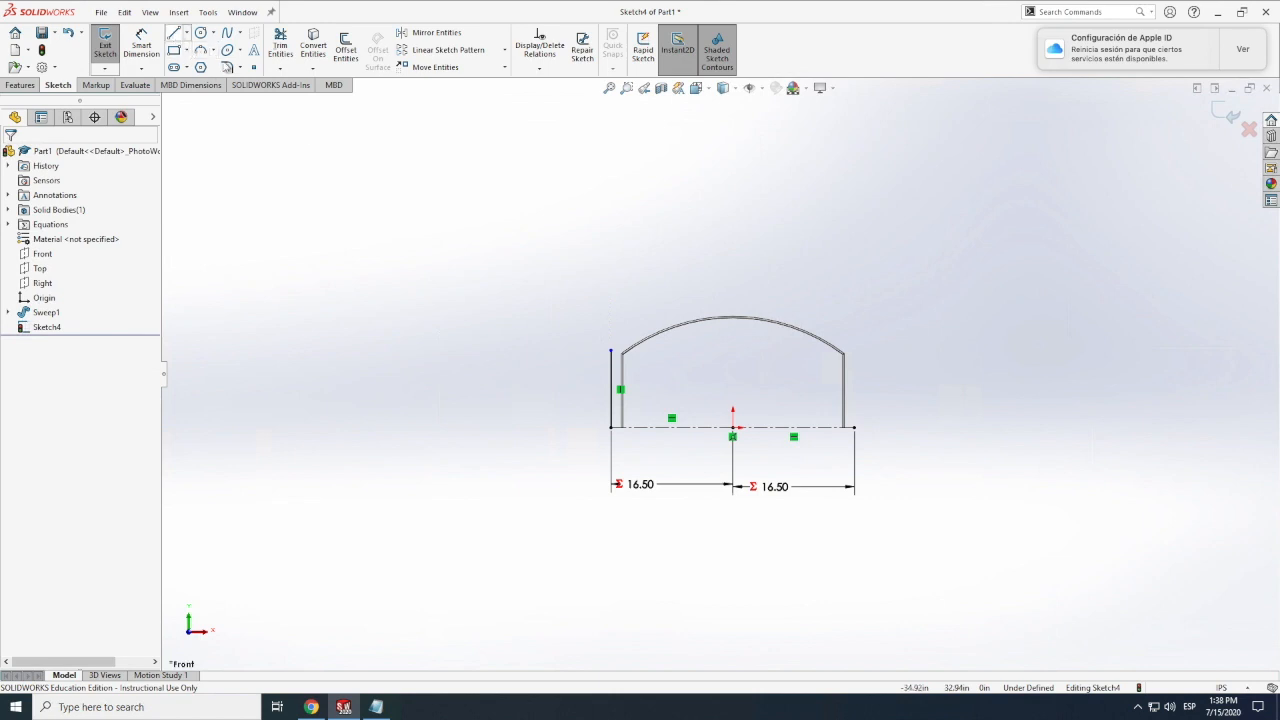
pyautogui.click(854, 428)
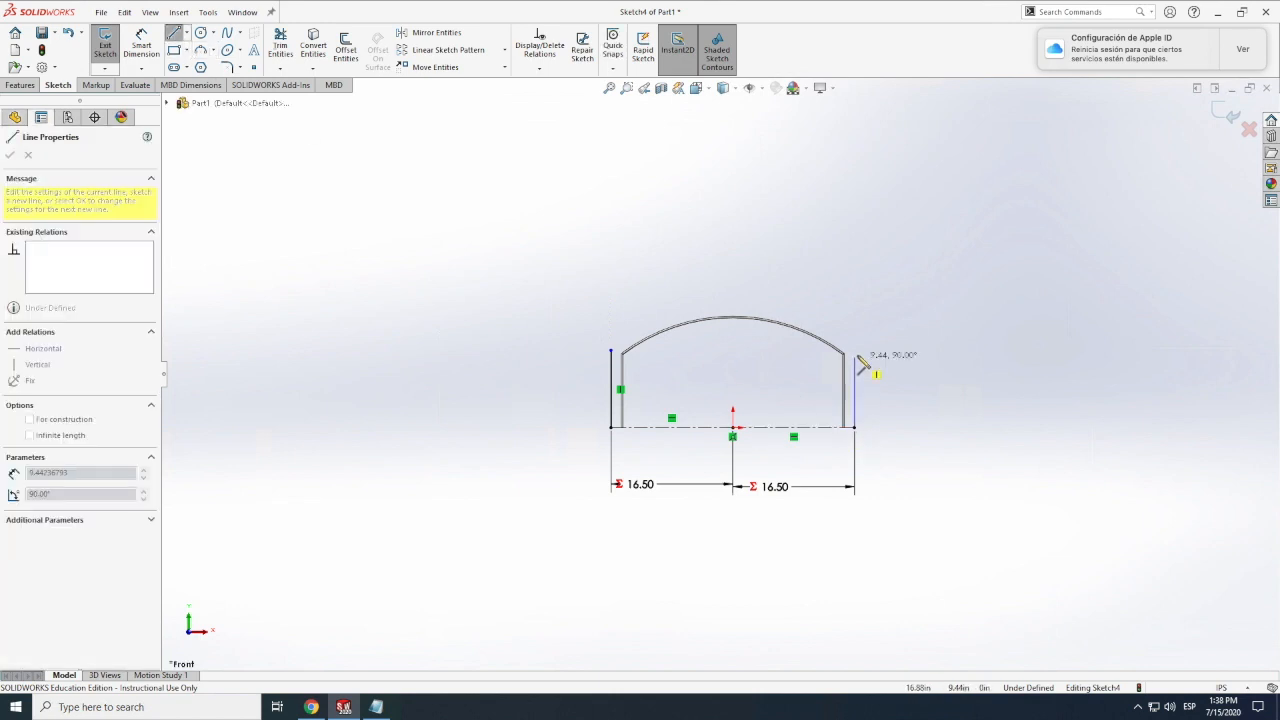
pyautogui.click(854, 351)
pyautogui.press('Escape')
# Dimension the left vertical line's height with the equation ="hangar height".
pyautogui.click(142, 46)
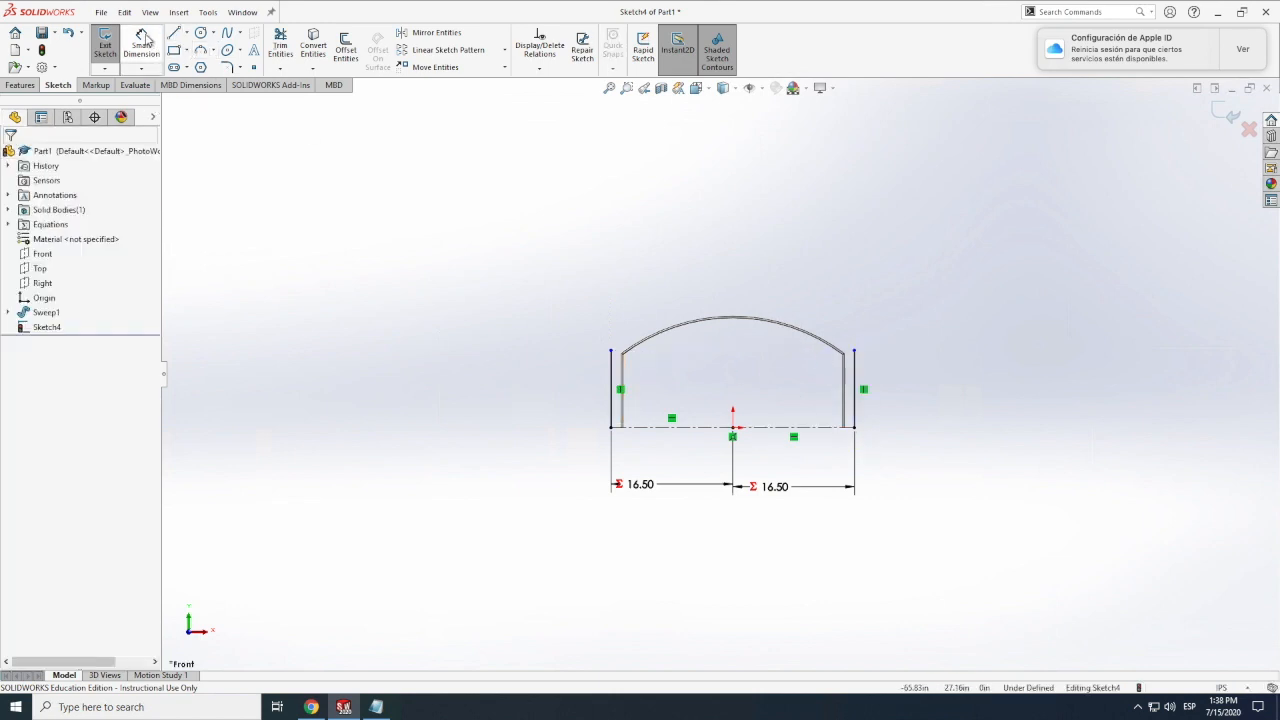
pyautogui.click(563, 400)
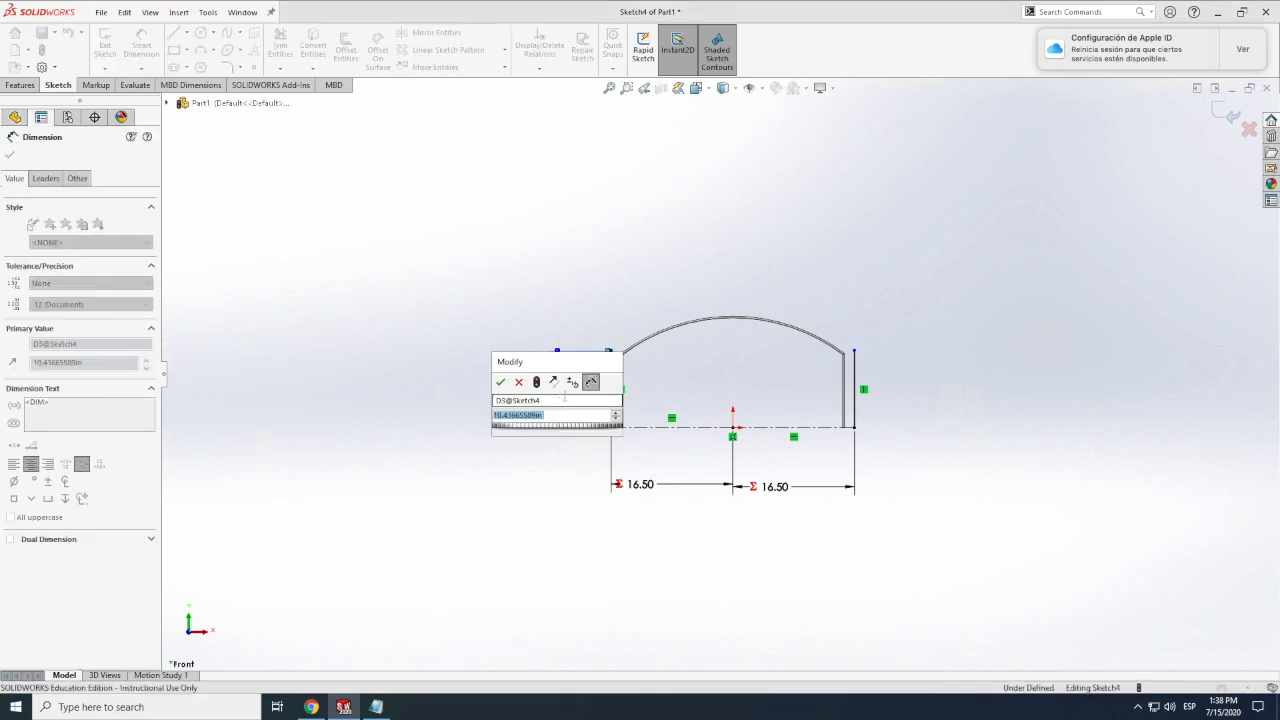
pyautogui.write('=')
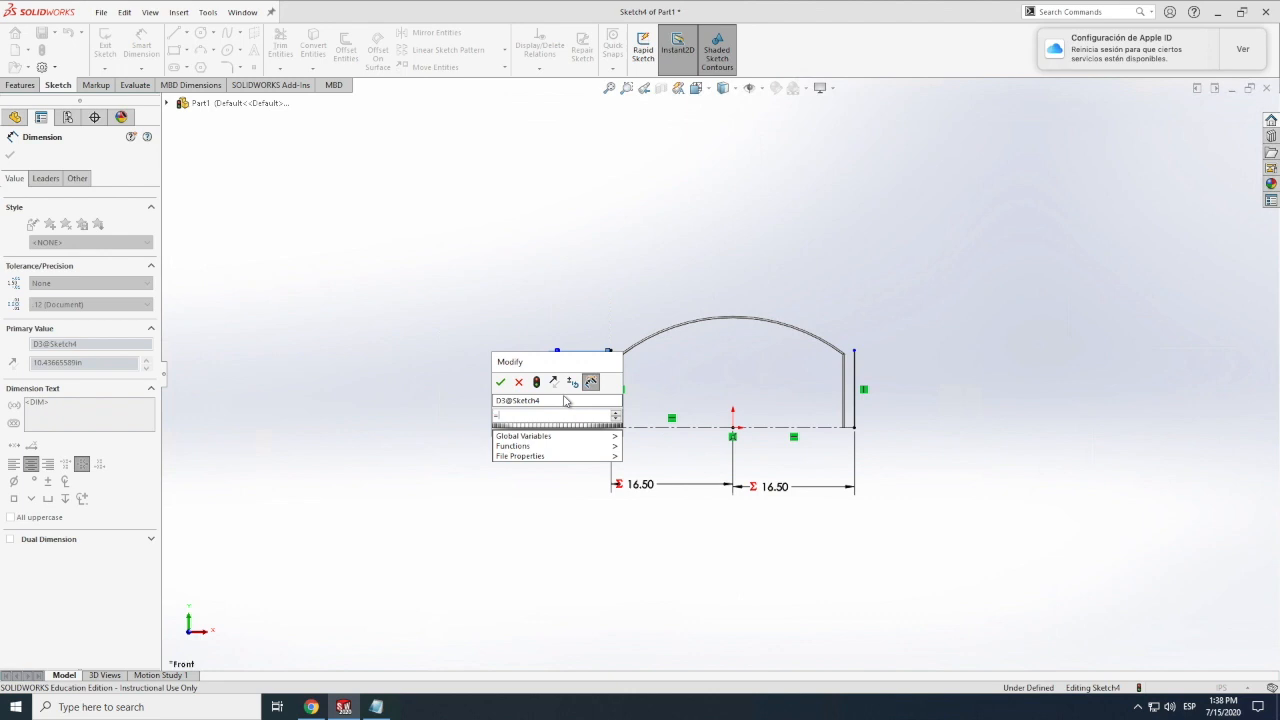
pyautogui.write('h')
pyautogui.click(549, 431)
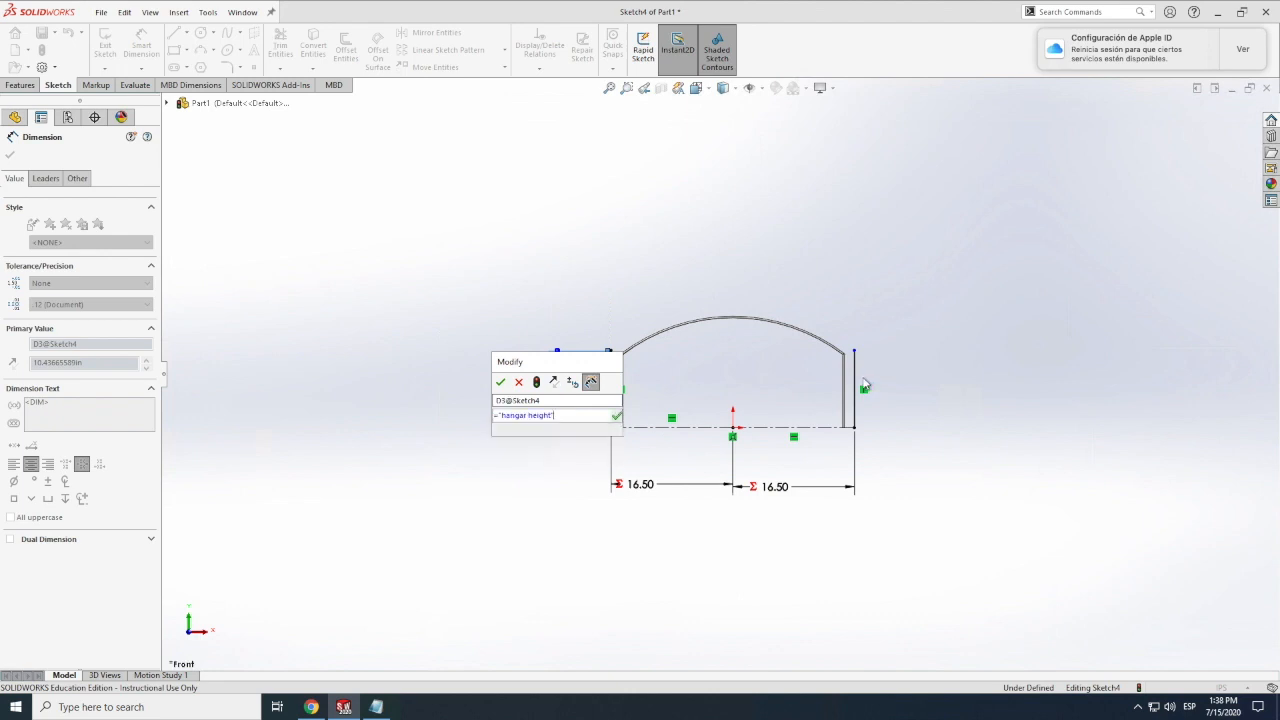
pyautogui.click(501, 383)
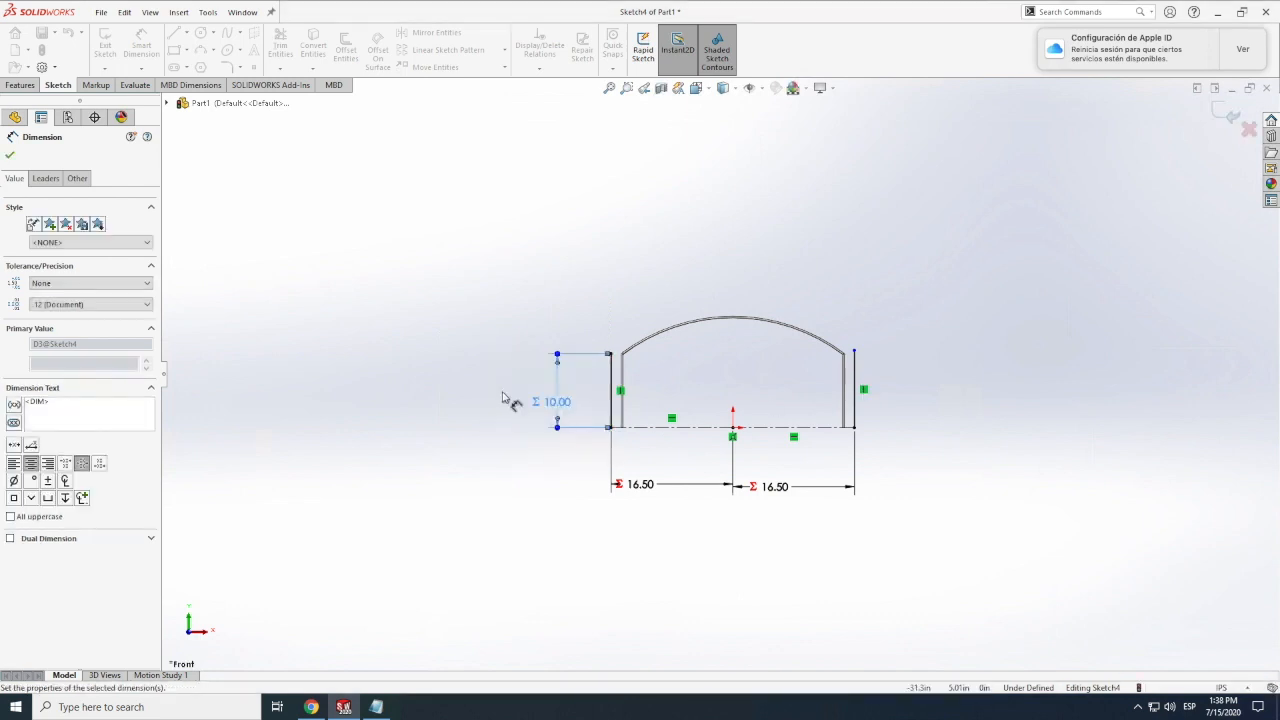
# Dimension the right vertical line's height with the equation ="hangar height".
pyautogui.click(856, 407)
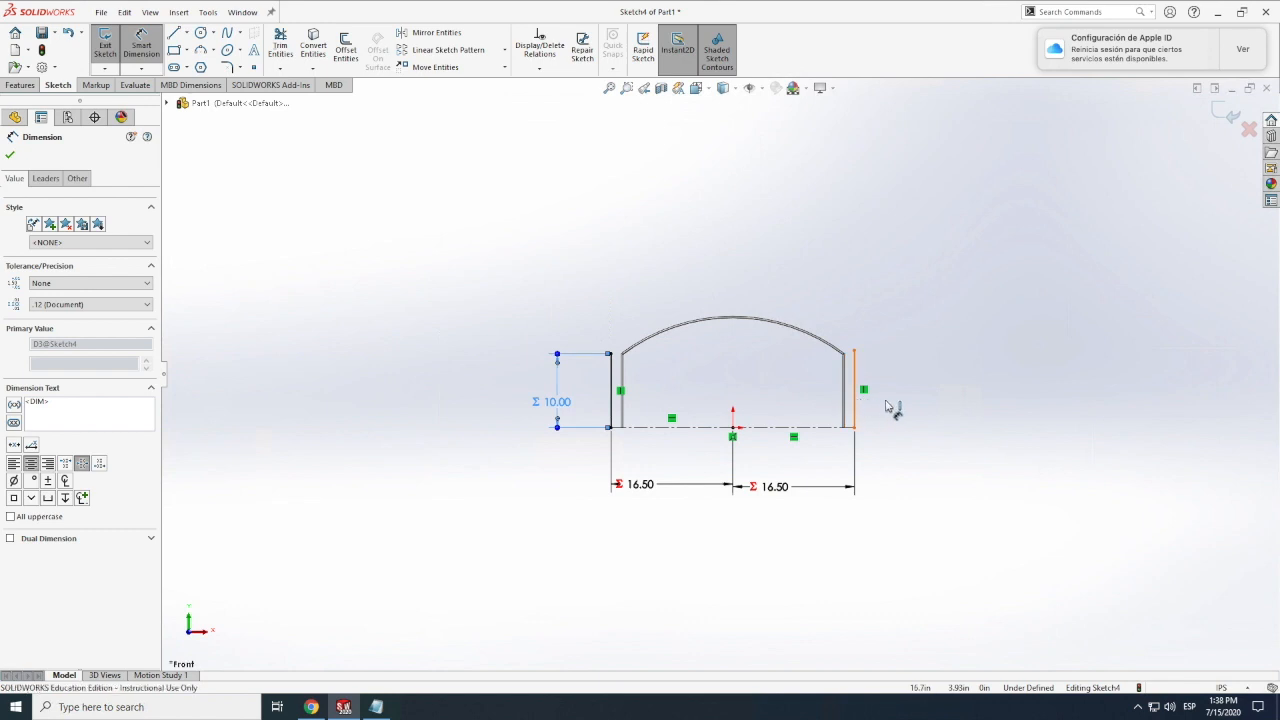
pyautogui.click(904, 393)
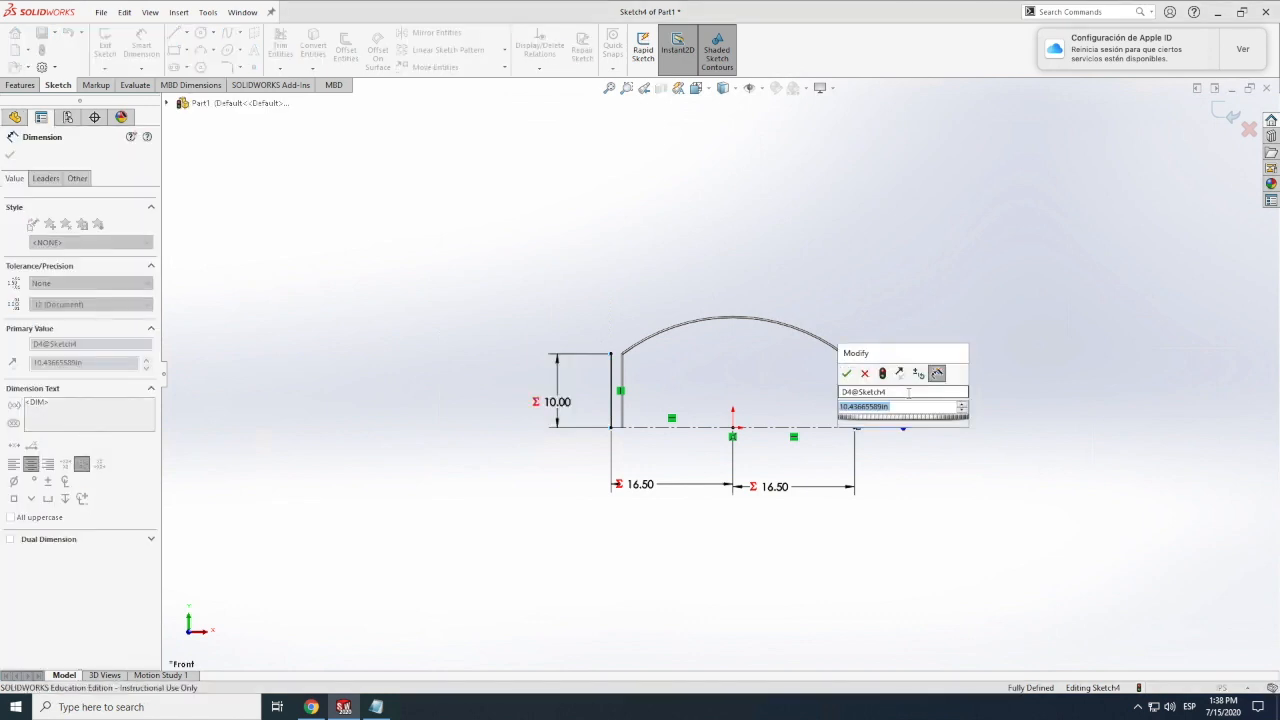
pyautogui.write('=ha')
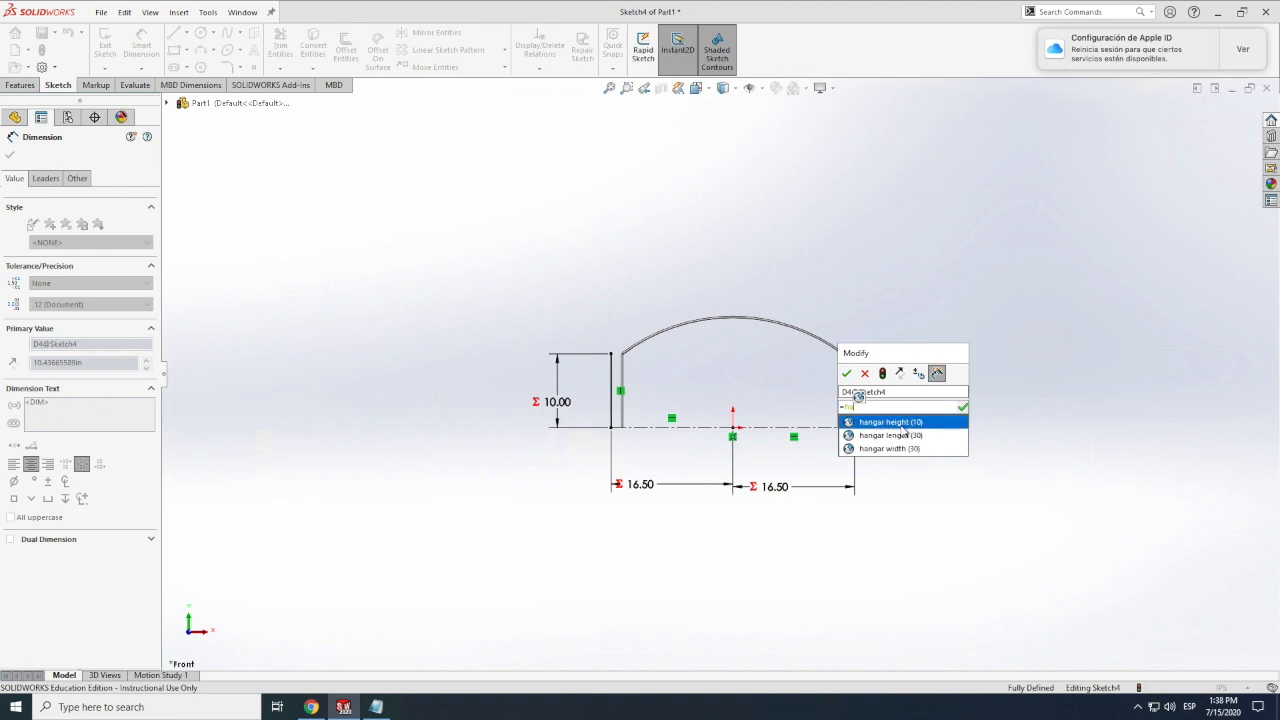
pyautogui.click(901, 425)
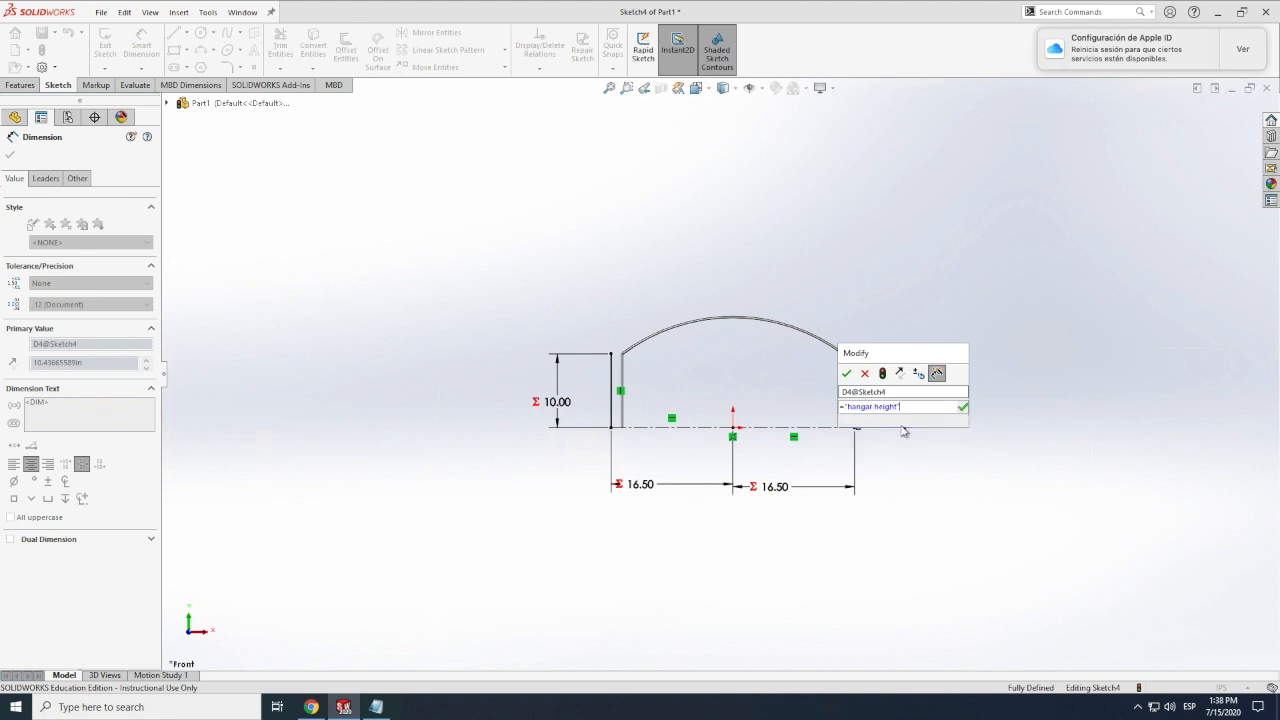
pyautogui.click(846, 374)
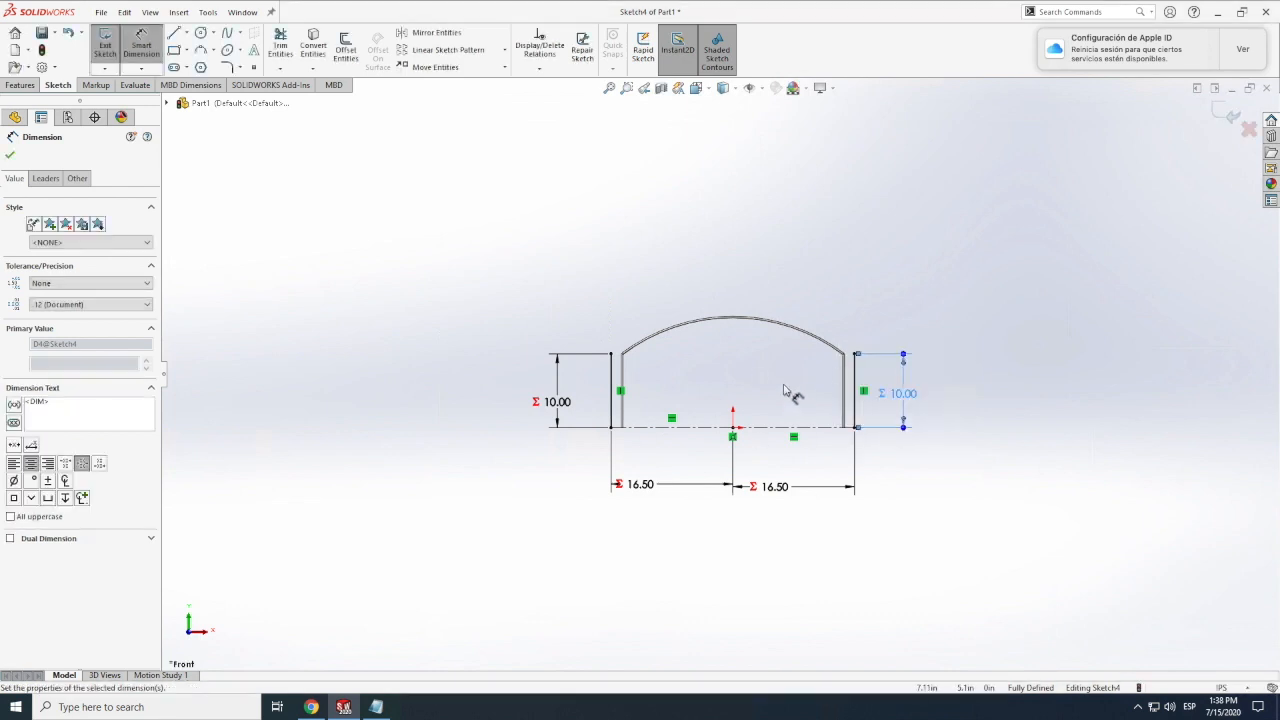
# Draw a three-point arc of about 25.17 in radius joining the upper ends of both vertical lines, bulging above the frame's arch.
pyautogui.scroll(2, 770, 367)
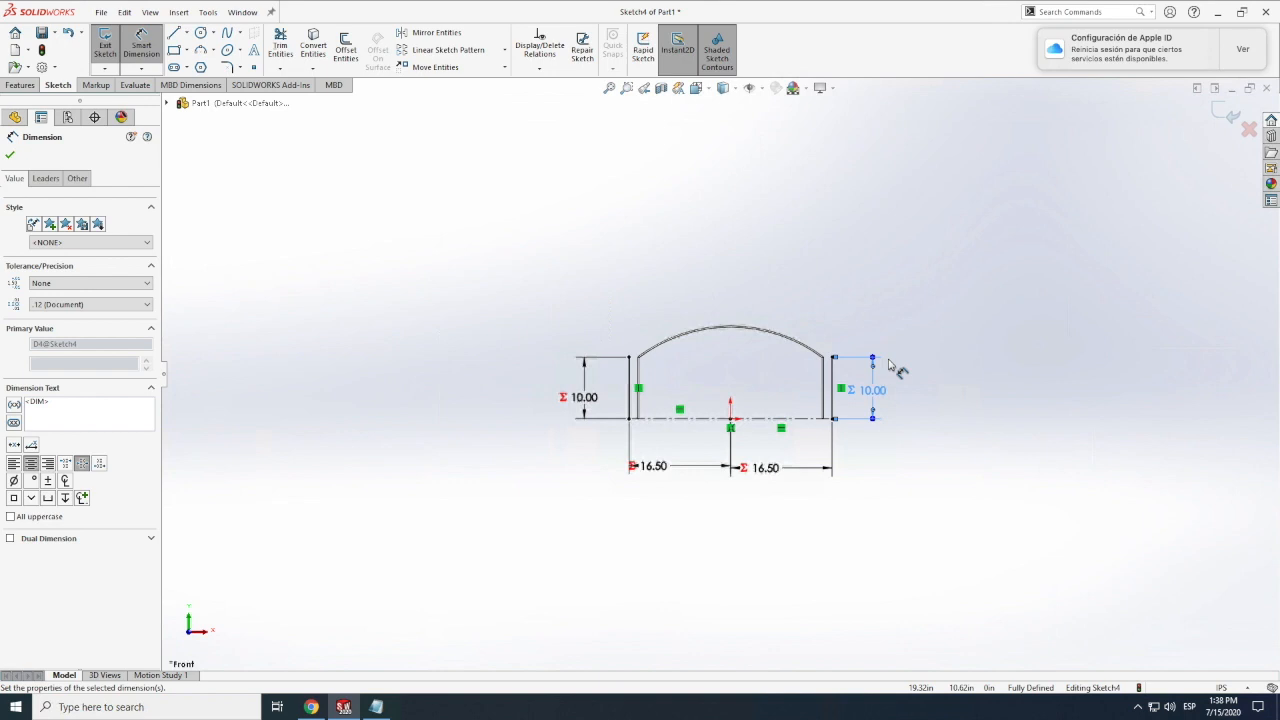
pyautogui.scroll(-3, 770, 367)
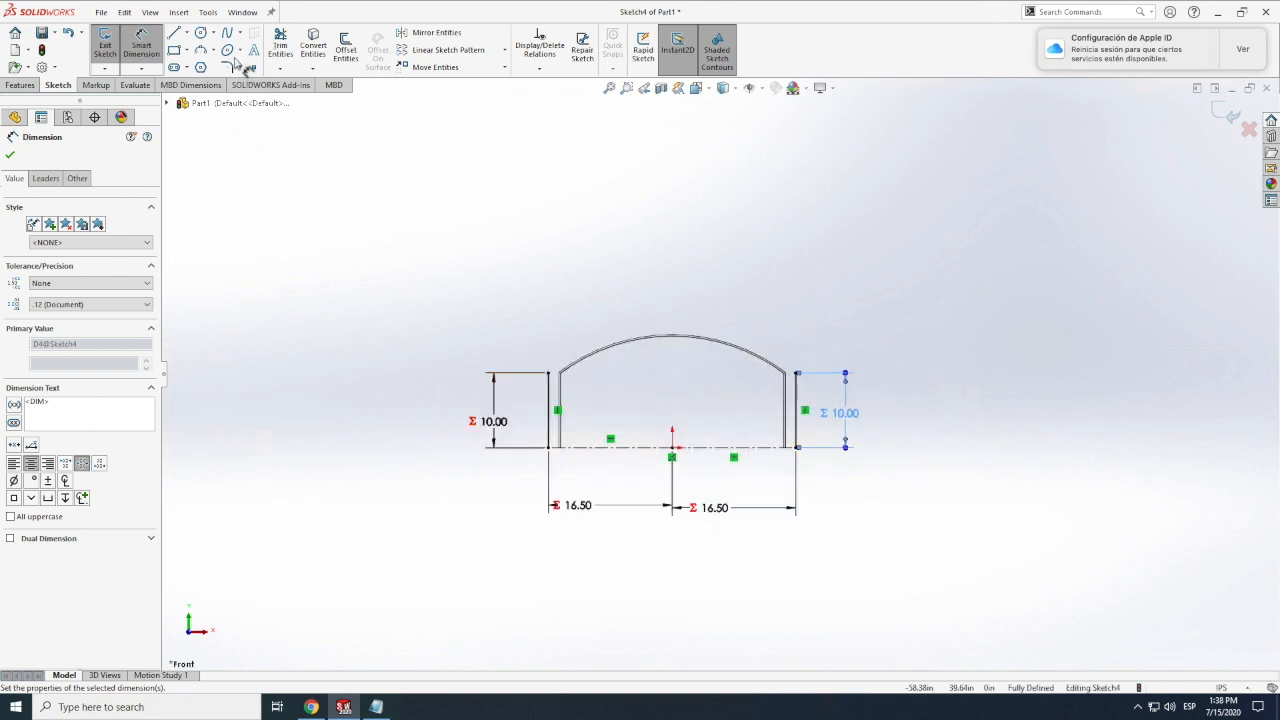
pyautogui.click(201, 50)
pyautogui.click(549, 373)
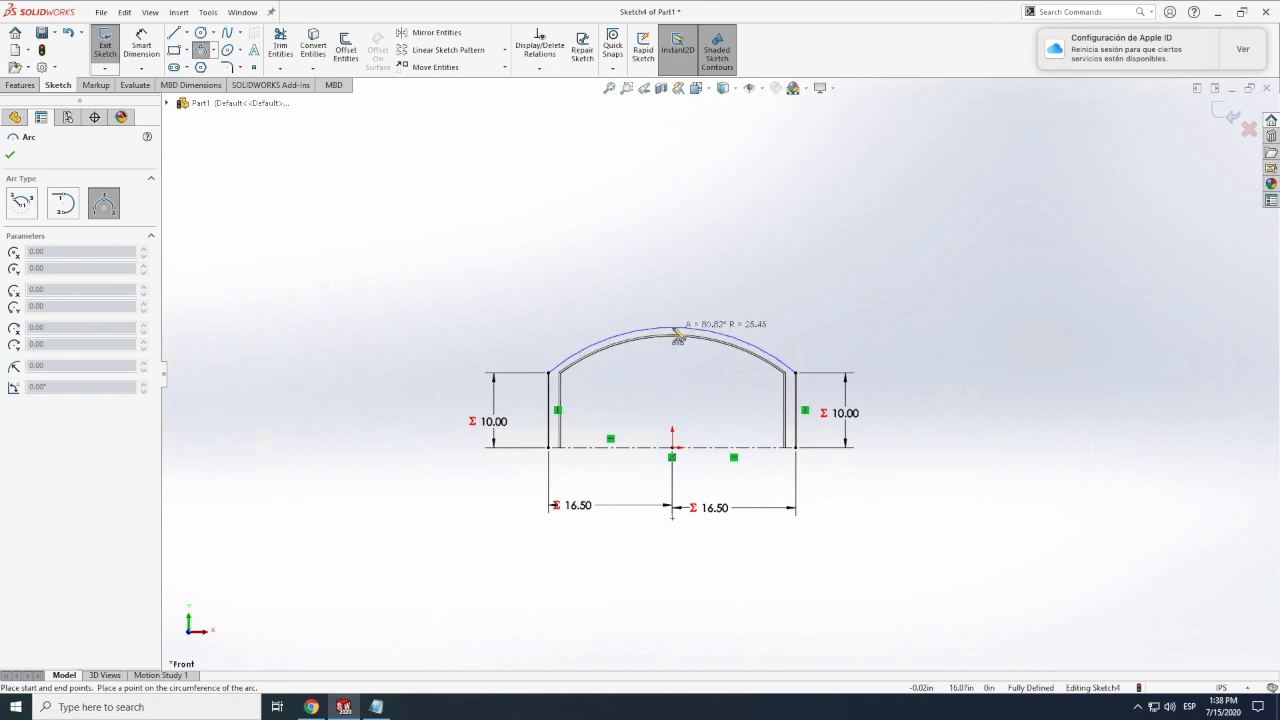
pyautogui.click(680, 338)
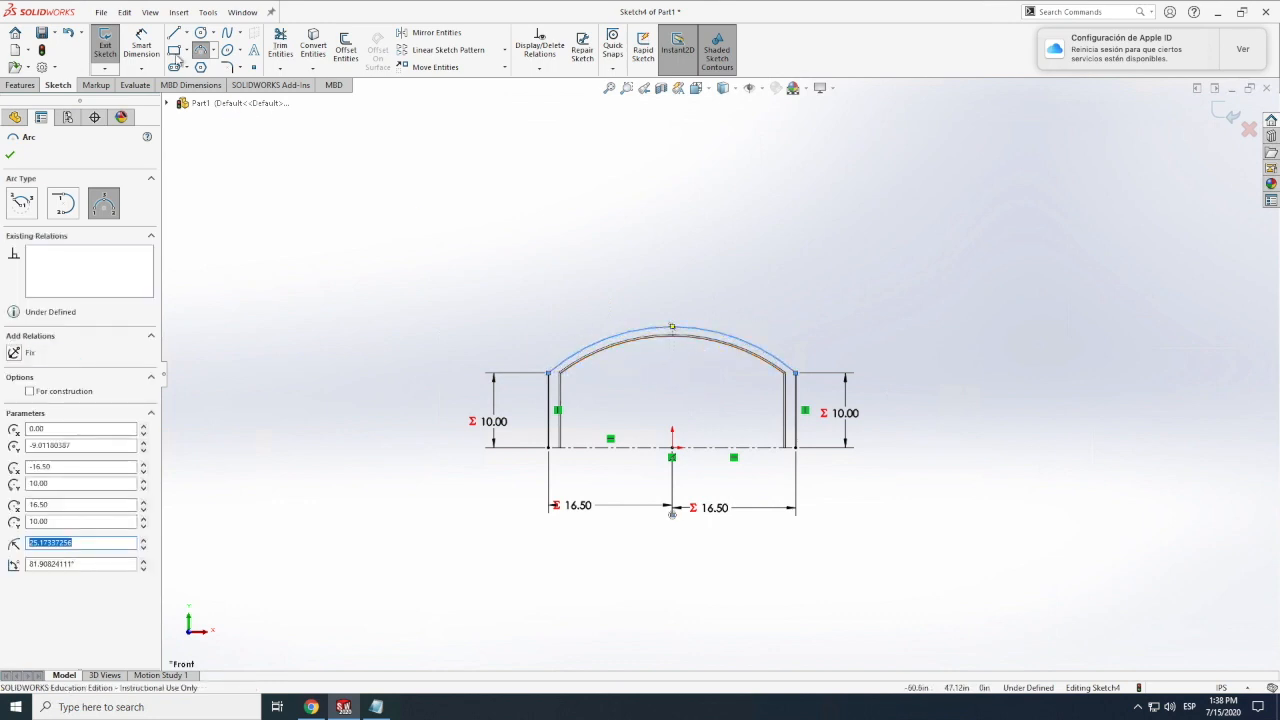
# Dimension the outer arc's radius as 25 in.
pyautogui.click(144, 44)
pyautogui.click(692, 336)
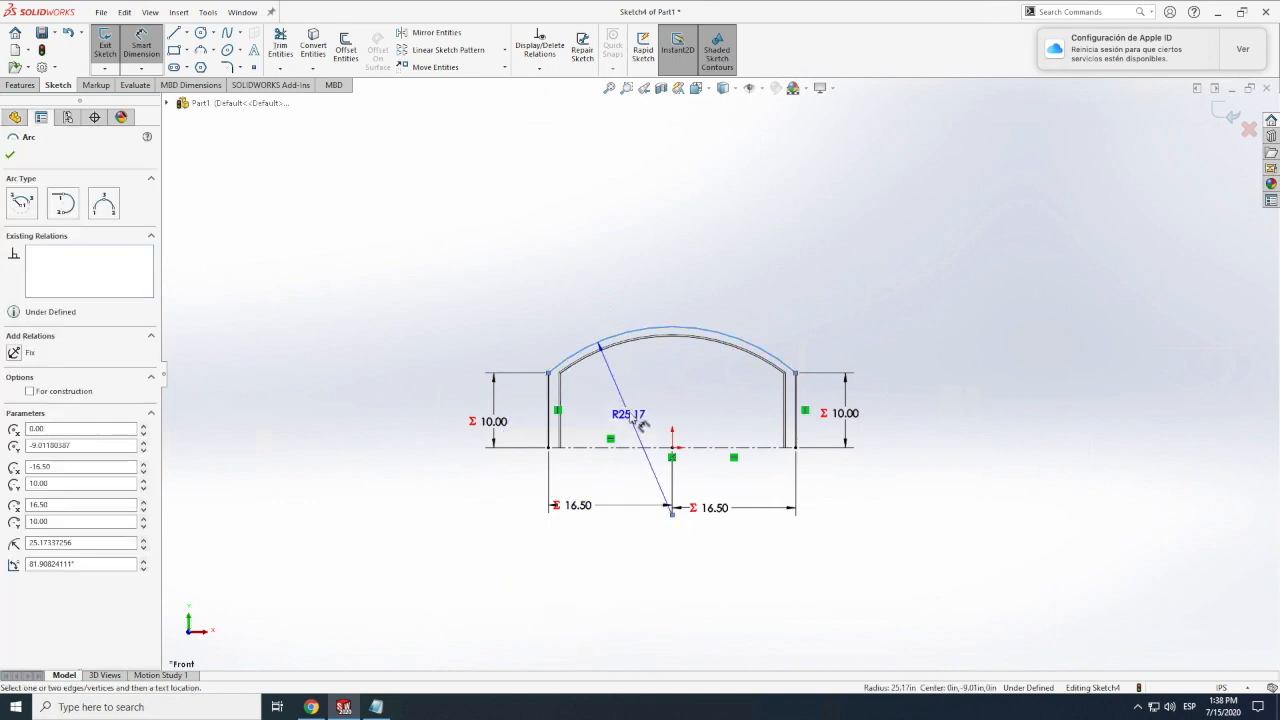
pyautogui.click(650, 406)
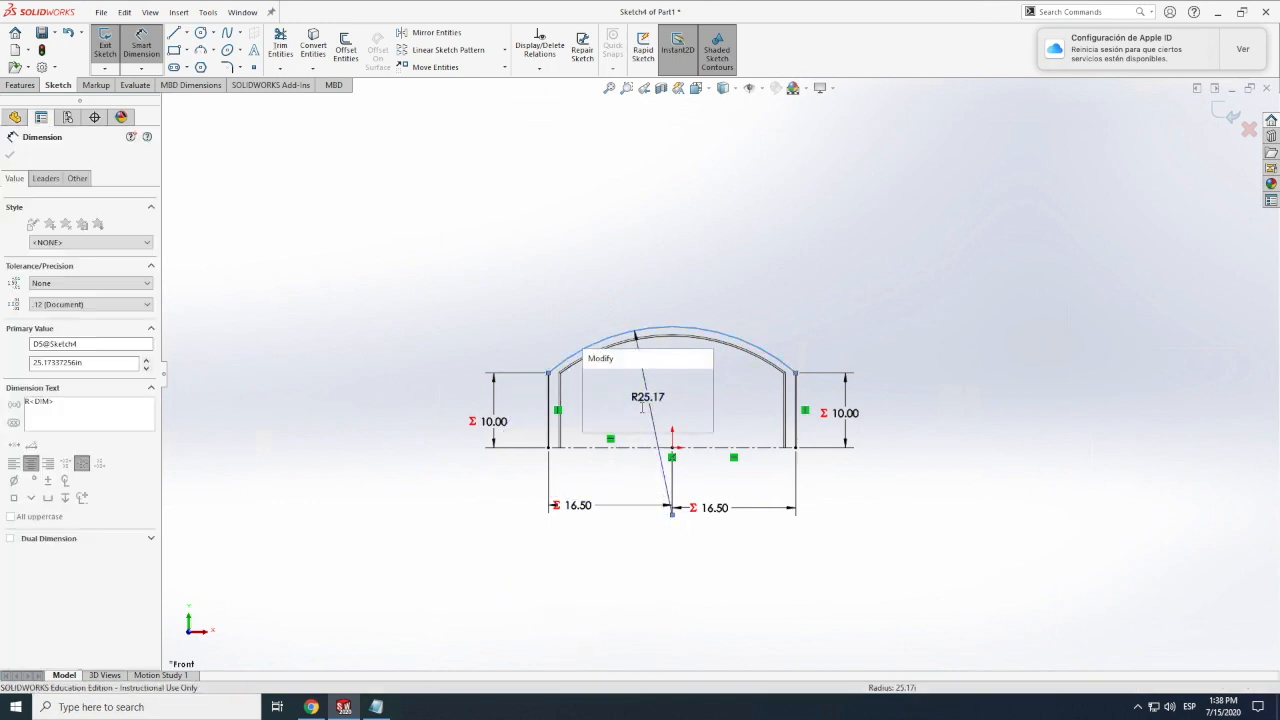
pyautogui.write('25')
pyautogui.press('Return')
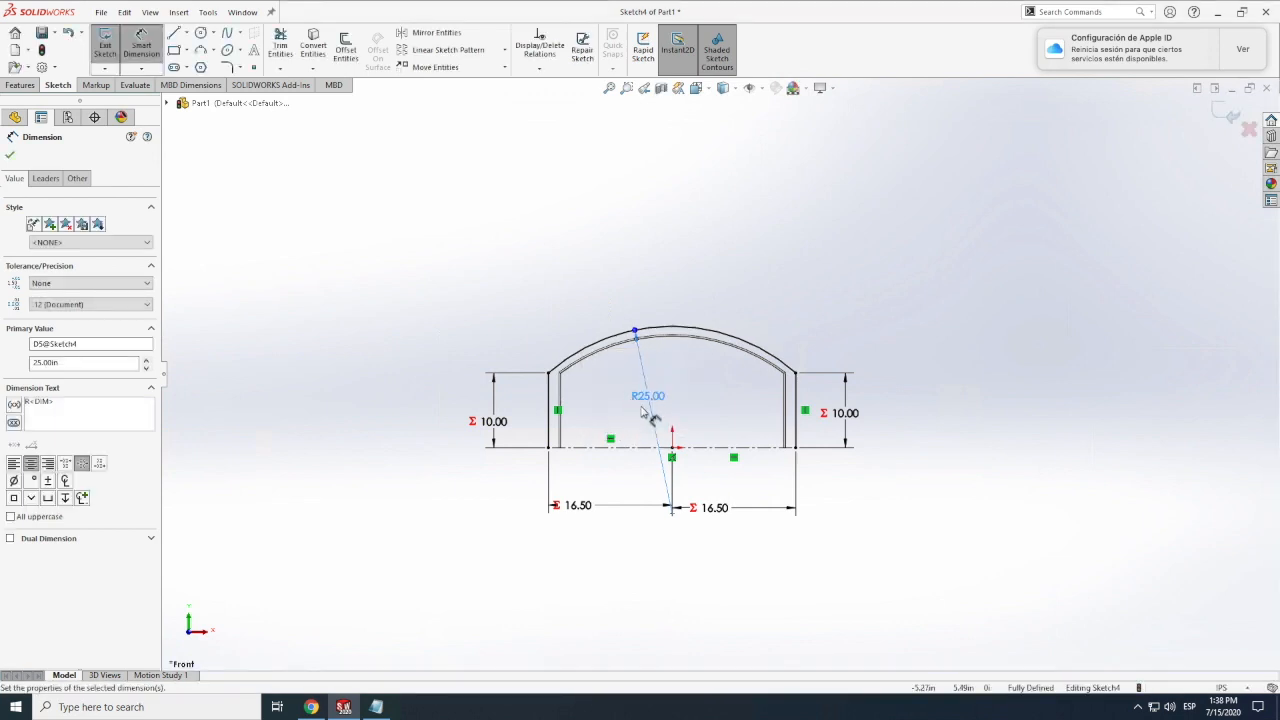
# Try to edit the left vertical line's height dimension.
pyautogui.click(574, 414)
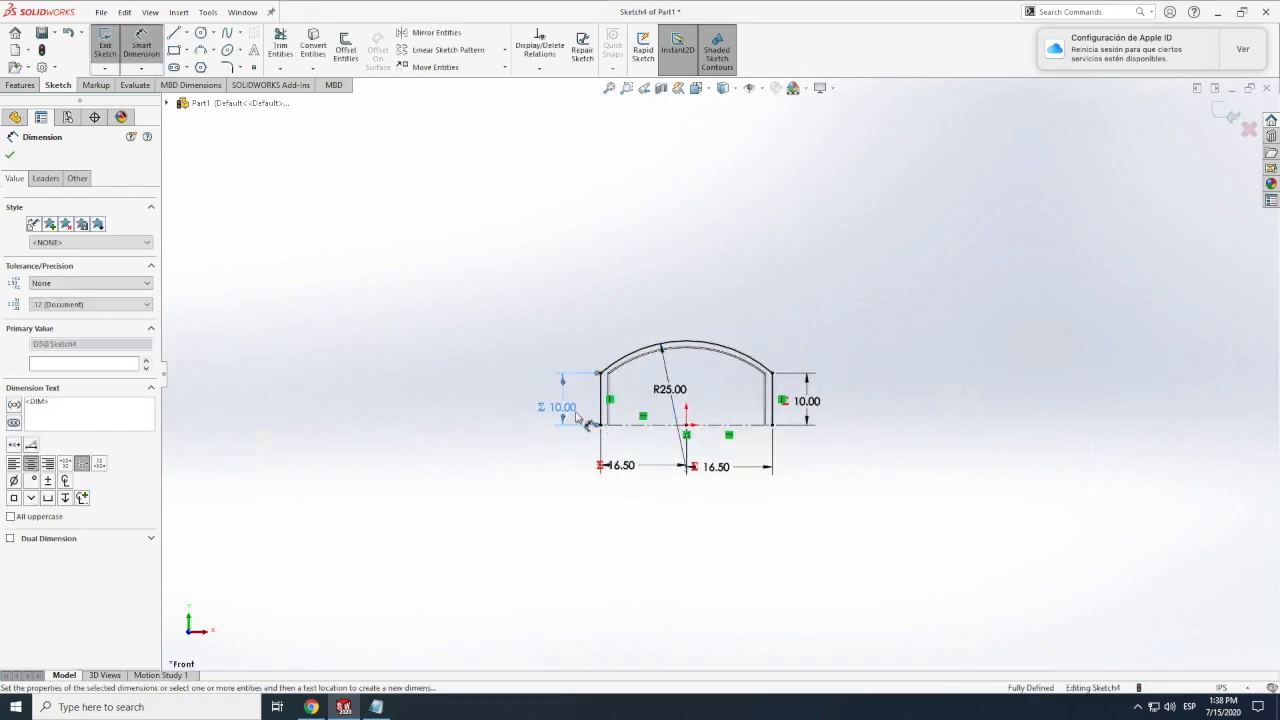
pyautogui.press('Escape')
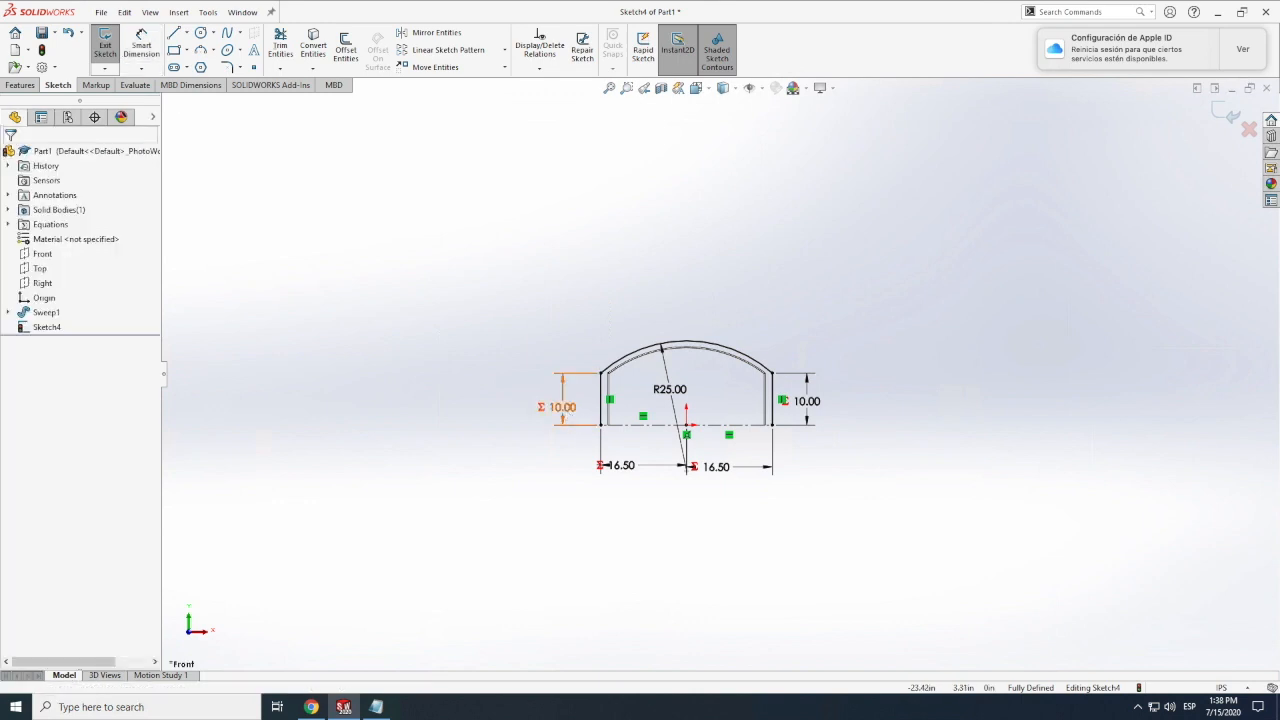
pyautogui.click(573, 419)
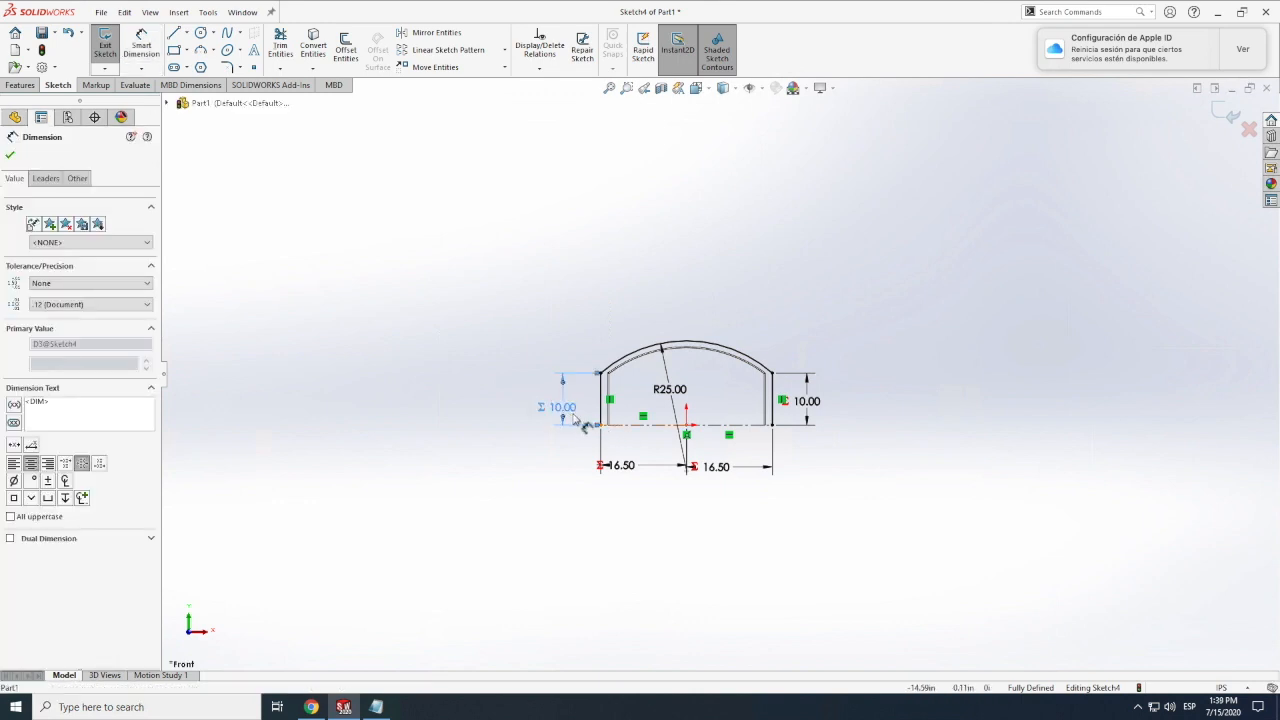
pyautogui.doubleClick(570, 409)
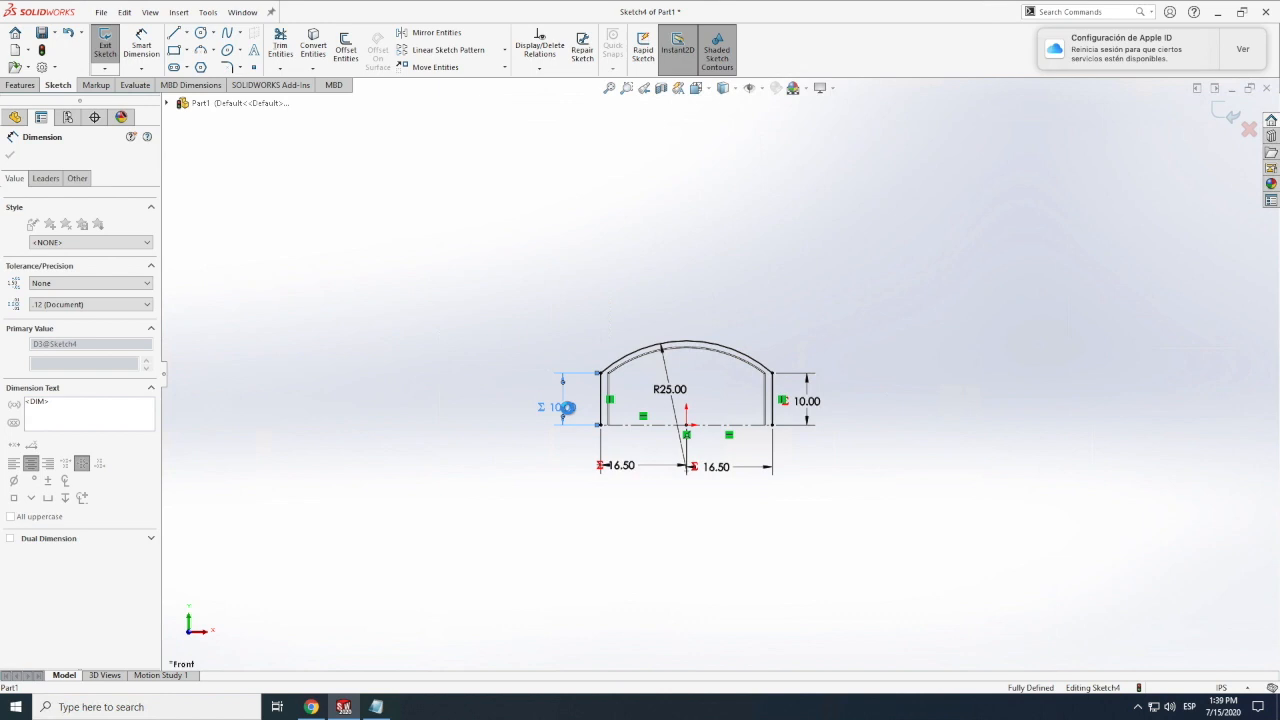
pyautogui.click(729, 351)
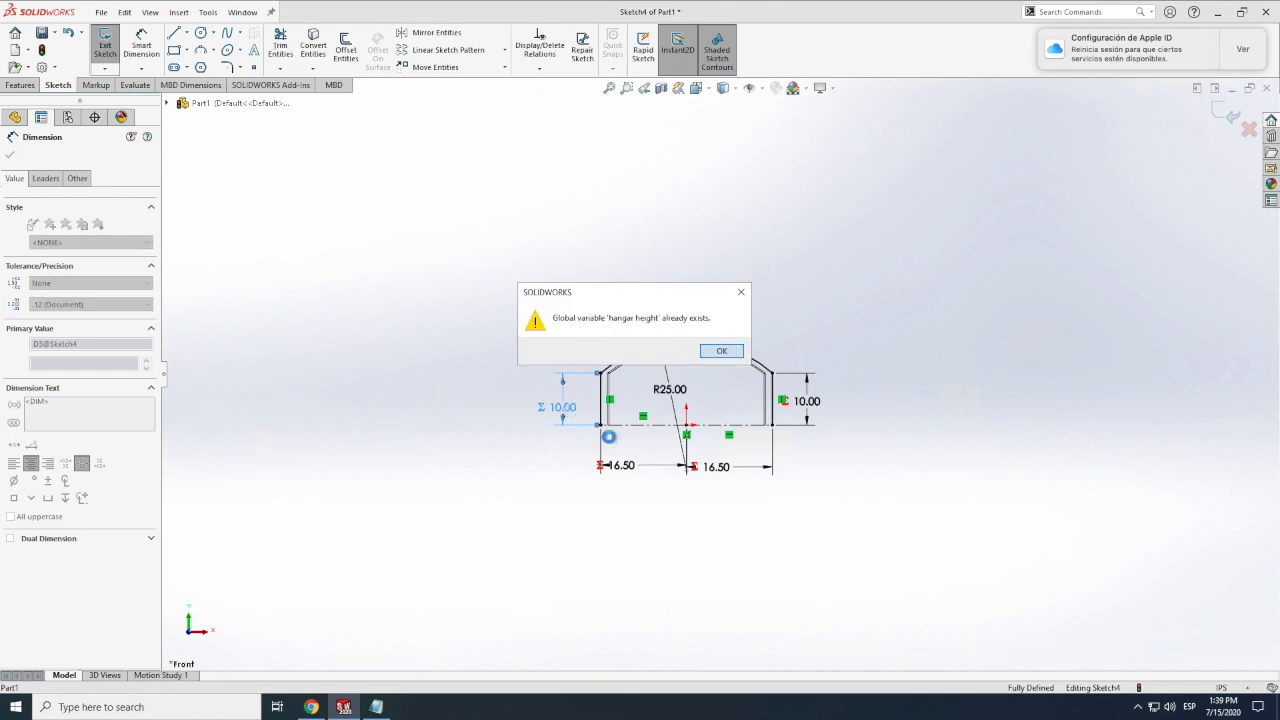
pyautogui.press('Escape')
pyautogui.press('Escape')
# Delete the height dimensions of both outer vertical lines.
pyautogui.click(579, 382)
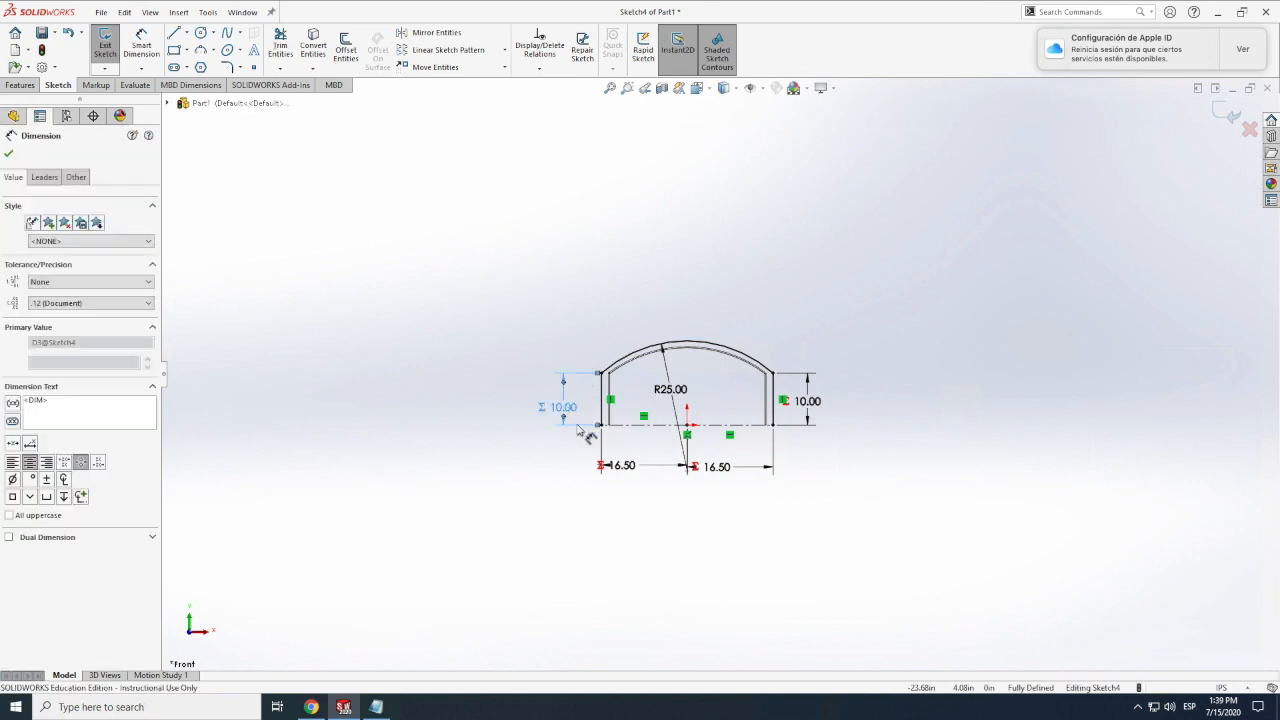
pyautogui.press('Escape')
pyautogui.press('Delete')
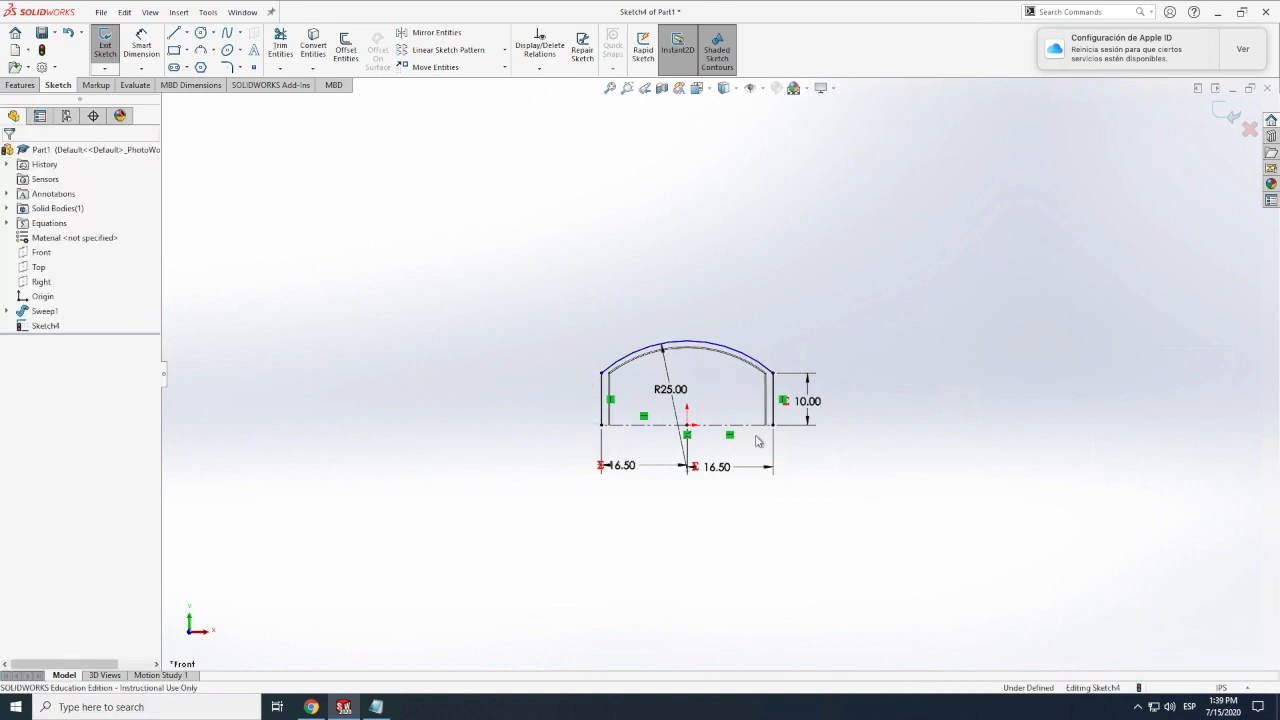
pyautogui.click(810, 430)
pyautogui.press('Delete')
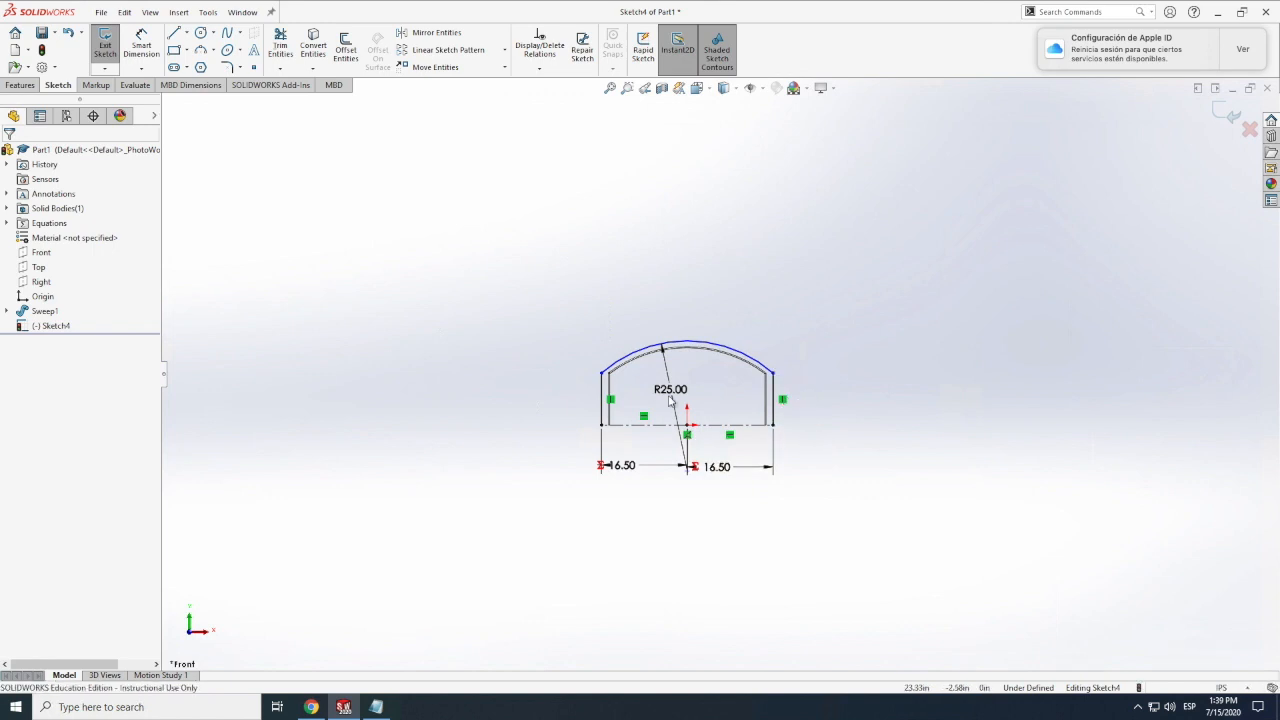
# Dimension the left vertical line's height with the equation ="hangar height"+1.
pyautogui.click(574, 402)
pyautogui.press('Escape')
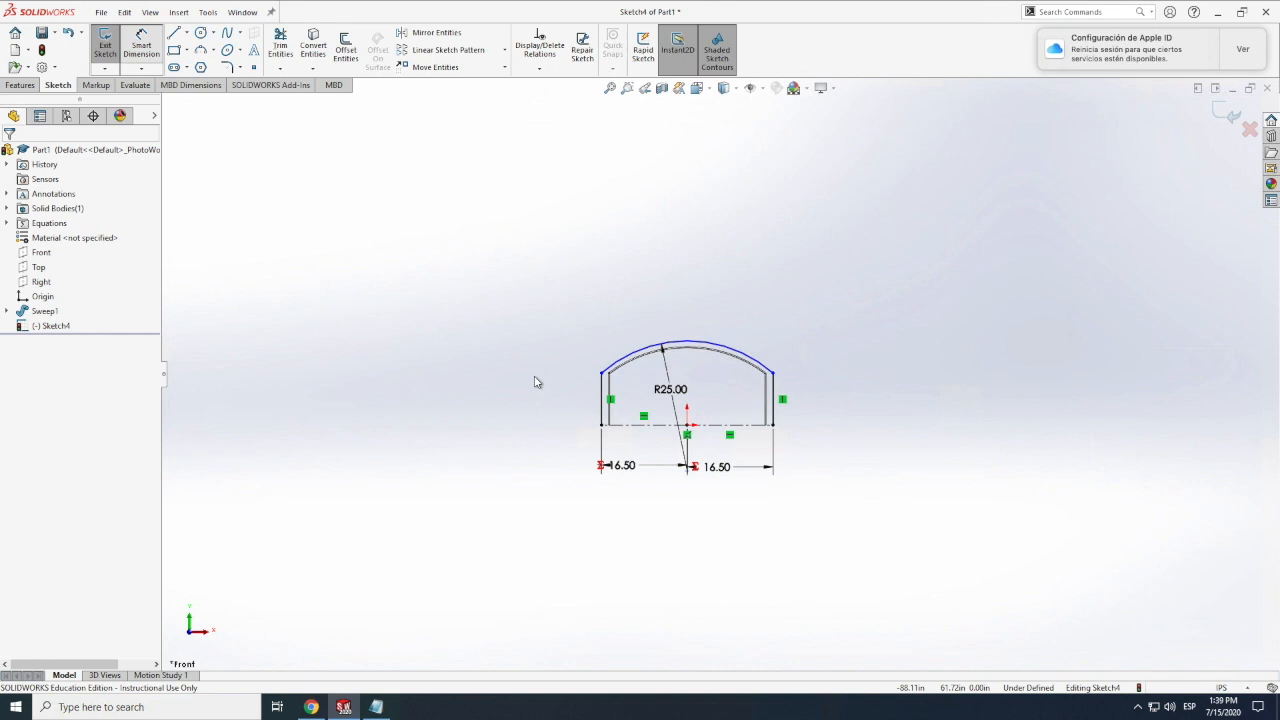
pyautogui.click(600, 400)
pyautogui.click(582, 395)
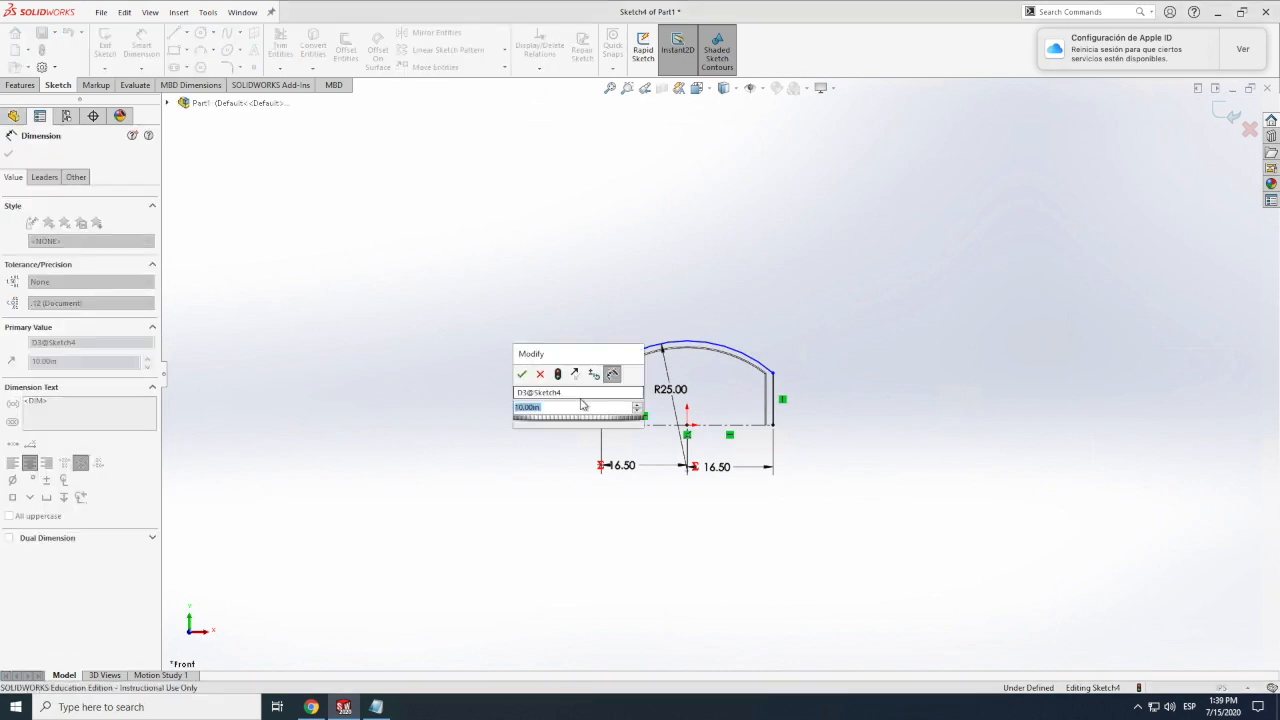
pyautogui.write('=han')
pyautogui.click(574, 422)
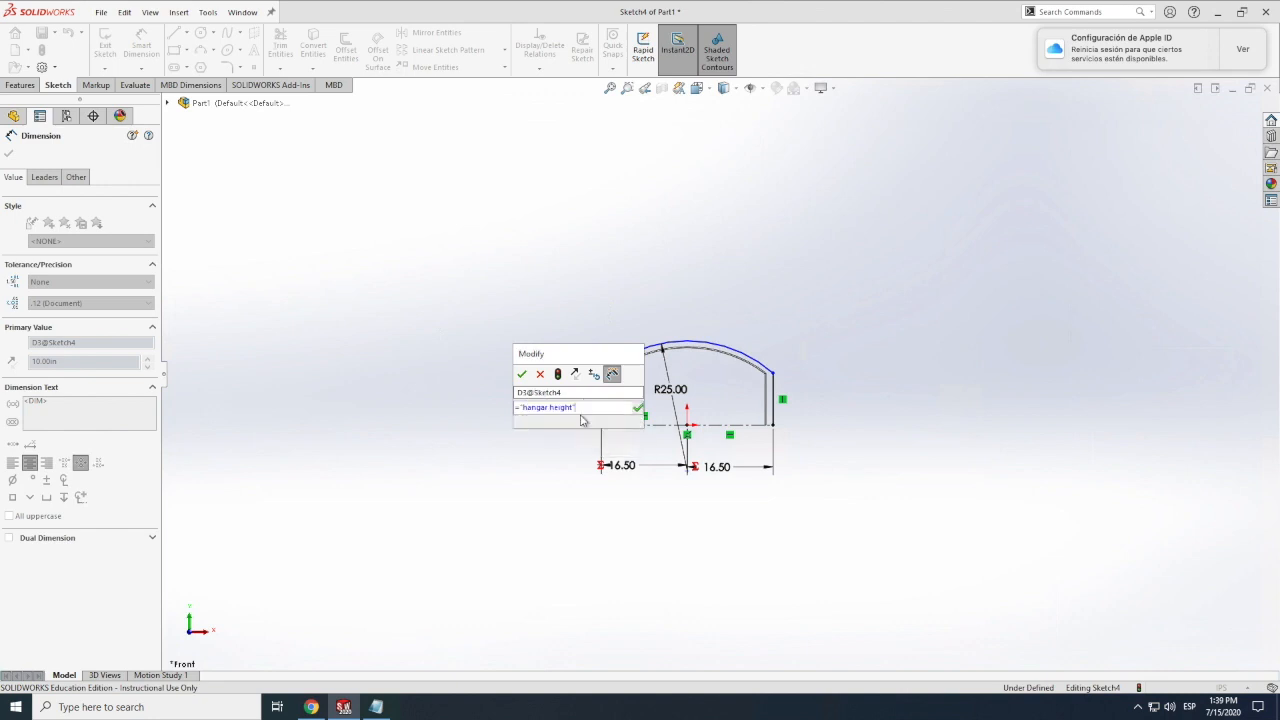
pyautogui.write('+1')
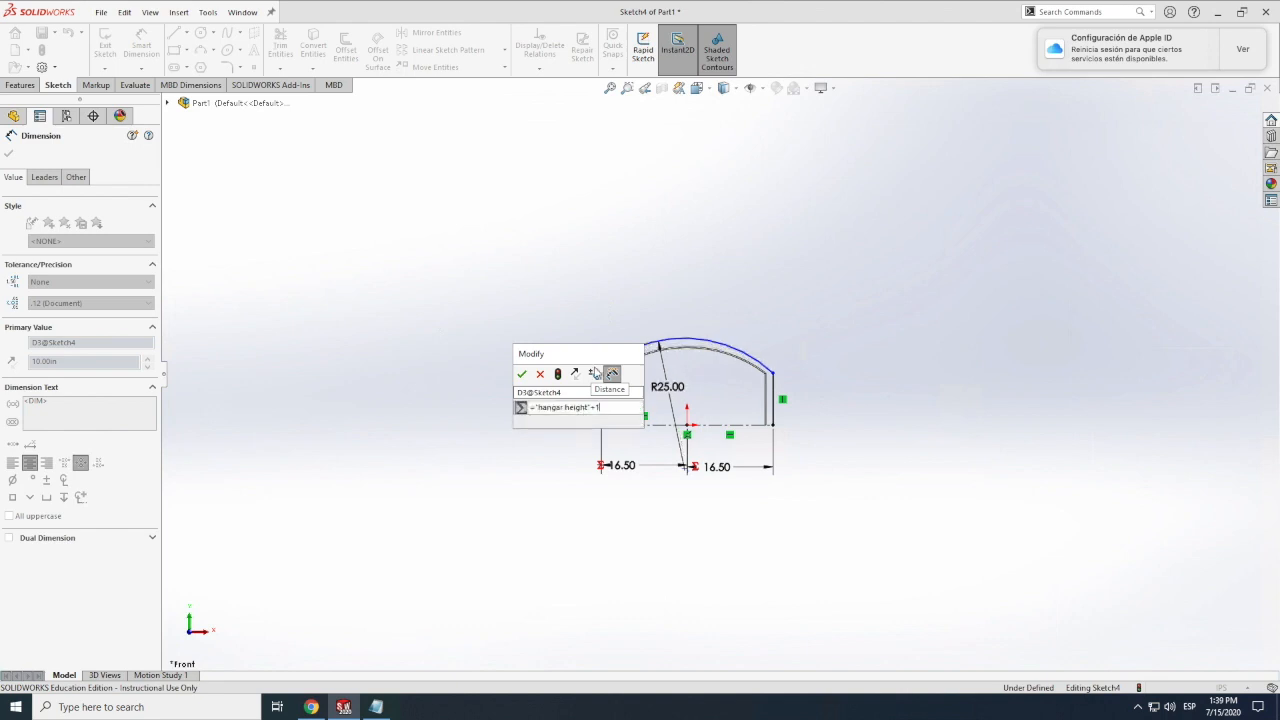
pyautogui.moveTo(593, 359); pyautogui.dragTo(466, 371)
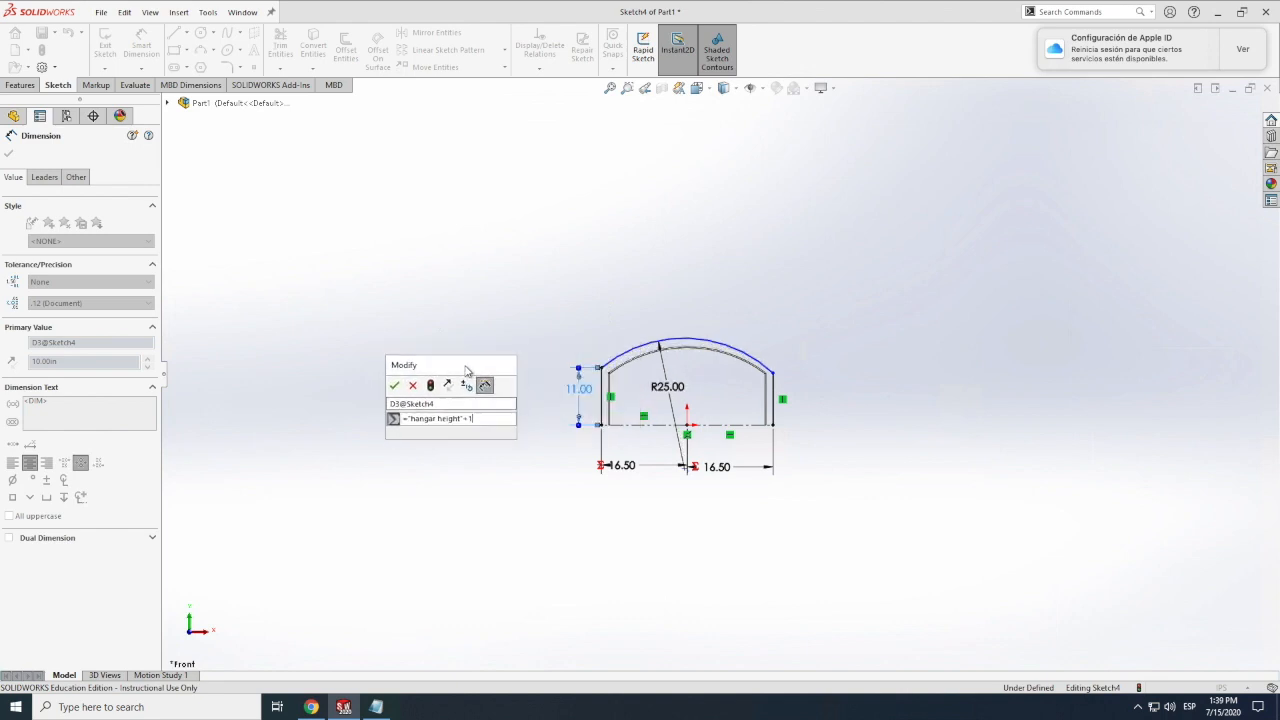
pyautogui.click(397, 388)
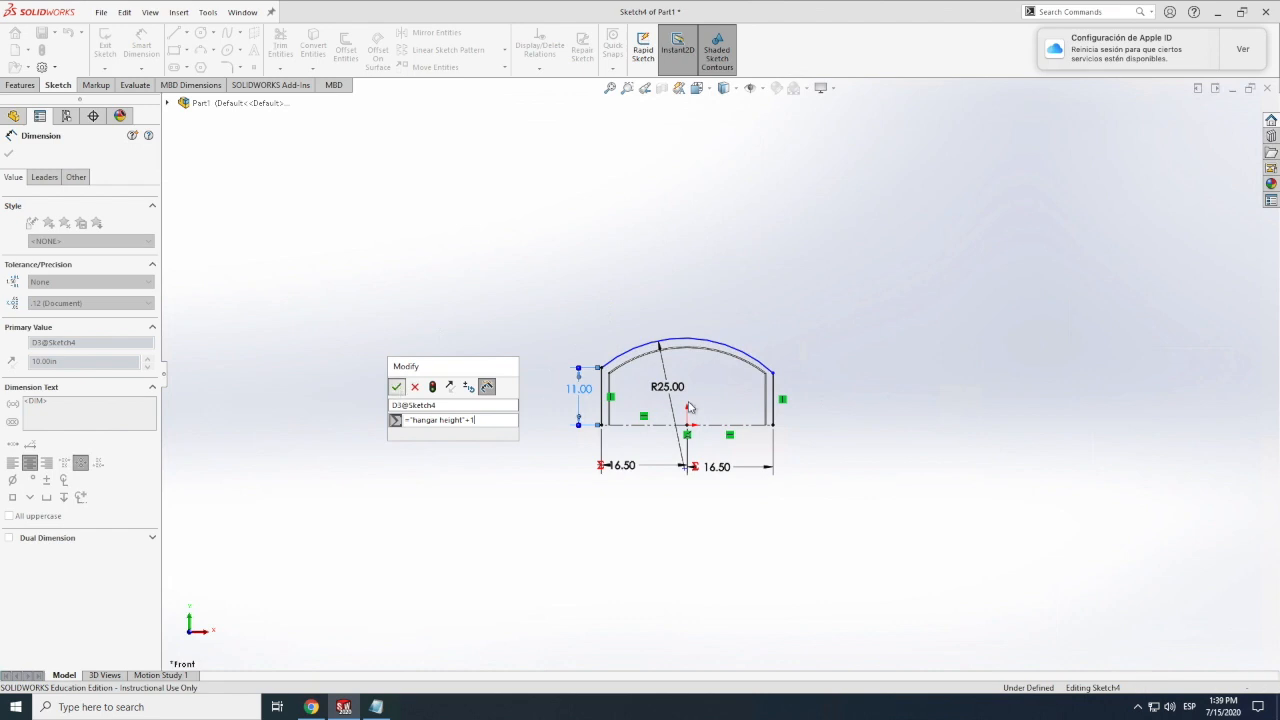
# Dimension the right vertical line's height with the equation ="hangar height"+1.
pyautogui.click(800, 405)
pyautogui.click(818, 398)
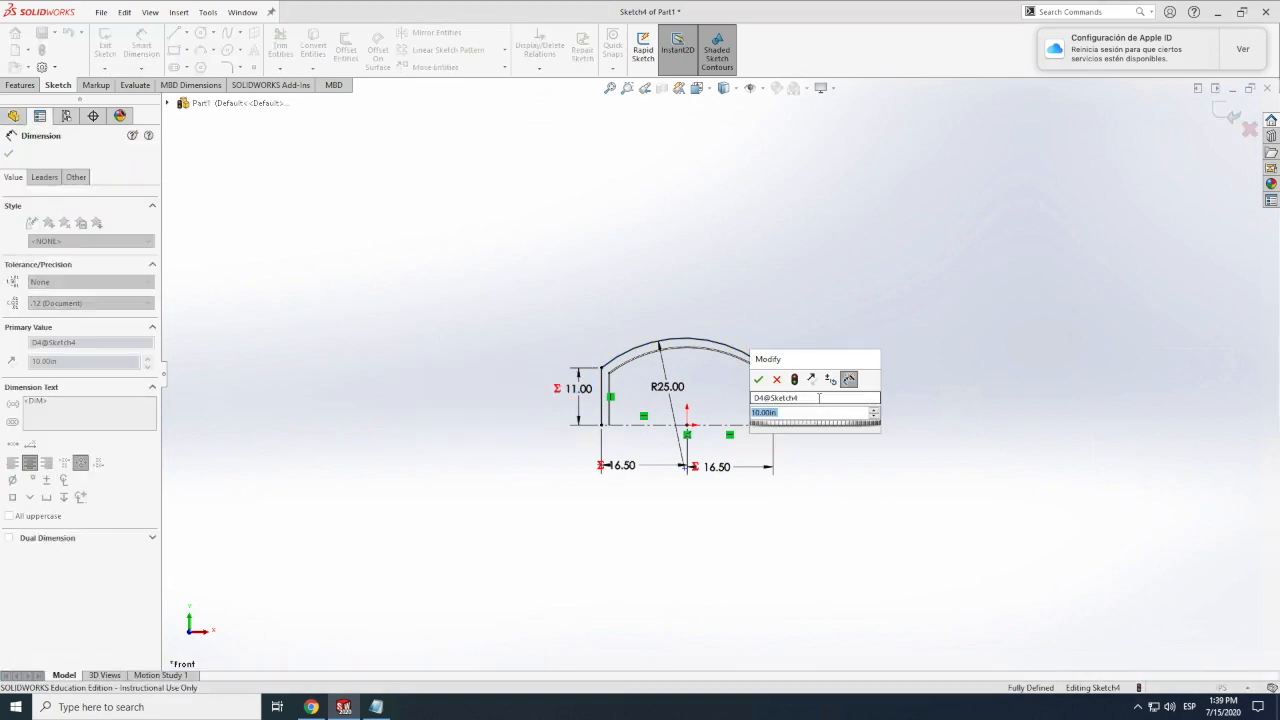
pyautogui.write('=hang')
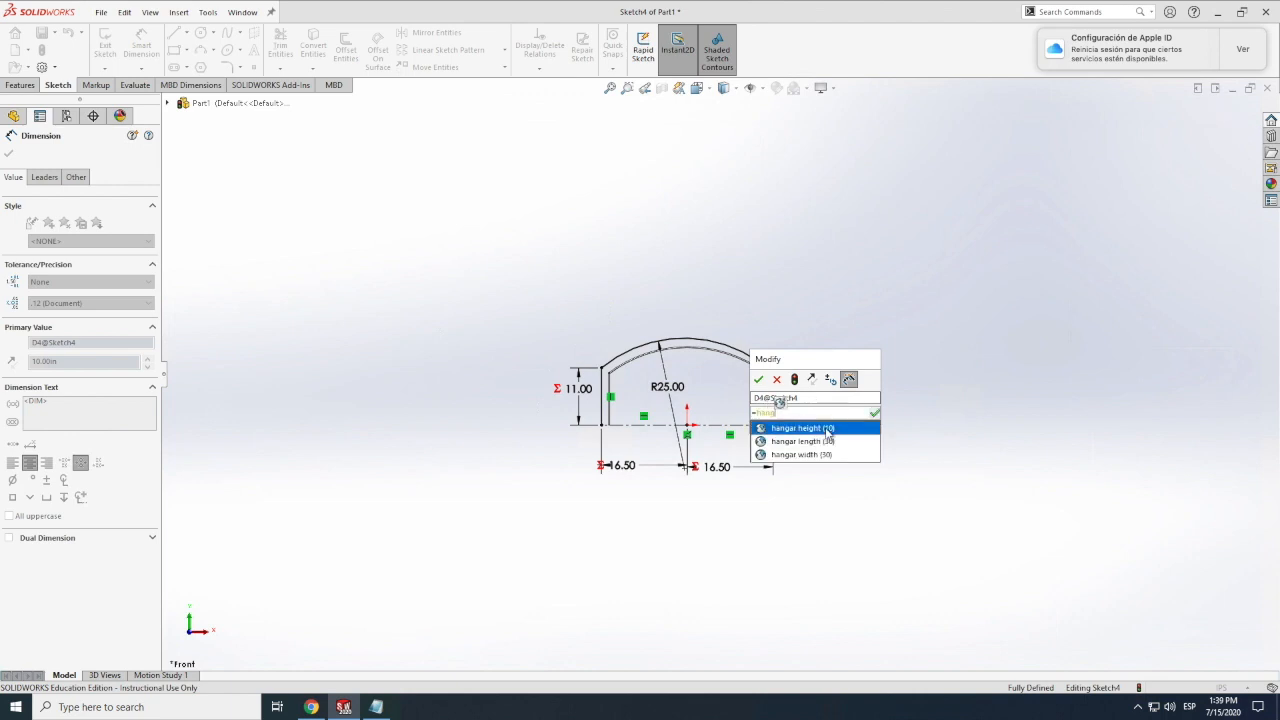
pyautogui.click(833, 428)
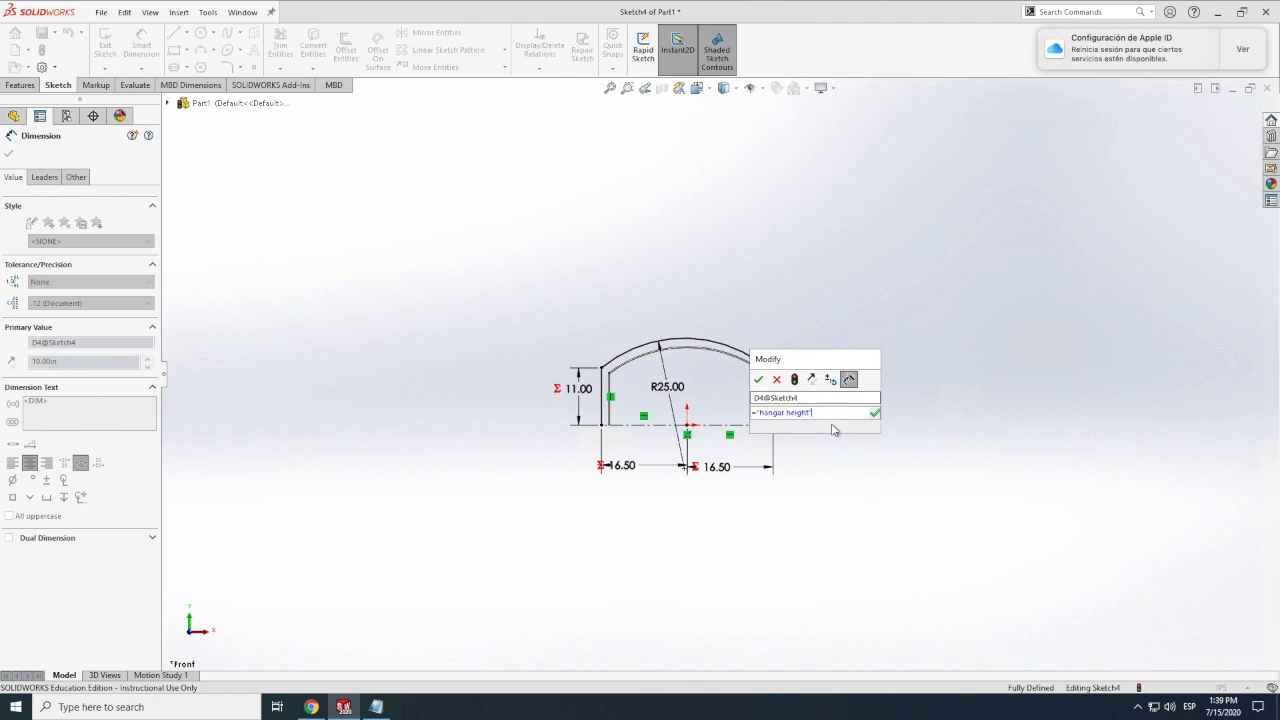
pyautogui.write('-1')
pyautogui.click(759, 380)
# Set the outer arc's radius to 24.5 in.
pyautogui.doubleClick(683, 389)
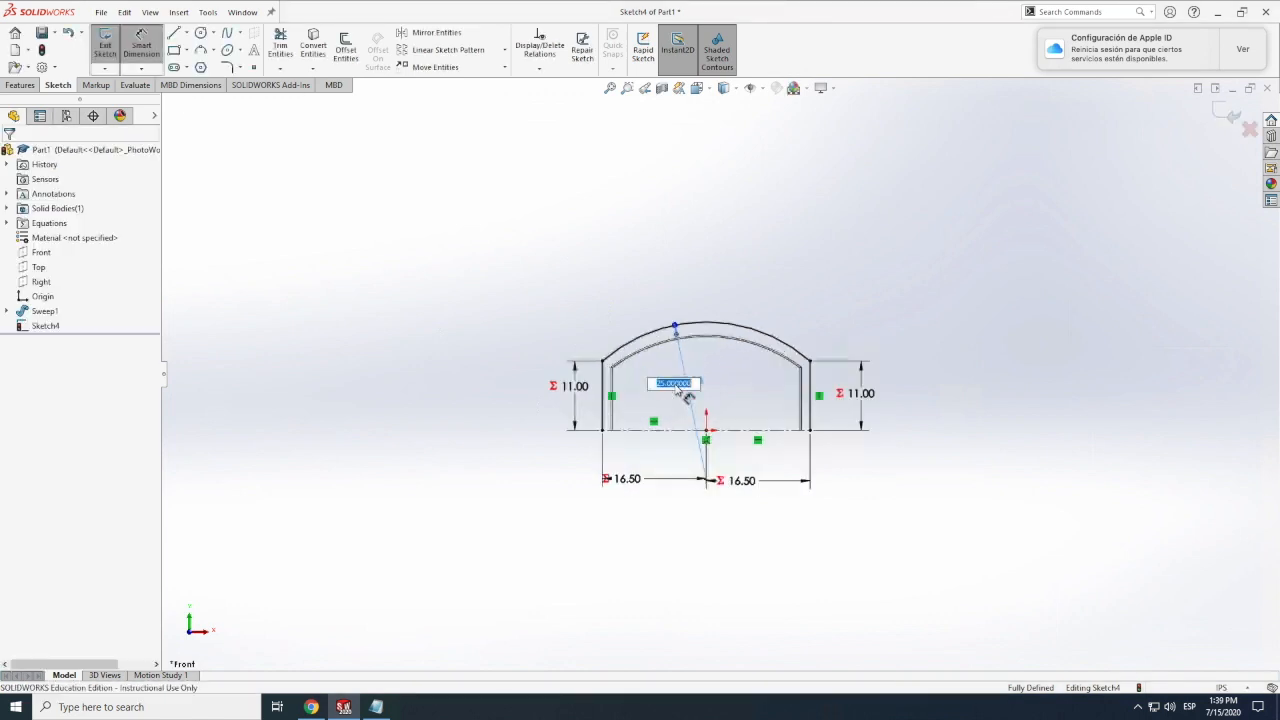
pyautogui.scroll(-1, 683, 393)
pyautogui.scroll(1, 678, 388)
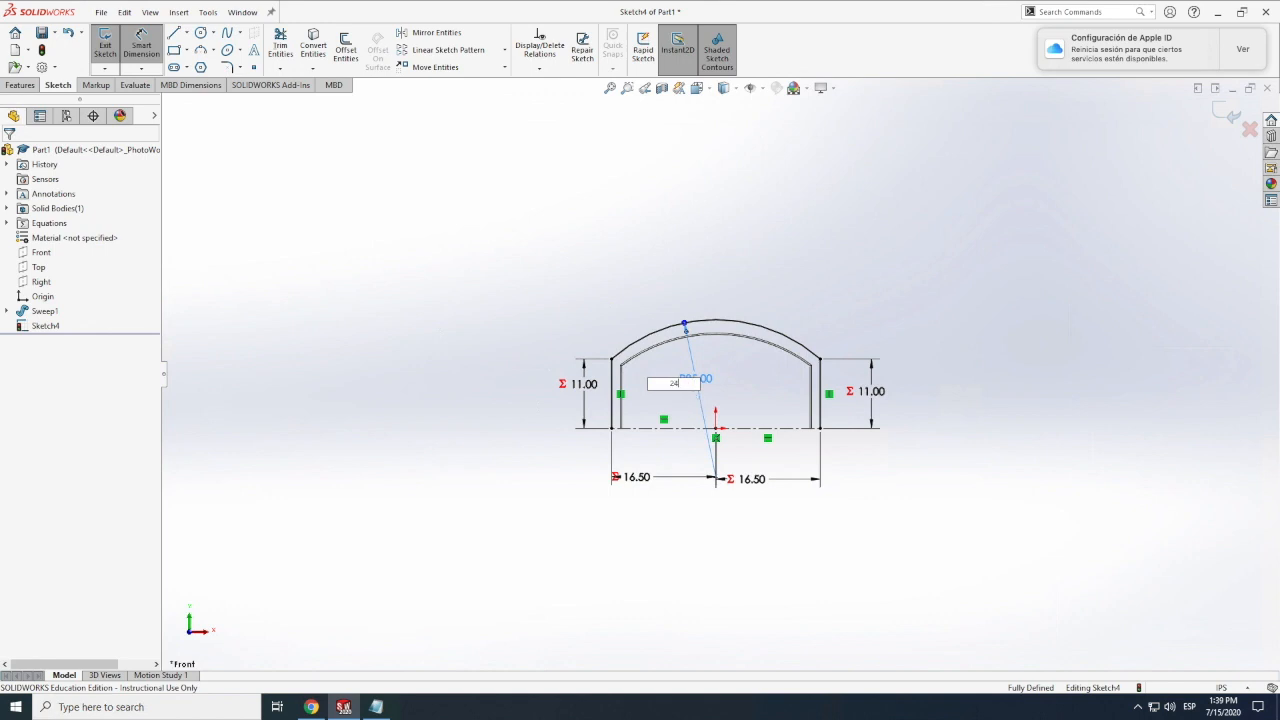
pyautogui.write('24.5')
pyautogui.press('Return')
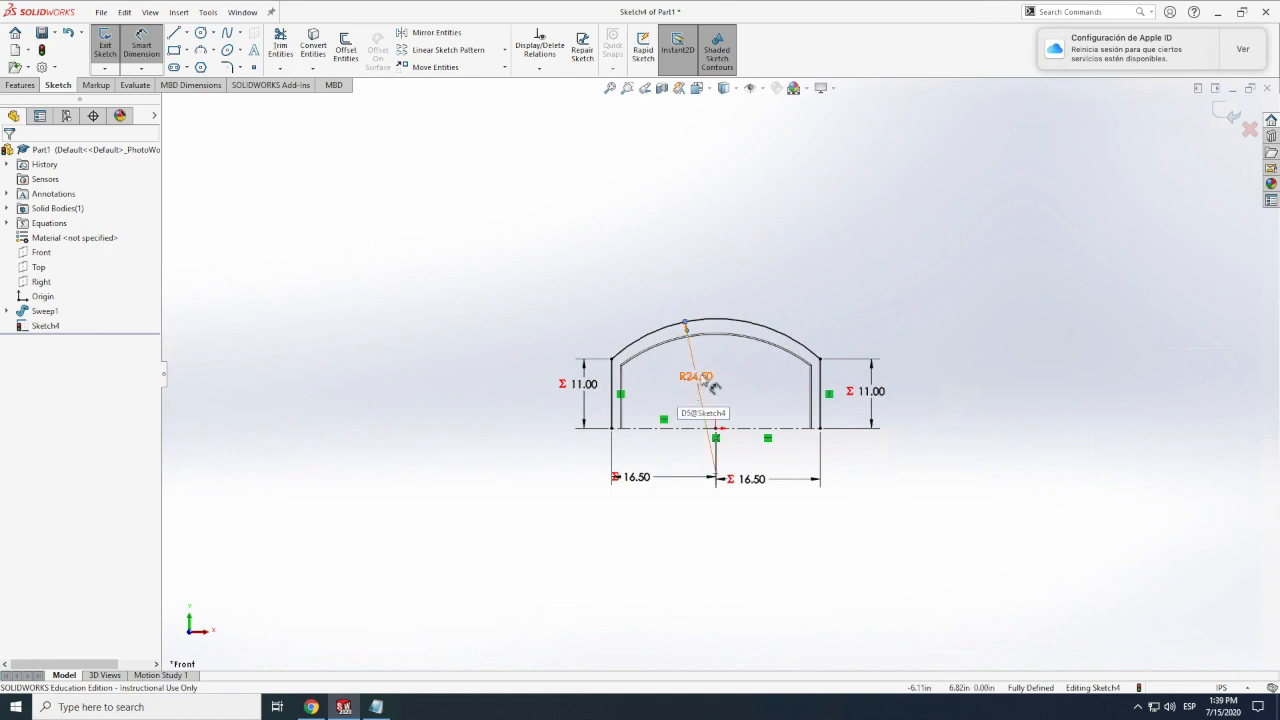
# Set the outer arc's radius to 26 in and finish the outer profile sketch.
pyautogui.click(700, 377)
pyautogui.write('2')
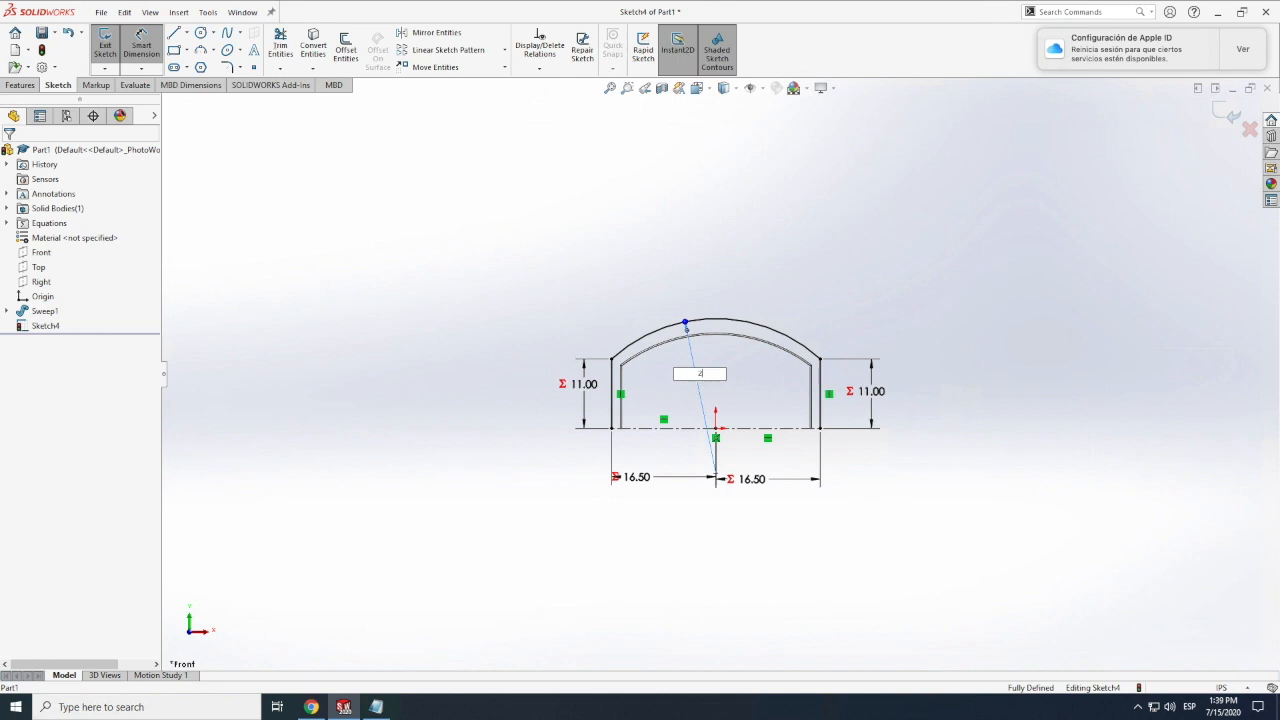
pyautogui.write('6')
pyautogui.press('Return')
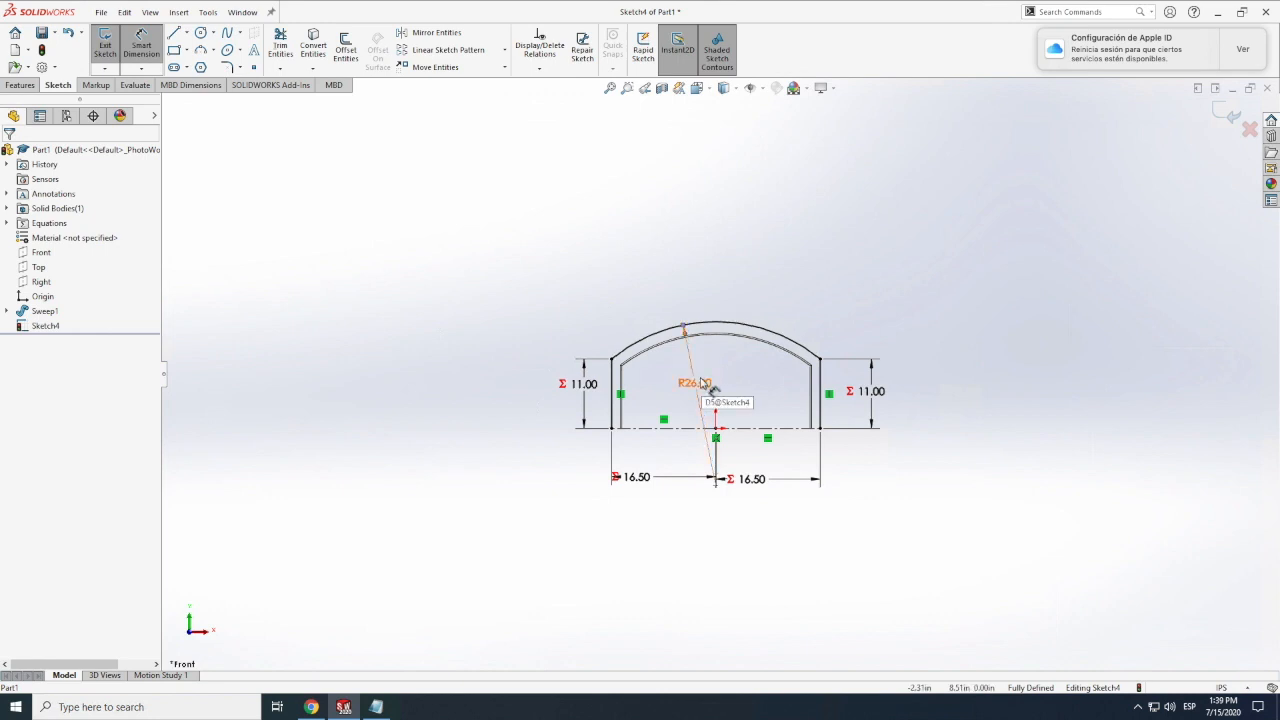
pyautogui.click(105, 45)
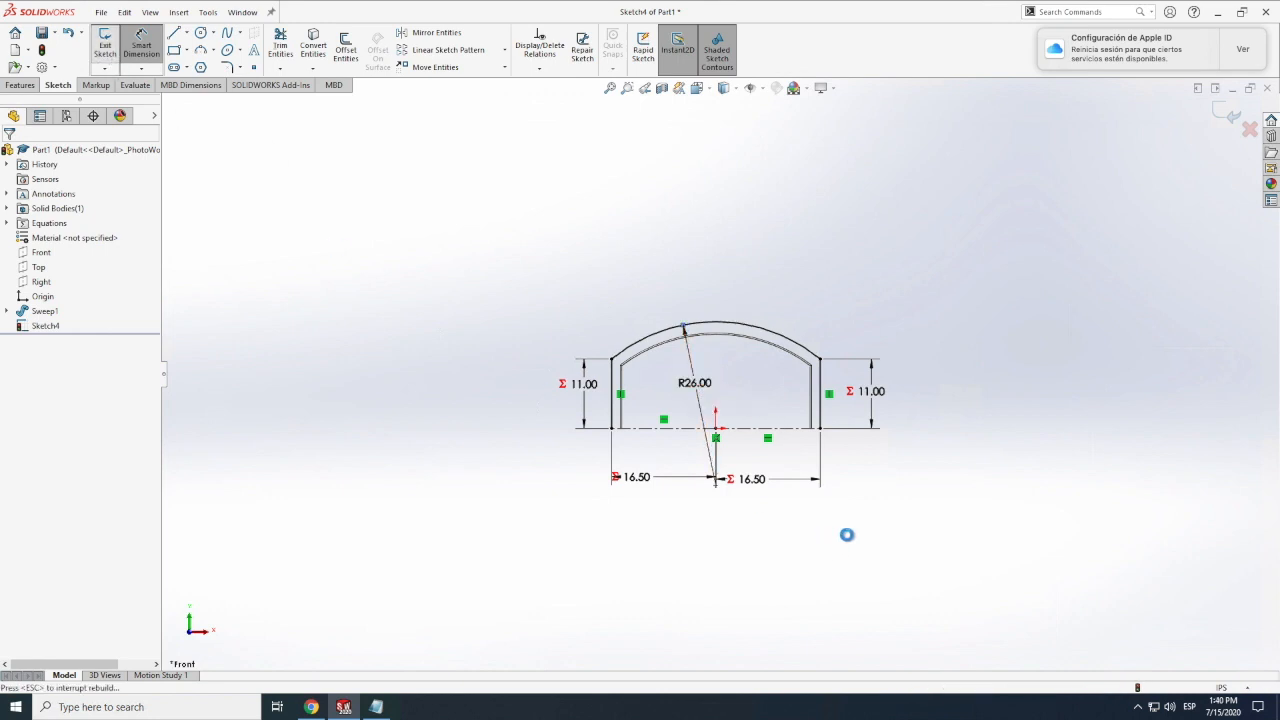
pyautogui.click(948, 496)
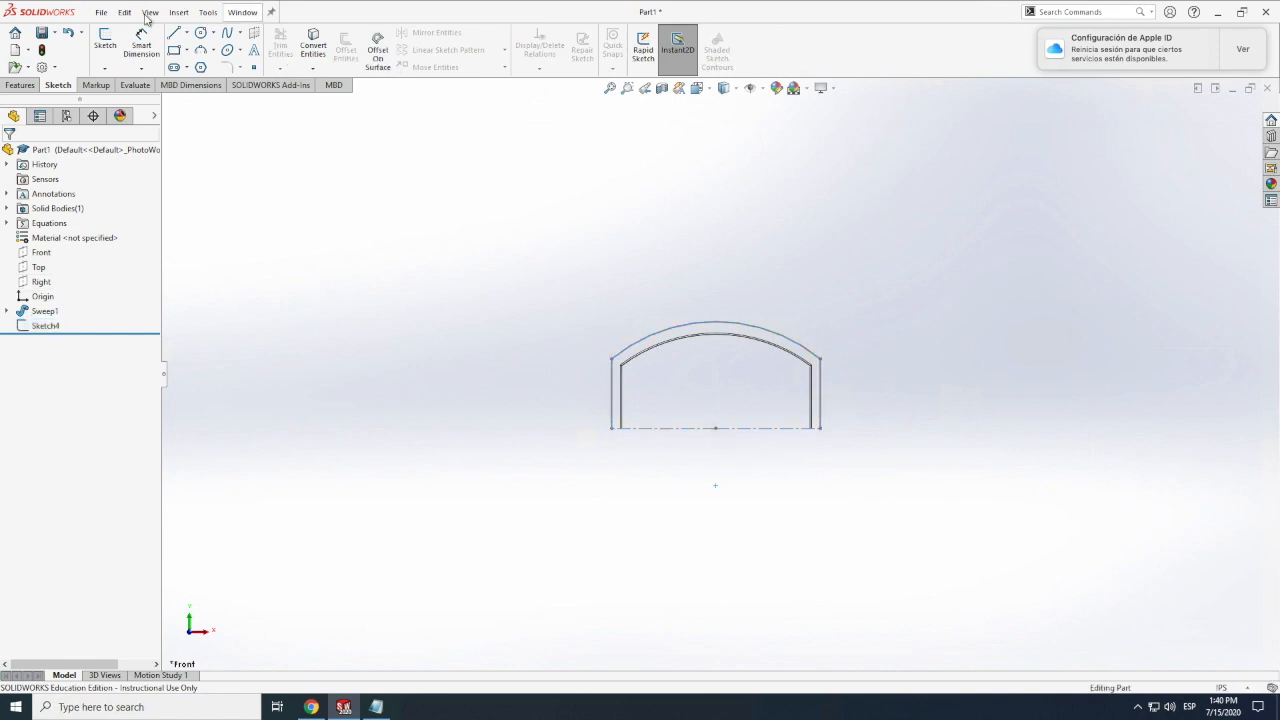
# Sketch a circle about 1.26 in in diameter on the Top plane, centred on the lower endpoint of the outer profile's left vertical line.
pyautogui.click(150, 14)
pyautogui.moveTo(175, 90)
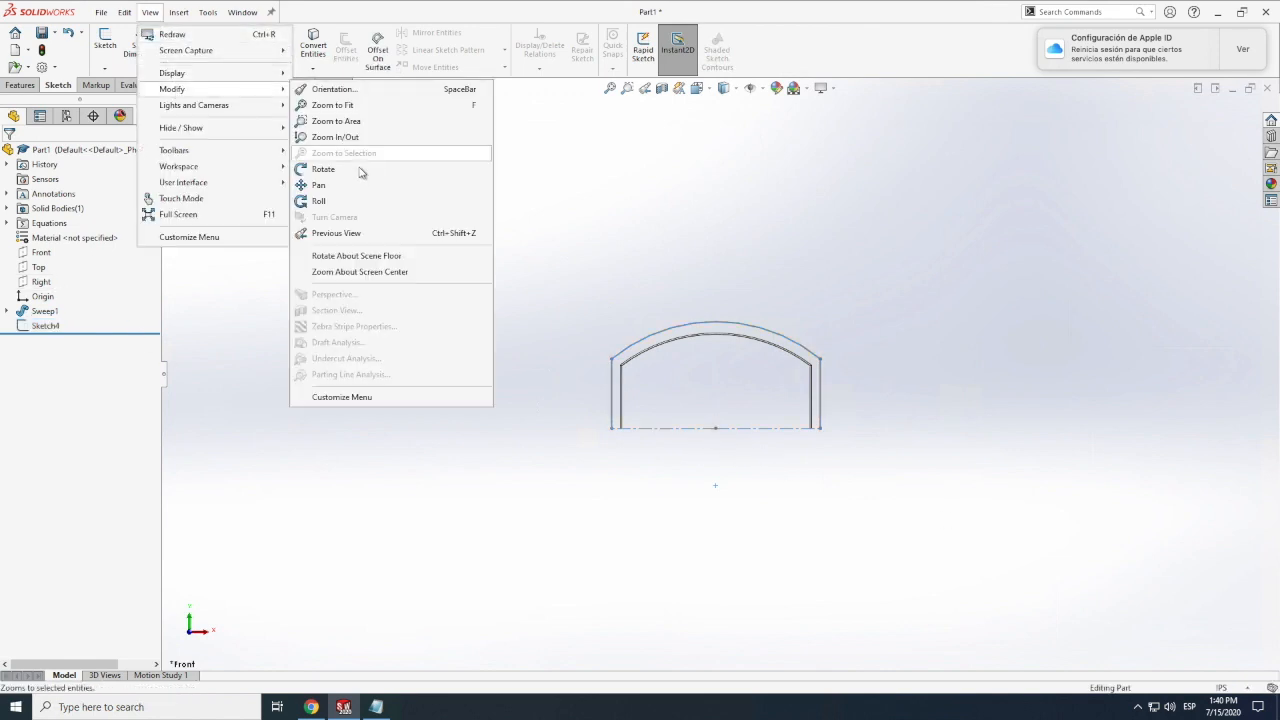
pyautogui.click(362, 172)
pyautogui.moveTo(861, 487)
pyautogui.mouseDown()
pyautogui.moveTo(849, 529)
pyautogui.moveTo(654, 346)
pyautogui.moveTo(674, 382)
pyautogui.mouseUp()
pyautogui.scroll(-5, 674, 382)
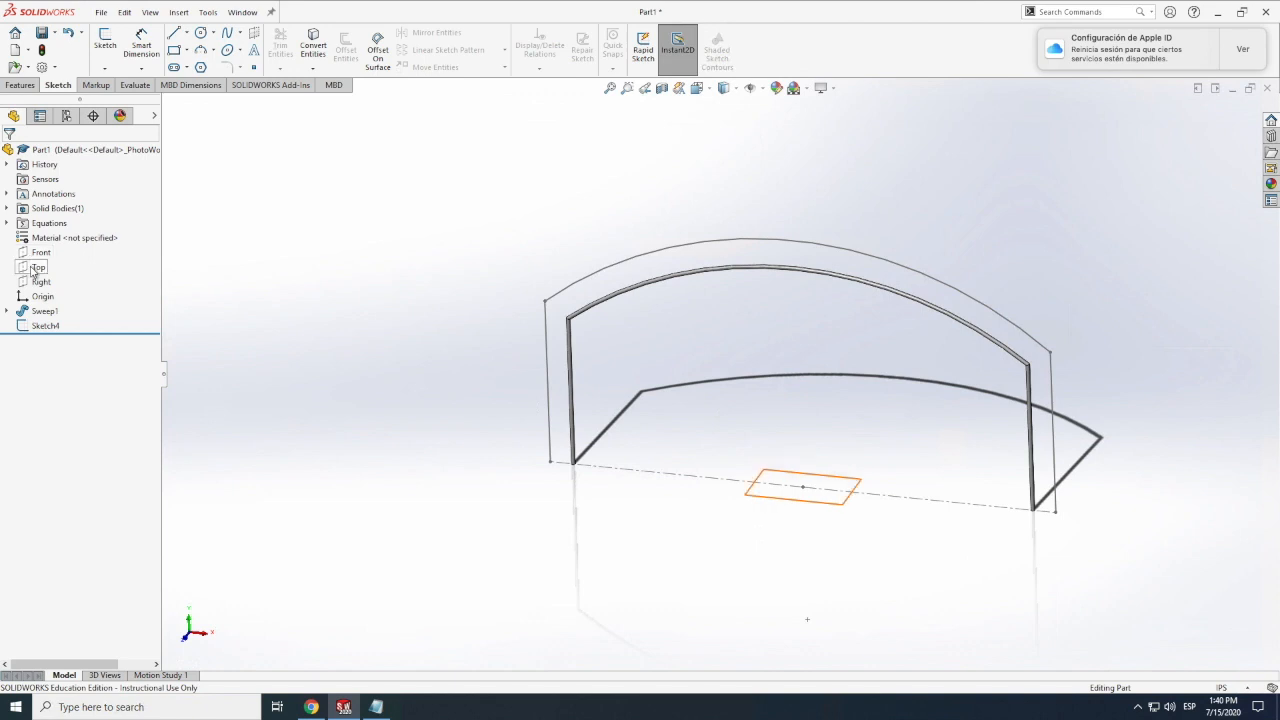
pyautogui.click(33, 268)
pyautogui.click(105, 42)
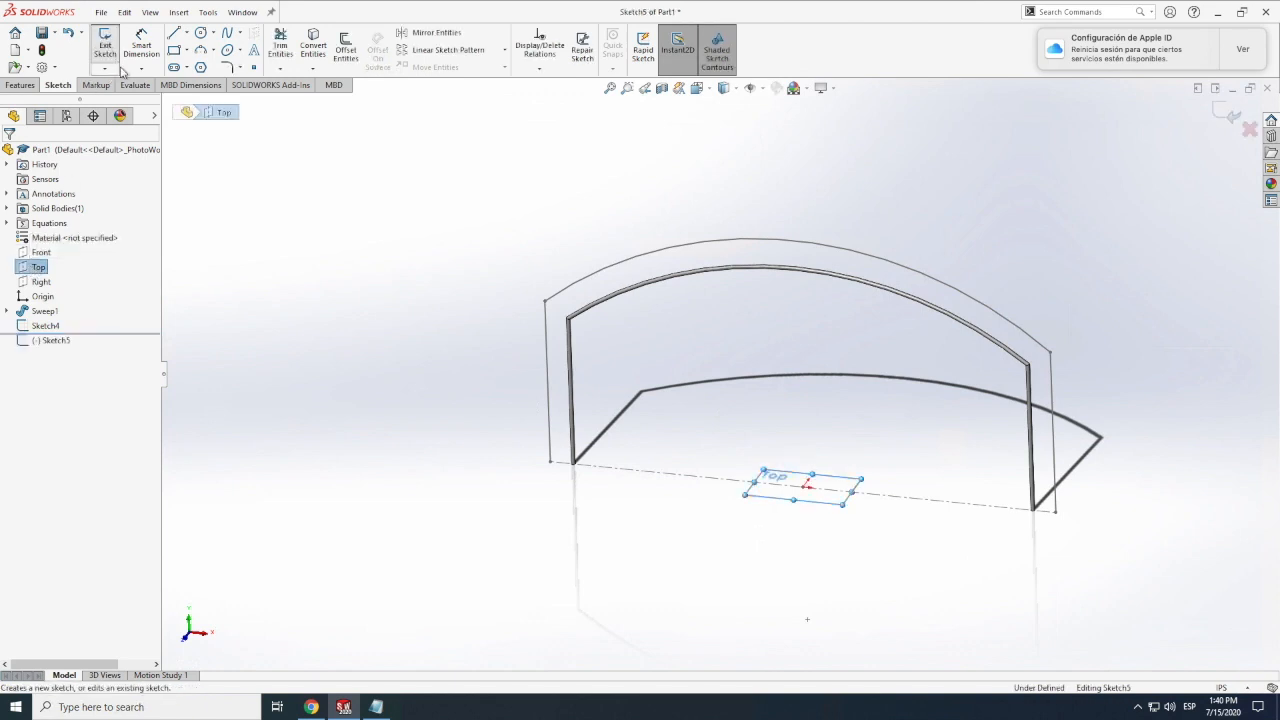
pyautogui.click(201, 33)
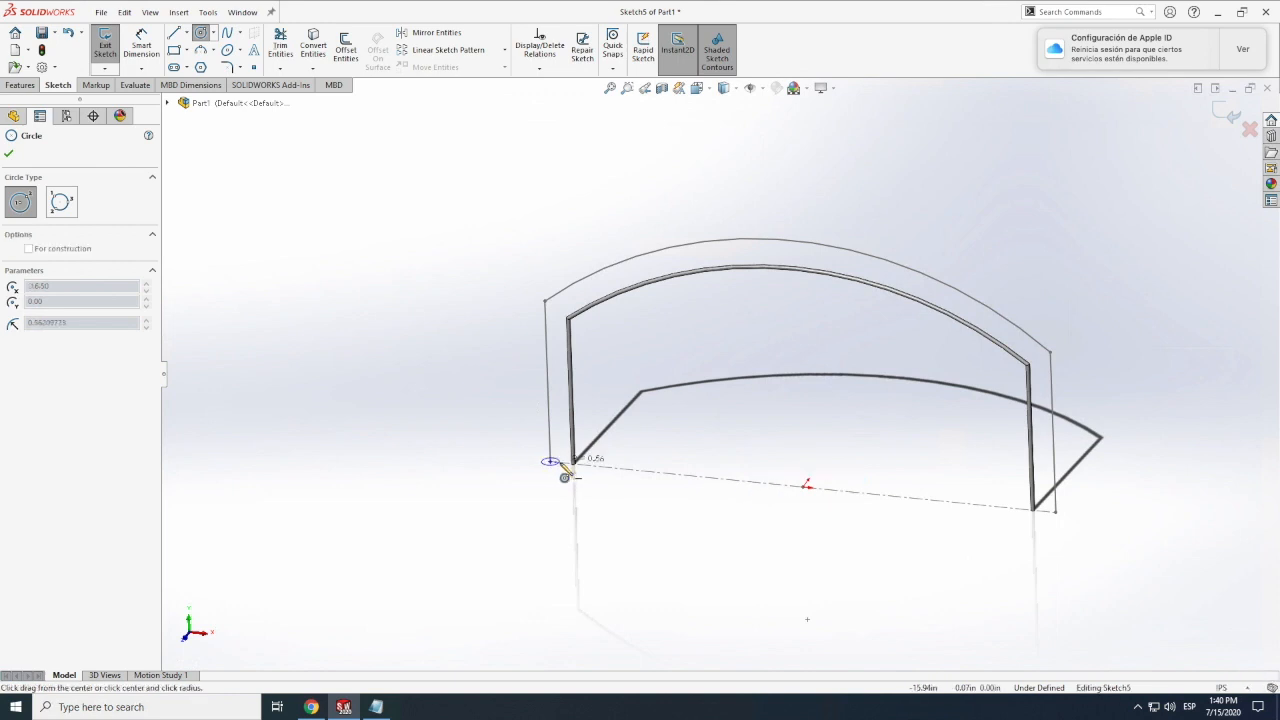
pyautogui.moveTo(549, 462); pyautogui.dragTo(550, 480)
# Dimension the circle's diameter with the equation ="cylinder dia" and finish the sketch.
pyautogui.click(150, 50)
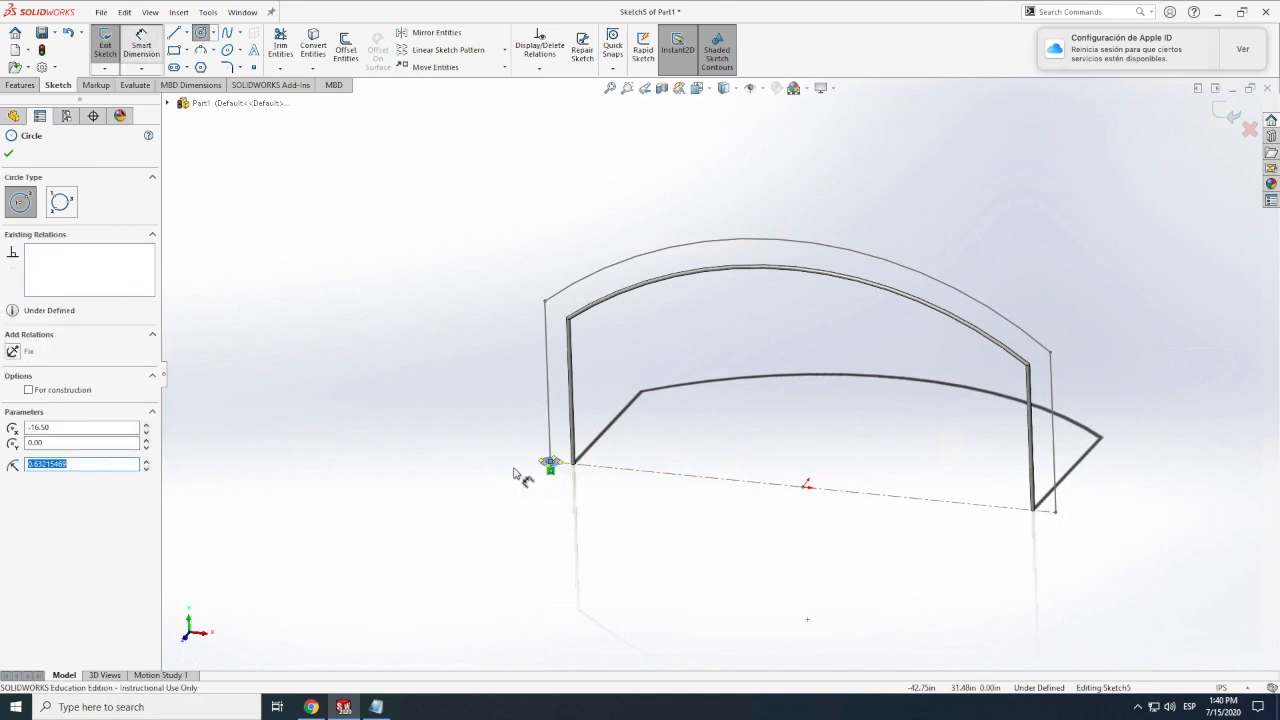
pyautogui.click(549, 465)
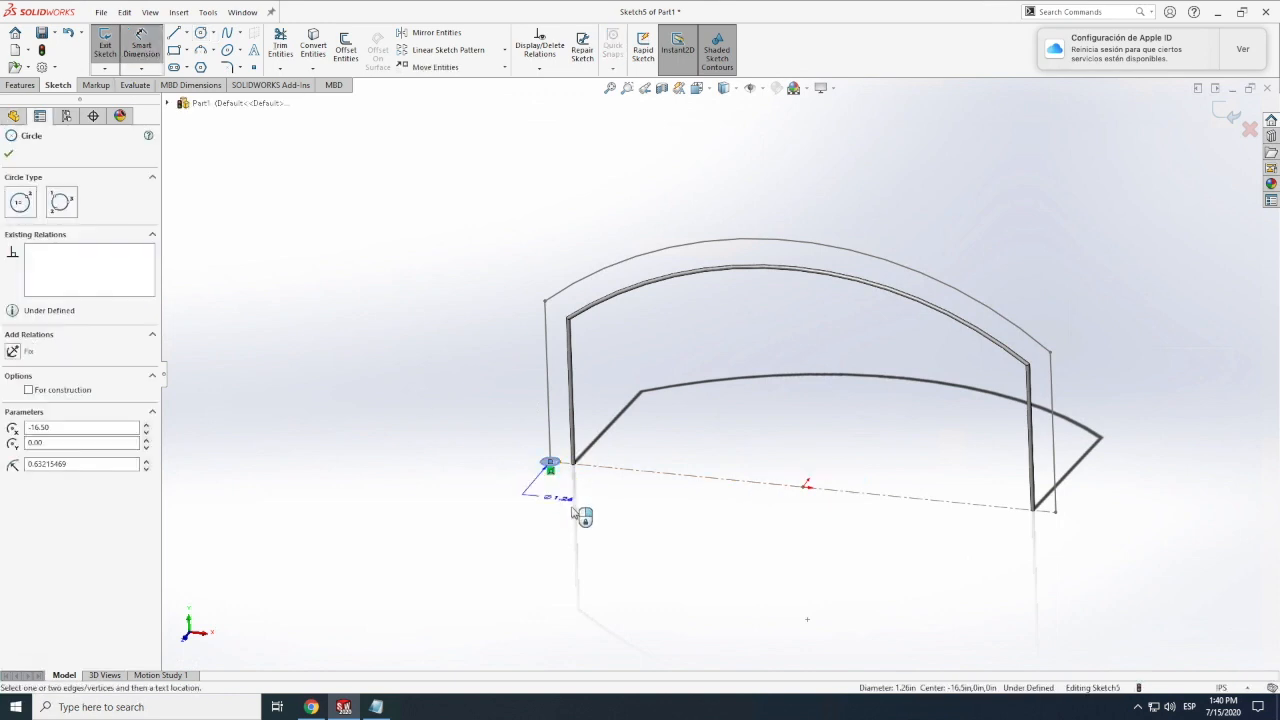
pyautogui.click(572, 509)
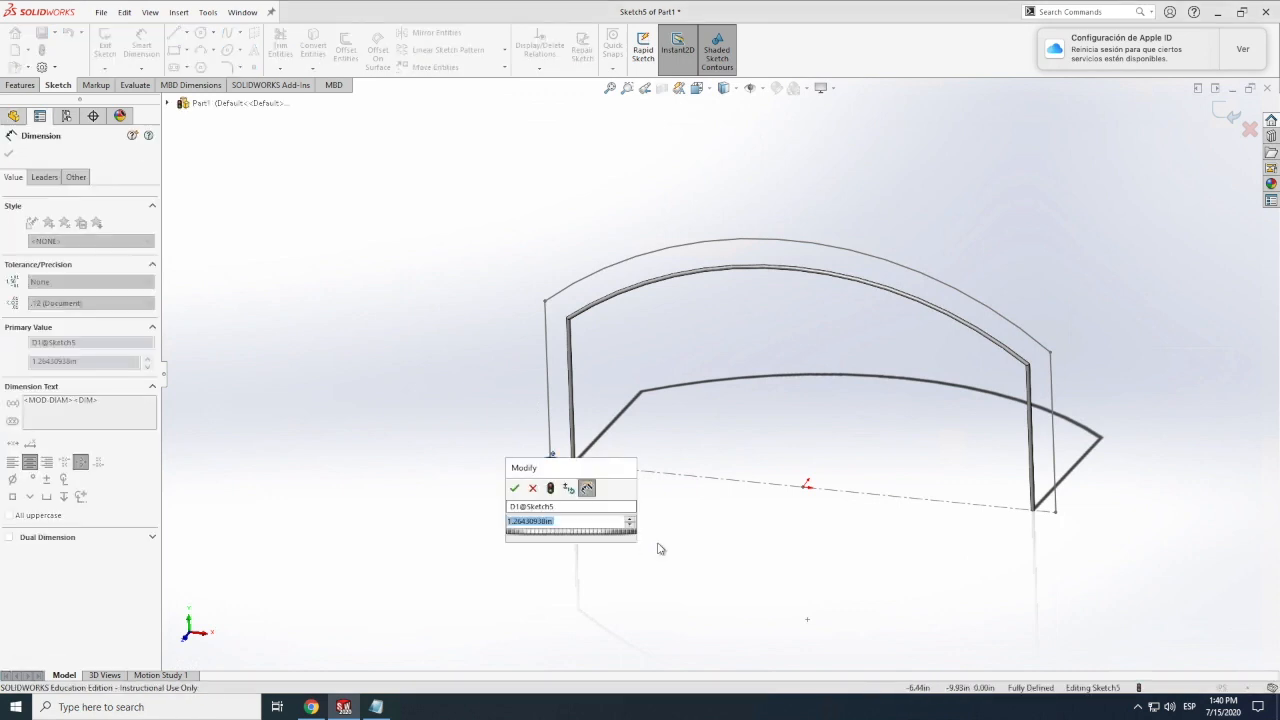
pyautogui.write('=')
pyautogui.moveTo(546, 548)
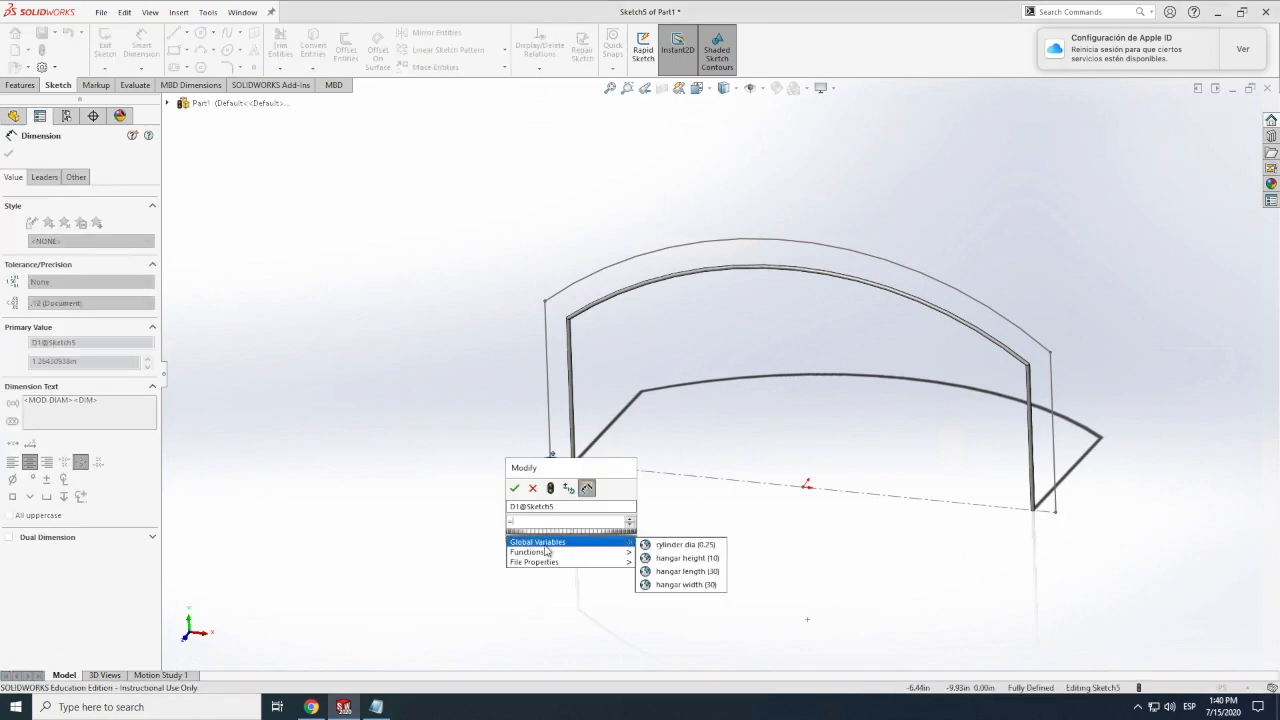
pyautogui.click(678, 545)
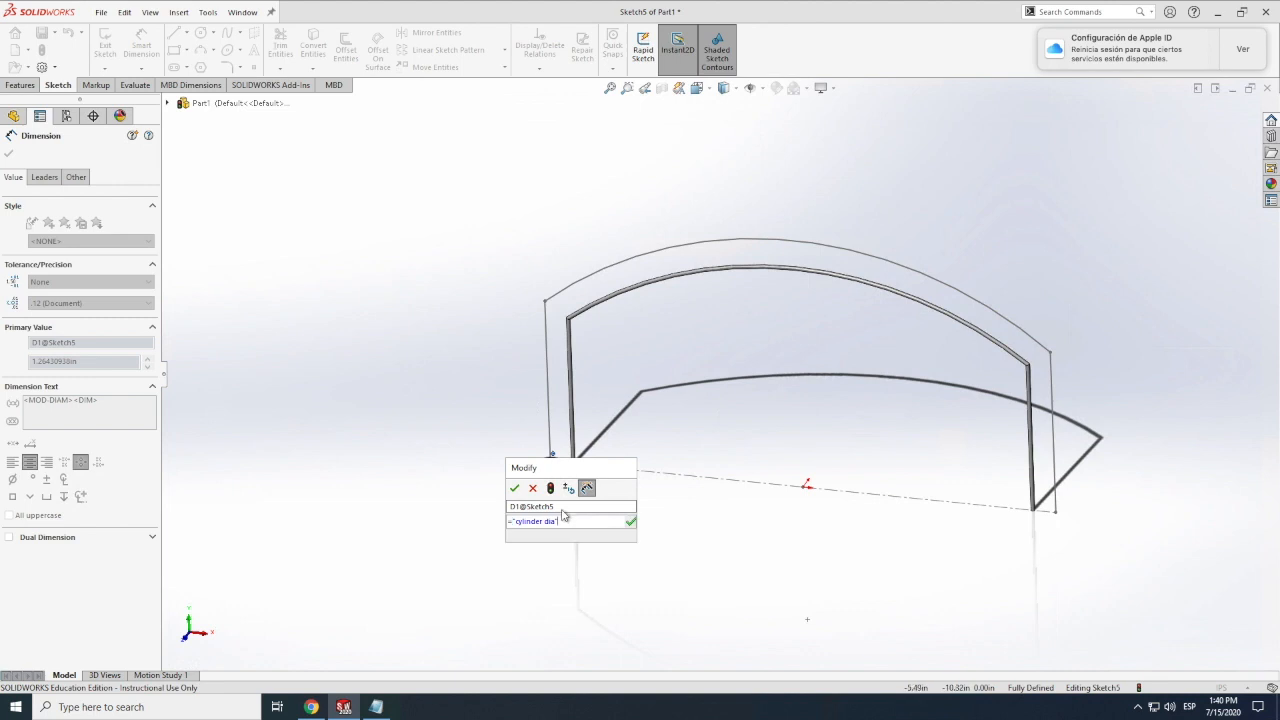
pyautogui.click(514, 489)
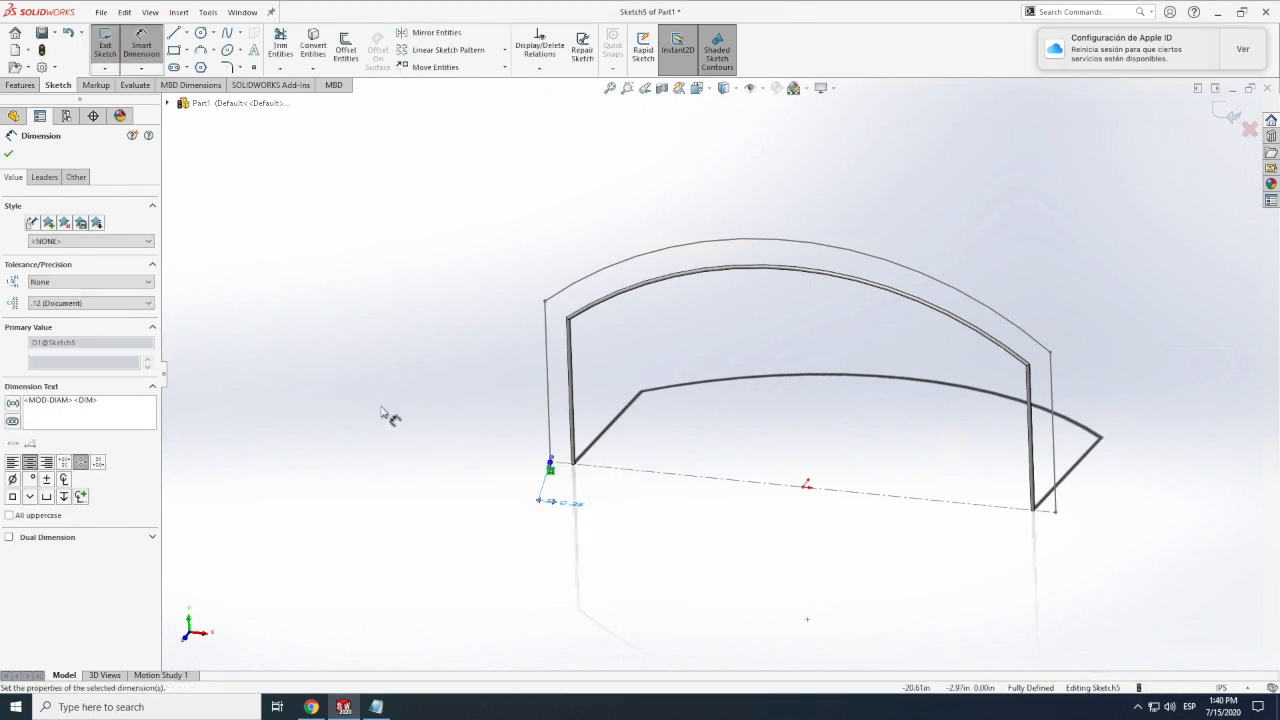
pyautogui.click(106, 45)
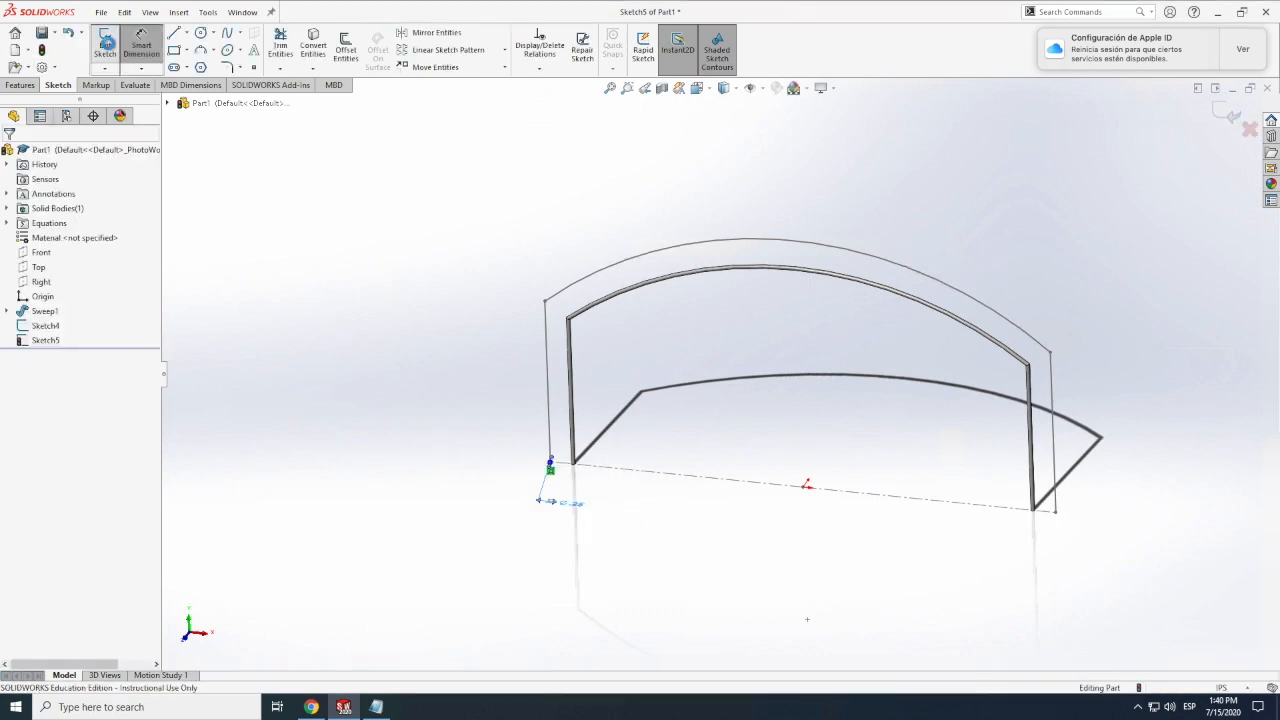
# Sweep the circle sketch along the outer arched profile to create the second tube frame.
pyautogui.click(20, 85)
pyautogui.click(210, 33)
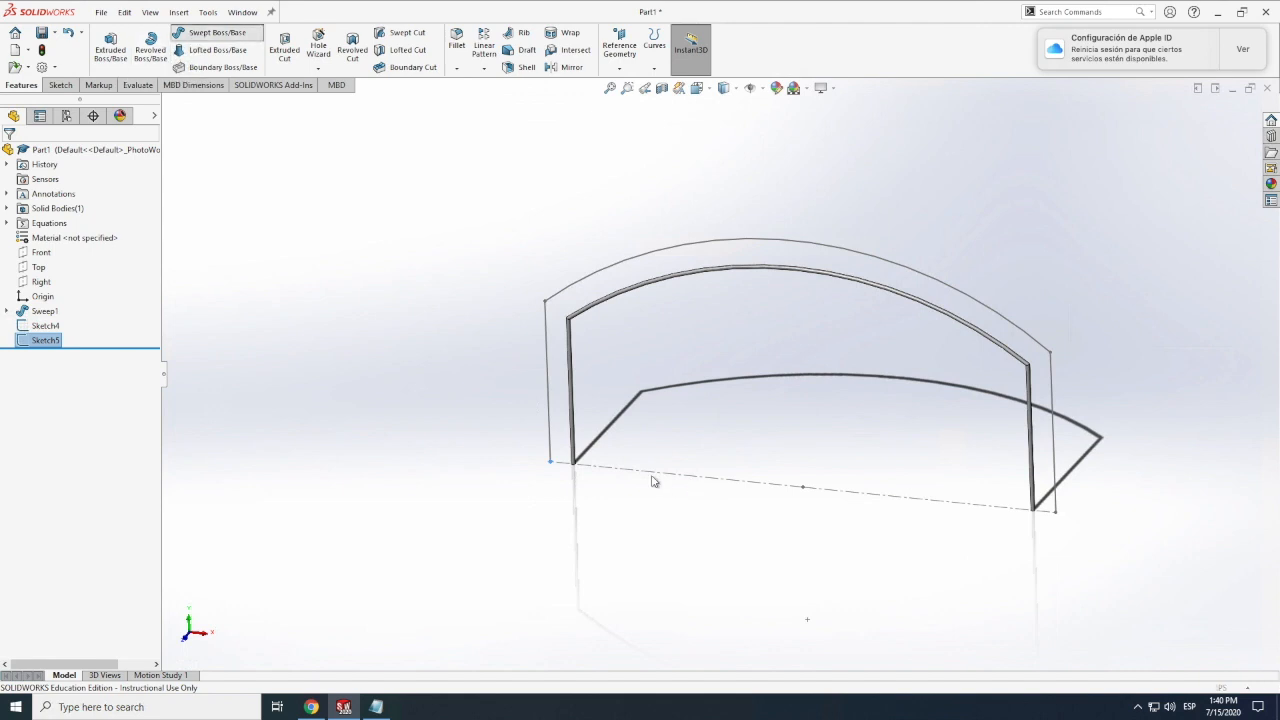
pyautogui.click(551, 418)
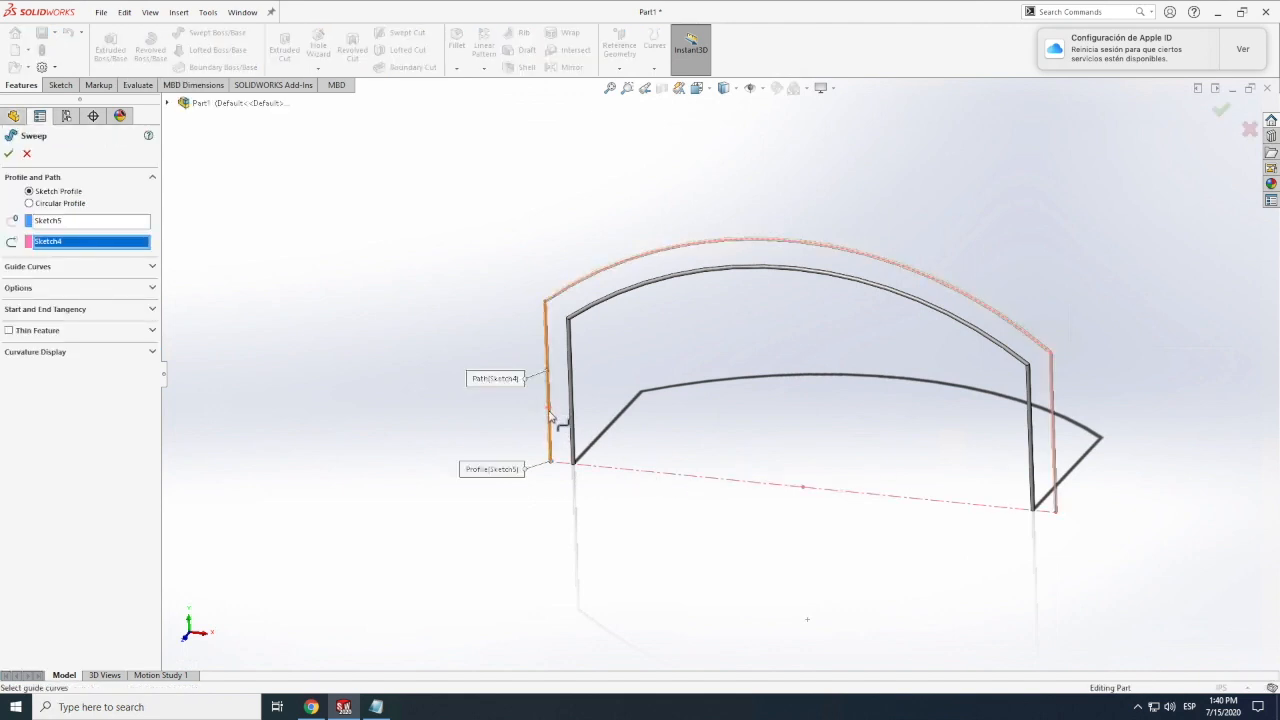
pyautogui.click(9, 154)
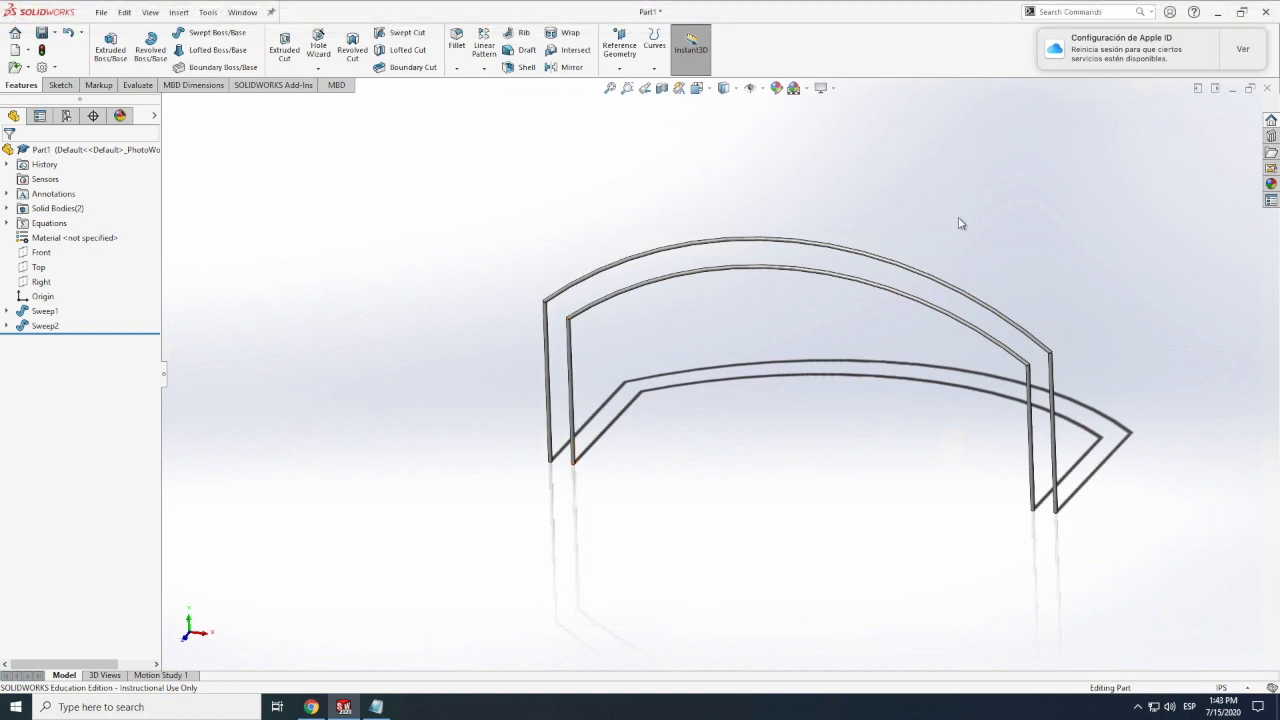
# Examine the two swept tube frames from an angle and from the front.
pyautogui.click(150, 12)
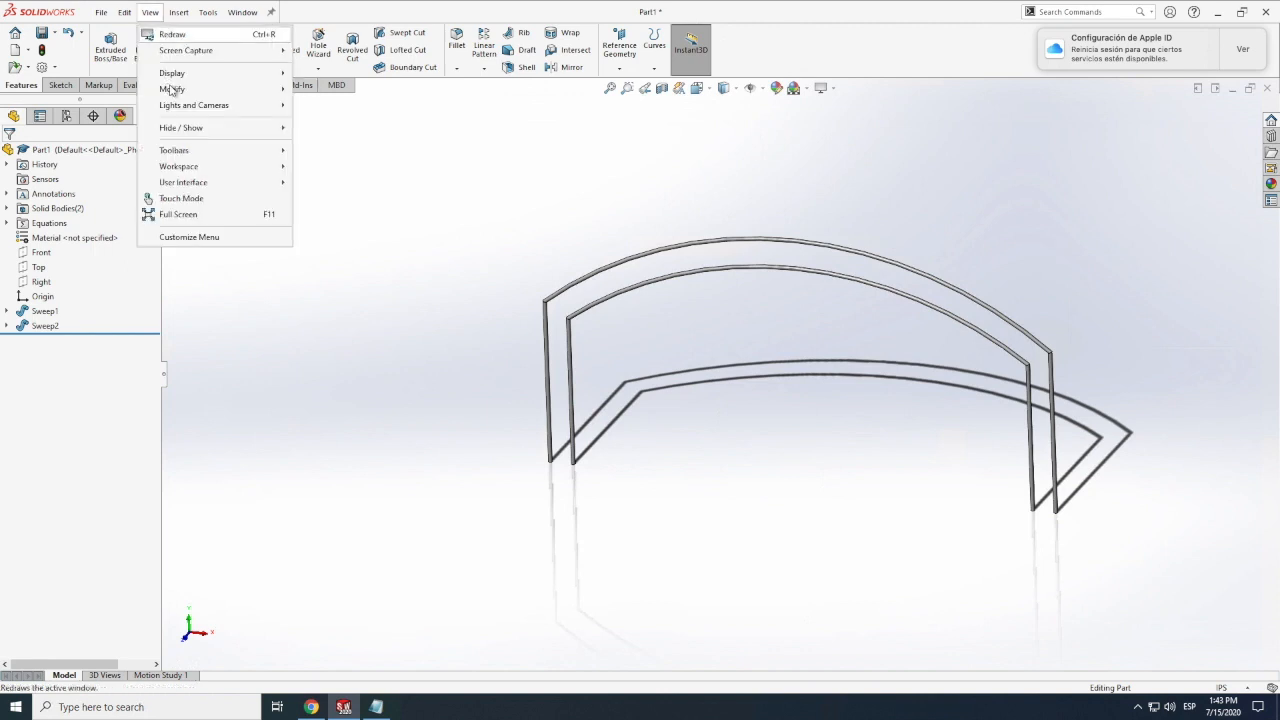
pyautogui.moveTo(172, 89)
pyautogui.click(310, 166)
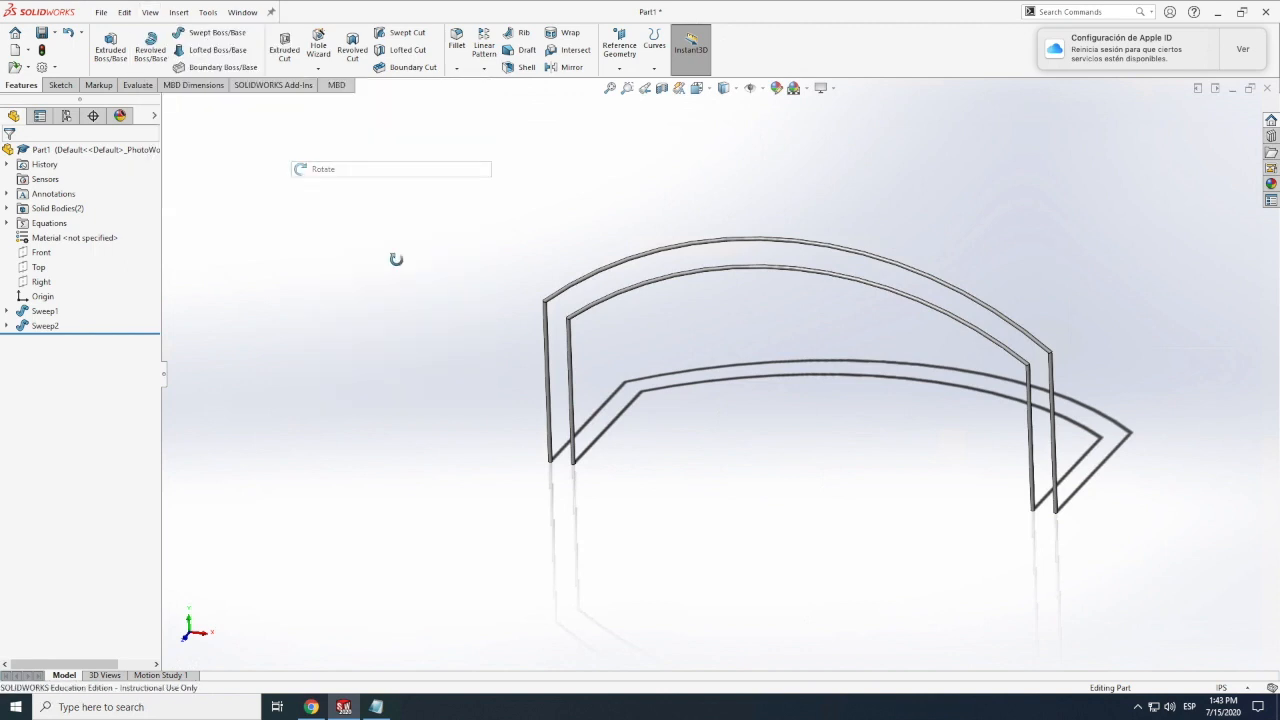
pyautogui.moveTo(768, 460)
pyautogui.mouseDown()
pyautogui.moveTo(786, 466)
pyautogui.moveTo(756, 460)
pyautogui.moveTo(764, 469)
pyautogui.mouseUp()
pyautogui.press('space')
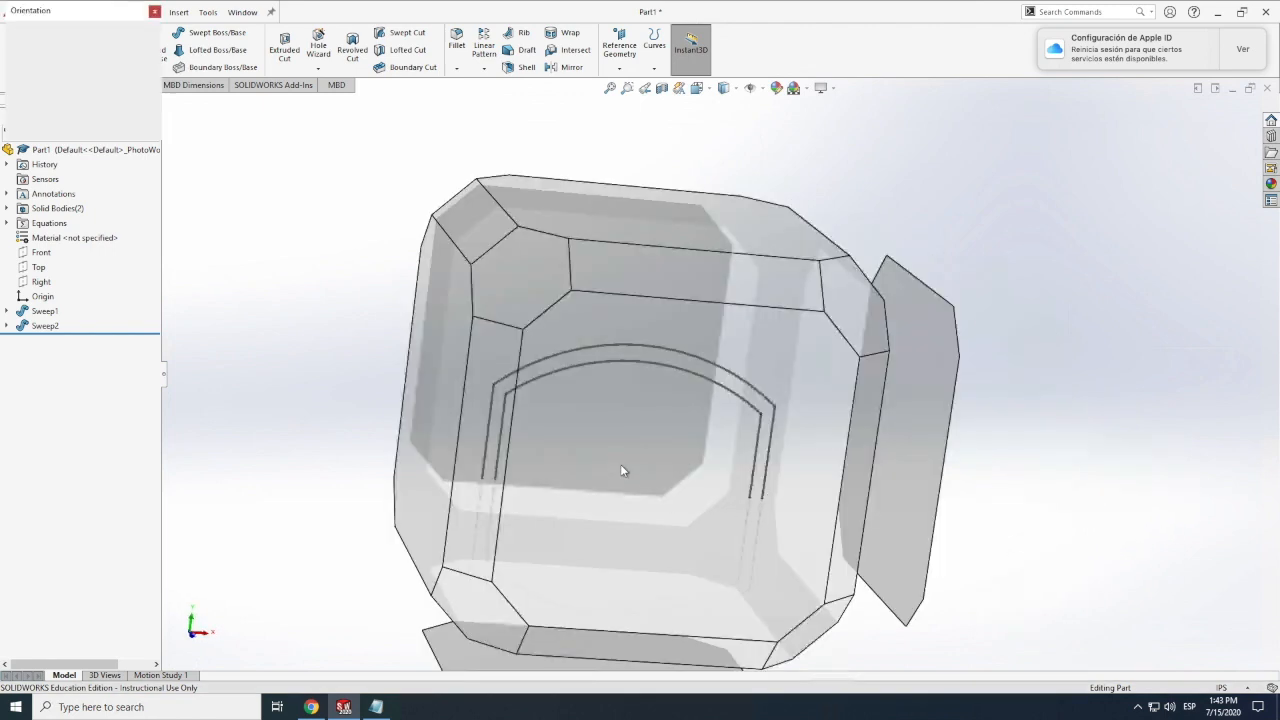
pyautogui.click(659, 418)
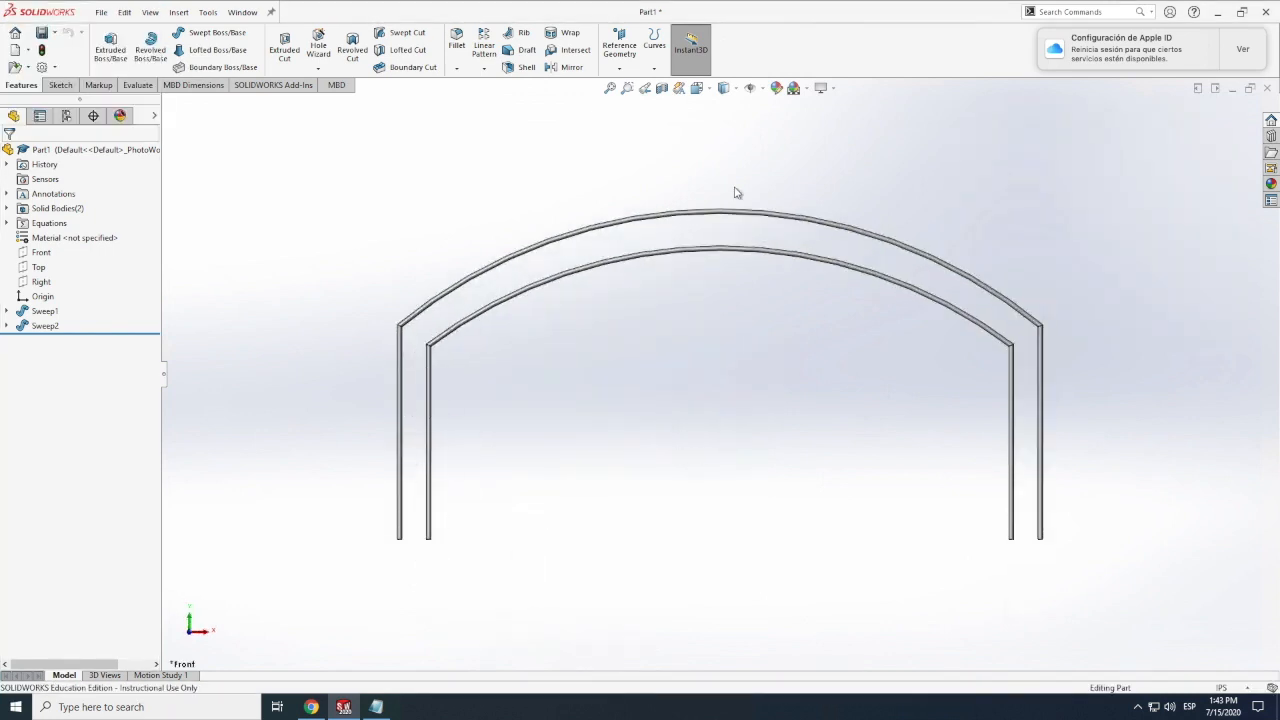
pyautogui.scroll(4, 1042, 515)
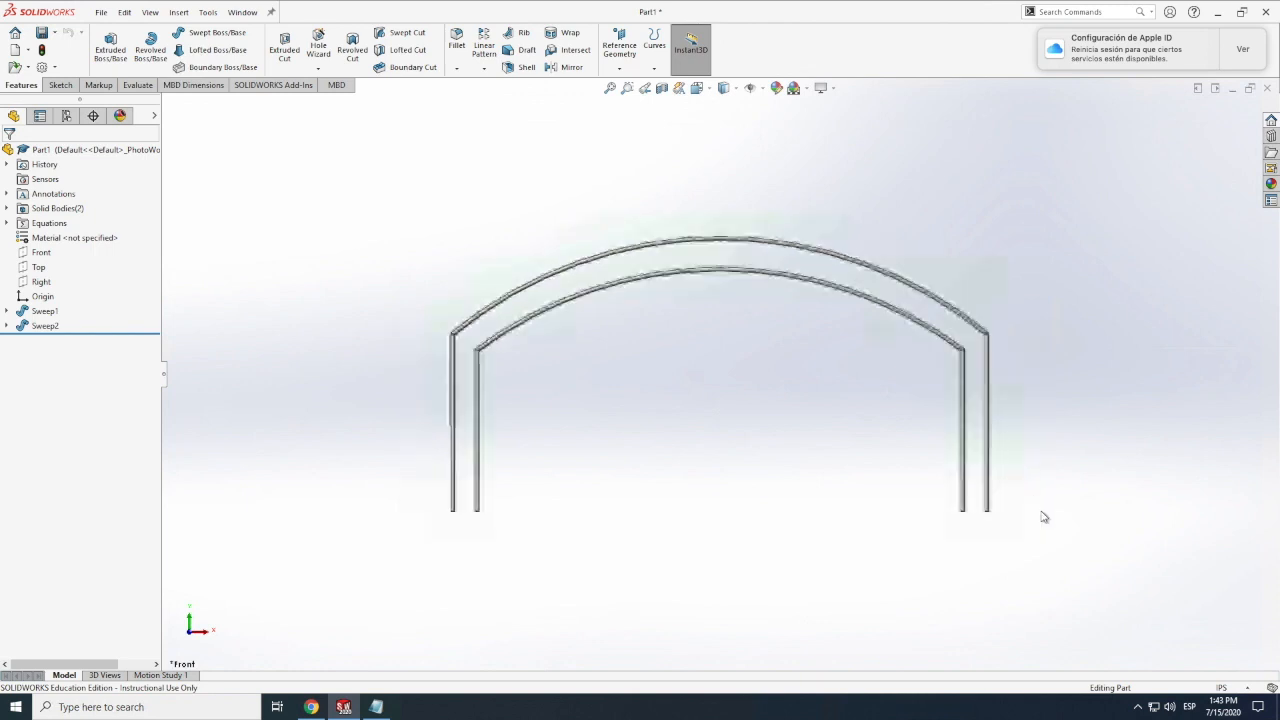
pyautogui.scroll(-4, 763, 360)
pyautogui.scroll(3, 765, 364)
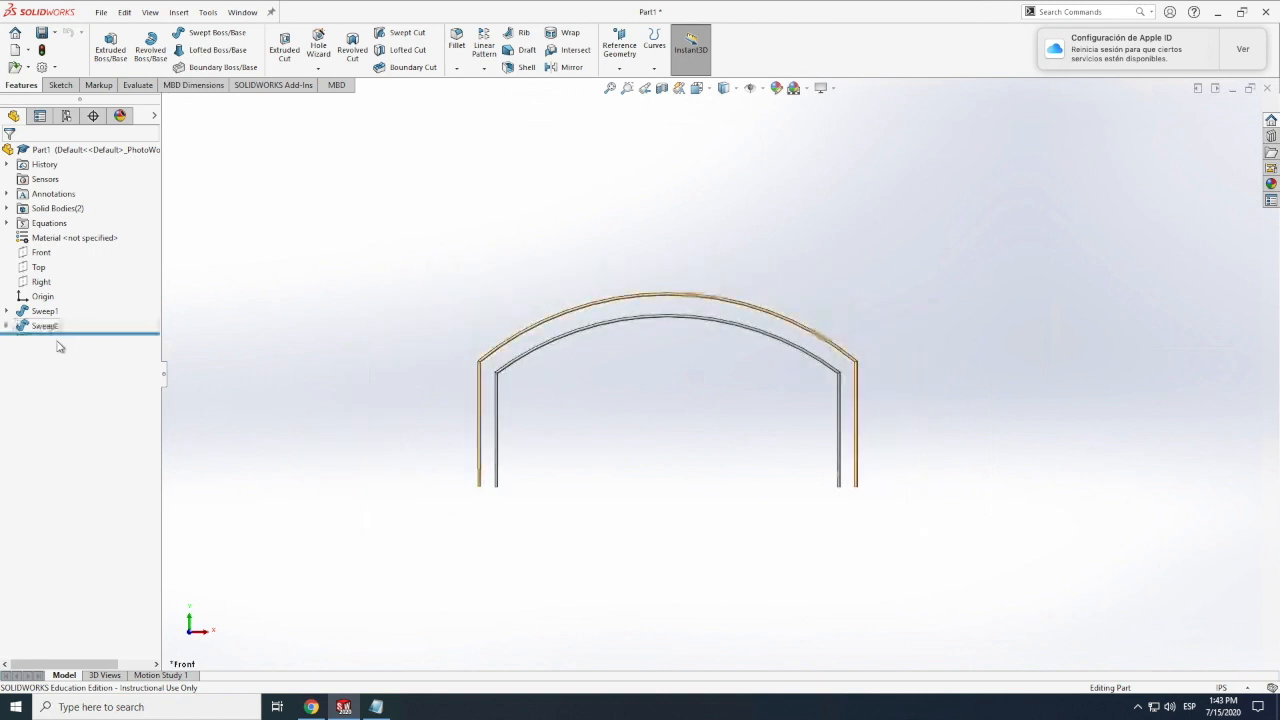
# Start a new sketch on the Front plane.
pyautogui.click(40, 256)
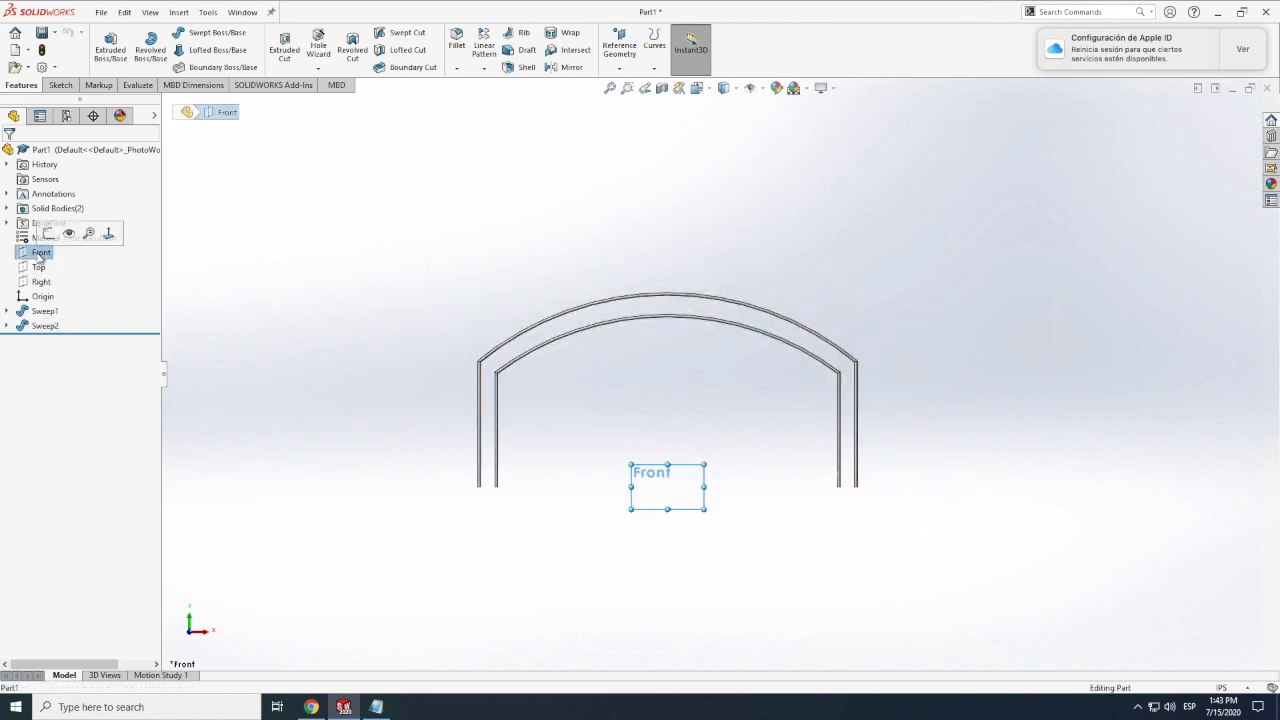
pyautogui.click(104, 60)
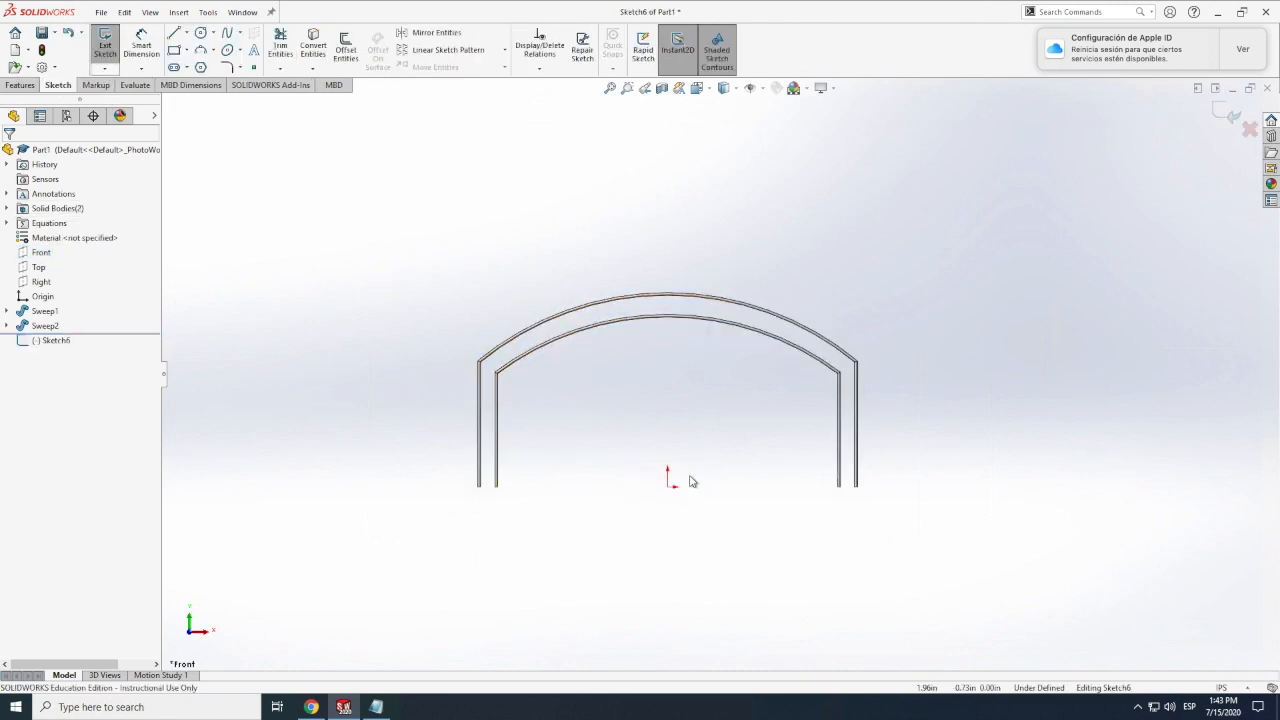
pyautogui.scroll(-5, 531, 474)
pyautogui.scroll(3, 486, 470)
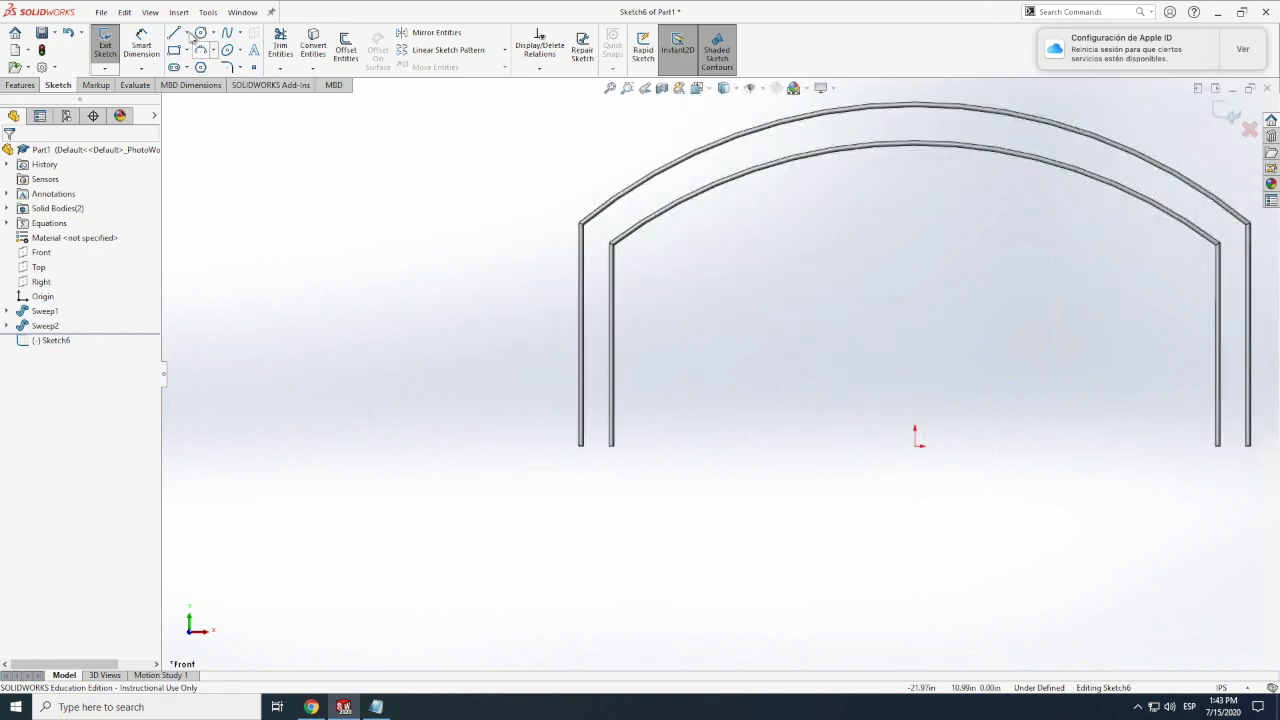
pyautogui.scroll(1, 186, 42)
pyautogui.click(187, 40)
pyautogui.scroll(-2, 110, 70)
pyautogui.click(58, 85)
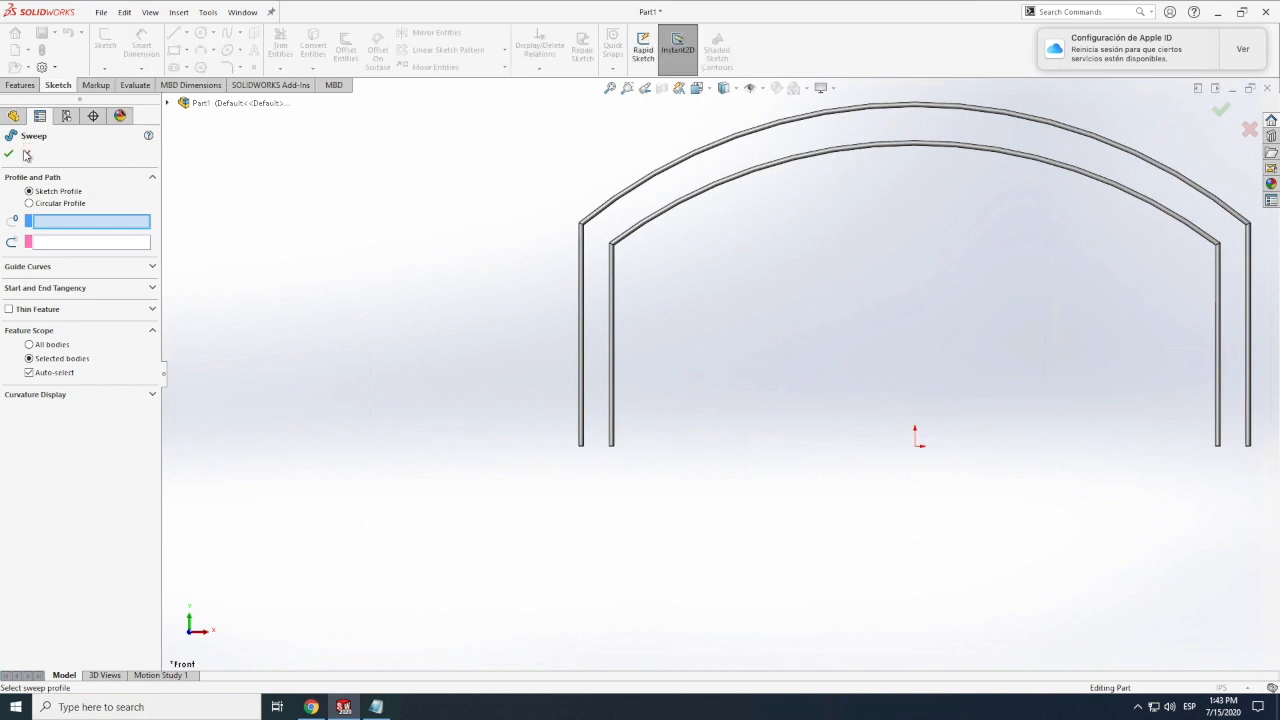
pyautogui.click(27, 153)
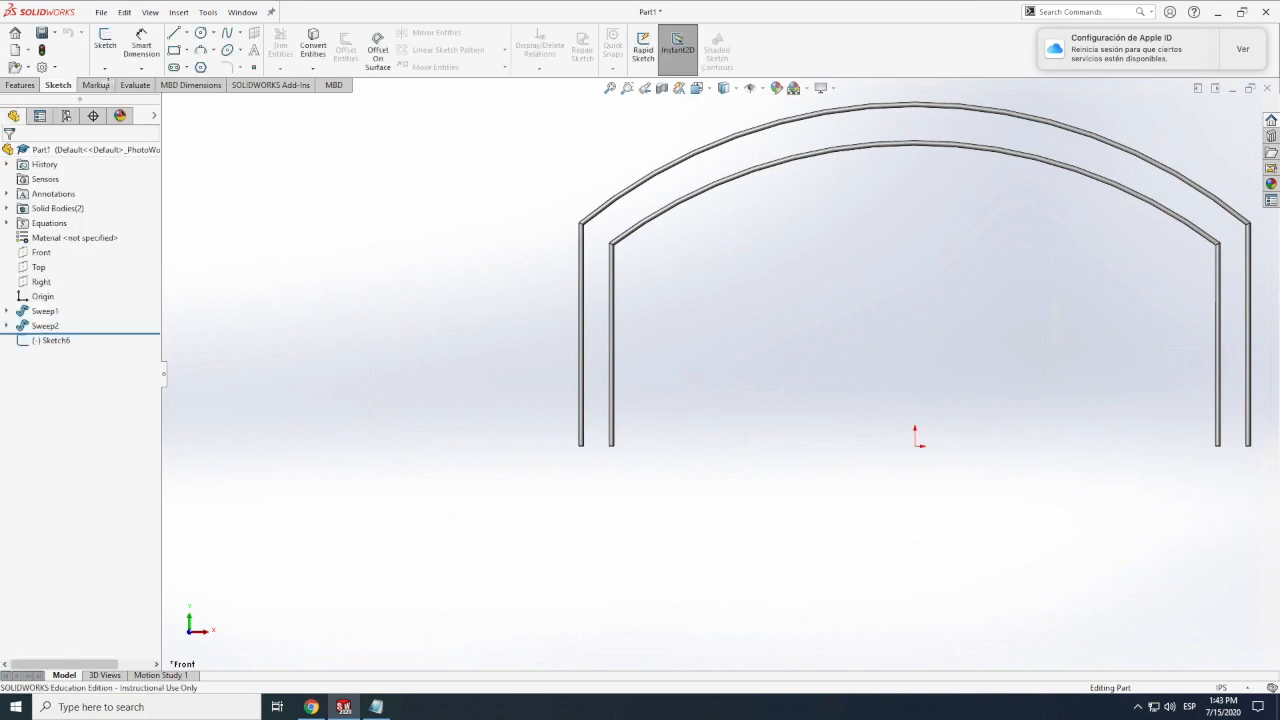
pyautogui.click(187, 35)
pyautogui.click(195, 50)
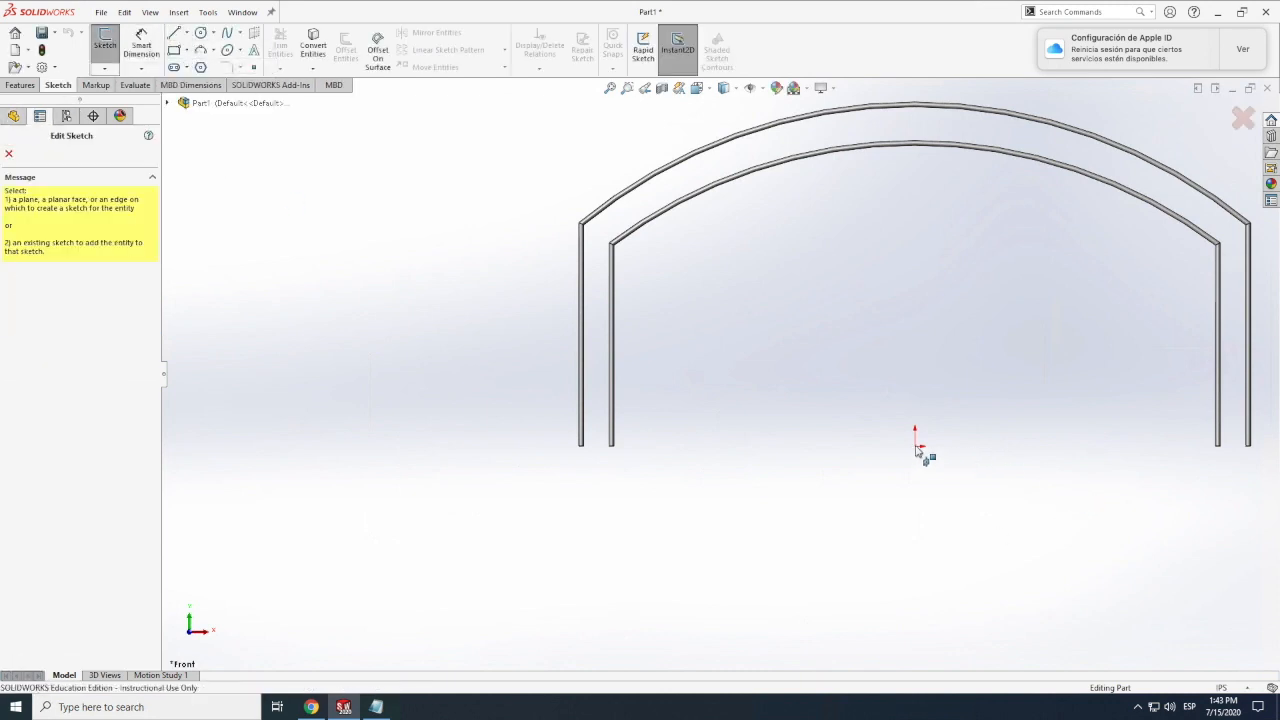
pyautogui.click(188, 35)
pyautogui.click(193, 66)
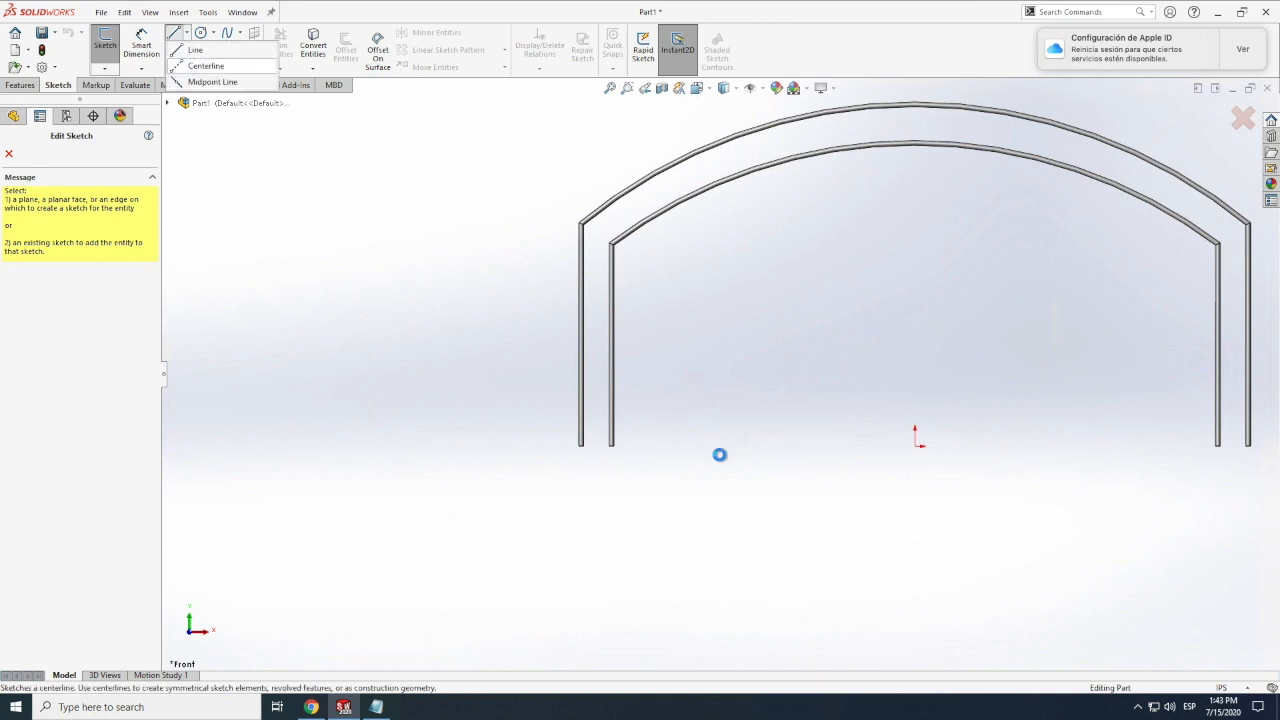
pyautogui.click(7, 154)
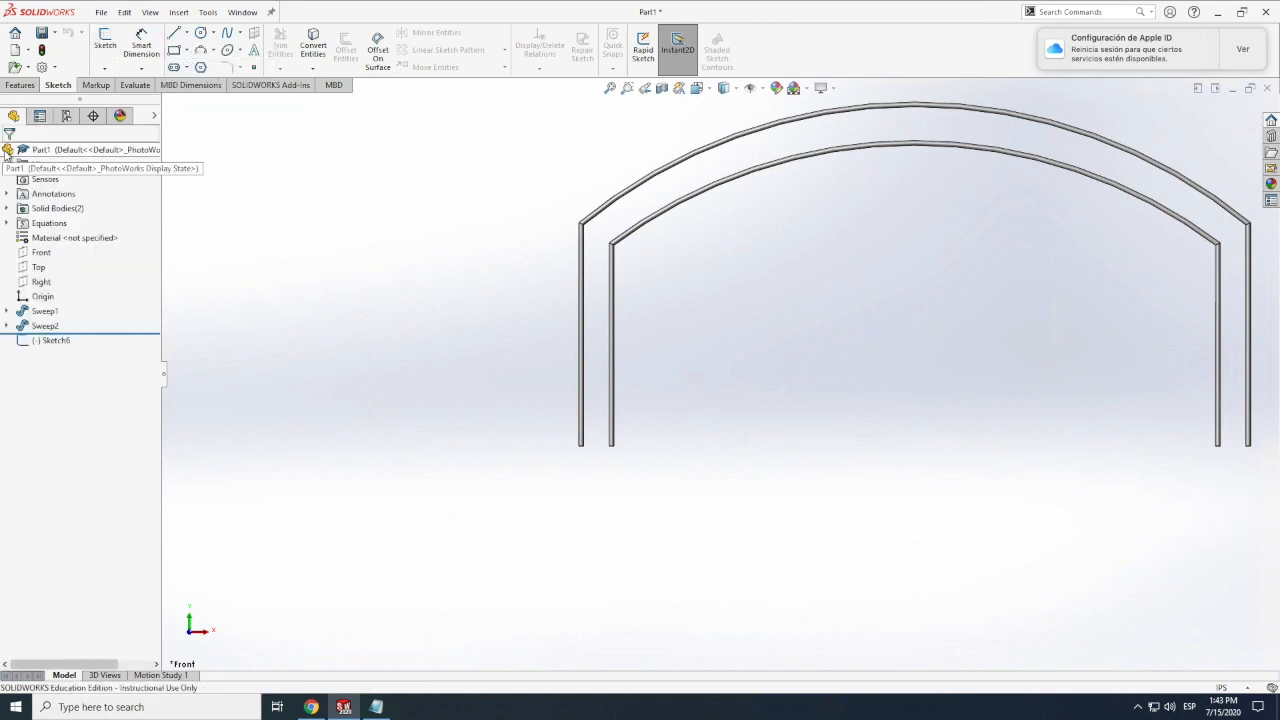
# Reopen the Front plane sketch and draw a horizontal centerline from the origin through the inner frame's left leg base to the outer leg.
pyautogui.click(52, 341)
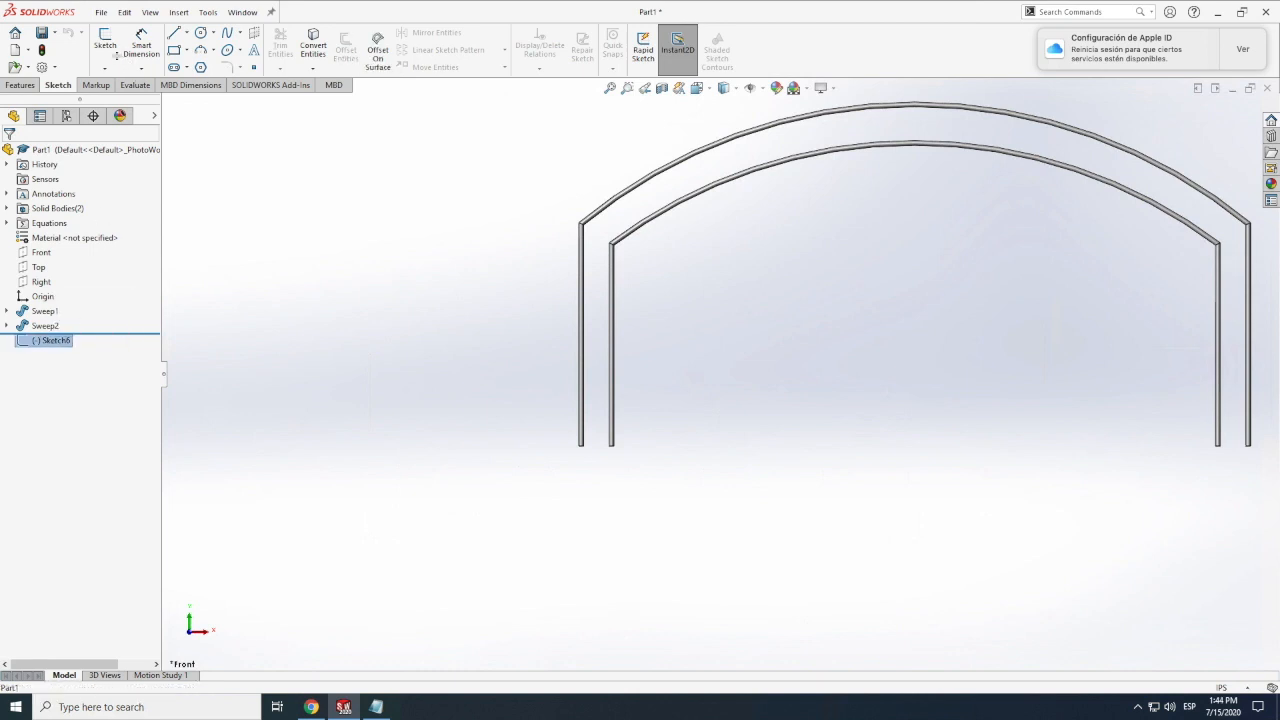
pyautogui.rightClick(52, 341)
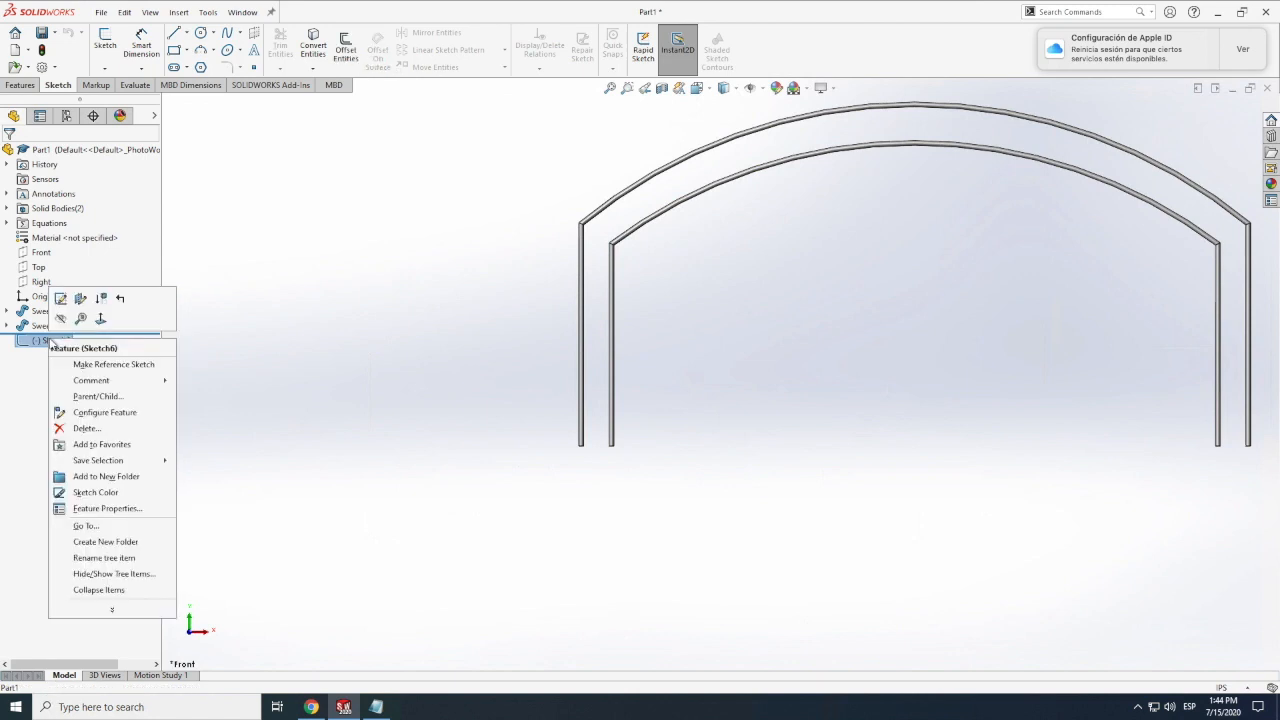
pyautogui.click(60, 298)
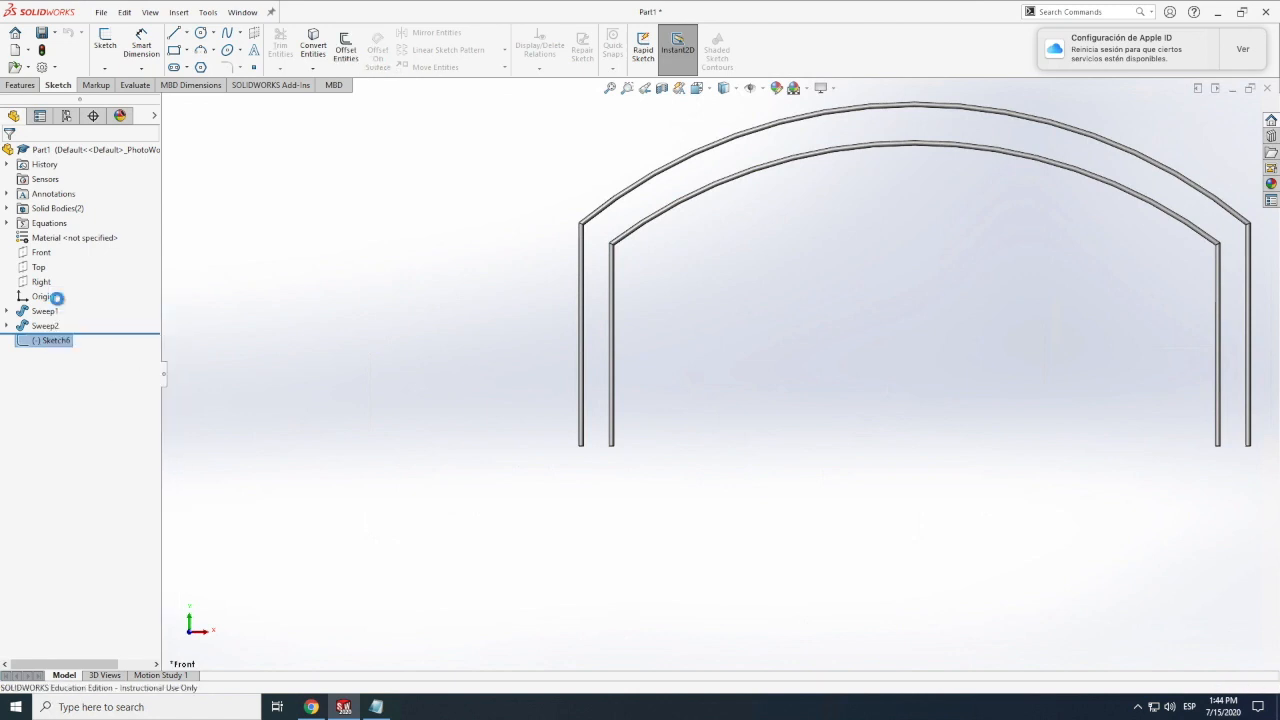
pyautogui.click(189, 35)
pyautogui.click(201, 66)
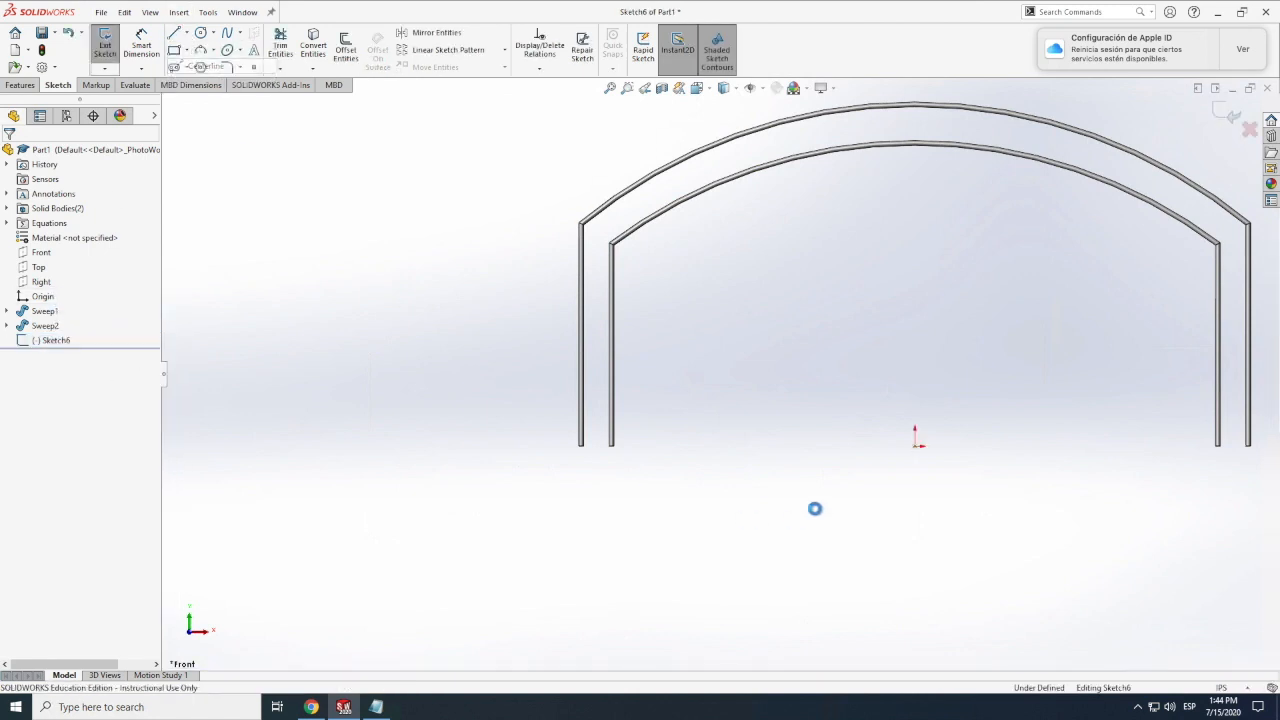
pyautogui.click(915, 446)
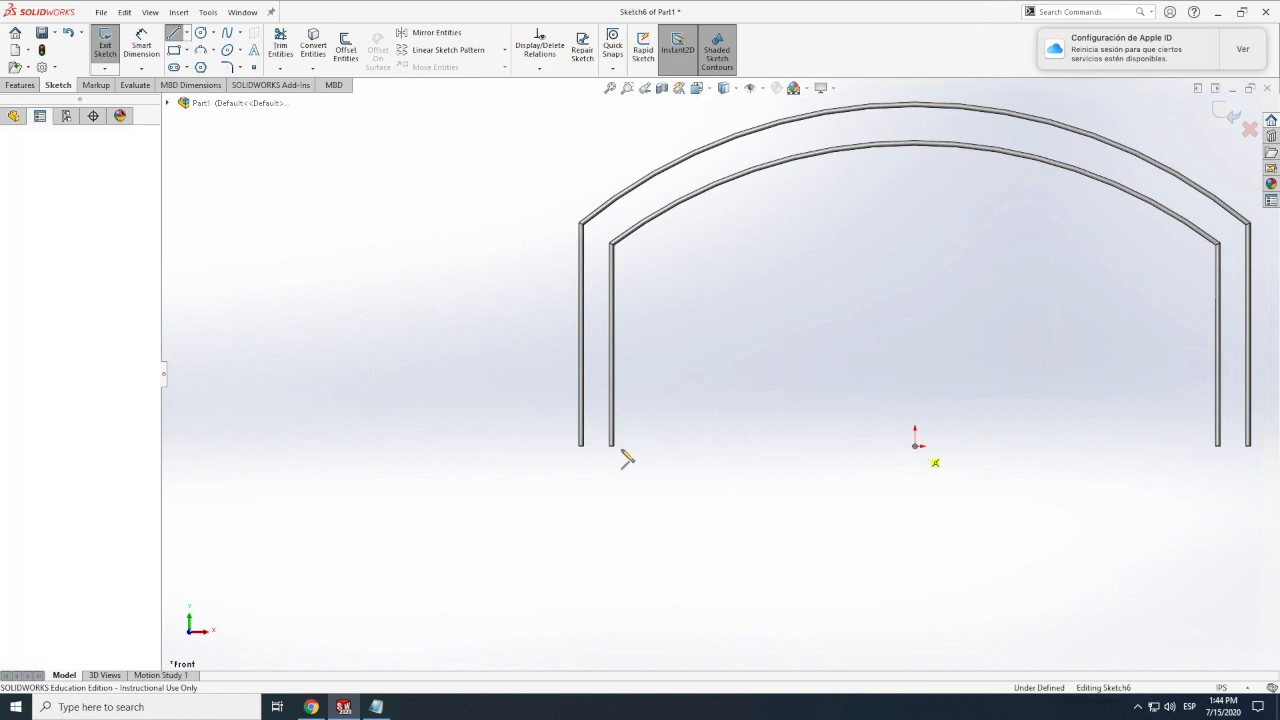
pyautogui.click(581, 446)
pyautogui.press('Escape')
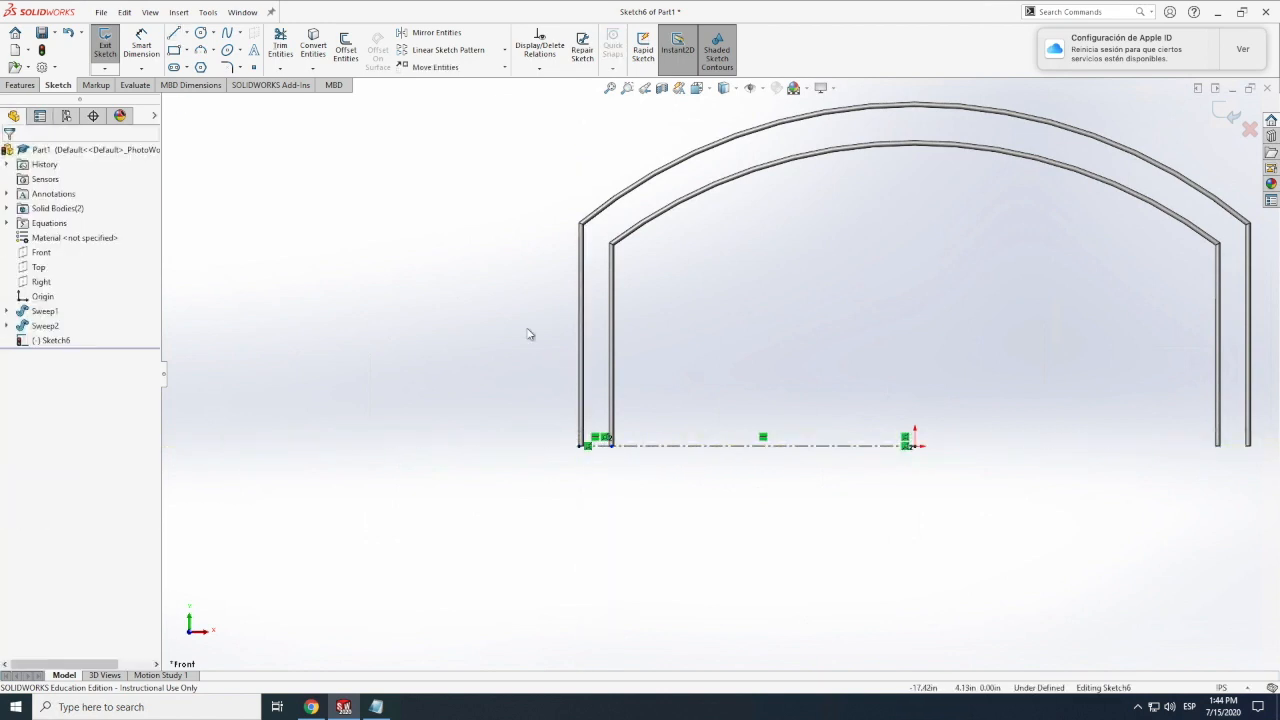
# Dimension the horizontal centerline segment between the origin and the inner frame's left leg.
pyautogui.click(136, 55)
pyautogui.click(666, 448)
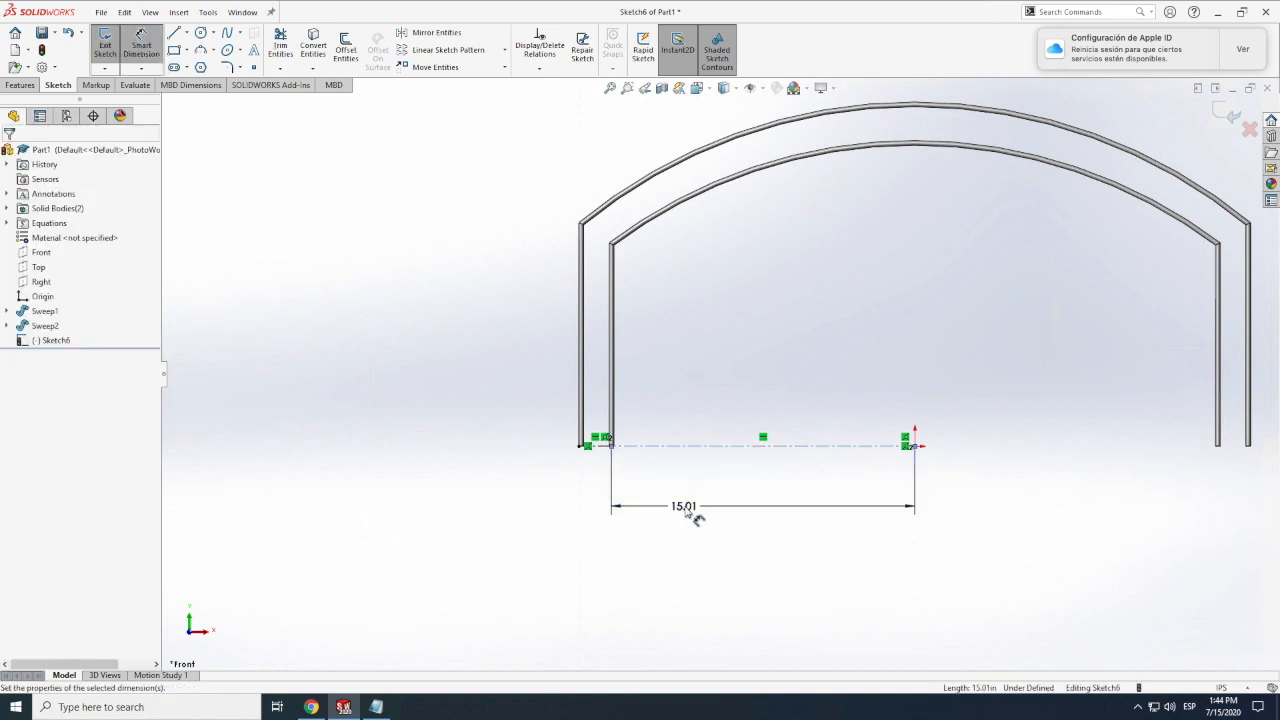
pyautogui.click(694, 512)
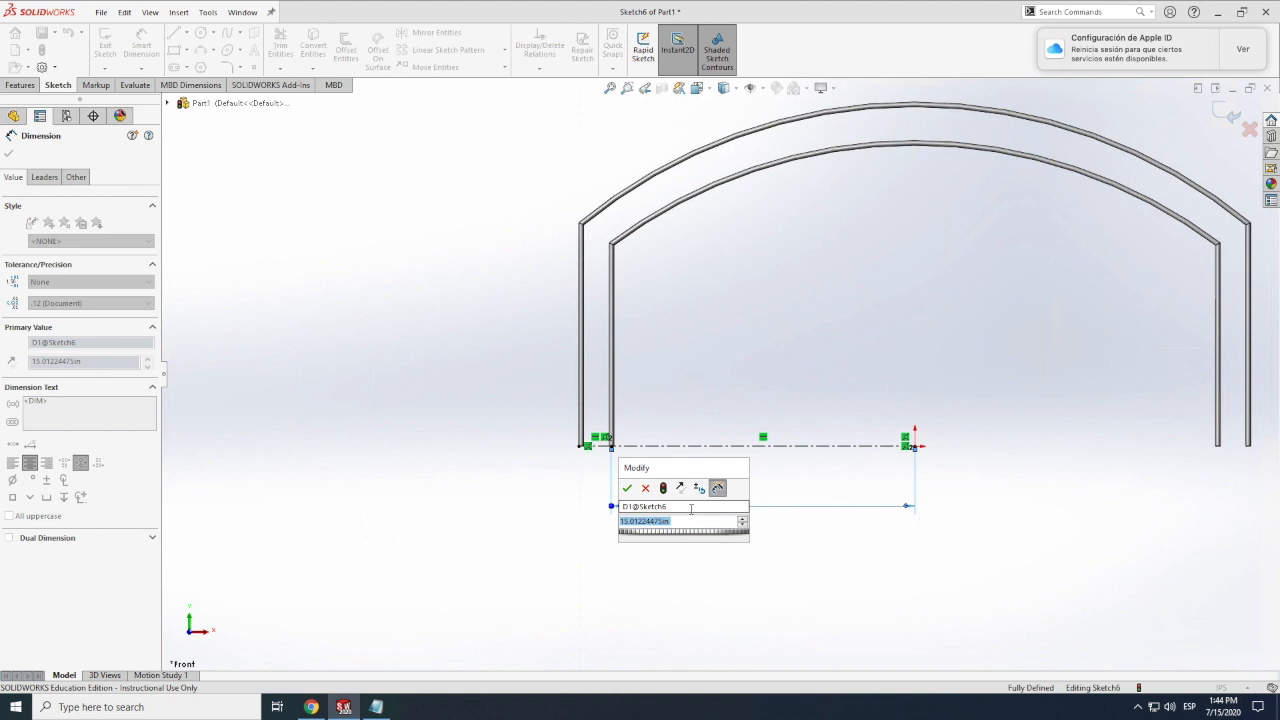
pyautogui.write('=')
pyautogui.moveTo(686, 543)
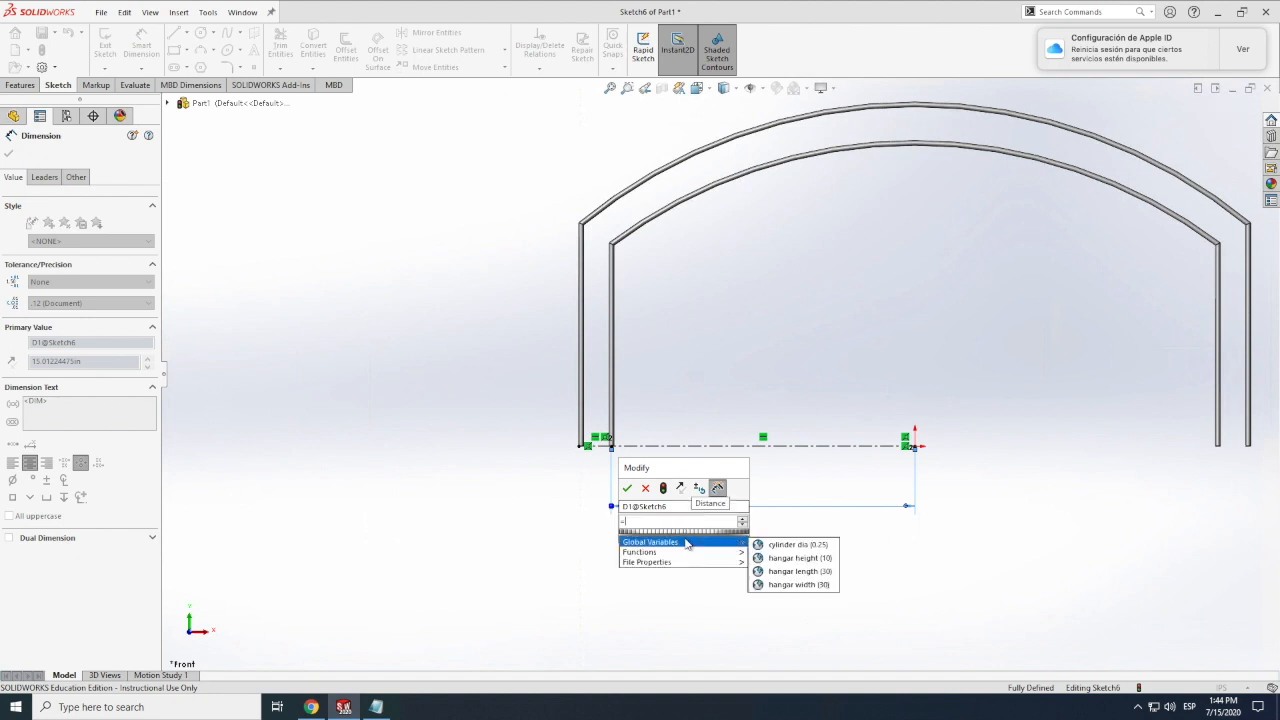
pyautogui.click(799, 571)
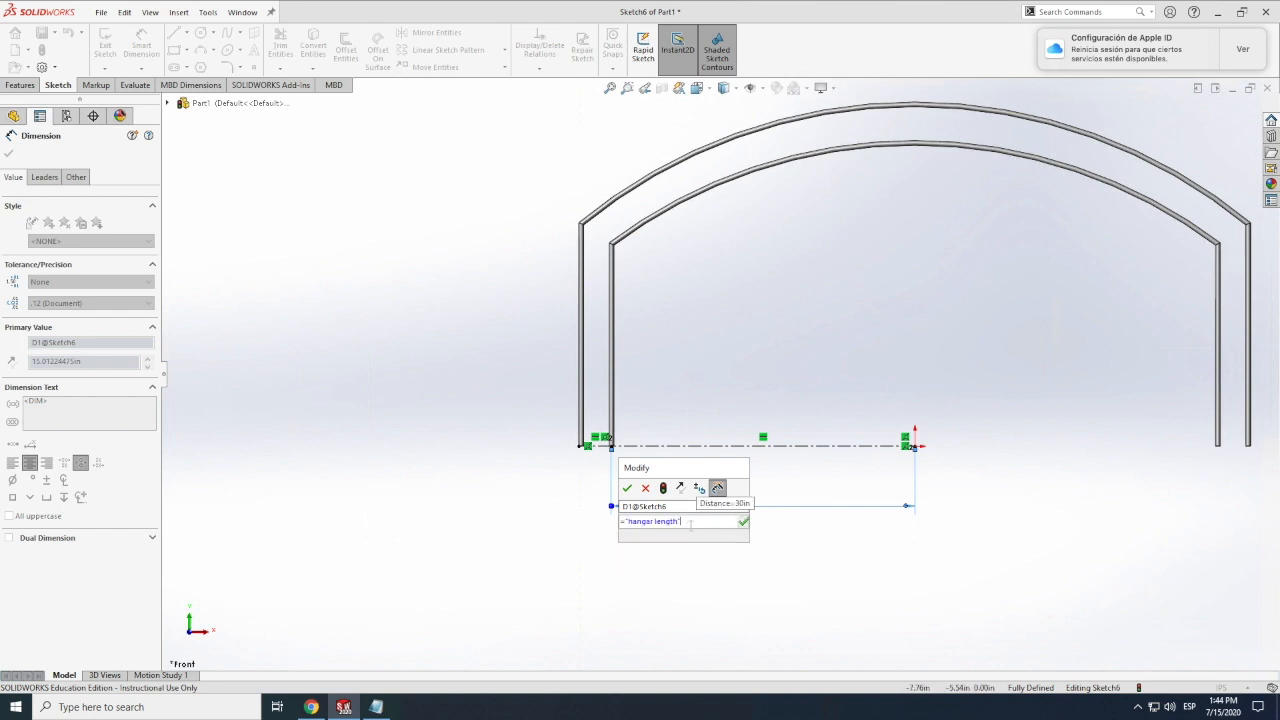
pyautogui.press('BackSpace')
pyautogui.press('BackSpace')
pyautogui.press('BackSpace')
pyautogui.press('BackSpace')
pyautogui.press('BackSpace')
pyautogui.press('BackSpace')
pyautogui.press('BackSpace')
pyautogui.press('BackSpace')
pyautogui.press('BackSpace')
pyautogui.press('BackSpace')
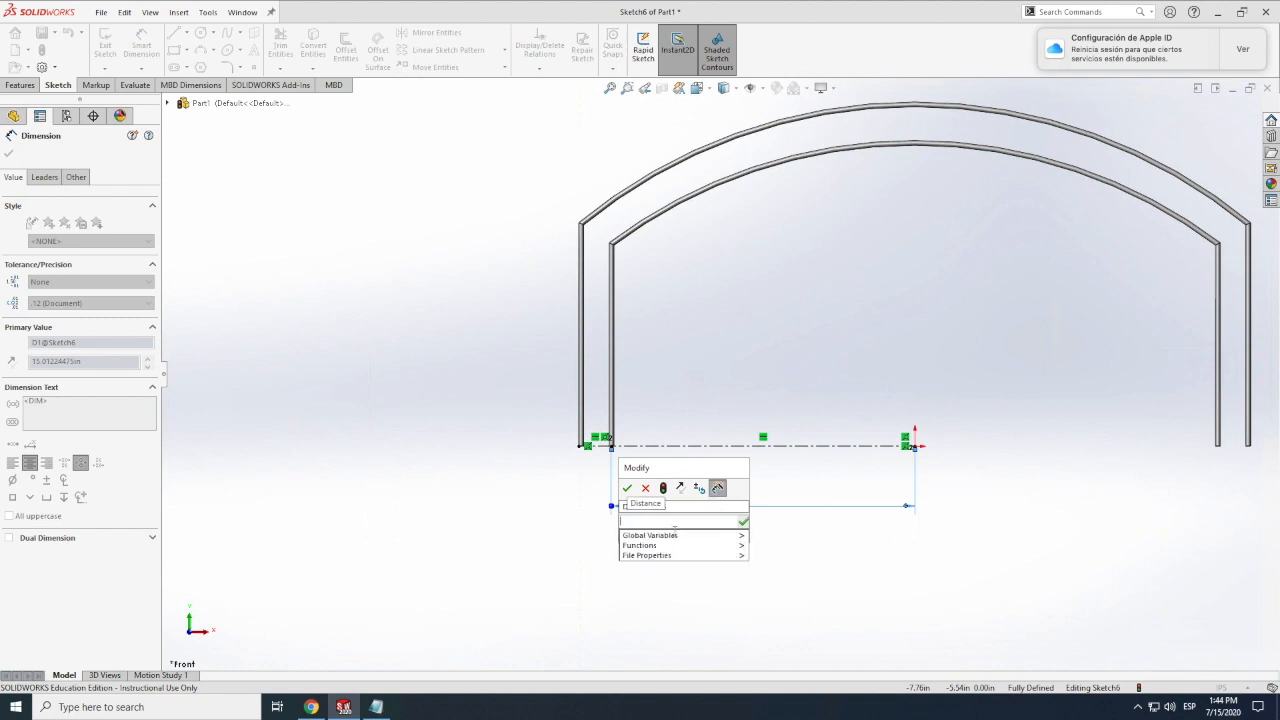
# Set the horizontal centerline's length with the equation ="hangar width"/2.
pyautogui.moveTo(673, 531)
pyautogui.write('="hangar width')
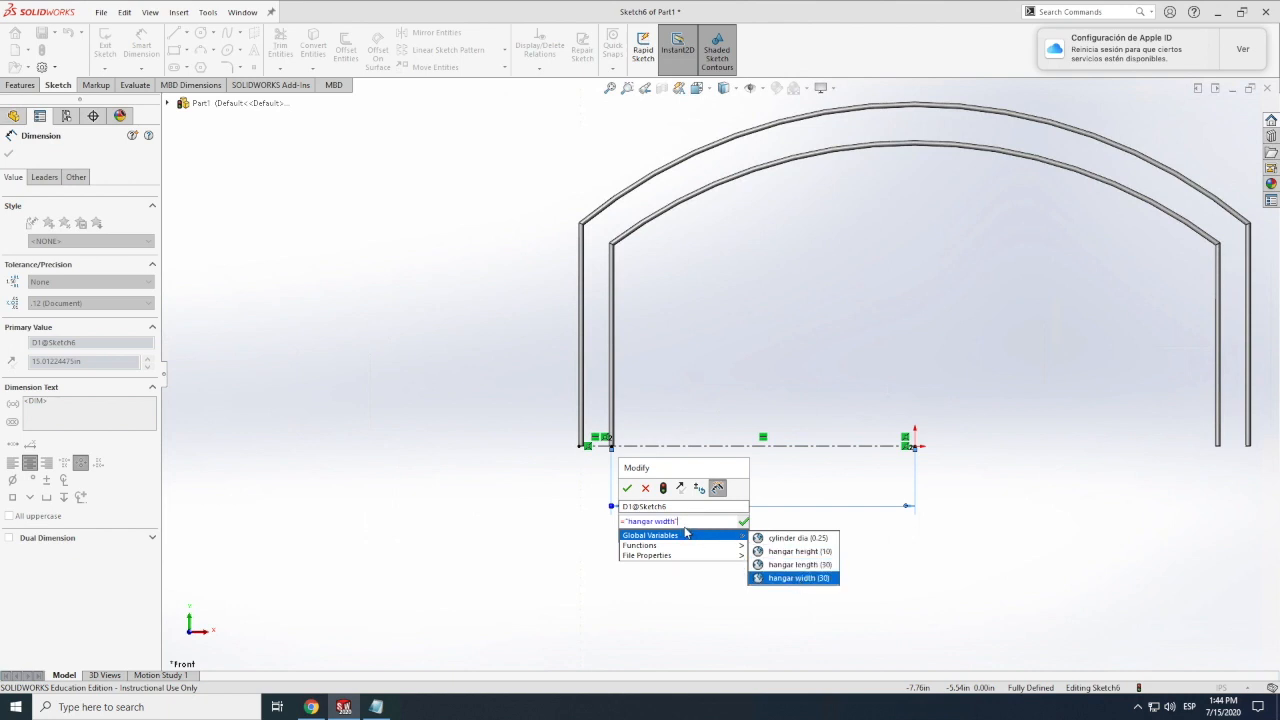
pyautogui.press('Return')
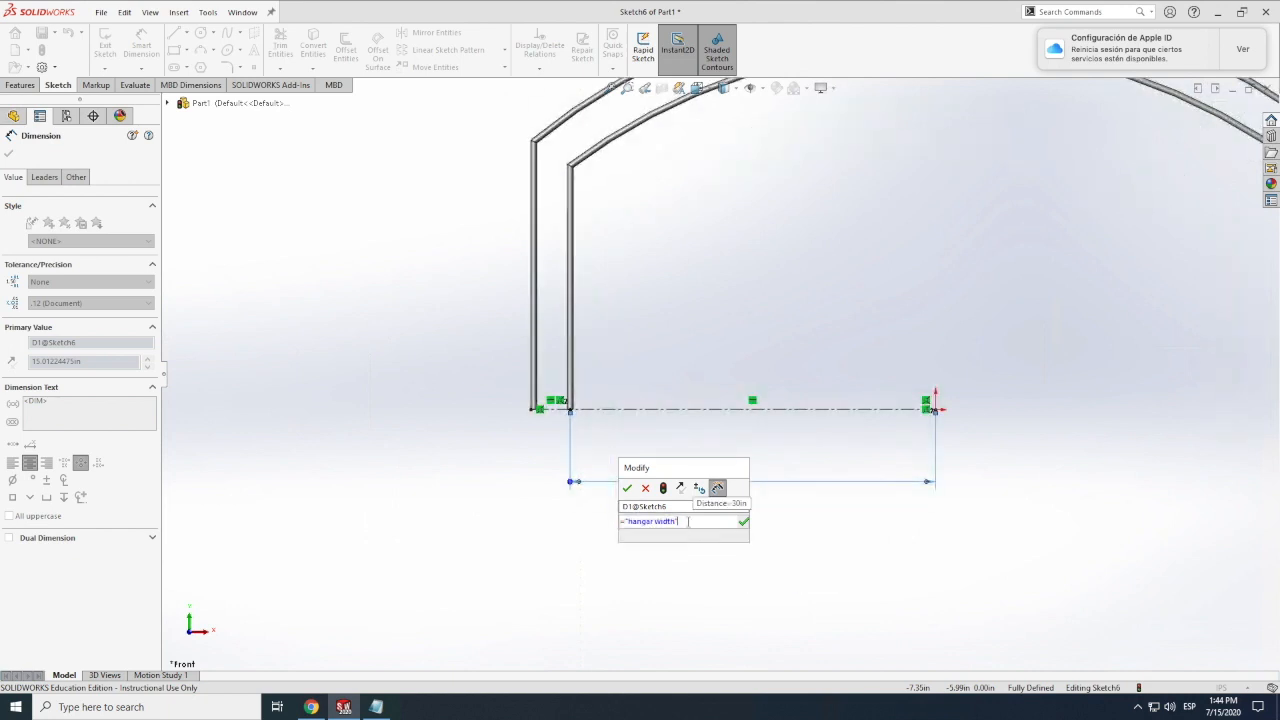
pyautogui.write('/2')
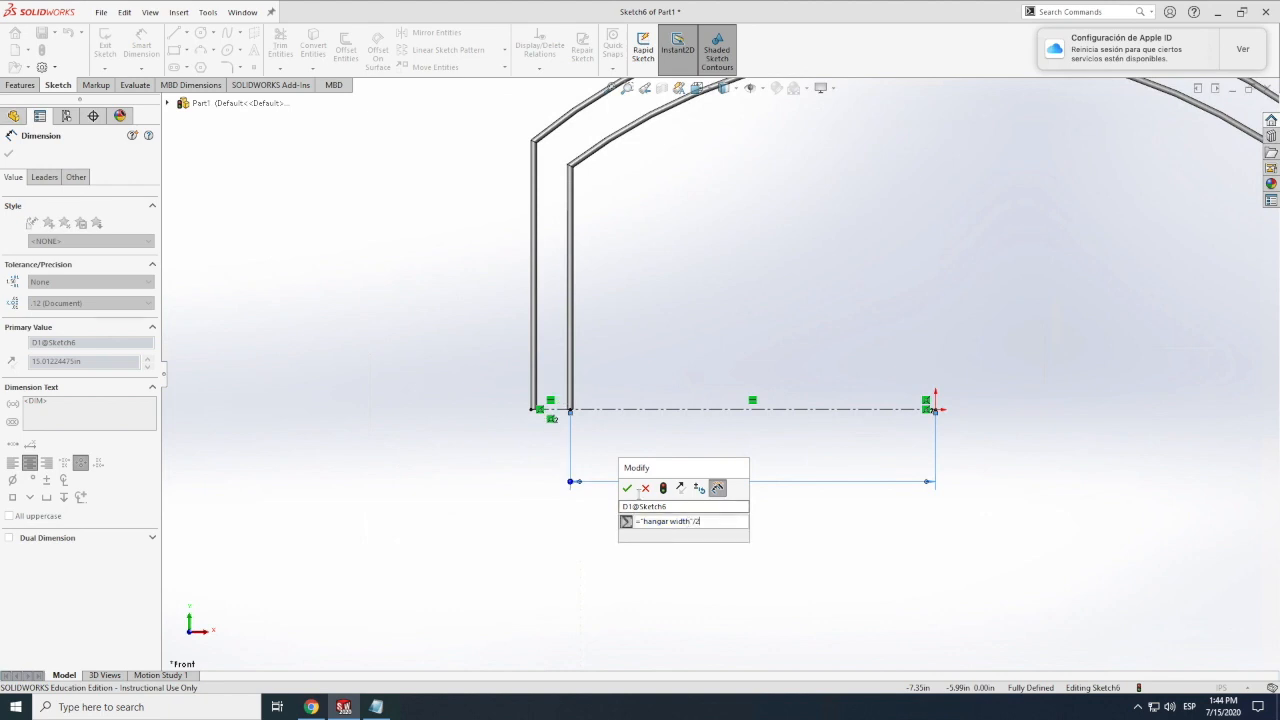
pyautogui.click(627, 488)
# Draw a vertical centerline from the origin up to the top of the inner arch.
pyautogui.scroll(4, 384, 442)
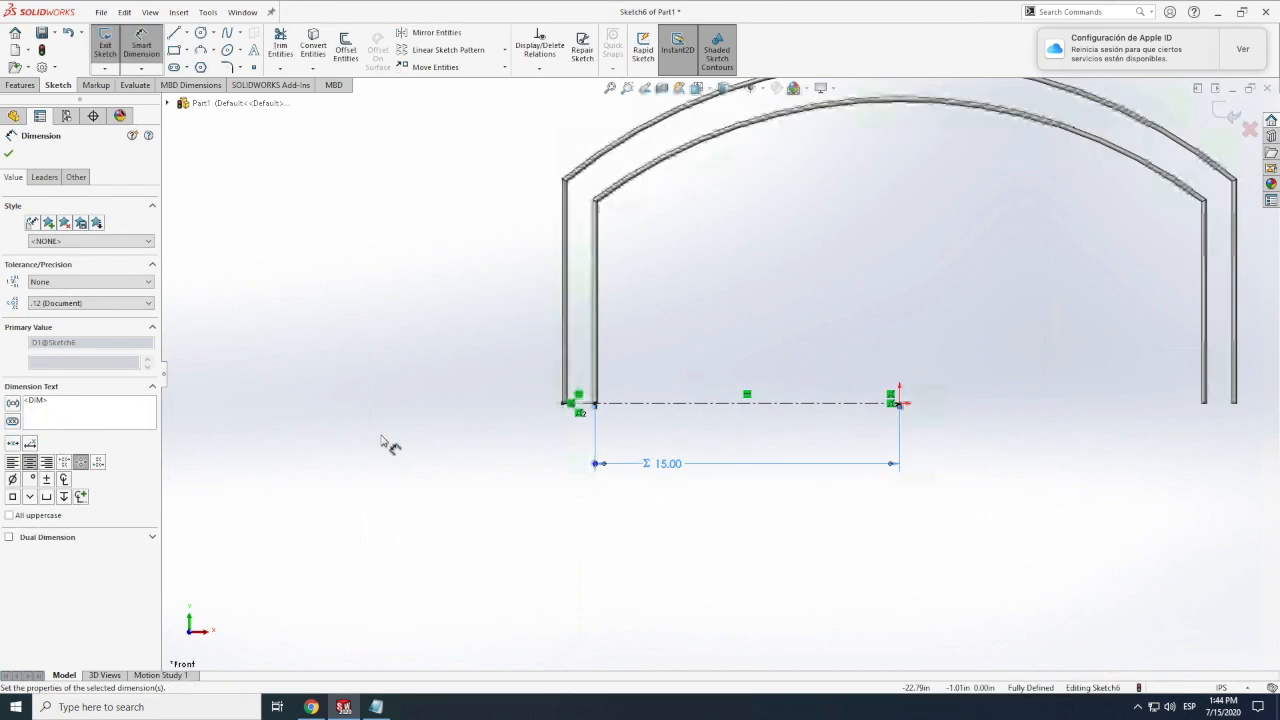
pyautogui.scroll(-1, 384, 442)
pyautogui.scroll(5, 597, 363)
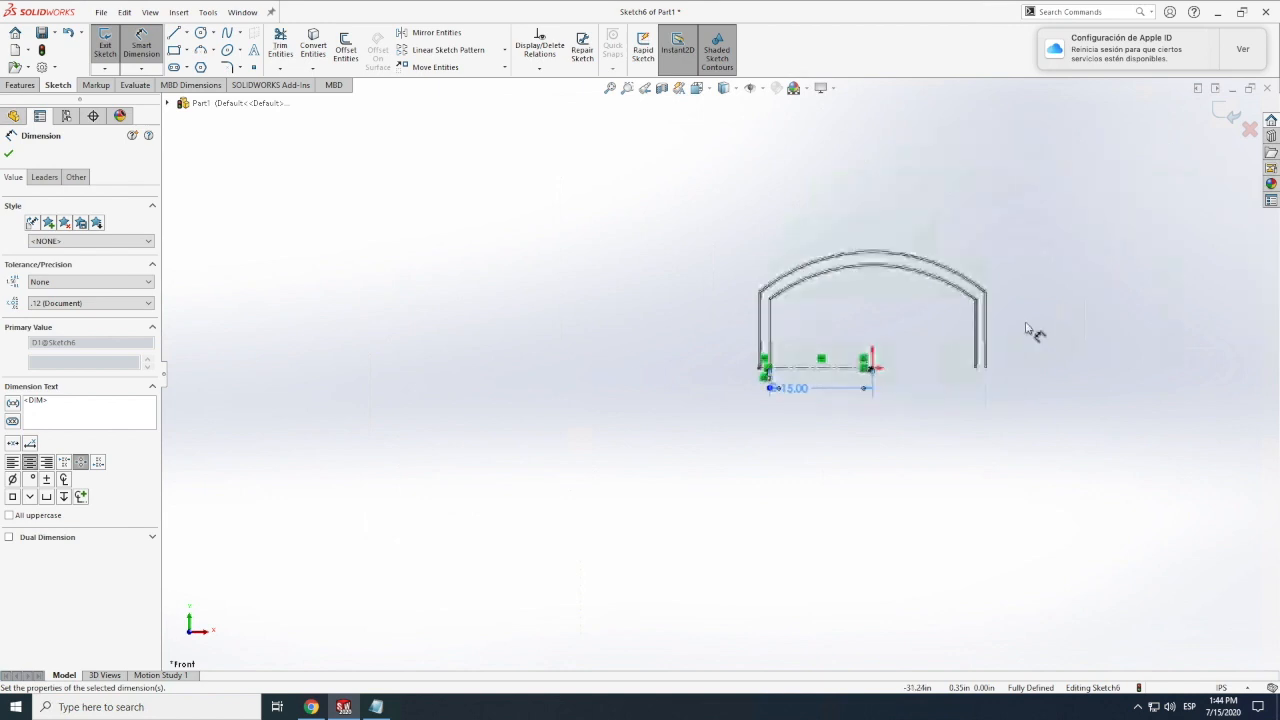
pyautogui.scroll(-3, 870, 345)
pyautogui.scroll(-4, 860, 362)
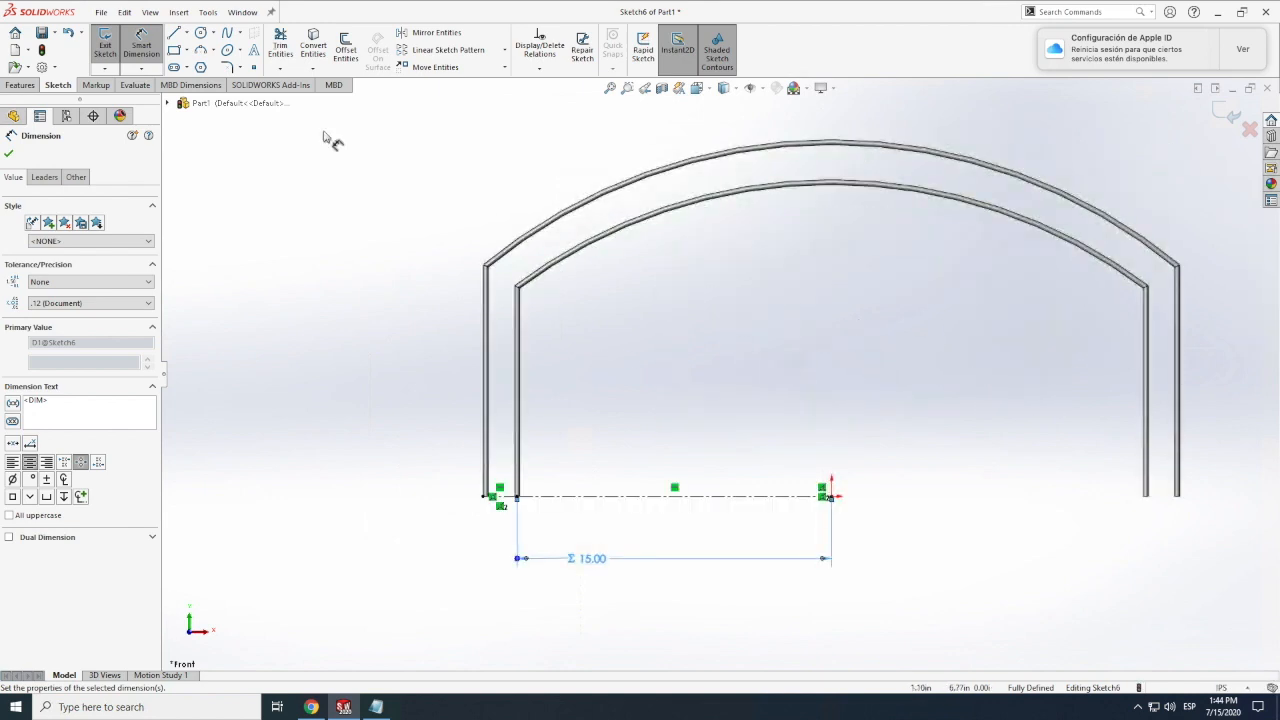
pyautogui.click(187, 35)
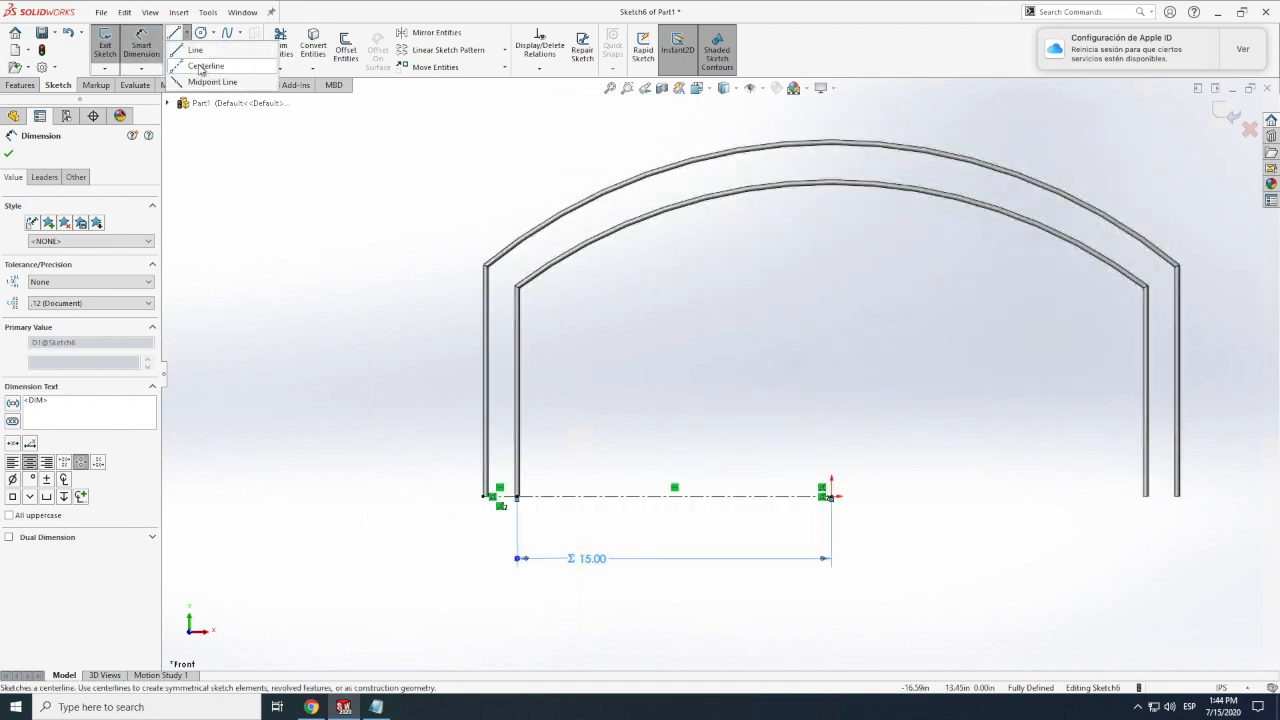
pyautogui.click(205, 62)
pyautogui.click(831, 496)
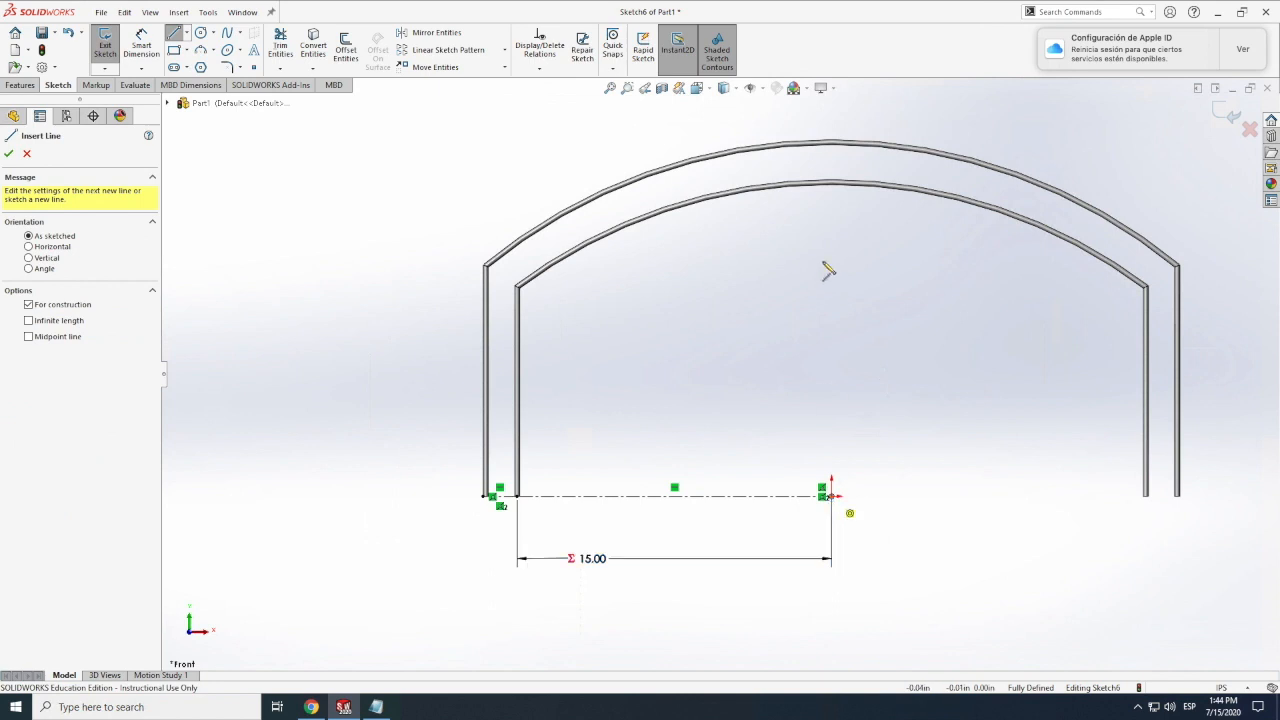
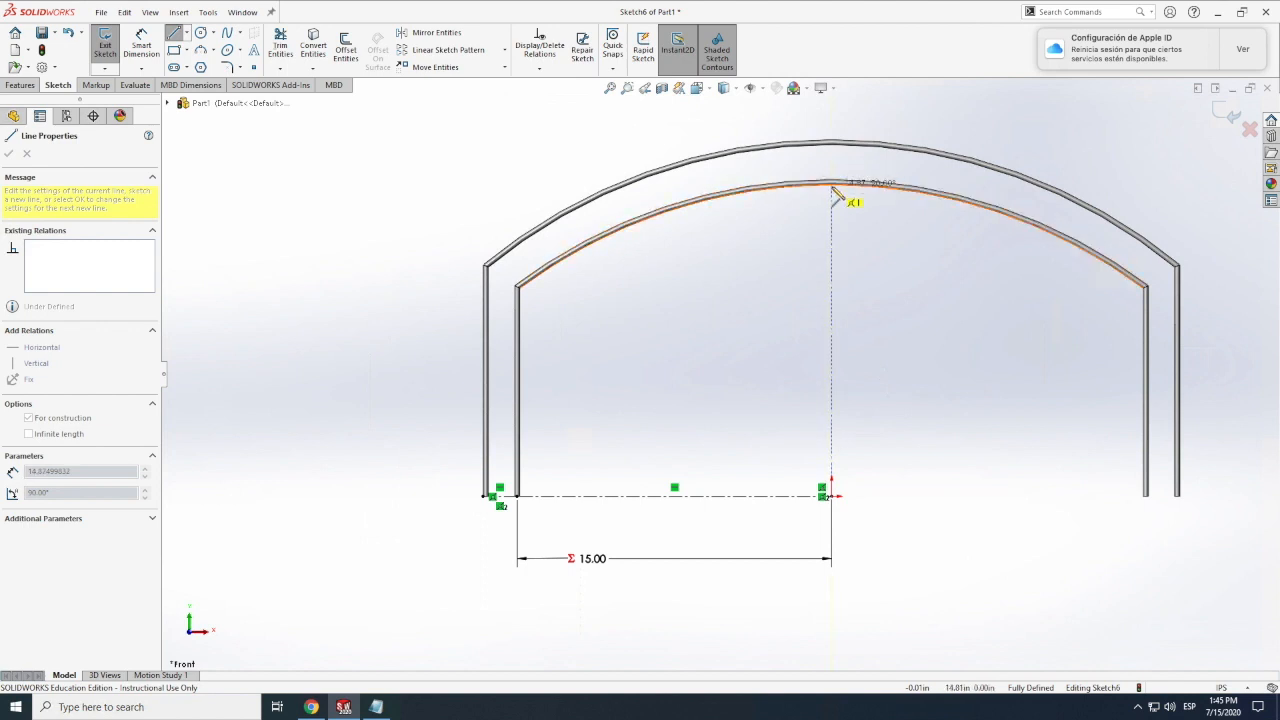
pyautogui.click(833, 190)
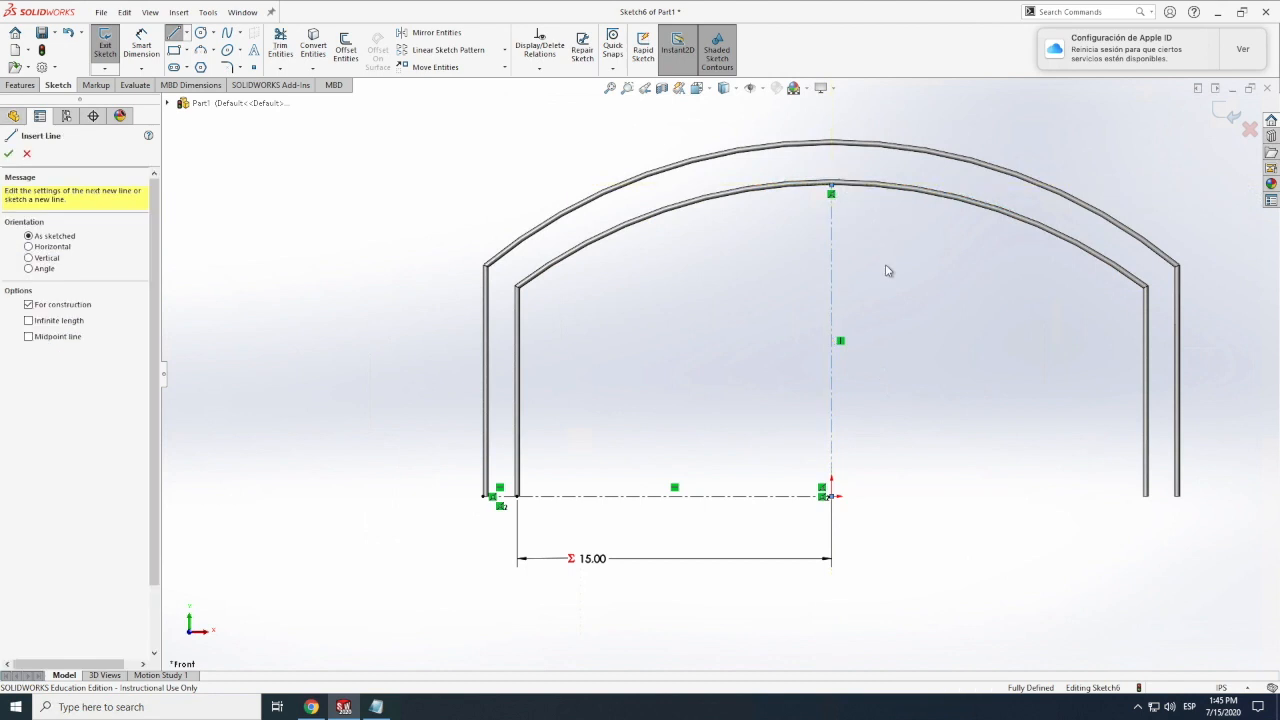
pyautogui.press('Escape')
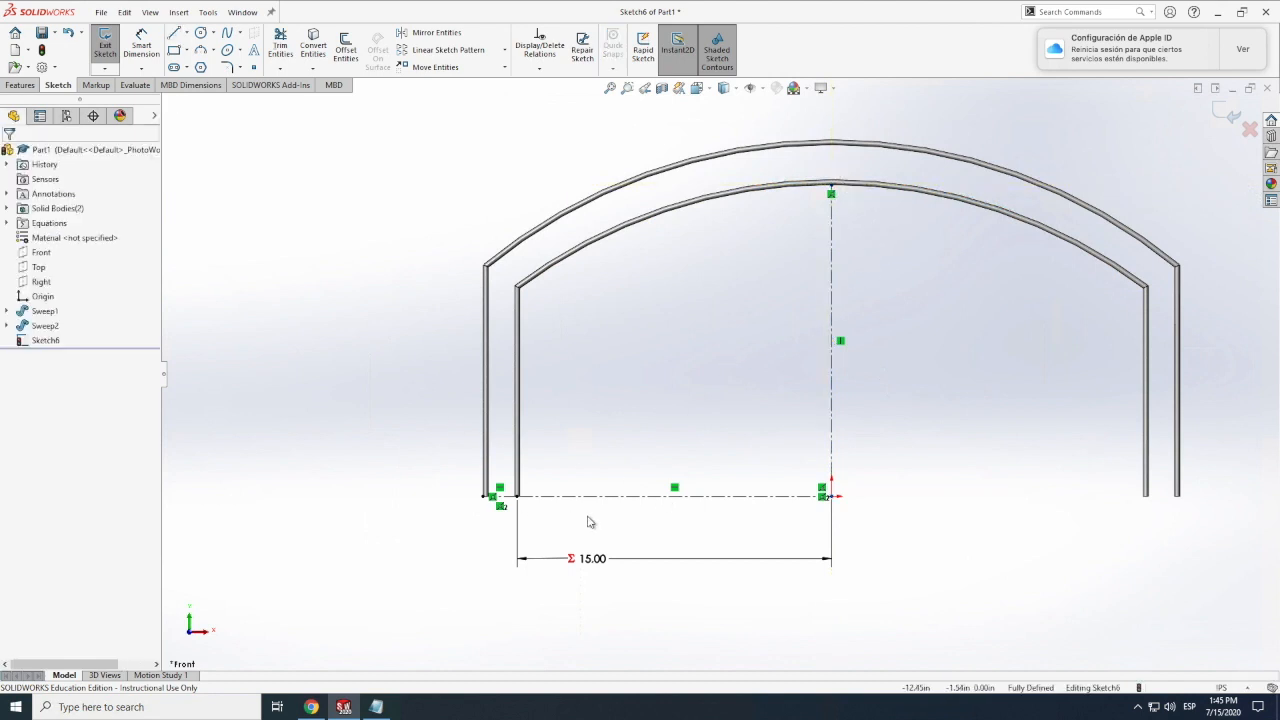
pyautogui.click(143, 49)
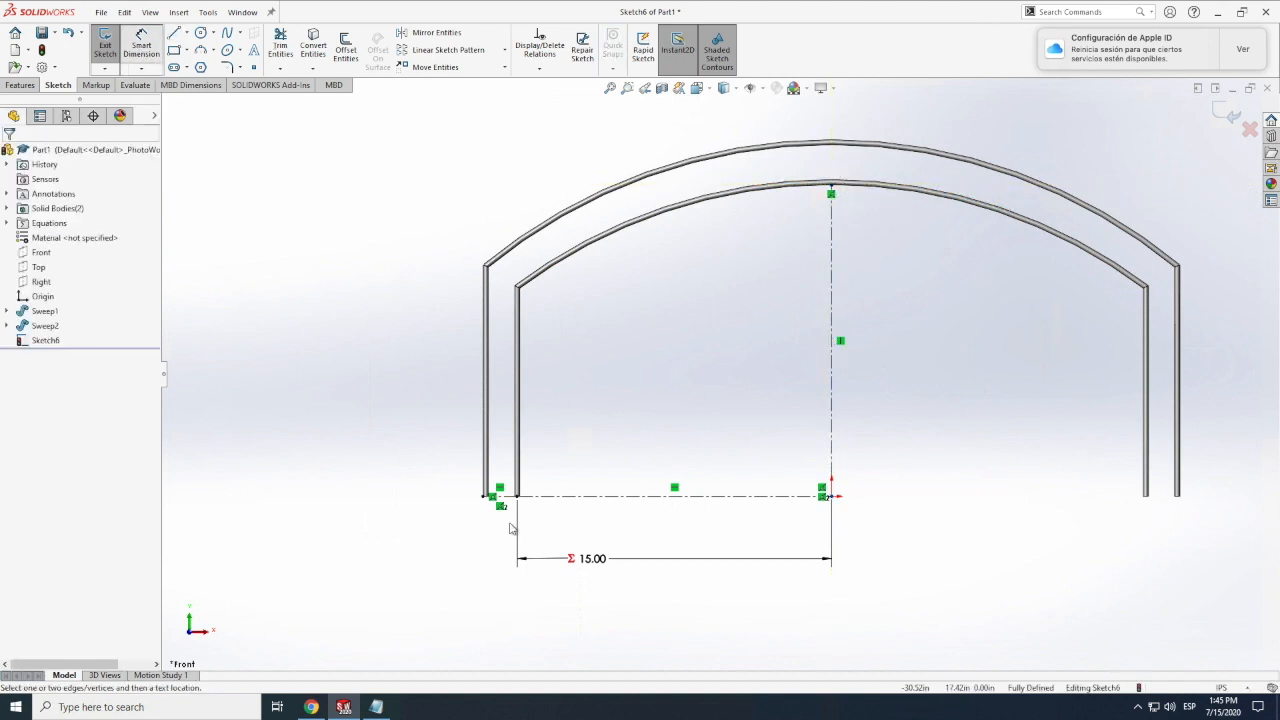
pyautogui.click(505, 497)
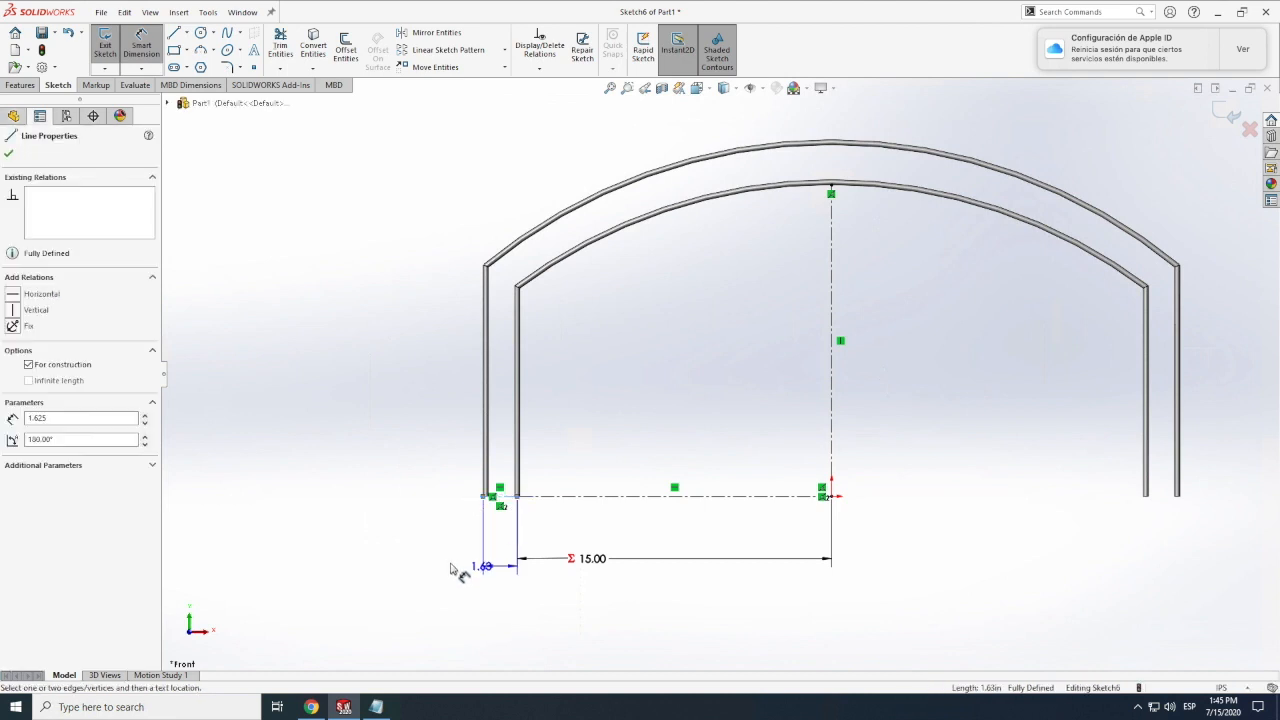
pyautogui.click(437, 566)
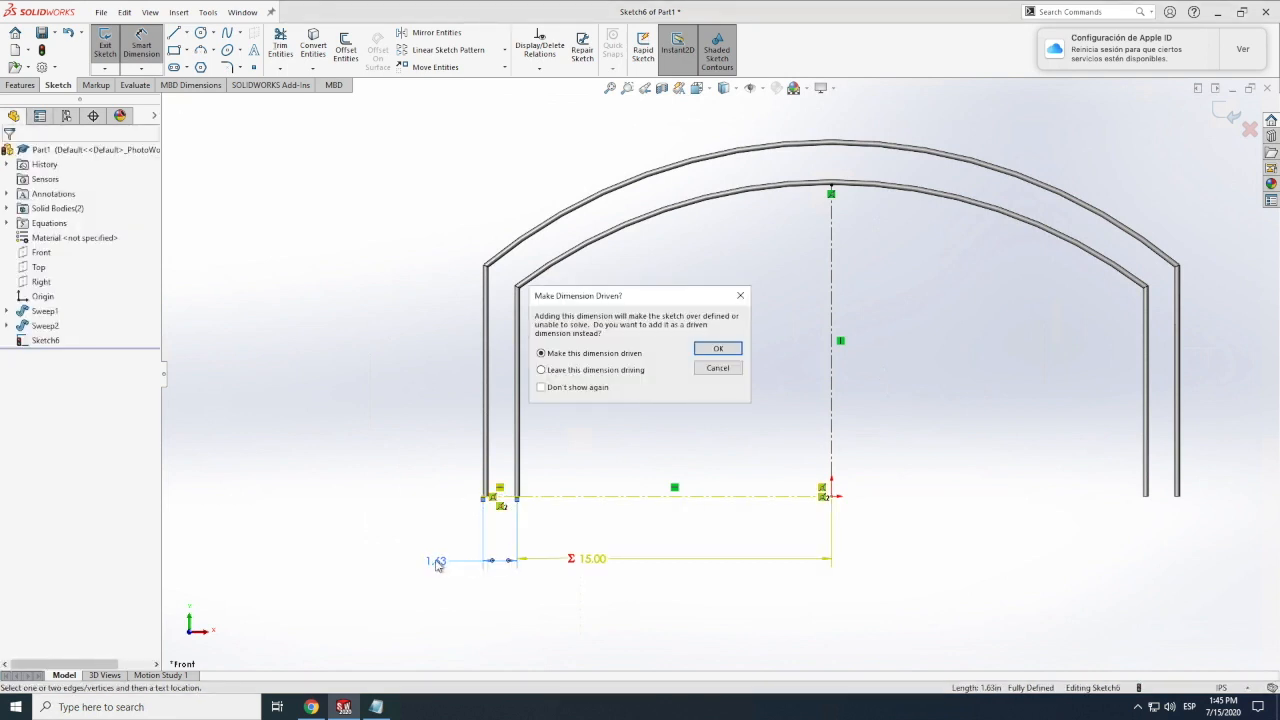
pyautogui.click(718, 368)
# Replace the short centerline between the left legs with a horizontal centerline about 4.71 in long, running outward from the inner leg's base.
pyautogui.click(508, 499)
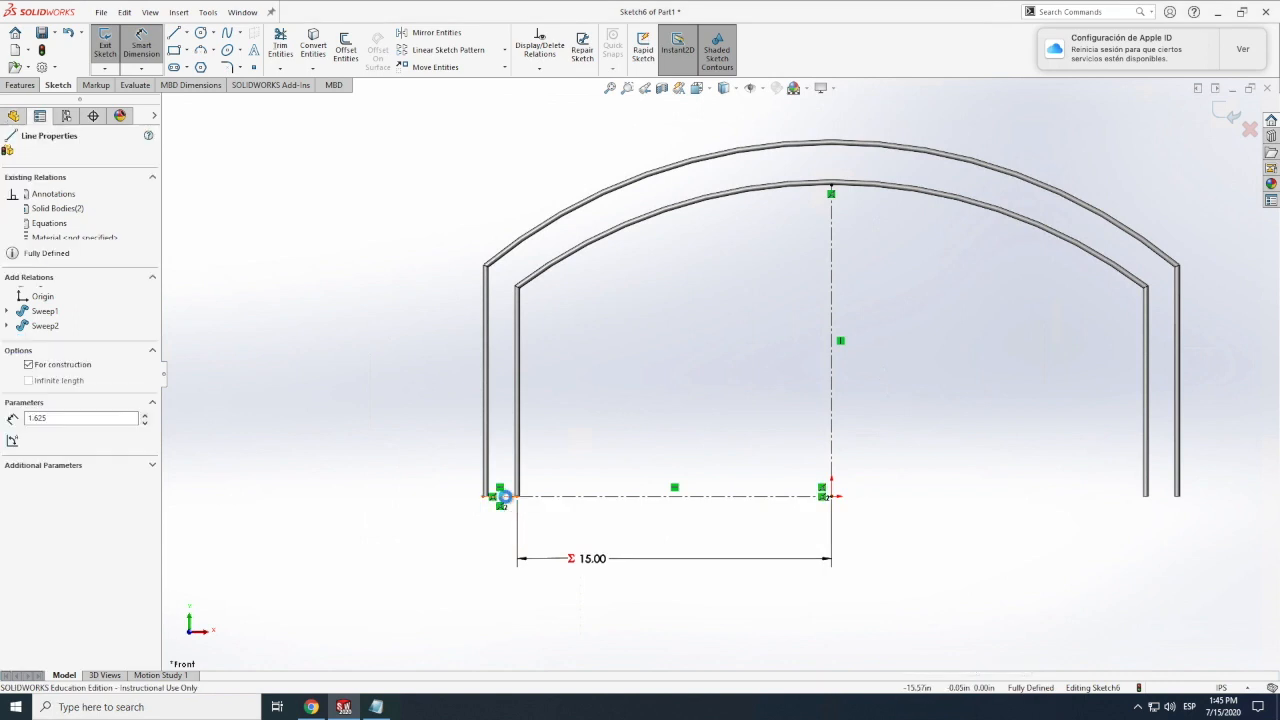
pyautogui.click(187, 33)
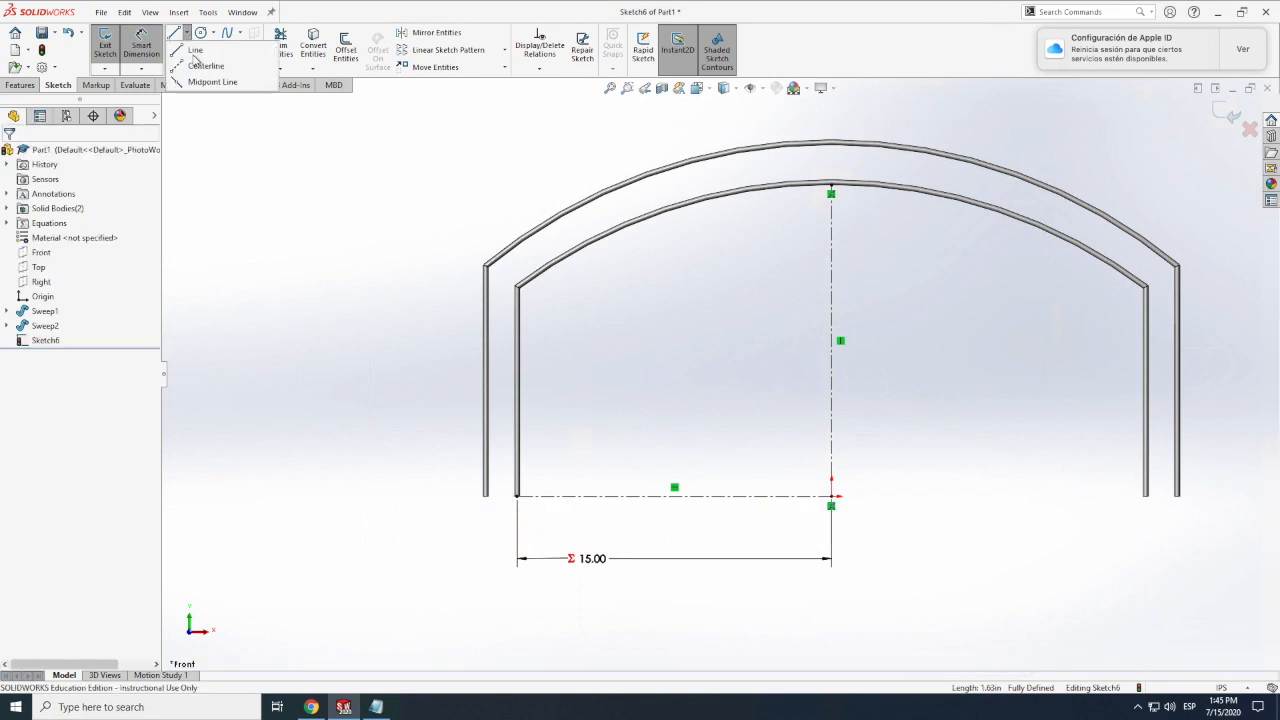
pyautogui.click(517, 495)
pyautogui.click(424, 494)
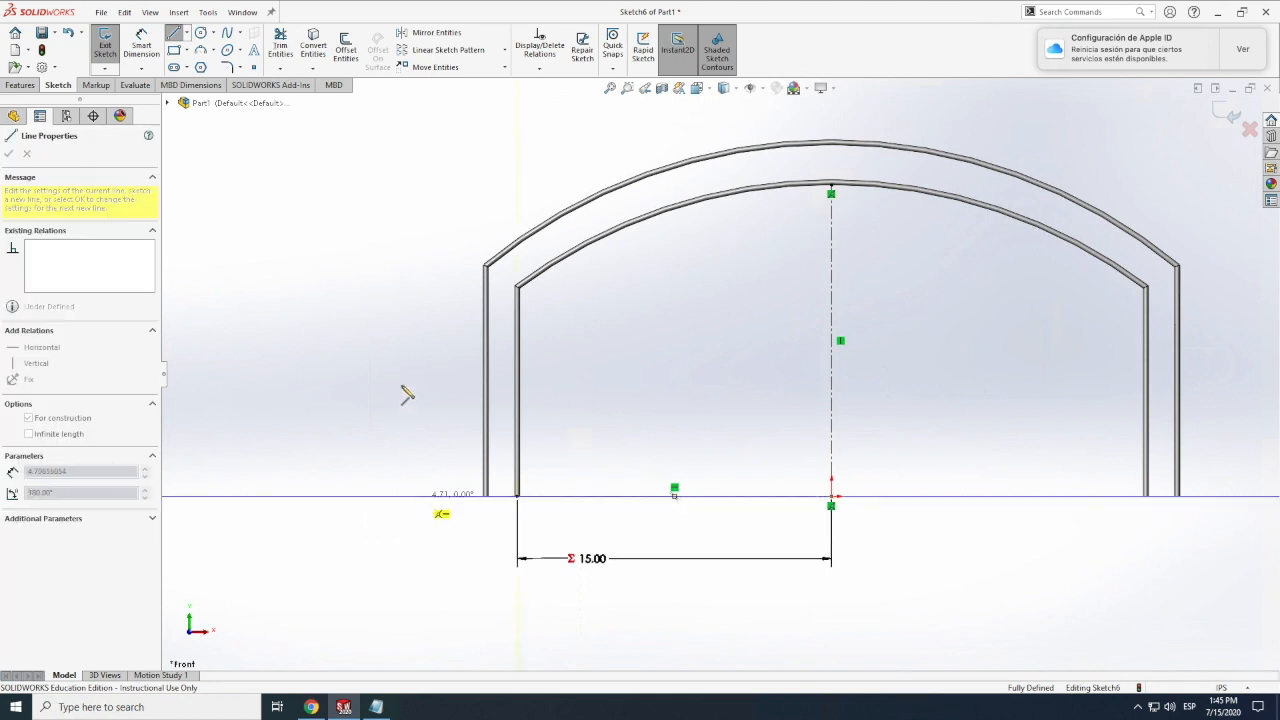
pyautogui.press('Escape')
pyautogui.press('Escape')
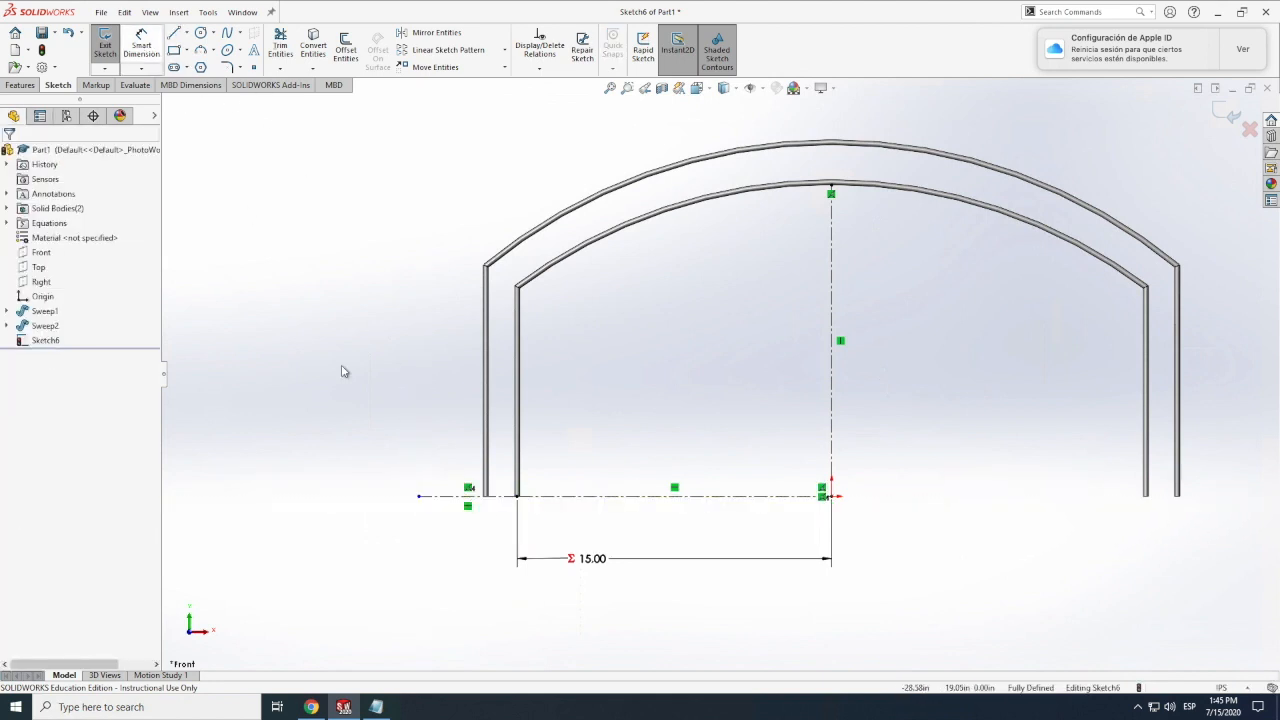
# Dimension the outward horizontal centerline at the inner leg's base to 1.5 in.
pyautogui.click(141, 45)
pyautogui.click(441, 497)
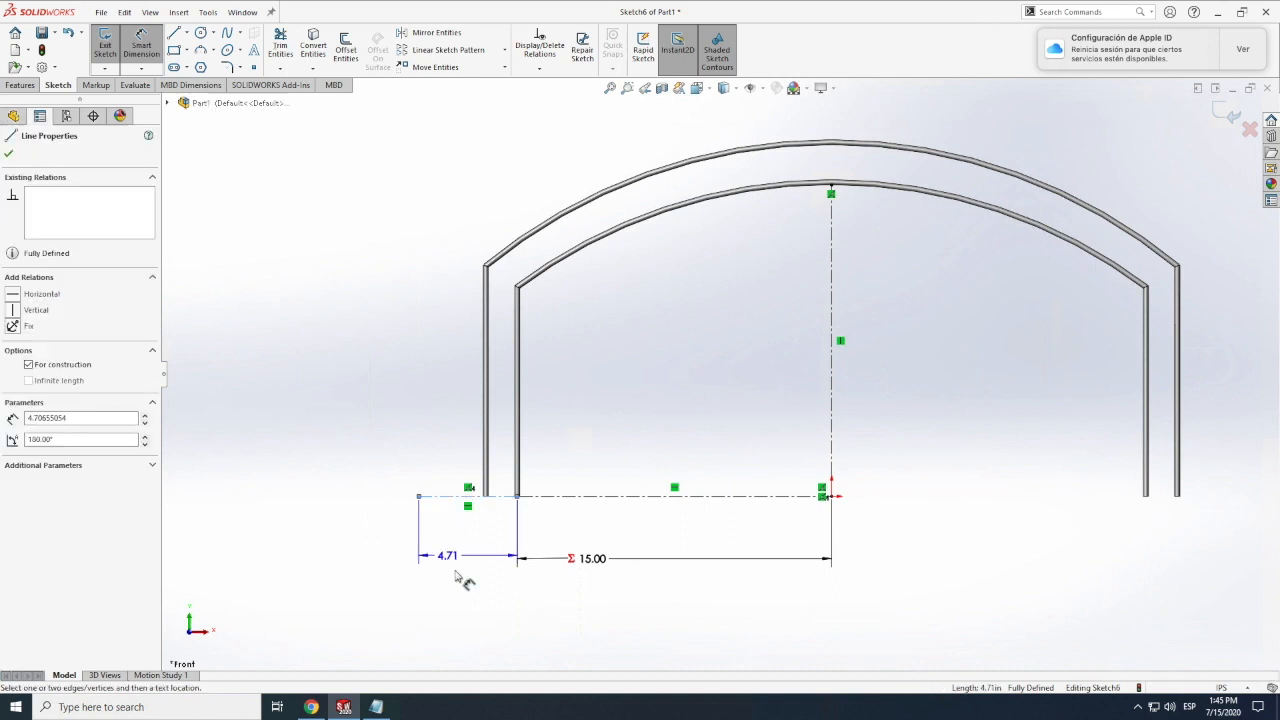
pyautogui.click(458, 567)
pyautogui.write('1.5')
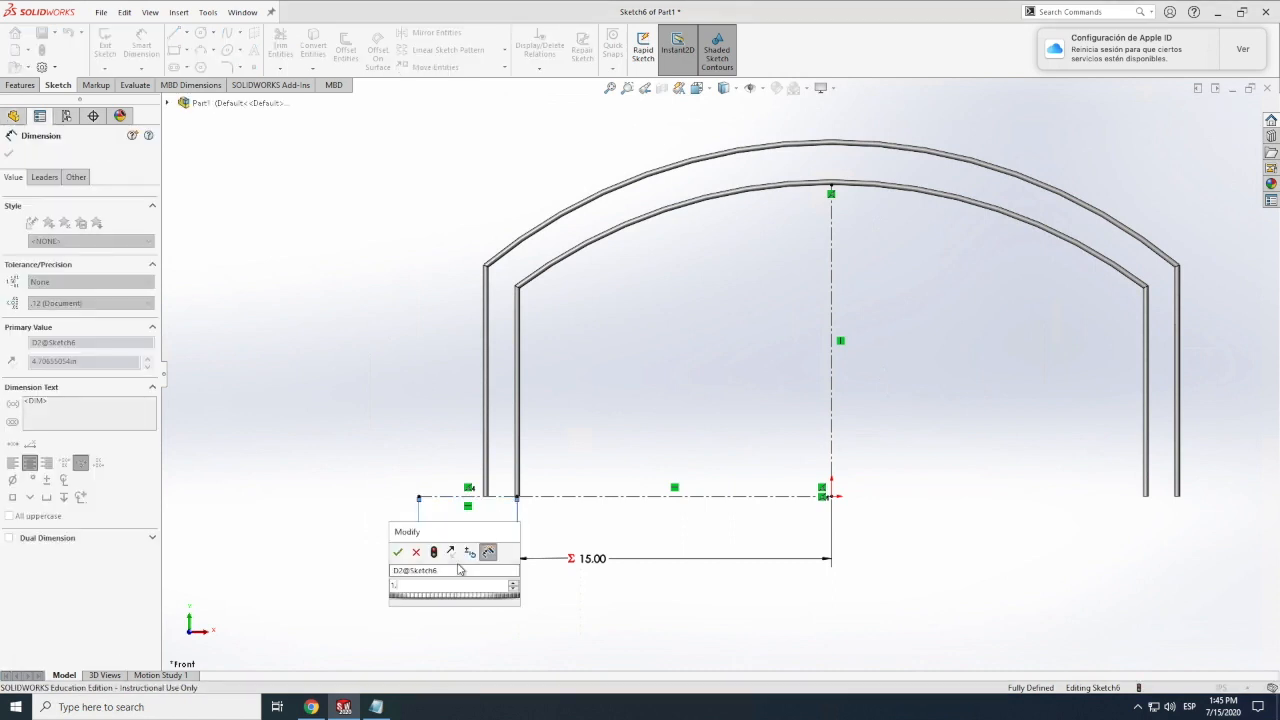
pyautogui.press('Return')
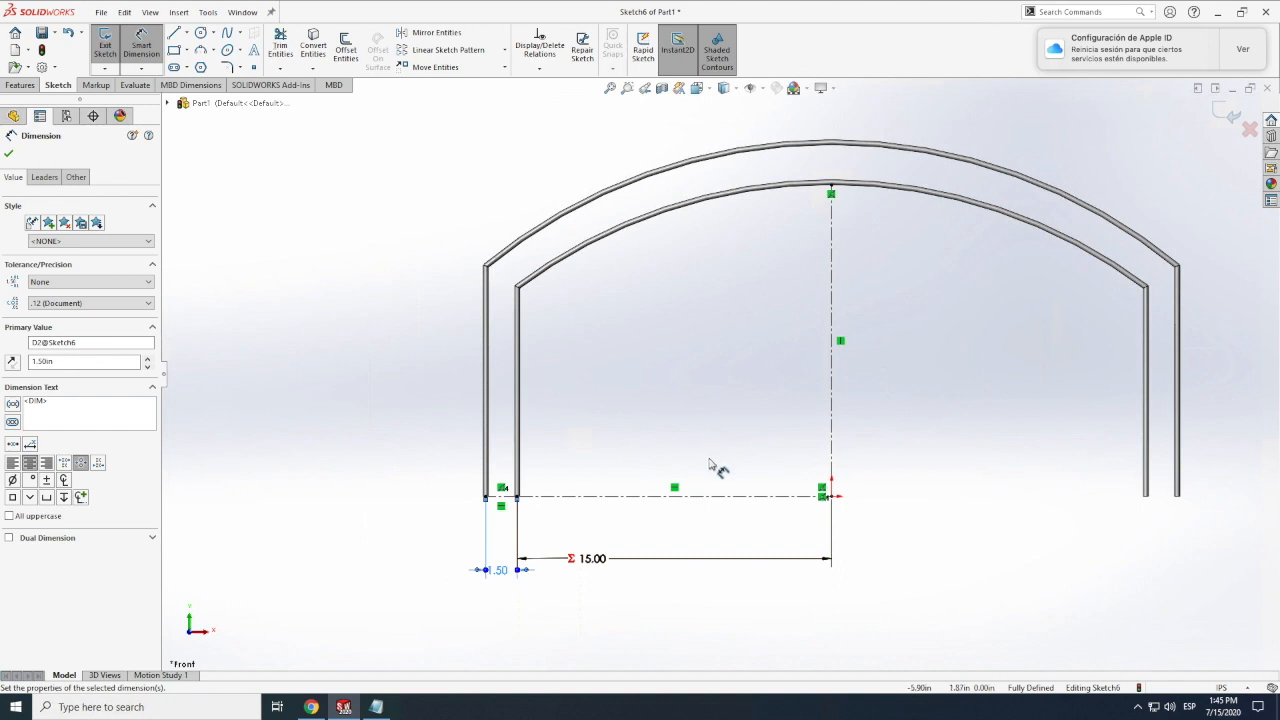
# Draw a vertical centerline about 0.88 in long up from the base of the left outer leg.
pyautogui.click(187, 37)
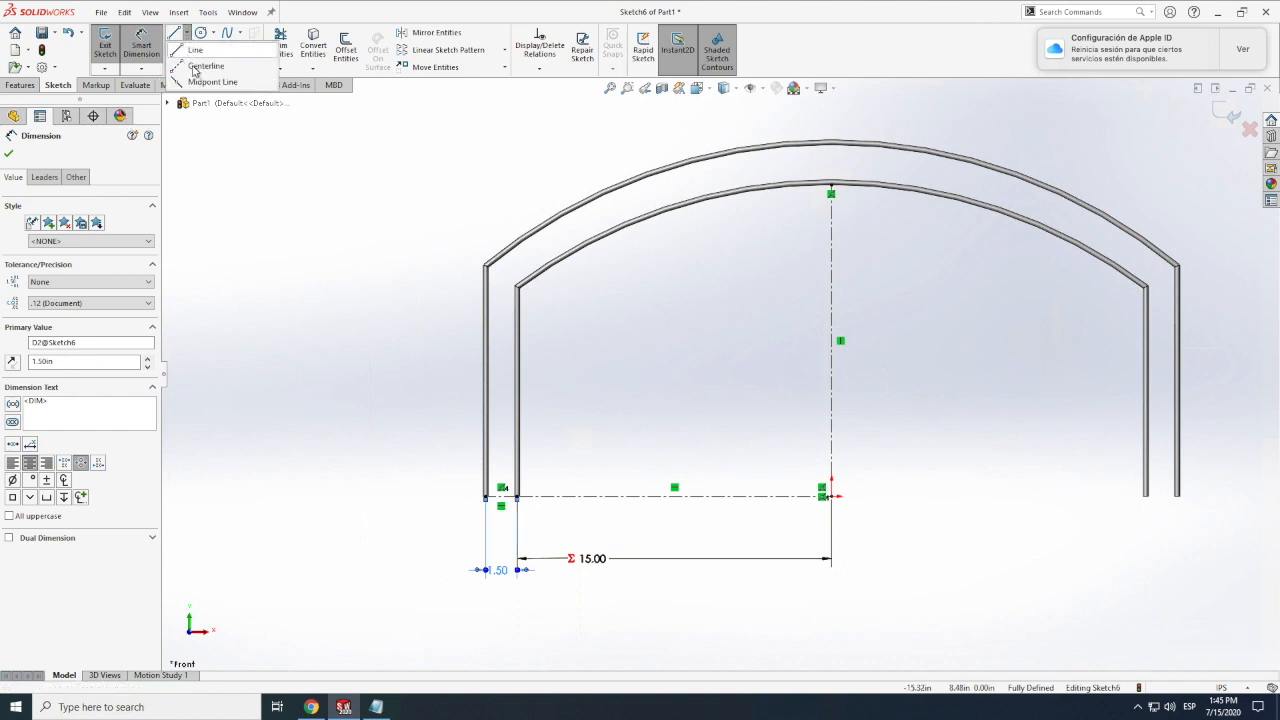
pyautogui.click(210, 62)
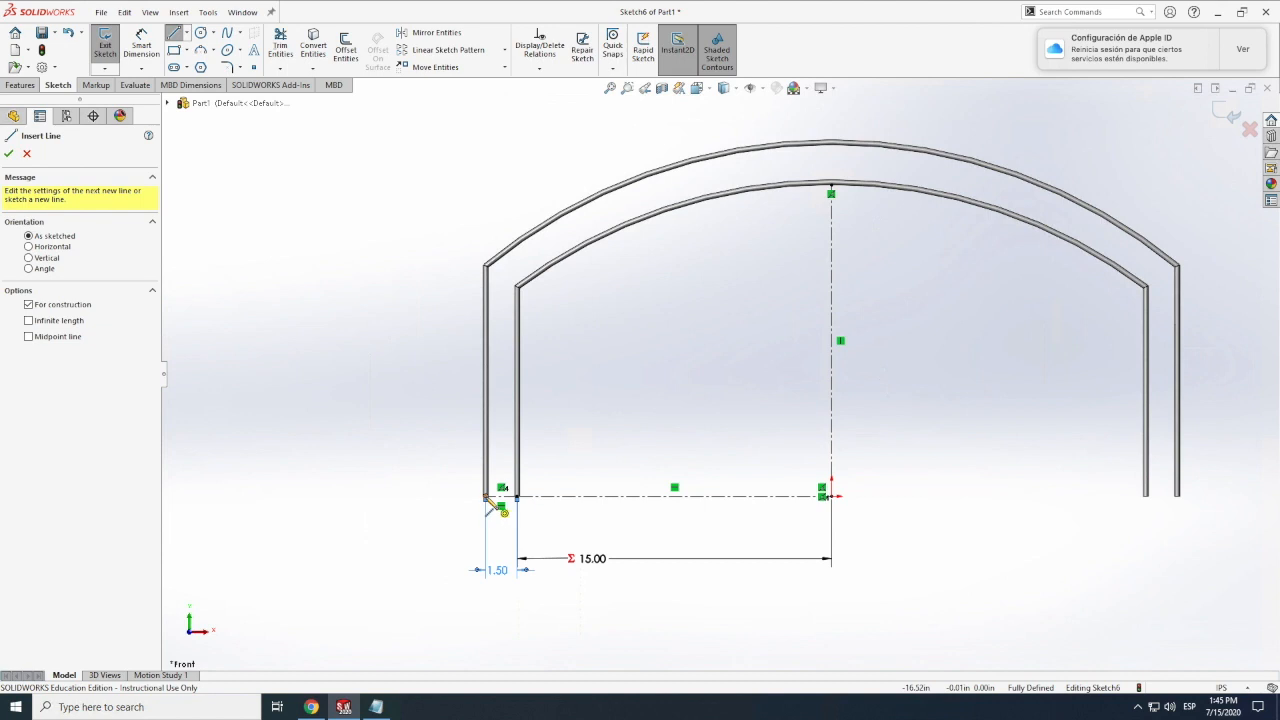
pyautogui.click(487, 495)
pyautogui.click(487, 479)
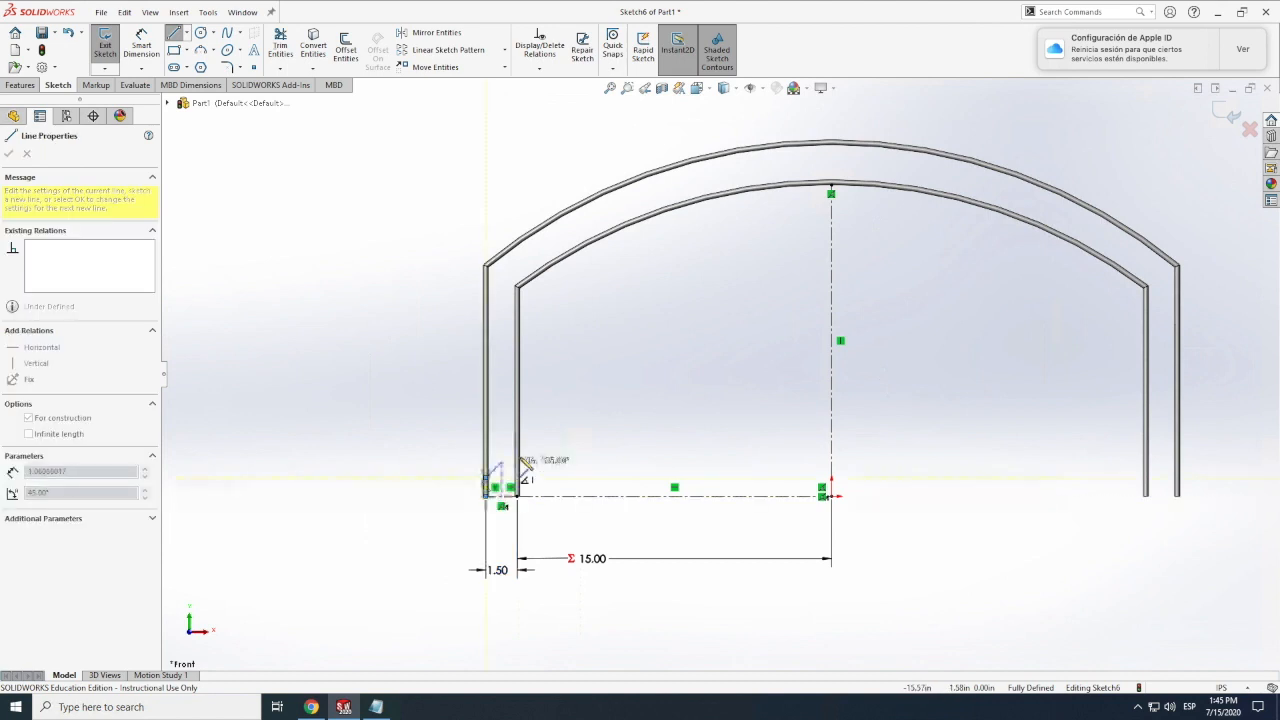
pyautogui.press('Escape')
# Dimension the outer leg's vertical centerline to 10 in using an equation linked to a global variable.
pyautogui.scroll(1, 503, 604)
pyautogui.moveTo(503, 604); pyautogui.dragTo(498, 555, button='right')
pyautogui.scroll(-6, 531, 473)
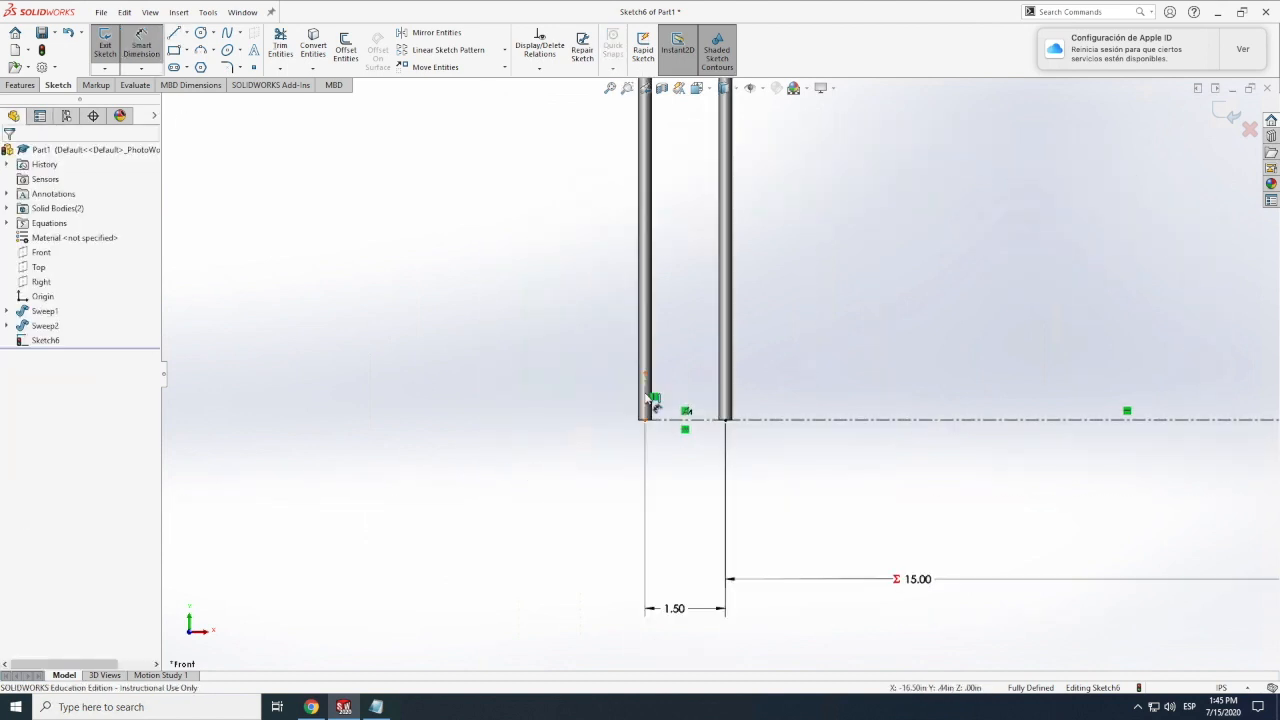
pyautogui.click(646, 401)
pyautogui.click(645, 404)
pyautogui.click(646, 411)
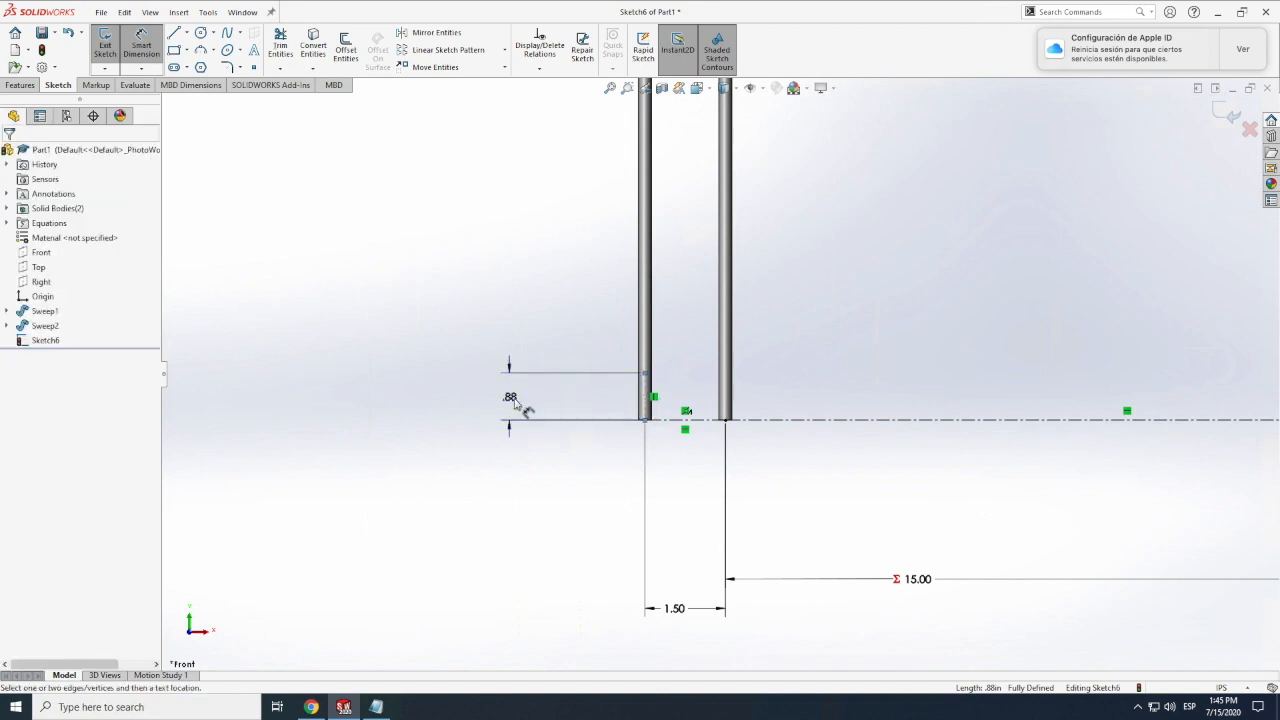
pyautogui.click(517, 406)
pyautogui.write('=')
pyautogui.click(502, 428)
pyautogui.click(514, 436)
pyautogui.click(452, 378)
pyautogui.scroll(5, 506, 434)
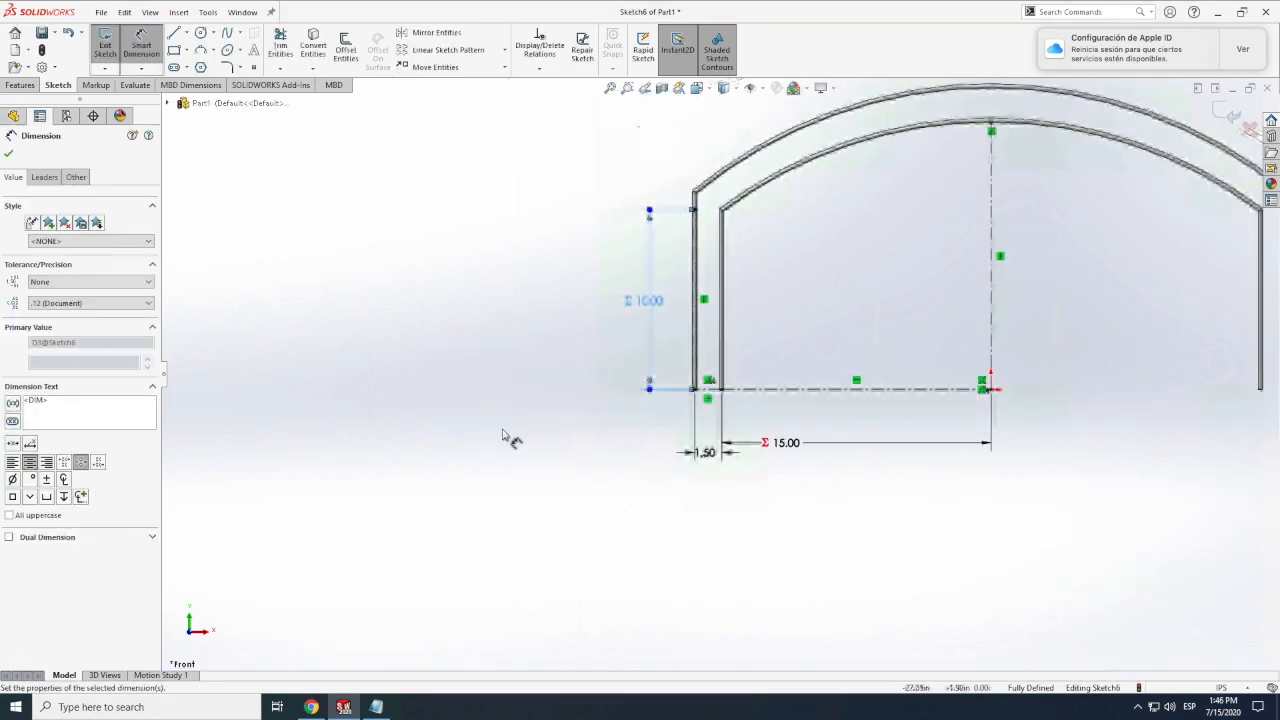
# Segment the outer leg's vertical centerline with 10 evenly spaced sketch points.
pyautogui.press('Escape')
pyautogui.click(208, 12)
pyautogui.moveTo(255, 383)
pyautogui.click(409, 149)
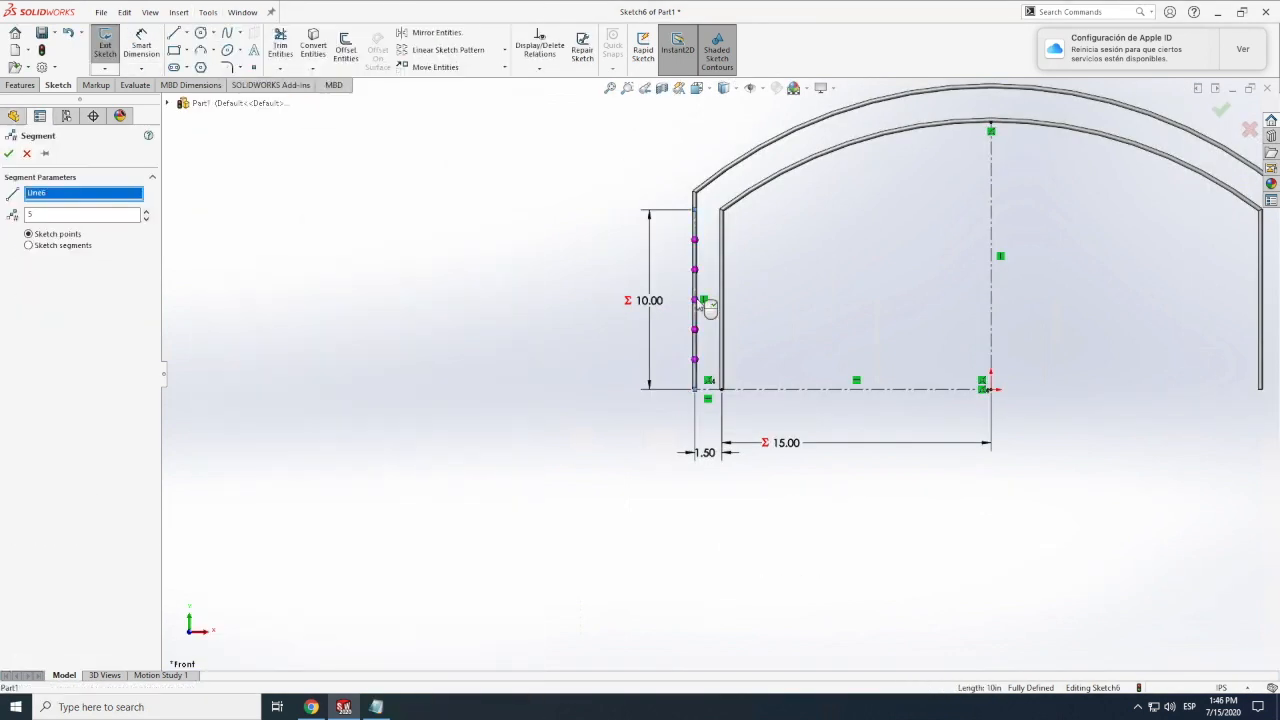
pyautogui.click(55, 214)
pyautogui.write('10')
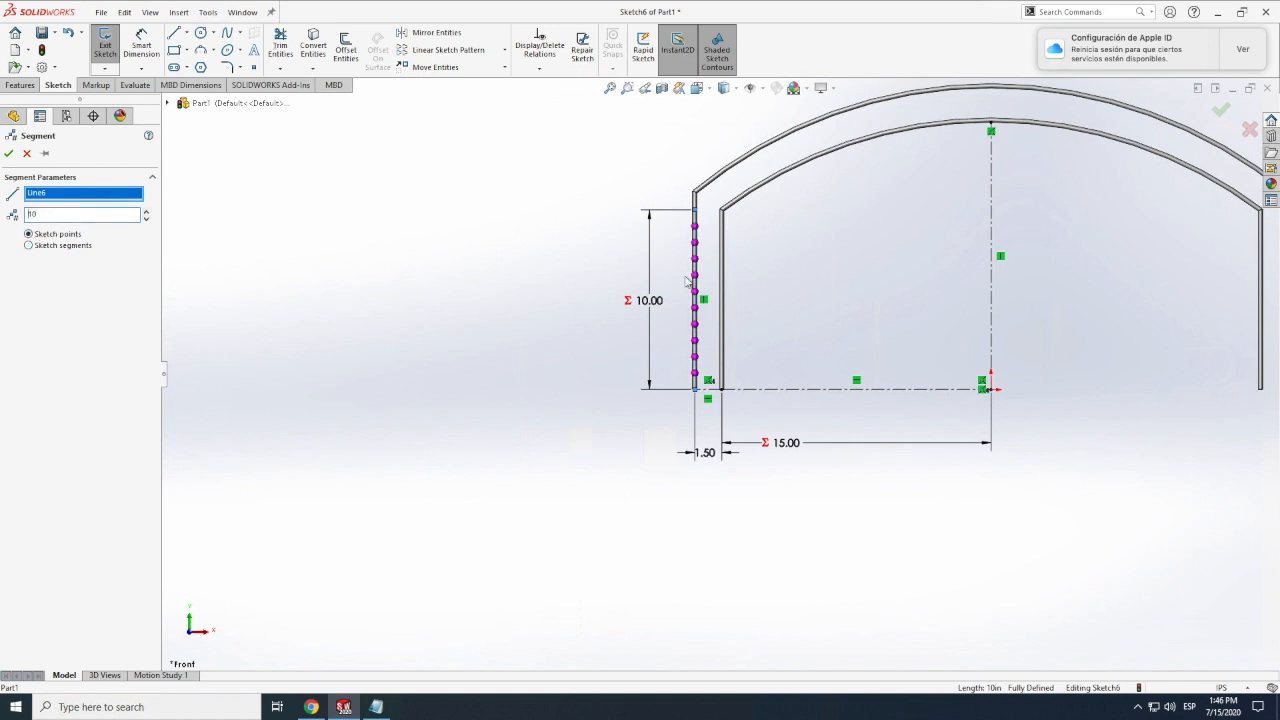
pyautogui.scroll(-3, 729, 275)
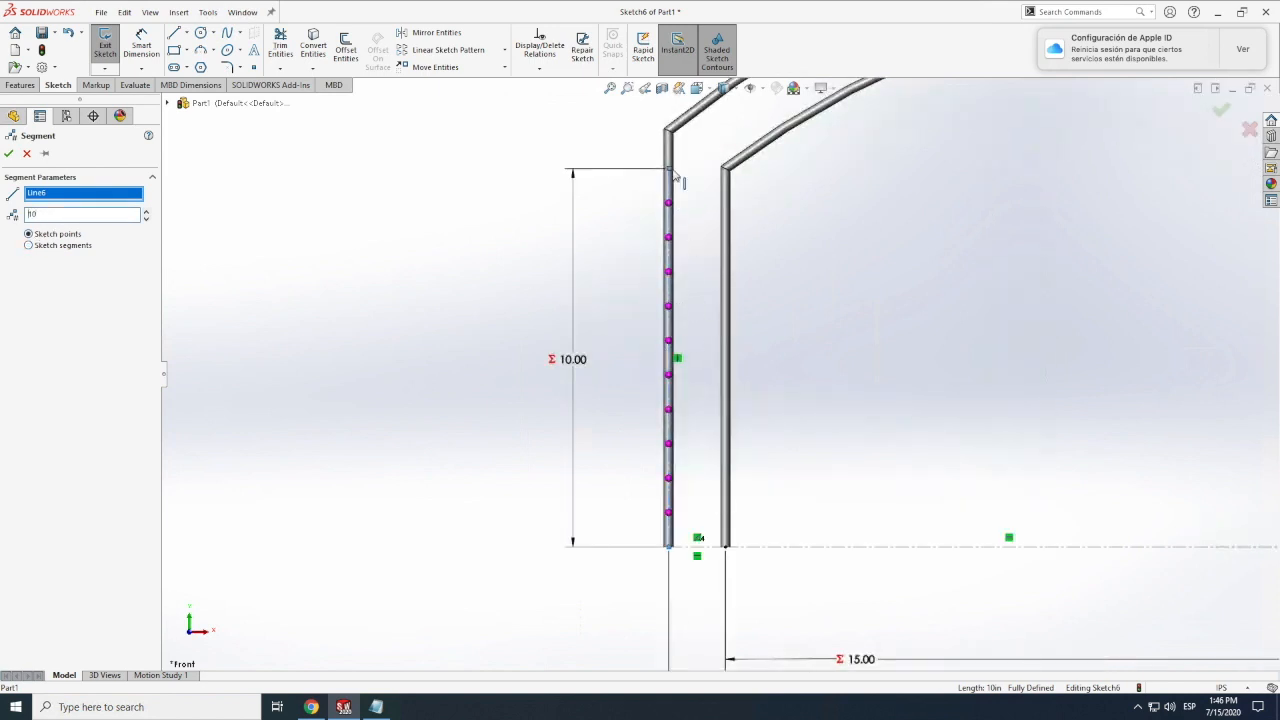
pyautogui.click(8, 153)
# Draw a continuous chain of alternating horizontal and diagonal bracing lines between the left legs, from the lowest sketch point up to the inner leg's top.
pyautogui.click(175, 32)
pyautogui.click(670, 513)
pyautogui.click(725, 514)
pyautogui.scroll(-4, 729, 535)
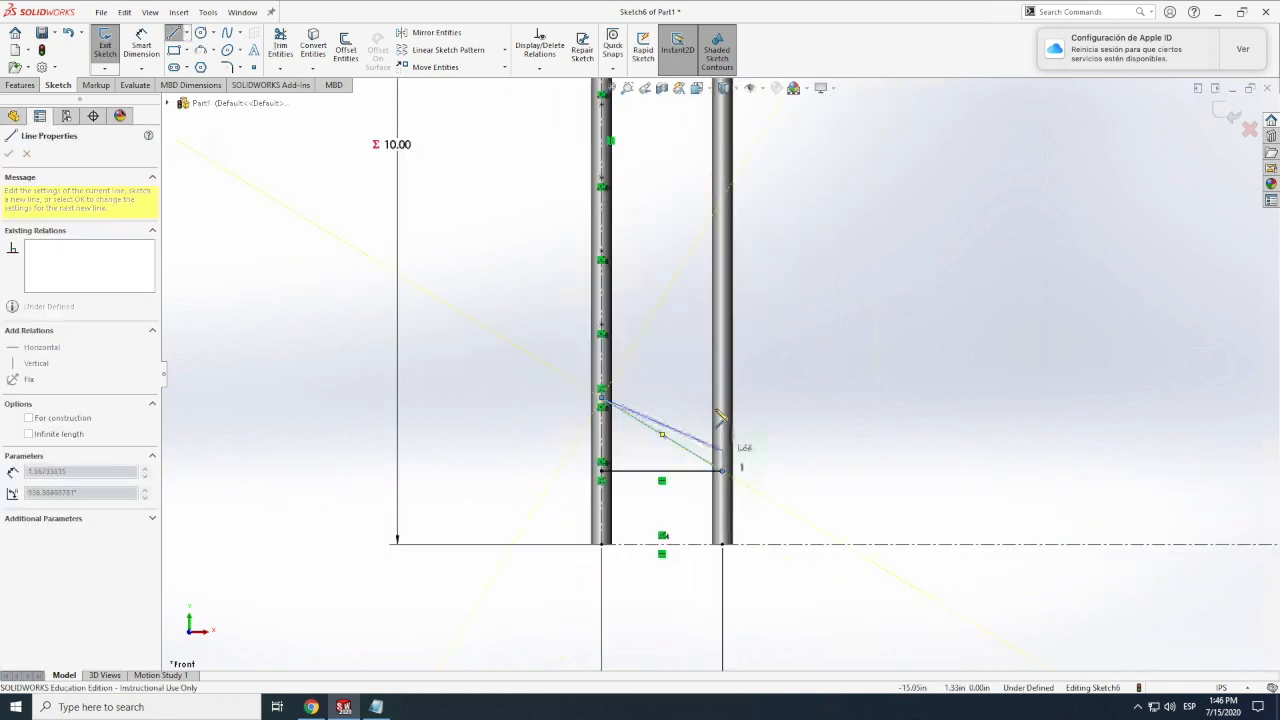
pyautogui.scroll(1, 731, 390)
pyautogui.click(723, 394)
pyautogui.click(622, 340)
pyautogui.click(722, 332)
pyautogui.click(622, 278)
pyautogui.click(722, 270)
pyautogui.click(622, 212)
pyautogui.click(722, 210)
pyautogui.click(622, 150)
pyautogui.click(722, 150)
pyautogui.scroll(5, 725, 240)
pyautogui.scroll(-5, 730, 330)
pyautogui.click(722, 352)
pyautogui.click(648, 306)
pyautogui.click(722, 306)
pyautogui.click(648, 262)
pyautogui.click(722, 262)
pyautogui.click(648, 216)
pyautogui.click(722, 216)
pyautogui.click(648, 170)
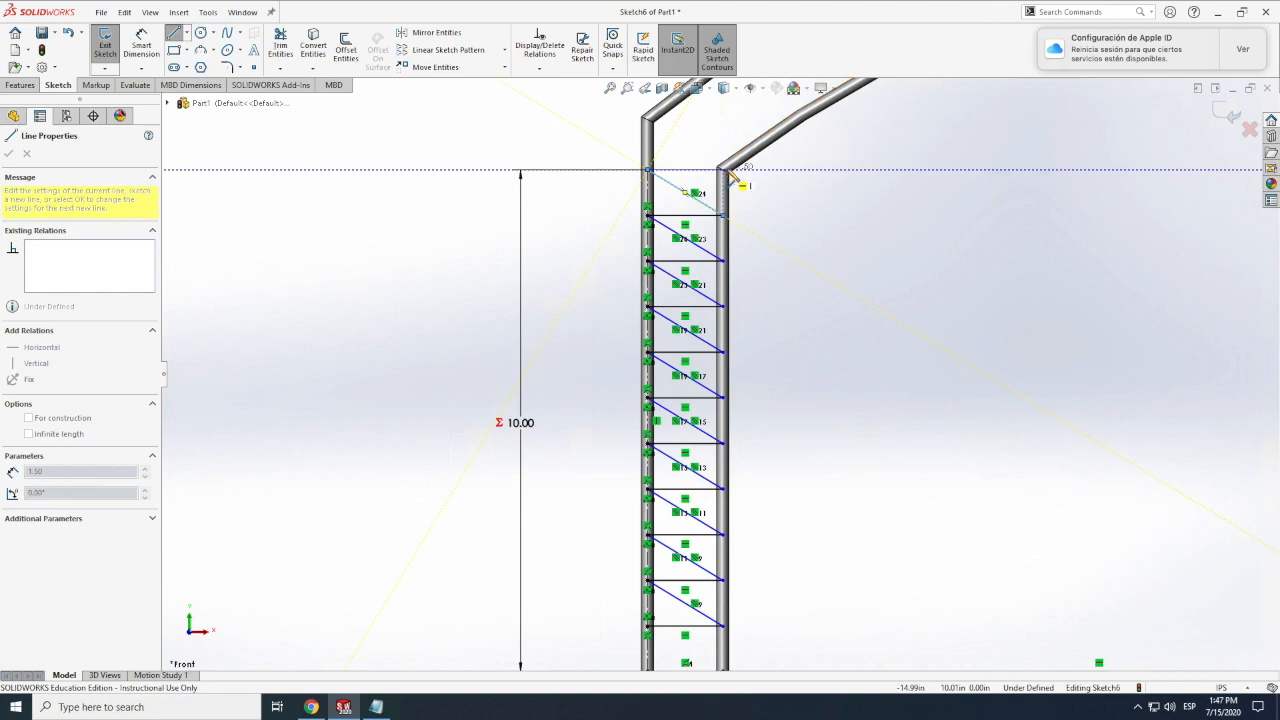
pyautogui.doubleClick(724, 169)
# Draw a vertical centerline from the outer end of the topmost horizontal brace up to the outer leg's corner.
pyautogui.scroll(3, 780, 300)
pyautogui.scroll(-4, 717, 266)
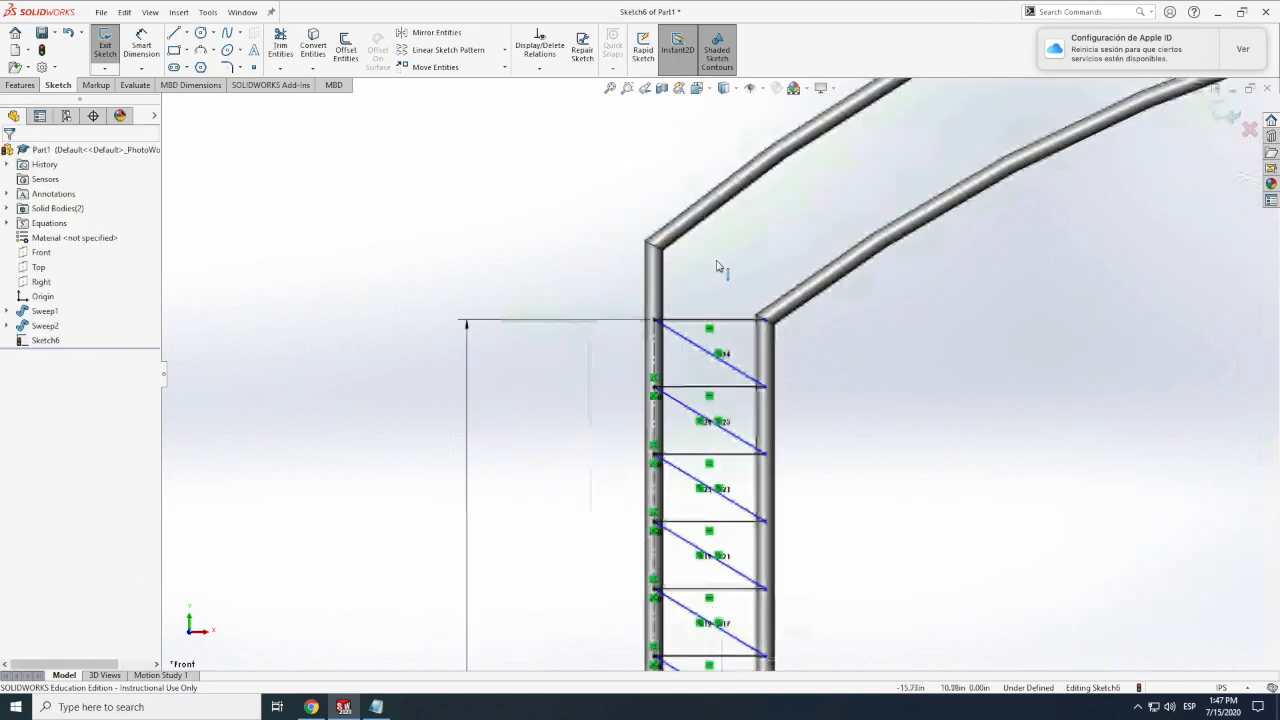
pyautogui.click(187, 34)
pyautogui.click(200, 66)
pyautogui.click(655, 320)
pyautogui.click(655, 245)
# Dimension the short vertical centerline at the top of the outer leg to 1 in.
pyautogui.moveTo(739, 251); pyautogui.dragTo(738, 215, button='right')
pyautogui.click(656, 286)
pyautogui.click(438, 282)
pyautogui.write('1')
pyautogui.press('Return')
# Draw a diagonal brace from the inner leg's top to the outer leg's corner.
pyautogui.moveTo(768, 342); pyautogui.dragTo(731, 342, button='right')
pyautogui.click(765, 320)
pyautogui.click(654, 246)
pyautogui.press('Escape')
# Draw a short vertical centerline across the tube thickness at the crown of the inner arch.
pyautogui.scroll(6, 826, 342)
pyautogui.scroll(-3, 1080, 266)
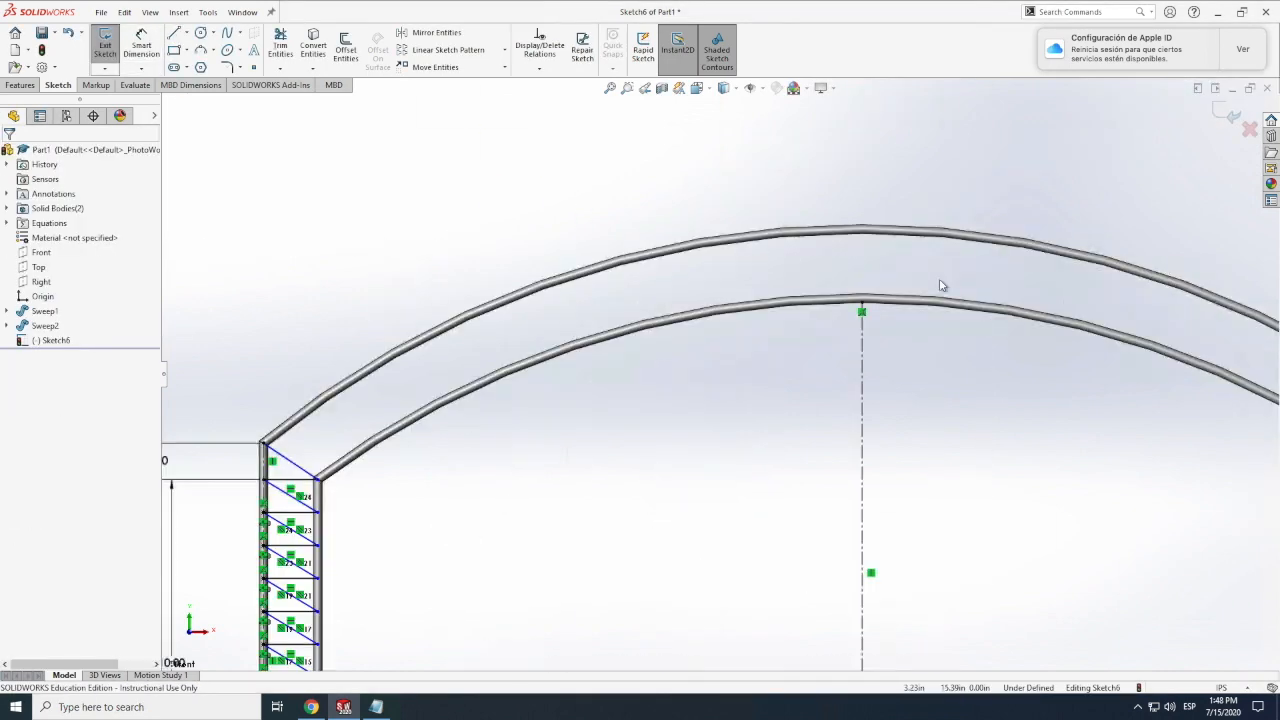
pyautogui.click(200, 51)
pyautogui.press('Escape')
pyautogui.click(186, 33)
pyautogui.click(211, 66)
pyautogui.click(862, 303)
pyautogui.click(862, 295)
pyautogui.press('Escape')
# Draw a three-point arc of about 24.49 in radius along the inner arch, from the left inner leg's top to the tube's center at the crown.
pyautogui.scroll(1, 880, 285)
pyautogui.click(201, 50)
pyautogui.scroll(3, 640, 405)
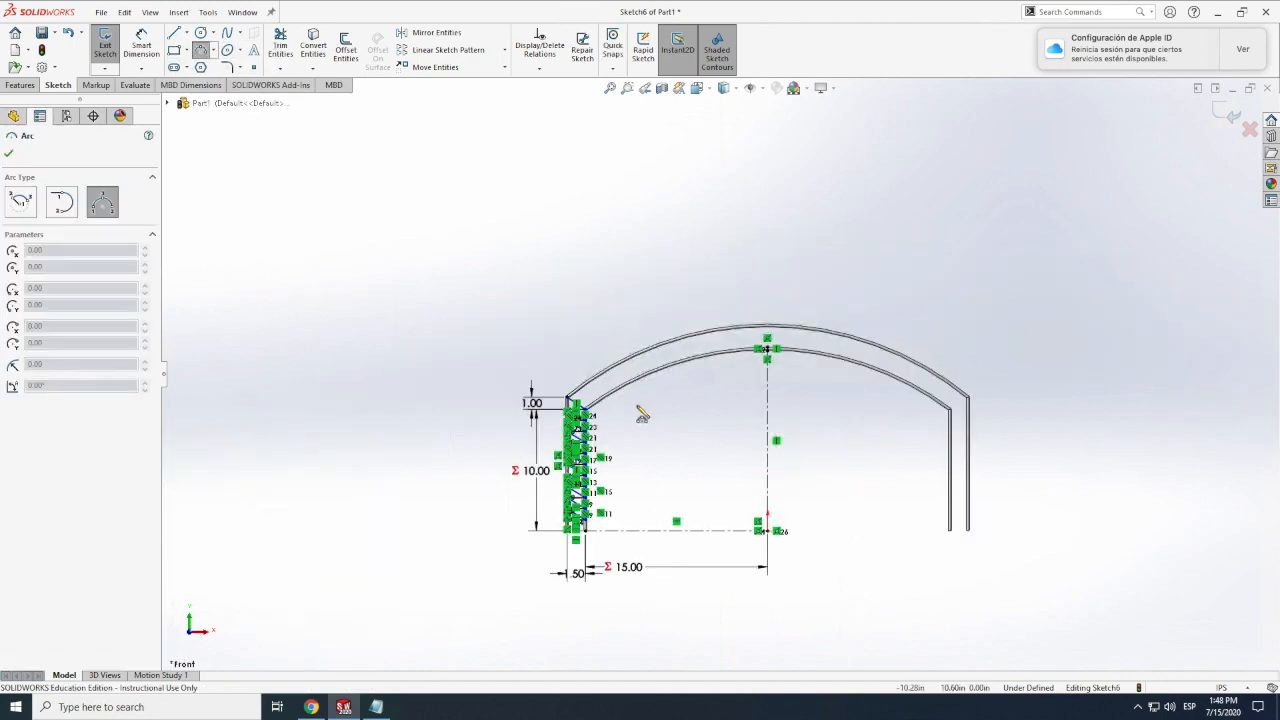
pyautogui.scroll(-4, 621, 405)
pyautogui.click(491, 406)
pyautogui.scroll(-6, 1175, 184)
pyautogui.click(594, 419)
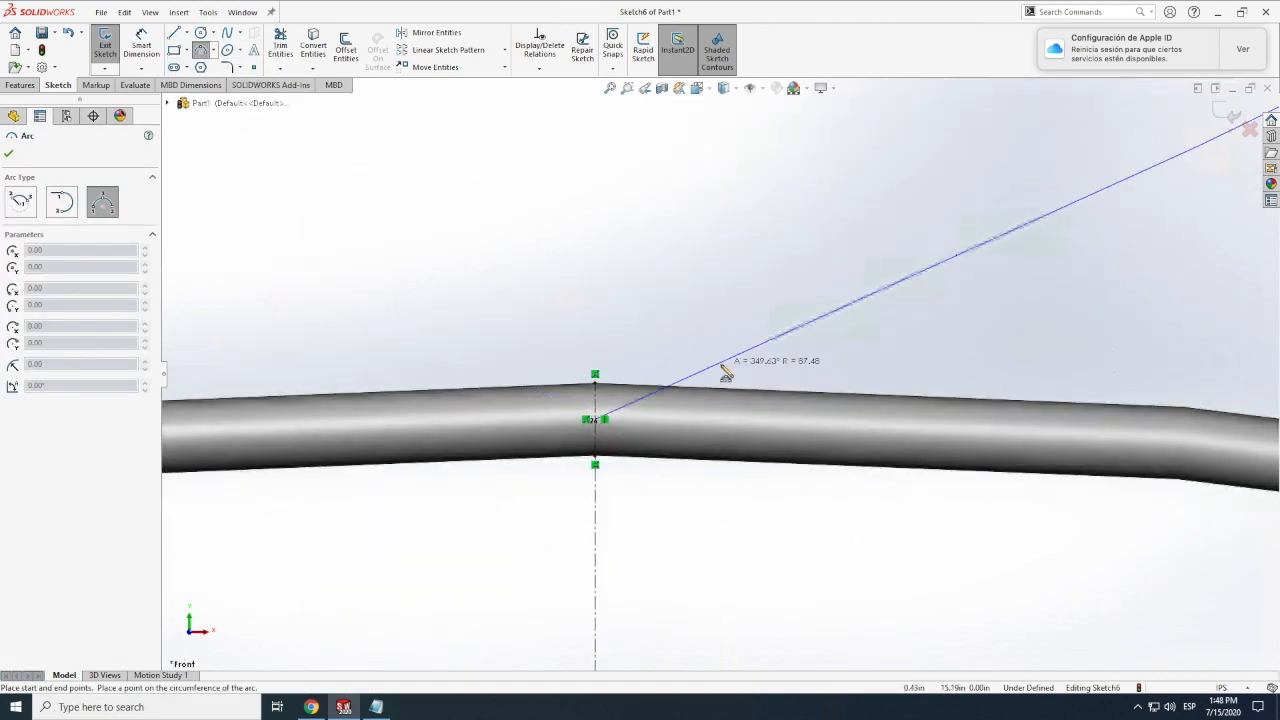
pyautogui.scroll(4, 429, 429)
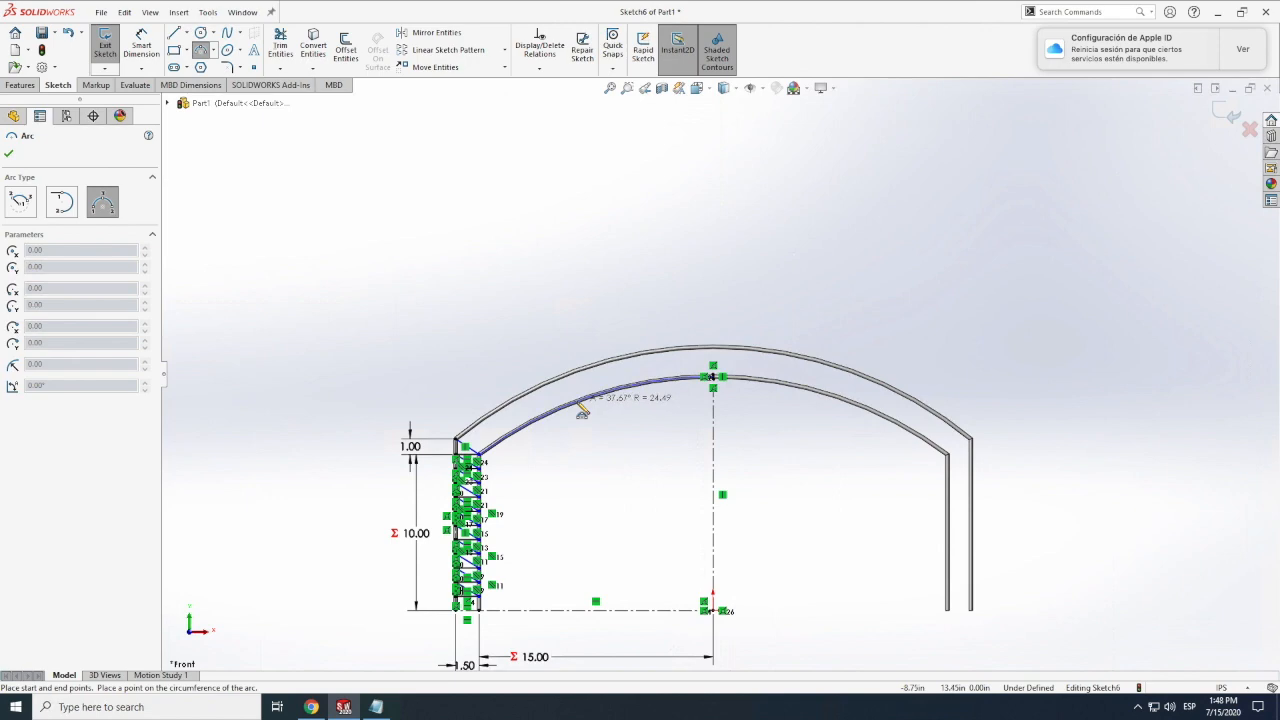
pyautogui.click(577, 402)
# Dimension the inner arc's radius to 25 in.
pyautogui.click(141, 48)
pyautogui.click(581, 402)
pyautogui.click(652, 547)
pyautogui.write('25')
pyautogui.press('Return')
# Draw vertical centerlines from the inner arch's crown up to the outer arch and across the outer tube's thickness.
pyautogui.scroll(-3, 490, 456)
pyautogui.click(201, 50)
pyautogui.scroll(-2, 215, 52)
pyautogui.click(17, 86)
pyautogui.click(57, 86)
pyautogui.click(187, 33)
pyautogui.click(205, 67)
pyautogui.scroll(-5, 940, 300)
pyautogui.click(830, 358)
pyautogui.click(830, 220)
pyautogui.click(830, 199)
pyautogui.press('Escape')
# Draw a three-point arc along the outer arch between the tube's center at the crown and the left outer leg's corner.
pyautogui.scroll(-2, 880, 186)
pyautogui.click(199, 50)
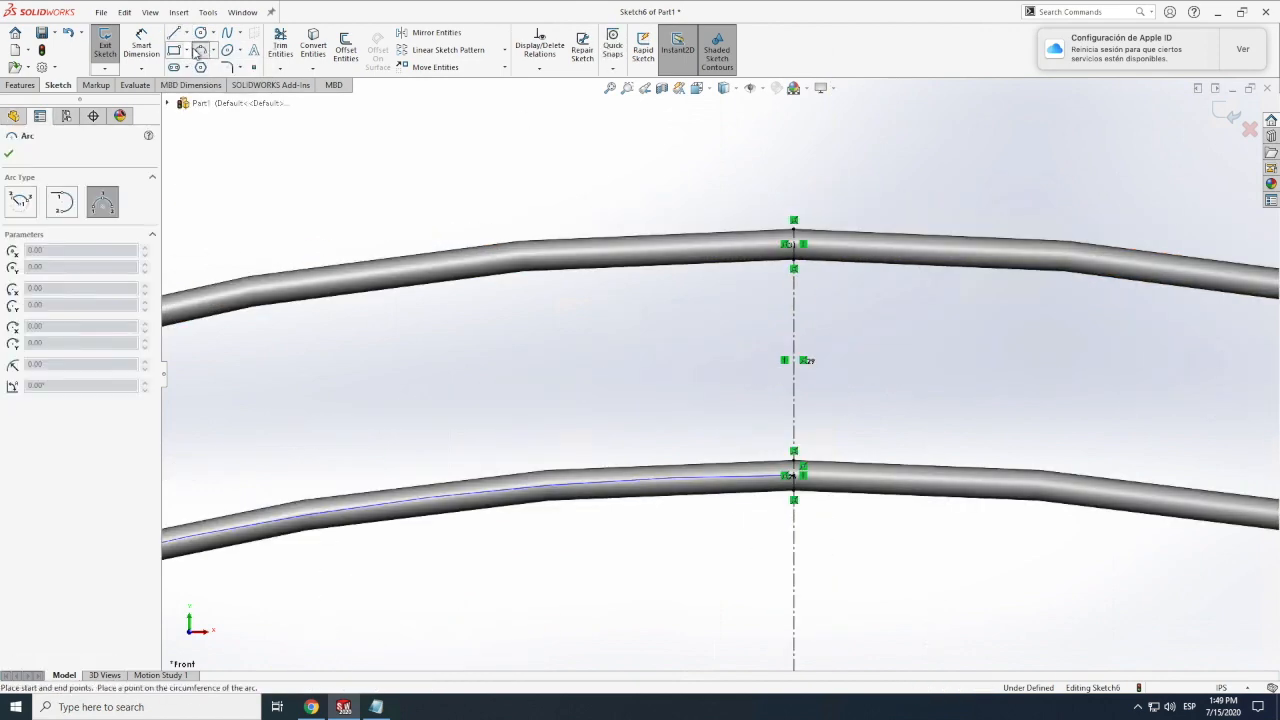
pyautogui.click(794, 245)
pyautogui.scroll(9, 632, 256)
pyautogui.click(347, 487)
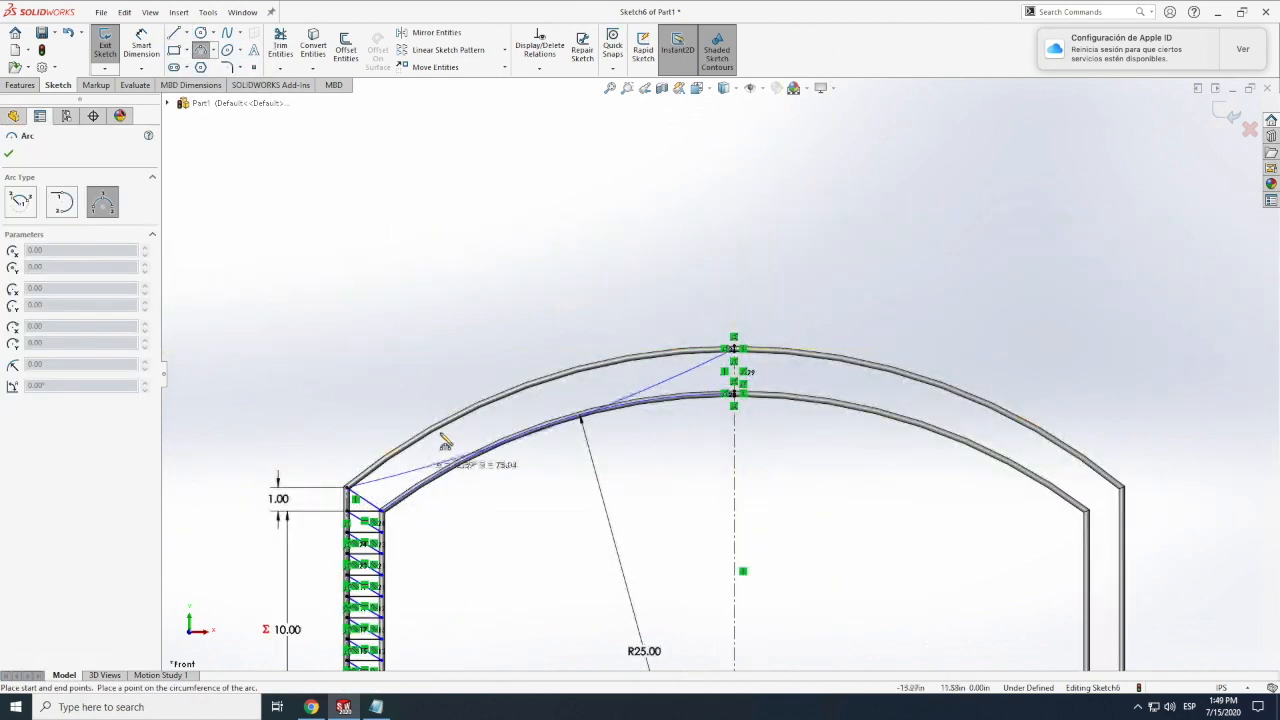
pyautogui.scroll(-7, 441, 436)
pyautogui.click(588, 428)
# Dimension the outer arc's radius to 26 in.
pyautogui.click(141, 45)
pyautogui.click(628, 410)
pyautogui.click(697, 450)
pyautogui.write('26')
pyautogui.press('Return')
pyautogui.scroll(5, 478, 487)
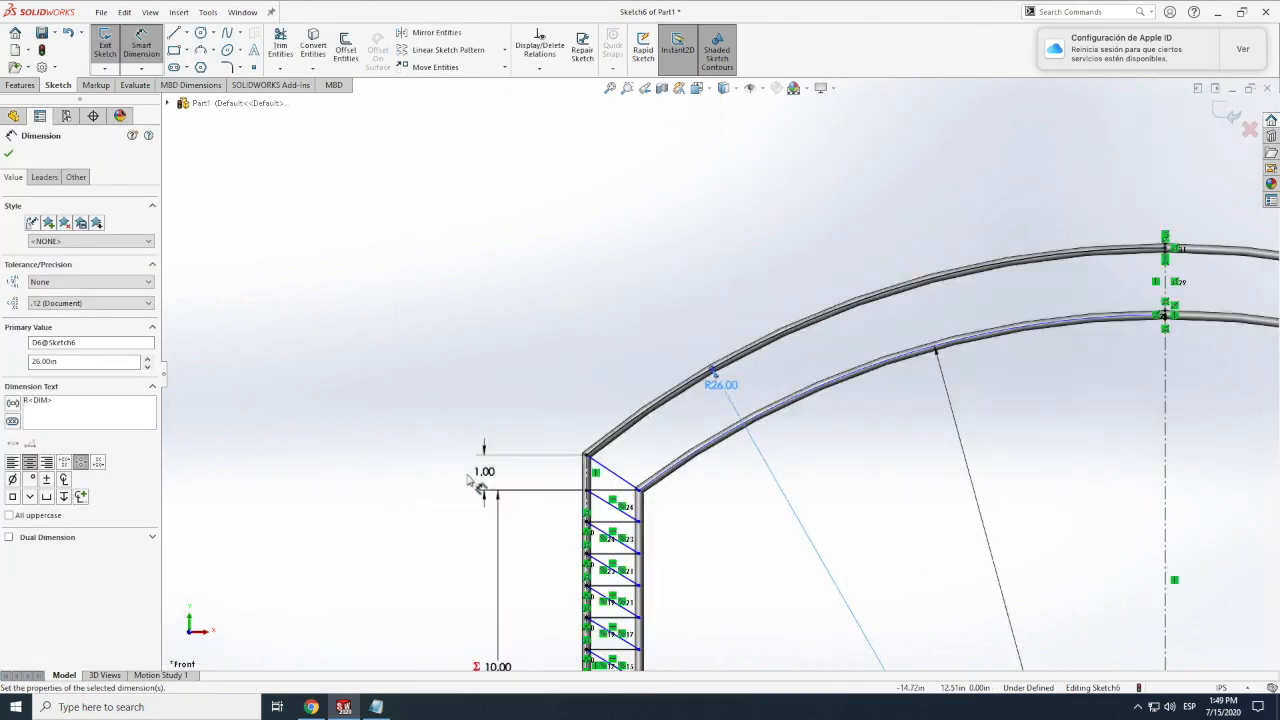
pyautogui.scroll(3, 680, 350)
pyautogui.scroll(-5, 930, 345)
pyautogui.press('Escape')
# Segment the inner arc with 14 evenly spaced sketch points.
pyautogui.click(596, 413)
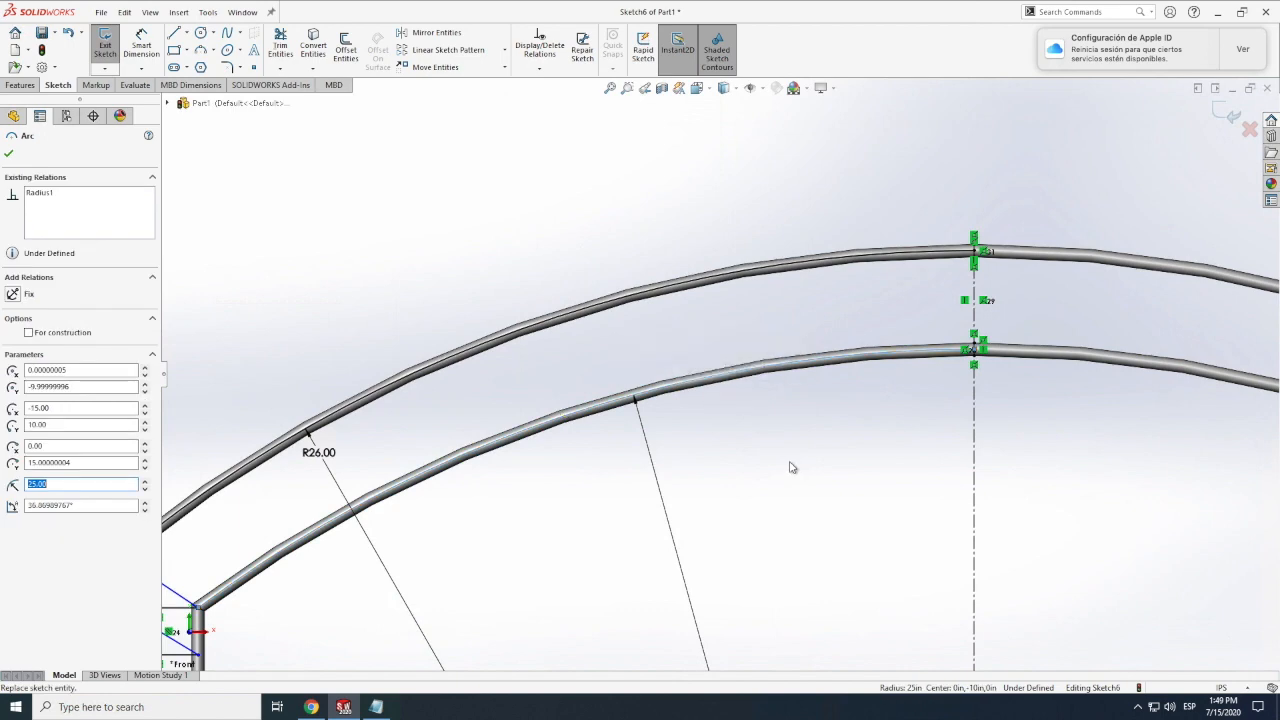
pyautogui.click(789, 463)
pyautogui.scroll(7, 690, 410)
pyautogui.click(208, 12)
pyautogui.moveTo(240, 385)
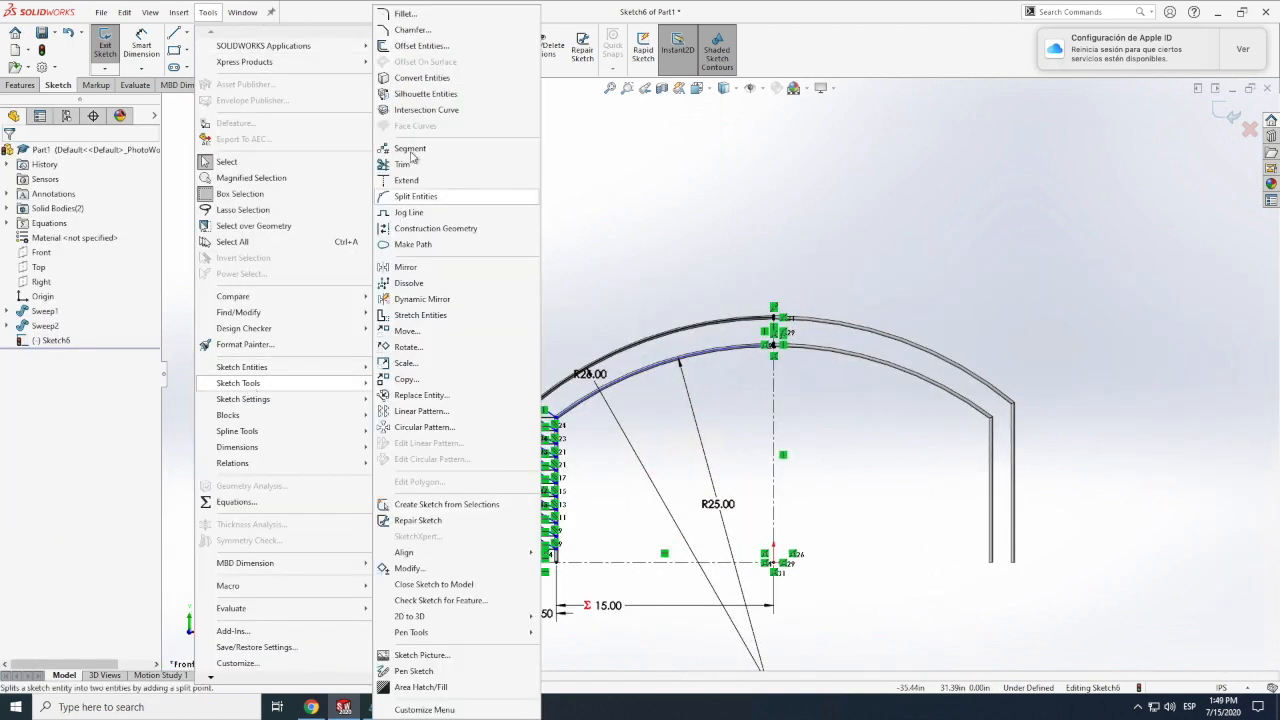
pyautogui.click(420, 197)
pyautogui.click(624, 387)
pyautogui.doubleClick(64, 217)
pyautogui.write('12')
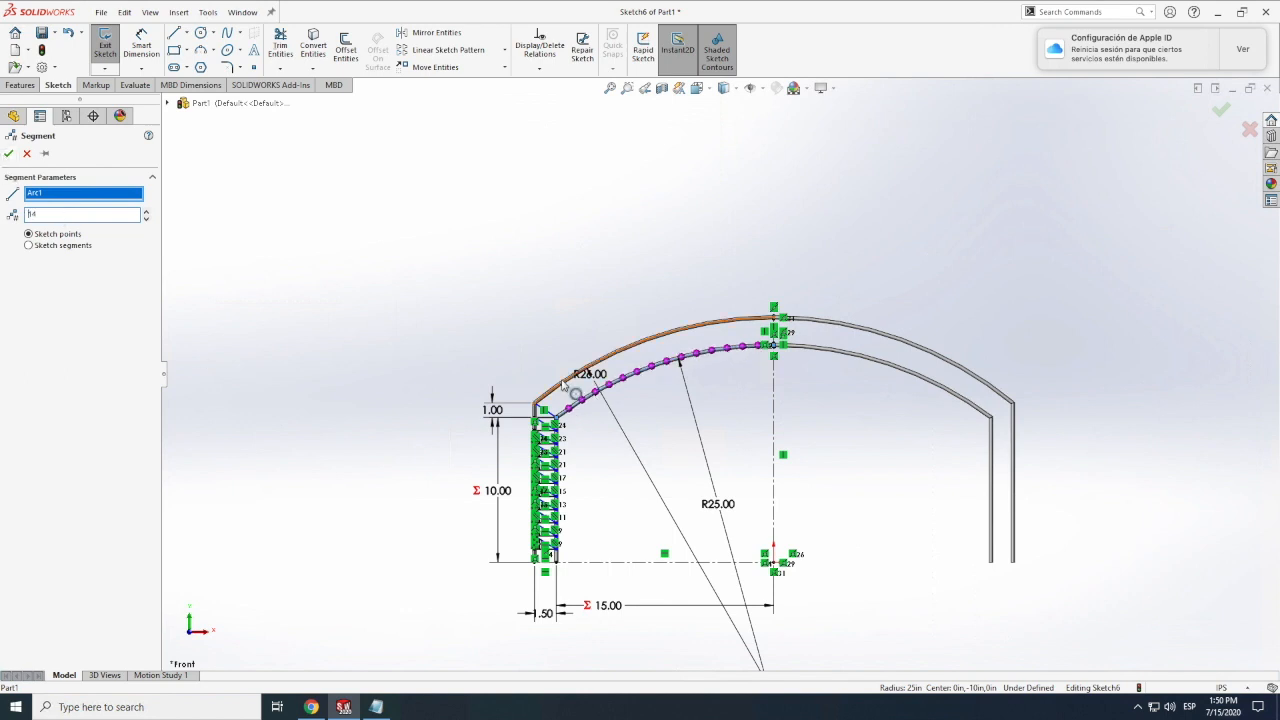
pyautogui.click(9, 156)
# Segment the outer arc with 14 evenly spaced sketch points.
pyautogui.click(647, 338)
pyautogui.click(209, 13)
pyautogui.moveTo(242, 388)
pyautogui.click(409, 148)
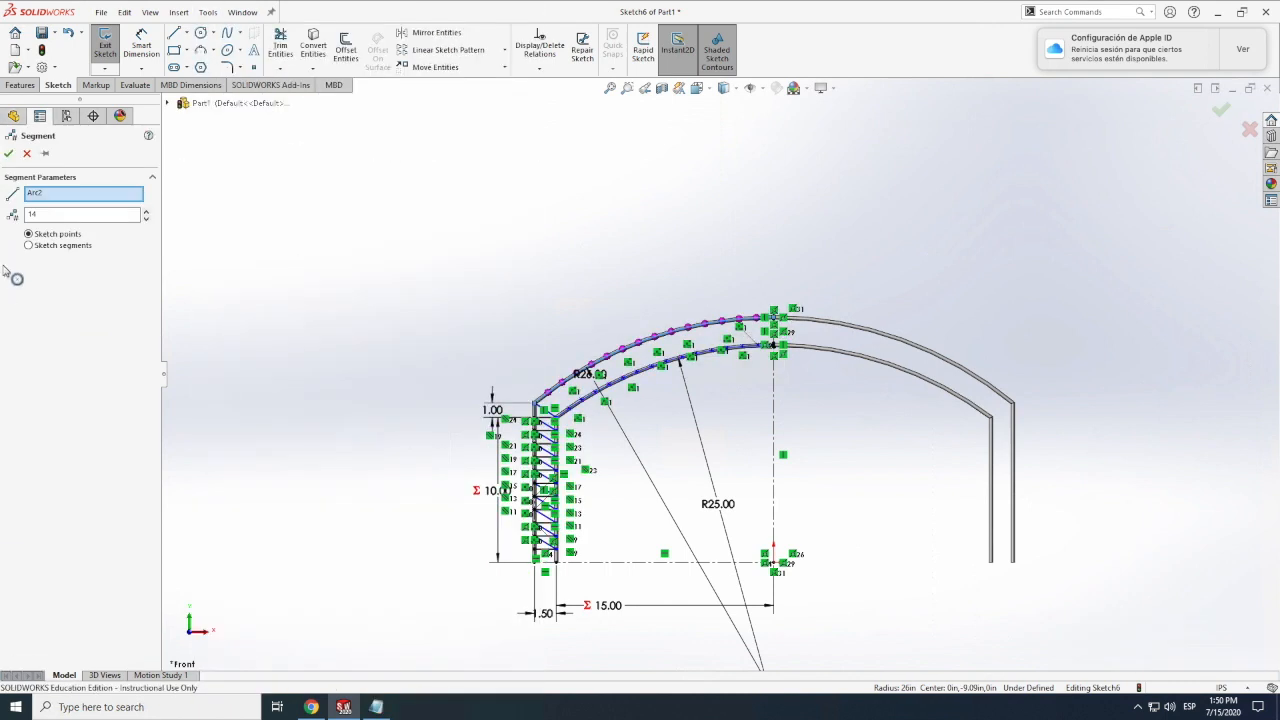
pyautogui.click(8, 153)
pyautogui.scroll(-10, 708, 352)
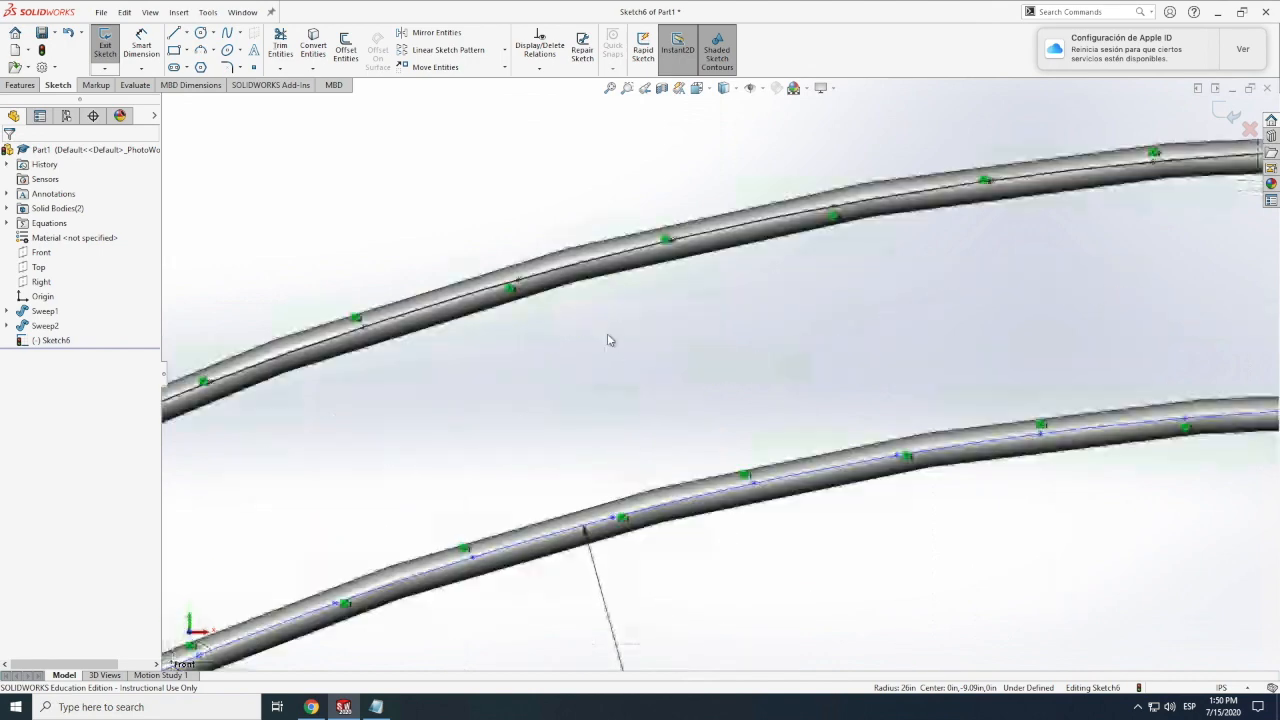
pyautogui.click(513, 201)
pyautogui.rightClick(515, 204)
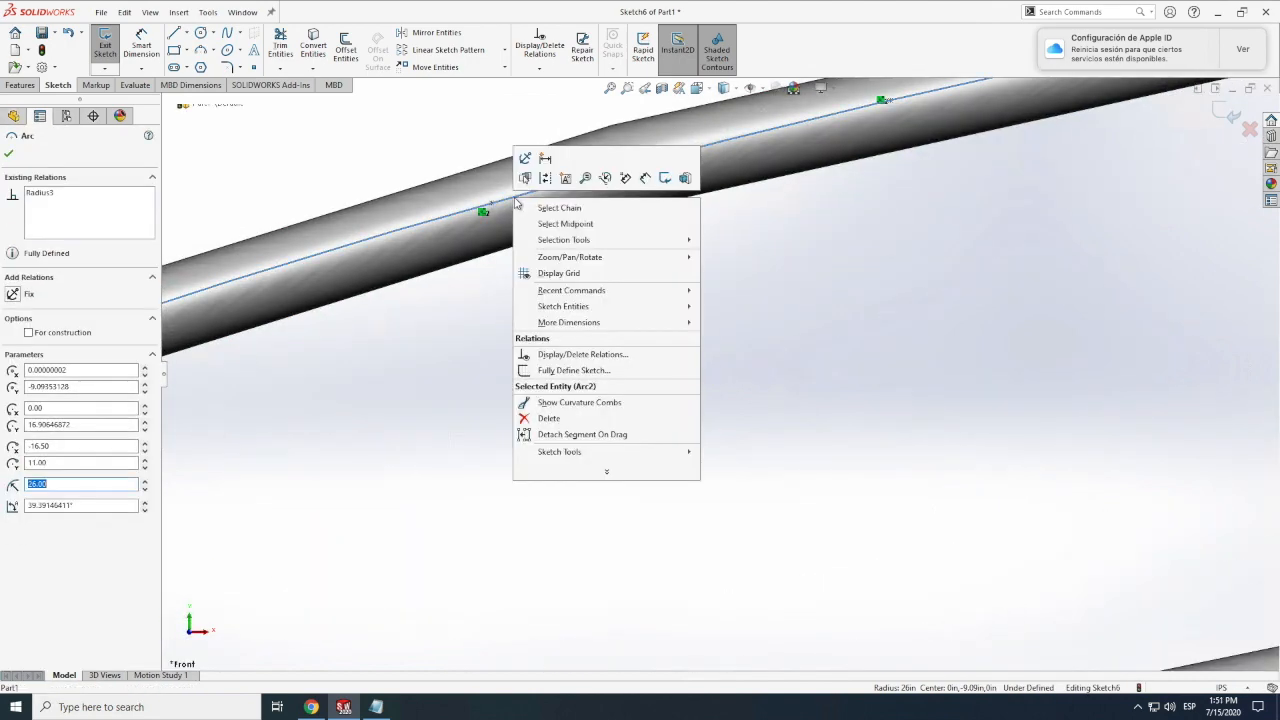
pyautogui.moveTo(576, 311)
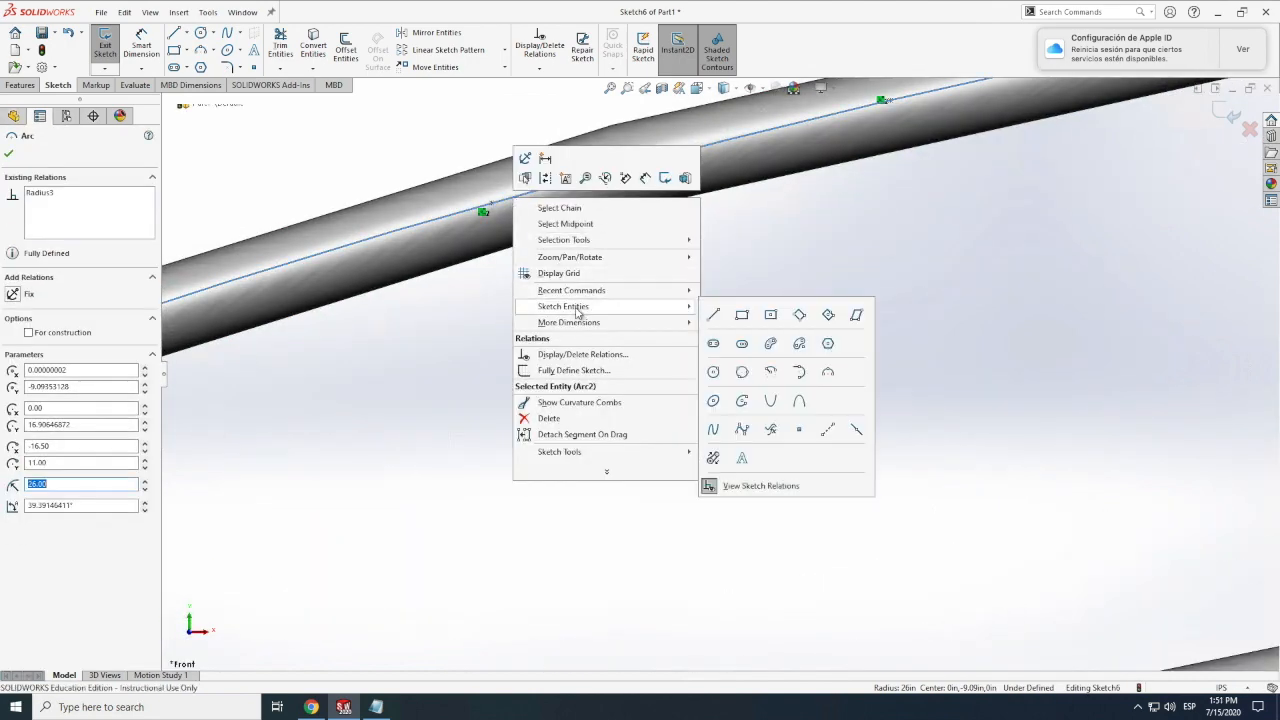
pyautogui.click(957, 372)
pyautogui.scroll(8, 829, 443)
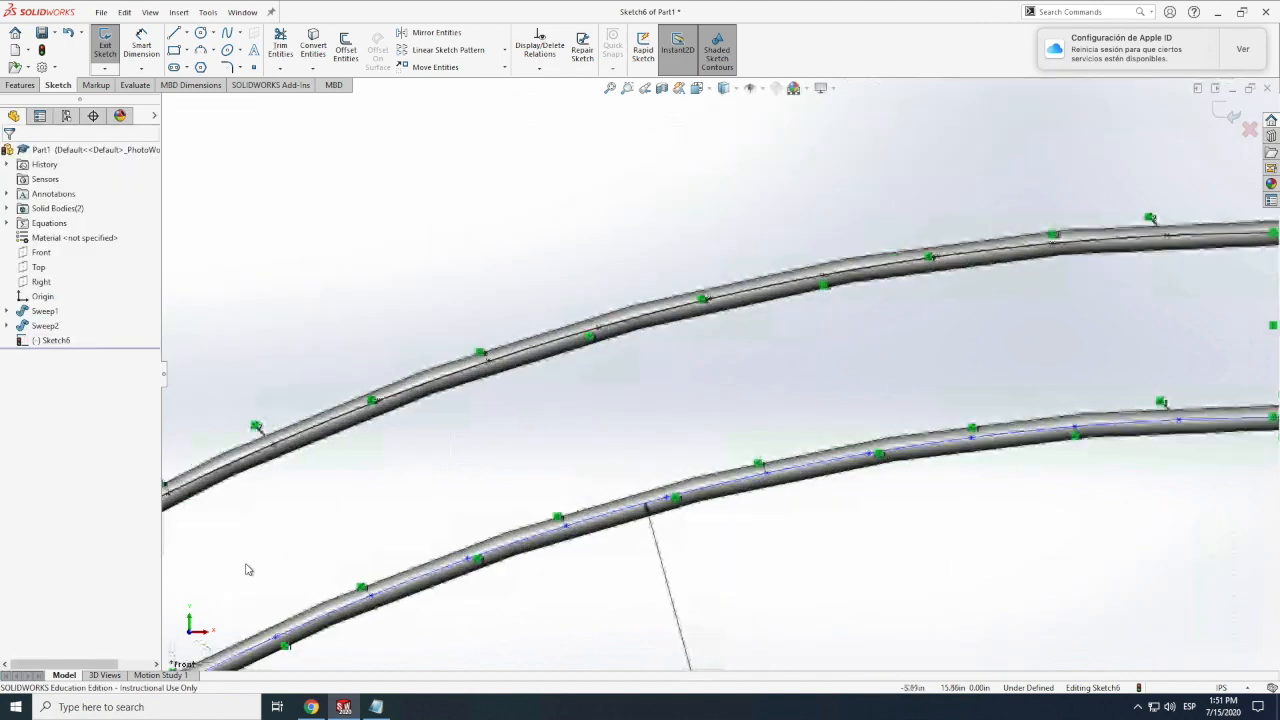
pyautogui.scroll(6, 547, 480)
pyautogui.rightClick(443, 503)
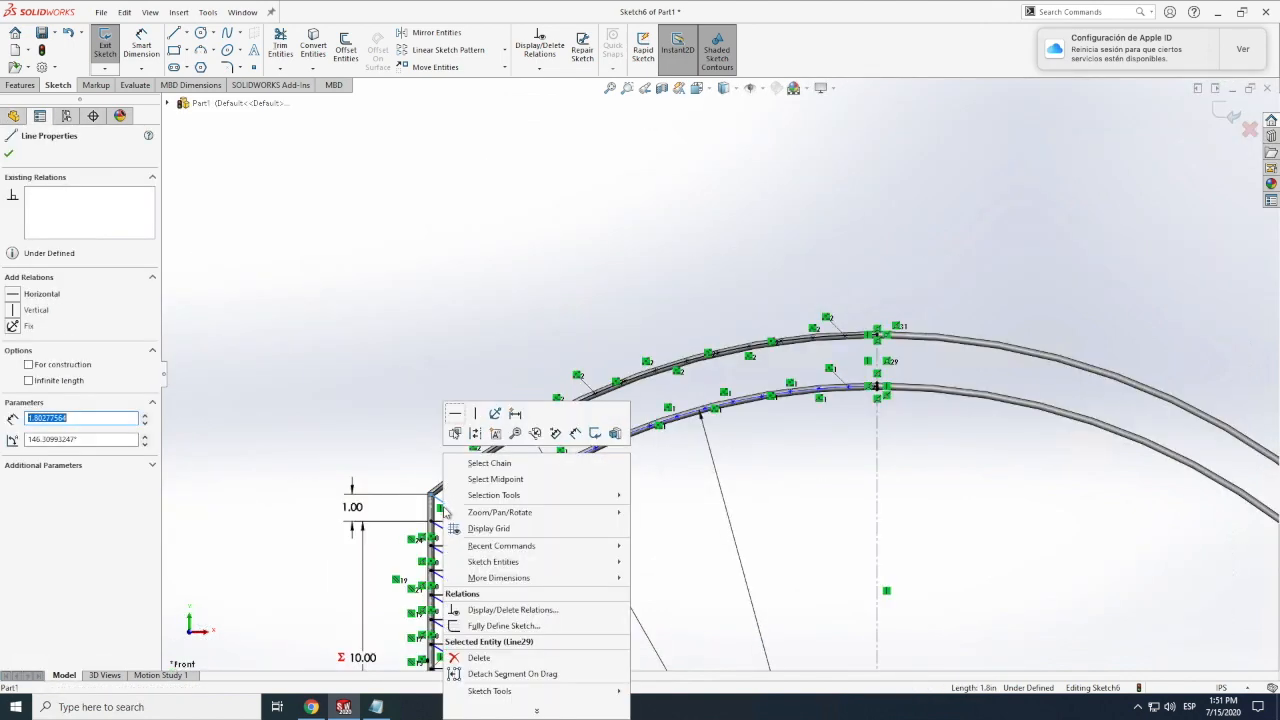
pyautogui.click(536, 710)
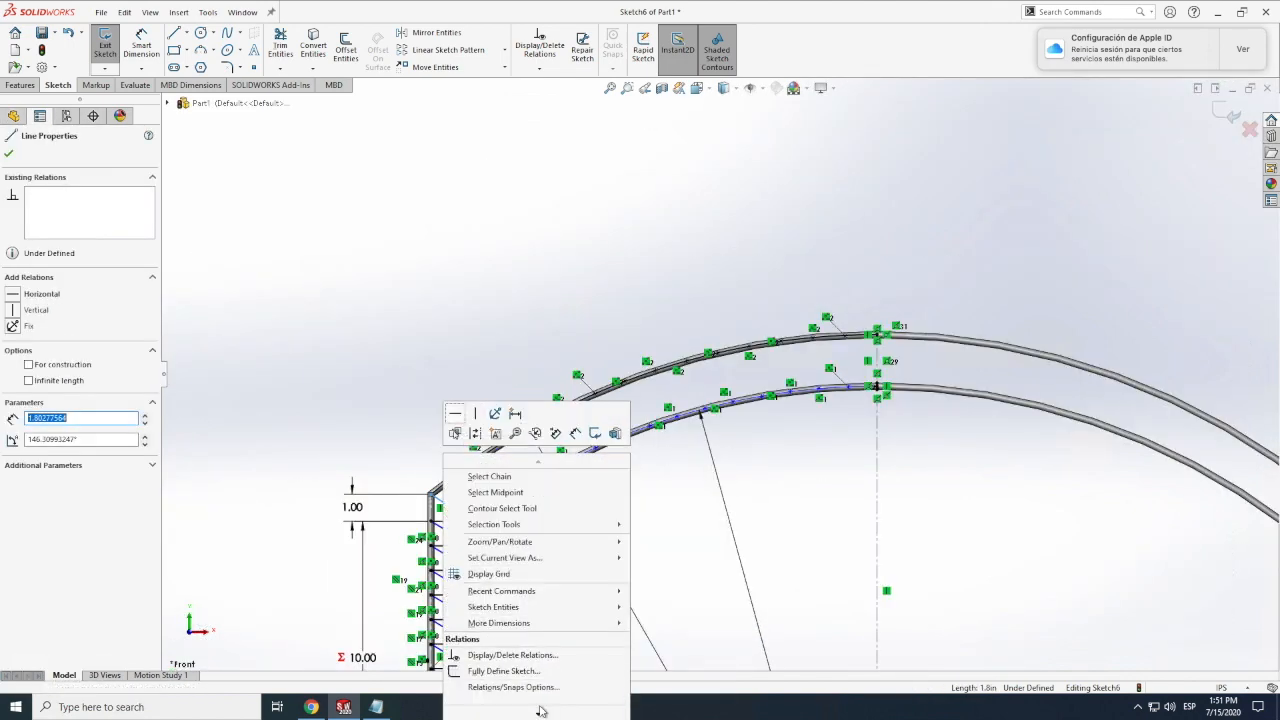
pyautogui.click(805, 470)
# Draw a zigzag of lines between the outer and inner arches' segment points, from the outer leg's top corner toward the crown.
pyautogui.scroll(-4, 444, 511)
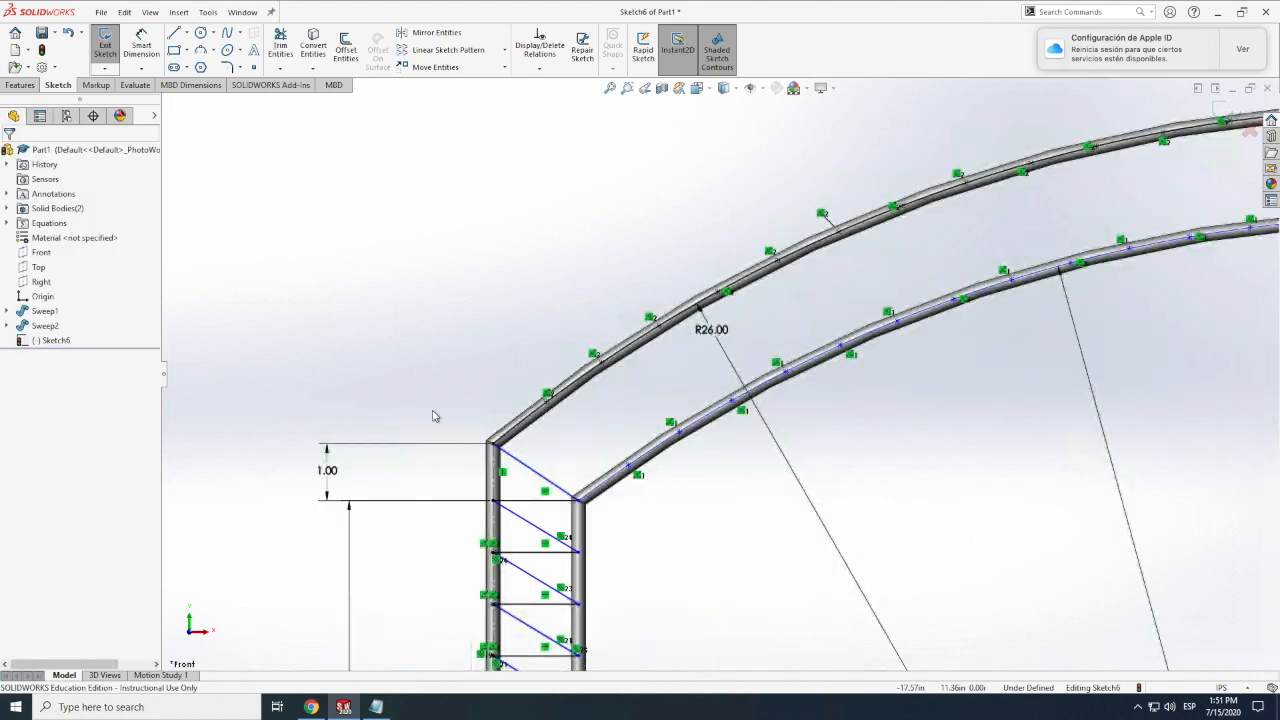
pyautogui.press('l')
pyautogui.click(497, 447)
pyautogui.click(628, 465)
pyautogui.click(548, 405)
pyautogui.click(670, 422)
pyautogui.click(612, 362)
pyautogui.click(723, 392)
pyautogui.click(668, 327)
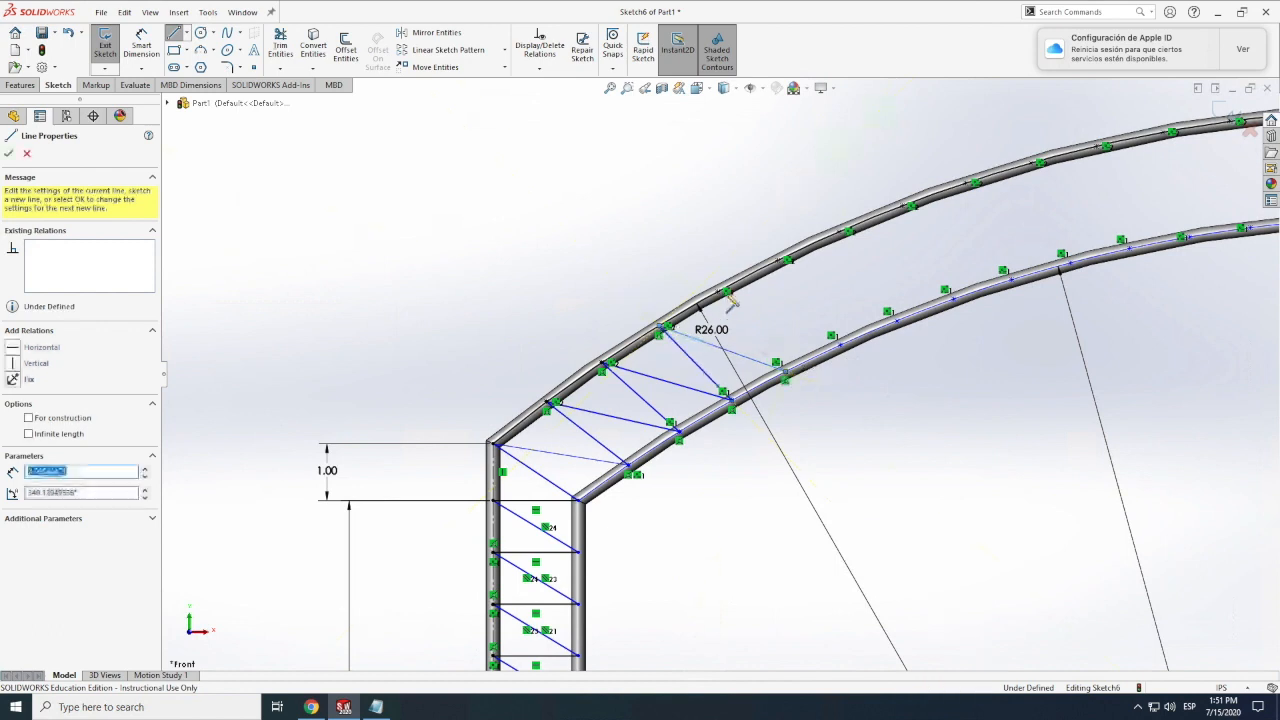
pyautogui.click(777, 362)
pyautogui.click(781, 264)
pyautogui.click(840, 233)
pyautogui.click(953, 298)
pyautogui.click(904, 208)
pyautogui.click(1011, 281)
pyautogui.click(968, 185)
pyautogui.click(1062, 256)
pyautogui.click(1031, 168)
pyautogui.click(1121, 240)
pyautogui.click(1097, 149)
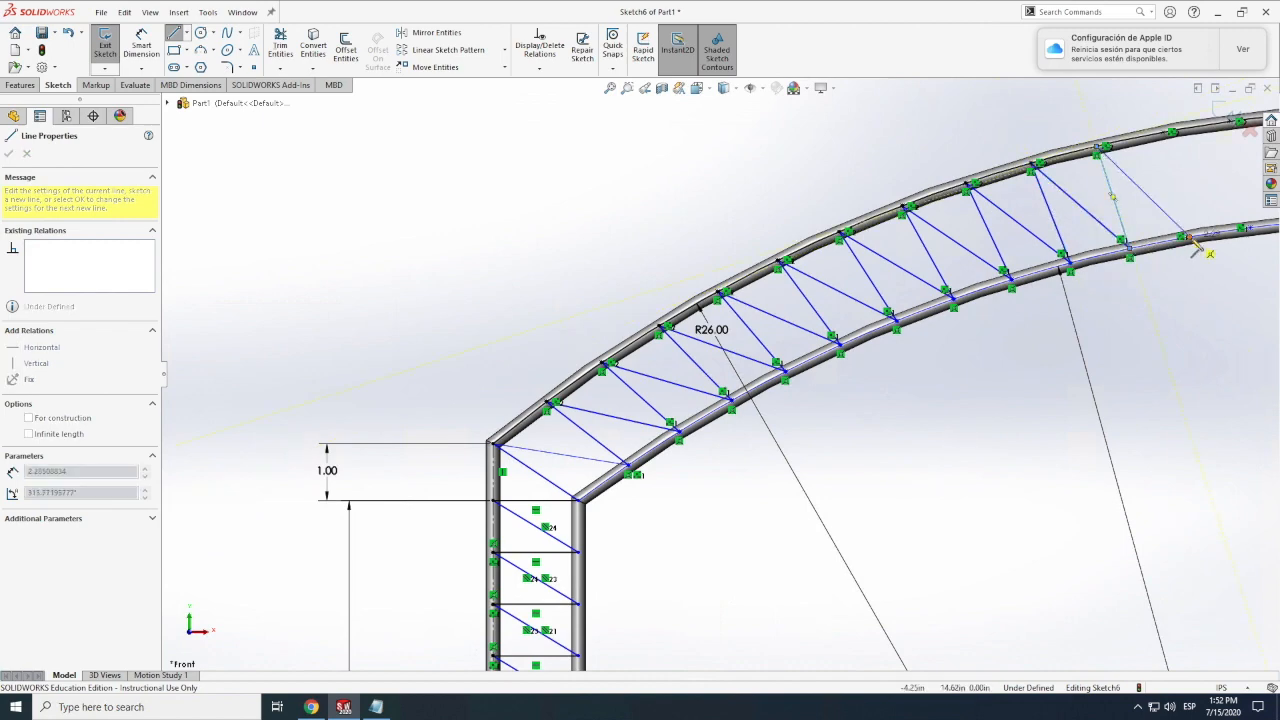
# Extend the zigzag to the inner arch's crown point and close it with a line up the centerline to the outer arch.
pyautogui.scroll(5, 1200, 250)
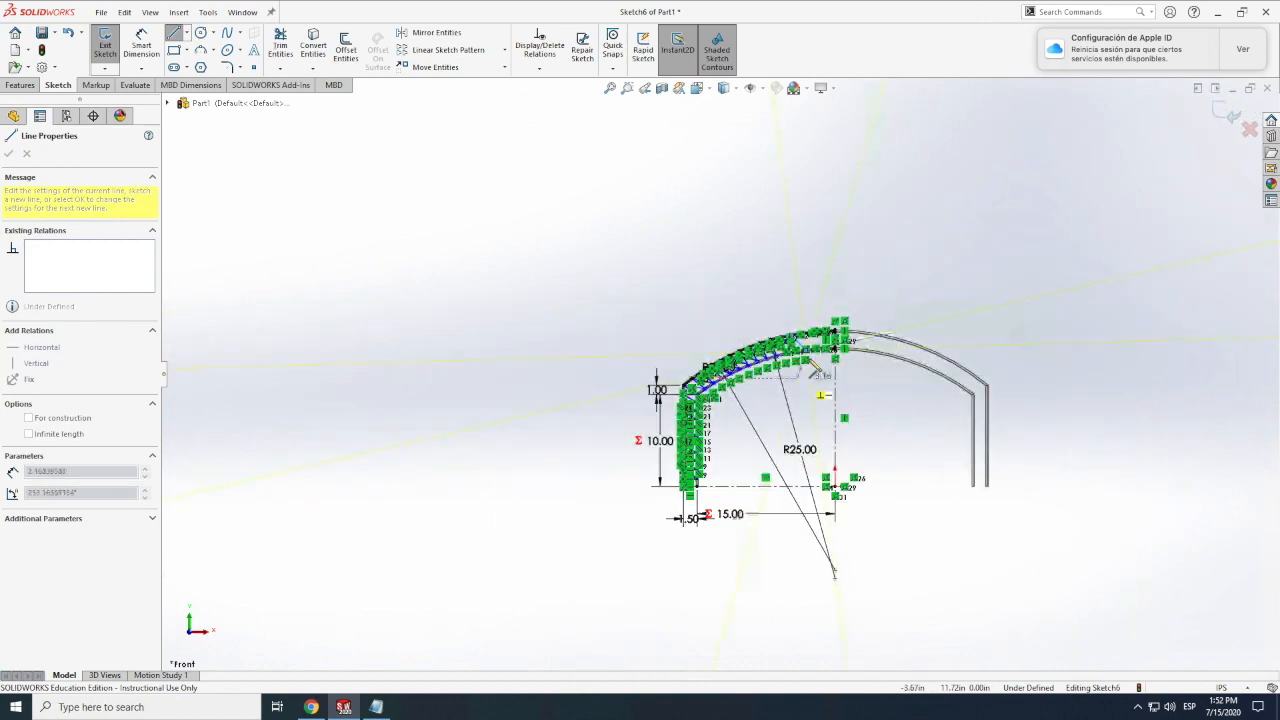
pyautogui.scroll(-5, 818, 372)
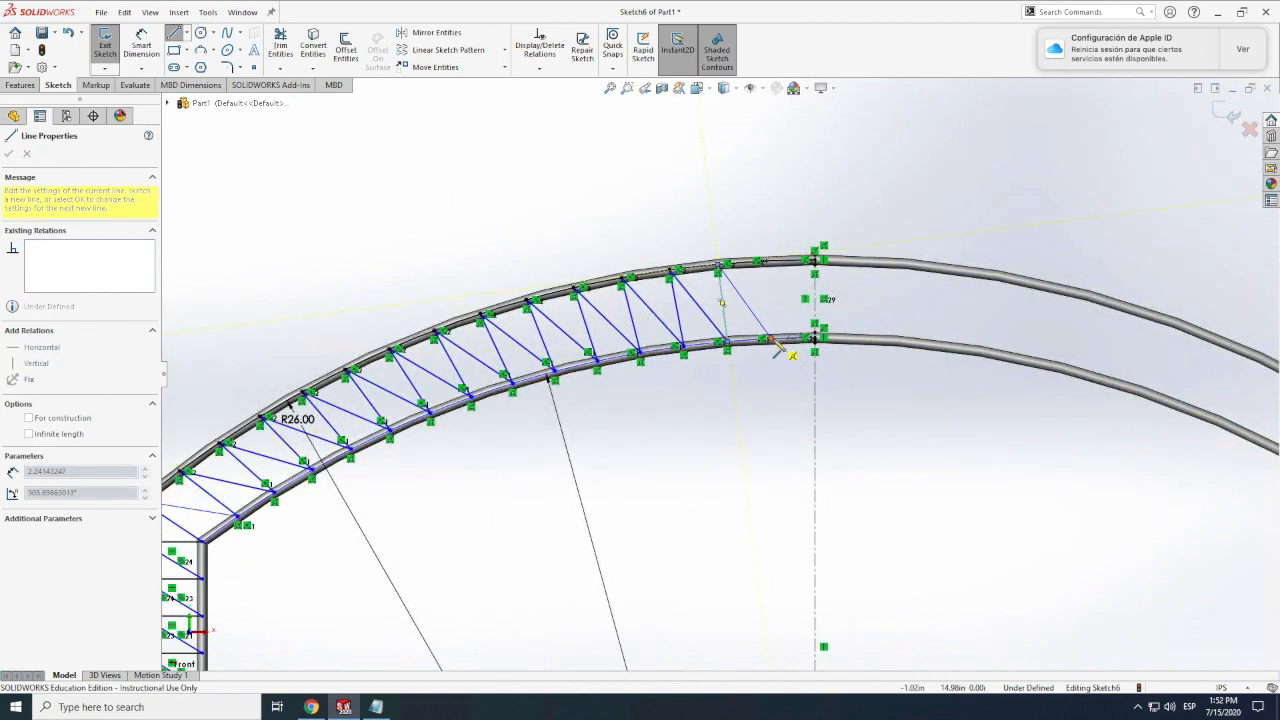
pyautogui.scroll(-5, 800, 340)
pyautogui.click(668, 421)
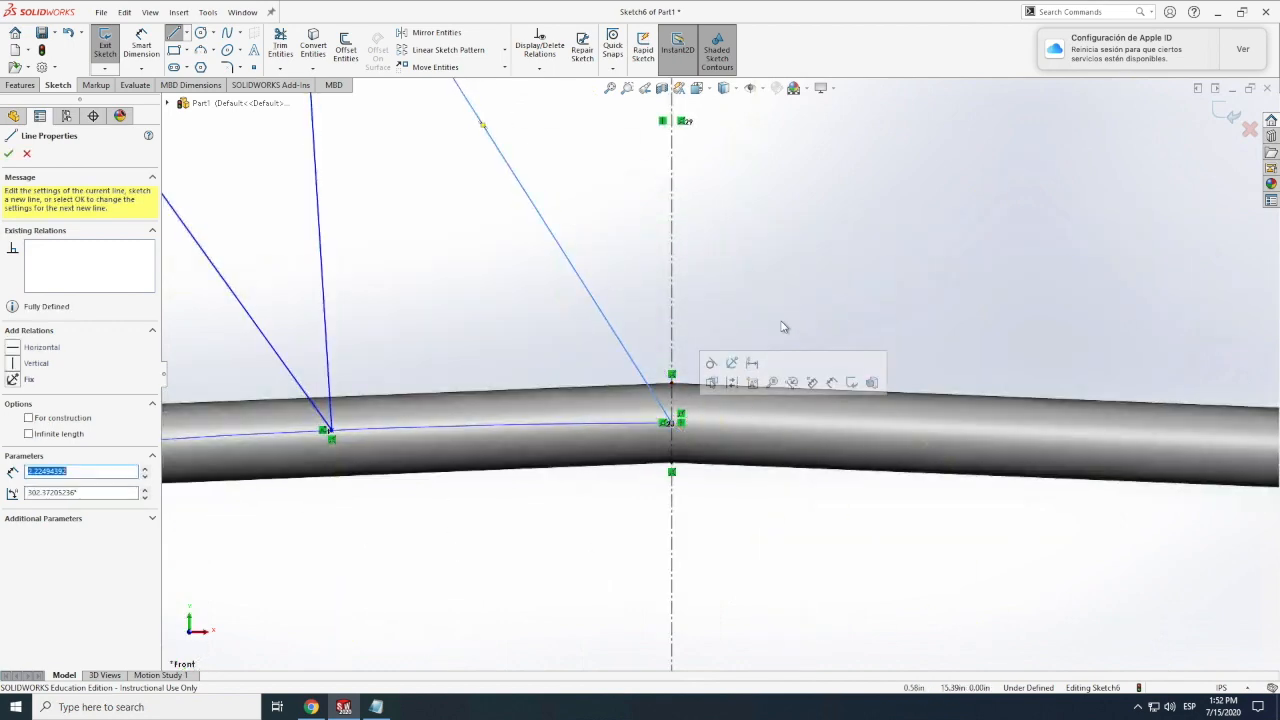
pyautogui.scroll(5, 745, 418)
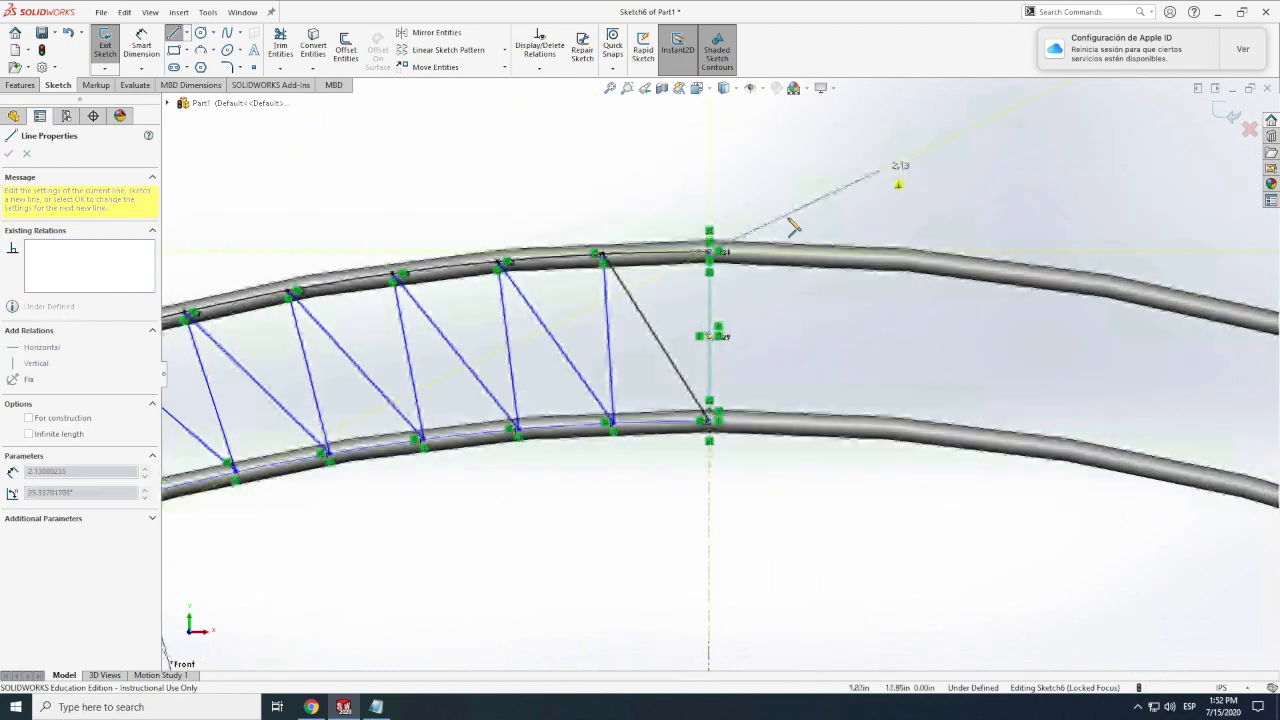
pyautogui.press('Escape')
pyautogui.scroll(5, 617, 463)
pyautogui.scroll(-5, 617, 463)
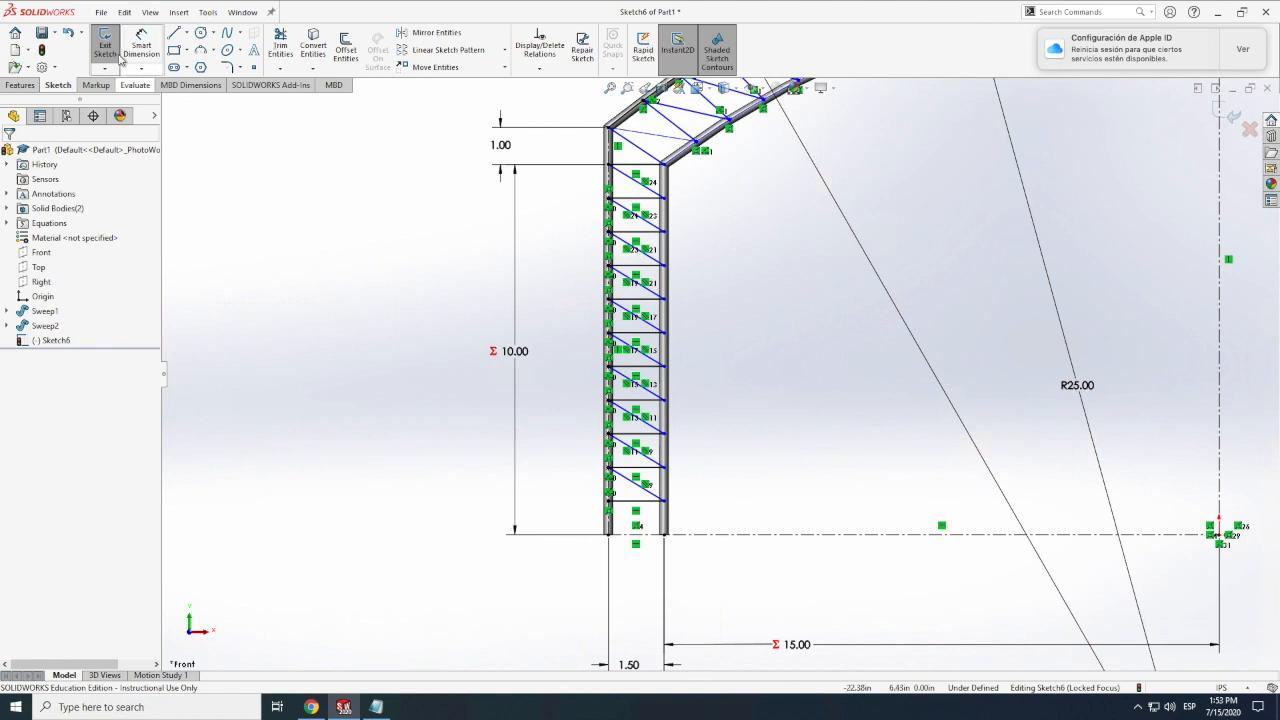
# Exit the sketch and create a reference plane through the left outer leg's foot, perpendicular to the base line.
pyautogui.click(116, 55)
pyautogui.click(20, 85)
pyautogui.click(619, 47)
pyautogui.click(626, 84)
pyautogui.click(608, 534)
pyautogui.click(637, 535)
pyautogui.scroll(-2, 637, 535)
pyautogui.scroll(2, 637, 535)
pyautogui.click(8, 158)
# Sketch a circle about 1.12 in in radius on the new plane, centered on the lowest rung's outer end.
pyautogui.click(150, 12)
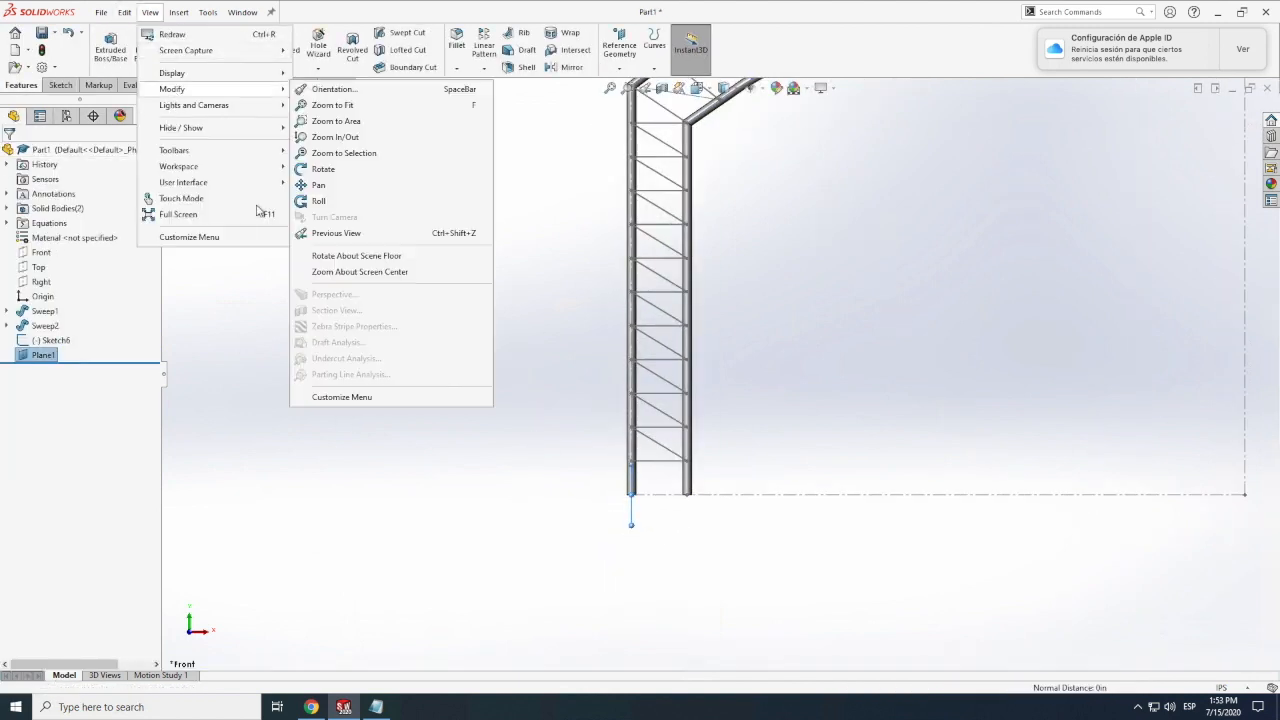
pyautogui.moveTo(188, 91)
pyautogui.click(325, 168)
pyautogui.moveTo(549, 435)
pyautogui.mouseDown()
pyautogui.moveTo(663, 443)
pyautogui.moveTo(648, 444)
pyautogui.mouseUp()
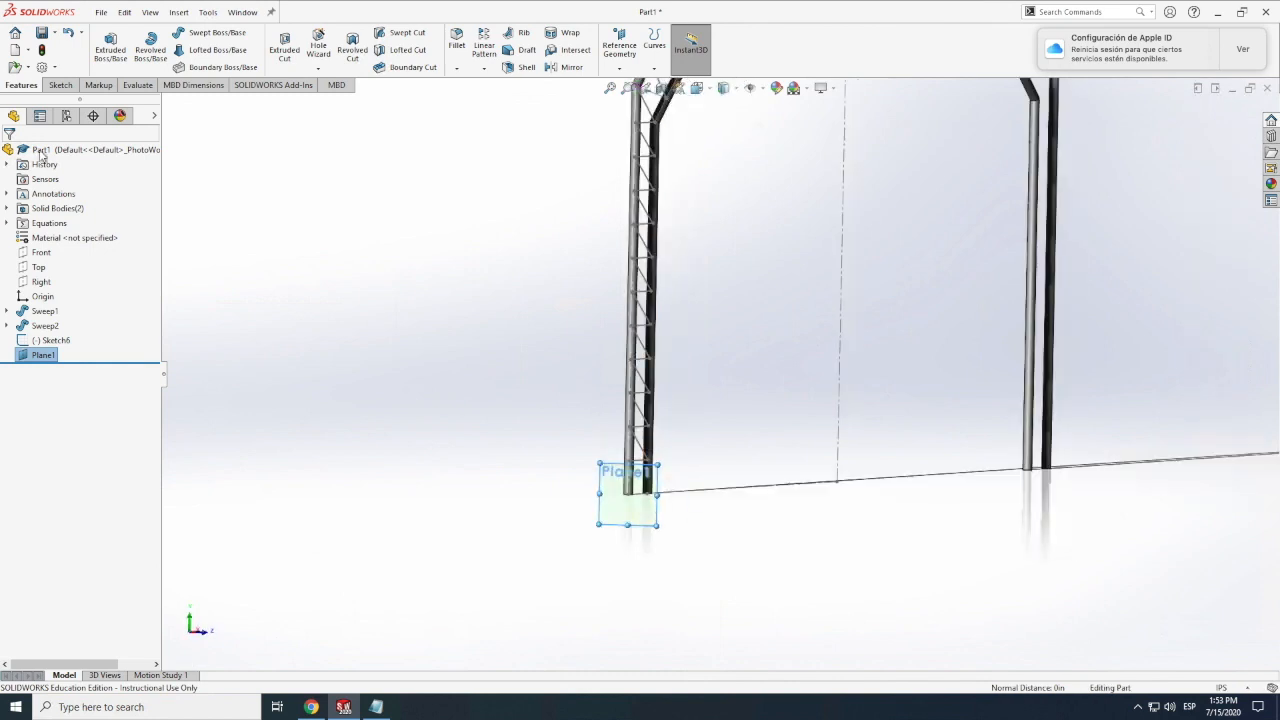
pyautogui.click(61, 85)
pyautogui.click(105, 45)
pyautogui.click(200, 32)
pyautogui.click(628, 460)
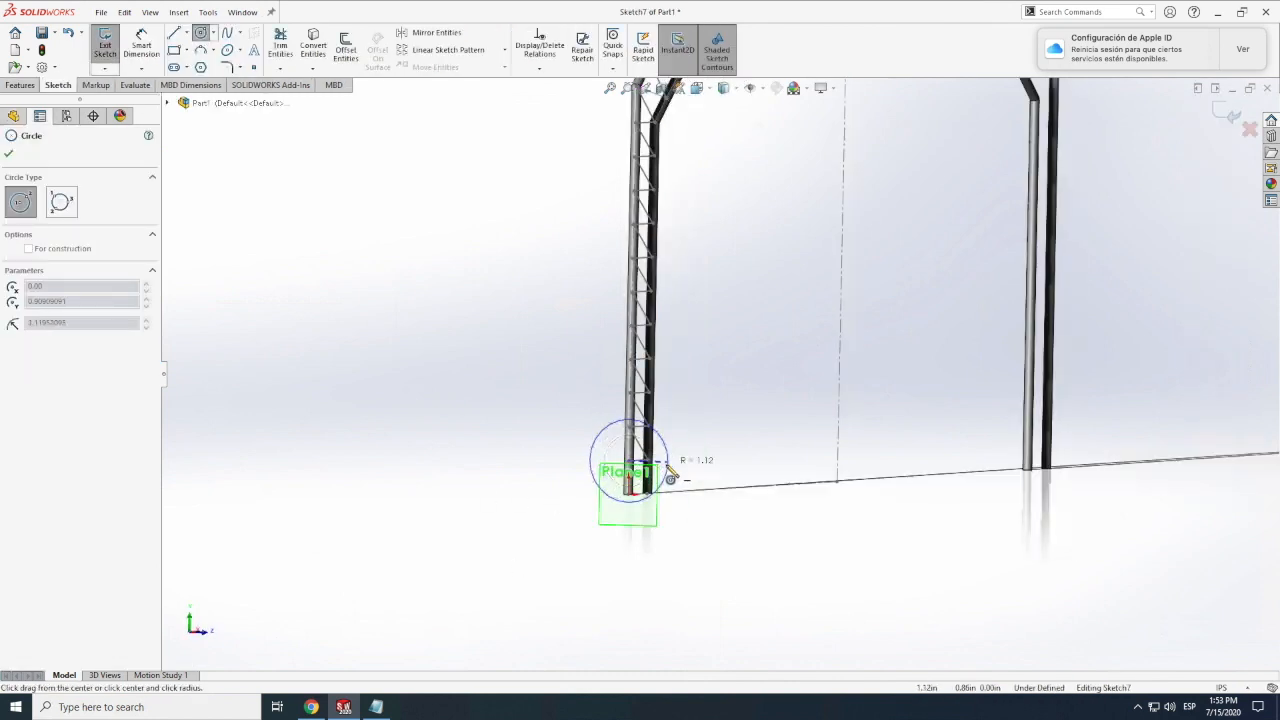
# Dimension the circle's diameter with the global variable "cylinder dia" and exit the sketch.
pyautogui.click(607, 427)
pyautogui.click(527, 449)
pyautogui.write('=sin(')
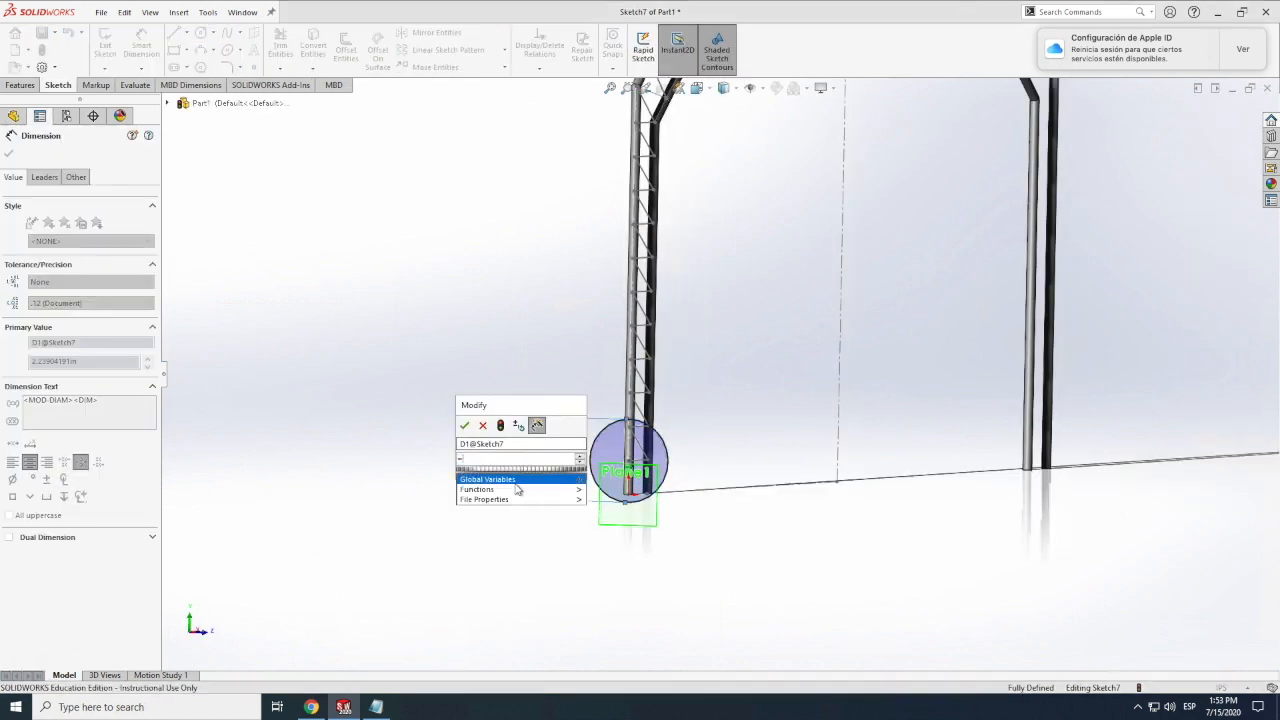
pyautogui.press('BackSpace')
pyautogui.press('BackSpace')
pyautogui.press('BackSpace')
pyautogui.press('BackSpace')
pyautogui.moveTo(530, 473)
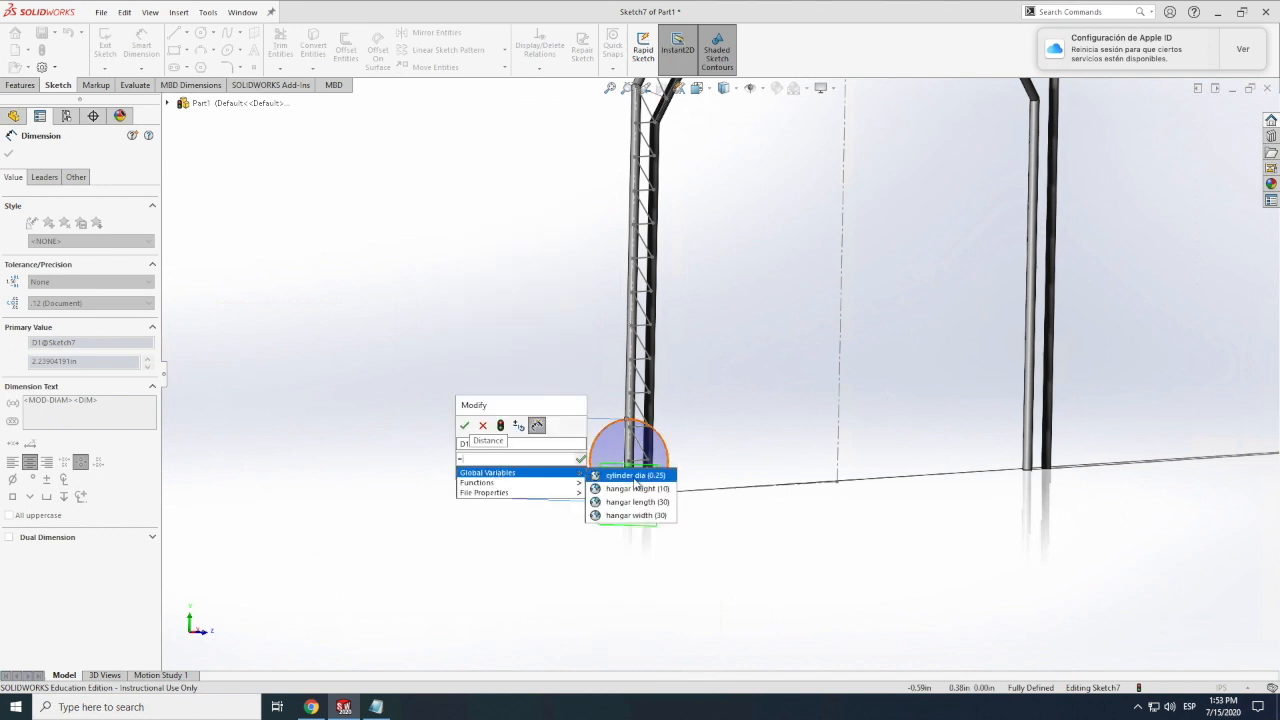
pyautogui.click(632, 477)
pyautogui.click(465, 426)
pyautogui.scroll(1, 462, 424)
pyautogui.click(6, 156)
pyautogui.click(105, 46)
# Start a swept boss with the small circle as profile and select the bracing lines up the left leg and onto the arch as path.
pyautogui.click(20, 86)
pyautogui.click(217, 33)
pyautogui.click(657, 441)
pyautogui.scroll(4, 657, 441)
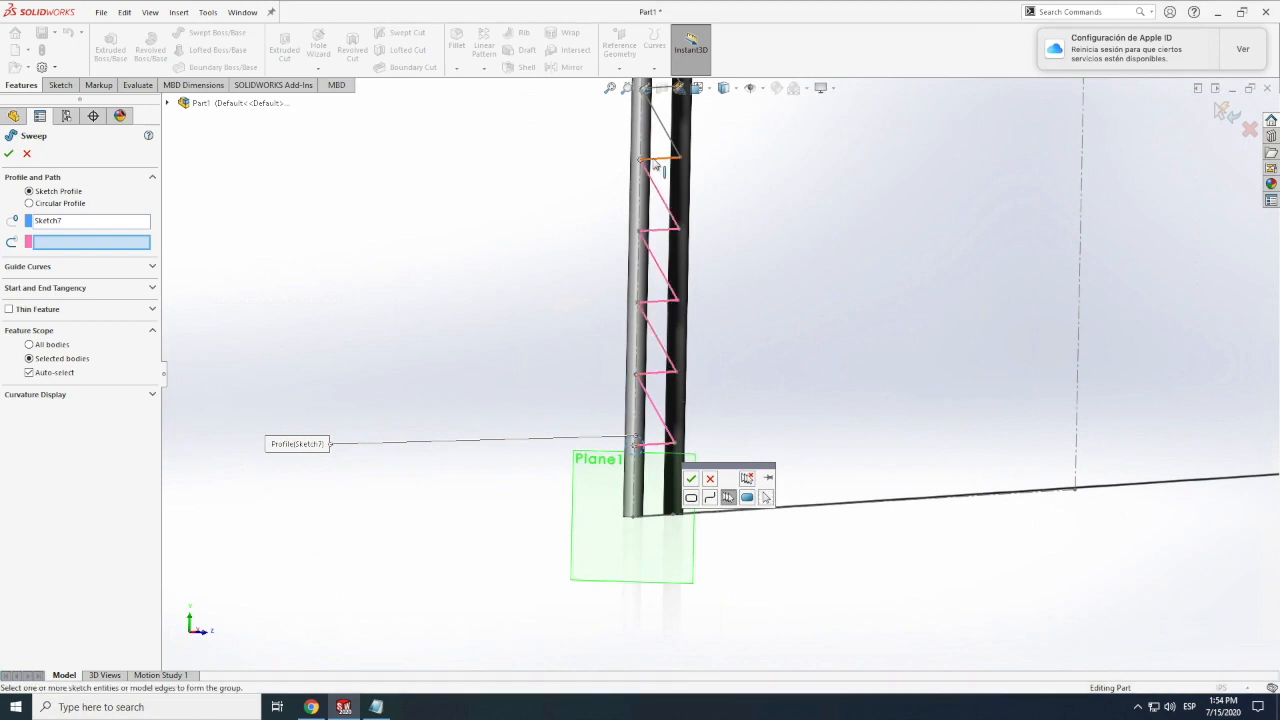
pyautogui.scroll(-3, 657, 168)
pyautogui.scroll(3, 712, 310)
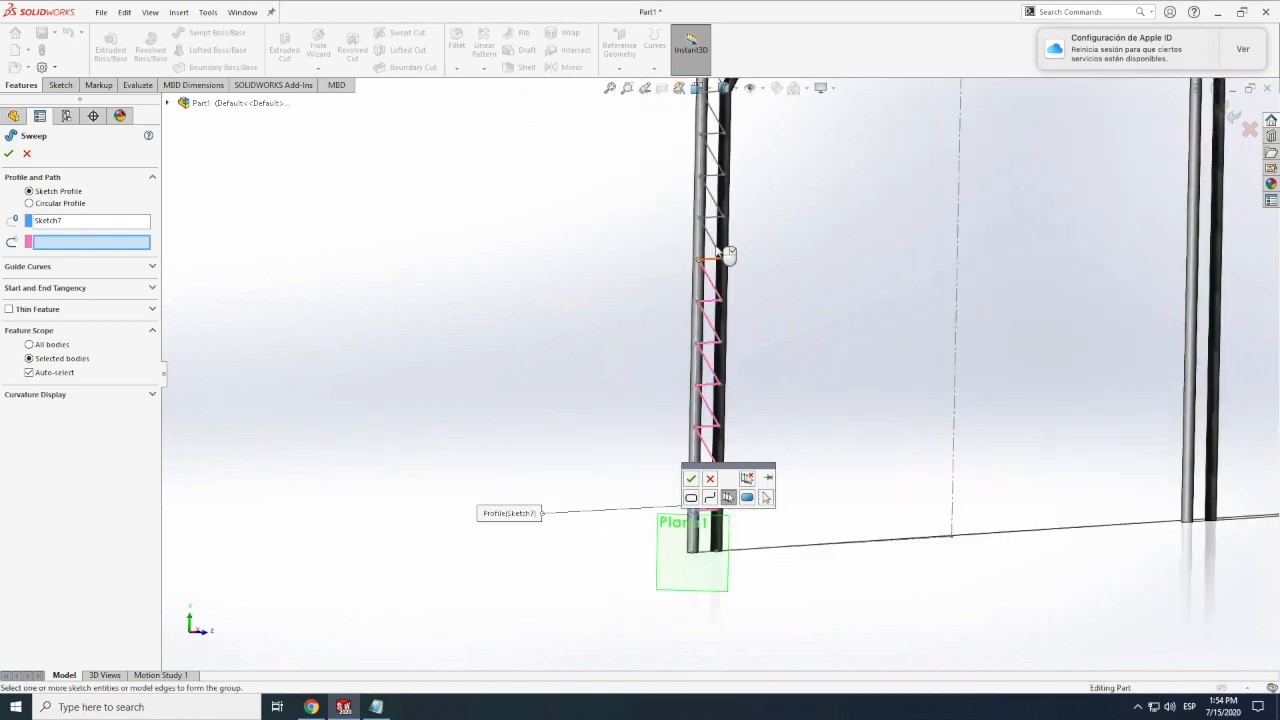
pyautogui.scroll(-3, 727, 144)
pyautogui.scroll(4, 684, 391)
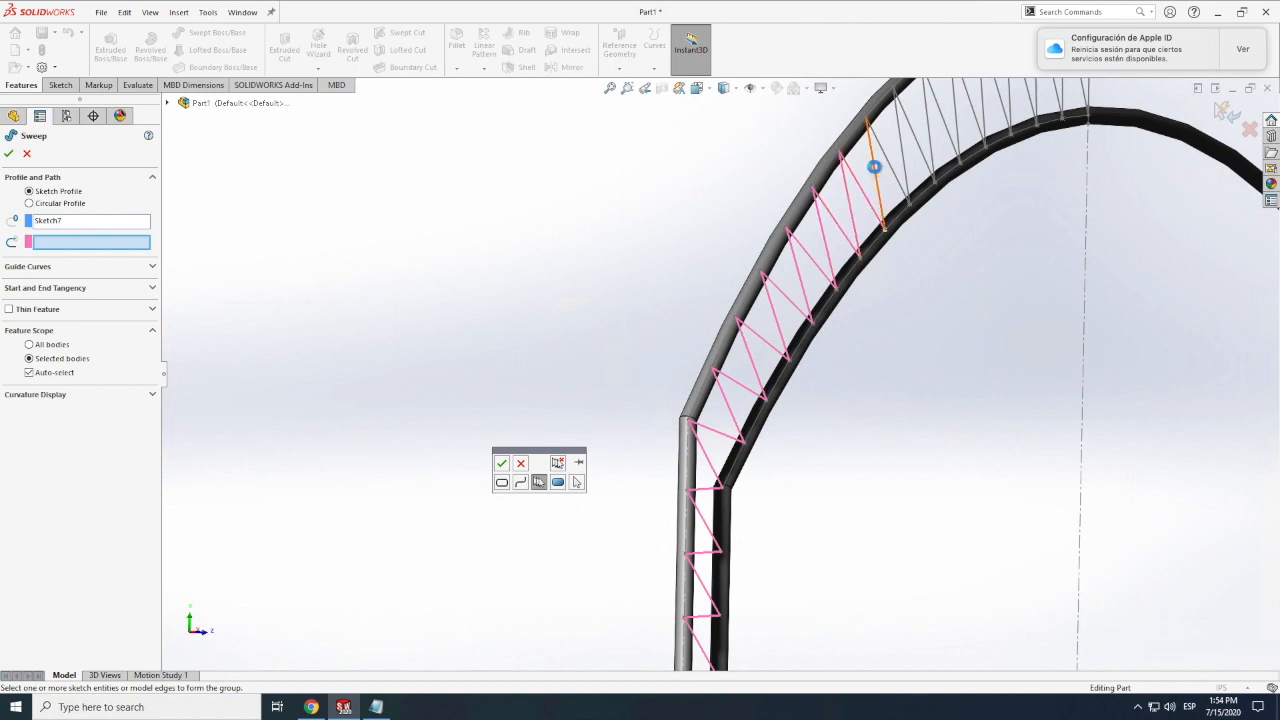
# Add the remaining arch bracing lines up to the crown to the sweep path and complete the sweep.
pyautogui.scroll(-2, 874, 167)
pyautogui.click(834, 245)
pyautogui.click(845, 233)
pyautogui.scroll(1, 850, 228)
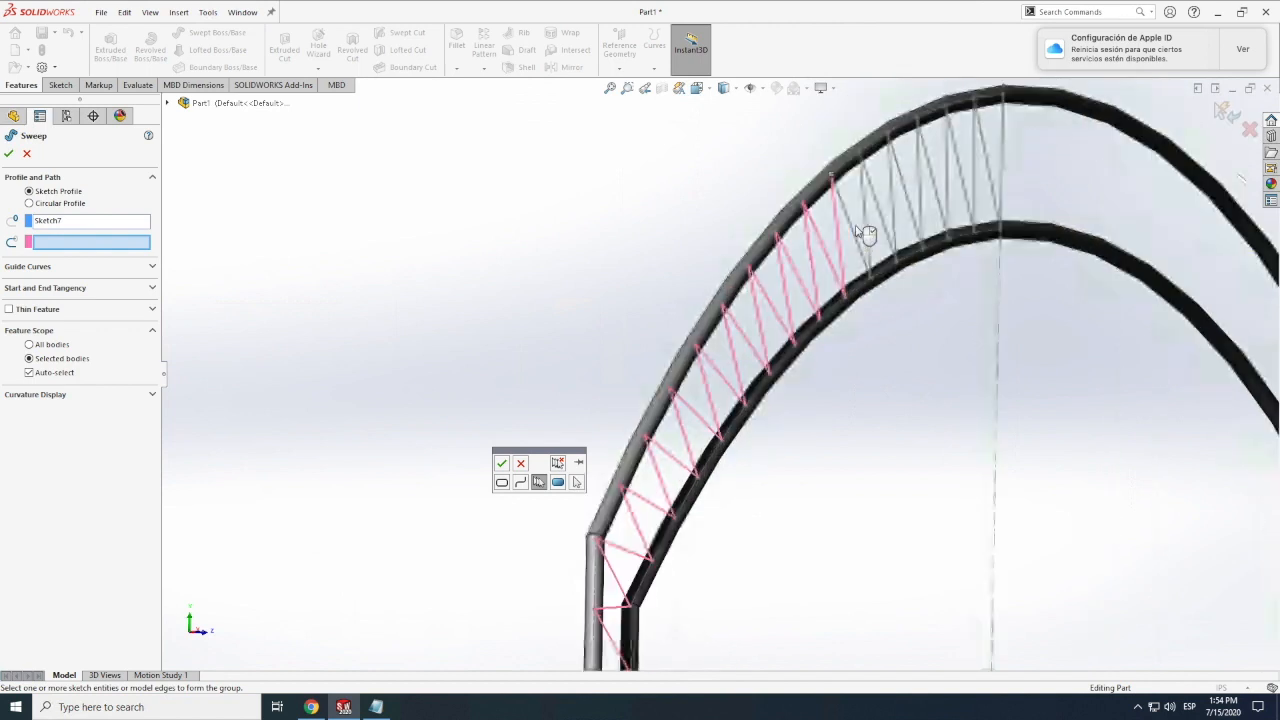
pyautogui.click(854, 235)
pyautogui.click(866, 226)
pyautogui.click(880, 216)
pyautogui.click(892, 206)
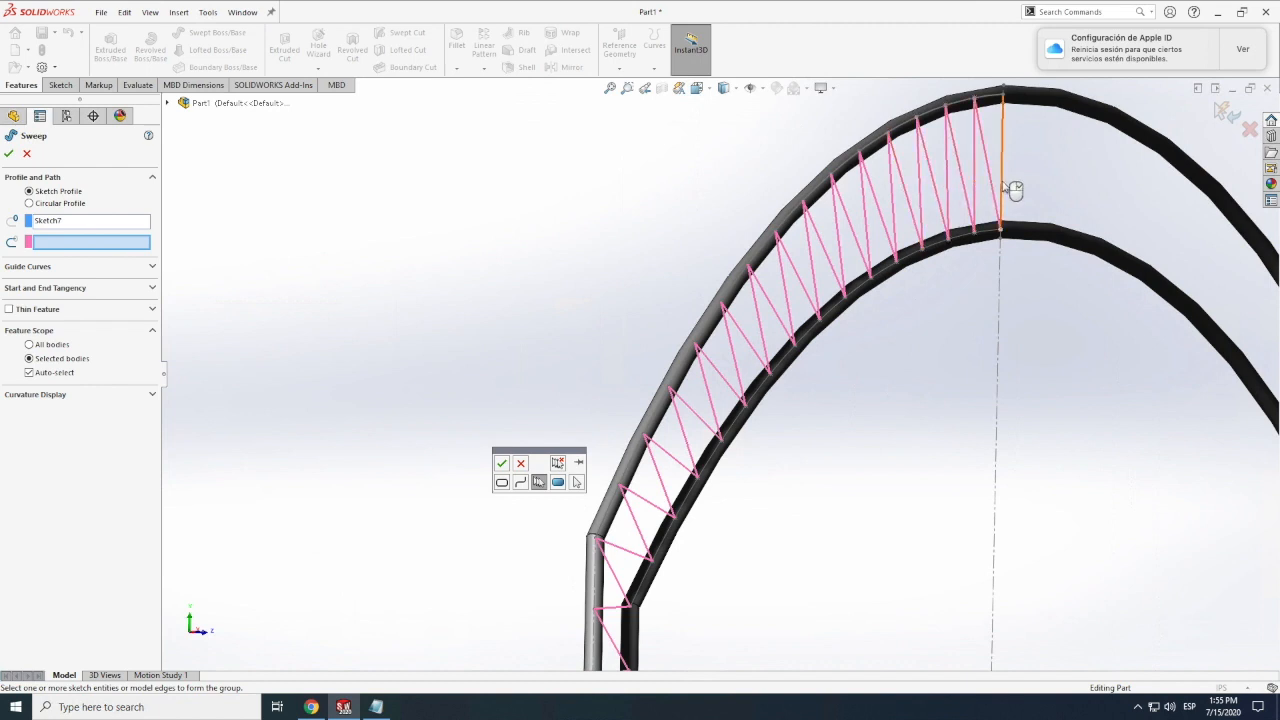
pyautogui.click(502, 463)
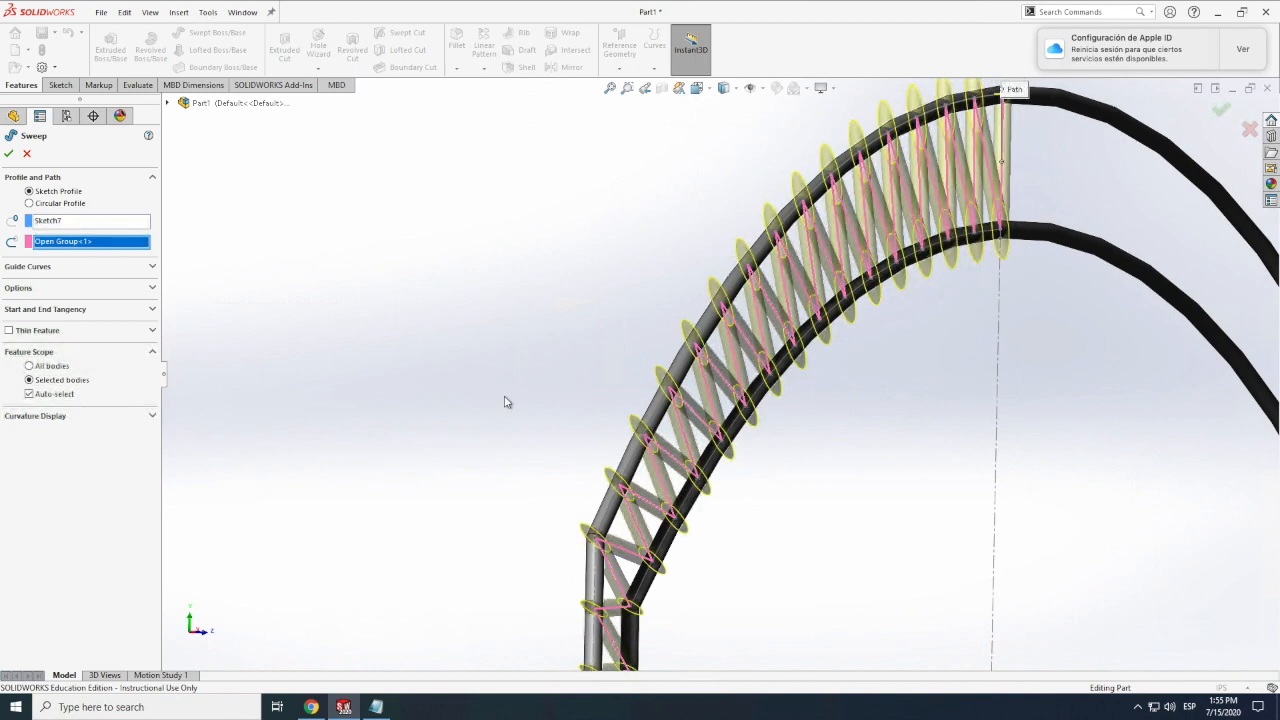
pyautogui.scroll(-5, 729, 471)
pyautogui.scroll(6, 770, 450)
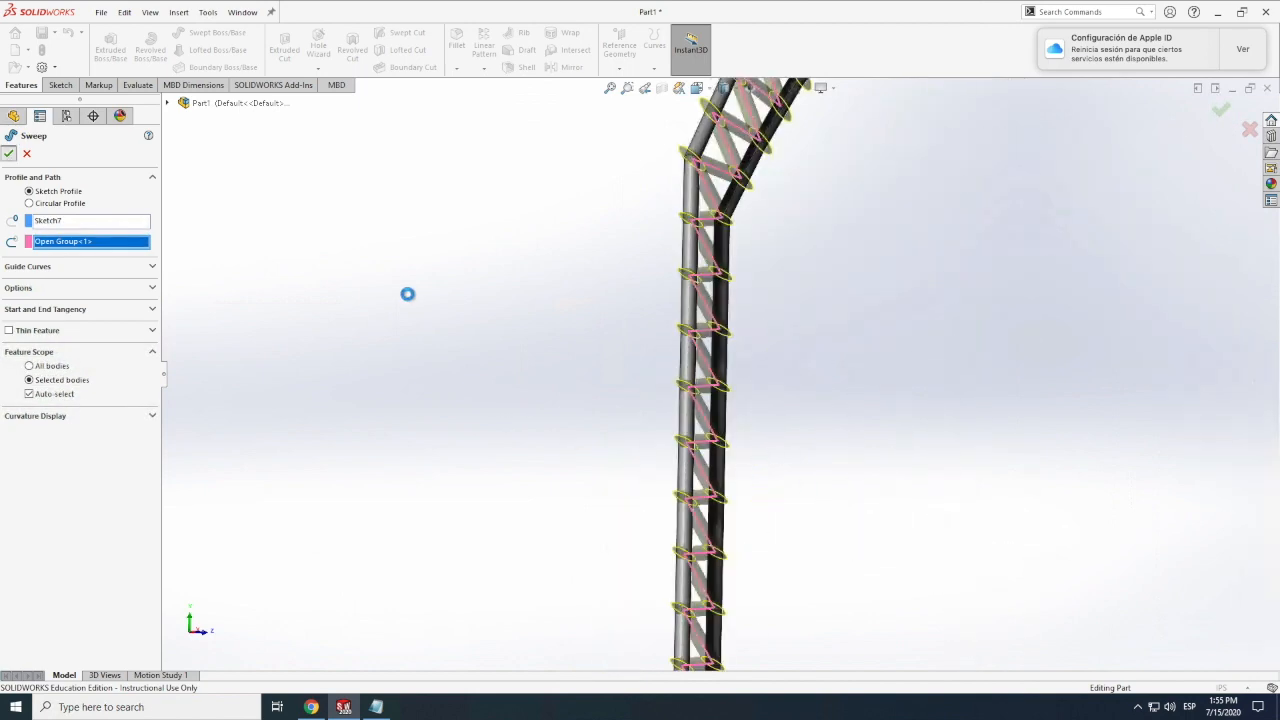
# Examine the swept bracing's corners along the leg and arch from an angled view.
pyautogui.click(150, 13)
pyautogui.moveTo(190, 87)
pyautogui.click(322, 169)
pyautogui.moveTo(634, 383); pyautogui.dragTo(571, 400)
pyautogui.scroll(7, 790, 402)
pyautogui.scroll(-4, 777, 379)
pyautogui.scroll(-4, 736, 396)
pyautogui.scroll(5, 737, 400)
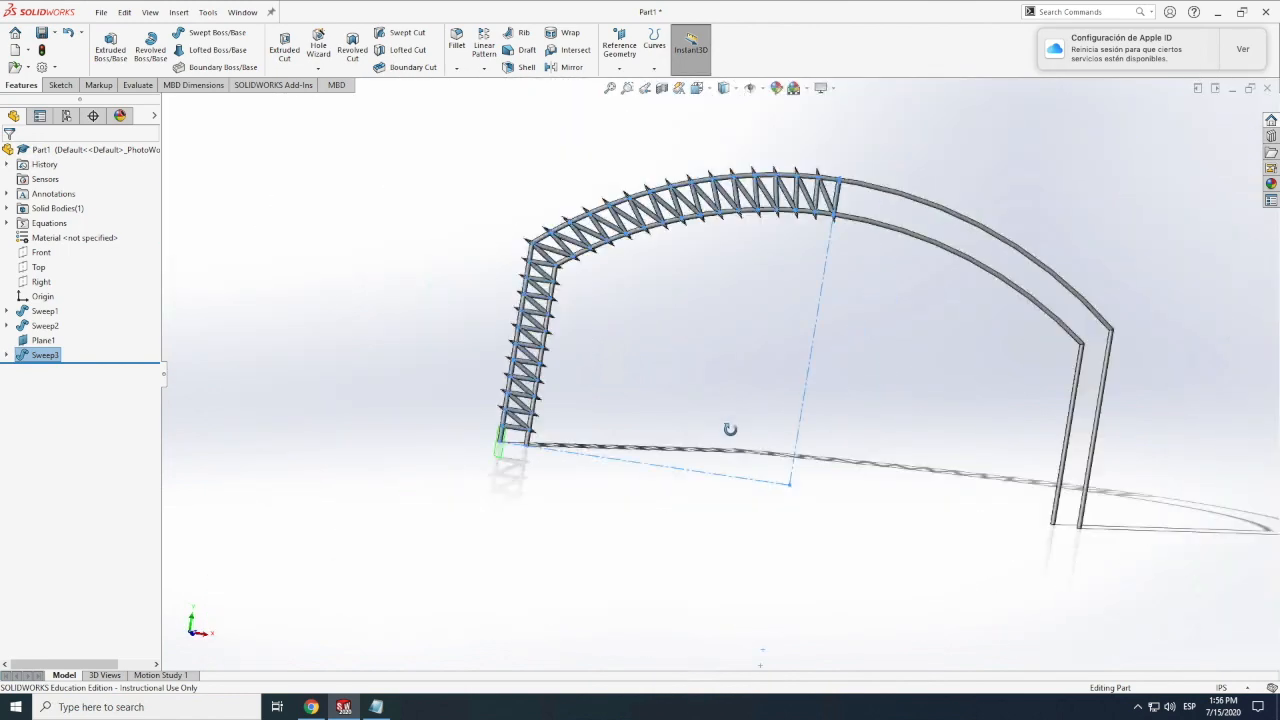
# Delete the bracing sweep feature.
pyautogui.rightClick(40, 358)
pyautogui.click(79, 429)
pyautogui.click(727, 287)
# Reopen the bracing sketch and select the zigzag corners along the lower left leg for 0.05 in sketch fillets.
pyautogui.click(512, 429)
pyautogui.scroll(-6, 520, 429)
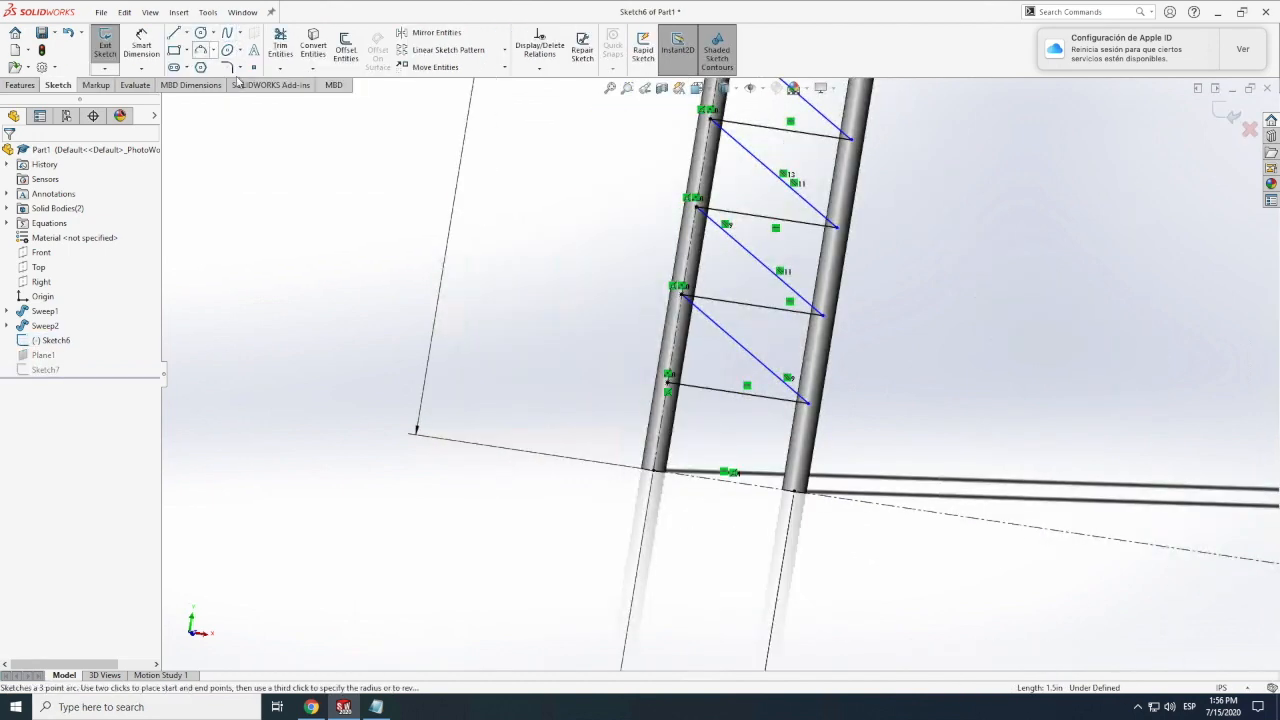
pyautogui.click(228, 67)
pyautogui.click(803, 401)
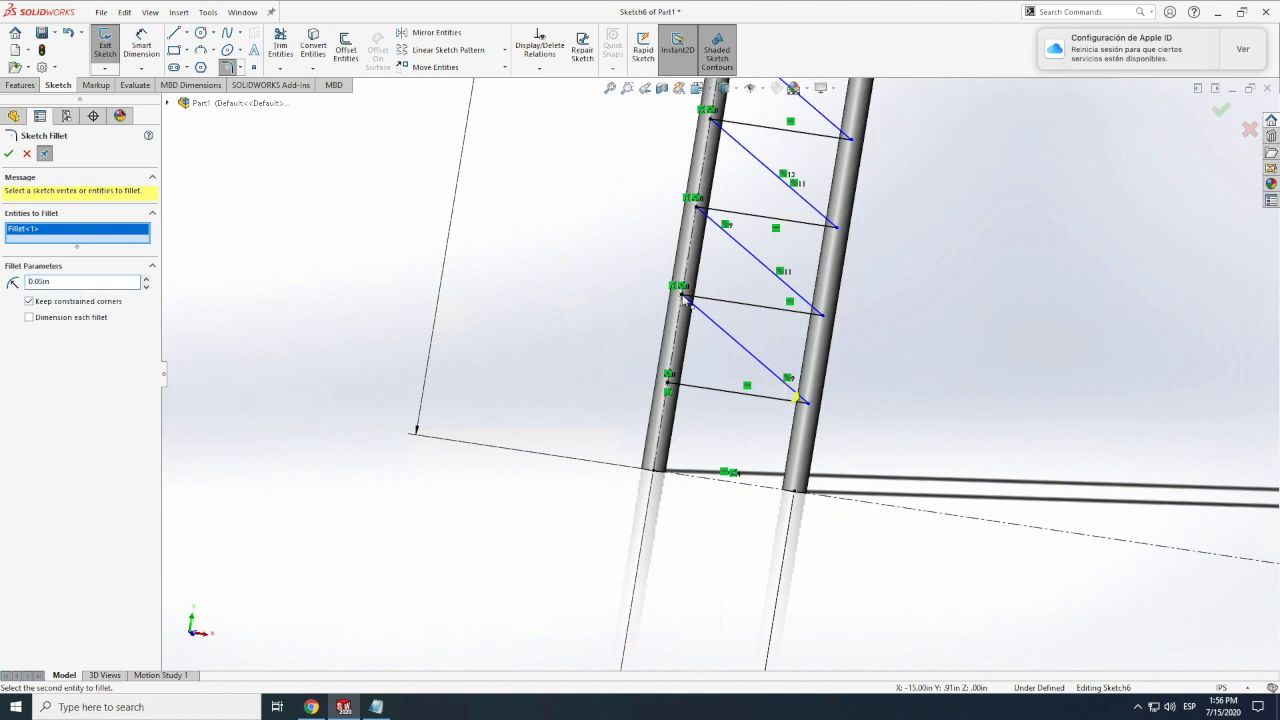
pyautogui.click(826, 318)
pyautogui.click(693, 298)
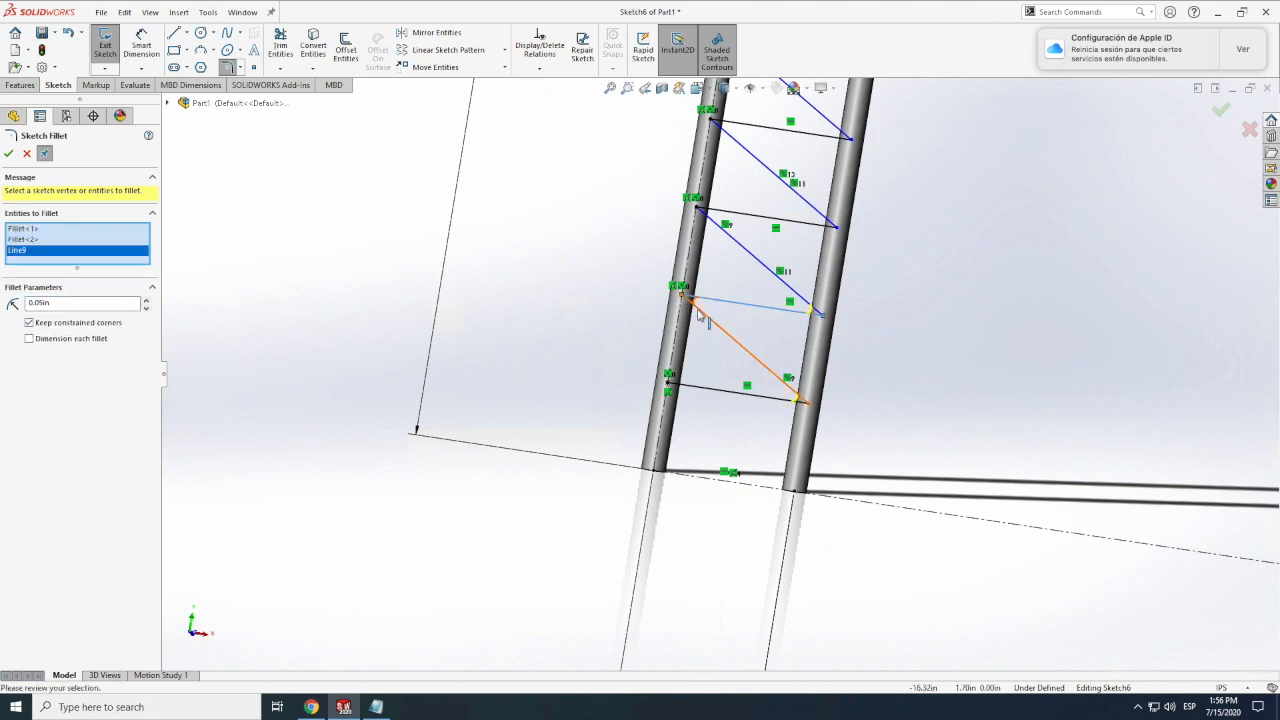
pyautogui.click(705, 212)
pyautogui.scroll(-3, 715, 214)
pyautogui.click(943, 269)
pyautogui.scroll(8, 762, 264)
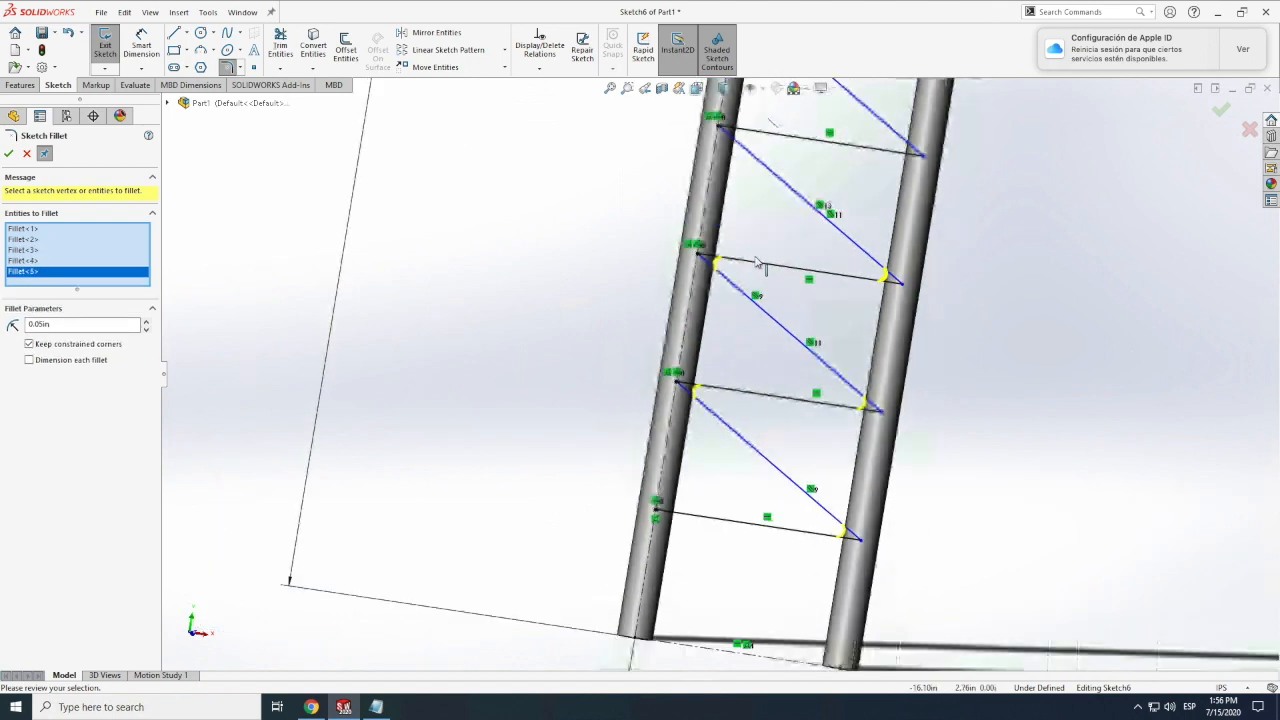
# Add the zigzag corners along the middle of the left leg to the 0.05 in sketch fillet.
pyautogui.scroll(-7, 751, 235)
pyautogui.click(629, 600)
pyautogui.click(637, 594)
pyautogui.click(828, 621)
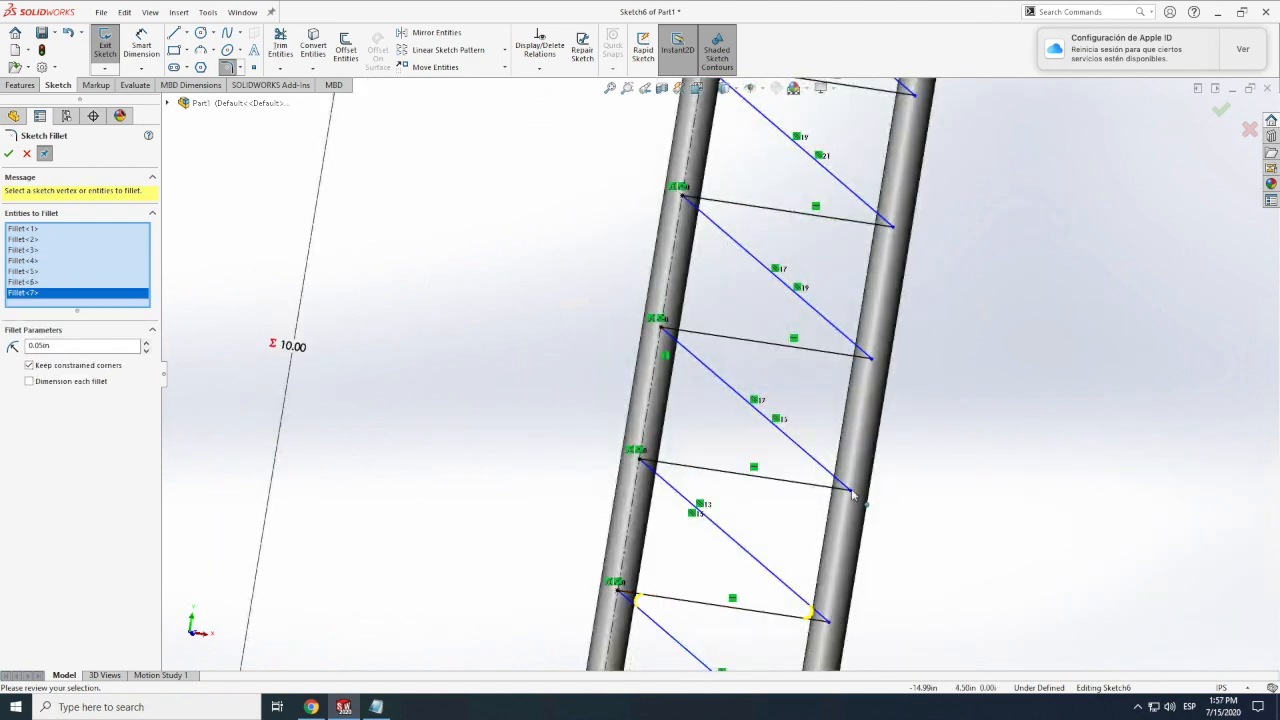
pyautogui.click(850, 490)
pyautogui.click(871, 358)
pyautogui.click(895, 227)
pyautogui.click(701, 204)
pyautogui.click(681, 336)
pyautogui.click(645, 461)
pyautogui.click(656, 467)
pyautogui.scroll(5, 630, 449)
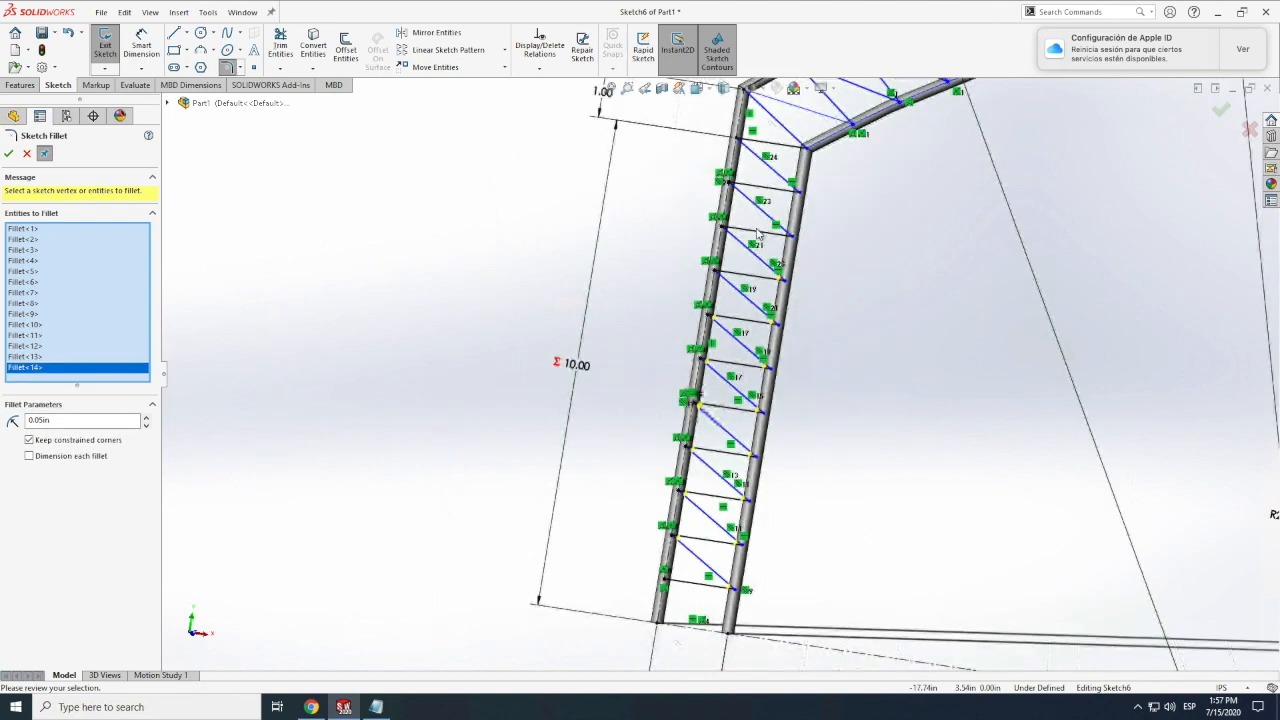
# Add the zigzag corners along the upper part of the left leg to the 0.05 in sketch fillet.
pyautogui.scroll(-4, 712, 418)
pyautogui.click(687, 331)
pyautogui.click(716, 252)
pyautogui.click(740, 184)
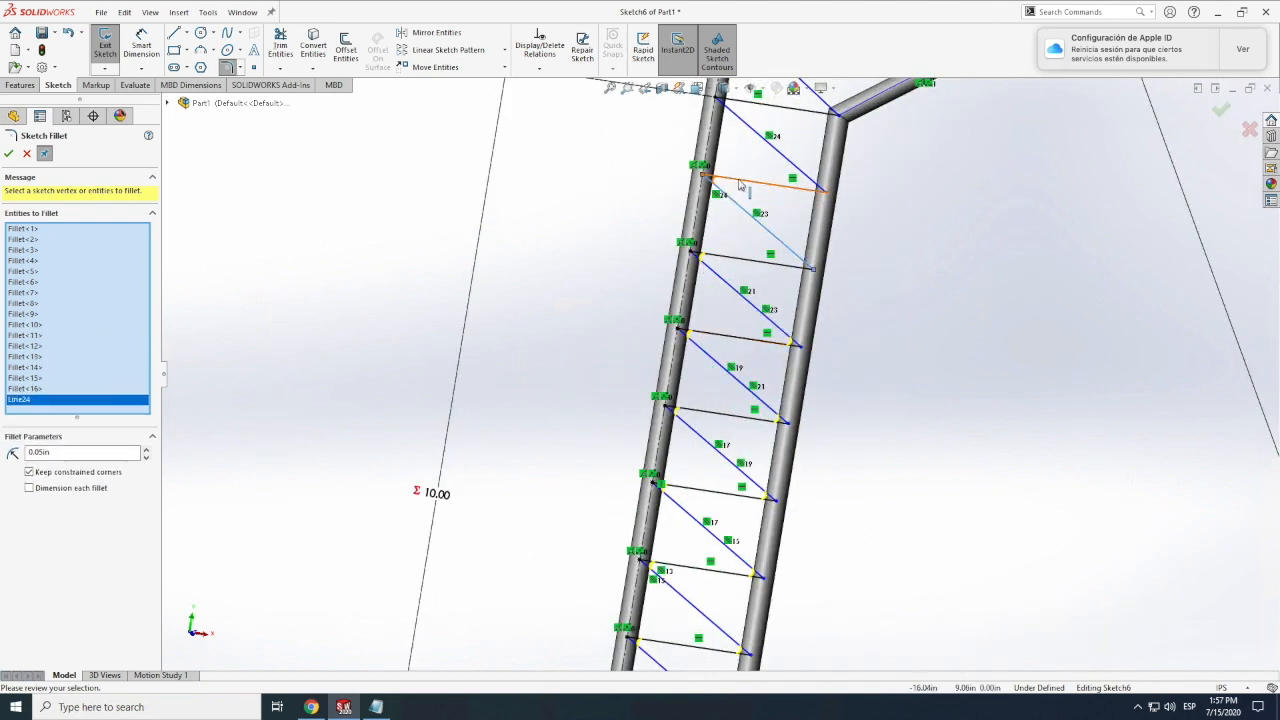
pyautogui.click(750, 104)
pyautogui.click(825, 191)
pyautogui.click(813, 269)
pyautogui.scroll(5, 735, 358)
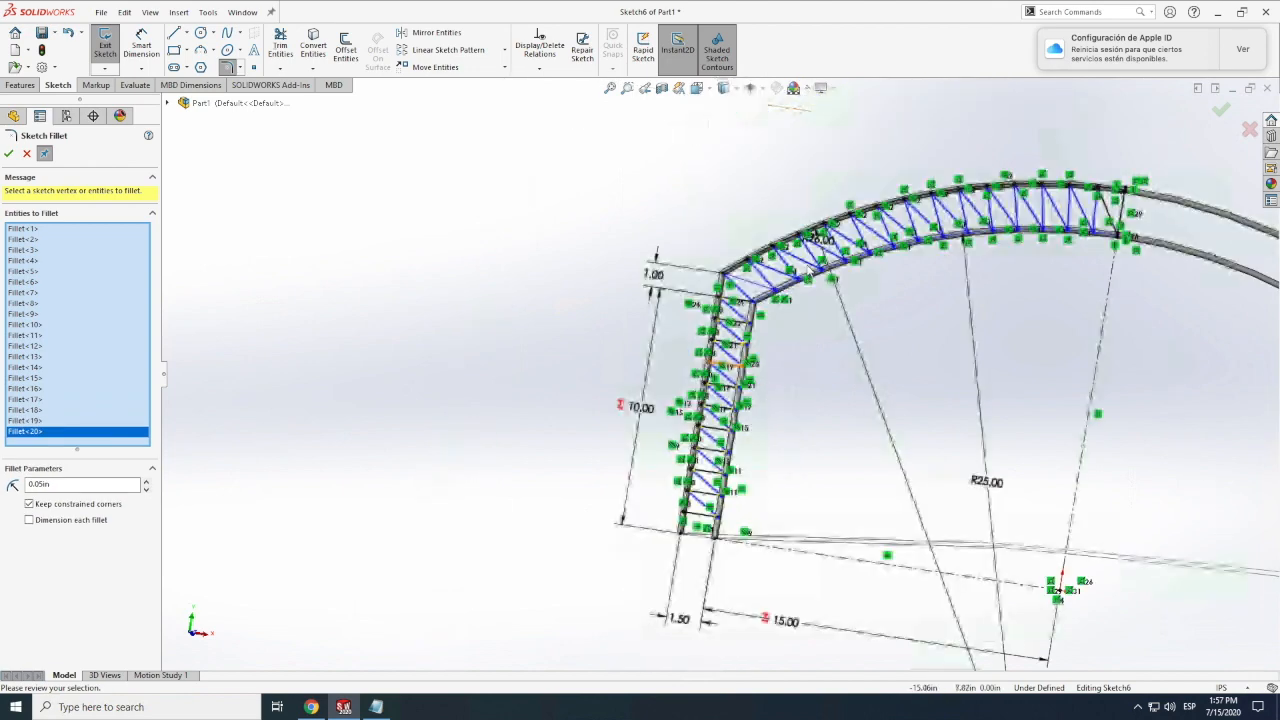
# Add the zigzag corners from the left eave along the rising part of the arch to the 0.05 in sketch fillets.
pyautogui.scroll(-5, 800, 248)
pyautogui.click(463, 395)
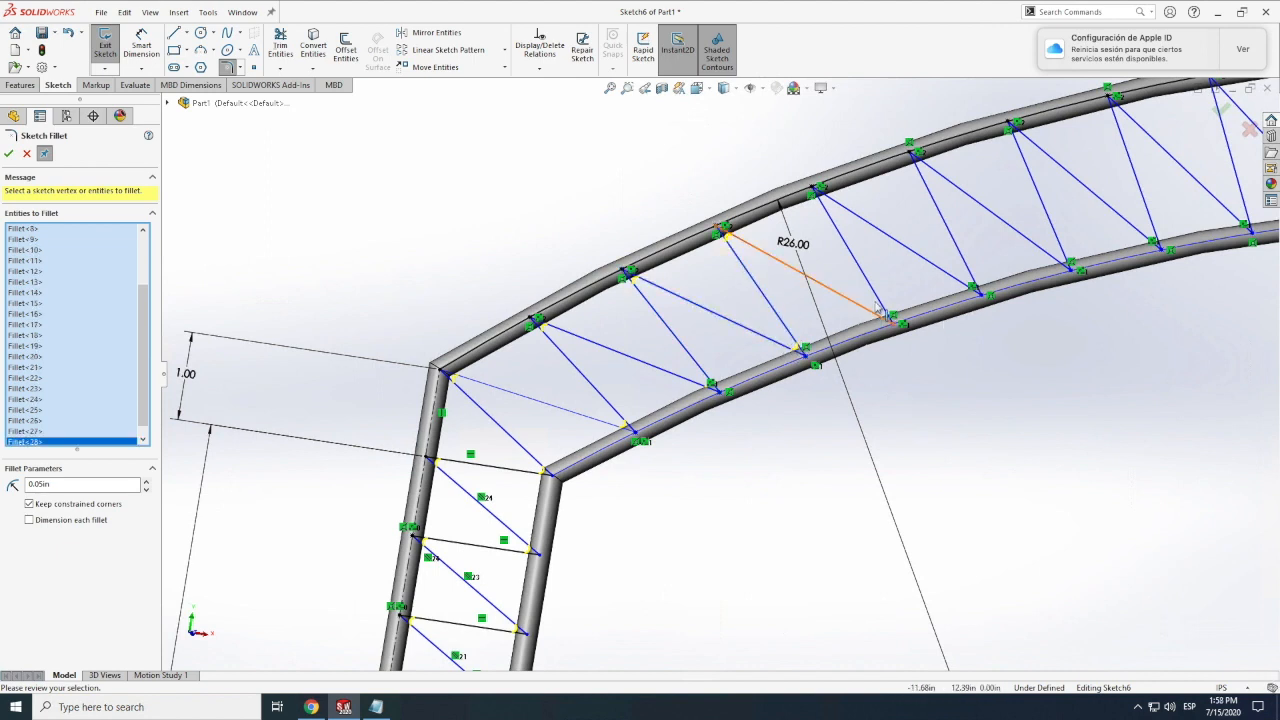
pyautogui.click(946, 281)
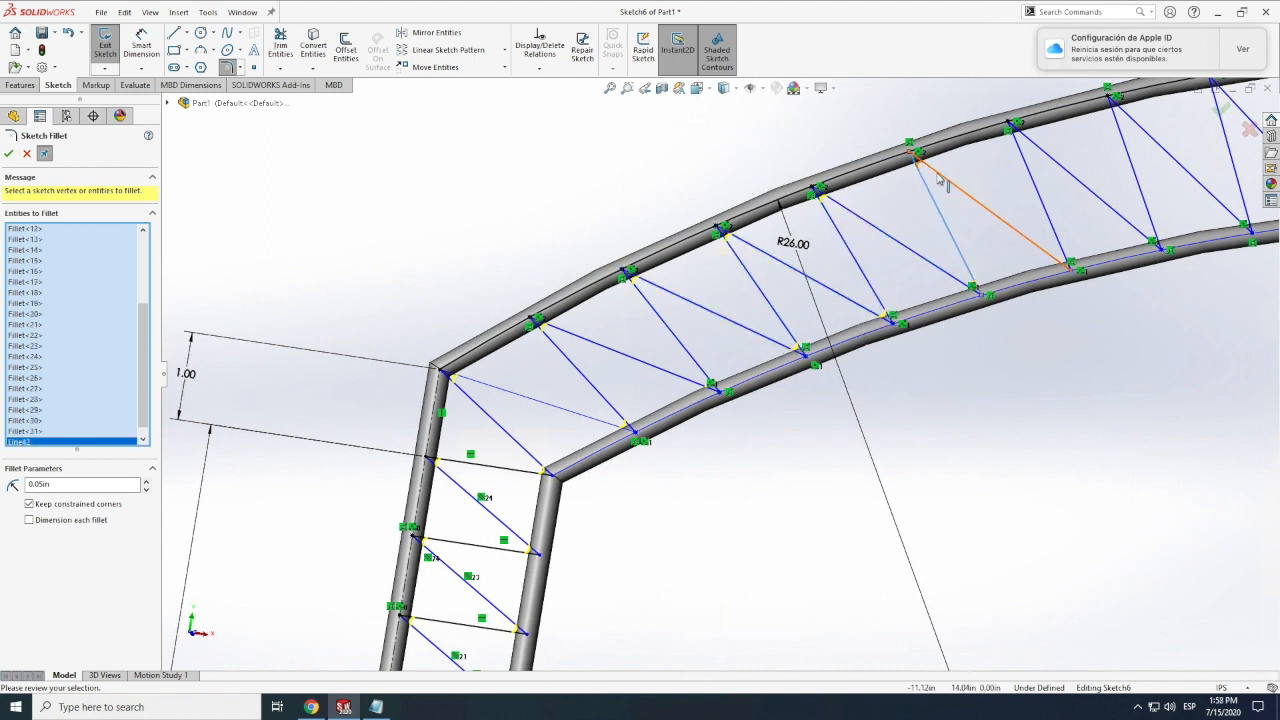
pyautogui.click(1059, 254)
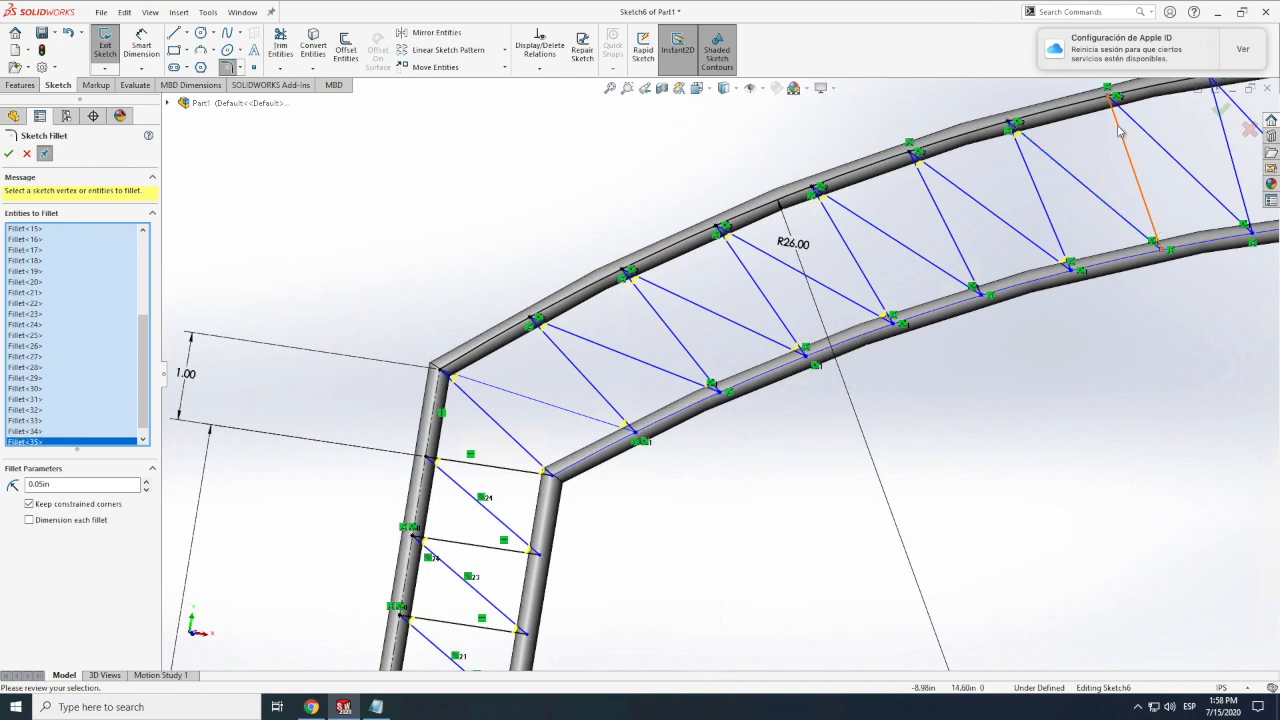
pyautogui.scroll(5, 740, 285)
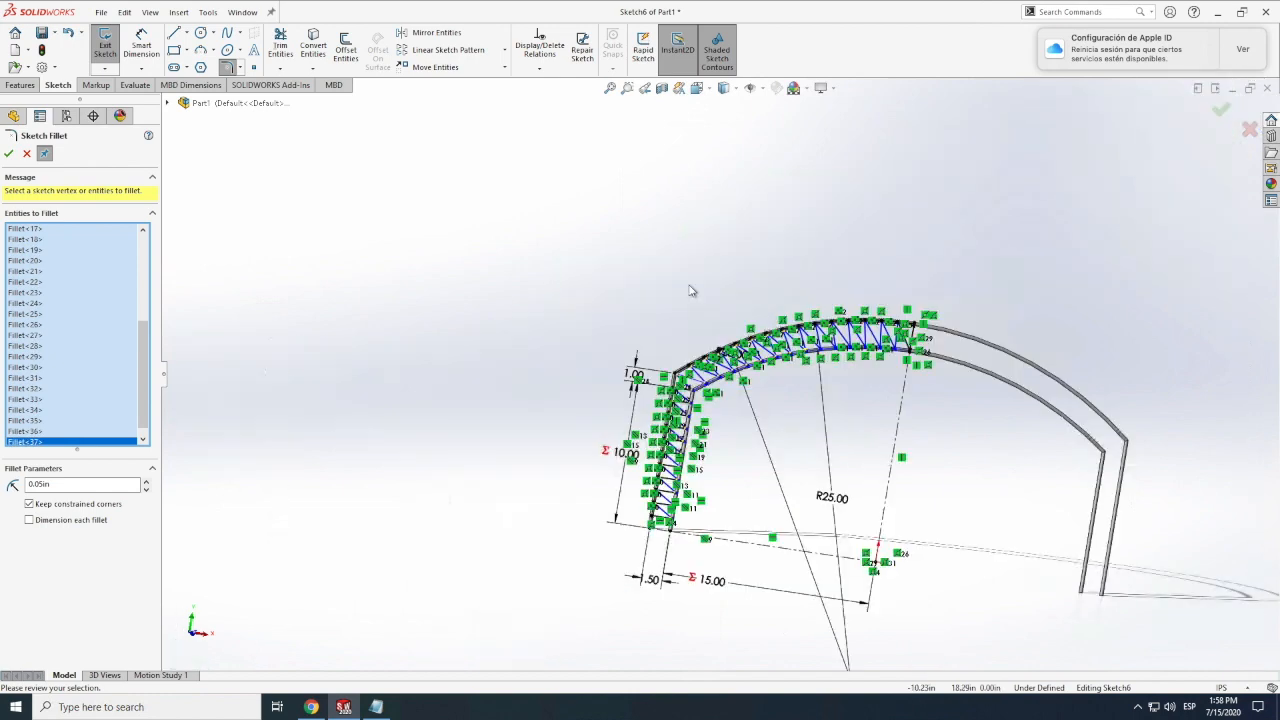
# Add the remaining zigzag corners up to the arch's crown, apply the 0.05 in sketch fillets and exit the sketch.
pyautogui.scroll(-6, 833, 328)
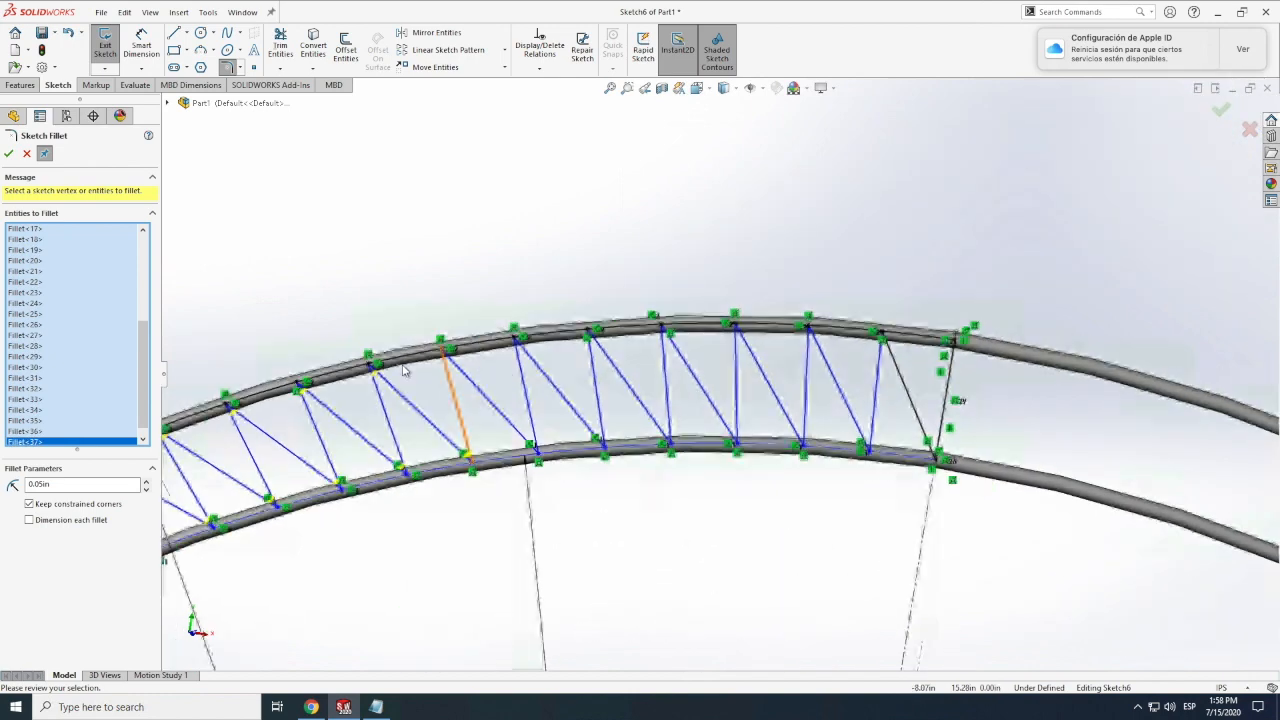
pyautogui.scroll(3, 470, 398)
pyautogui.click(582, 386)
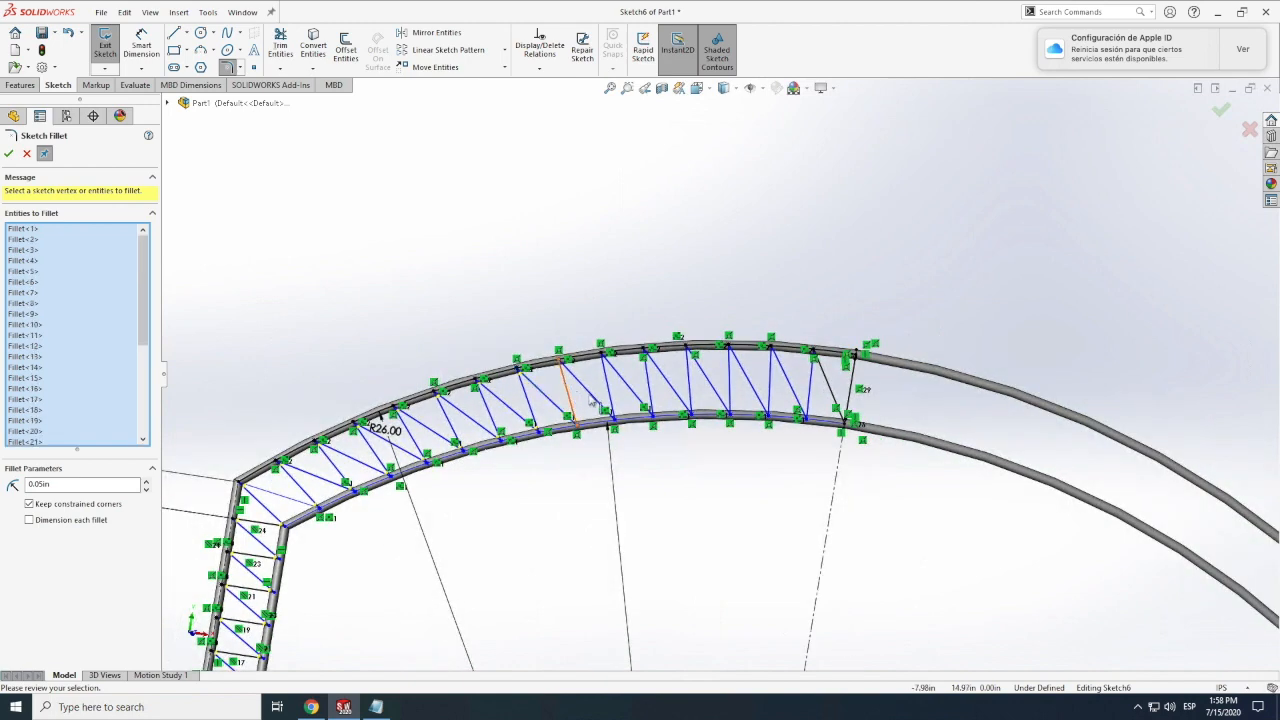
pyautogui.scroll(-3, 595, 388)
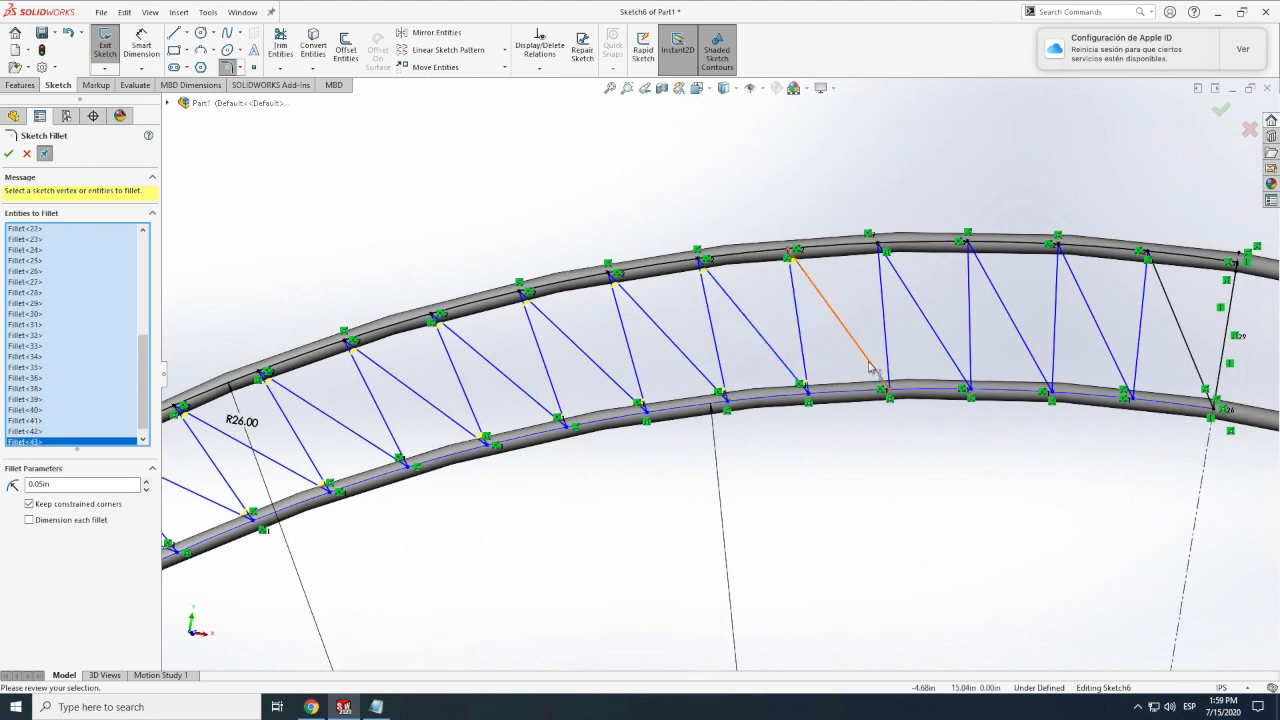
pyautogui.click(882, 285)
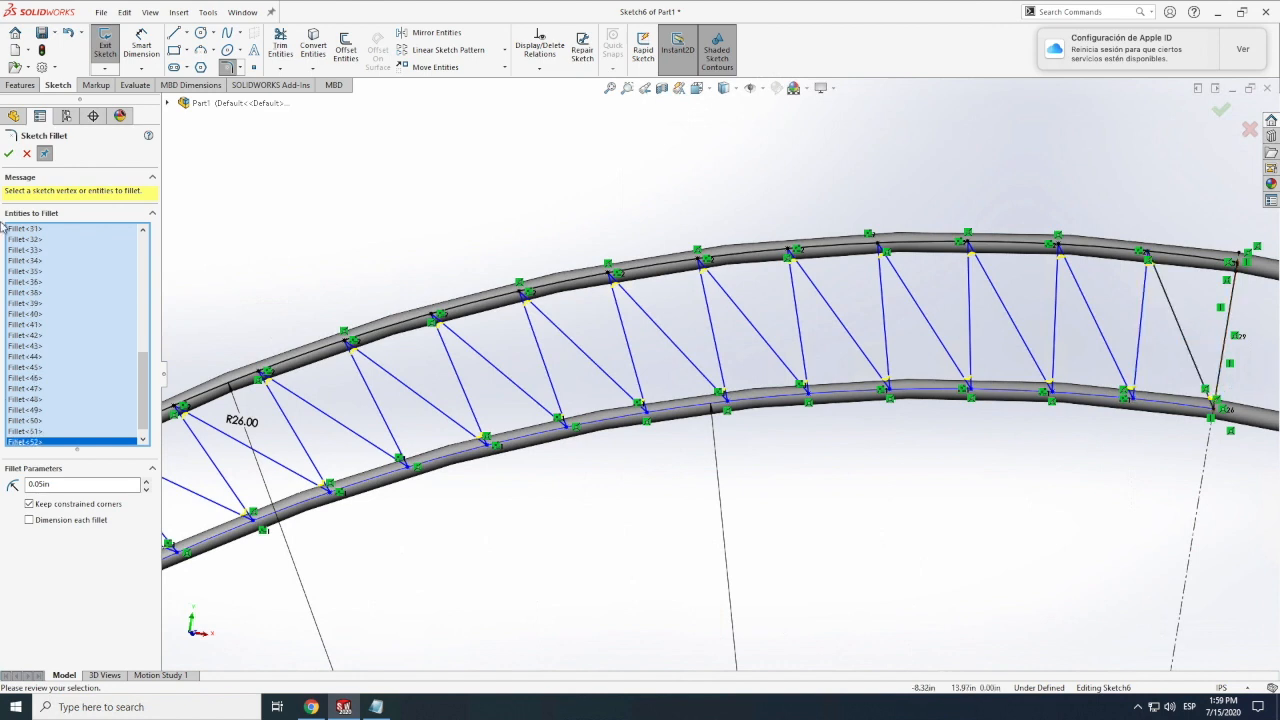
pyautogui.click(8, 156)
pyautogui.scroll(5, 630, 440)
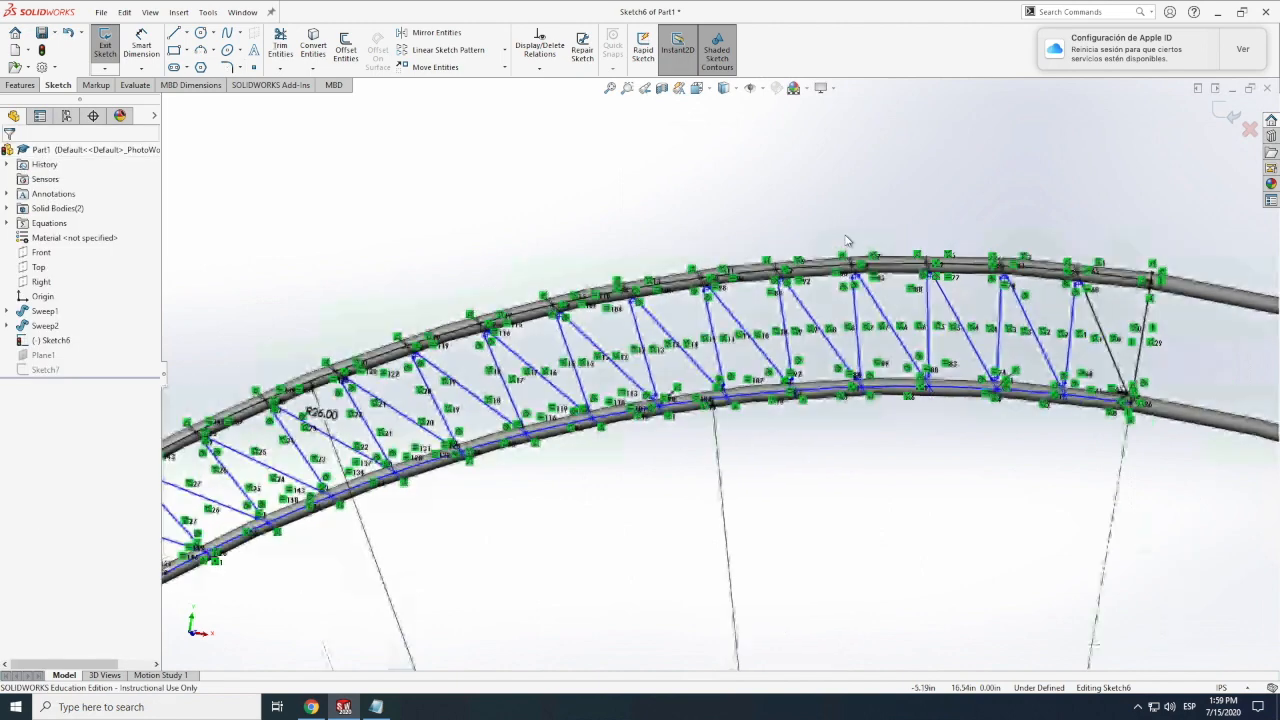
pyautogui.click(105, 45)
# Start a sweep with Sketch7 as the profile and select the lowest zigzag bars of the left leg as its path.
pyautogui.scroll(4, 714, 571)
pyautogui.scroll(-5, 736, 449)
pyautogui.scroll(-5, 738, 449)
pyautogui.click(212, 33)
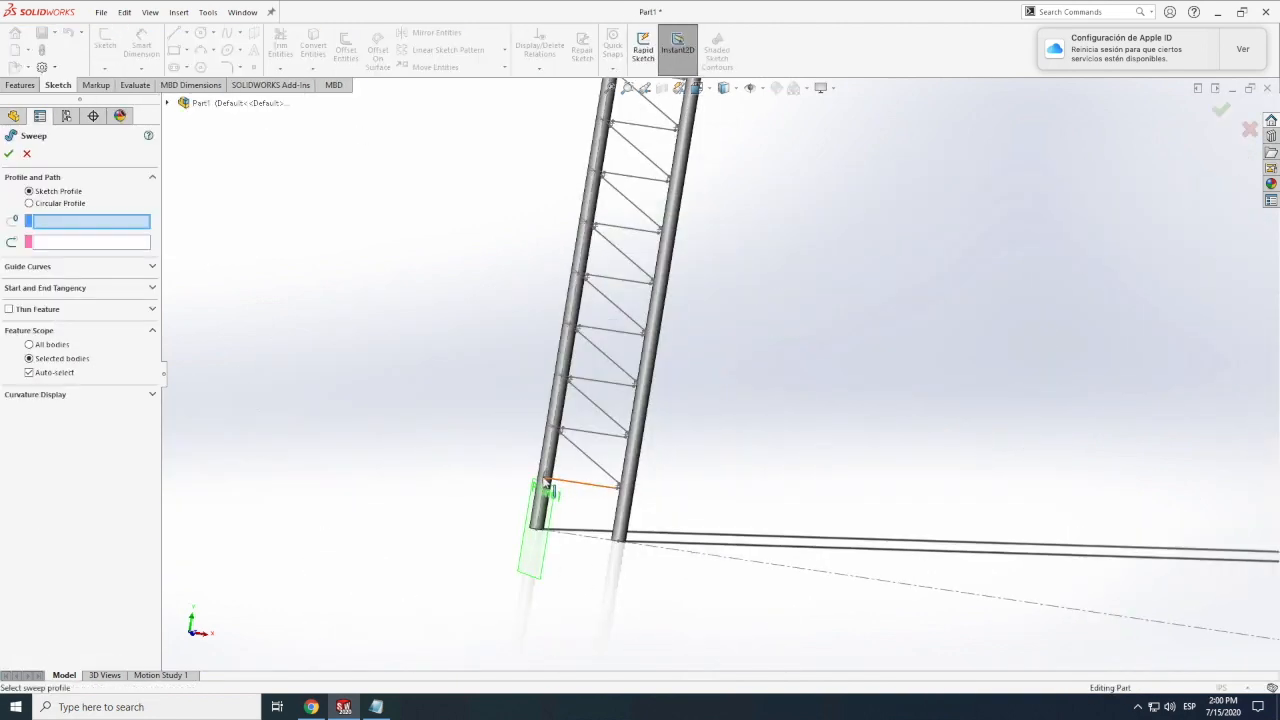
pyautogui.scroll(-5, 546, 481)
pyautogui.click(632, 420)
pyautogui.click(800, 452)
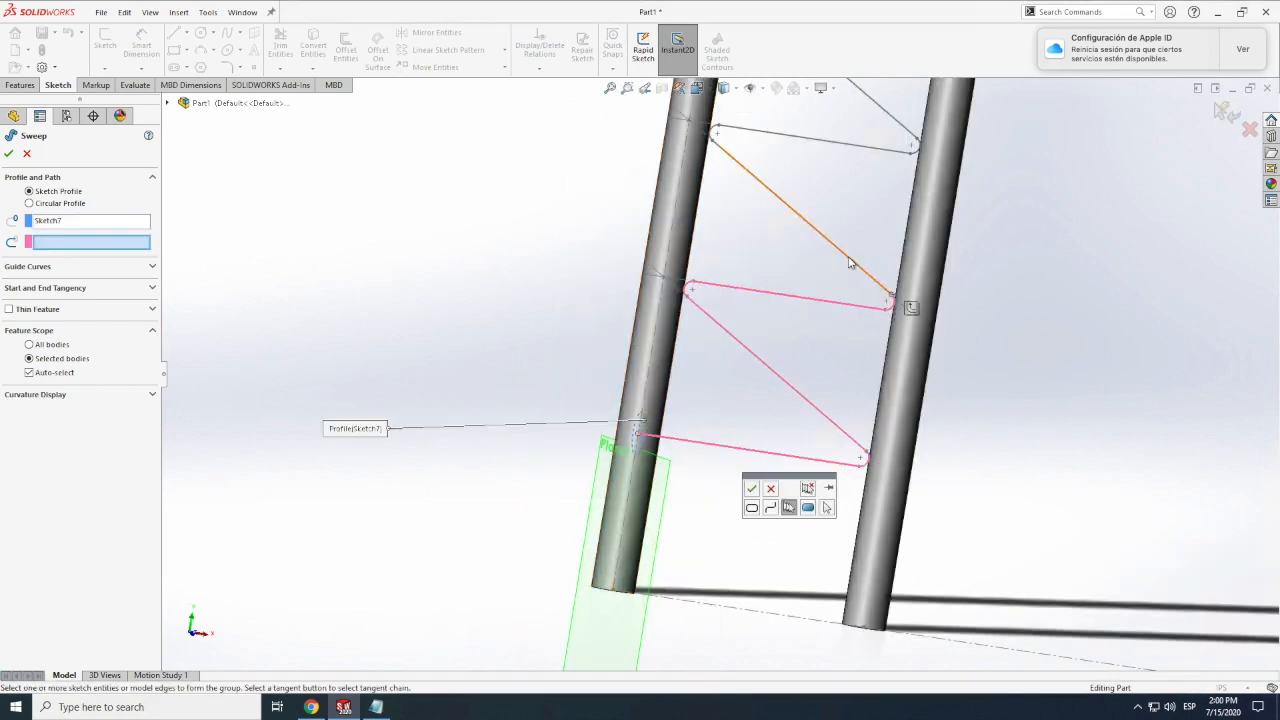
# Extend the sweep path selection through the zigzag bars and fillets along the middle of the left leg.
pyautogui.scroll(5, 850, 180)
pyautogui.scroll(-4, 651, 349)
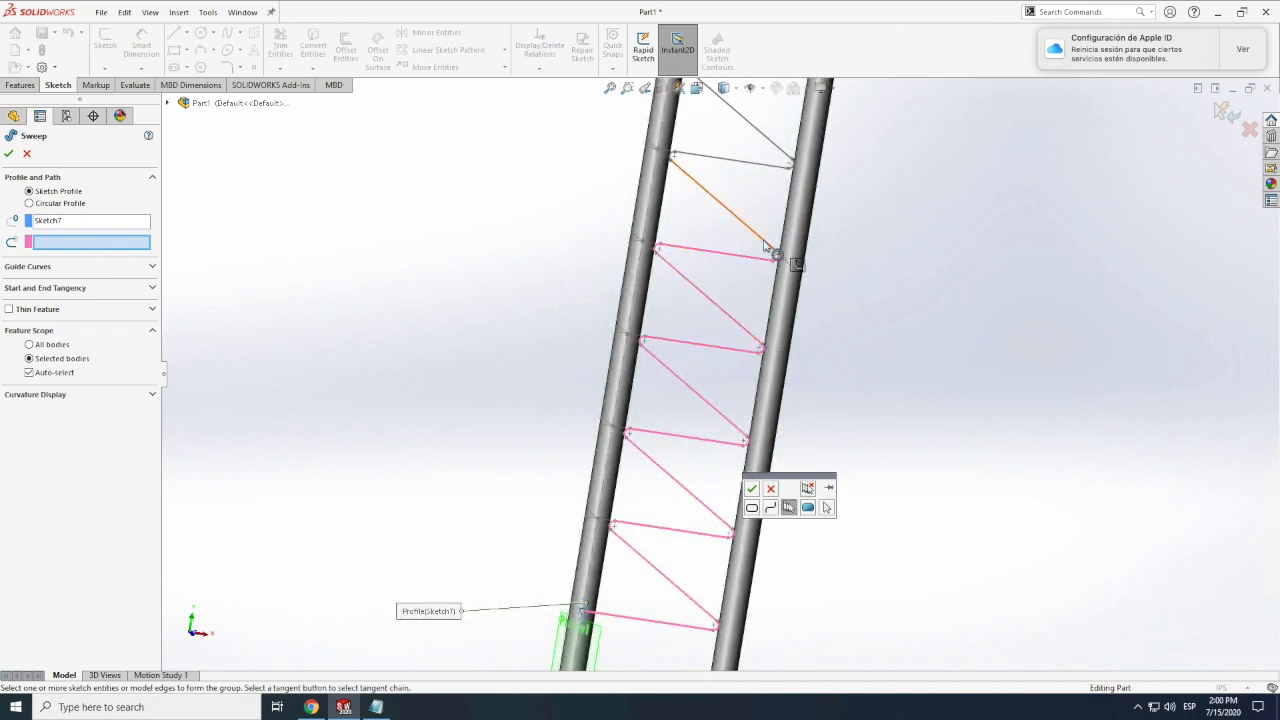
pyautogui.scroll(5, 788, 158)
pyautogui.scroll(-5, 696, 361)
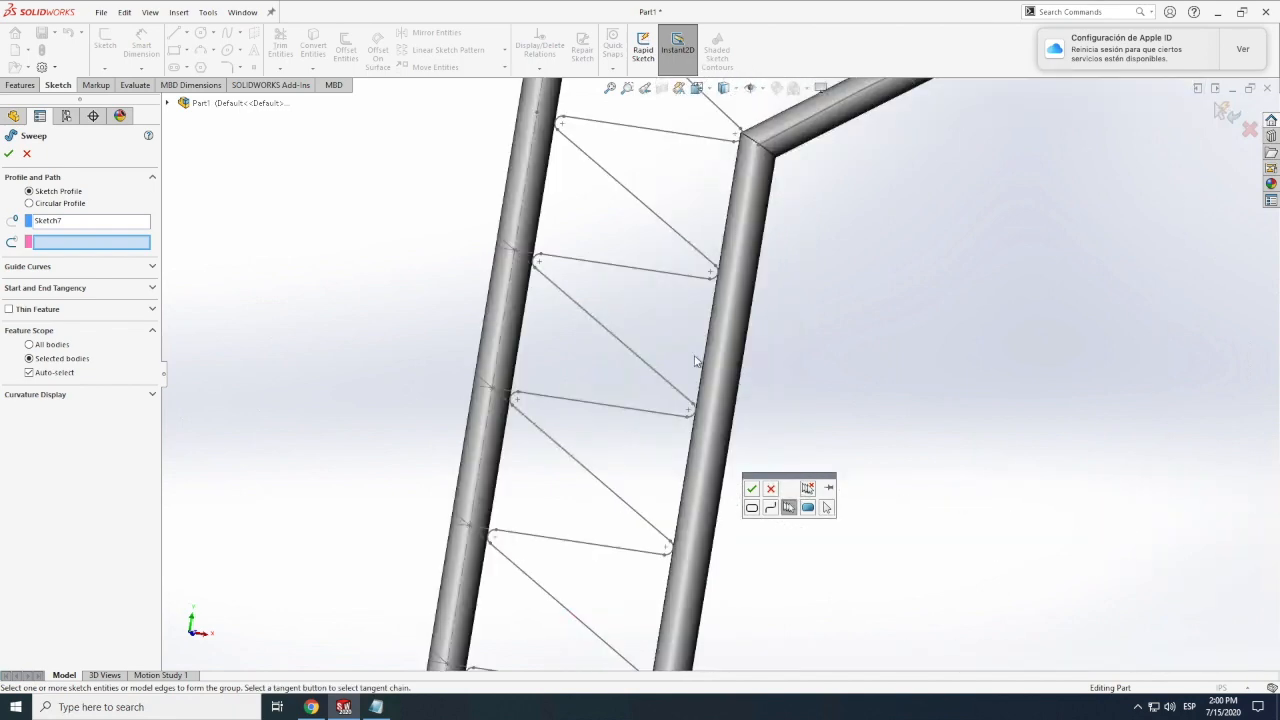
pyautogui.scroll(3, 612, 531)
pyautogui.scroll(-4, 622, 525)
pyautogui.click(623, 483)
pyautogui.click(650, 480)
pyautogui.moveTo(786, 477); pyautogui.dragTo(467, 436)
pyautogui.click(807, 496)
pyautogui.click(769, 454)
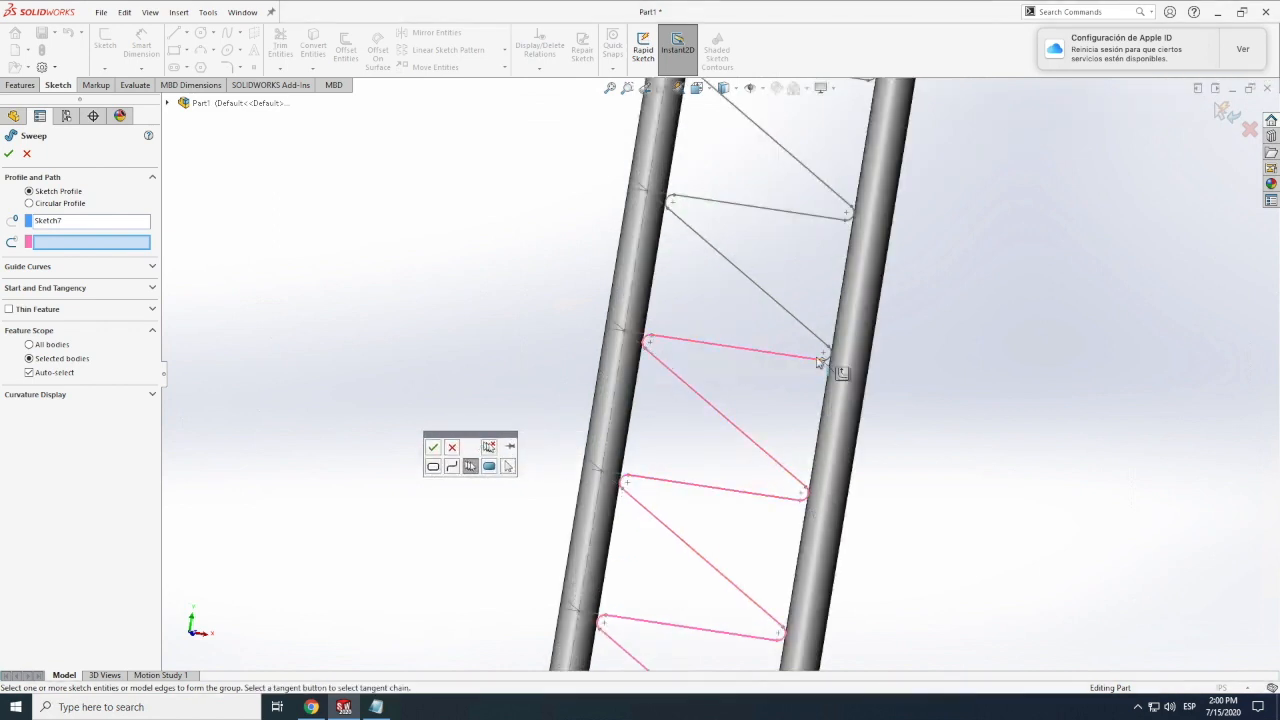
# Extend the sweep path selection through the upper leg's zigzag and along the arch bracing.
pyautogui.click(158, 16)
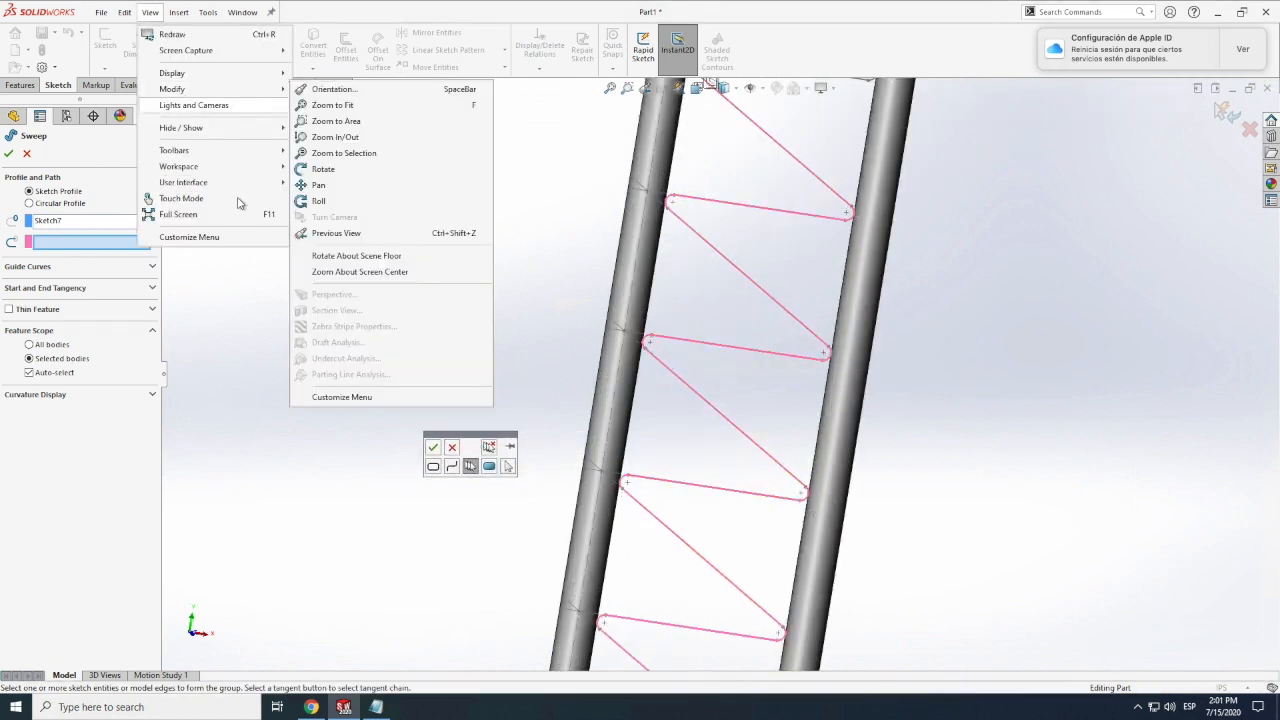
pyautogui.click(790, 297)
pyautogui.scroll(4, 756, 311)
pyautogui.scroll(-5, 835, 198)
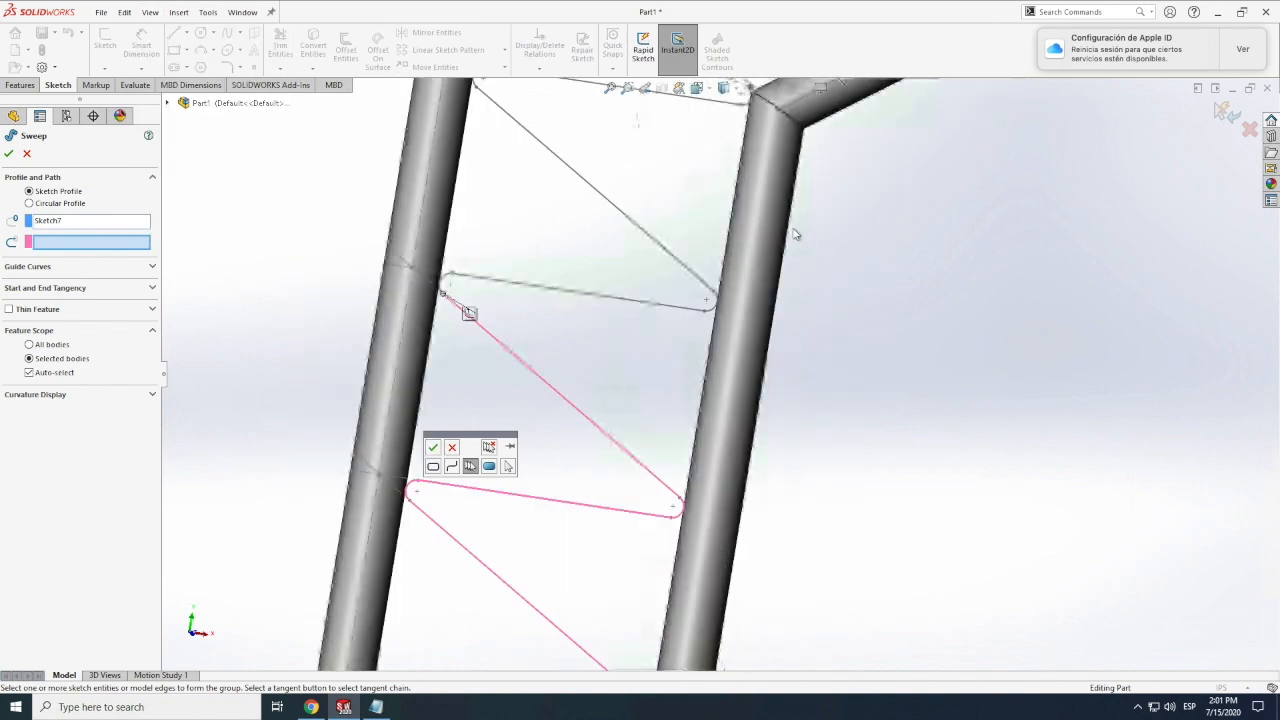
pyautogui.click(705, 287)
pyautogui.scroll(3, 674, 363)
pyautogui.keyDown('ctrl'); pyautogui.moveTo(646, 145); pyautogui.dragTo(566, 350, button='middle'); pyautogui.keyUp('ctrl')
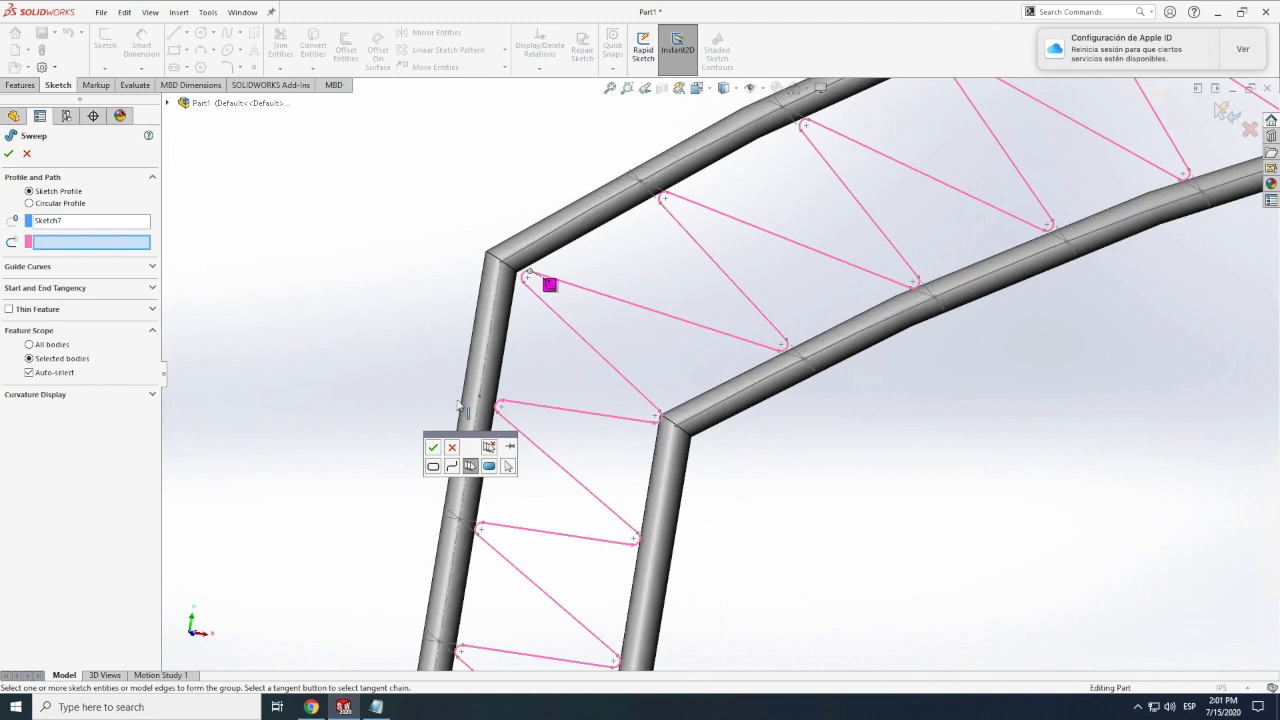
# Accept the selected zigzag chain as an open path group and try to create the bracing sweep.
pyautogui.scroll(5, 716, 370)
pyautogui.scroll(3, 968, 362)
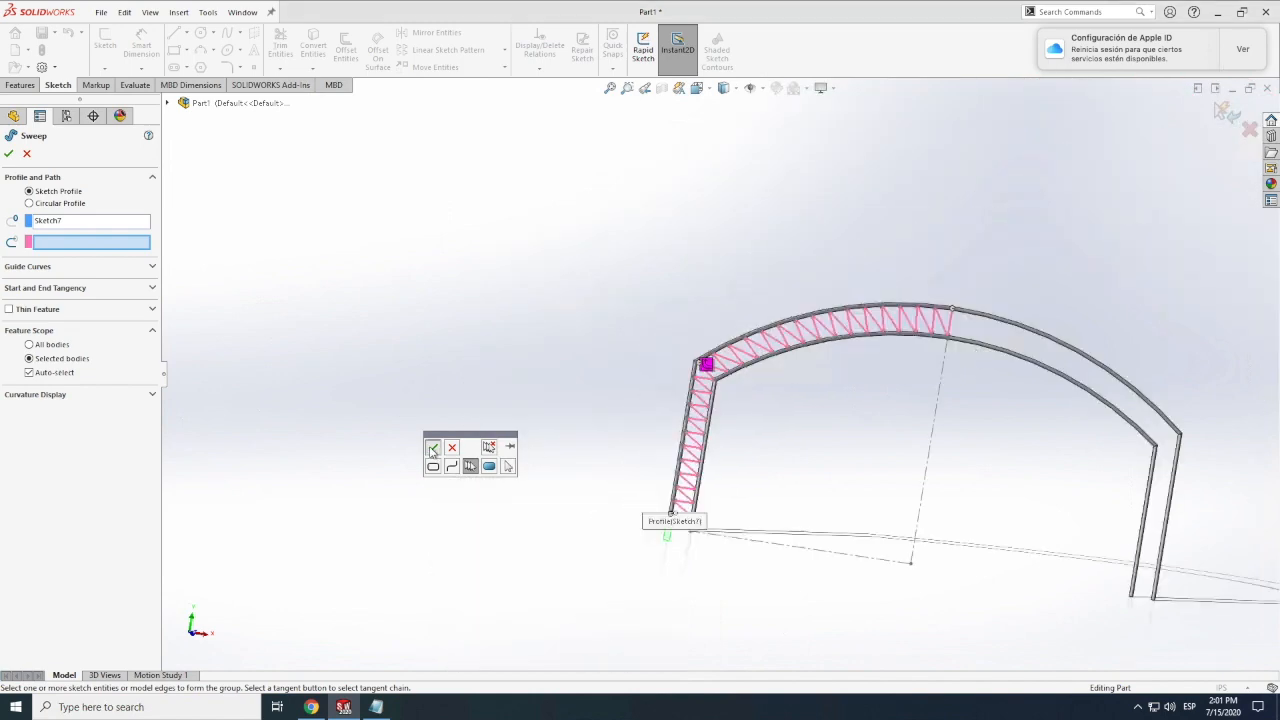
pyautogui.click(433, 447)
pyautogui.scroll(-5, 730, 490)
pyautogui.click(8, 153)
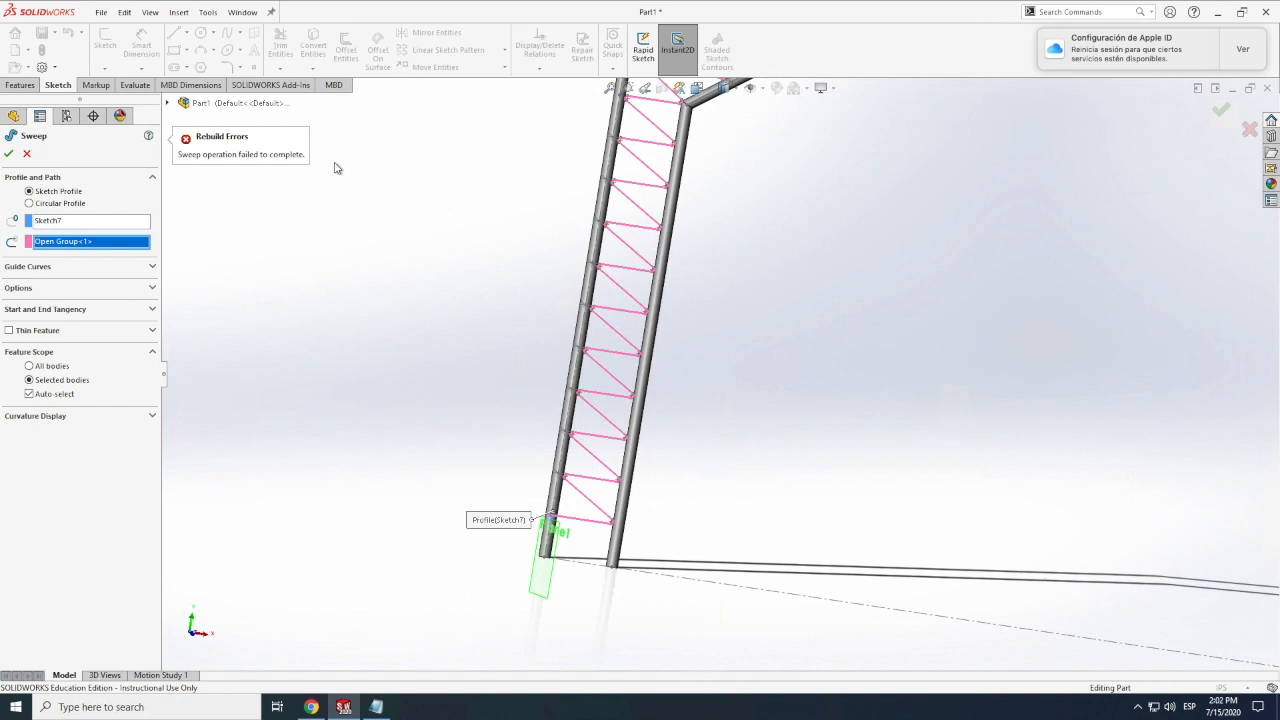
pyautogui.click(25, 154)
# Reopen the bracing sketch with the display of sketch relations turned off and undo the 0.05 in fillets.
pyautogui.doubleClick(569, 518)
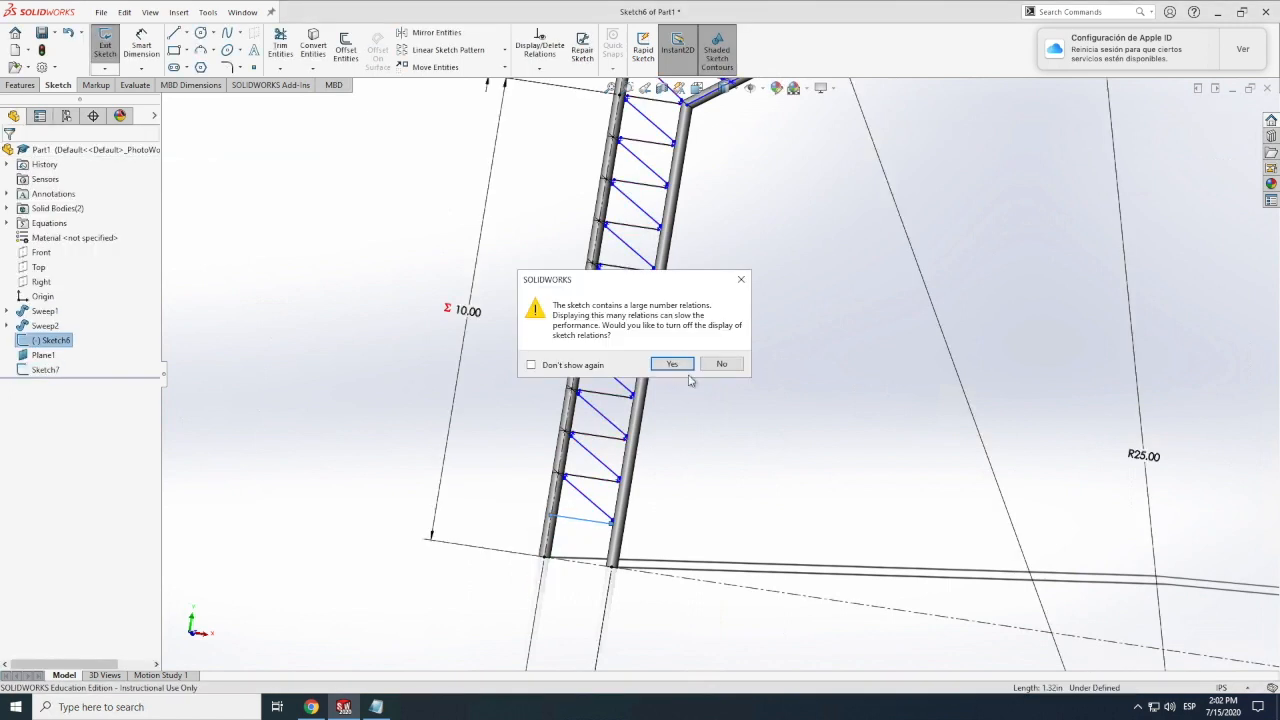
pyautogui.click(672, 363)
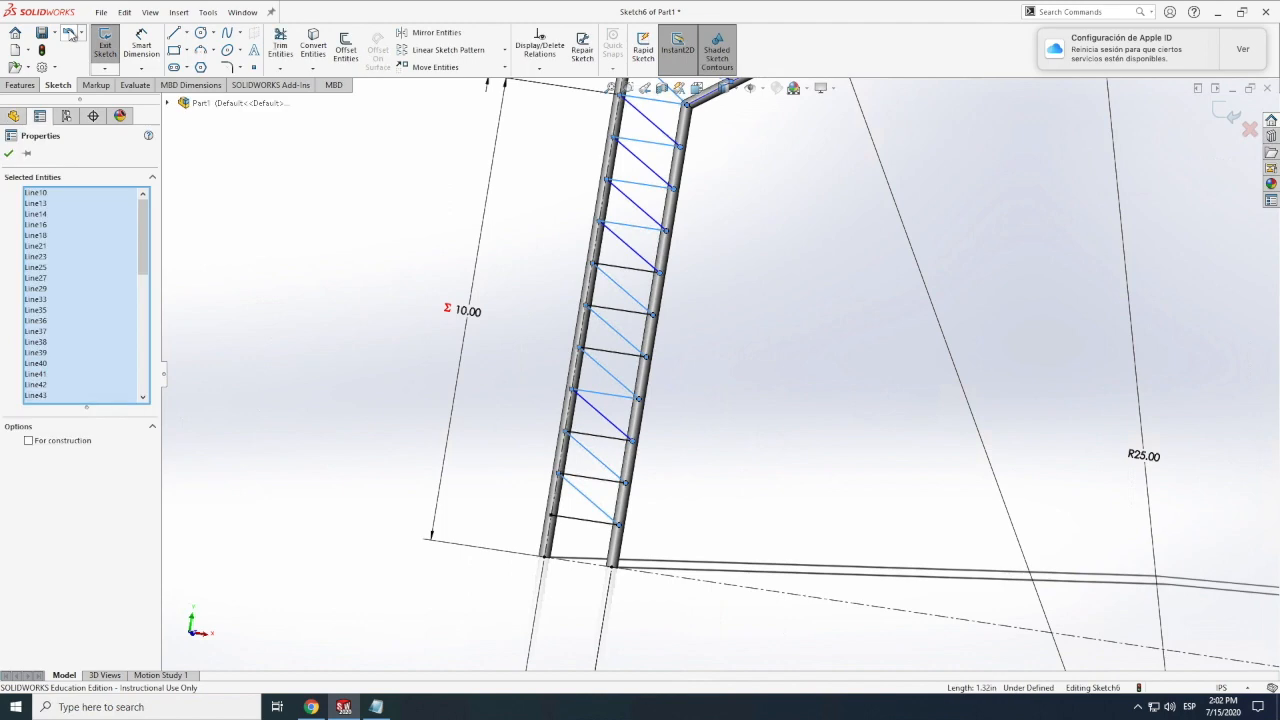
pyautogui.scroll(-5, 628, 343)
# Fillet the seven zigzag corners nearest the arch's crown with a 0.125 in radius.
pyautogui.click(228, 67)
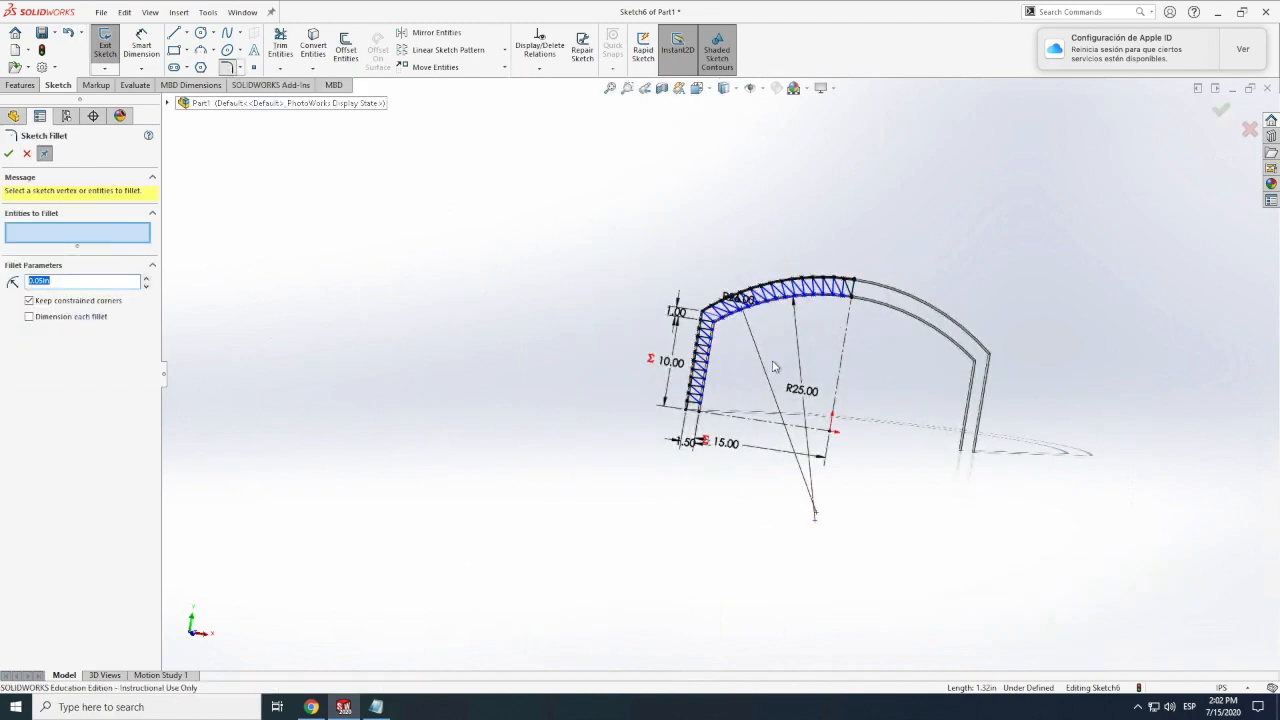
pyautogui.scroll(6, 977, 291)
pyautogui.click(843, 412)
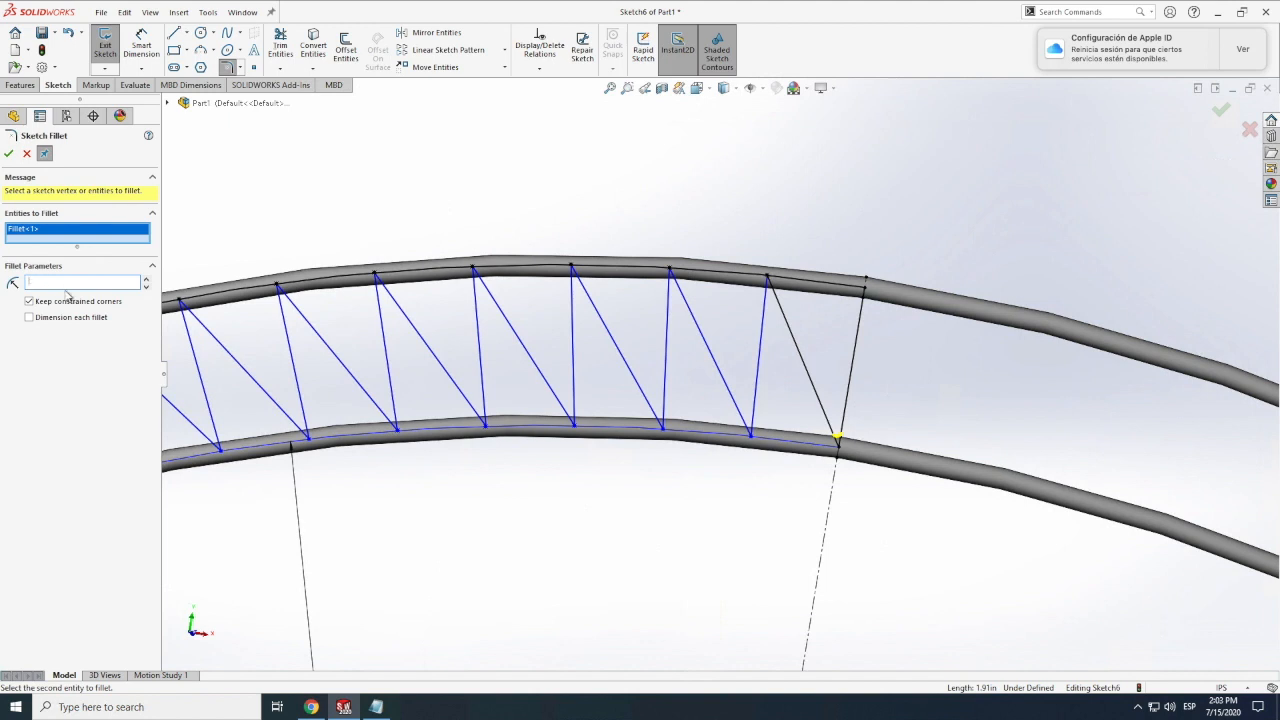
pyautogui.write('0.125in')
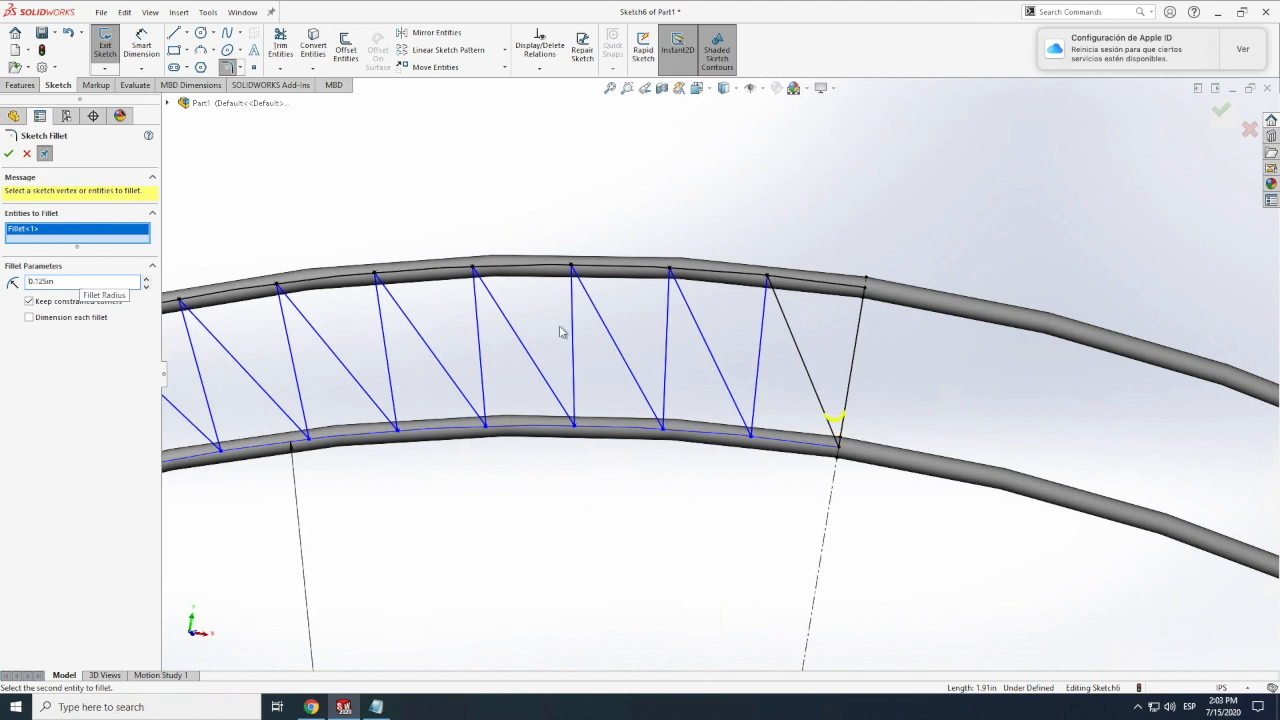
pyautogui.click(781, 314)
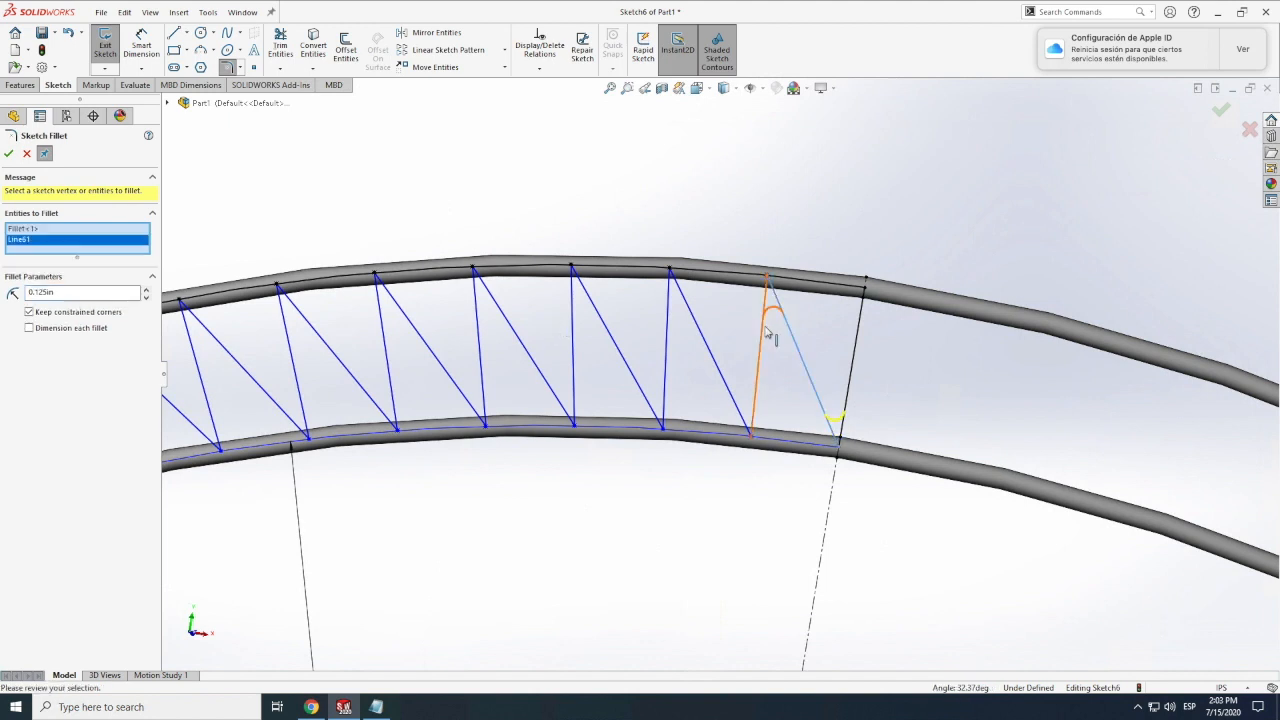
pyautogui.click(752, 395)
pyautogui.click(702, 335)
pyautogui.click(616, 348)
pyautogui.click(572, 350)
pyautogui.click(563, 400)
pyautogui.click(10, 152)
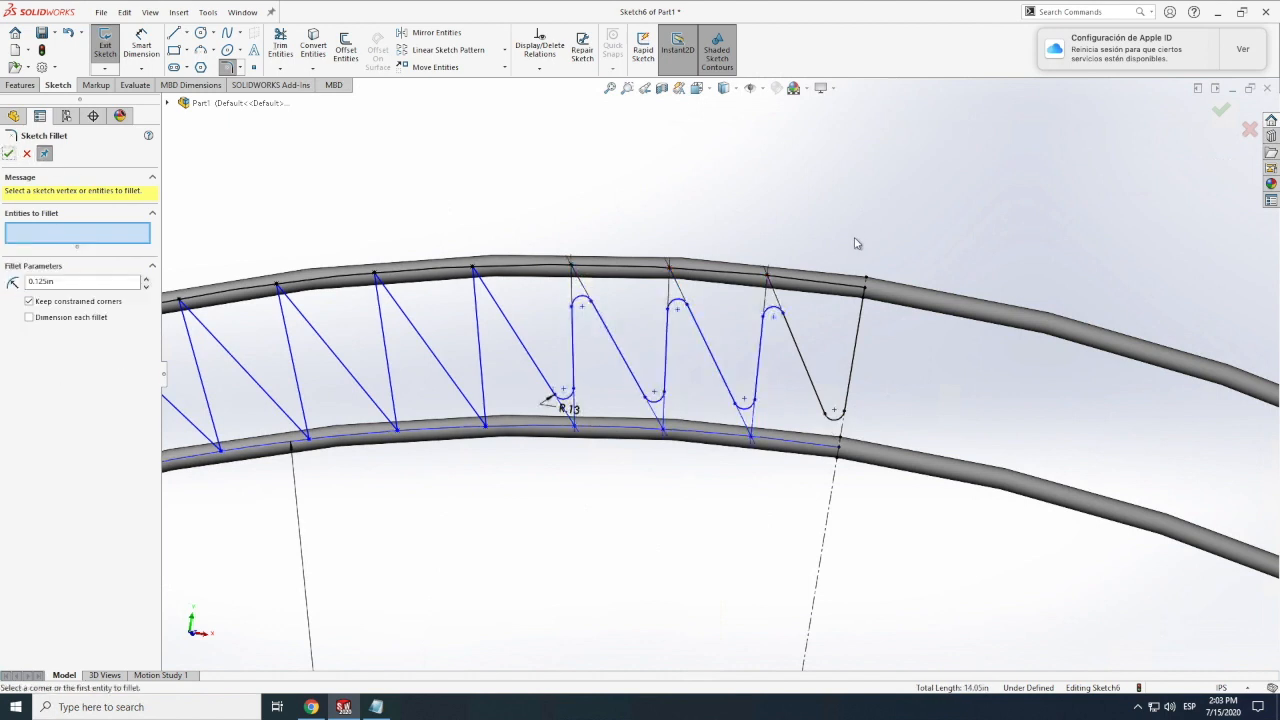
# Delete the 26 in and 25 in radius arcs along the arch tubes from the bracing sketch and restart Sketch Fillet.
pyautogui.click(794, 283)
pyautogui.click(28, 156)
pyautogui.click(770, 275)
pyautogui.press('Delete')
pyautogui.click(572, 356)
pyautogui.scroll(3, 722, 376)
pyautogui.click(765, 414)
pyautogui.press('Delete')
pyautogui.click(575, 357)
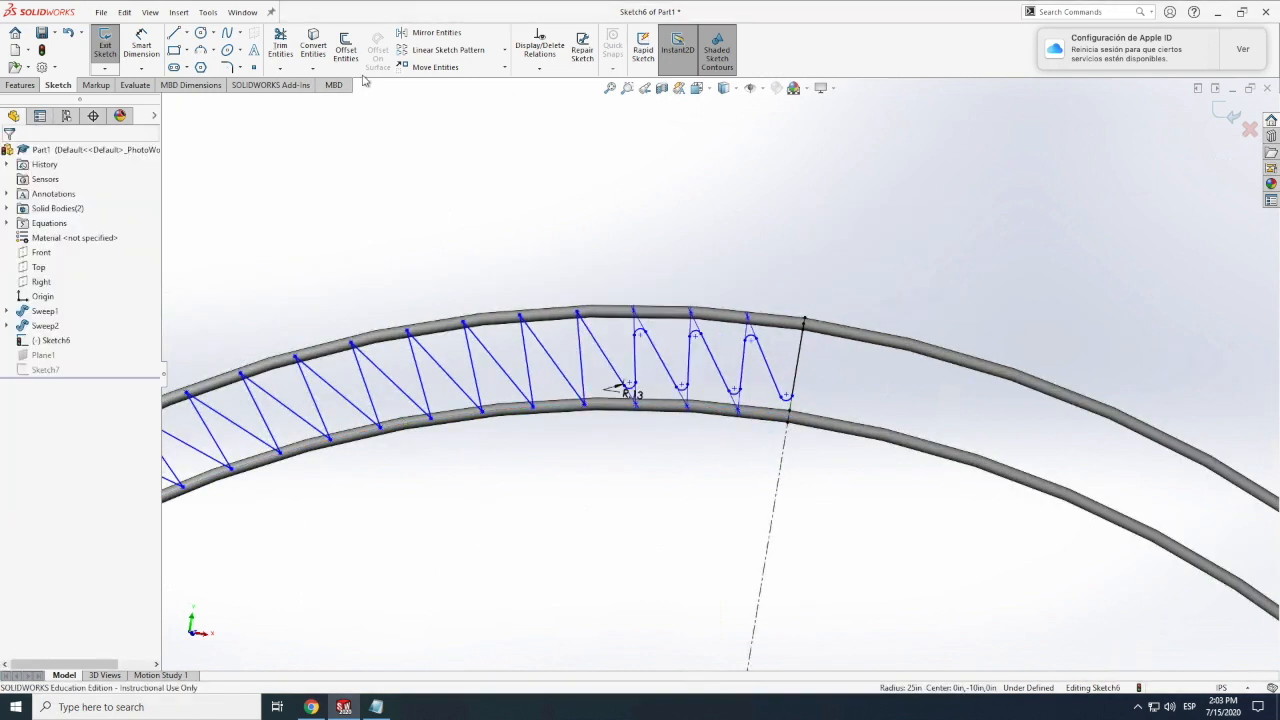
pyautogui.press('Return')
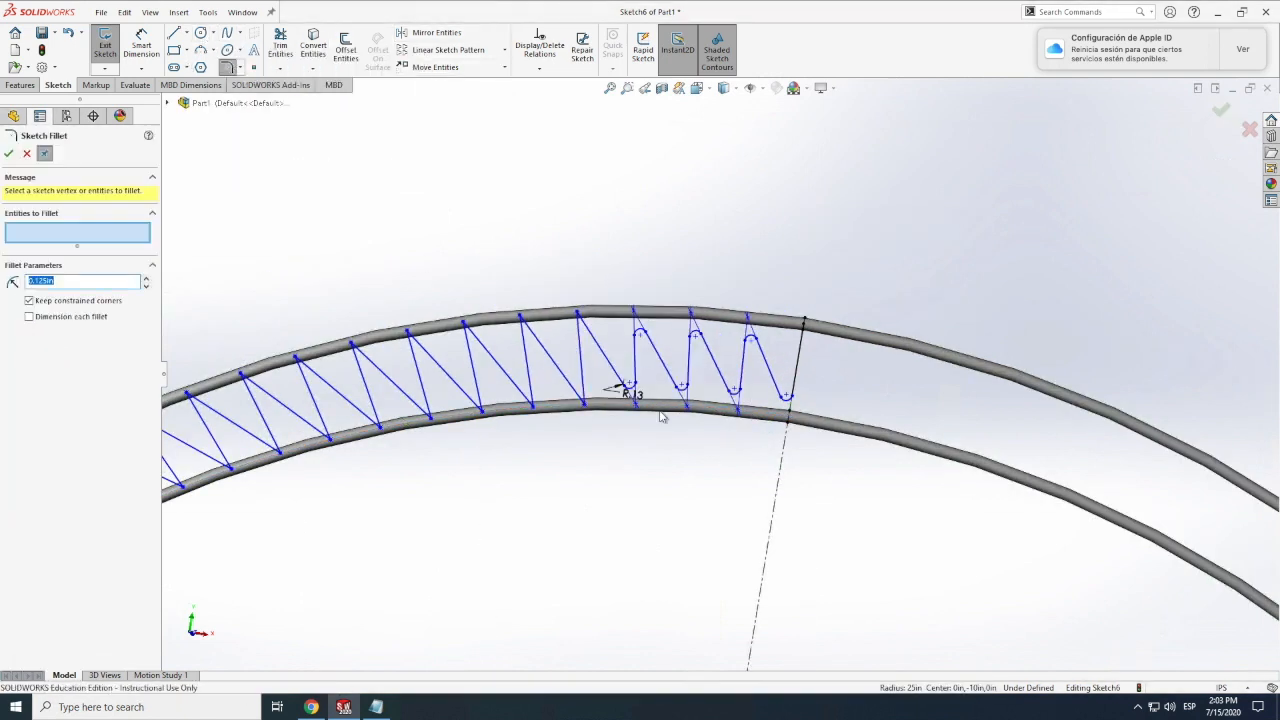
# Select the zigzag web corners from the arch crown down the left side for sketch fillets of 0.125 in radius.
pyautogui.click(584, 388)
pyautogui.click(553, 361)
pyautogui.click(525, 349)
pyautogui.click(491, 355)
pyautogui.click(472, 363)
pyautogui.click(469, 401)
pyautogui.click(416, 361)
pyautogui.click(412, 401)
pyautogui.click(361, 370)
pyautogui.click(366, 416)
pyautogui.click(366, 416)
pyautogui.doubleClick(323, 424)
pyautogui.doubleClick(308, 422)
pyautogui.doubleClick(268, 429)
pyautogui.doubleClick(252, 434)
pyautogui.doubleClick(200, 418)
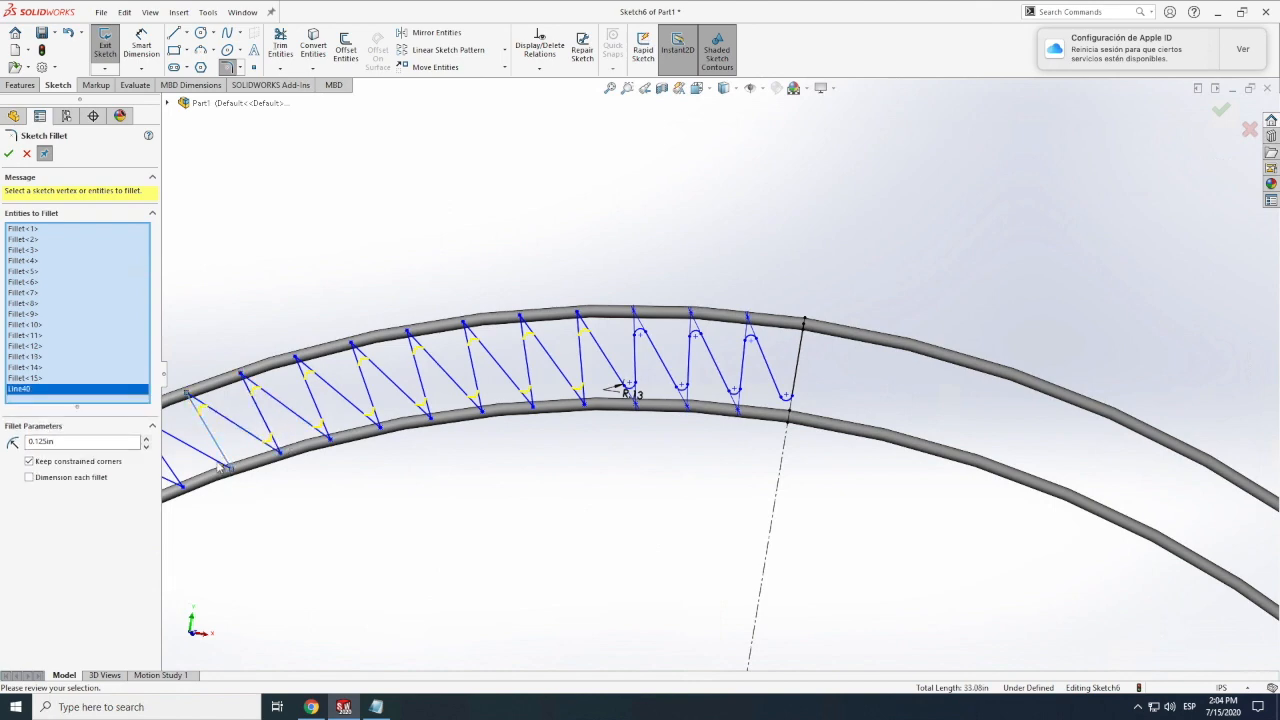
pyautogui.click(204, 453)
pyautogui.scroll(6, 509, 457)
pyautogui.scroll(-5, 597, 364)
# Add the remaining arch web corners down to the knee of the frame to the 0.125 in sketch fillet selection.
pyautogui.click(568, 390)
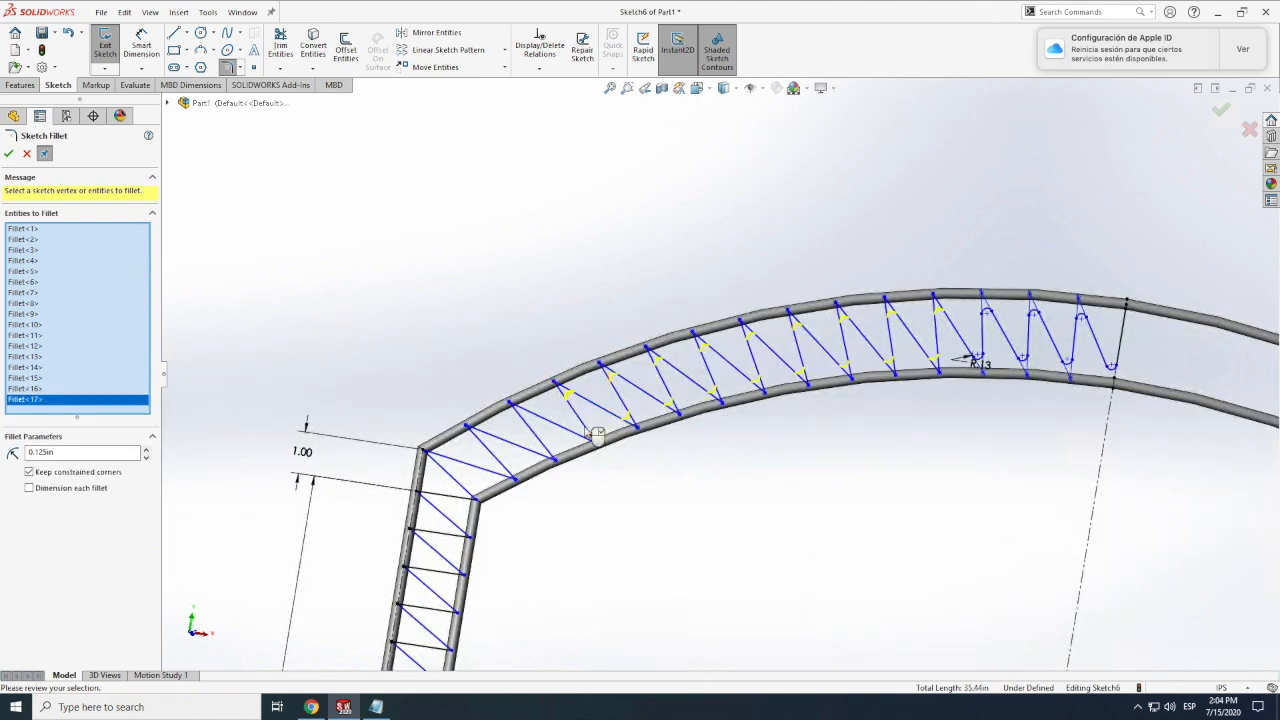
pyautogui.doubleClick(591, 434)
pyautogui.doubleClick(526, 412)
pyautogui.doubleClick(541, 443)
pyautogui.doubleClick(506, 441)
pyautogui.click(480, 441)
pyautogui.click(502, 468)
pyautogui.doubleClick(498, 474)
pyautogui.doubleClick(450, 474)
# Add the zigzag web corners in the upper part of the left column to the sketch fillet selection.
pyautogui.doubleClick(432, 494)
pyautogui.doubleClick(433, 506)
pyautogui.click(425, 533)
pyautogui.click(425, 533)
pyautogui.doubleClick(433, 548)
pyautogui.doubleClick(447, 572)
pyautogui.doubleClick(424, 584)
pyautogui.doubleClick(442, 610)
pyautogui.doubleClick(416, 620)
pyautogui.click(436, 648)
pyautogui.click(408, 655)
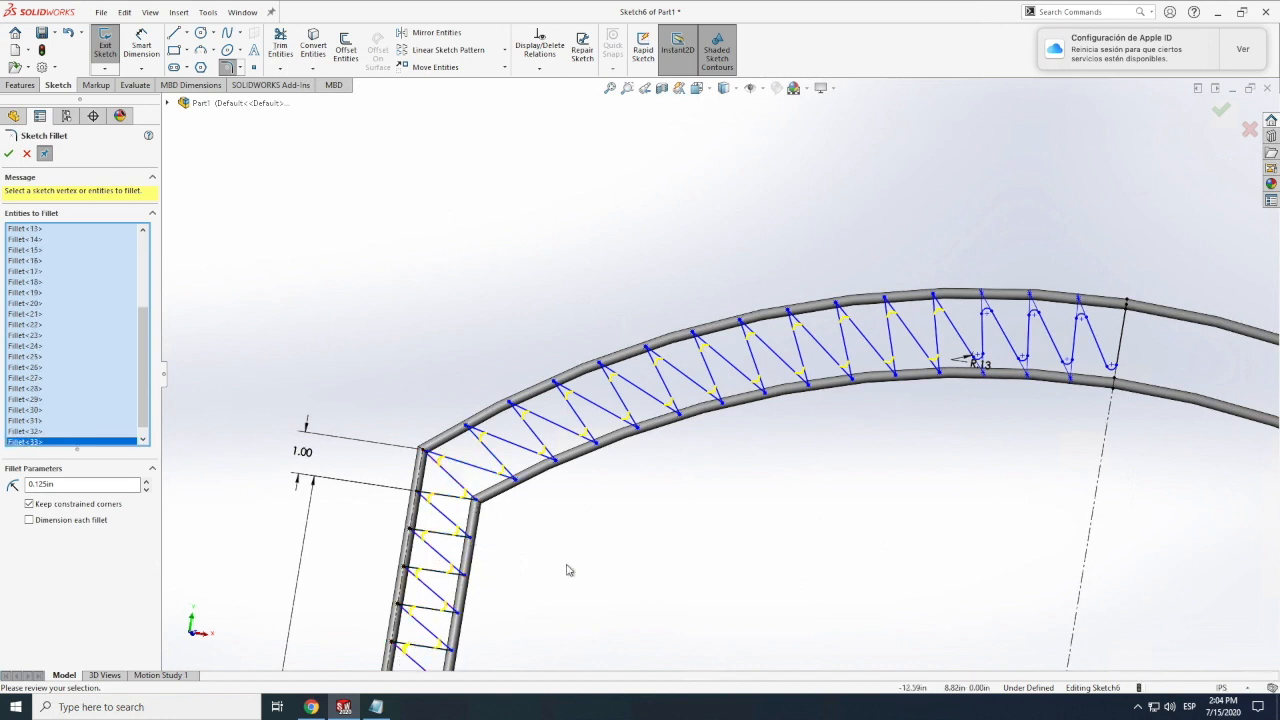
pyautogui.scroll(3, 569, 569)
pyautogui.scroll(-3, 715, 385)
pyautogui.doubleClick(716, 384)
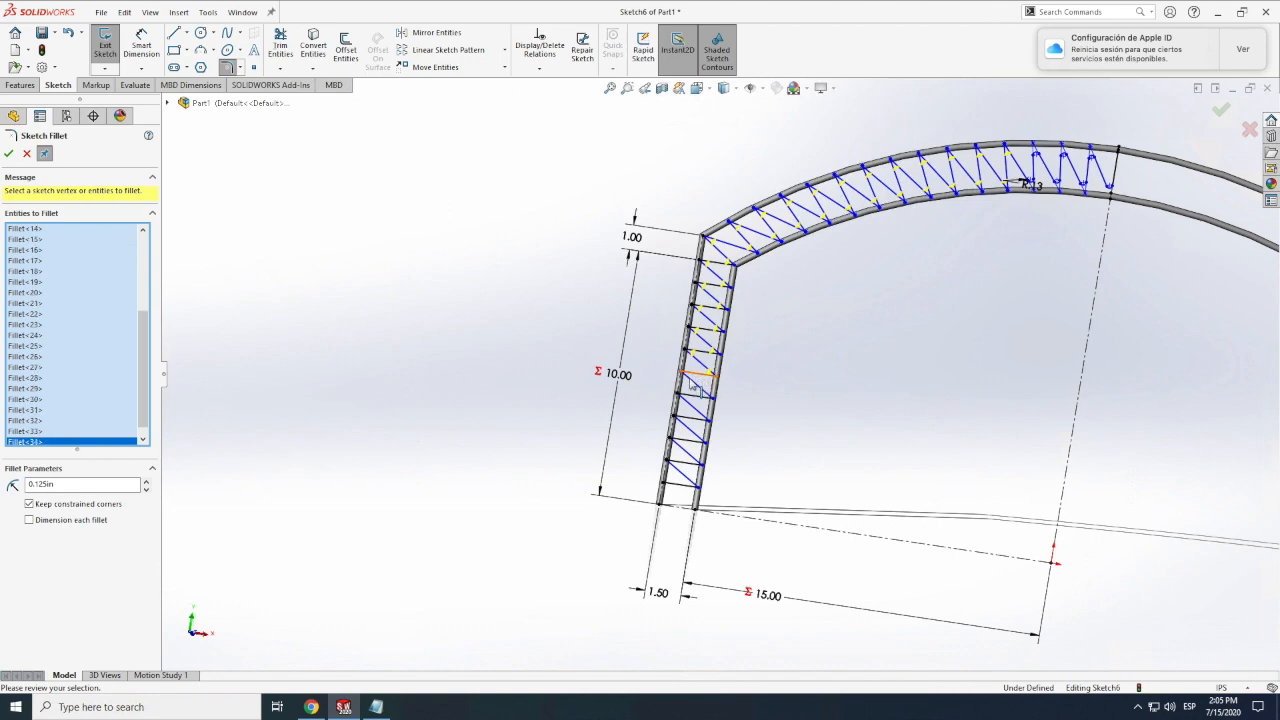
# Include the web corners in the lower part of the column, apply the 0.125 in fillets and exit the sketch.
pyautogui.scroll(-3, 722, 395)
pyautogui.click(724, 393)
pyautogui.click(688, 388)
pyautogui.click(686, 398)
pyautogui.click(718, 425)
pyautogui.click(682, 421)
pyautogui.scroll(1, 692, 424)
pyautogui.scroll(1, 693, 424)
pyautogui.doubleClick(697, 417)
pyautogui.doubleClick(704, 431)
pyautogui.doubleClick(695, 441)
pyautogui.doubleClick(701, 454)
pyautogui.click(693, 464)
pyautogui.click(8, 153)
pyautogui.scroll(-3, 739, 272)
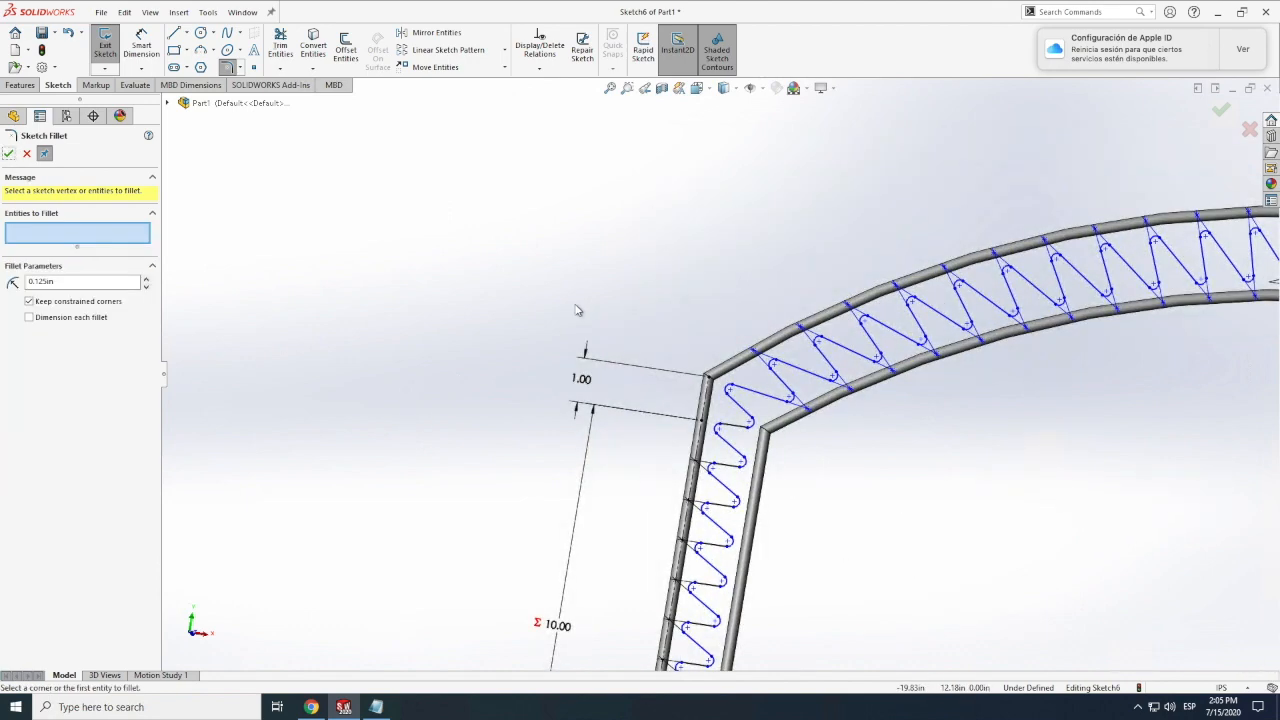
pyautogui.click(9, 154)
pyautogui.click(105, 50)
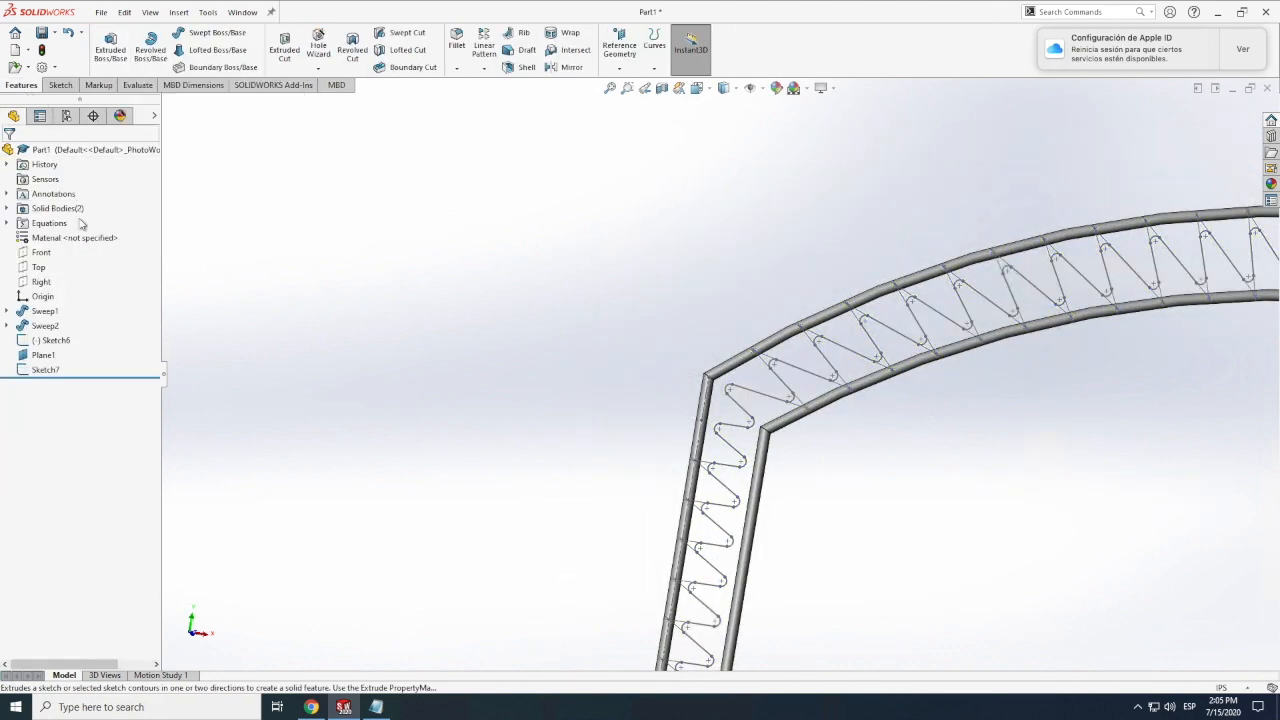
pyautogui.click(210, 32)
pyautogui.scroll(-5, 708, 491)
pyautogui.click(638, 360)
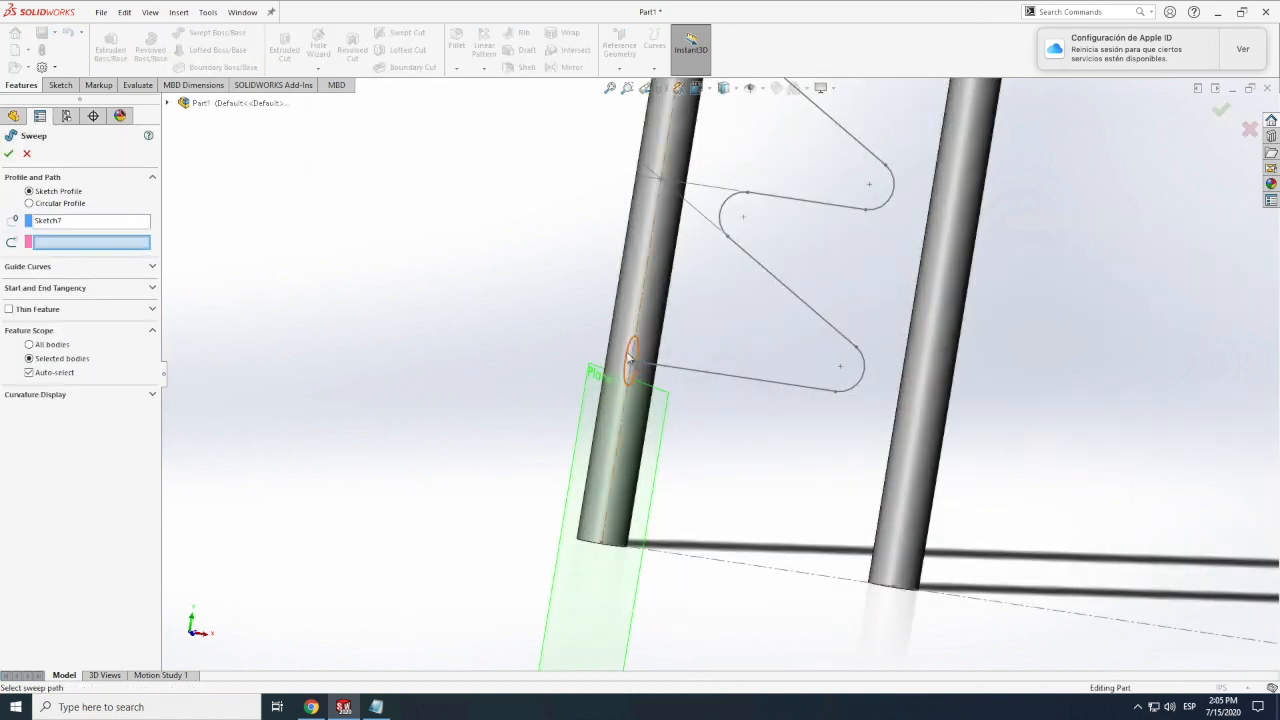
pyautogui.click(657, 366)
pyautogui.scroll(3, 563, 407)
pyautogui.scroll(-6, 758, 238)
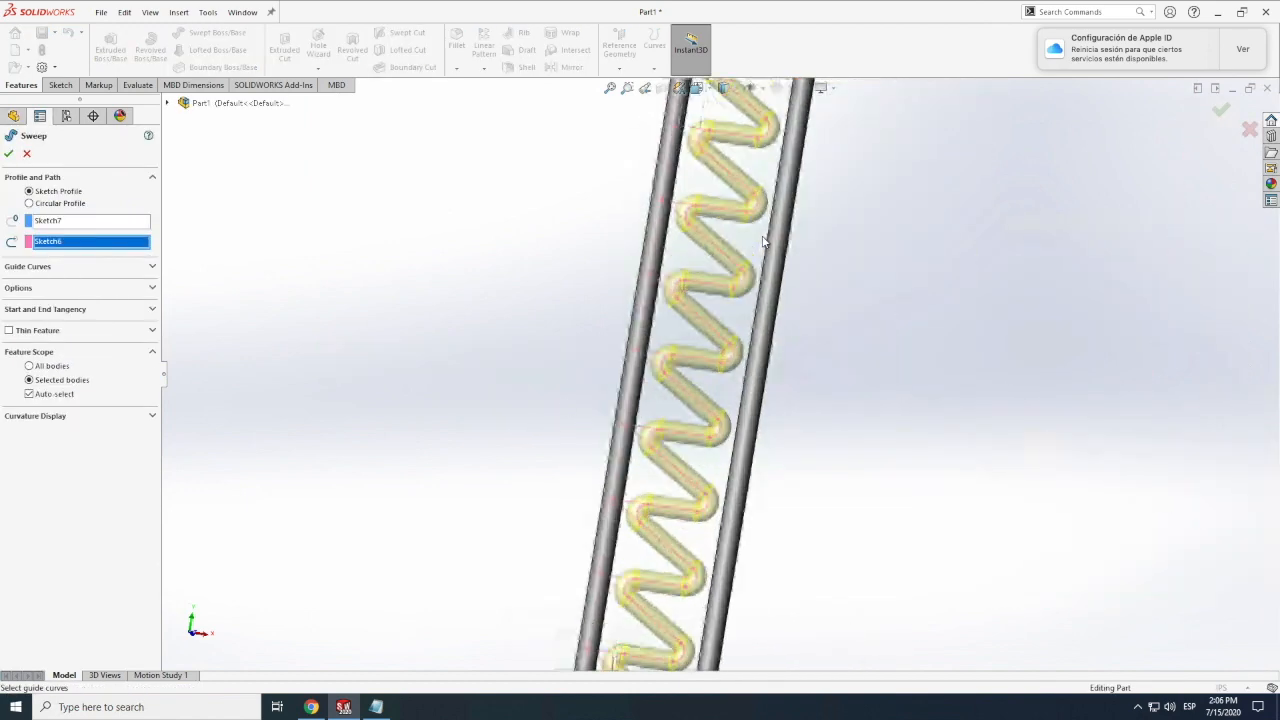
pyautogui.scroll(6, 840, 470)
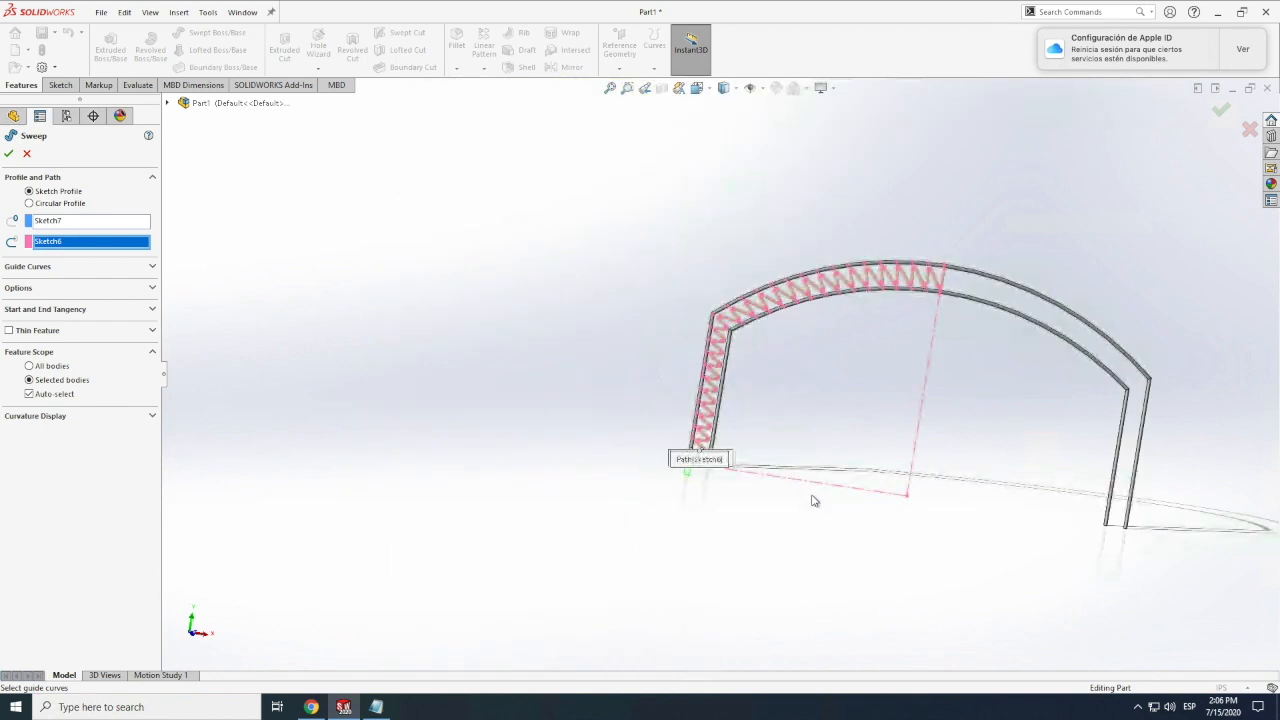
pyautogui.scroll(-5, 909, 277)
pyautogui.scroll(6, 826, 334)
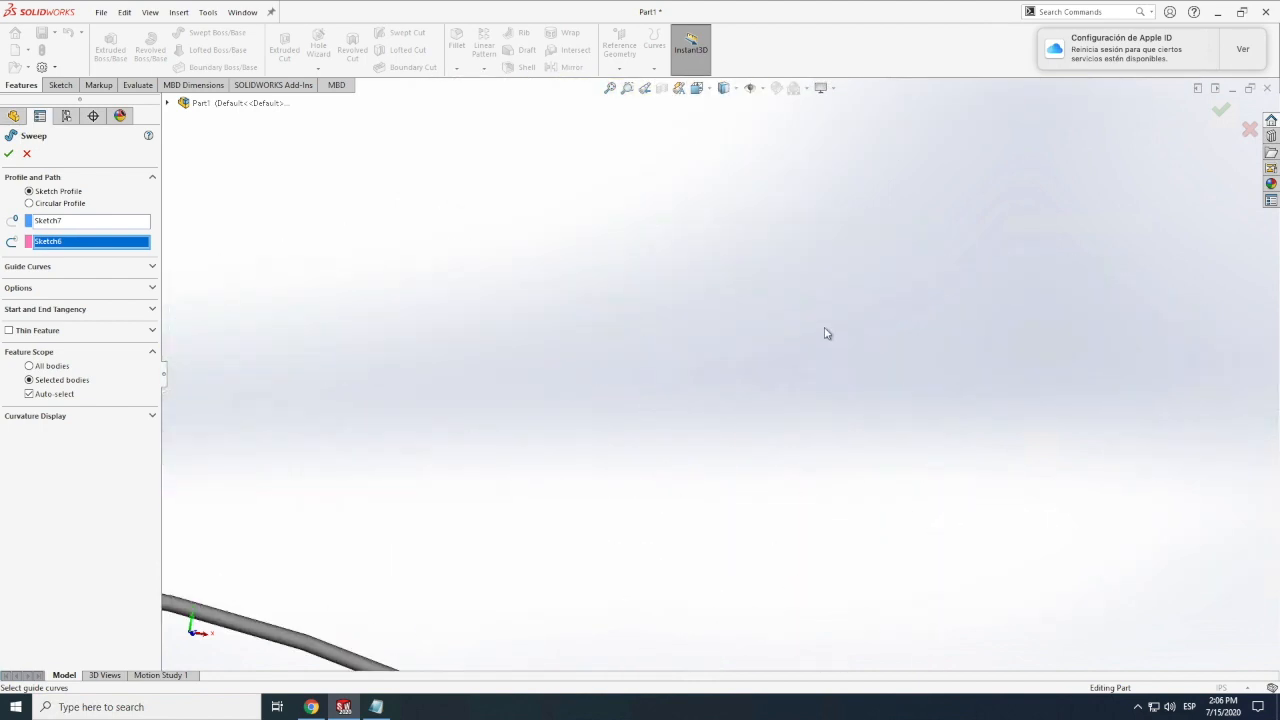
pyautogui.scroll(-7, 709, 326)
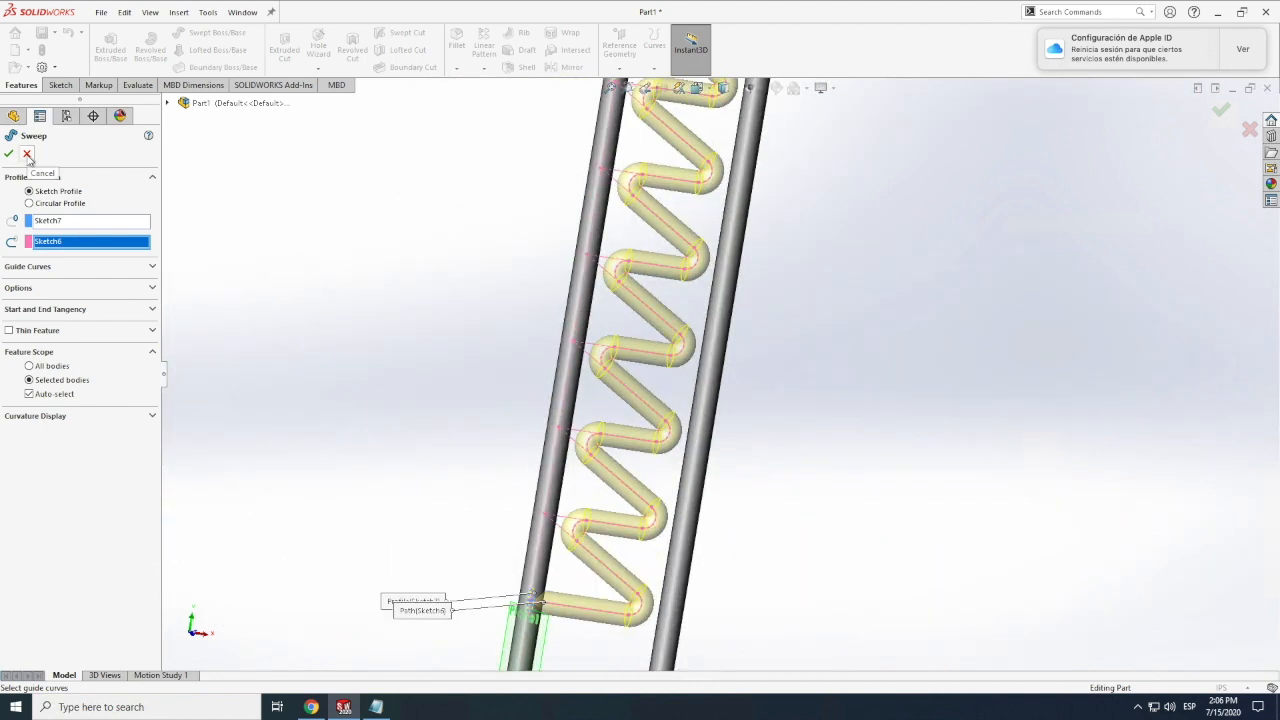
pyautogui.click(28, 155)
pyautogui.doubleClick(590, 612)
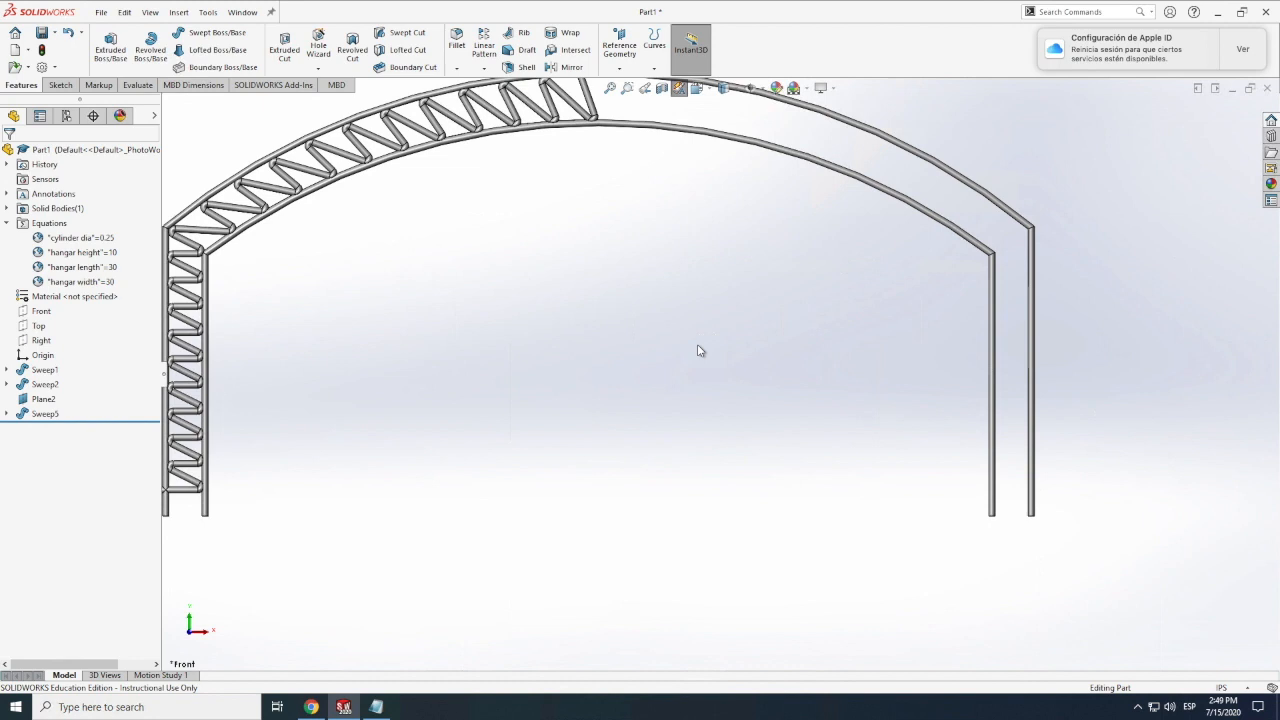
# Review the swept zigzag web and its sketches, opening profile Sketch9 and closing it without edits.
pyautogui.scroll(5, 700, 350)
pyautogui.scroll(-5, 702, 350)
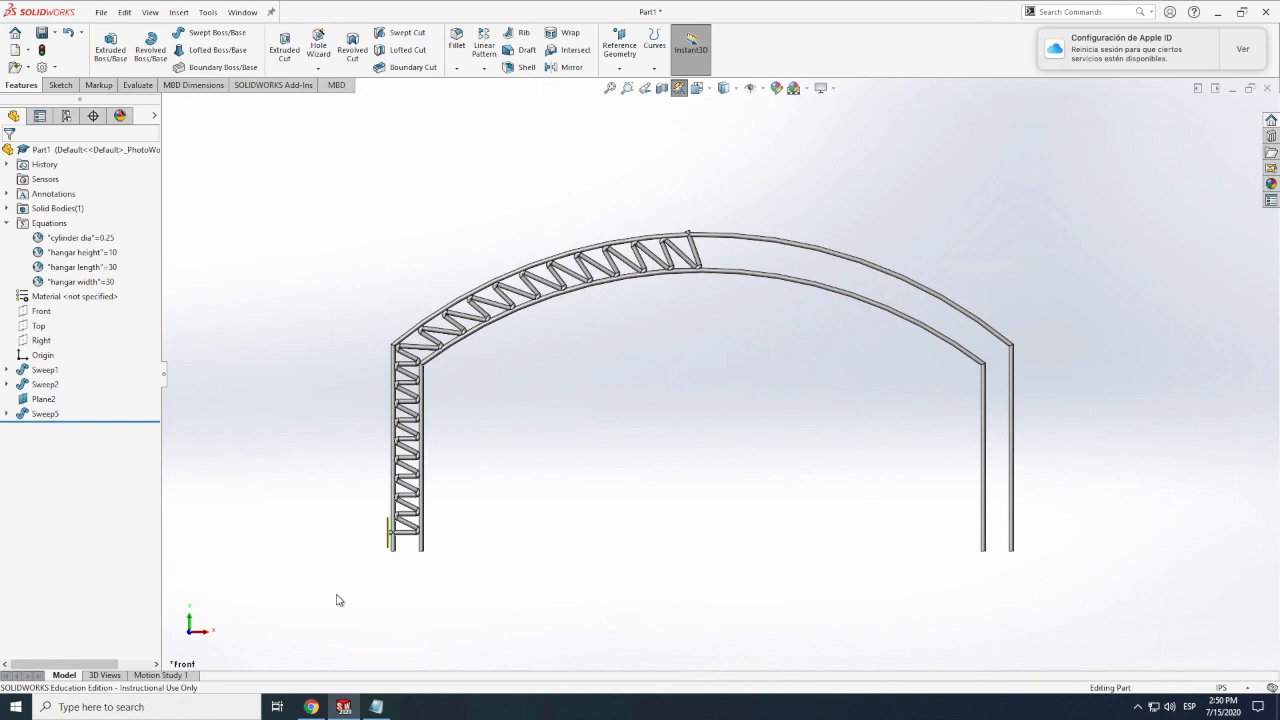
pyautogui.click(7, 414)
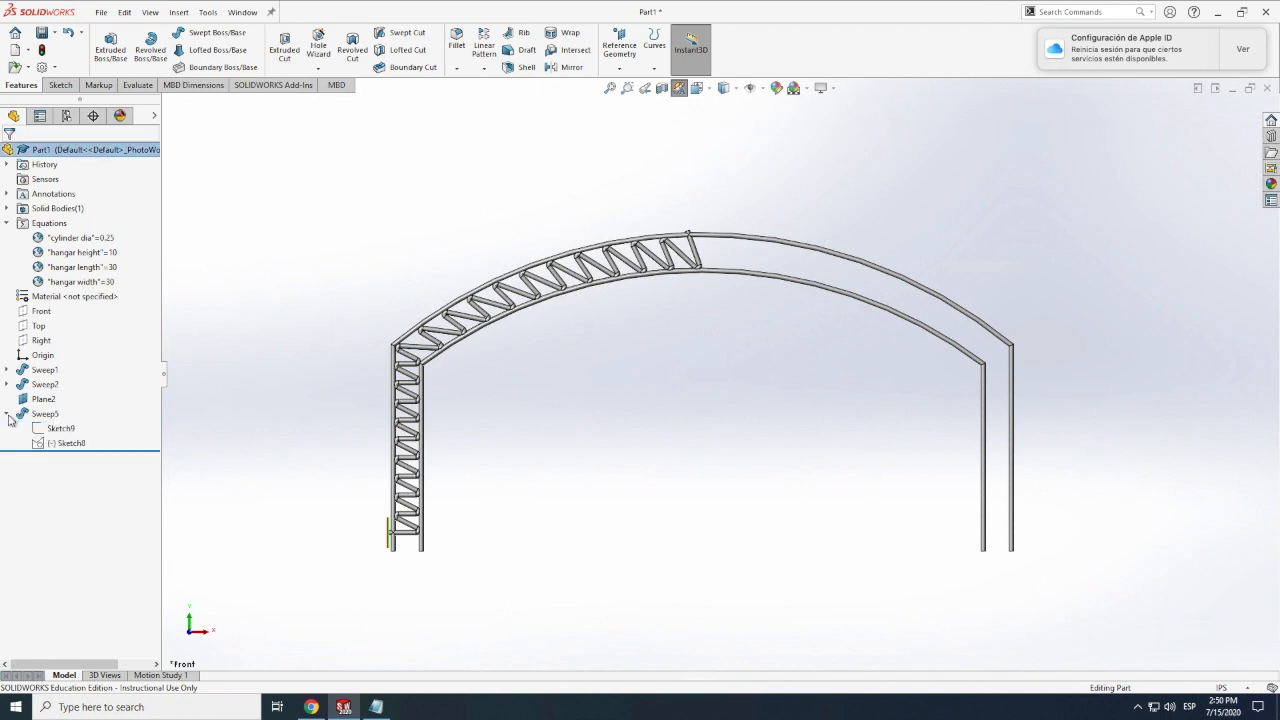
pyautogui.click(58, 428)
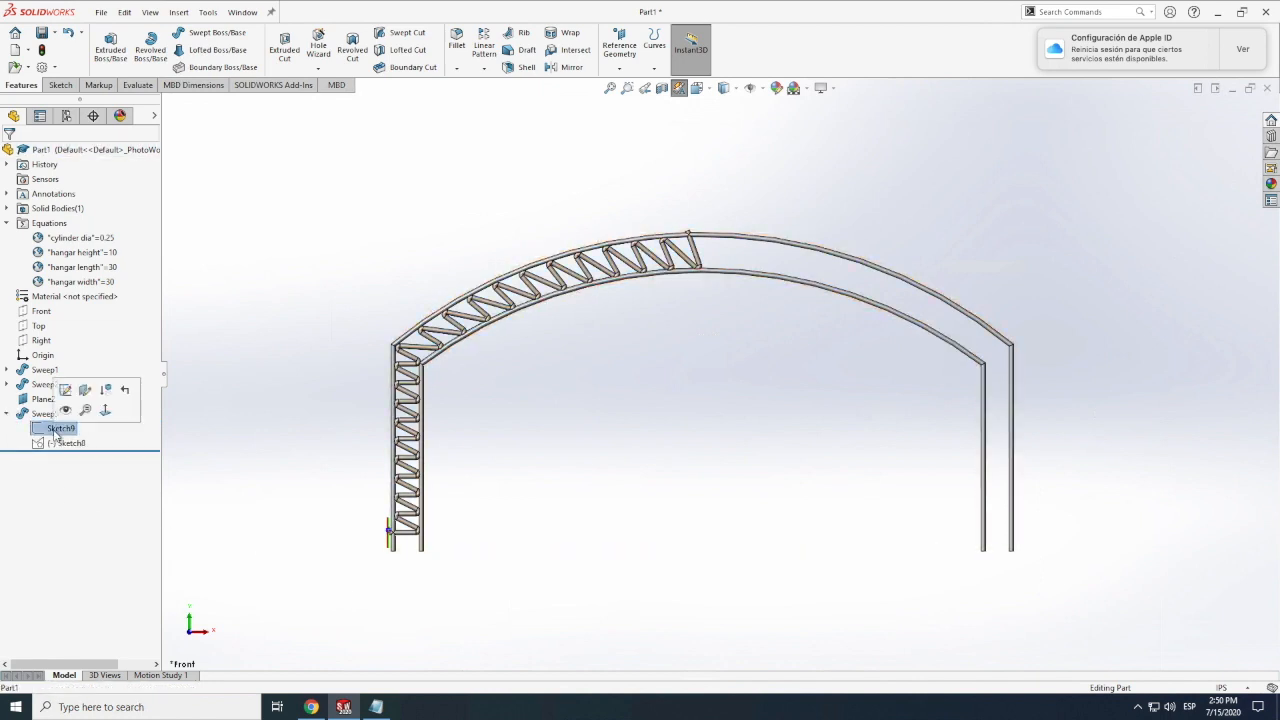
pyautogui.click(64, 412)
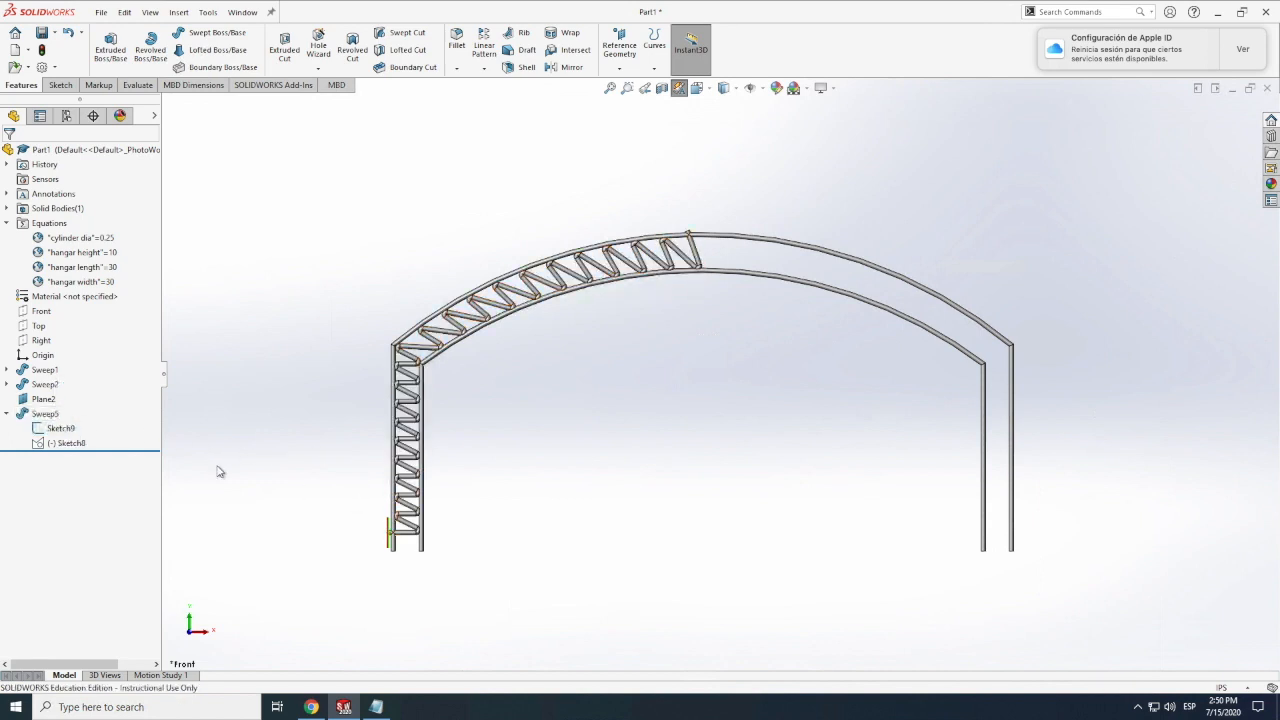
pyautogui.rightClick(60, 428)
pyautogui.click(64, 387)
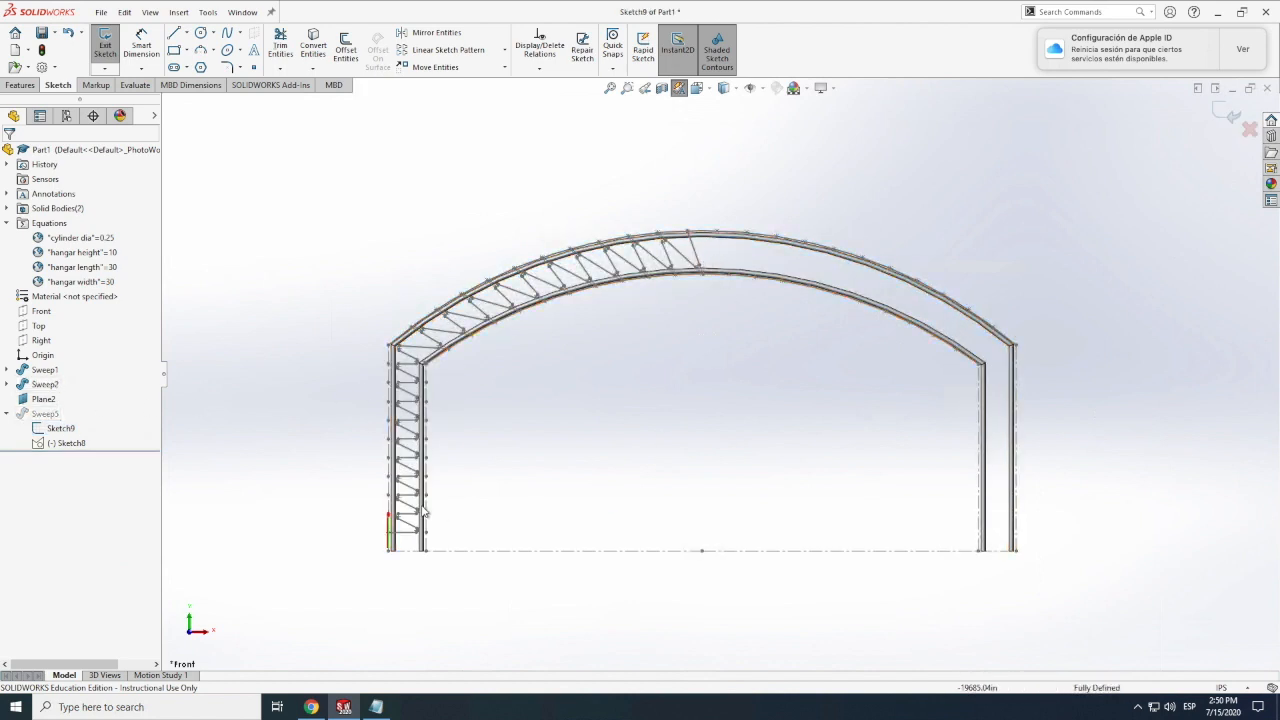
pyautogui.click(106, 50)
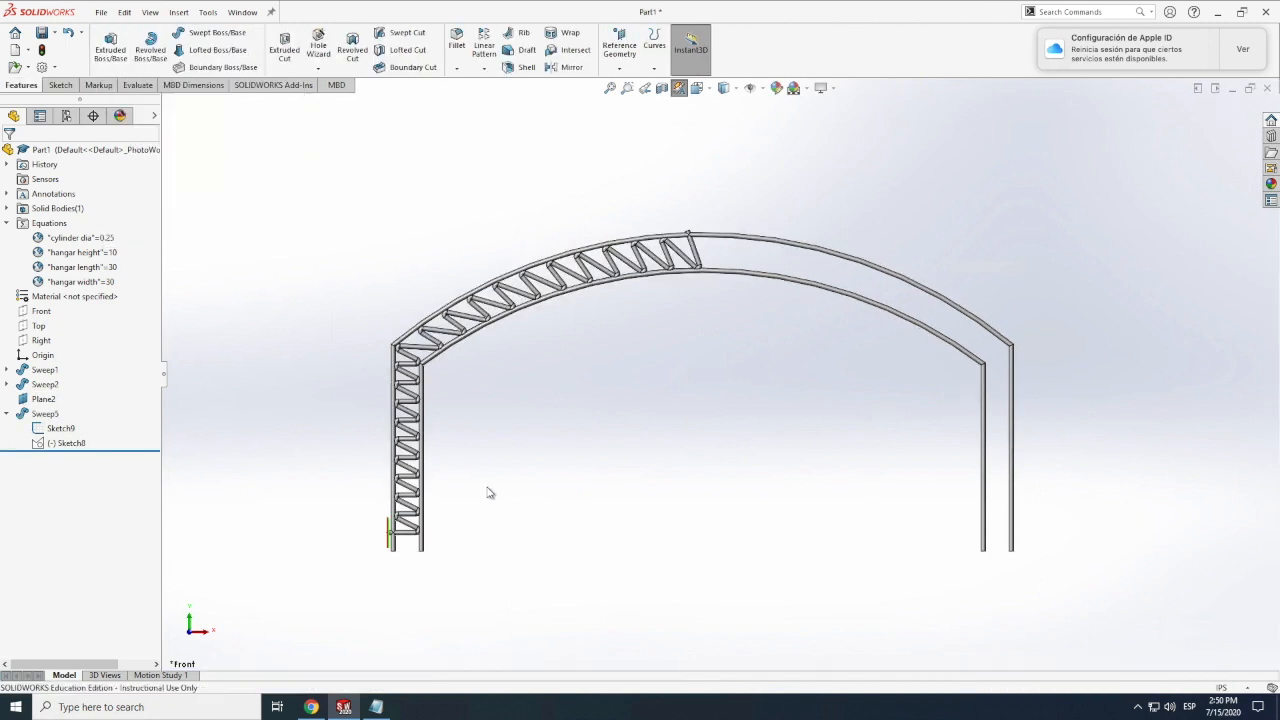
# Mirror the zigzag web sweep about the Right plane to fill the other half of the frame.
pyautogui.click(42, 341)
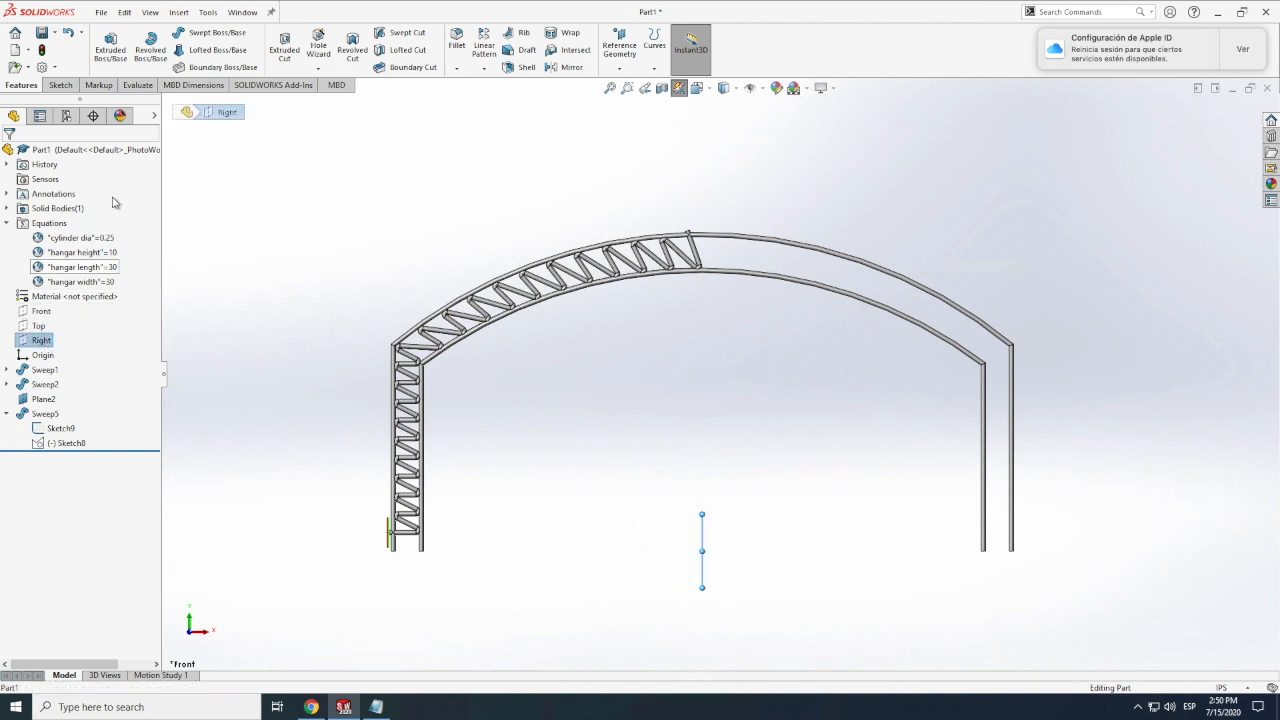
pyautogui.click(566, 67)
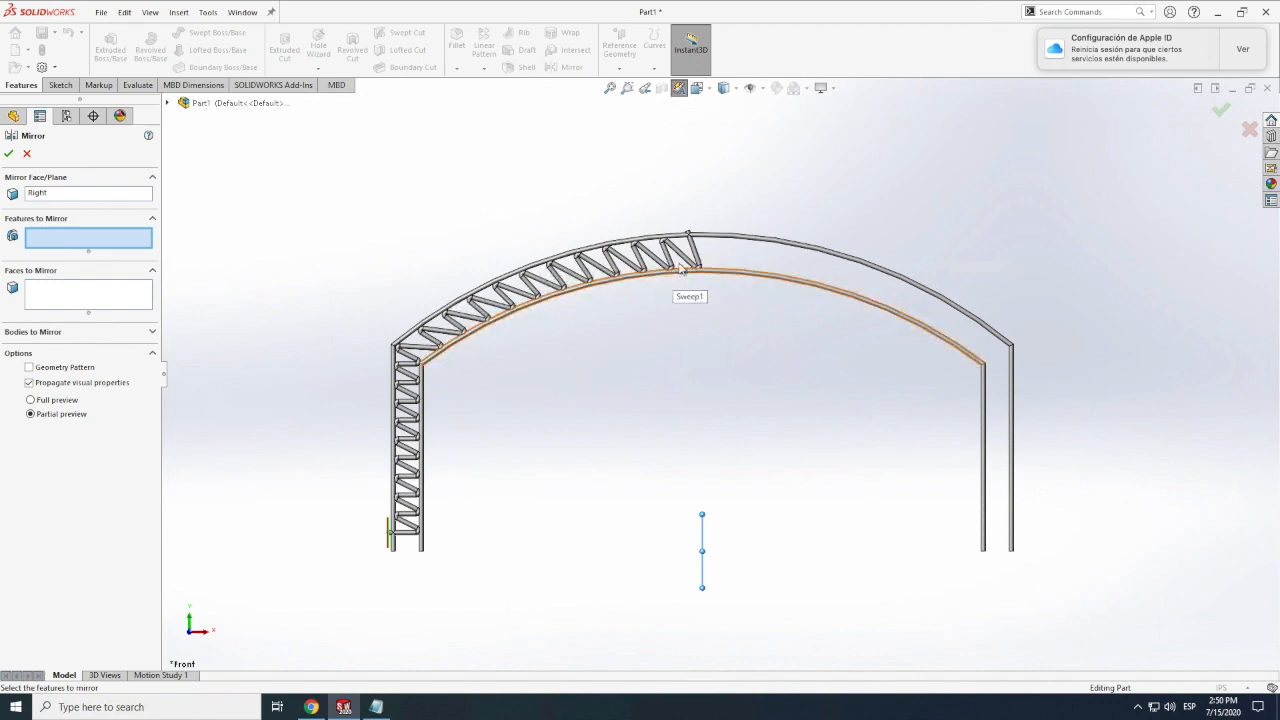
pyautogui.click(697, 254)
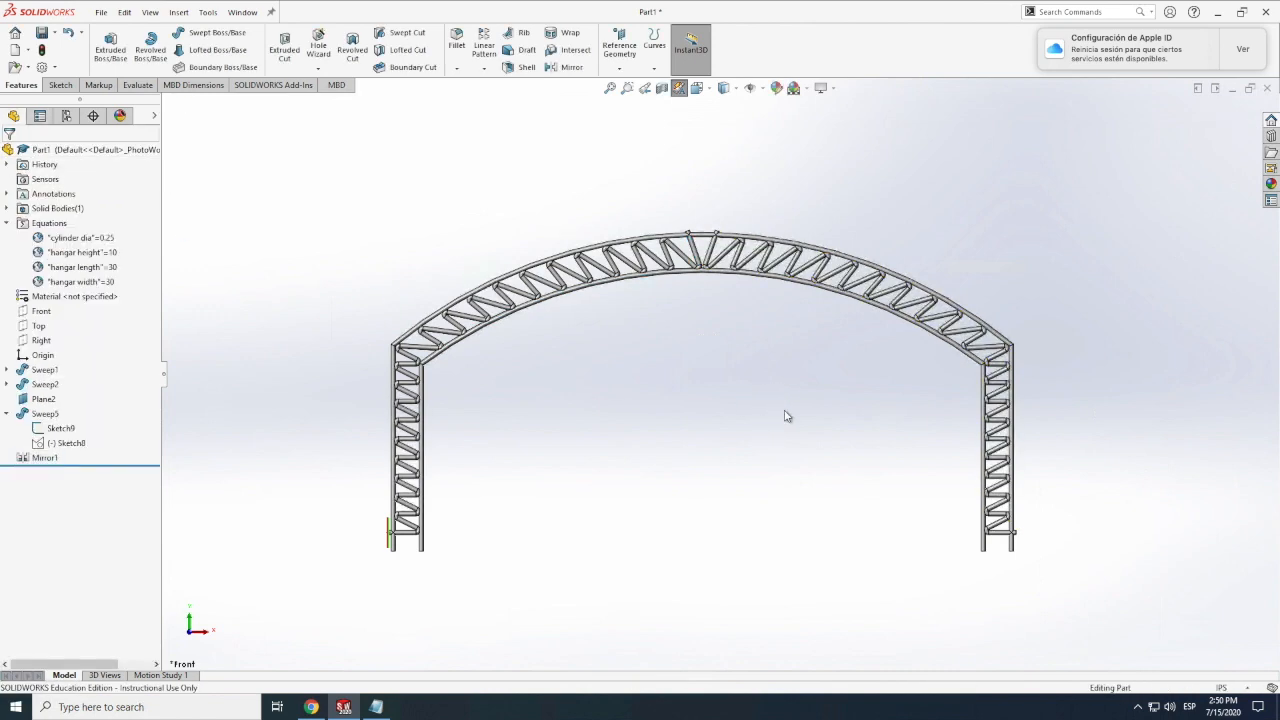
# Examine the mirrored truss at the arch crown and at the base of the right column.
pyautogui.scroll(-4, 706, 272)
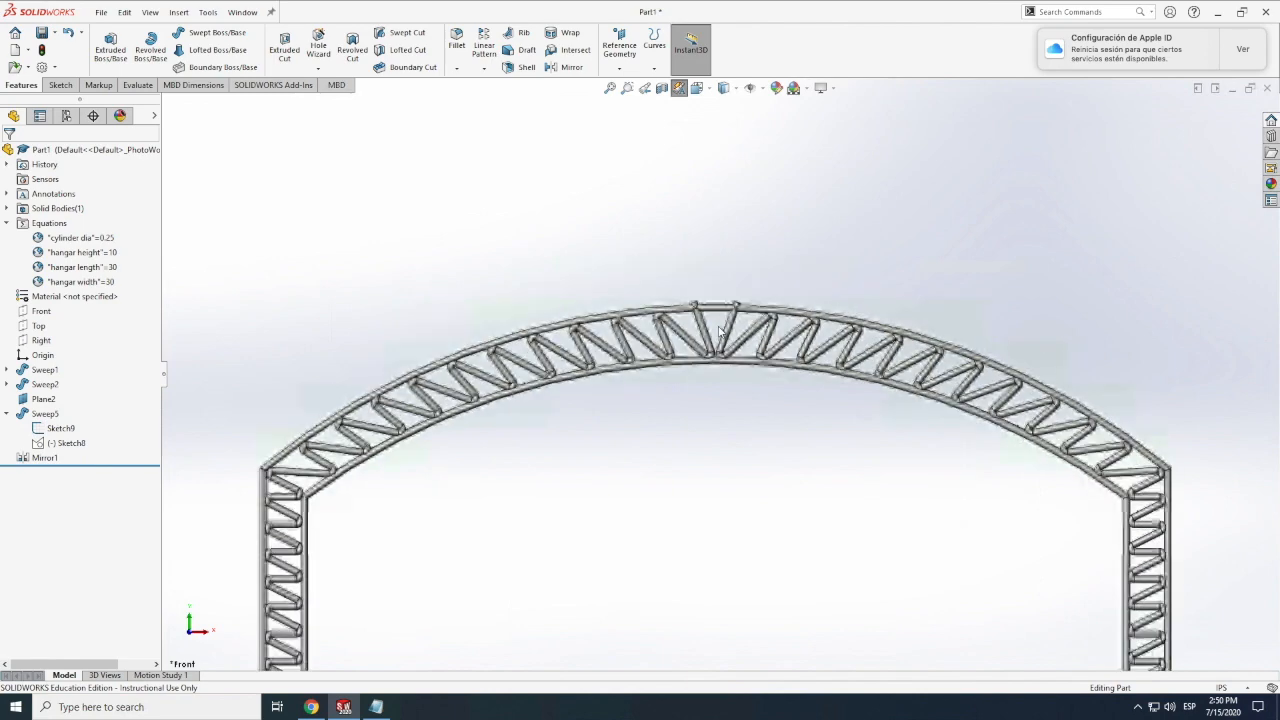
pyautogui.scroll(-3, 718, 333)
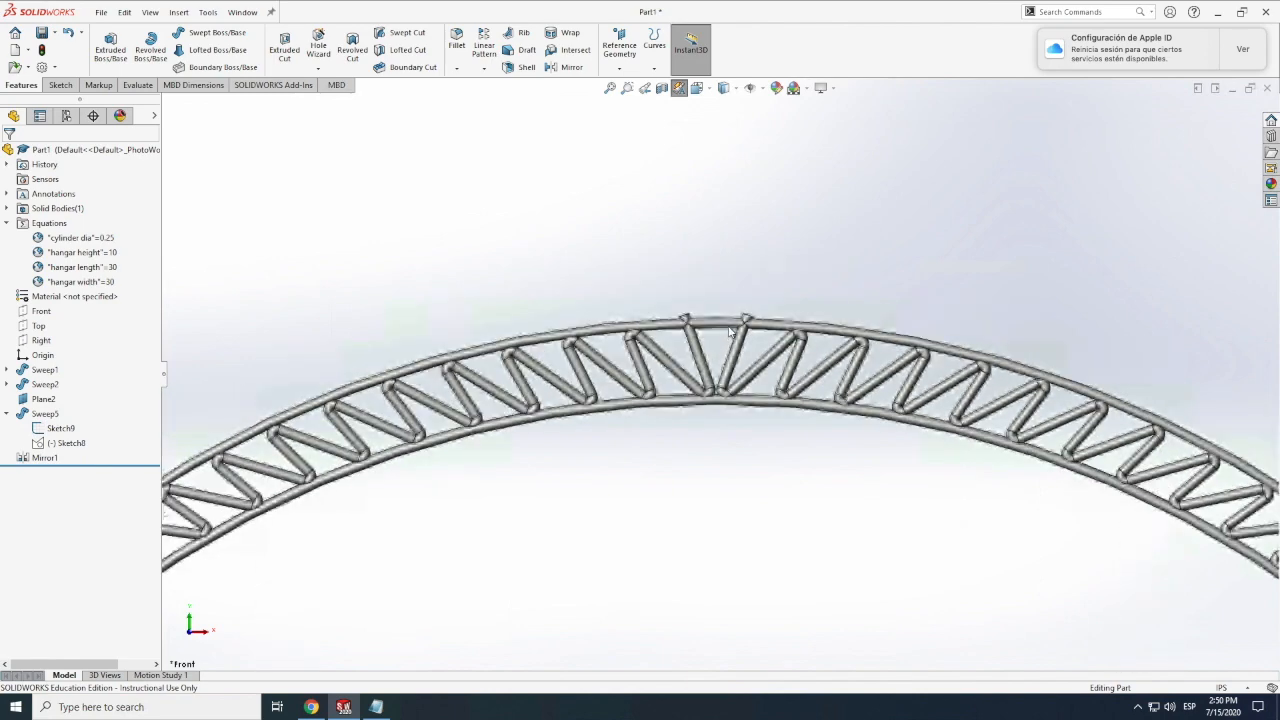
pyautogui.scroll(-3, 739, 353)
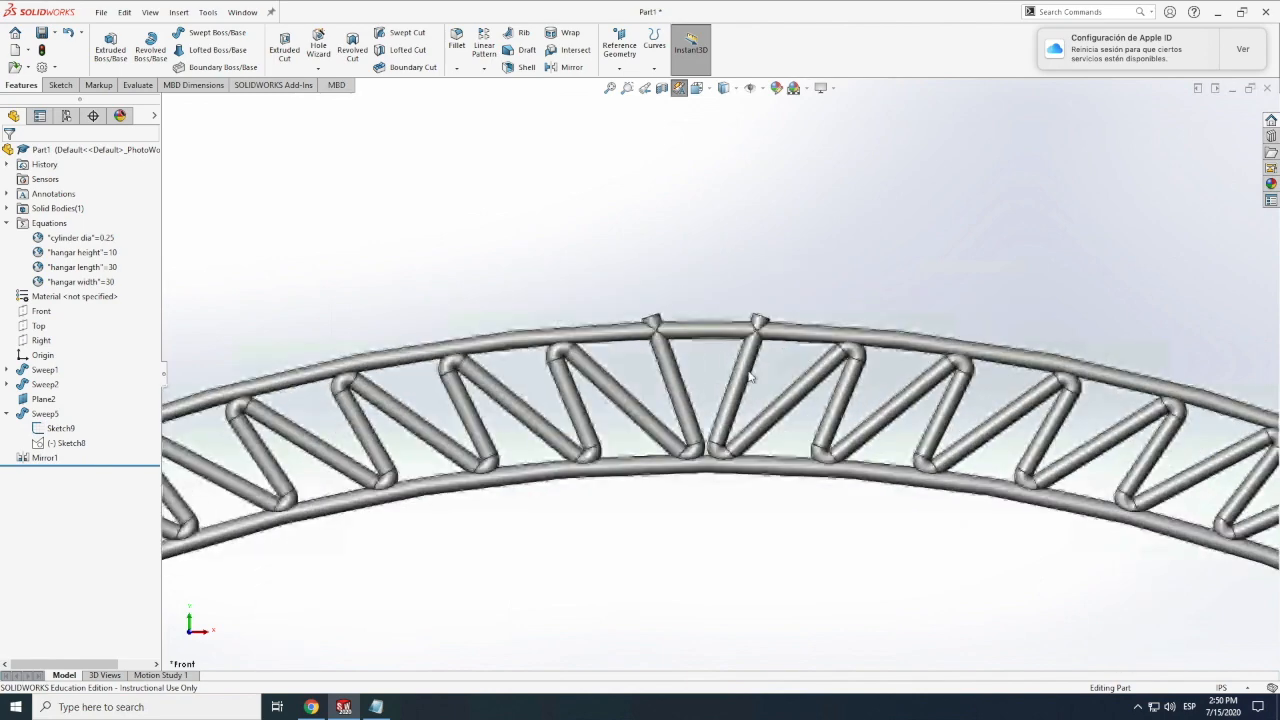
pyautogui.scroll(4, 708, 320)
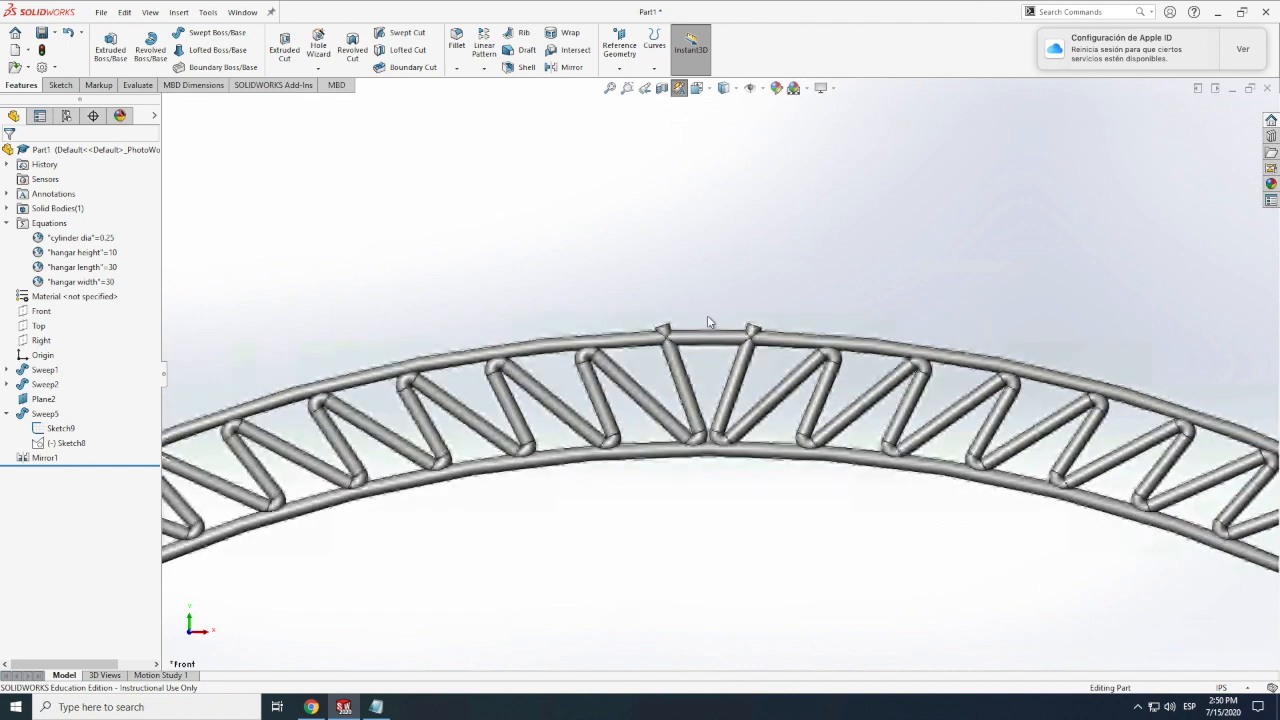
pyautogui.scroll(-1, 708, 320)
pyautogui.scroll(4, 707, 322)
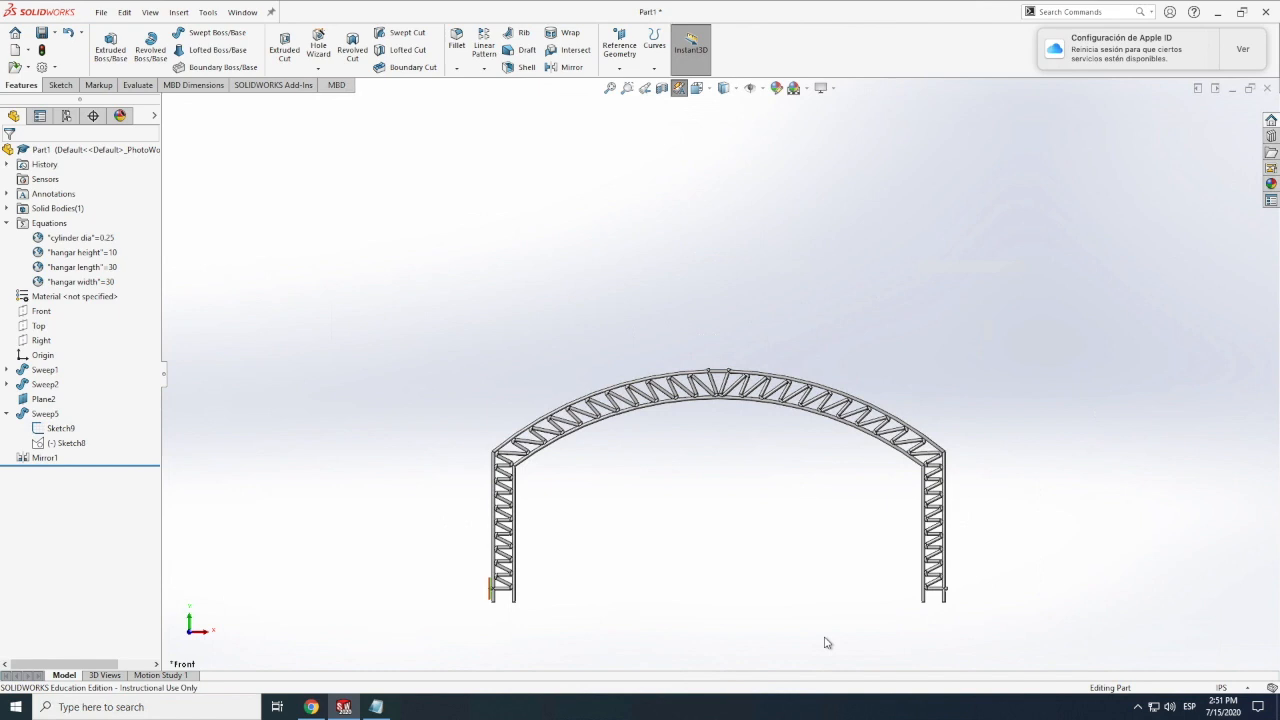
pyautogui.scroll(-3, 826, 642)
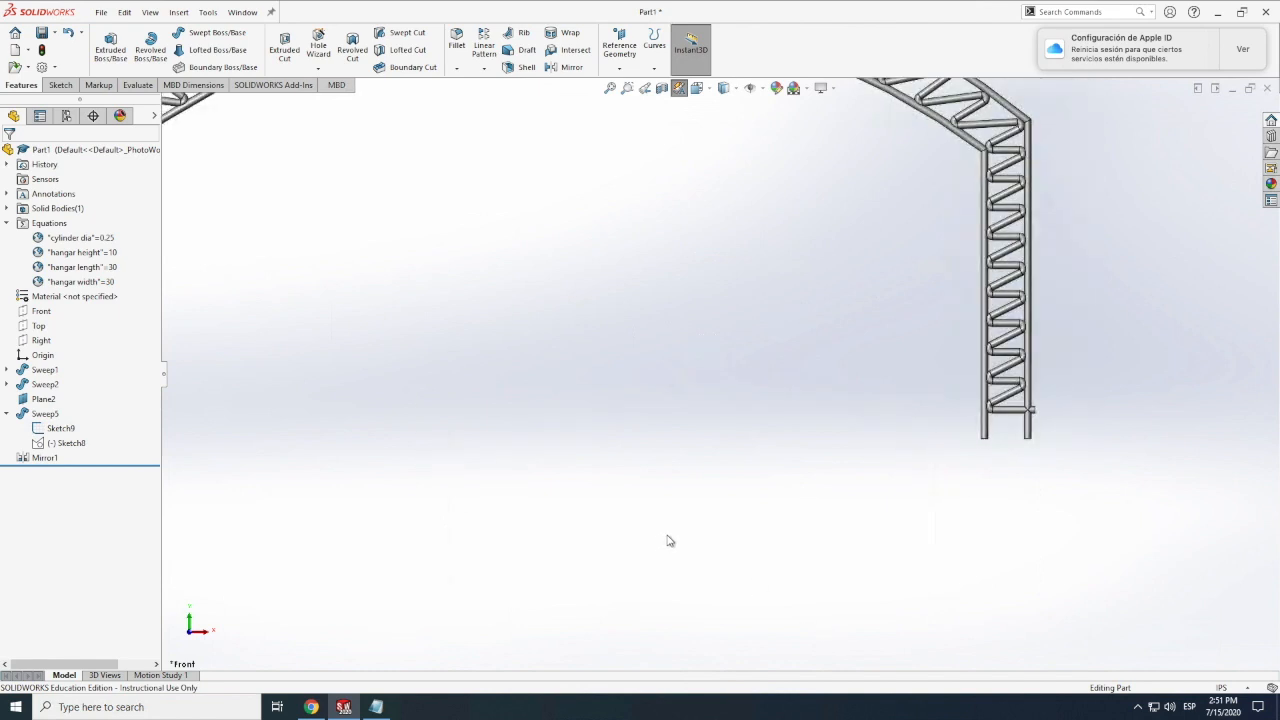
pyautogui.scroll(4, 668, 543)
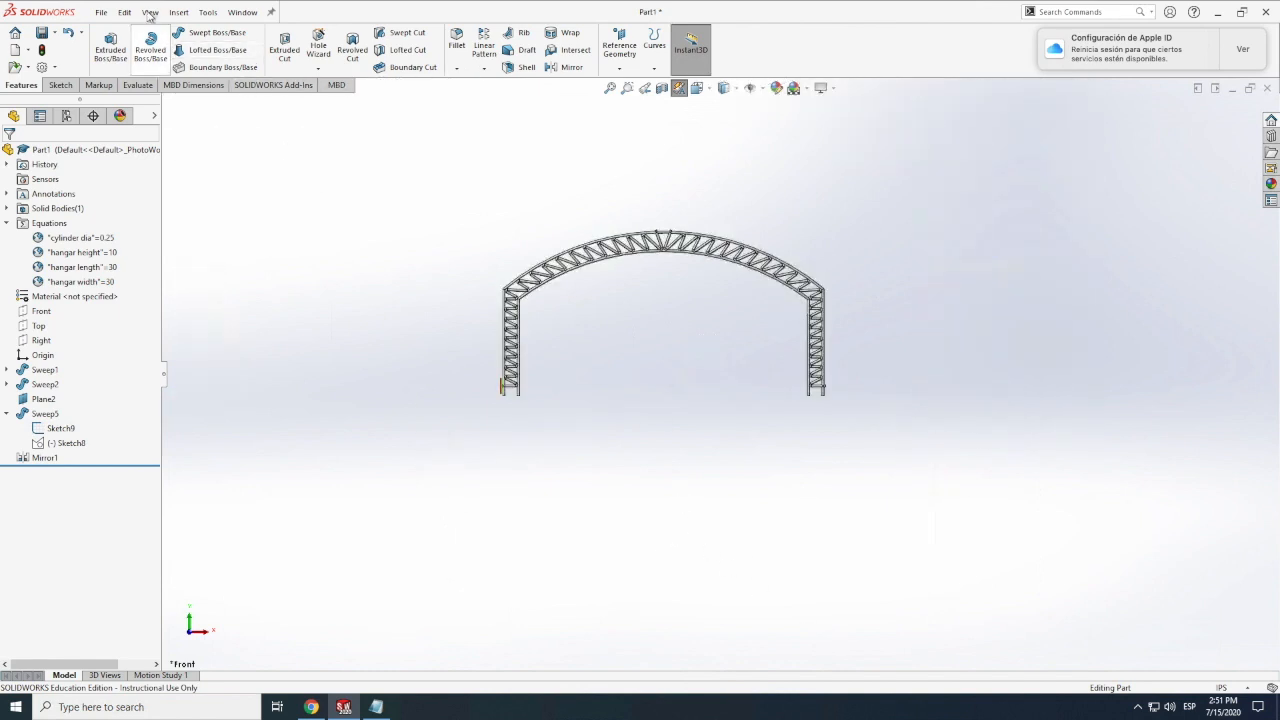
pyautogui.click(150, 12)
pyautogui.moveTo(174, 93)
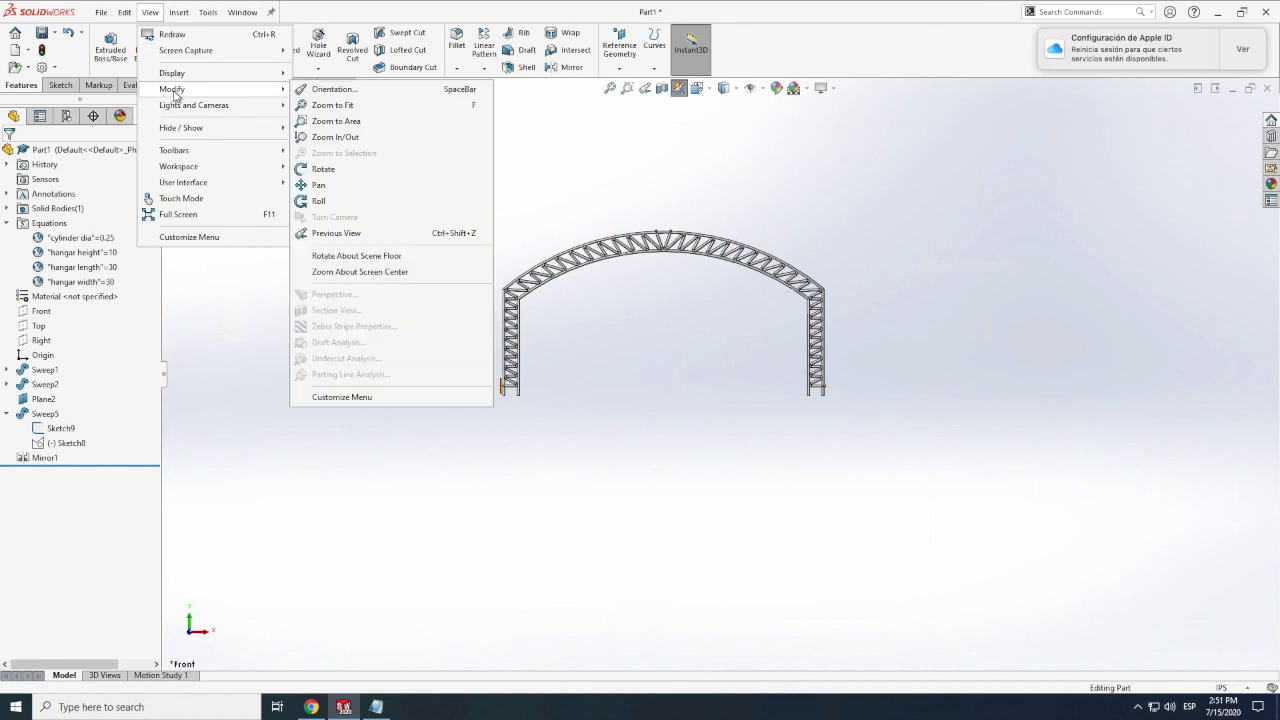
pyautogui.click(320, 168)
pyautogui.moveTo(593, 375); pyautogui.dragTo(559, 385)
pyautogui.scroll(-4, 555, 383)
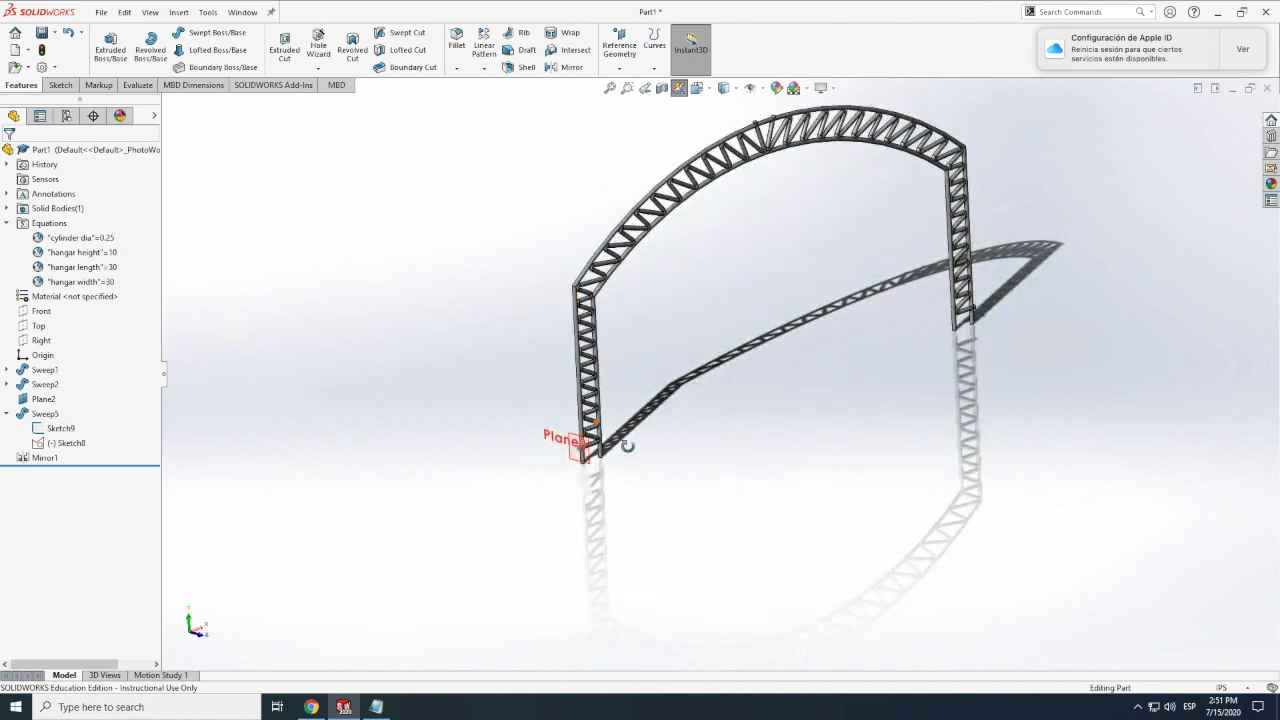
pyautogui.click(484, 52)
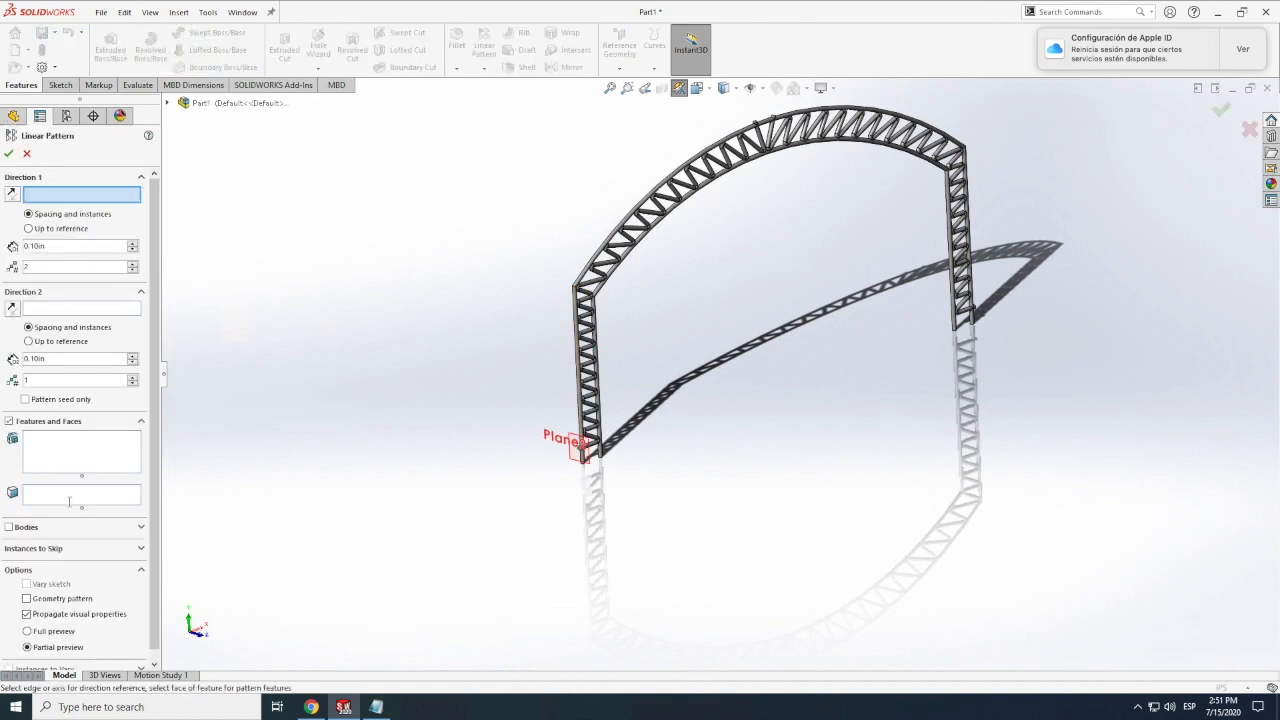
pyautogui.click(66, 451)
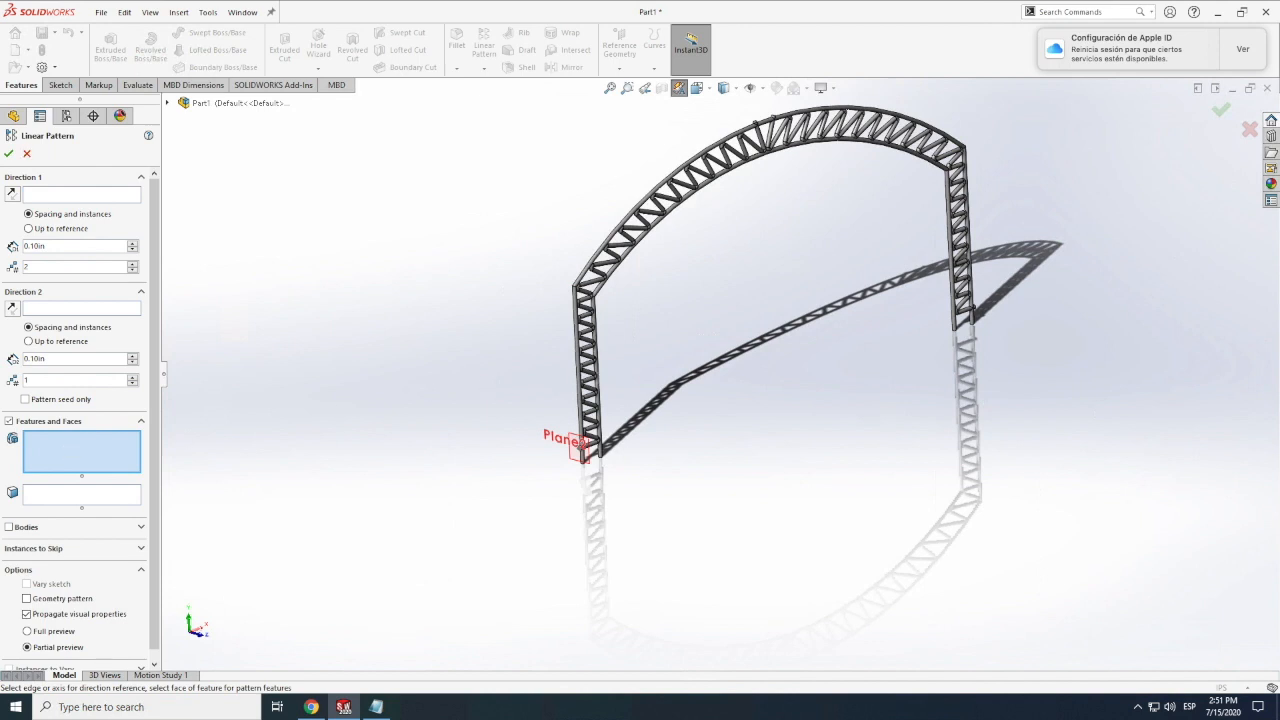
pyautogui.click(596, 342)
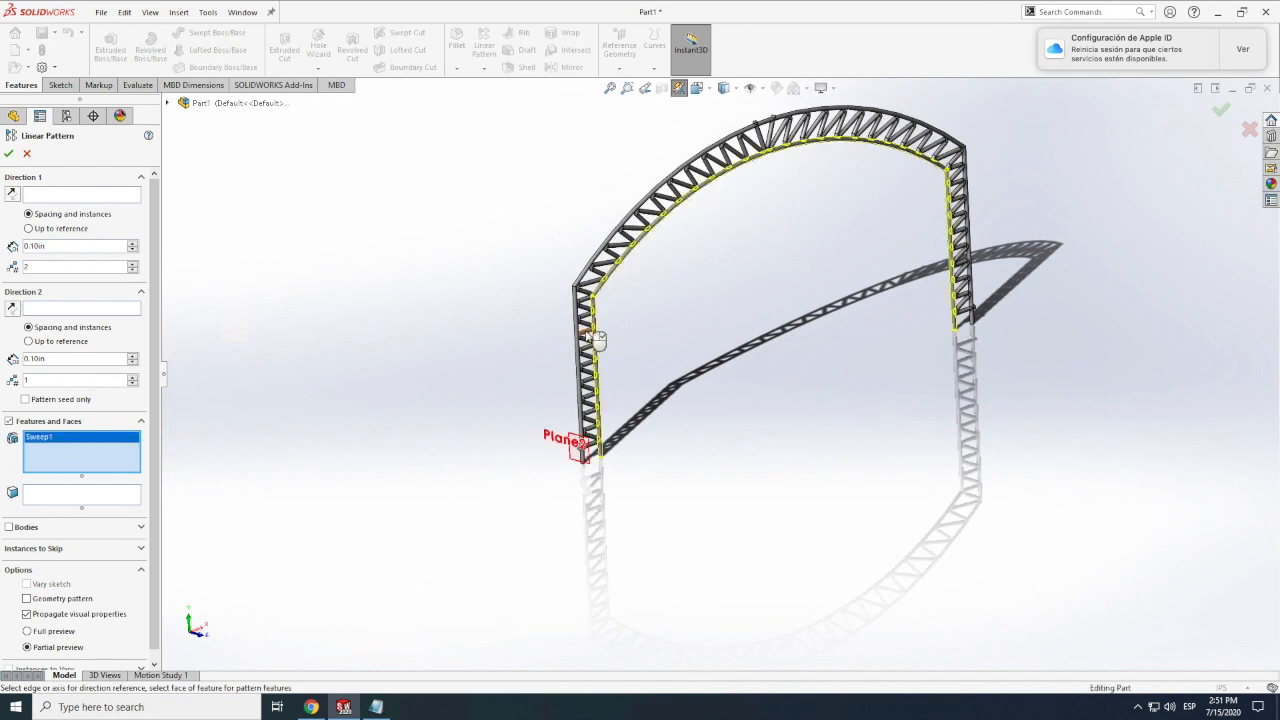
pyautogui.click(585, 330)
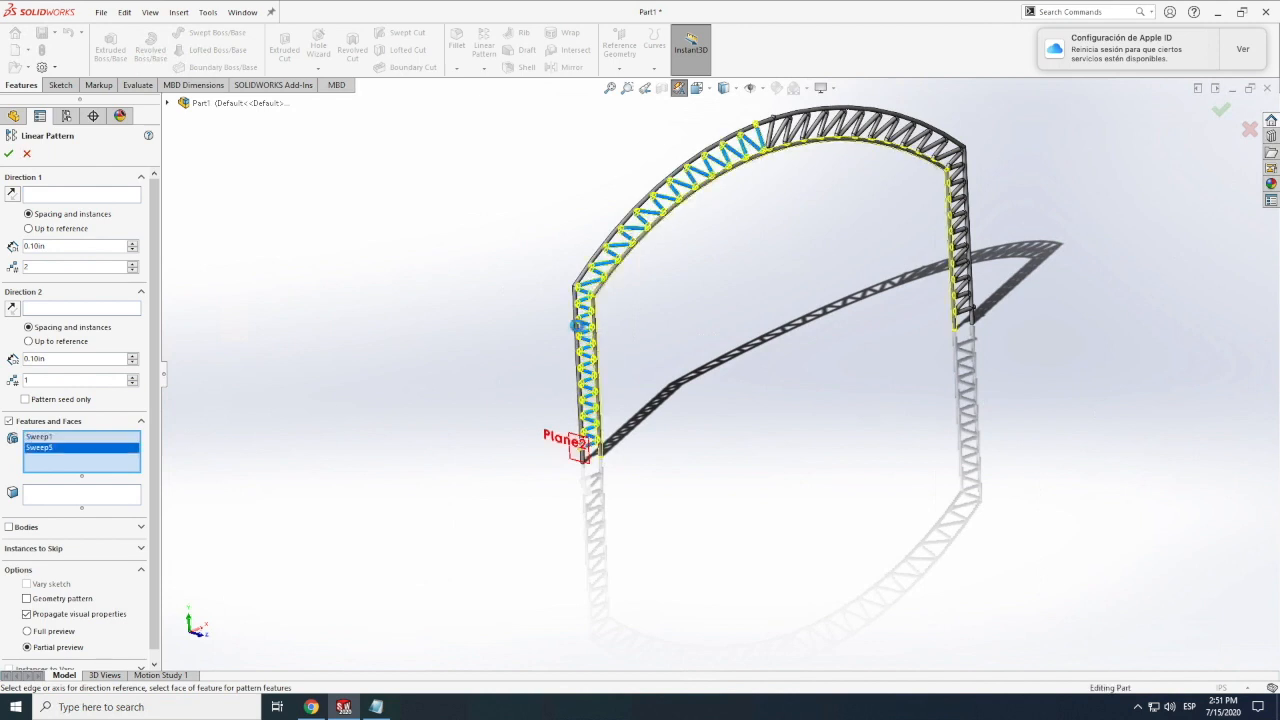
pyautogui.click(772, 124)
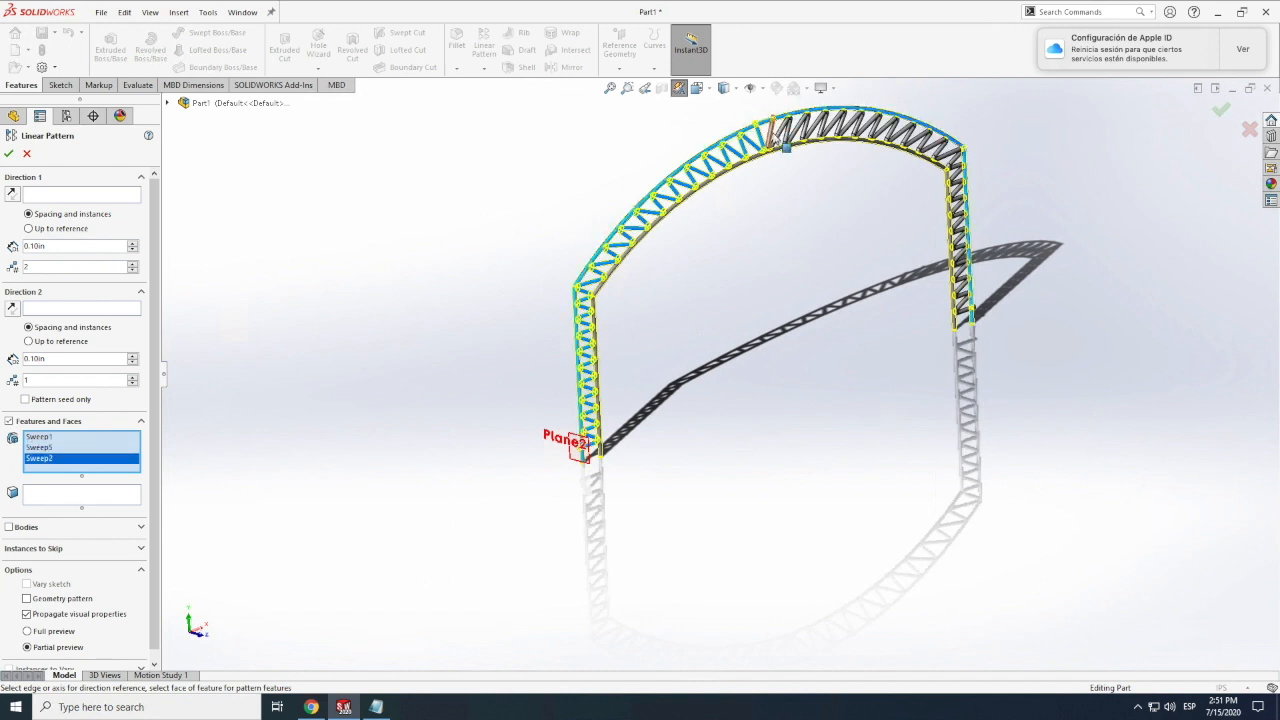
pyautogui.click(785, 138)
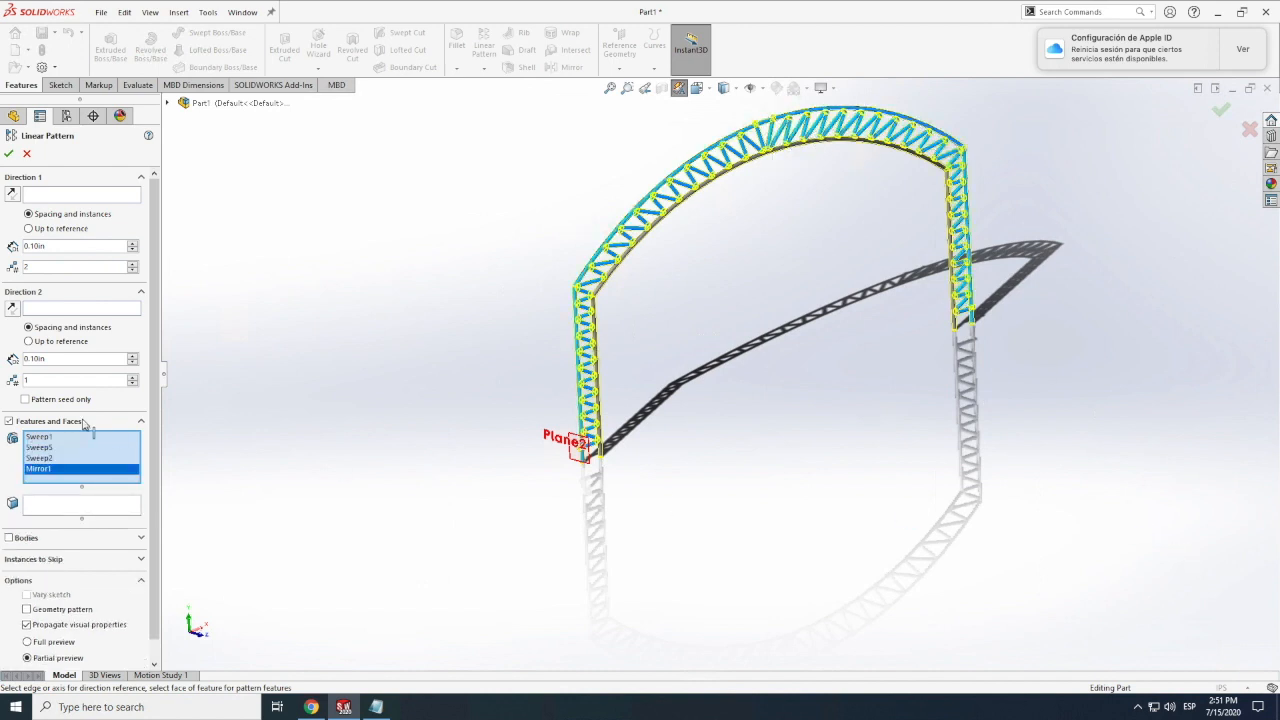
pyautogui.click(70, 196)
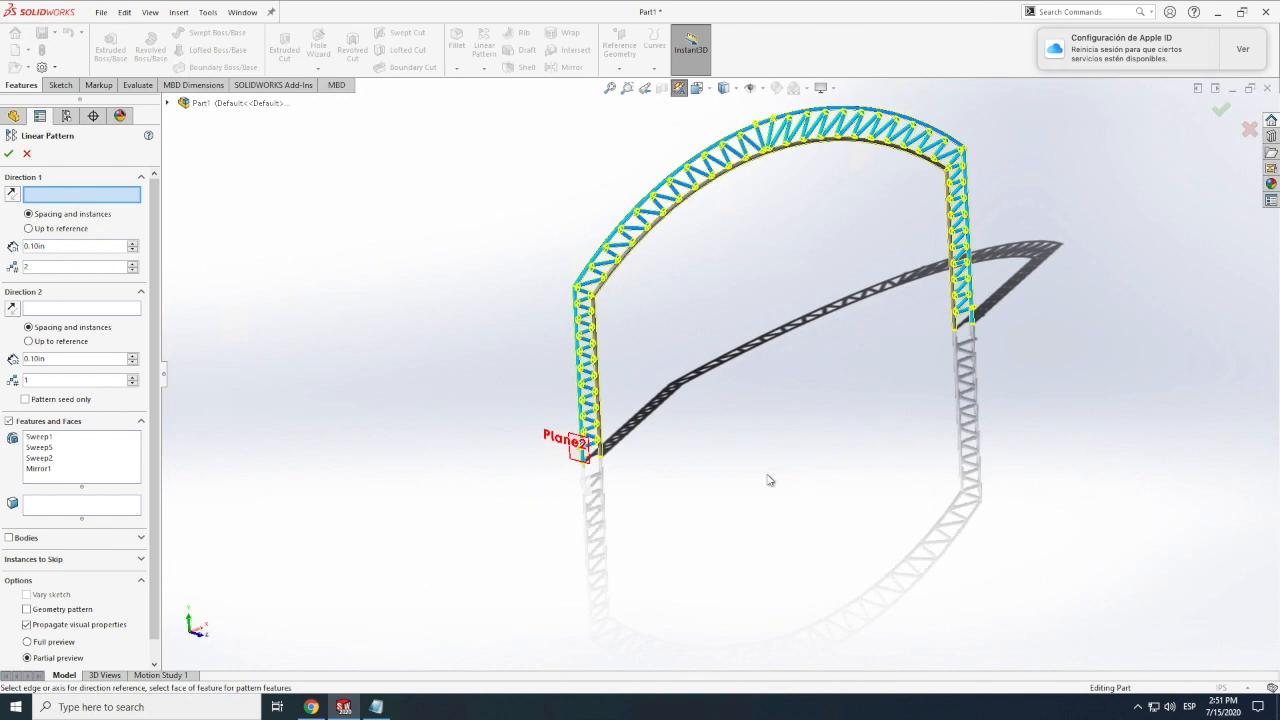
pyautogui.click(28, 156)
pyautogui.hotkey('ctrl', 'Up')
pyautogui.click(700, 67)
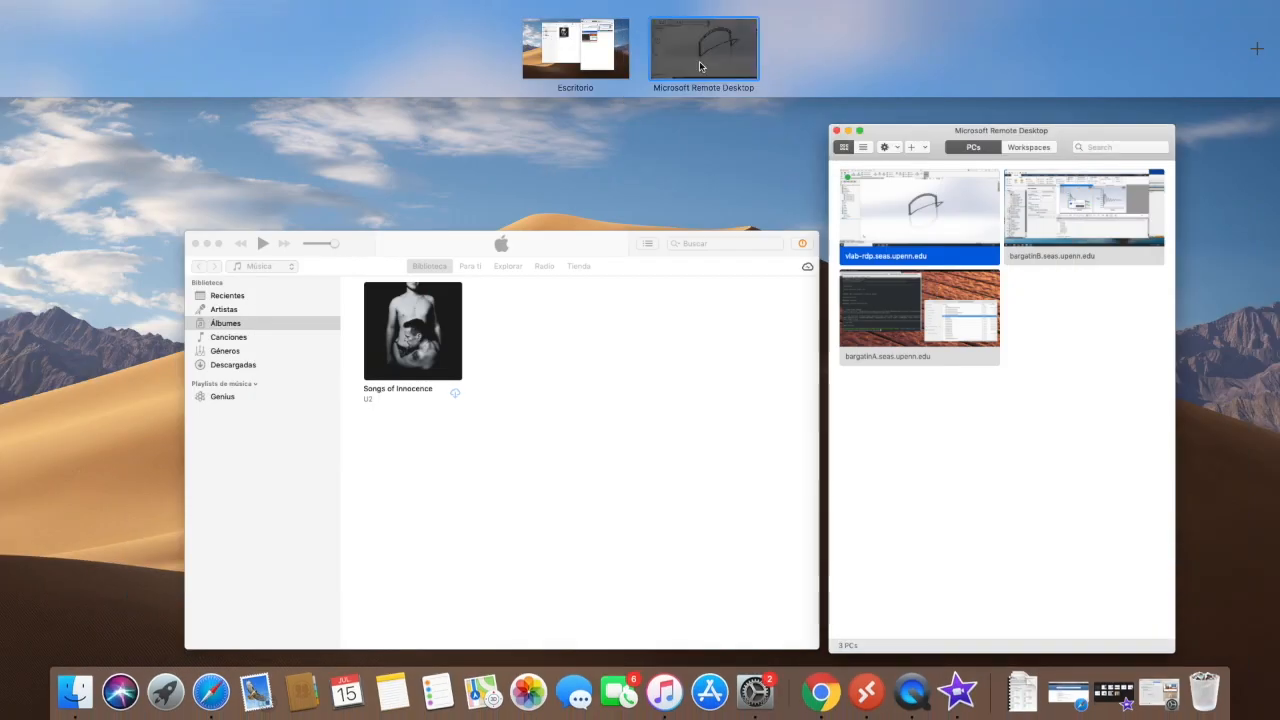
pyautogui.click(621, 69)
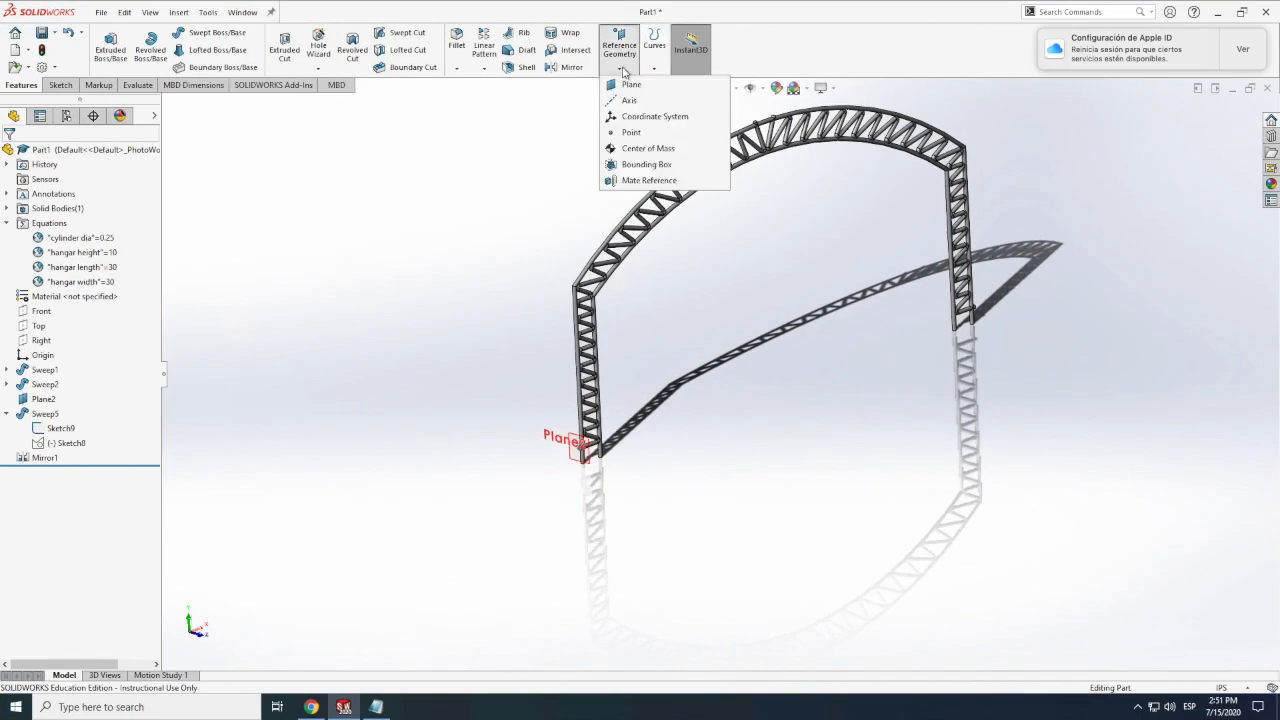
pyautogui.click(632, 101)
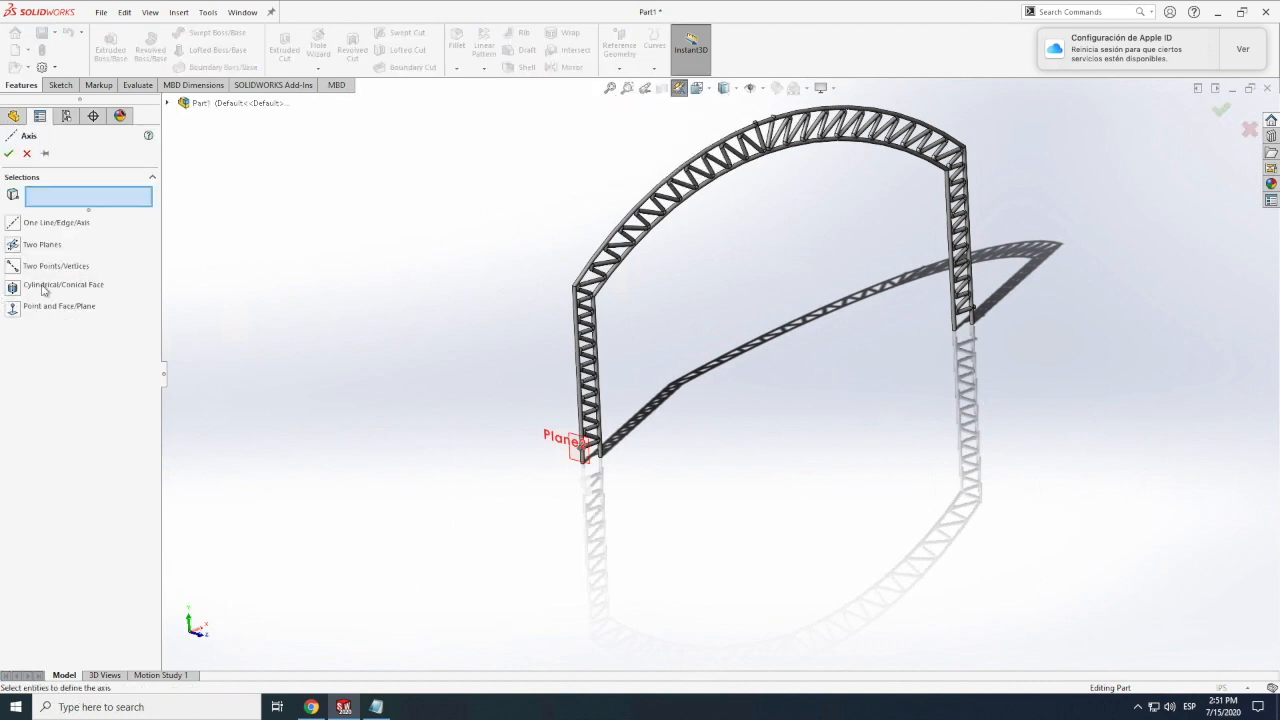
pyautogui.click(27, 153)
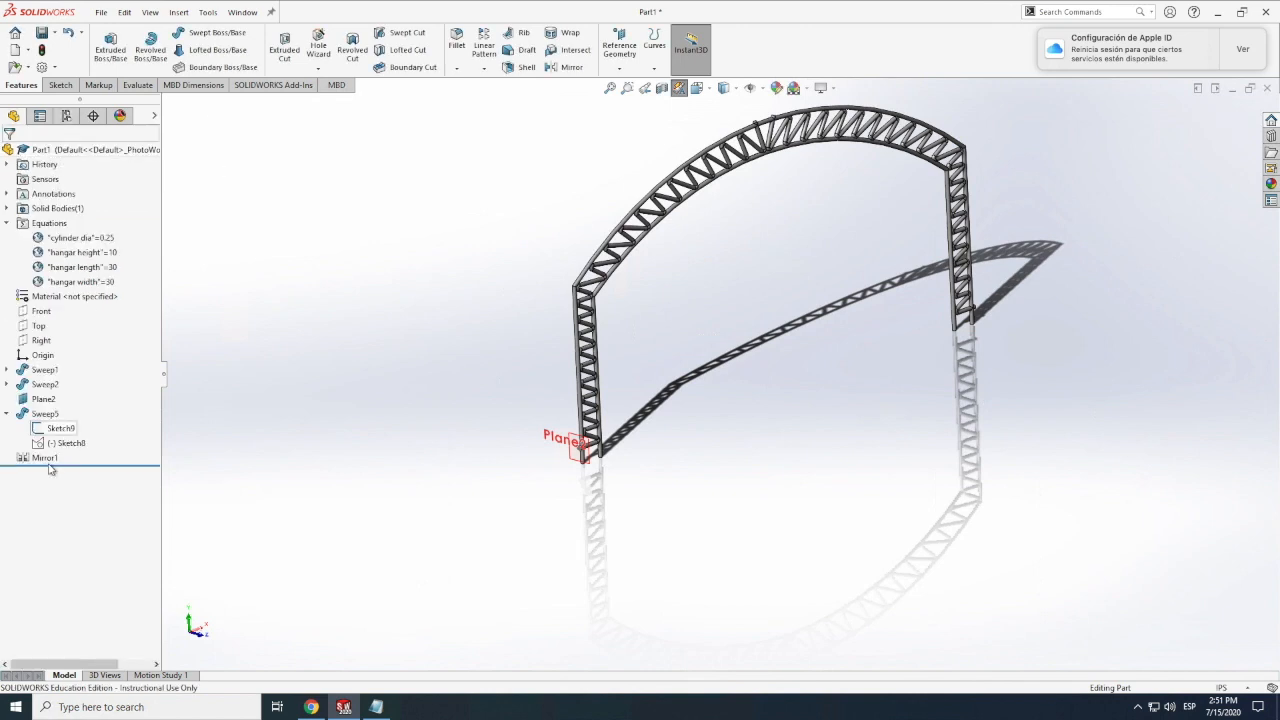
# Start a new sketch on the Top plane.
pyautogui.click(40, 313)
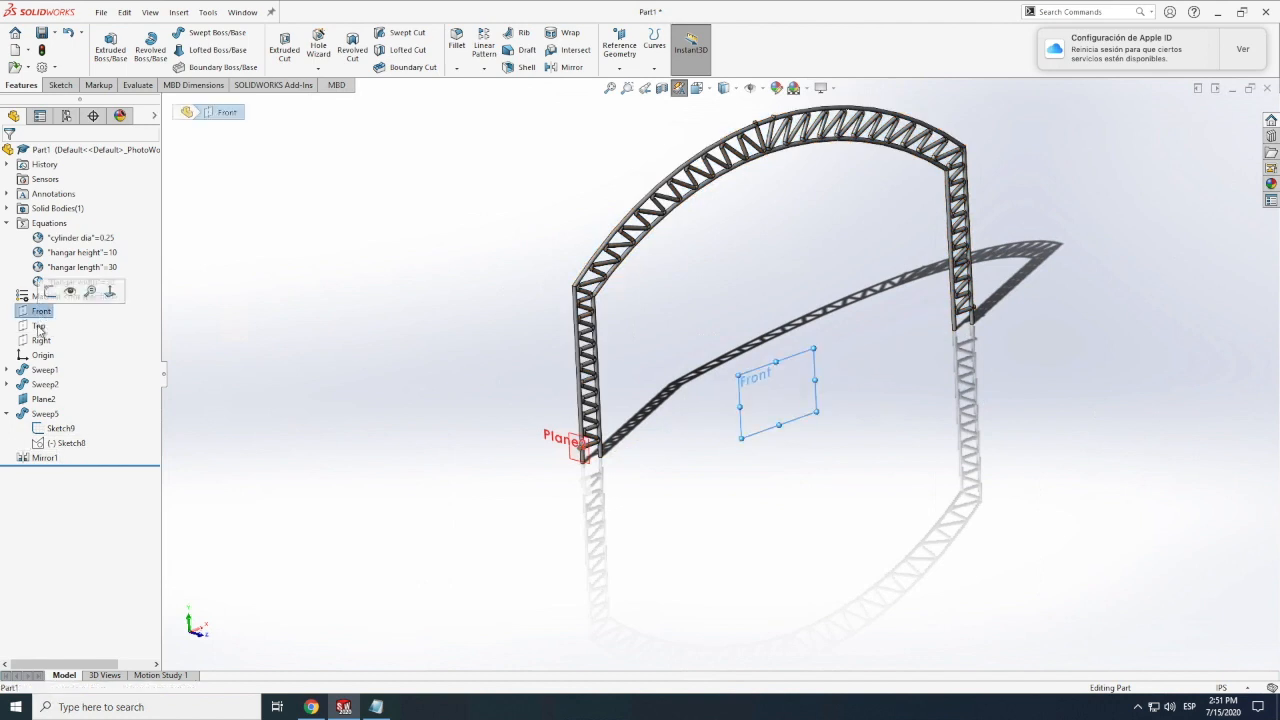
pyautogui.click(39, 327)
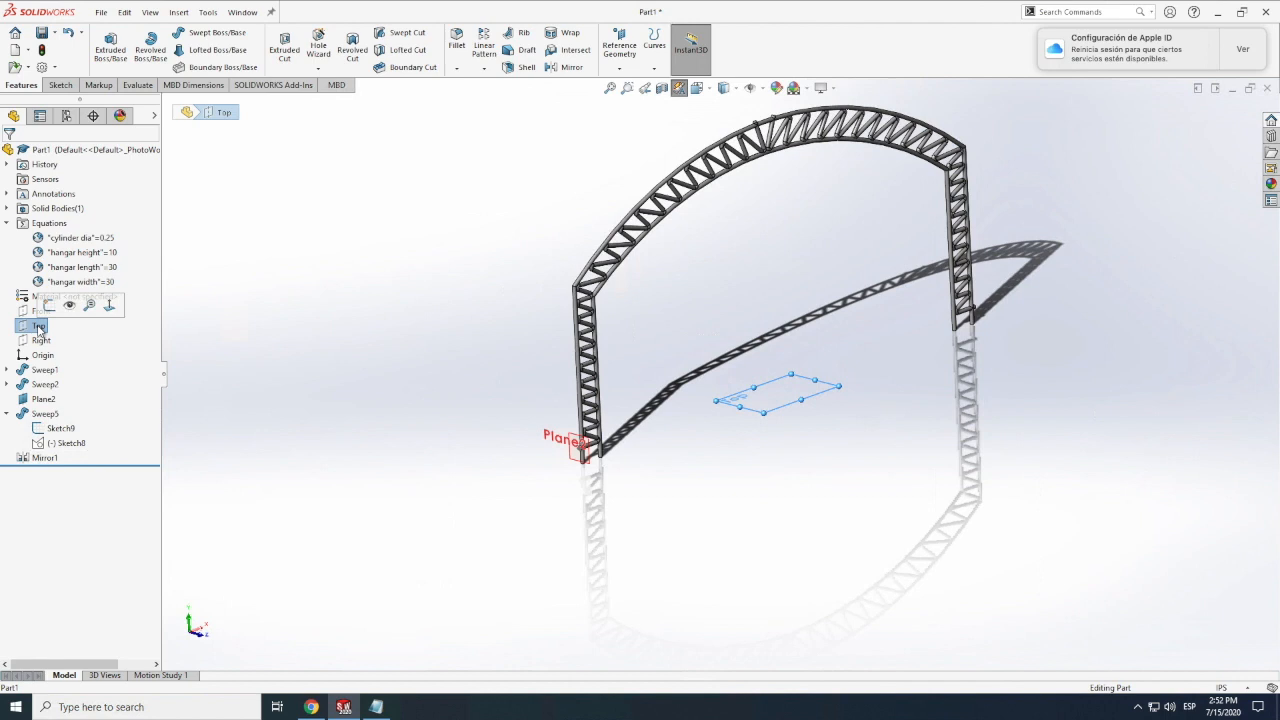
pyautogui.click(60, 85)
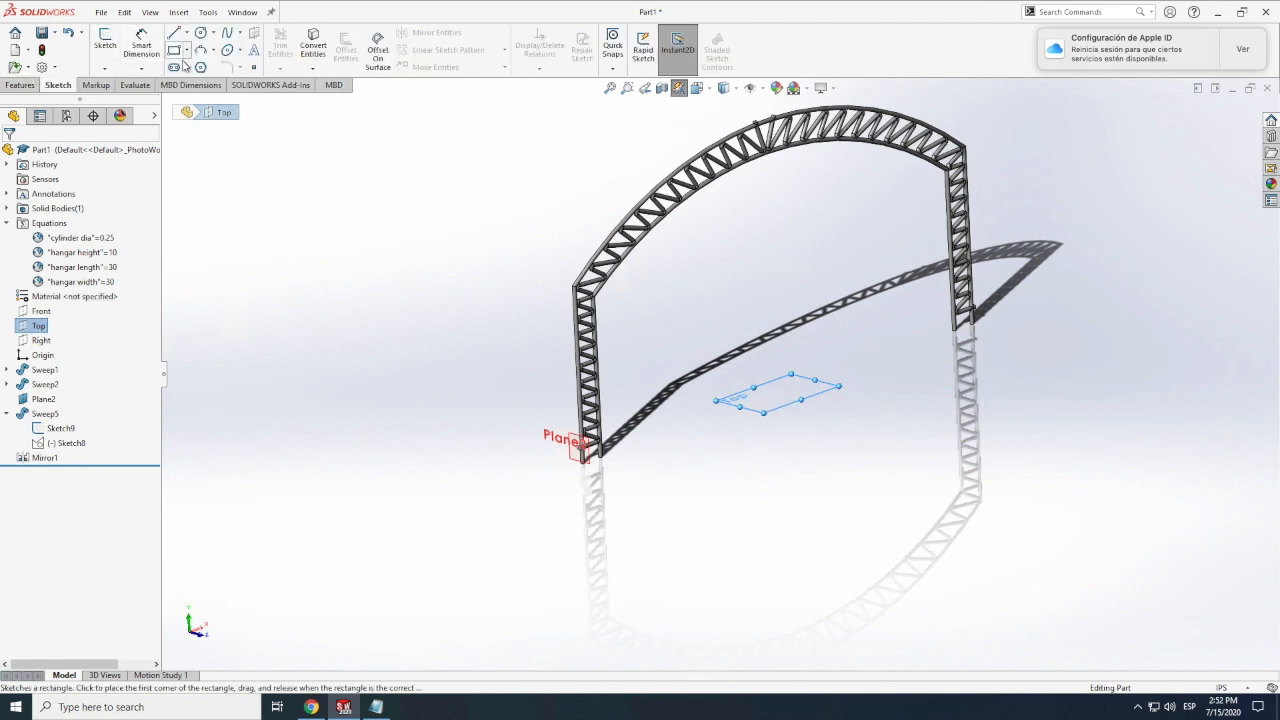
pyautogui.click(105, 42)
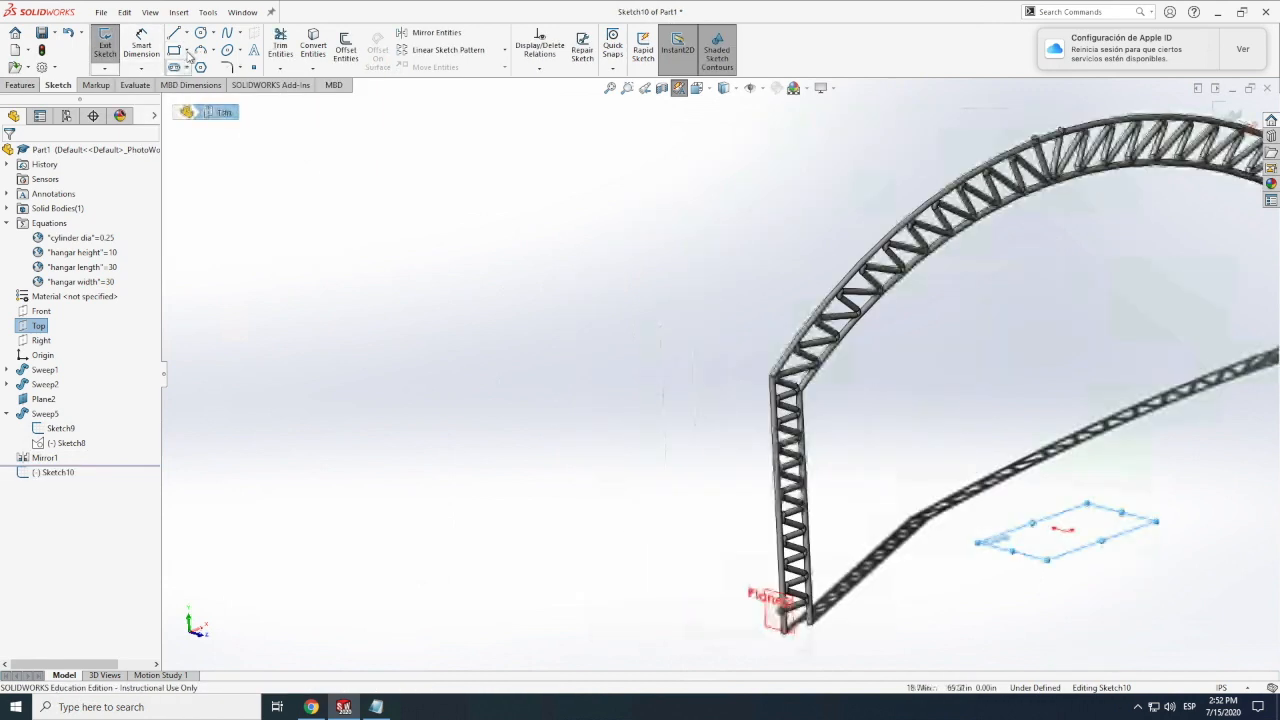
pyautogui.click(187, 52)
pyautogui.click(203, 82)
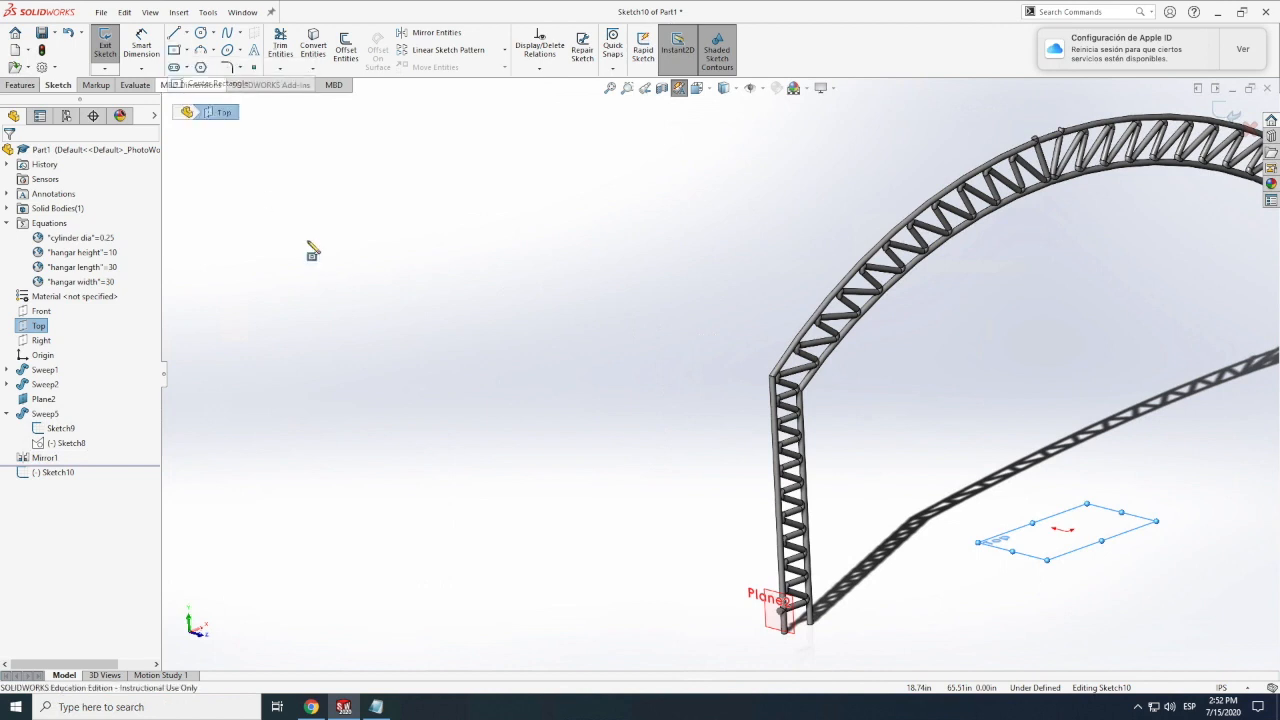
pyautogui.scroll(10, 298, 240)
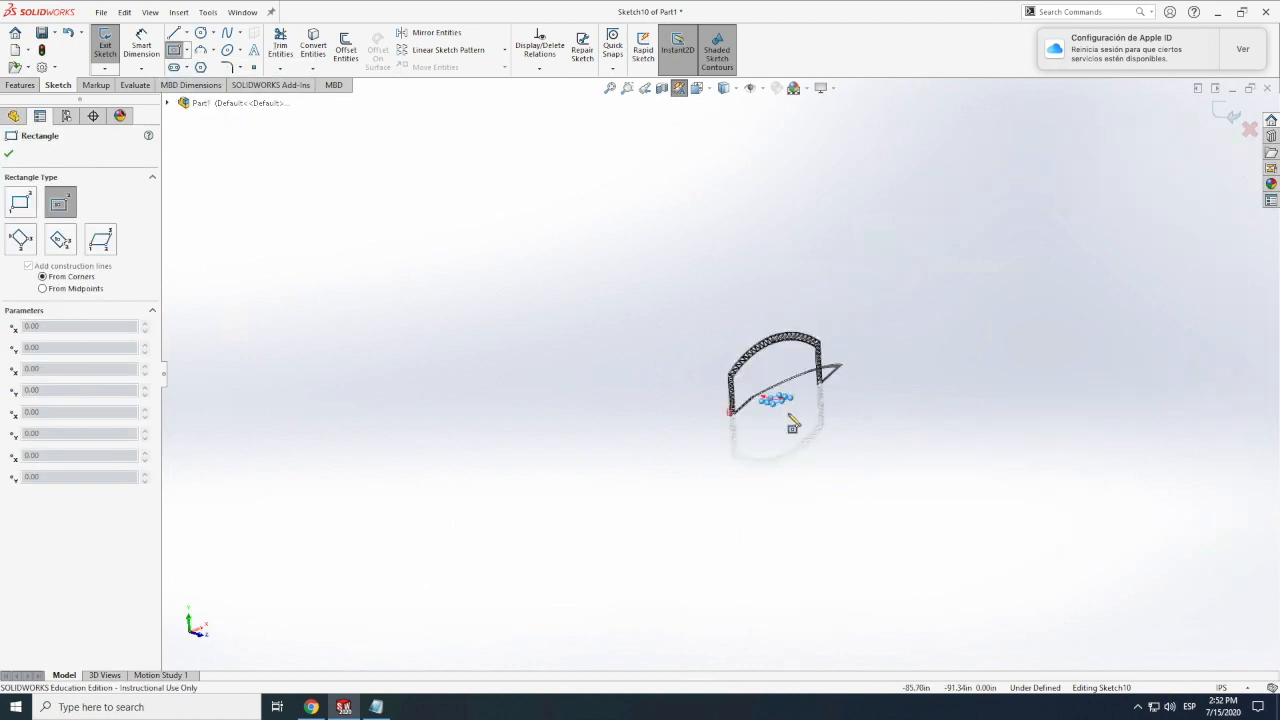
pyautogui.scroll(-4, 775, 400)
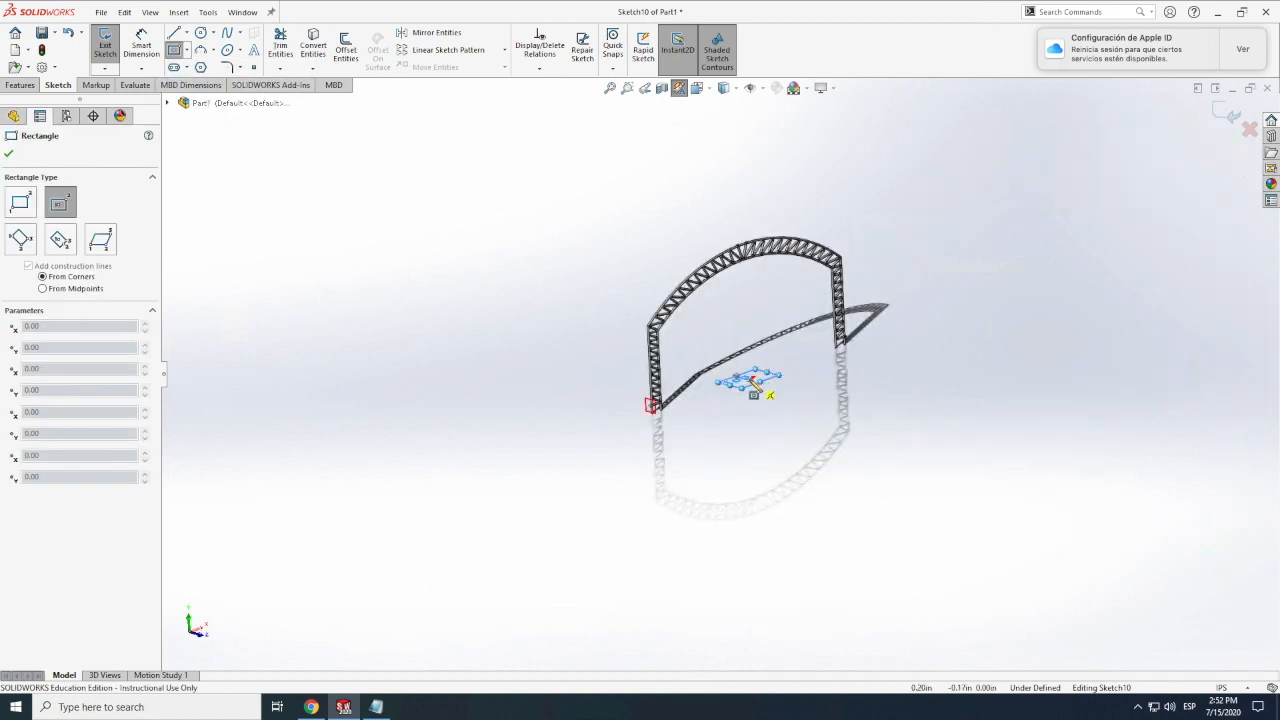
pyautogui.click(742, 379)
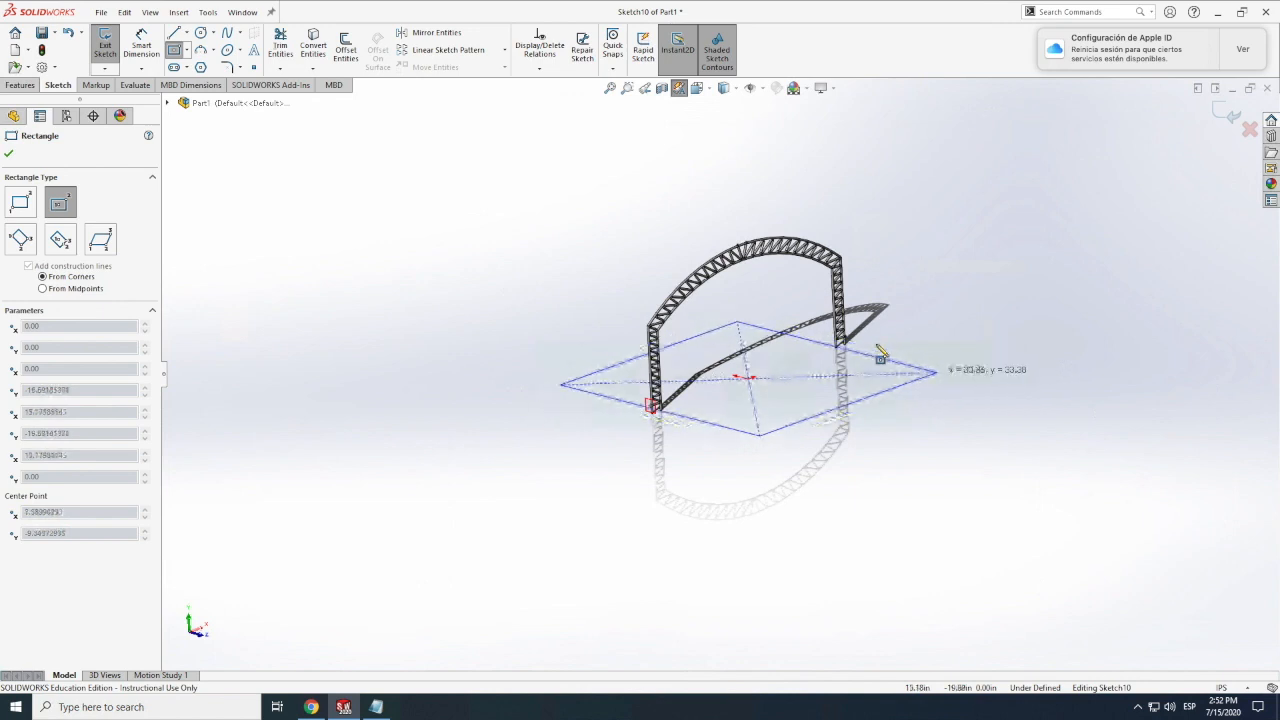
pyautogui.scroll(-2, 880, 350)
pyautogui.scroll(2, 876, 352)
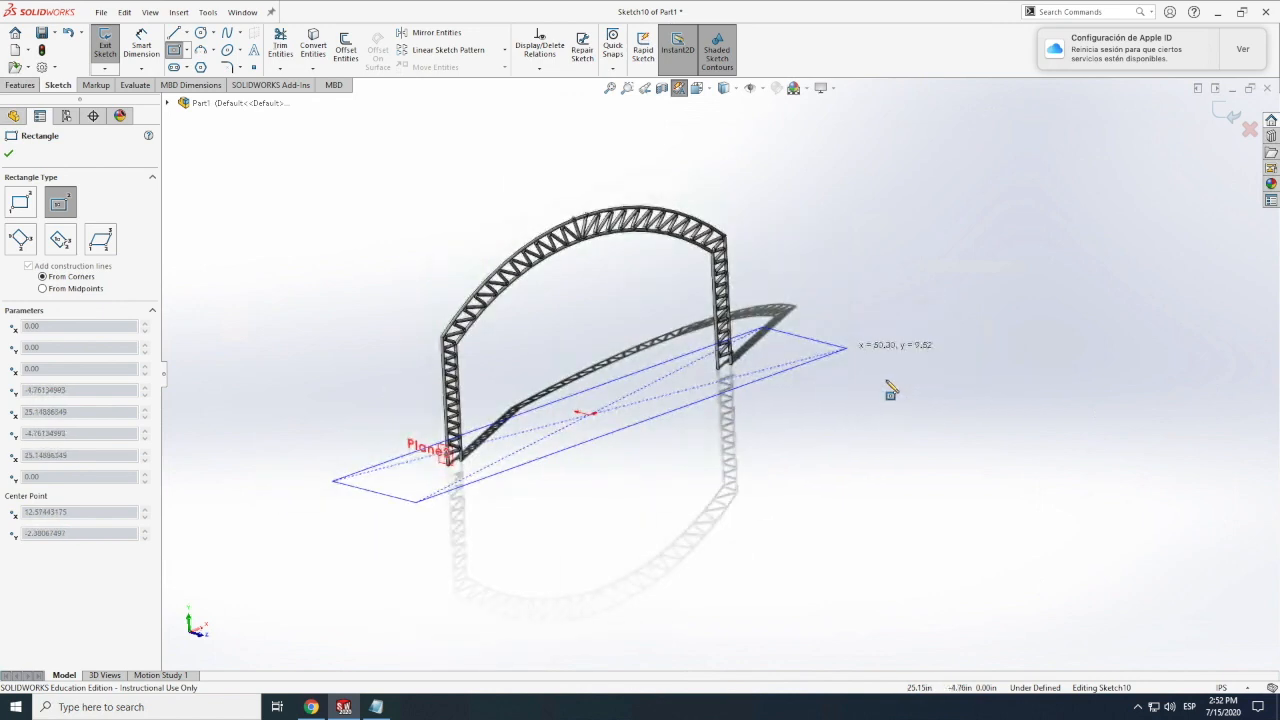
pyautogui.press('Escape')
# Sketch a horizontal centerline about 19 in long from the origin outward past the base of the left column.
pyautogui.click(186, 35)
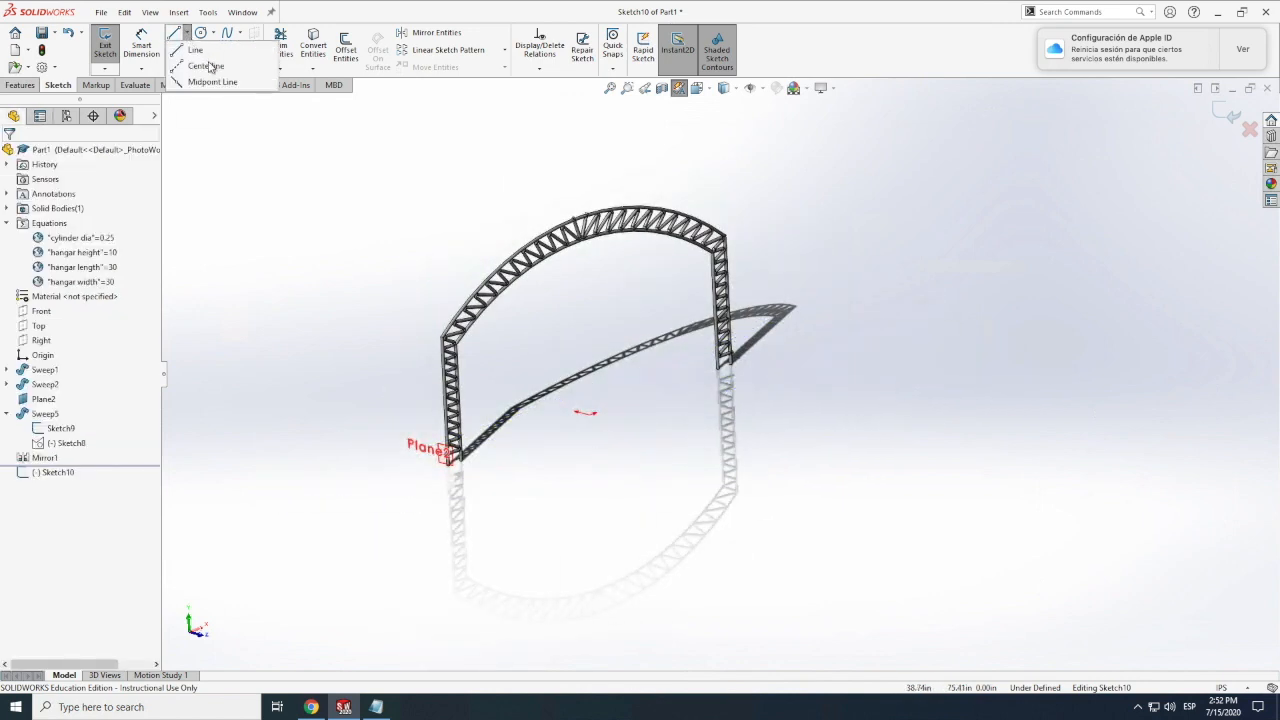
pyautogui.click(212, 60)
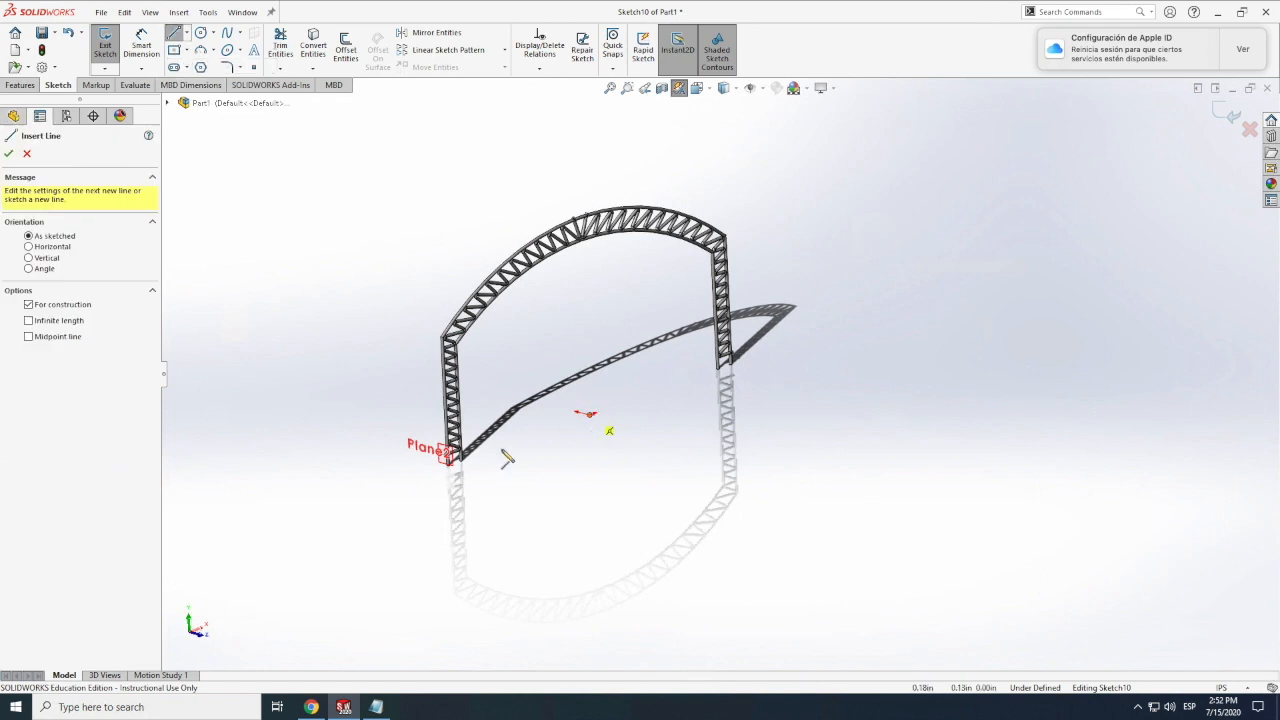
pyautogui.click(586, 415)
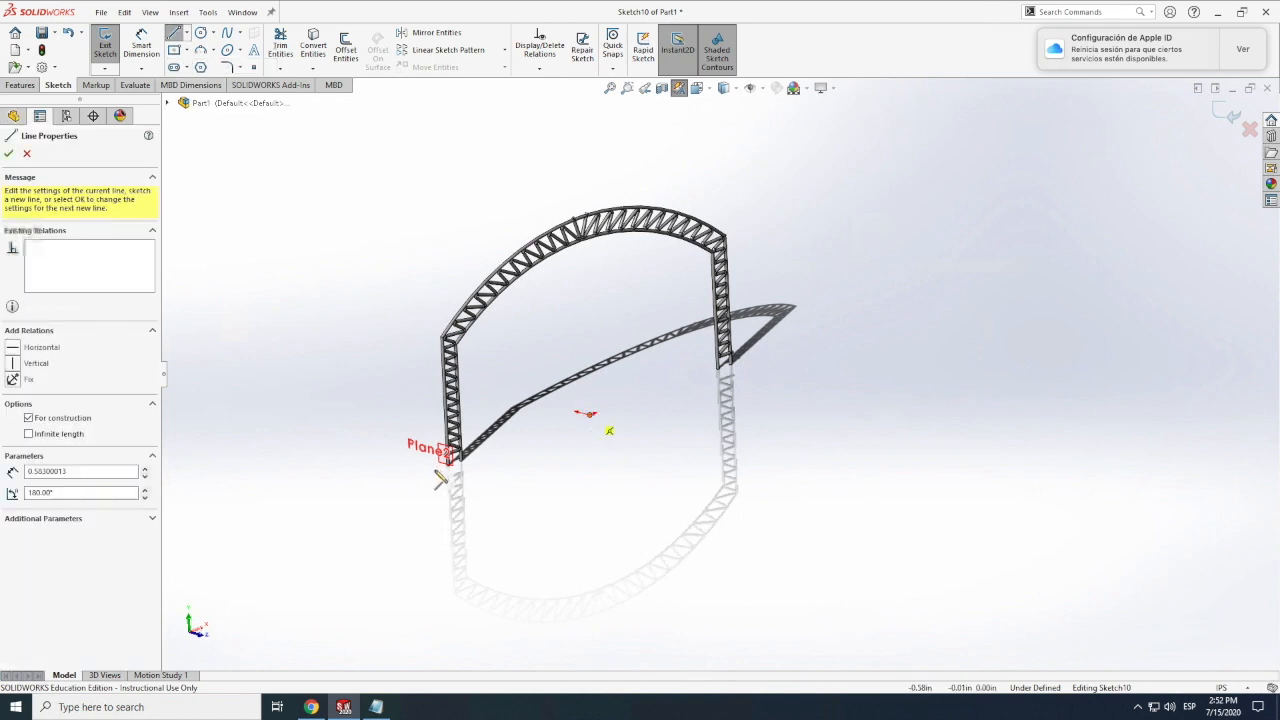
pyautogui.click(350, 410)
pyautogui.press('Escape')
# Sketch a second centerline from the origin past the base of the right column, and delete it.
pyautogui.click(187, 35)
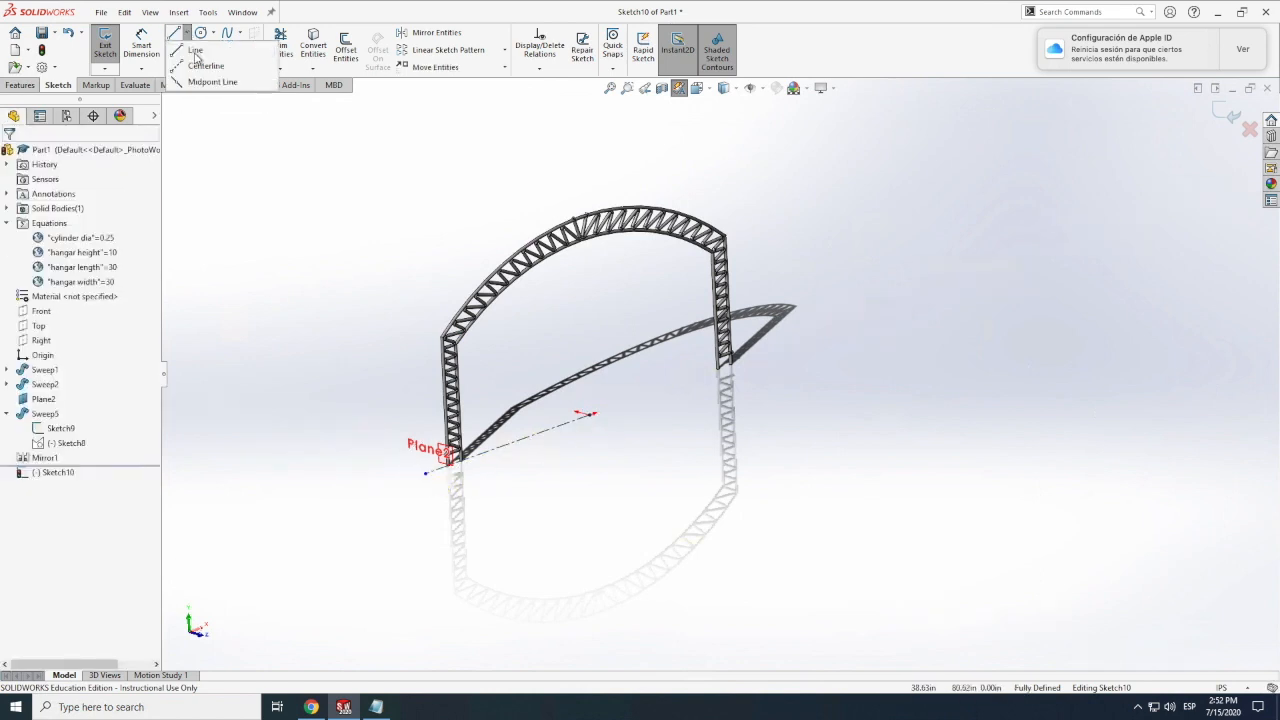
pyautogui.click(212, 60)
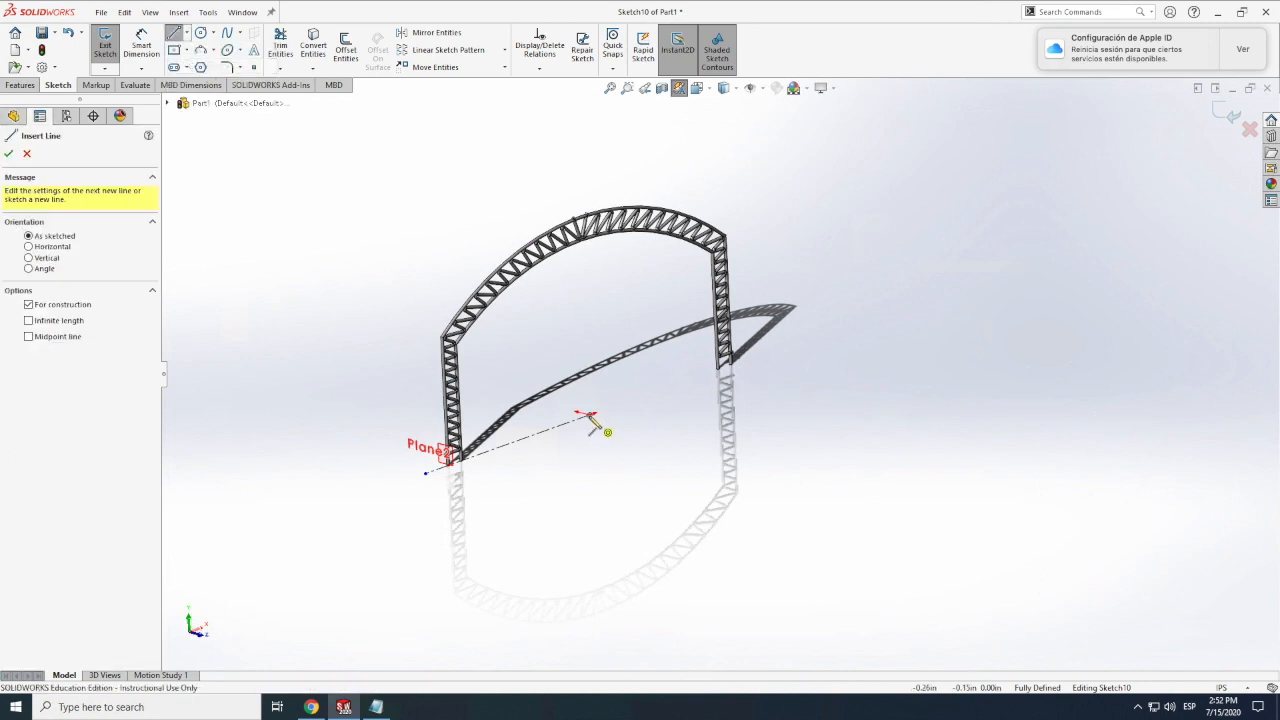
pyautogui.click(590, 414)
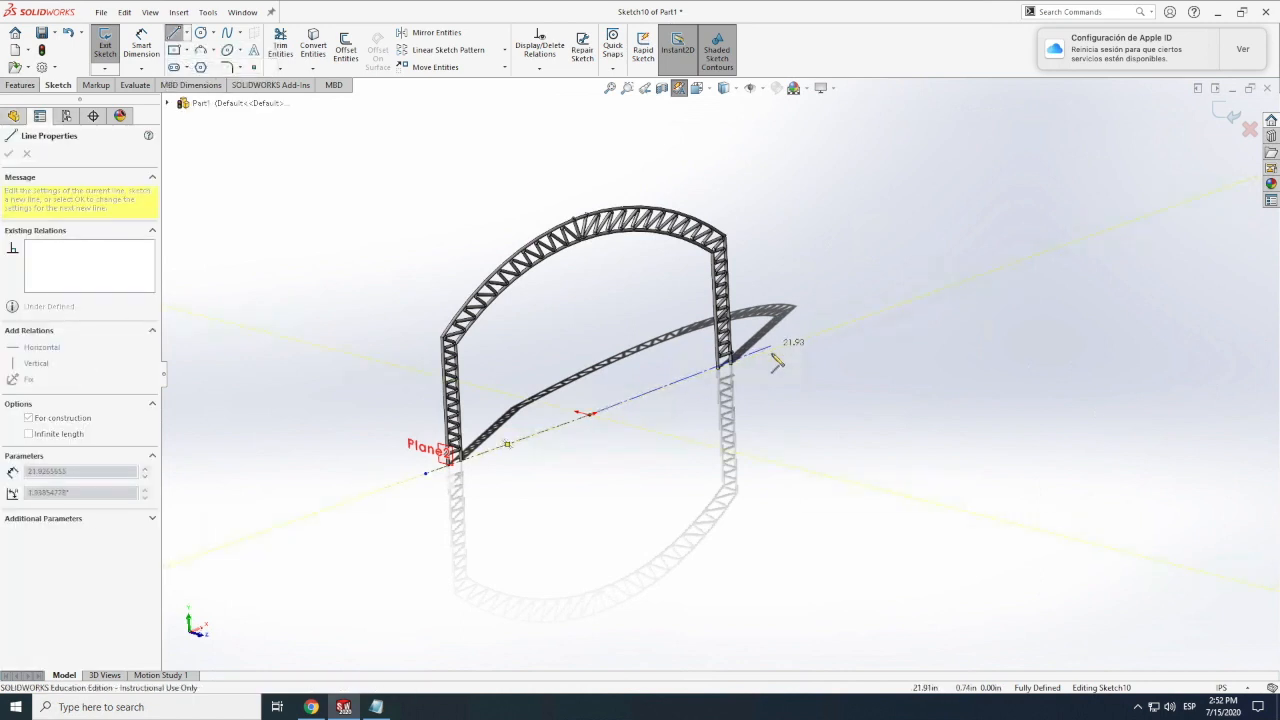
pyautogui.click(772, 354)
pyautogui.press('Escape')
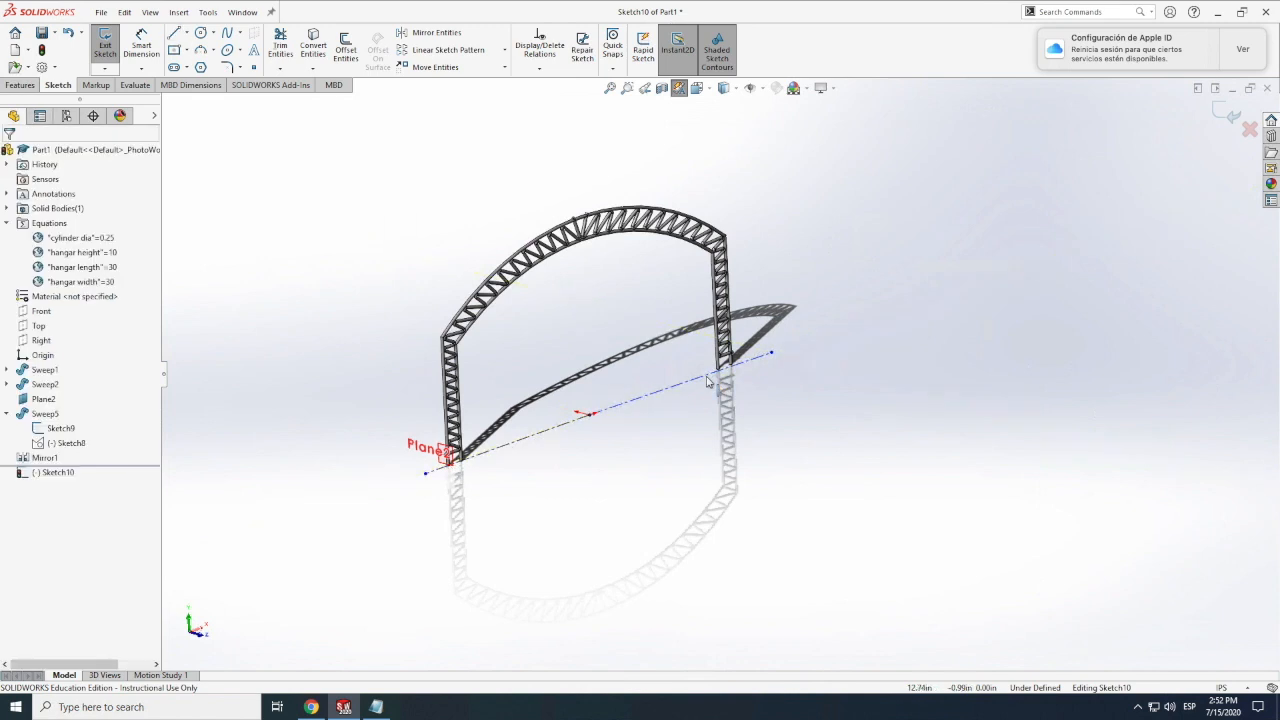
pyautogui.click(710, 376)
pyautogui.press('Delete')
# Dimension the horizontal centerline from the origin with the equation "hangar width"/2+2.
pyautogui.scroll(2, 713, 376)
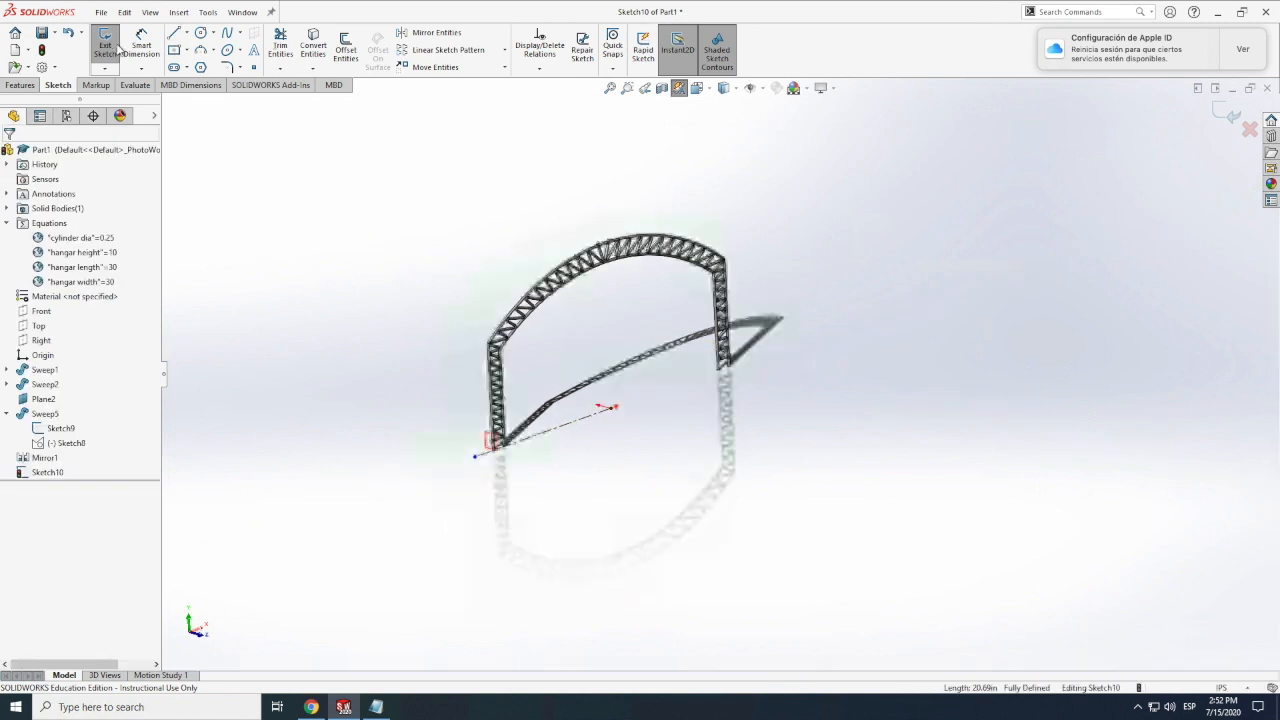
pyautogui.click(141, 44)
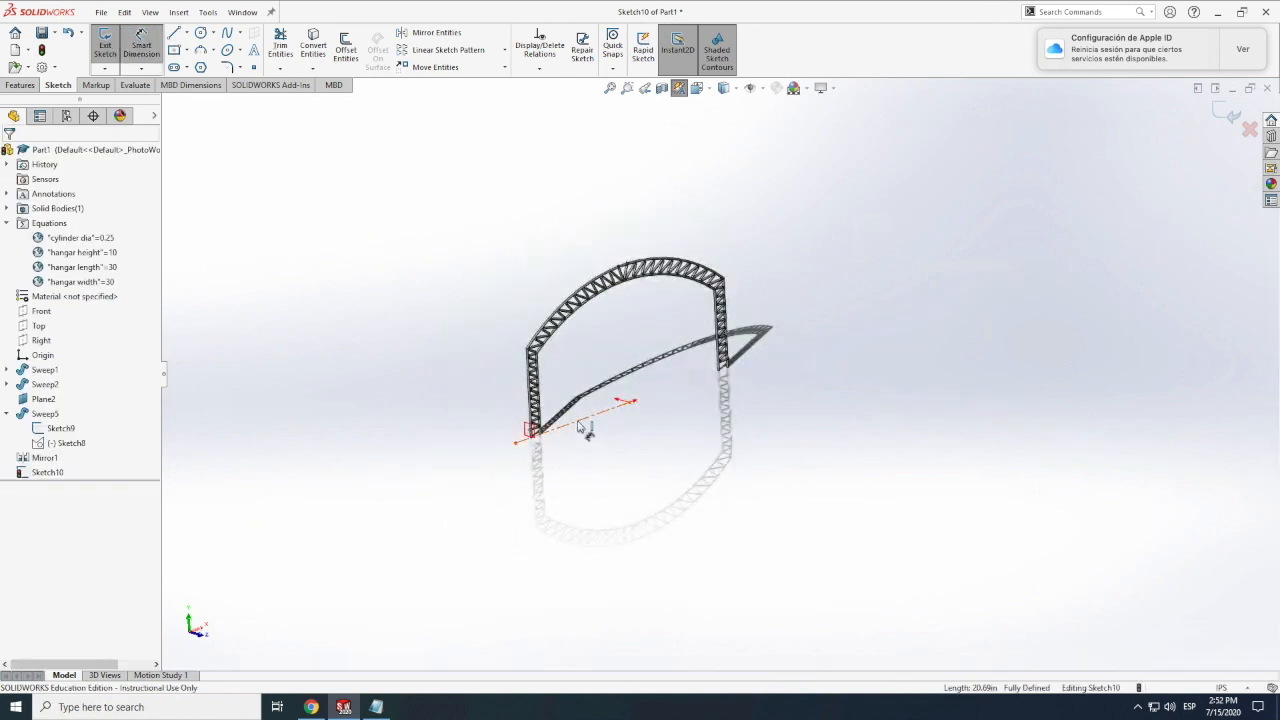
pyautogui.click(456, 398)
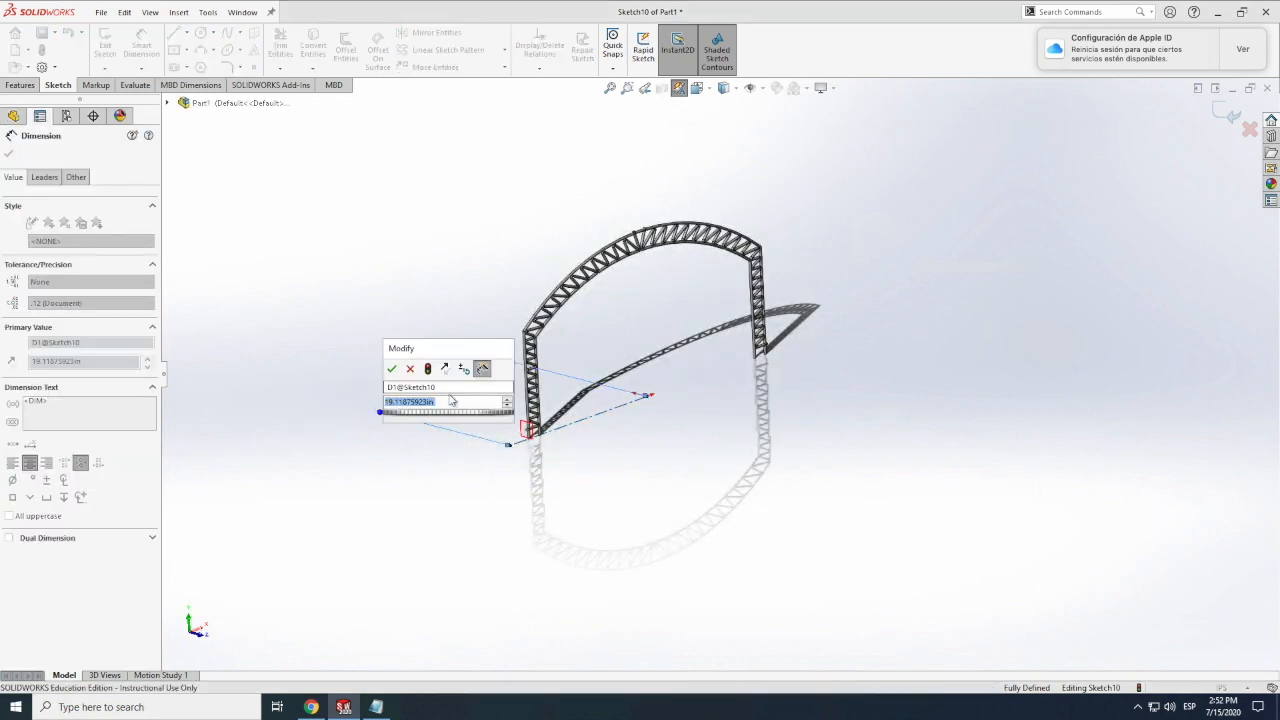
pyautogui.write('="han')
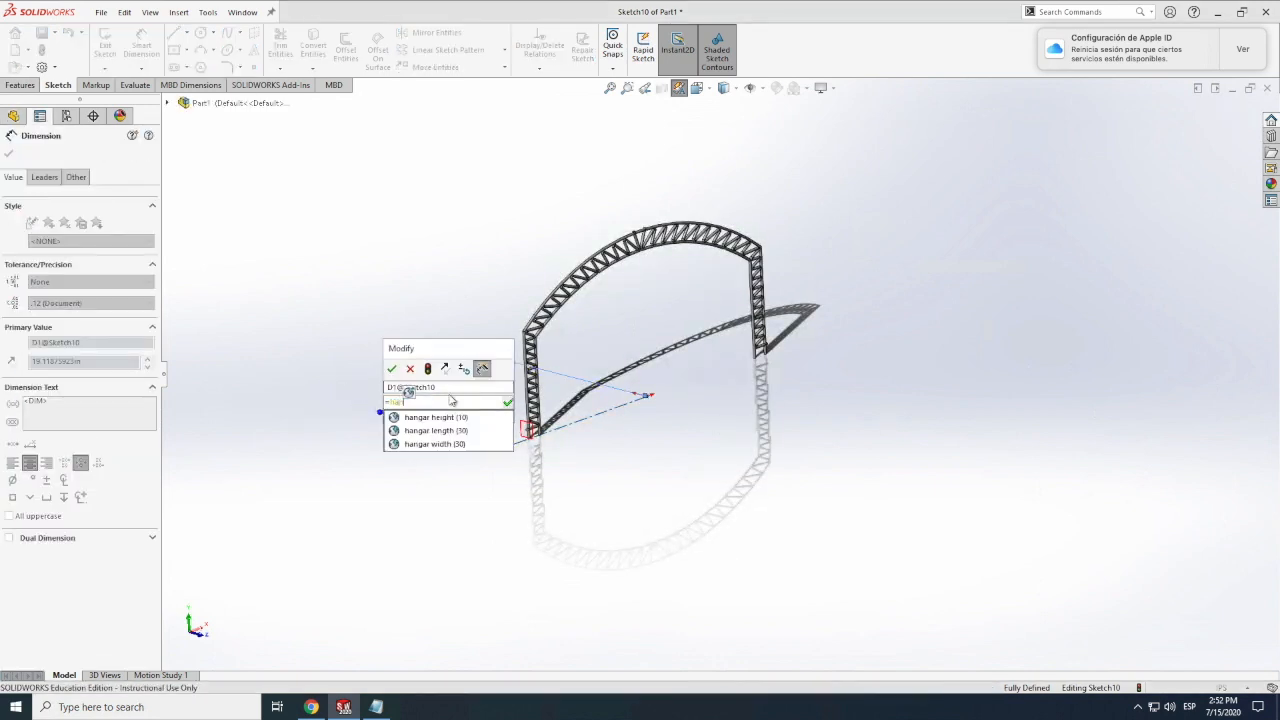
pyautogui.write('g')
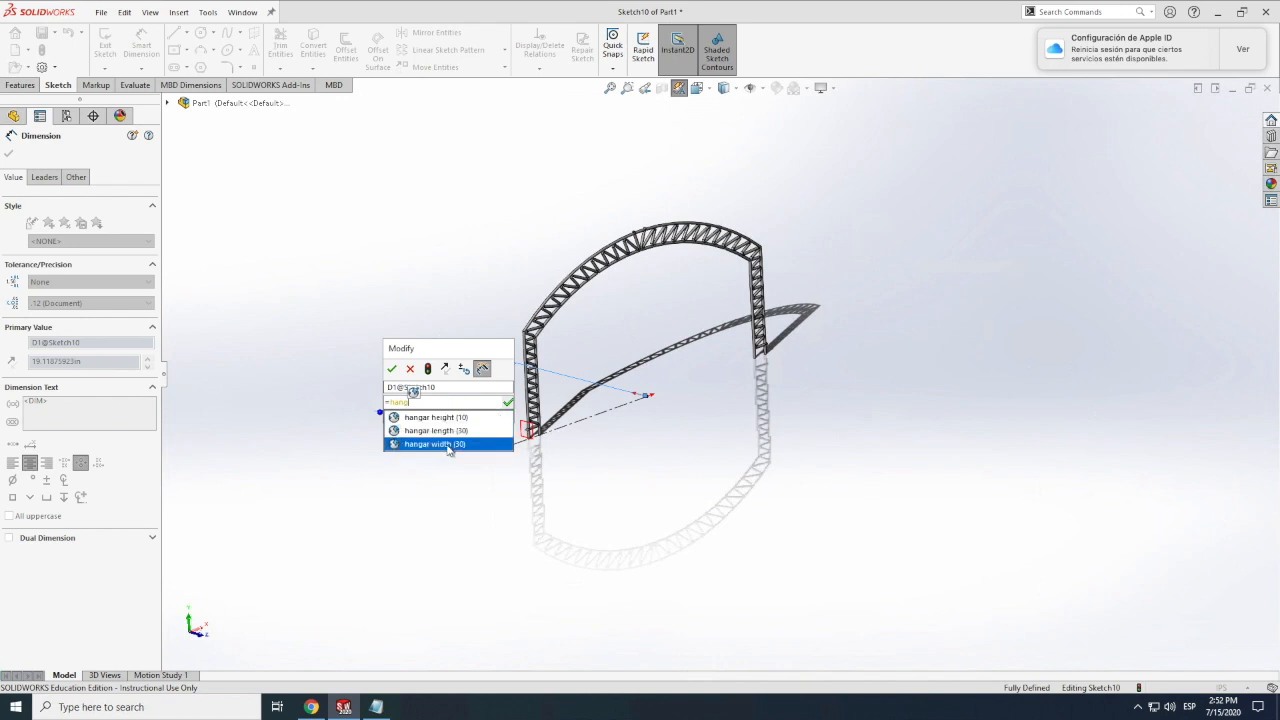
pyautogui.click(452, 444)
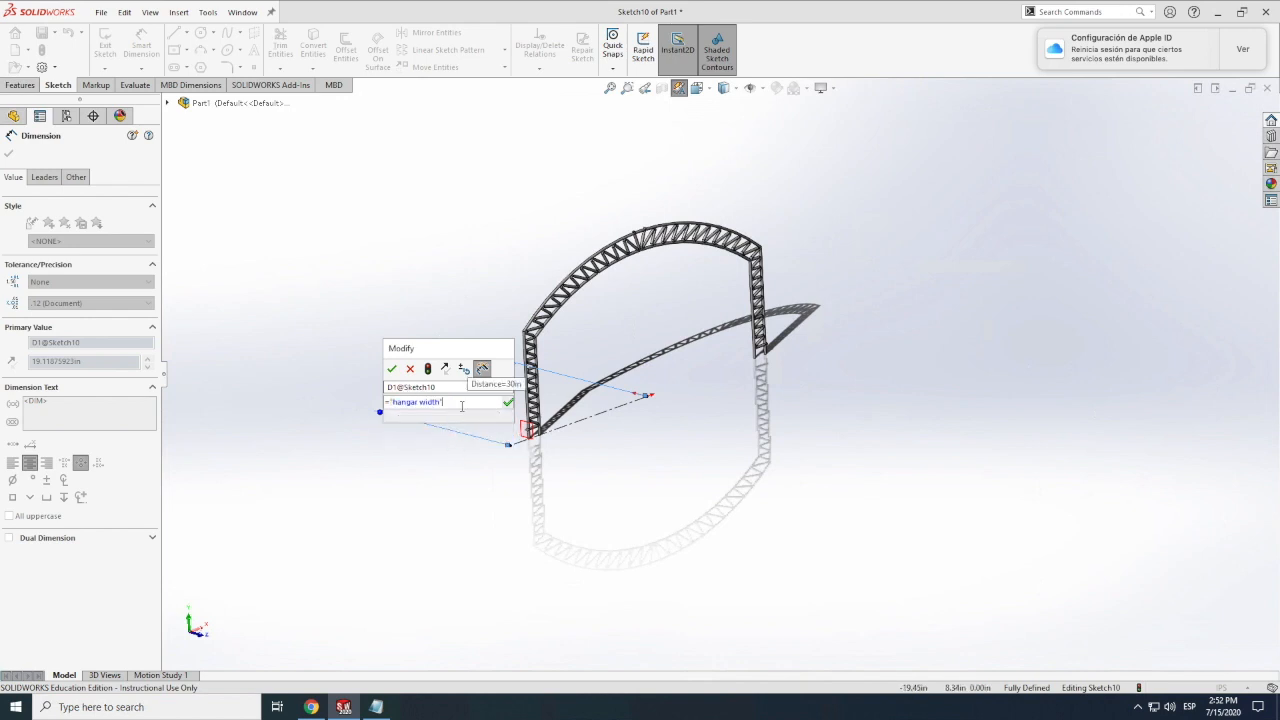
pyautogui.write('+2')
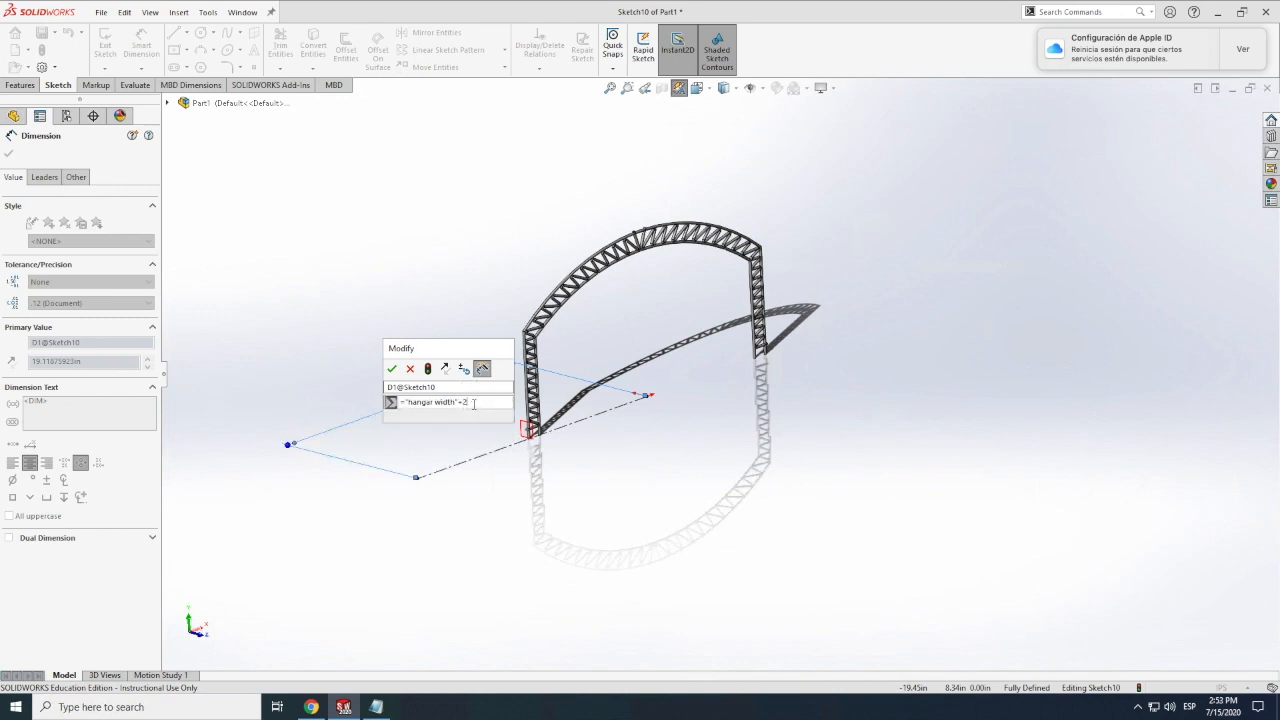
pyautogui.click(461, 416)
pyautogui.write('/2')
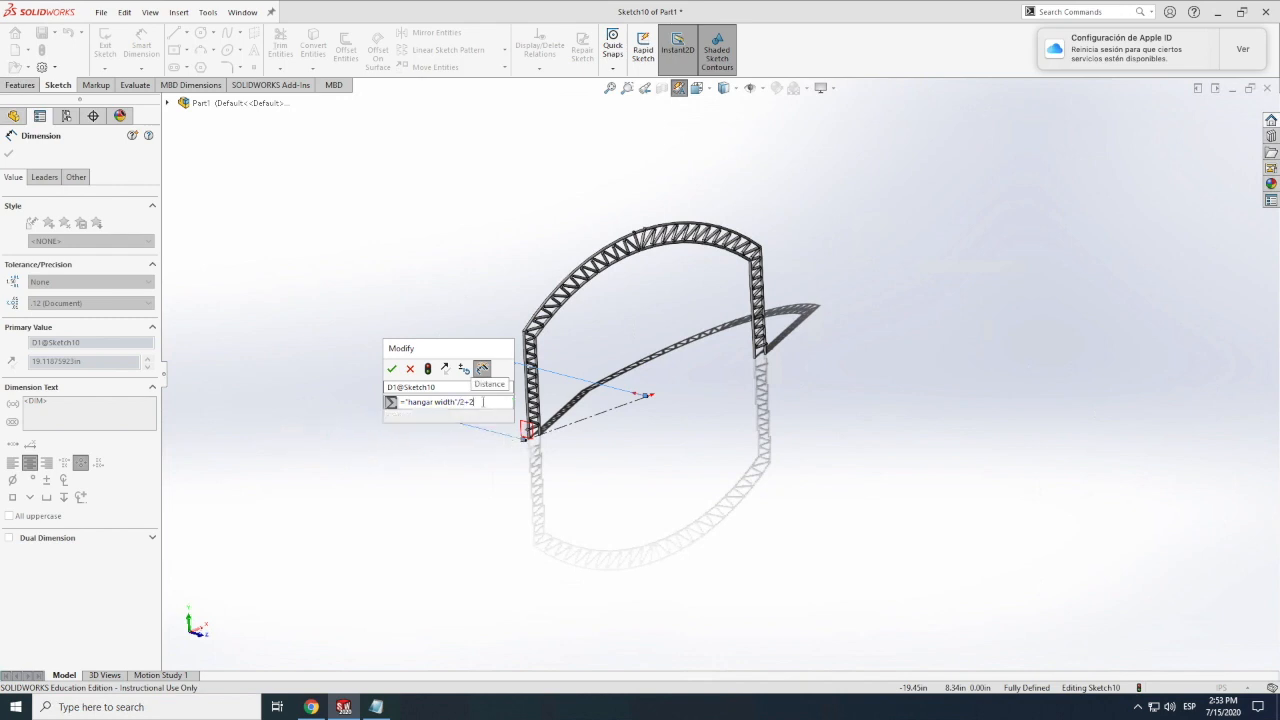
pyautogui.click(392, 369)
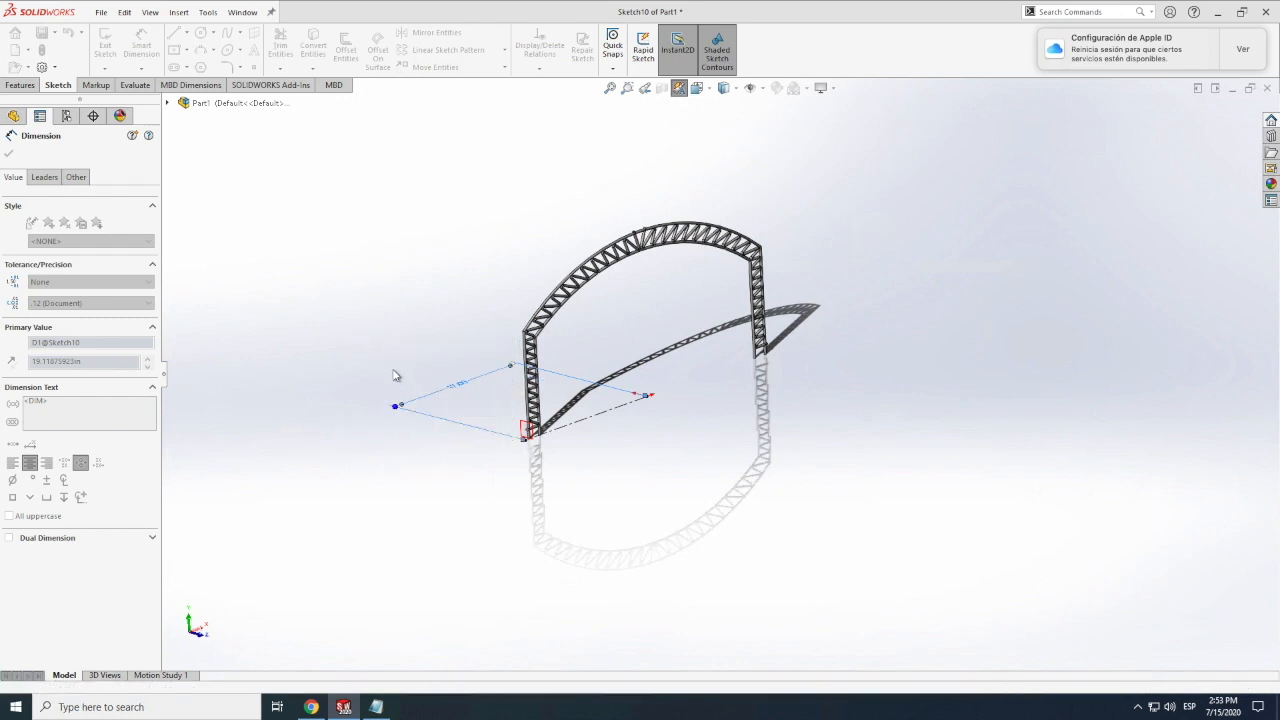
# Sketch a vertical centerline about 7 in long from the outer end of the horizontal centerline, toward the back of the arch.
pyautogui.click(186, 32)
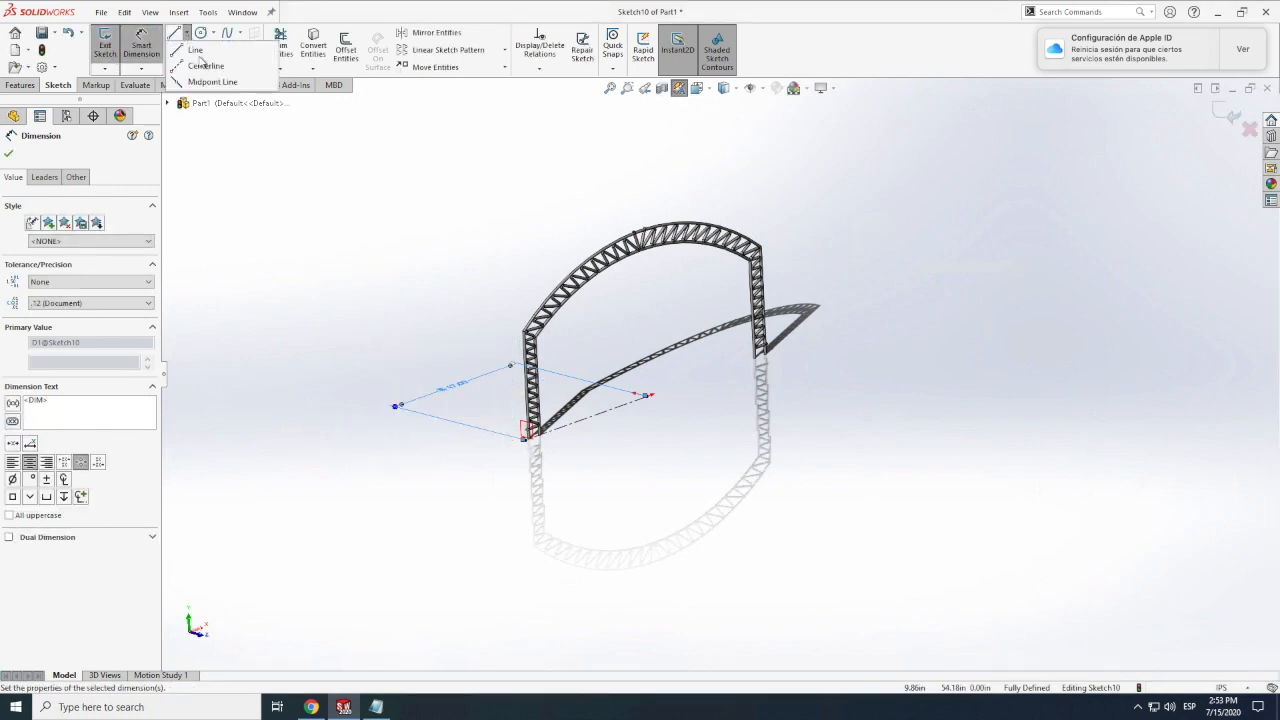
pyautogui.click(206, 65)
pyautogui.click(525, 440)
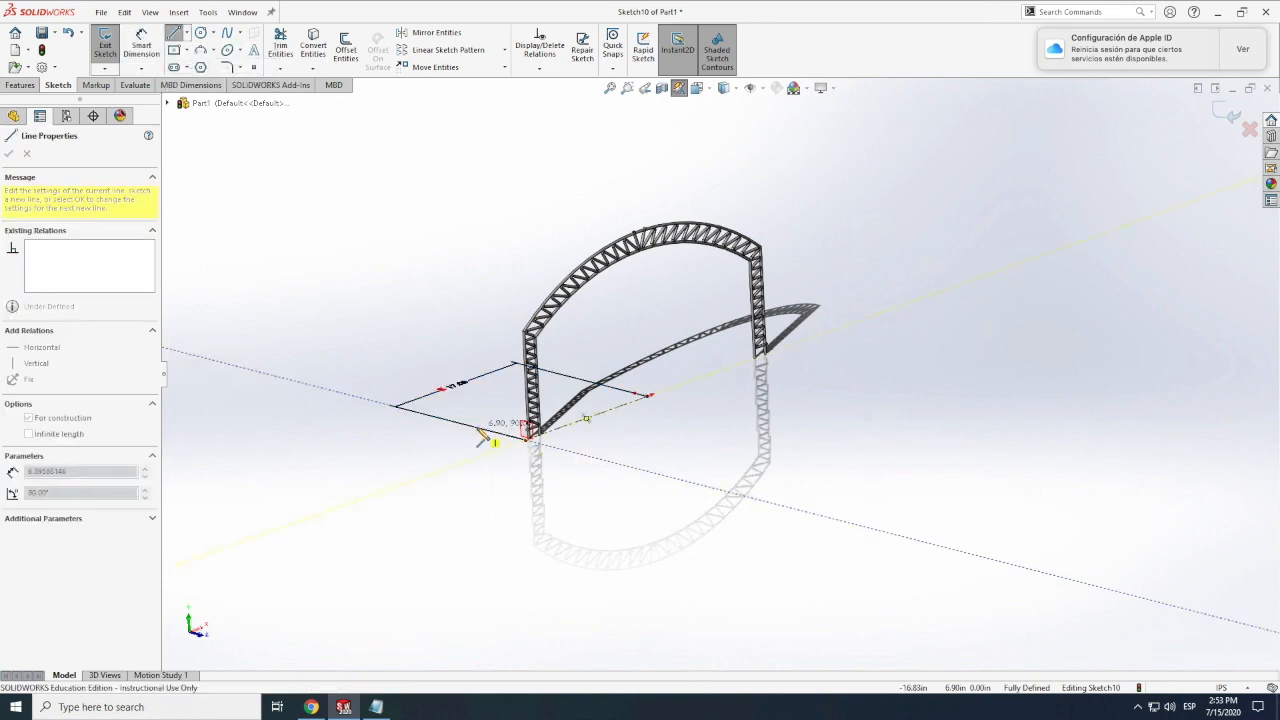
pyautogui.click(492, 380)
pyautogui.press('Escape')
# Dimension the short vertical centerline between its two endpoints and set its length to 3 in.
pyautogui.click(141, 45)
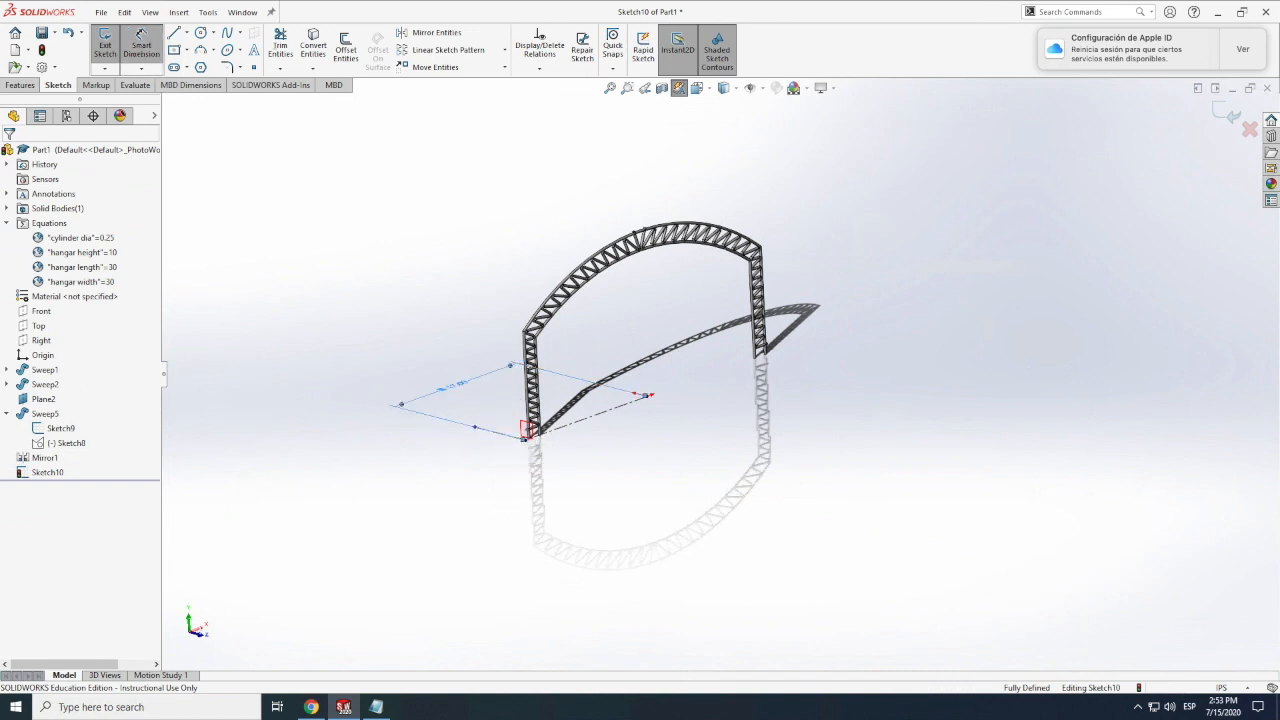
pyautogui.press('Escape')
pyautogui.press('Escape')
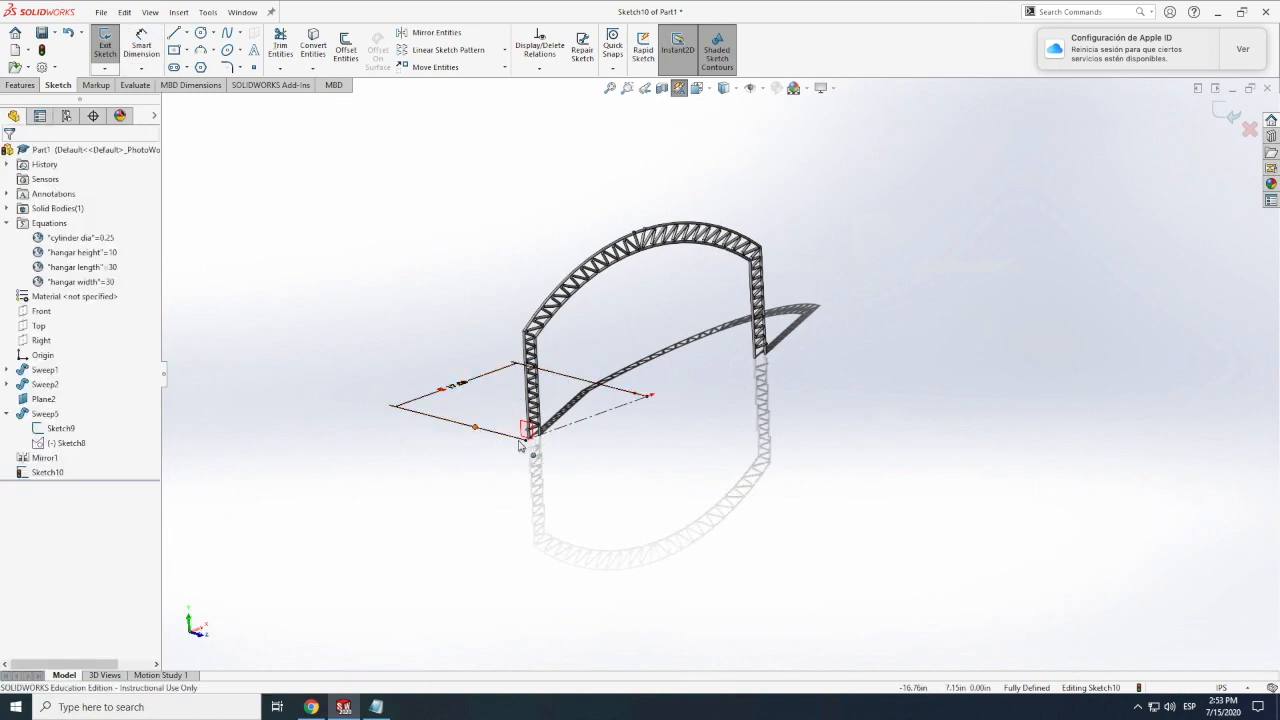
pyautogui.click(526, 446)
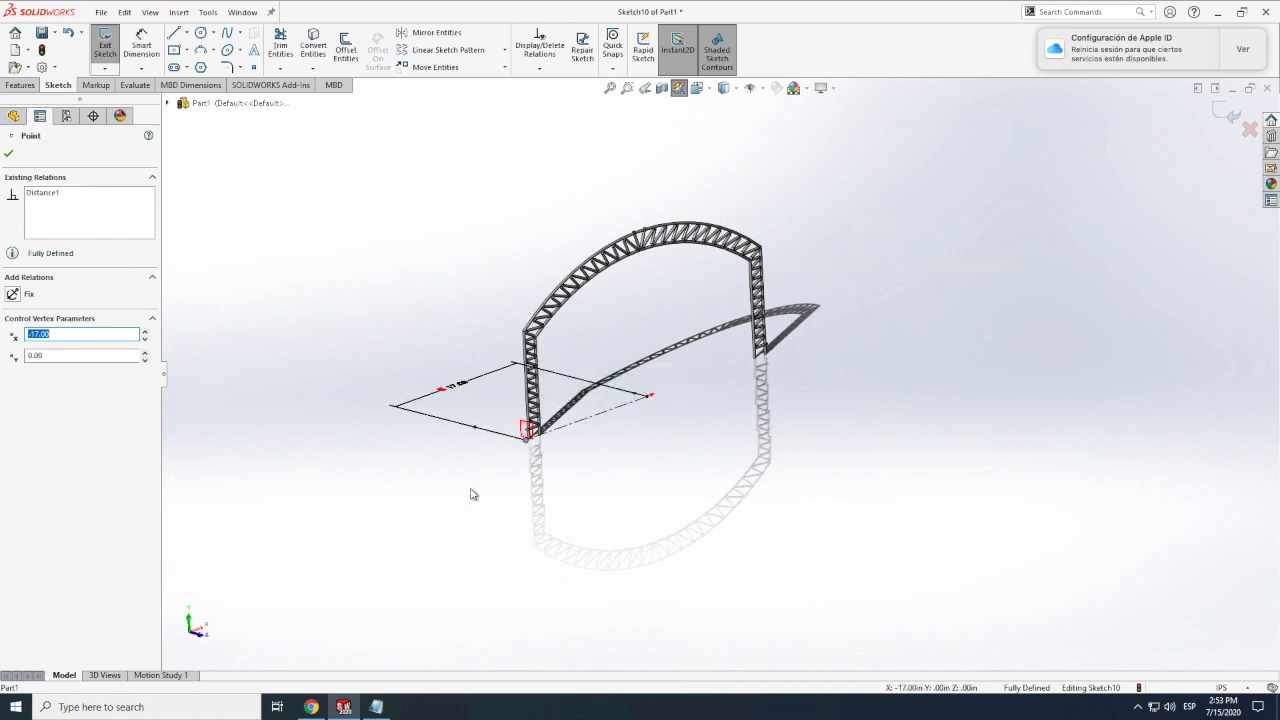
pyautogui.click(138, 37)
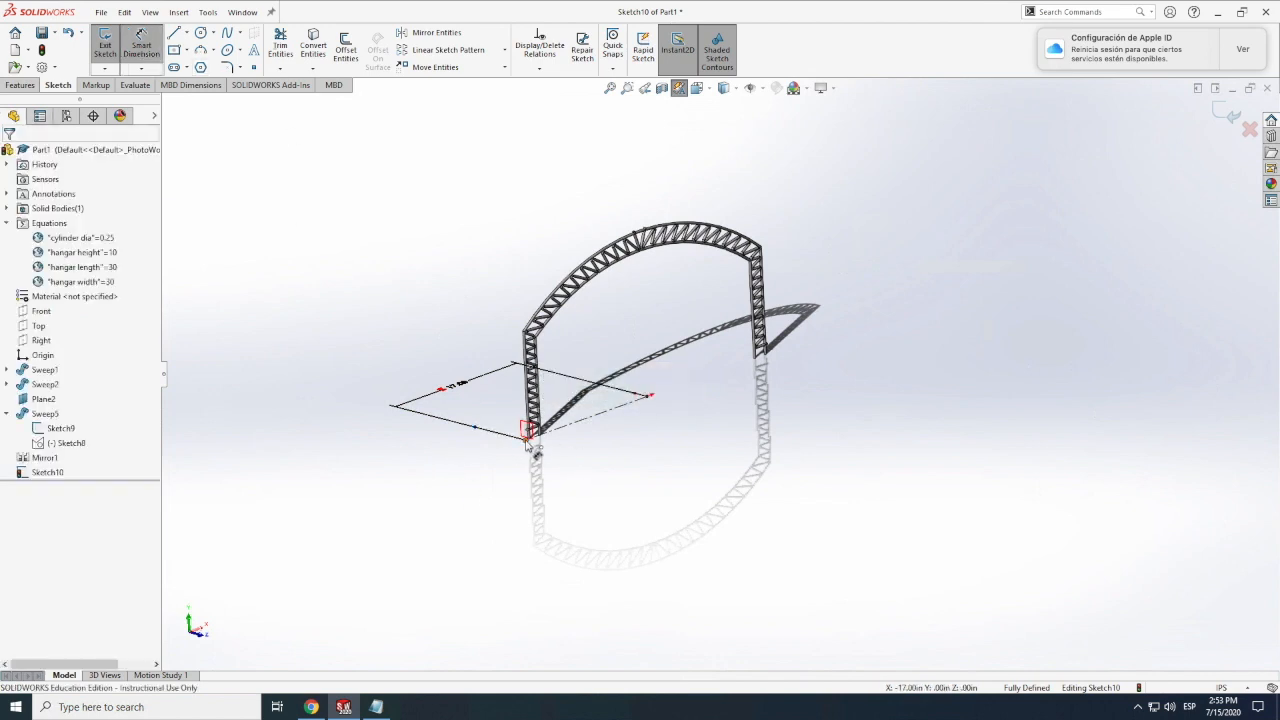
pyautogui.click(474, 428)
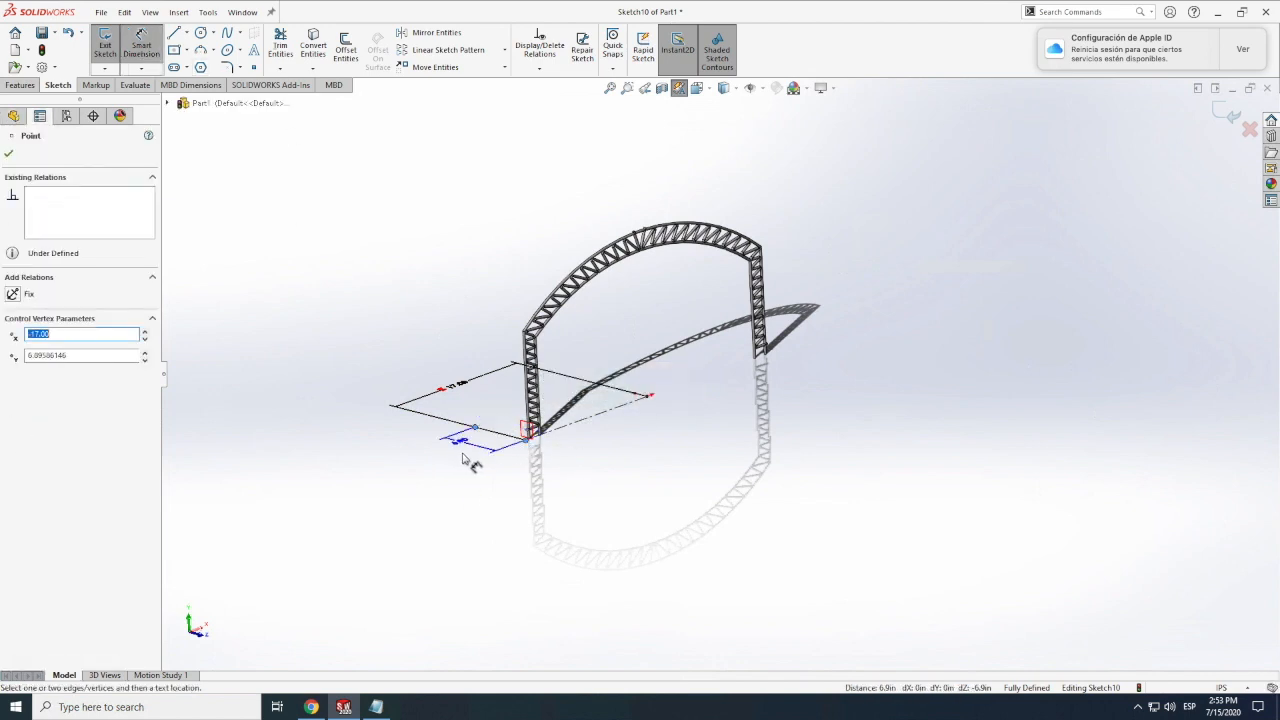
pyautogui.click(465, 452)
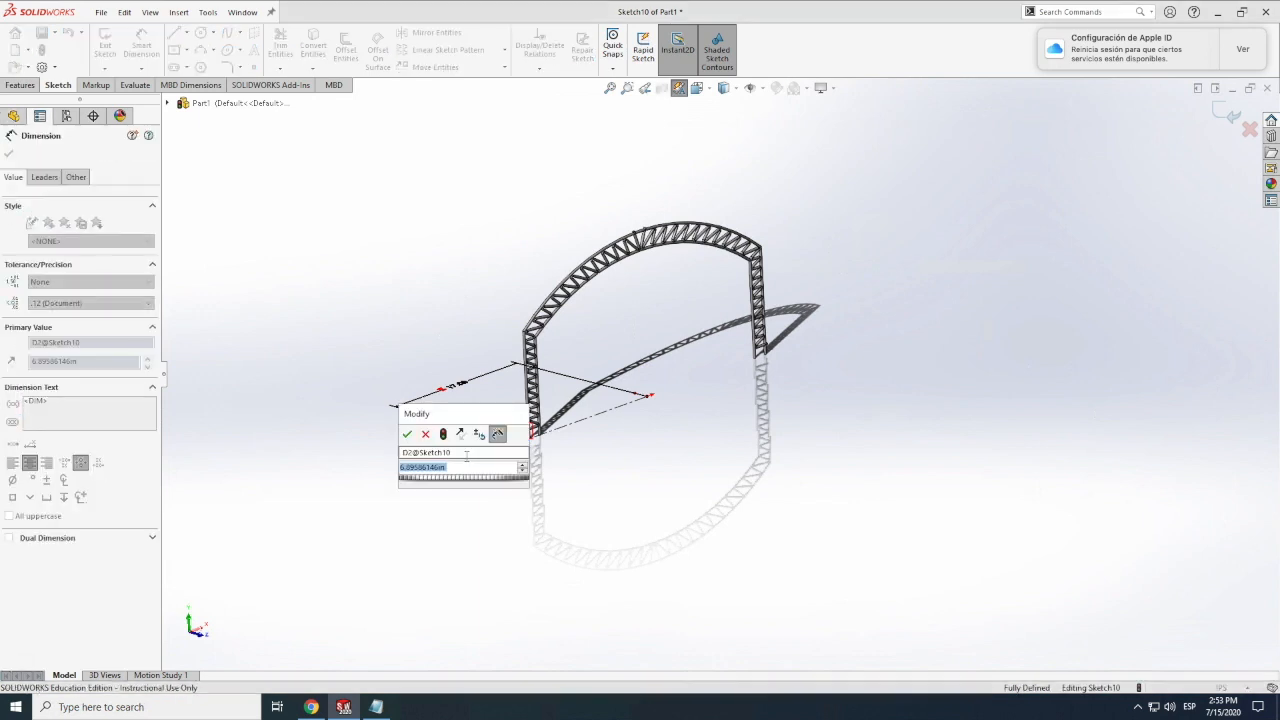
pyautogui.write('3')
pyautogui.press('Return')
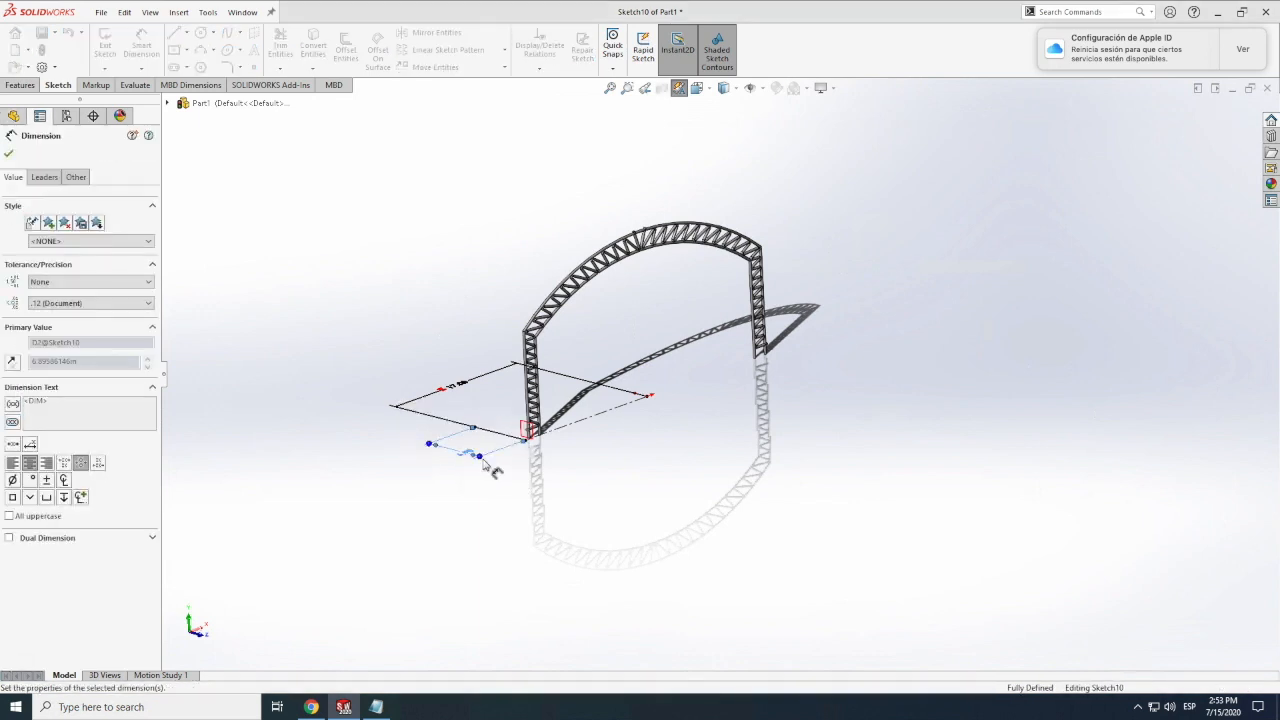
# Sketch a vertical centerline about 58 in long from the same corner point toward the front of the arch.
pyautogui.click(186, 33)
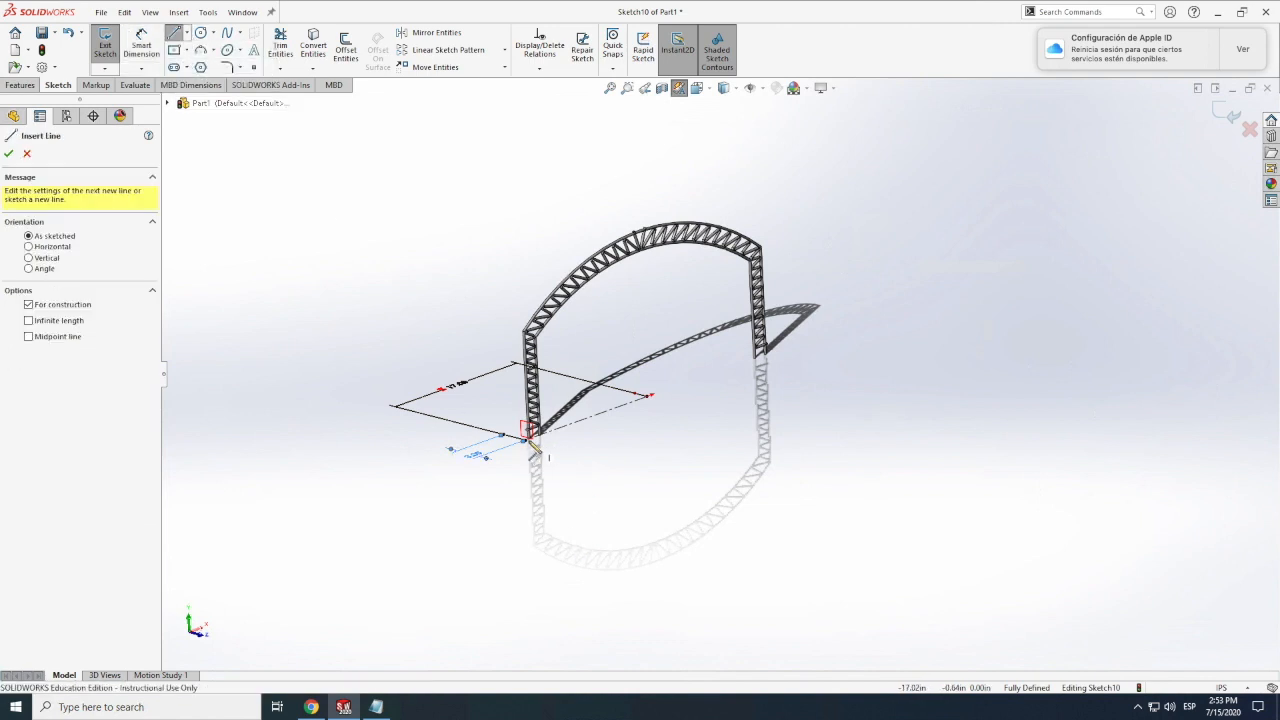
pyautogui.click(530, 442)
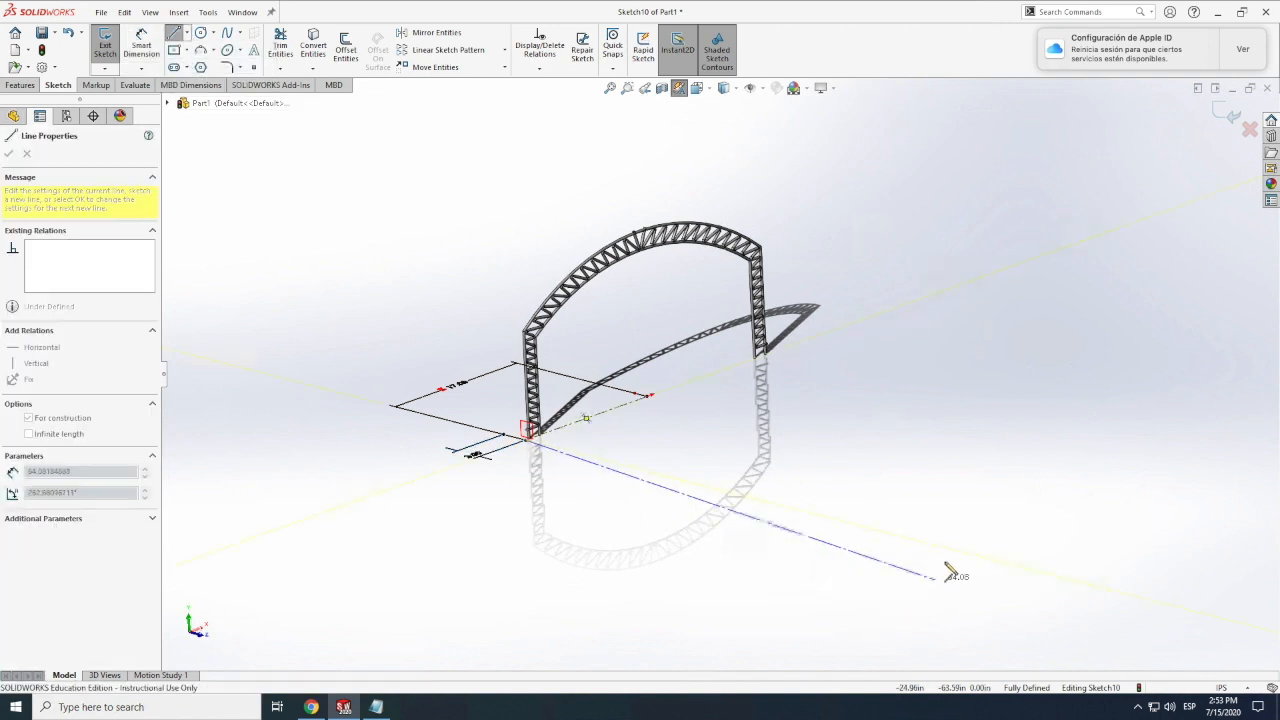
pyautogui.click(950, 547)
pyautogui.press('Escape')
# Dimension the long vertical centerline with the equation "hangar length", and delete that dimension.
pyautogui.click(141, 45)
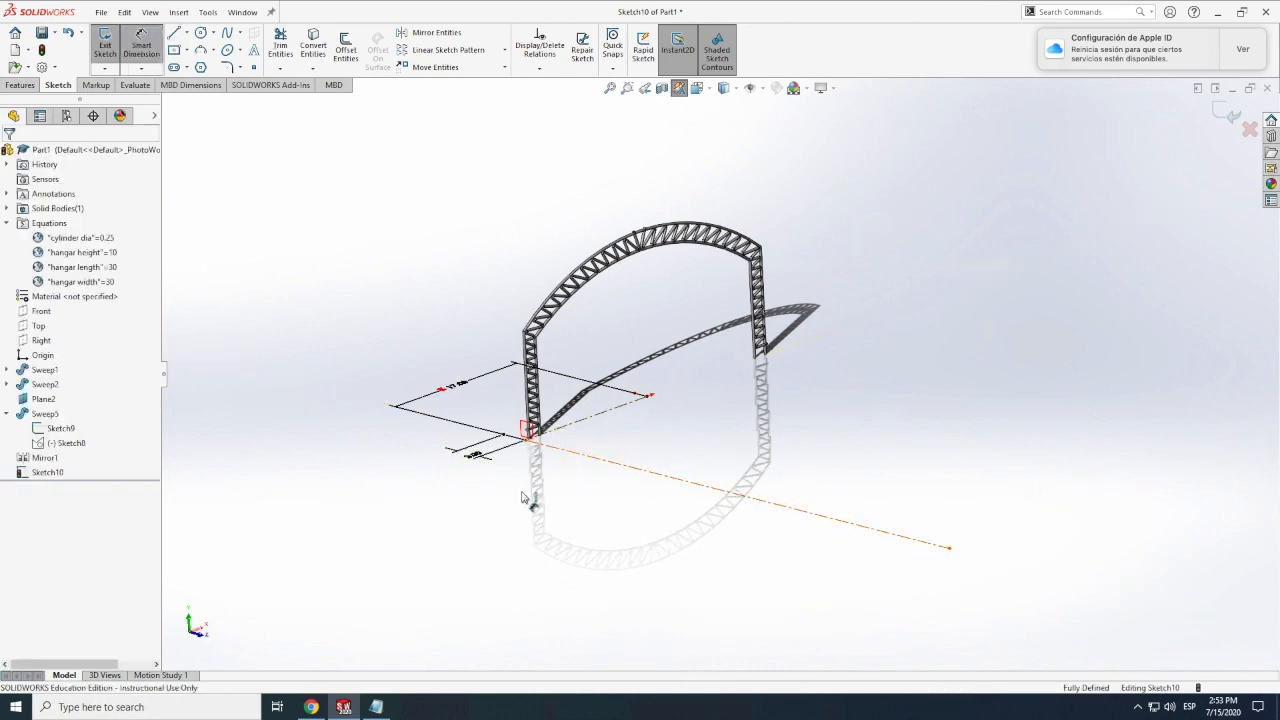
pyautogui.click(607, 457)
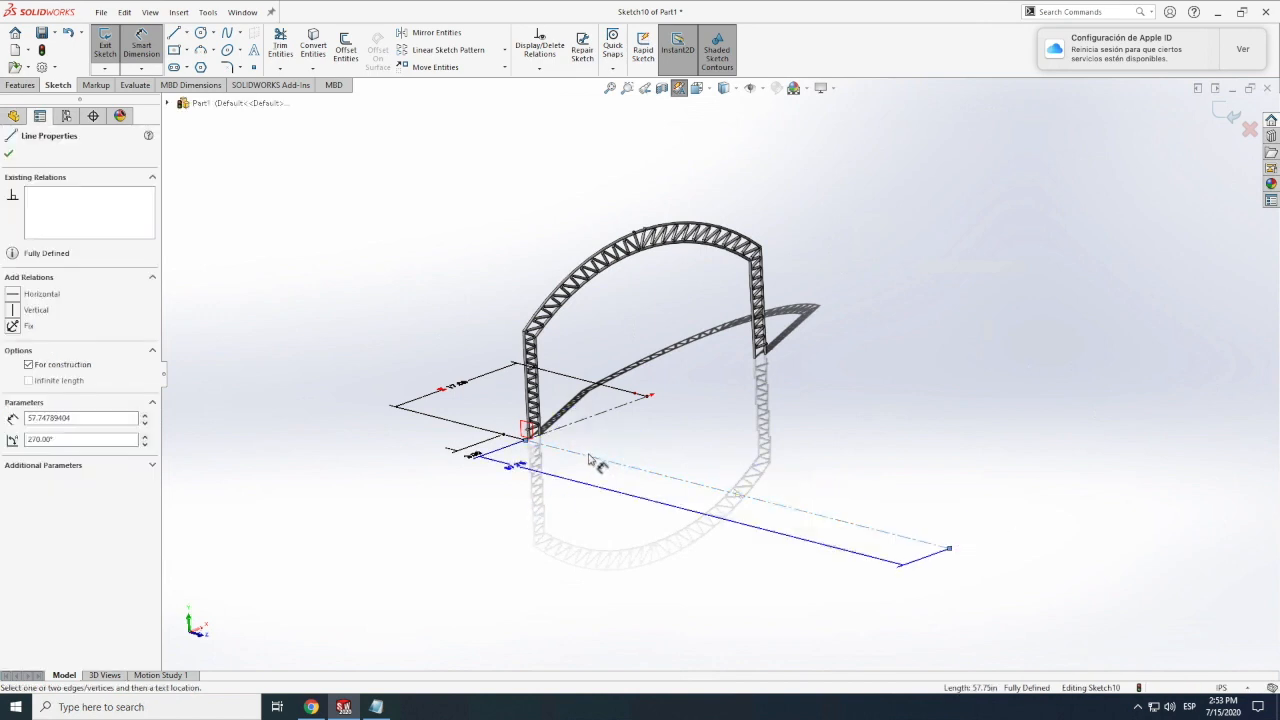
pyautogui.click(578, 512)
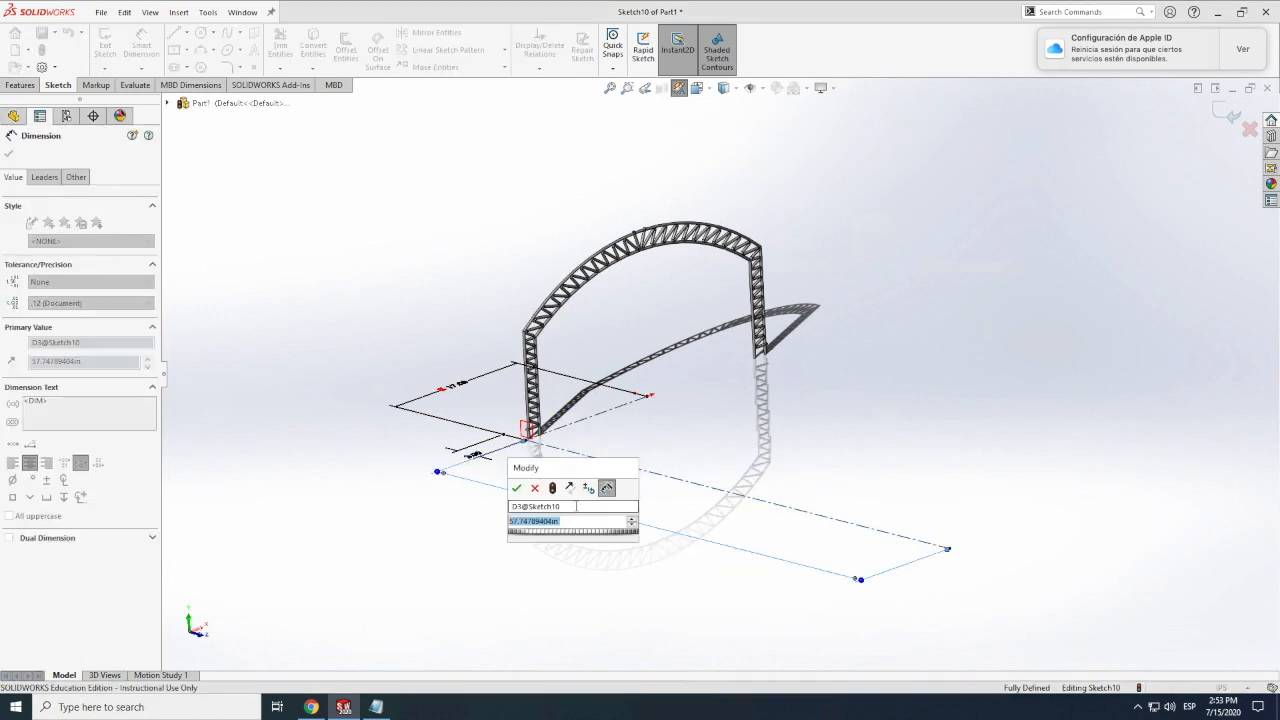
pyautogui.write('=han')
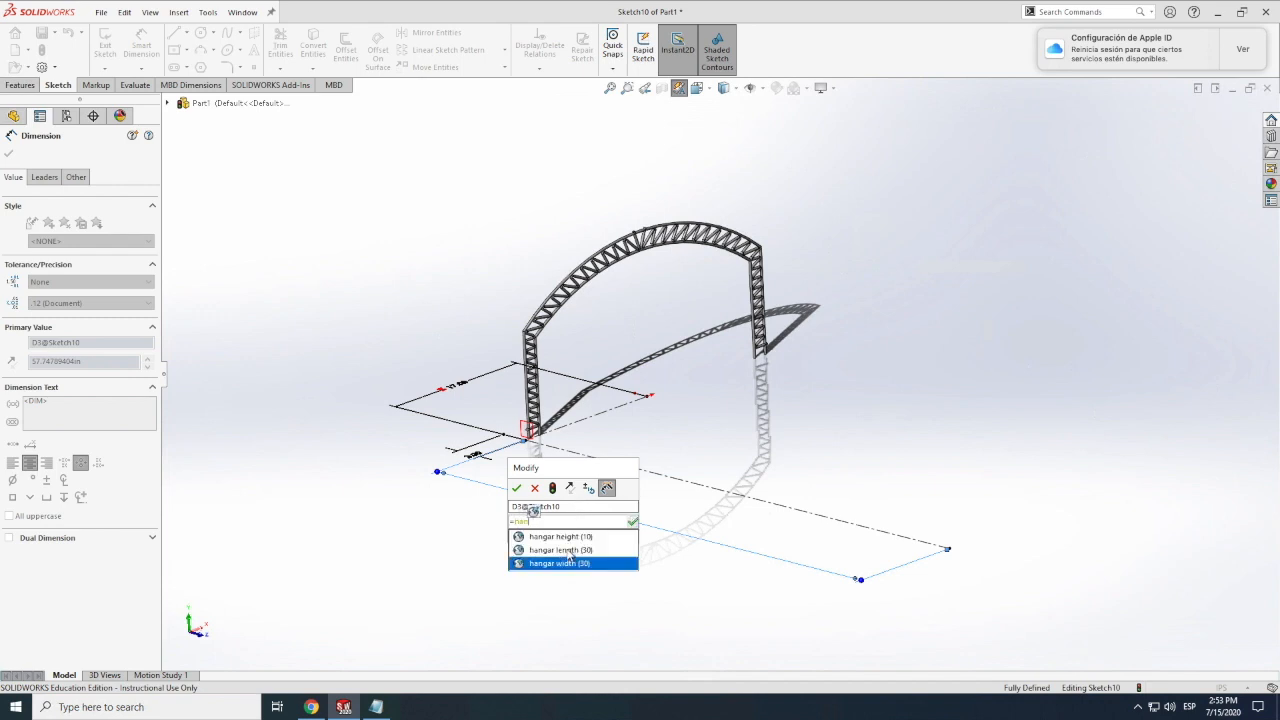
pyautogui.click(566, 550)
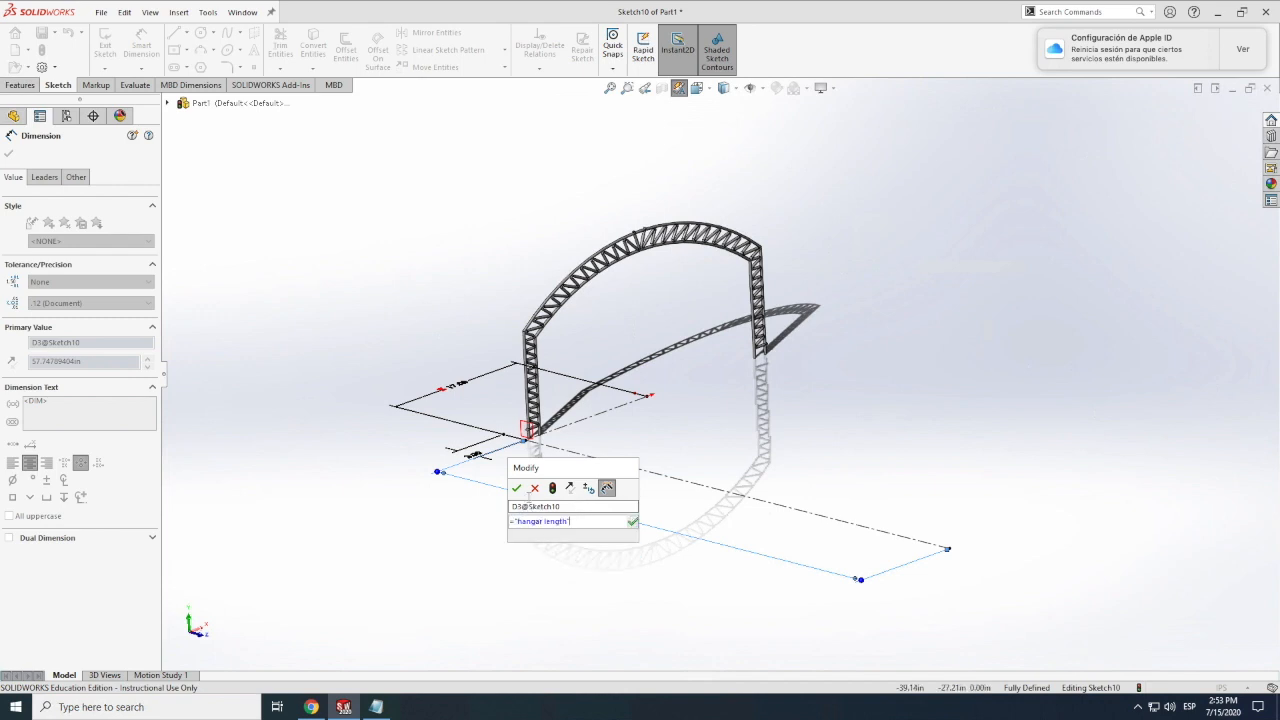
pyautogui.click(517, 488)
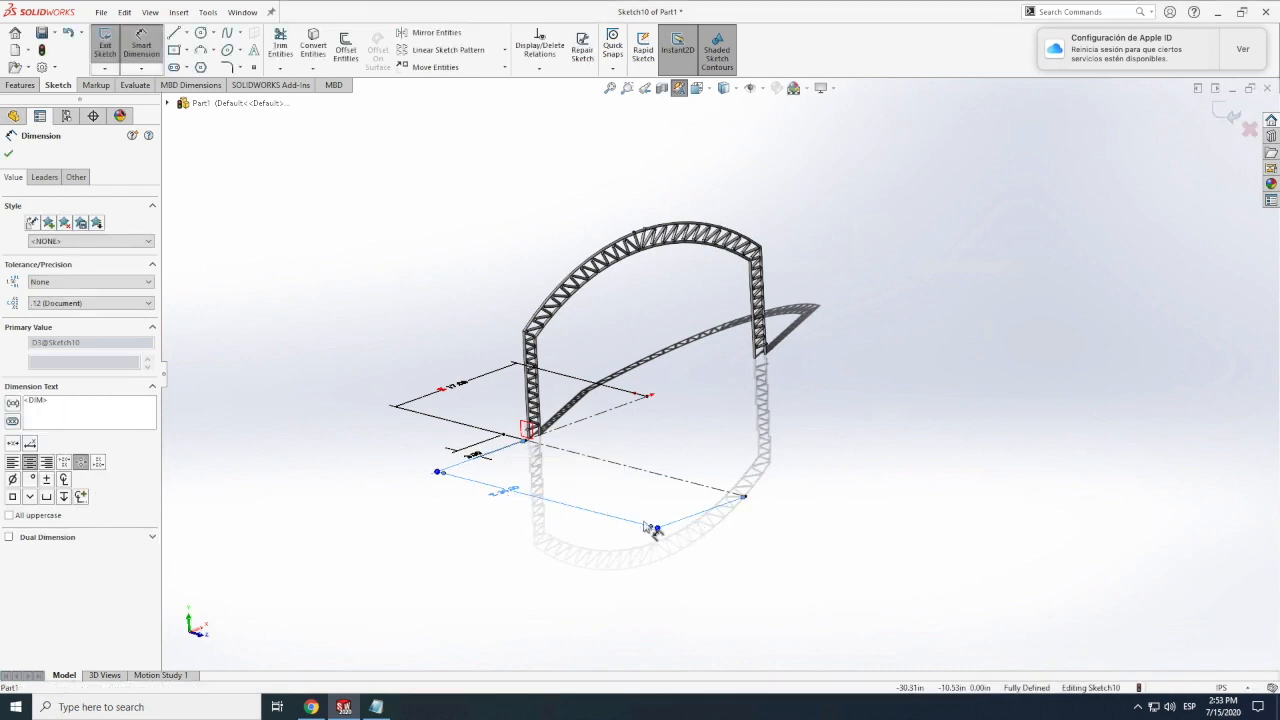
pyautogui.press('Escape')
pyautogui.press('Delete')
# Dimension the long vertical centerline with the equation "hangar length"*2.
pyautogui.click(146, 46)
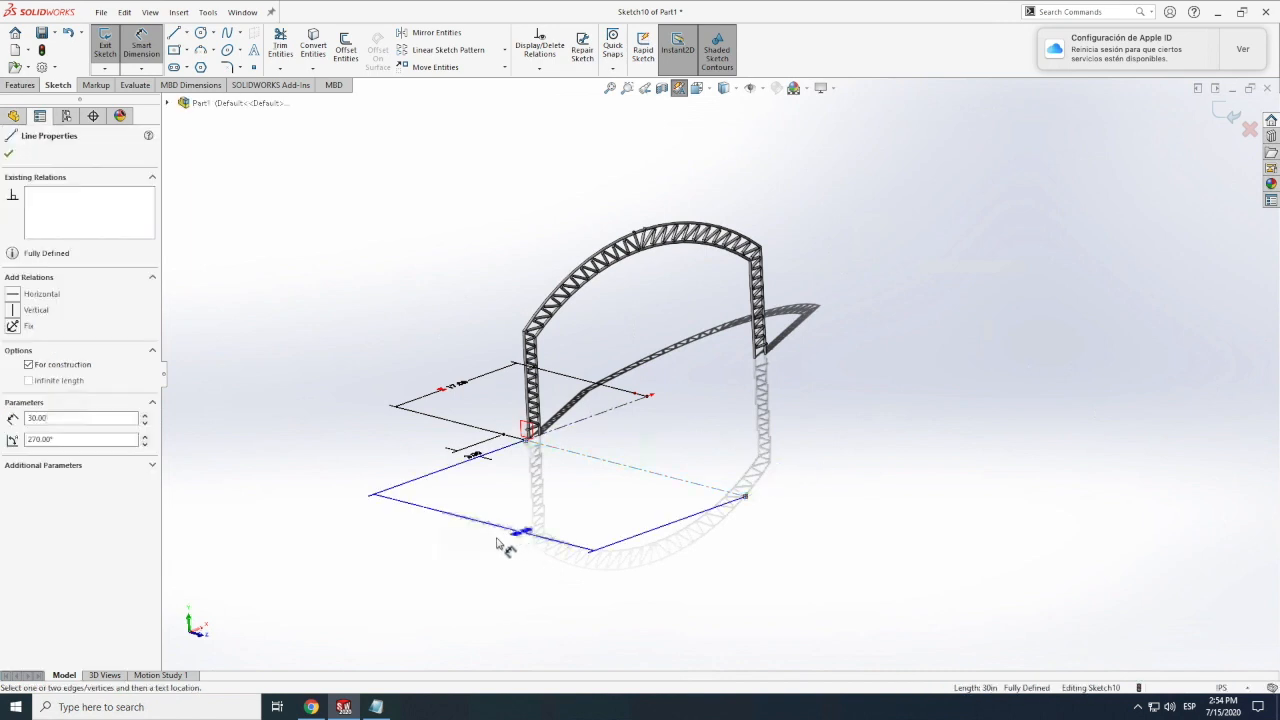
pyautogui.click(499, 538)
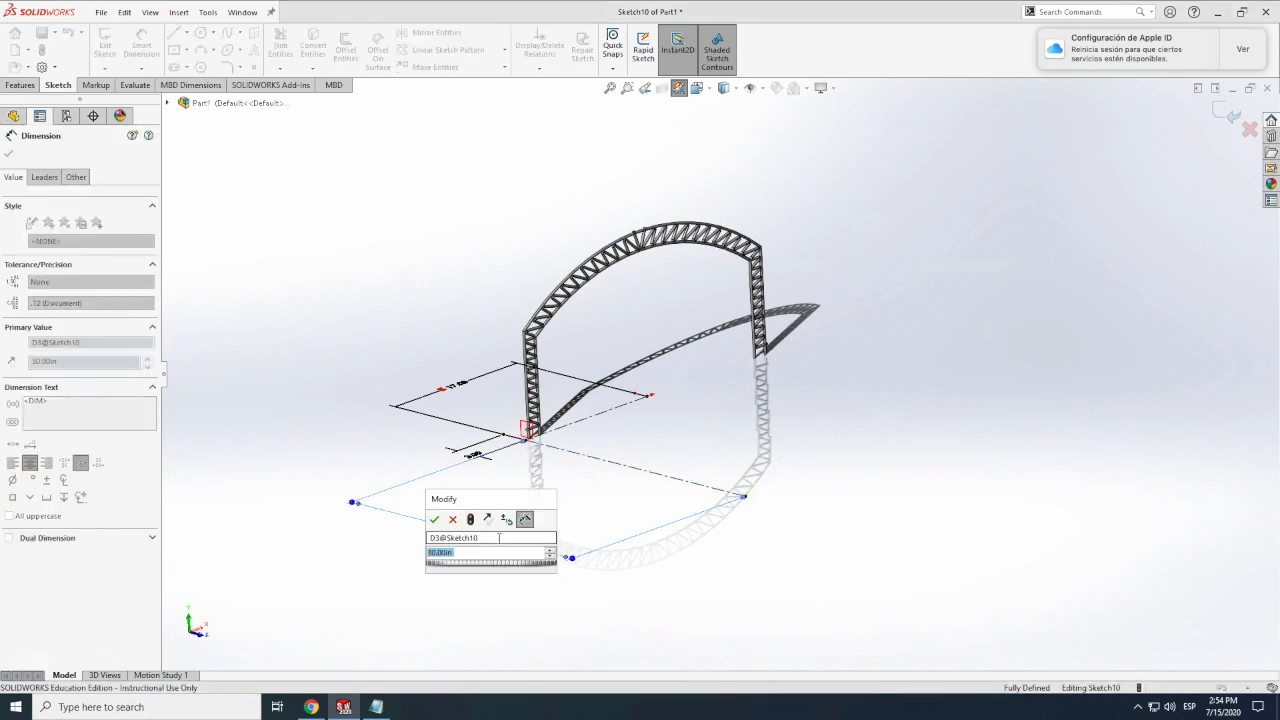
pyautogui.write('=hang')
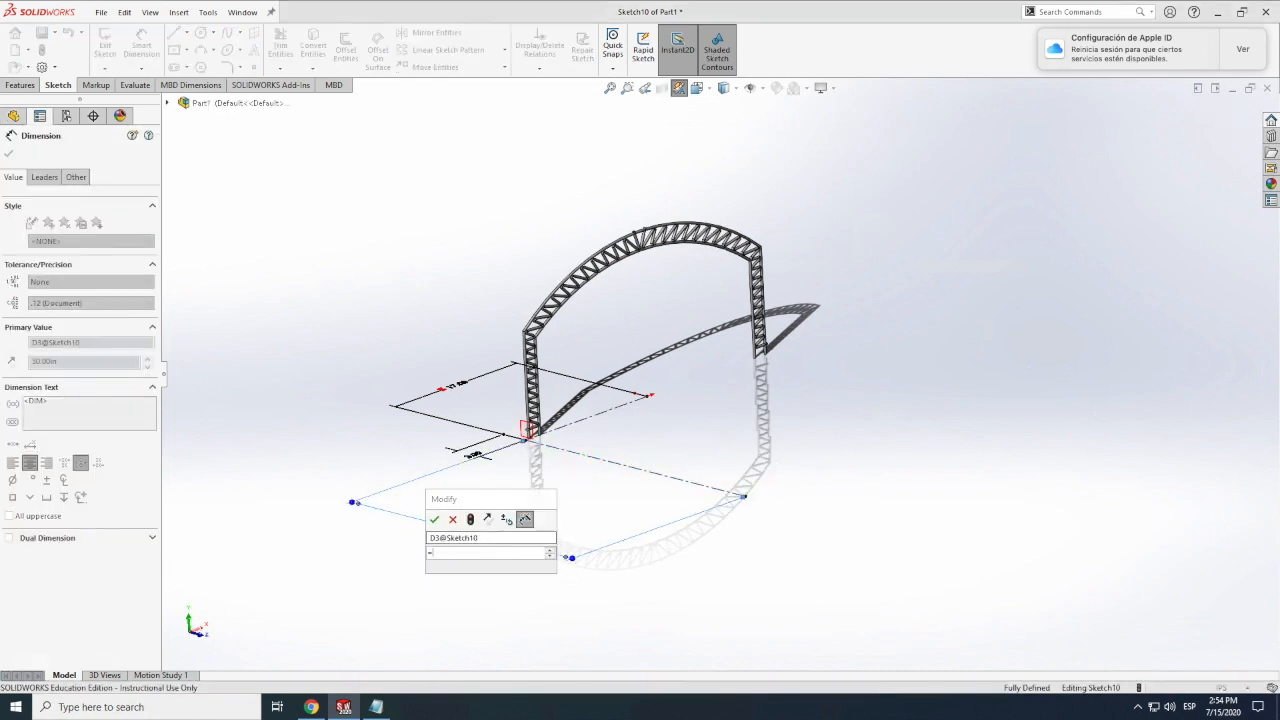
pyautogui.click(480, 581)
pyautogui.write('*2')
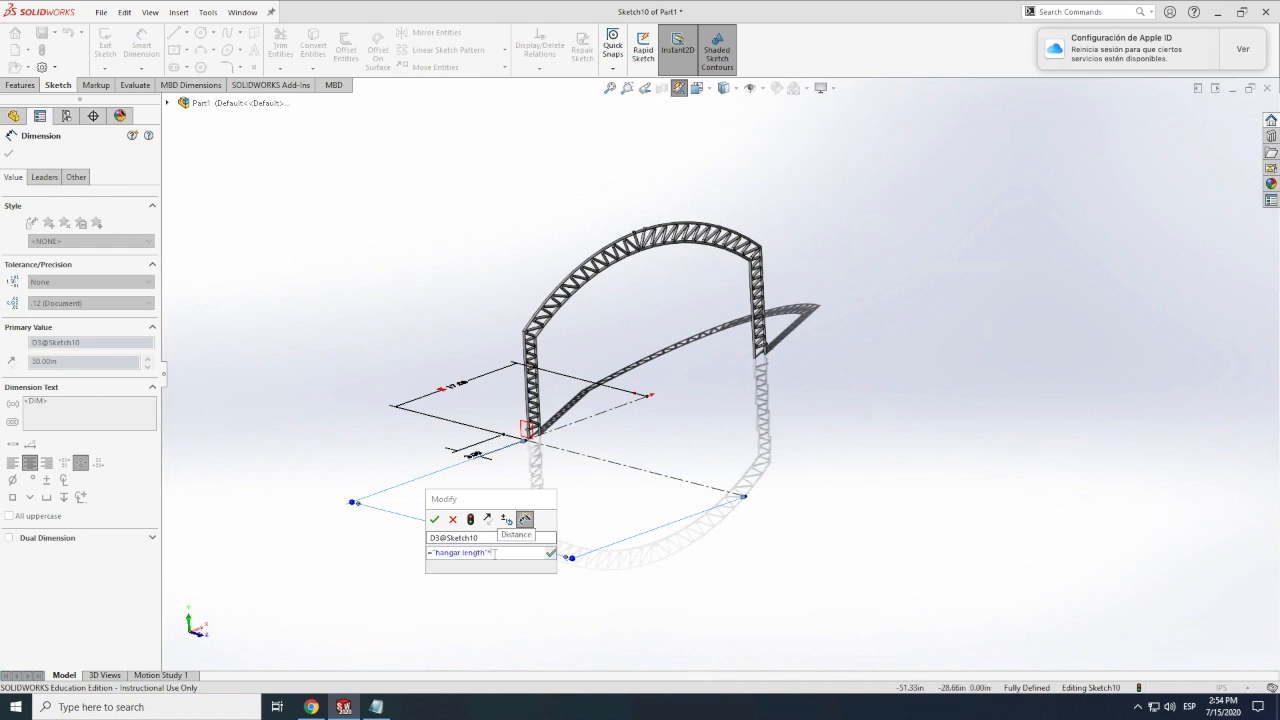
pyautogui.click(435, 520)
# Sketch a horizontal centerline about 14 in long from the far endpoint of the long centerline, toward the hangar's other side.
pyautogui.click(187, 34)
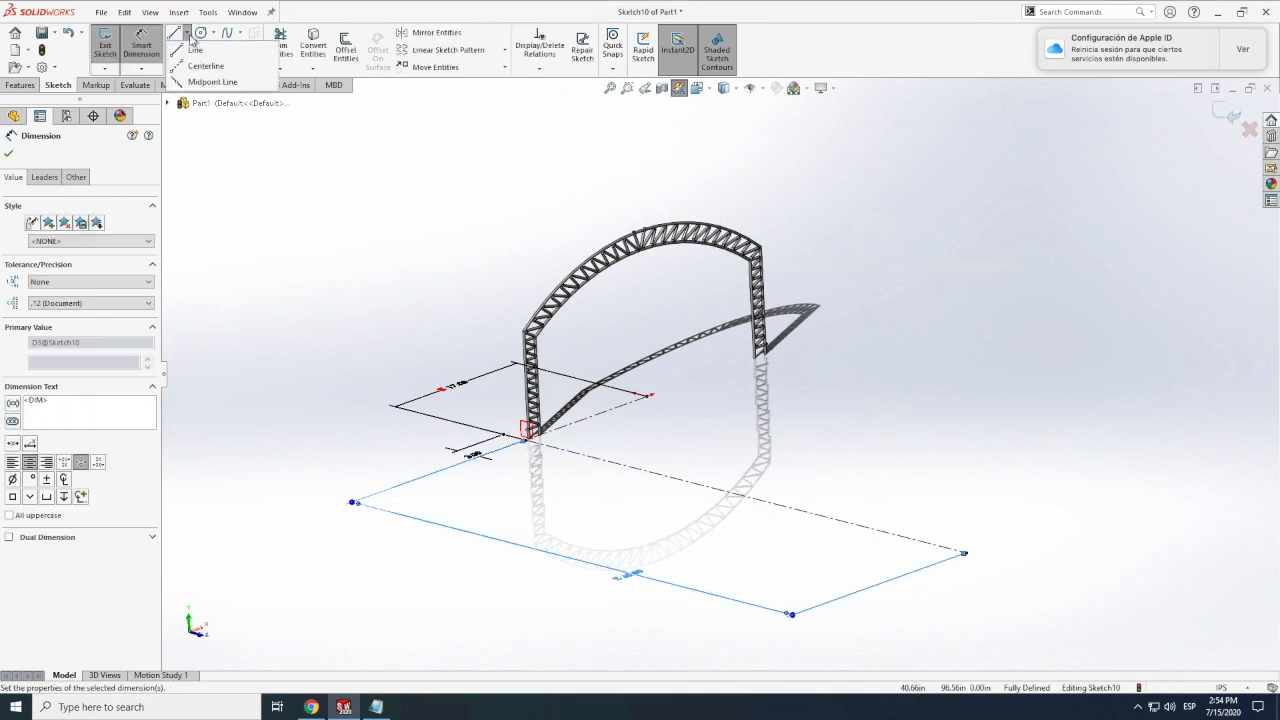
pyautogui.click(214, 66)
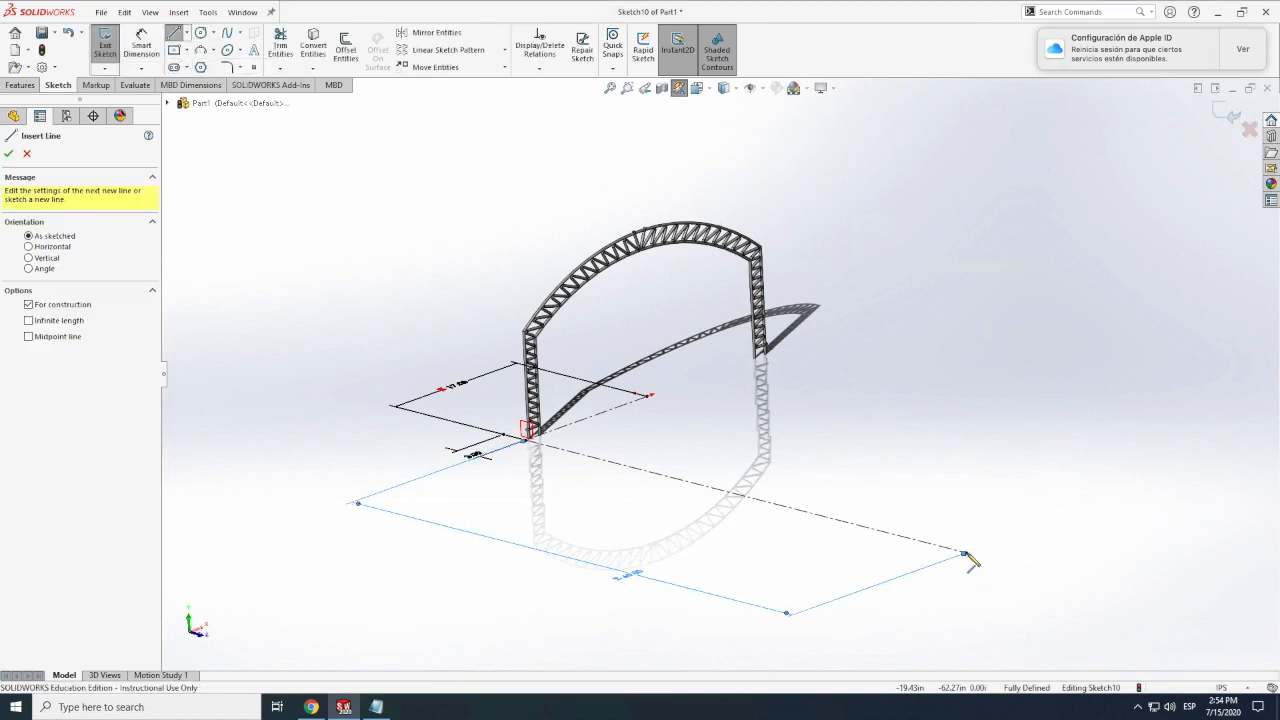
pyautogui.click(965, 553)
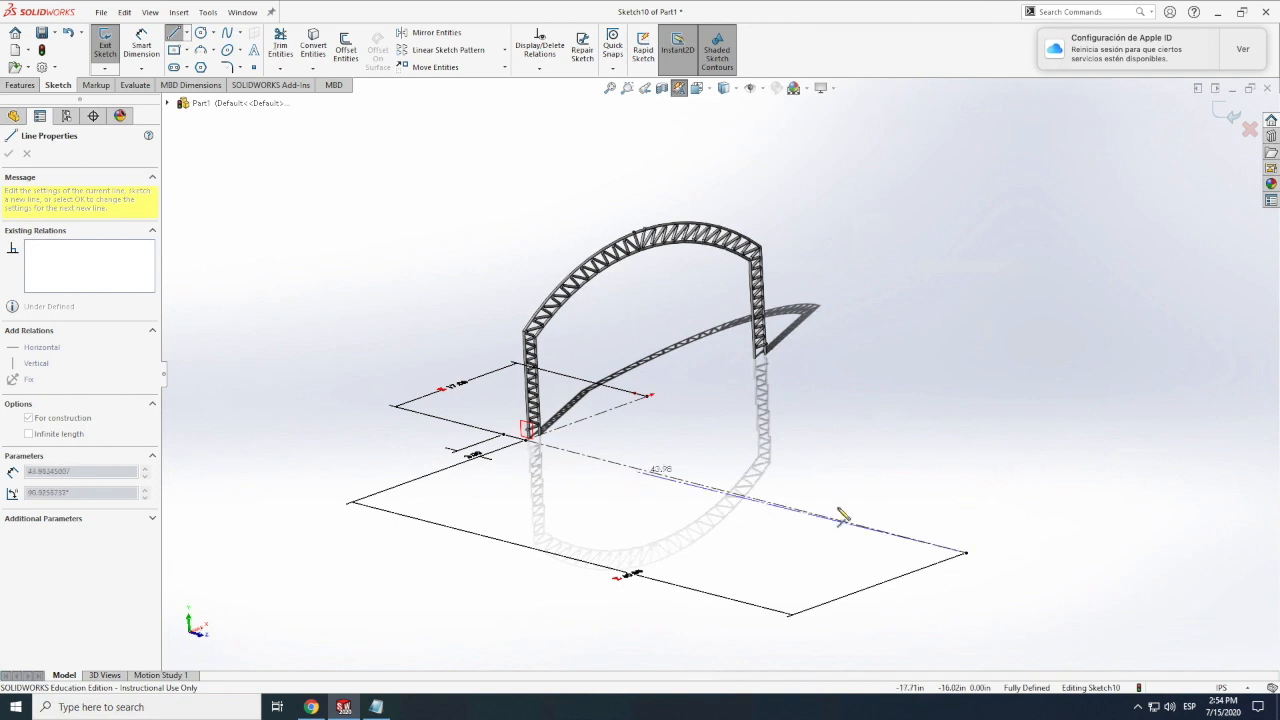
pyautogui.scroll(-3, 1000, 505)
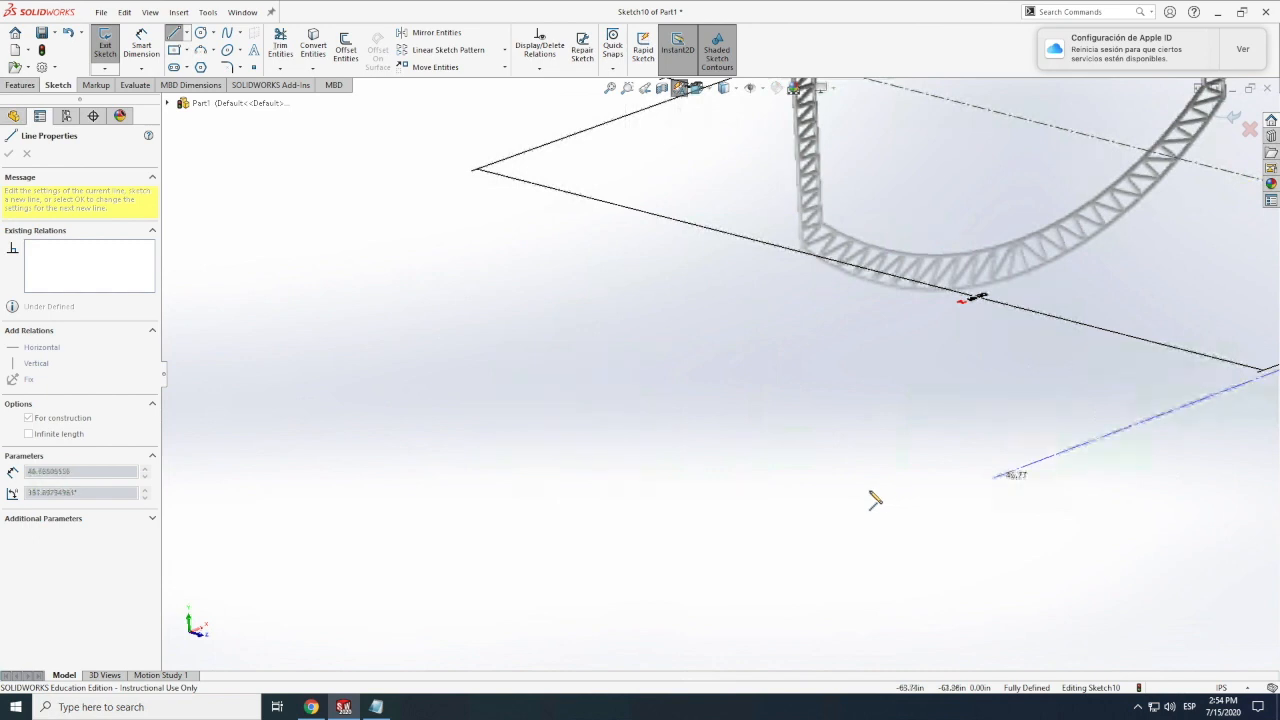
pyautogui.scroll(5, 874, 500)
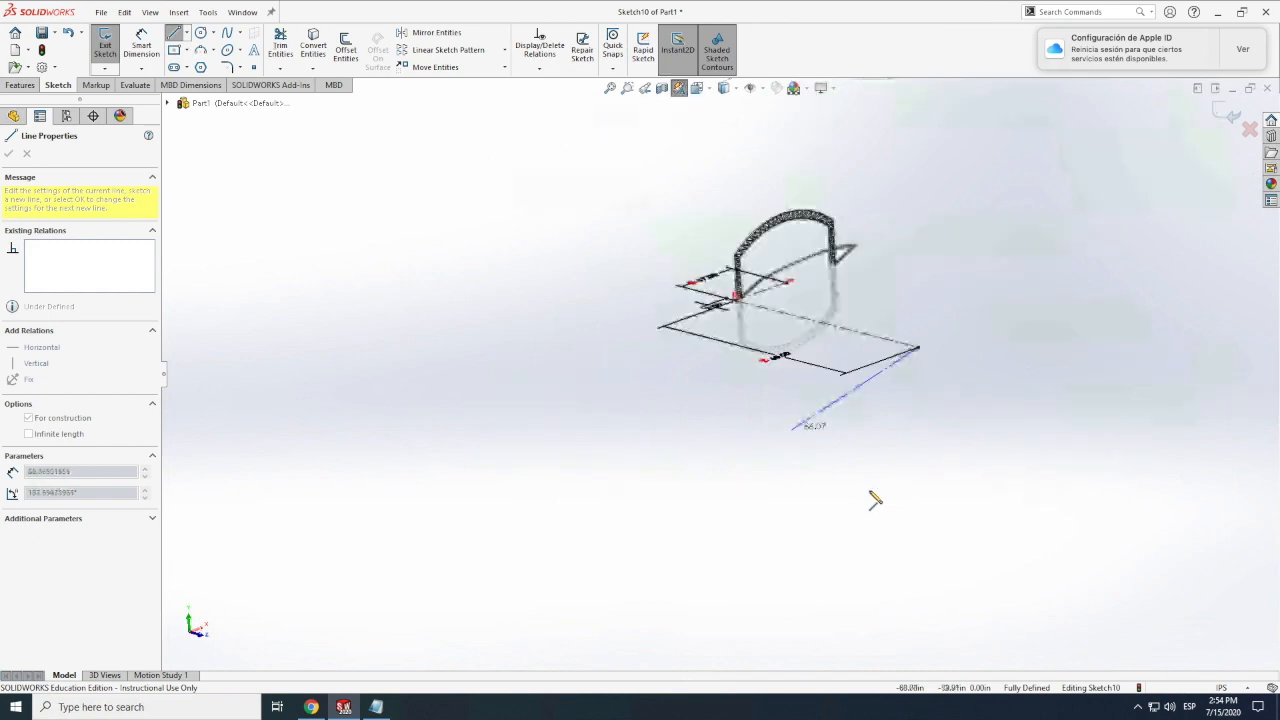
pyautogui.click(959, 332)
pyautogui.press('Escape')
# Dimension the new horizontal centerline with the equation "hangar width"+4.
pyautogui.click(141, 45)
pyautogui.click(938, 346)
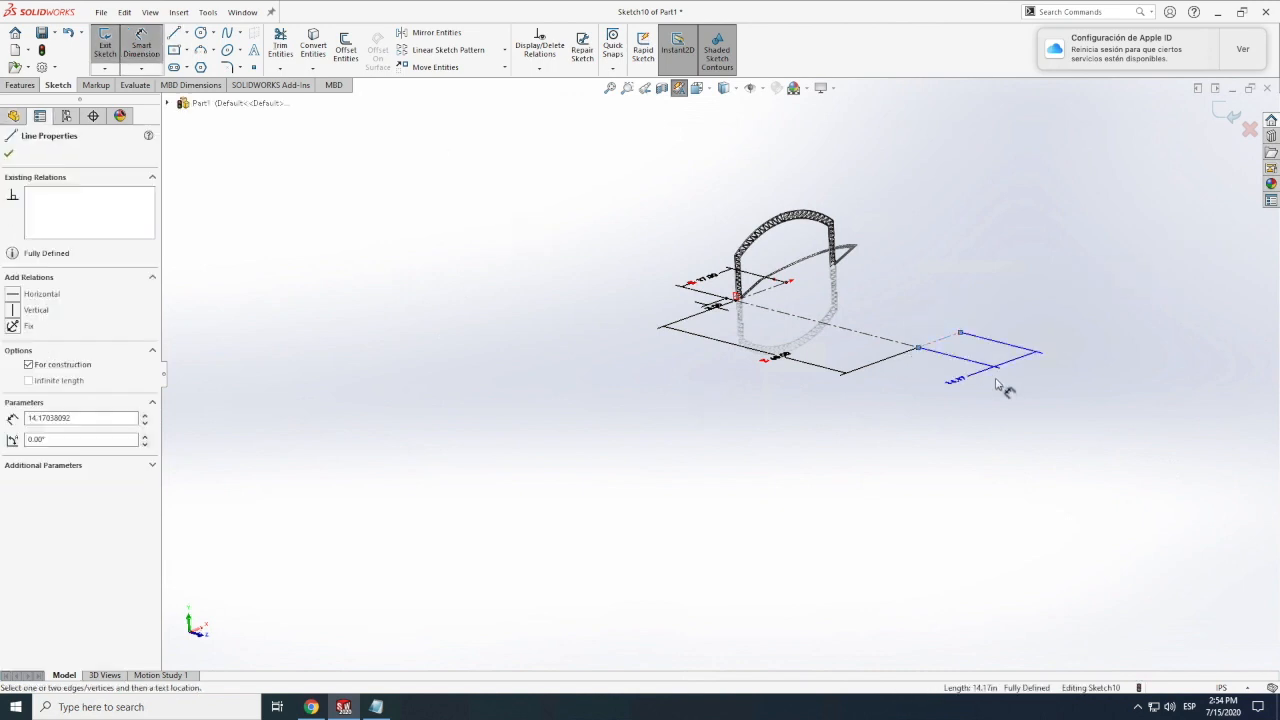
pyautogui.click(1003, 389)
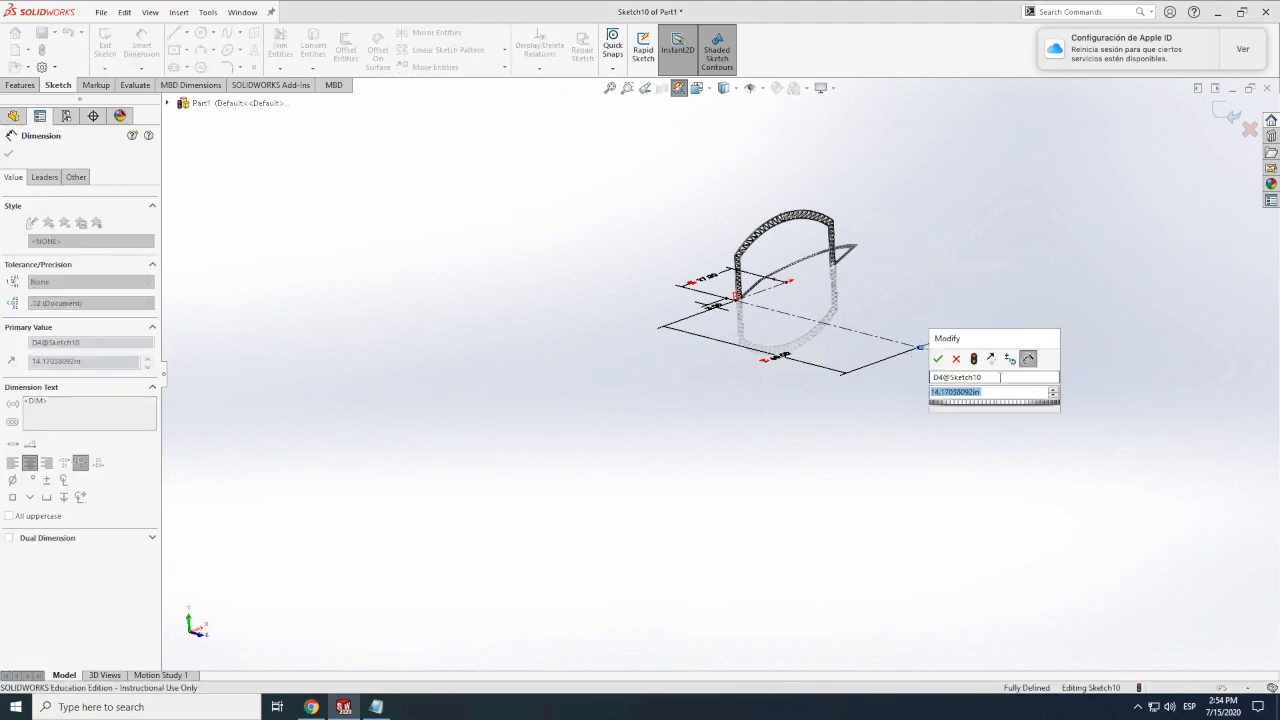
pyautogui.write('4+hang')
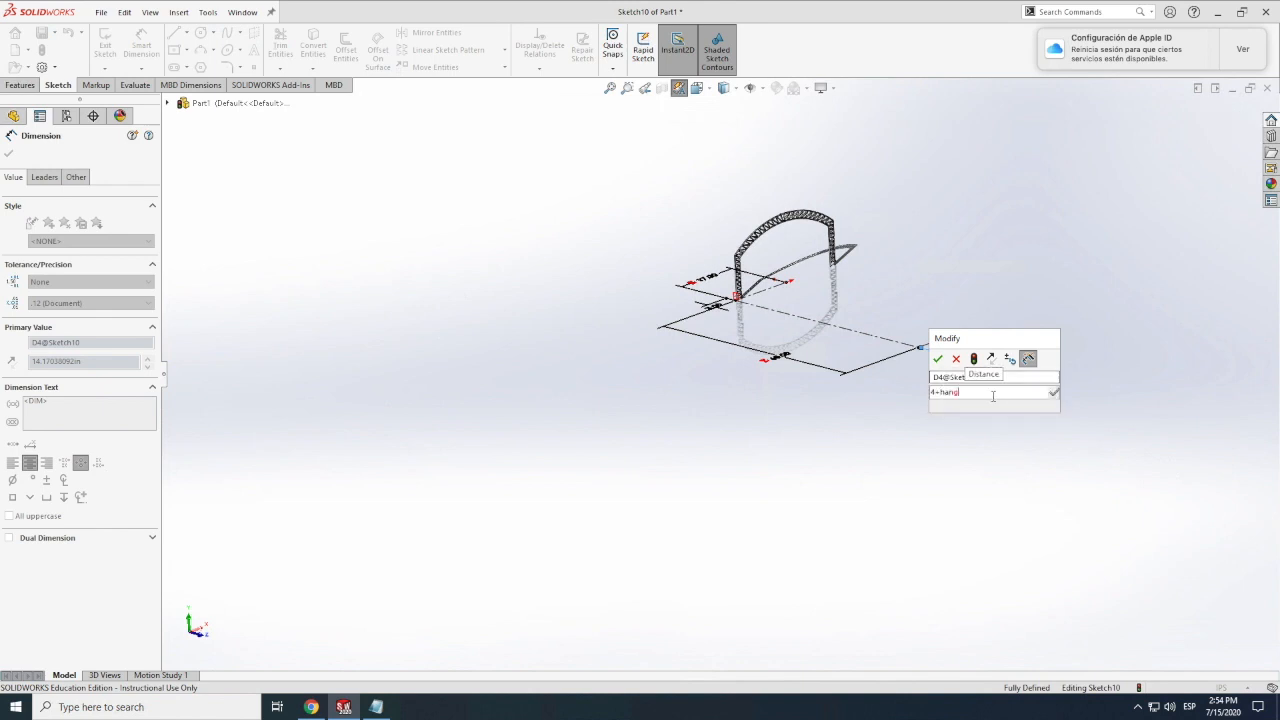
pyautogui.press('BackSpace')
pyautogui.press('BackSpace')
pyautogui.press('BackSpace')
pyautogui.press('BackSpace')
pyautogui.press('BackSpace')
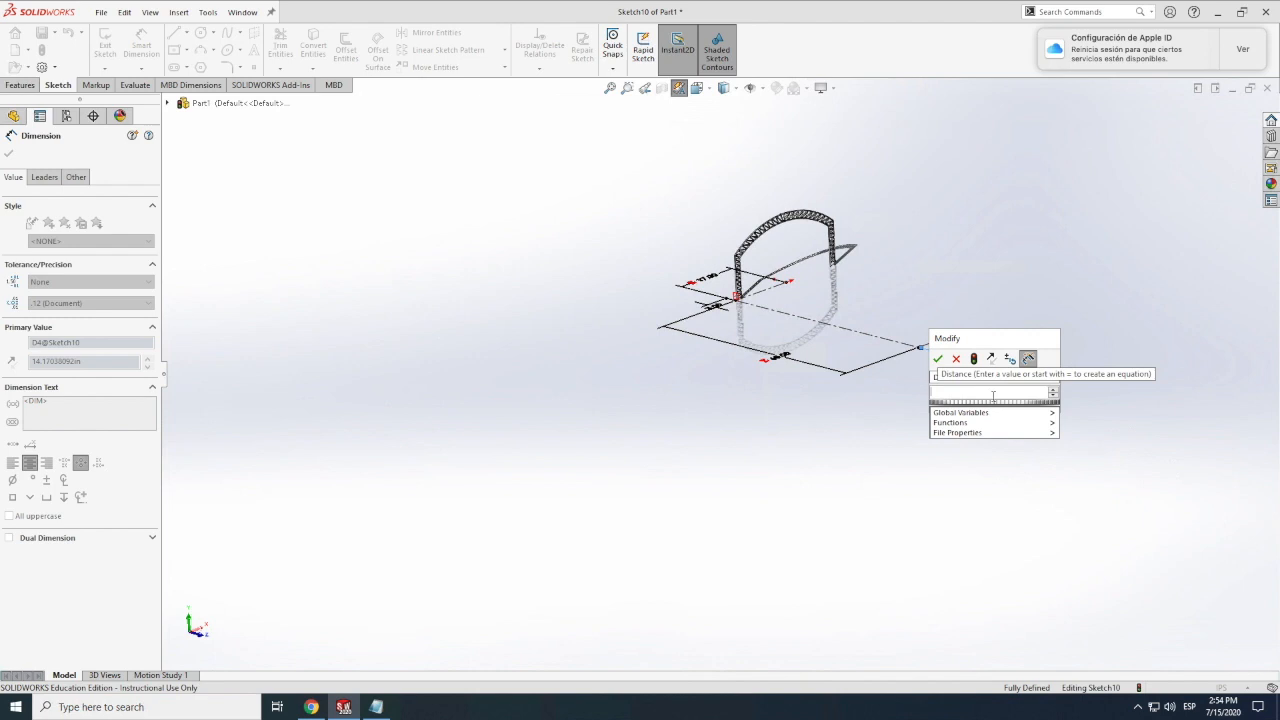
pyautogui.write('=ha')
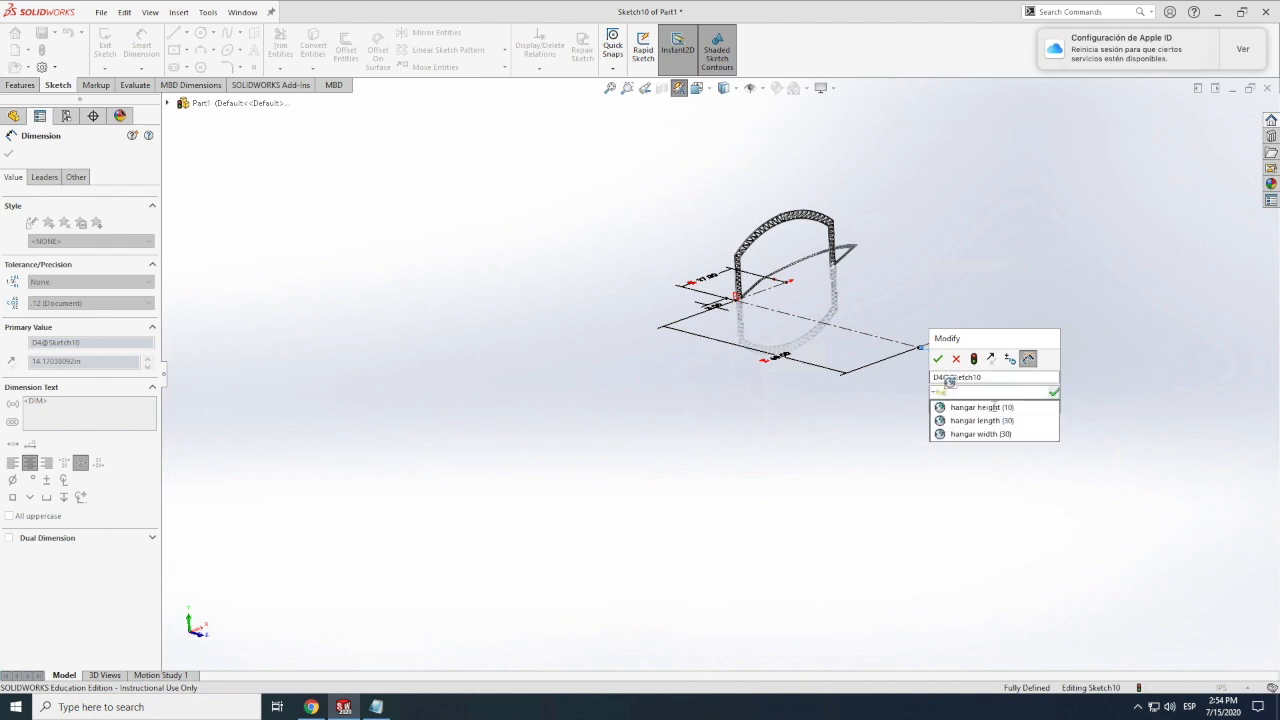
pyautogui.click(996, 434)
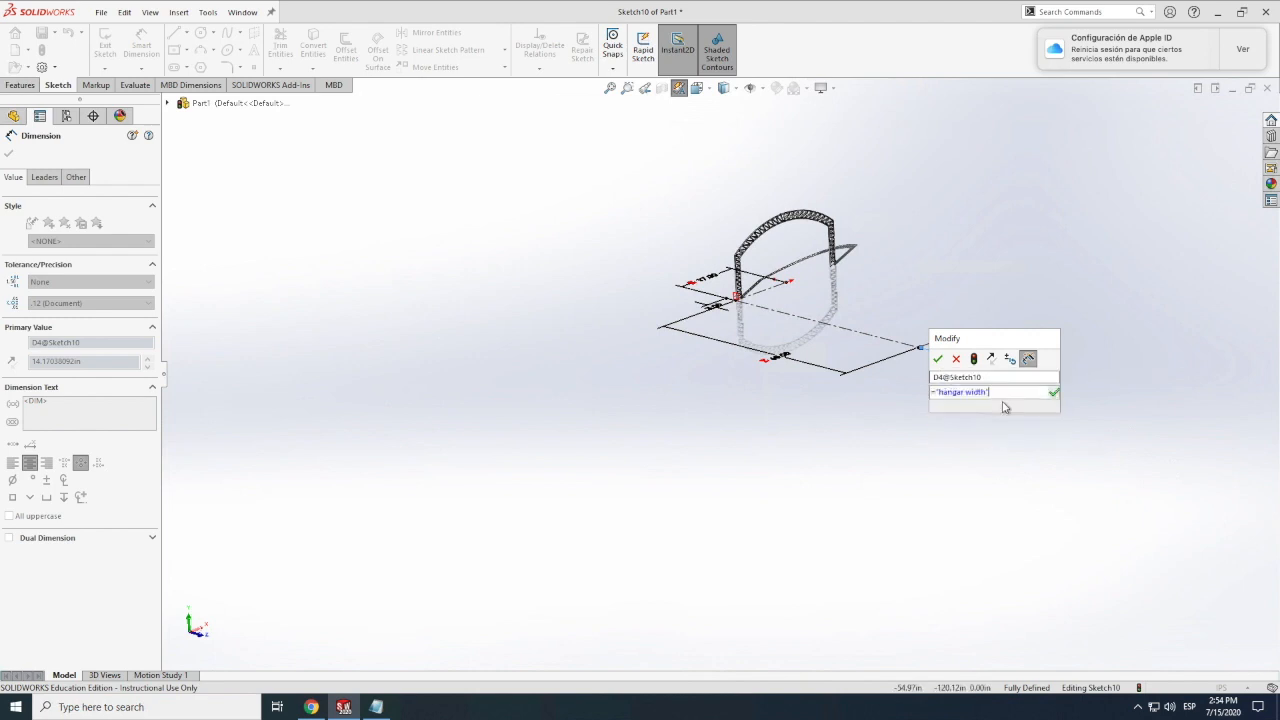
pyautogui.write('+4')
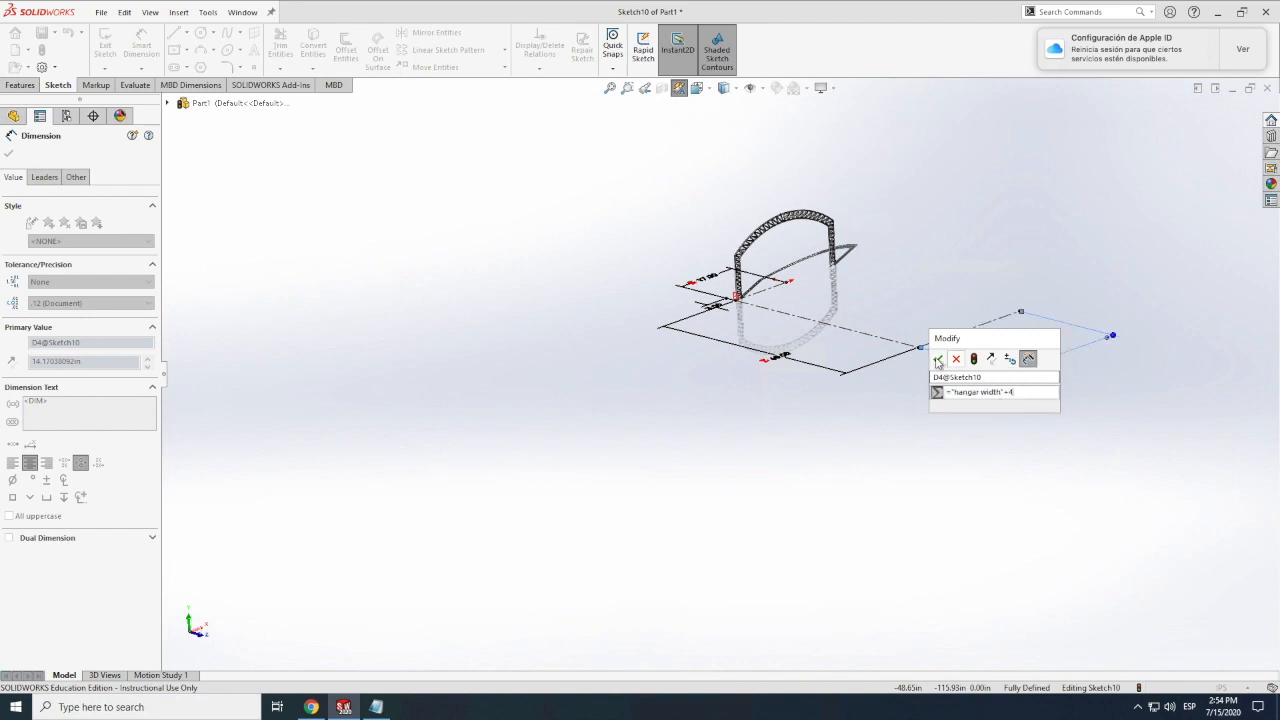
pyautogui.click(940, 358)
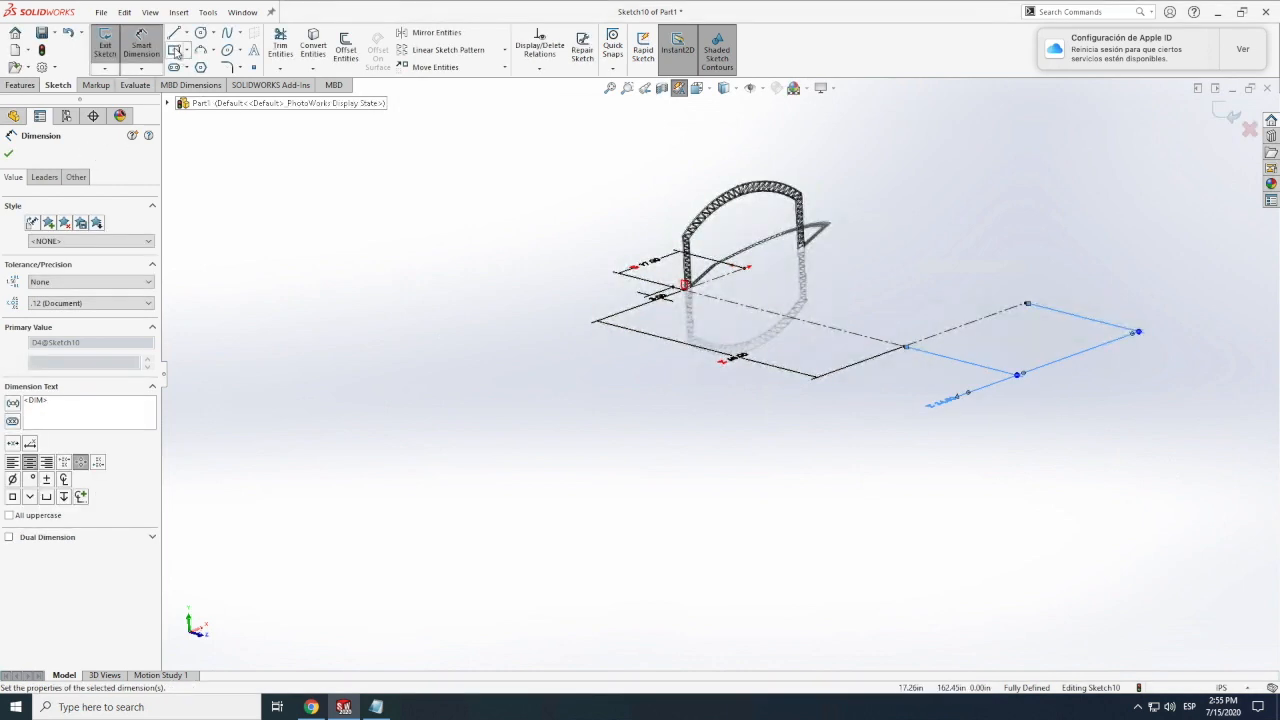
# Sketch a corner rectangle from the free end of the 3 in centerline to the free end of the hangar-width centerline.
pyautogui.click(176, 50)
pyautogui.click(188, 52)
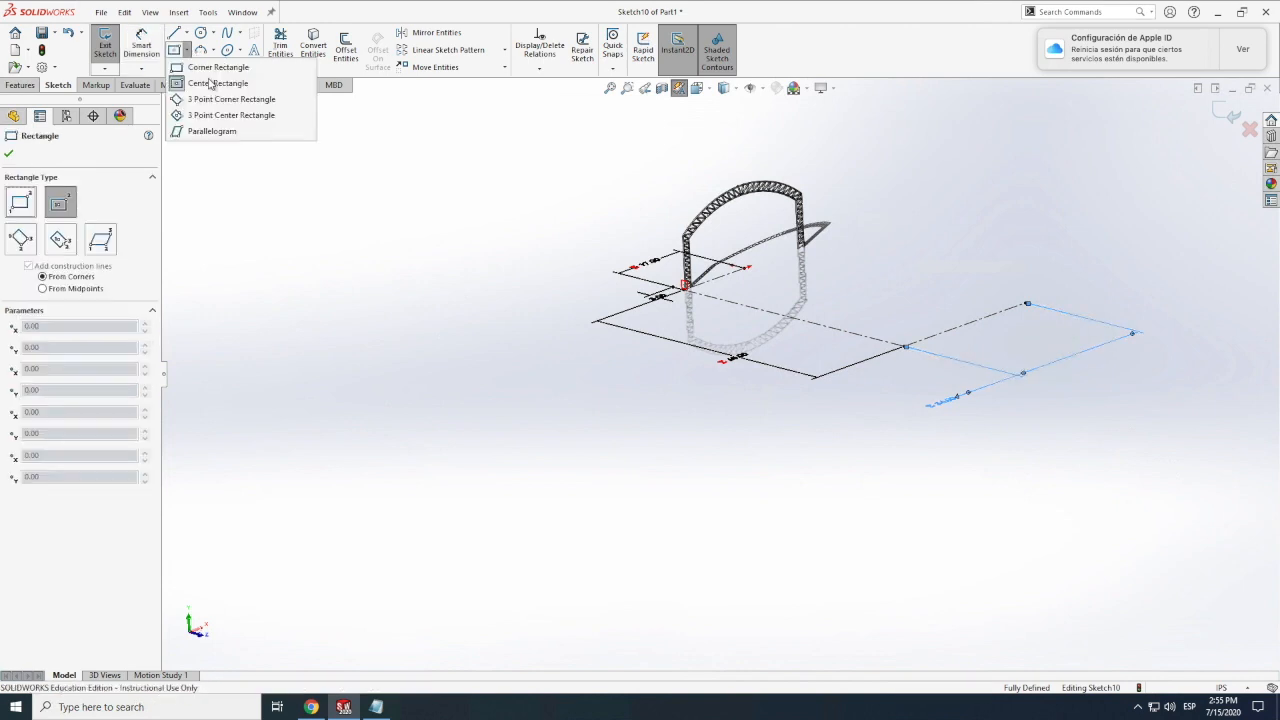
pyautogui.click(215, 67)
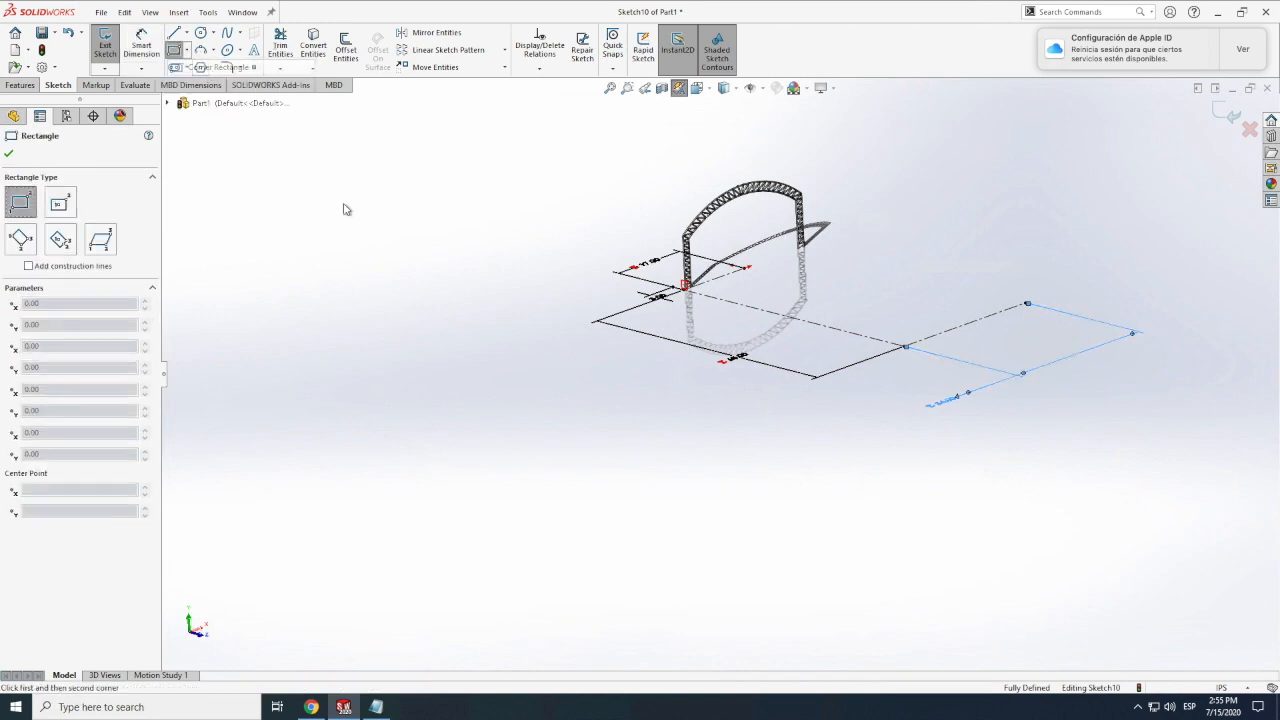
pyautogui.click(684, 288)
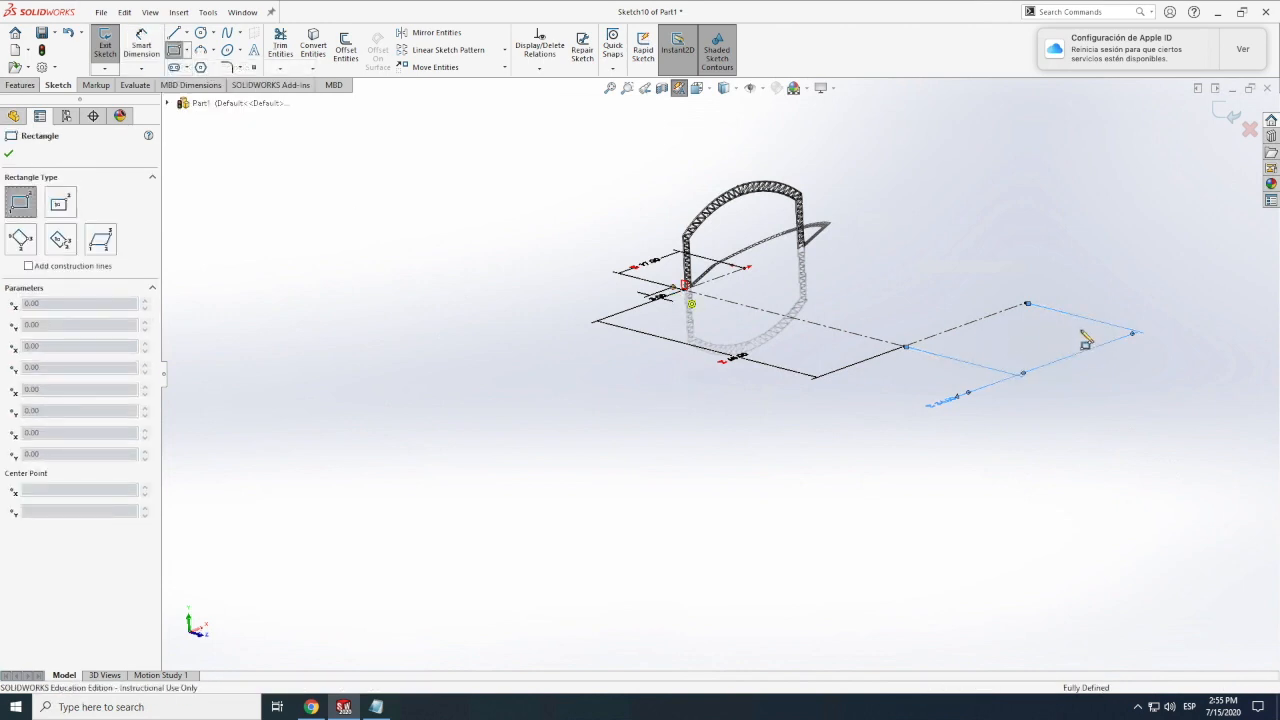
pyautogui.click(1025, 303)
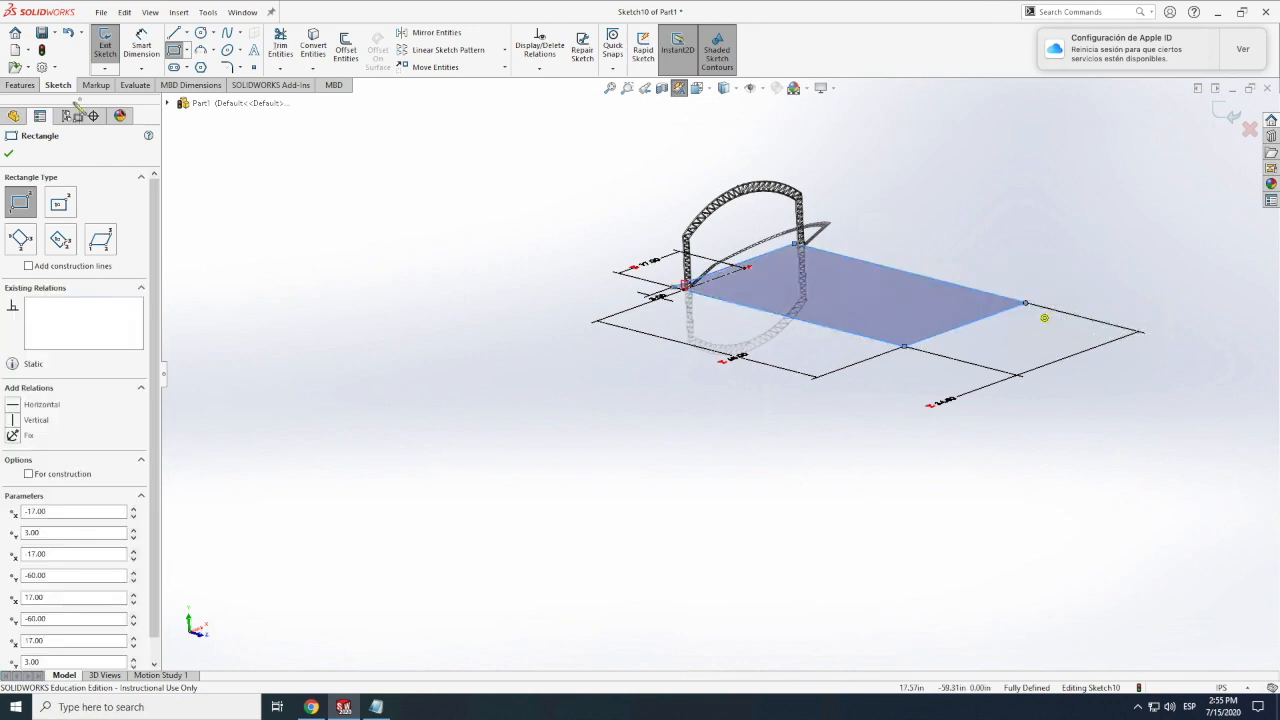
# Extrude the rectangle downward 0.50 in as a blind boss to form the hangar floor.
pyautogui.click(12, 86)
pyautogui.click(110, 45)
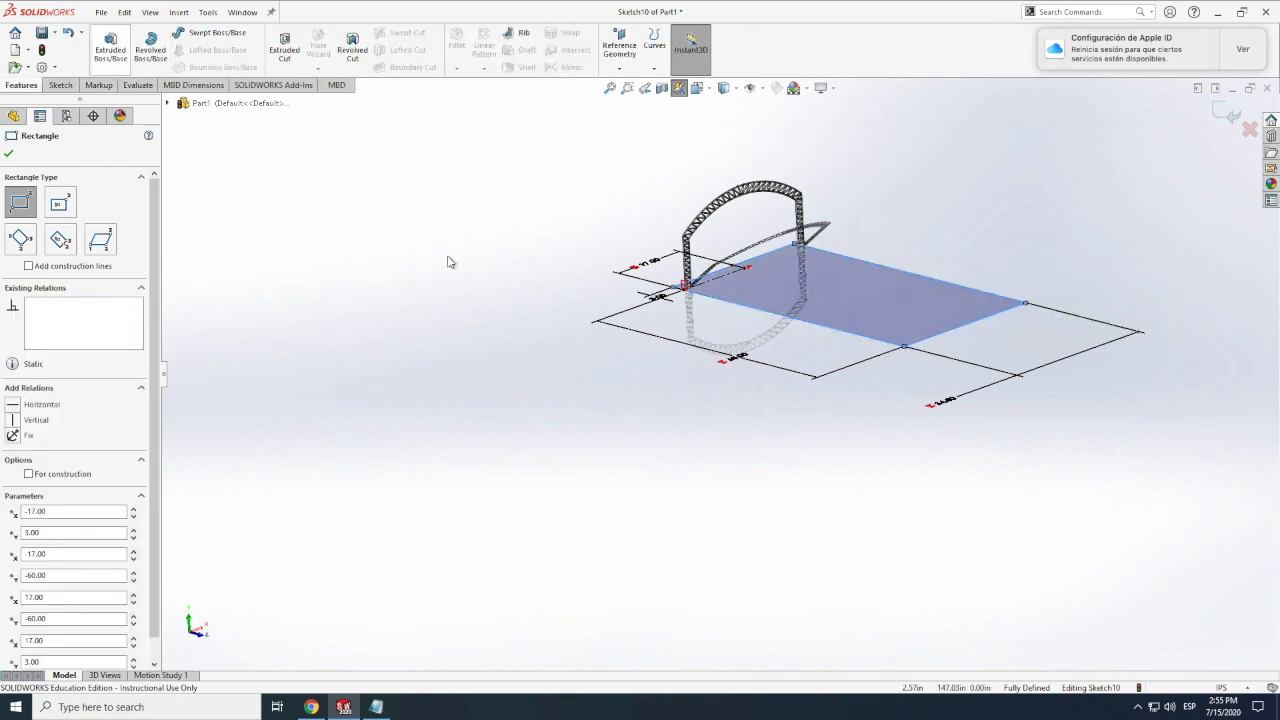
pyautogui.click(848, 285)
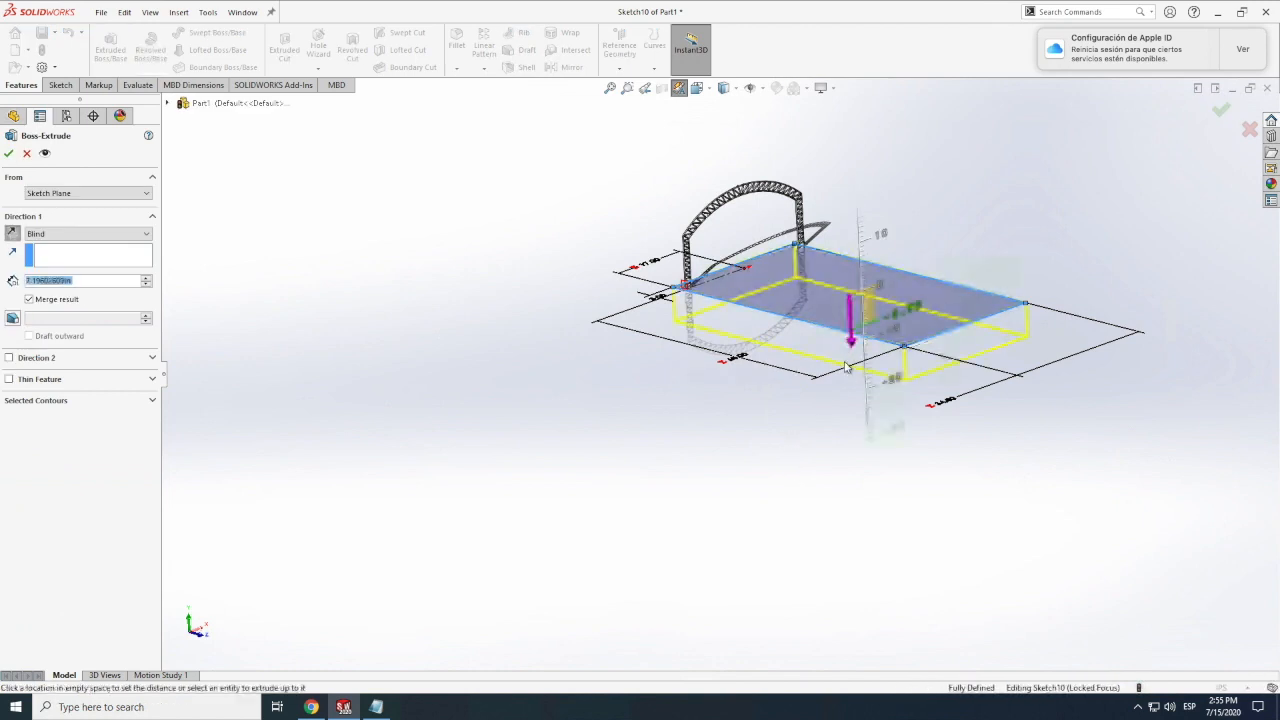
pyautogui.click(771, 351)
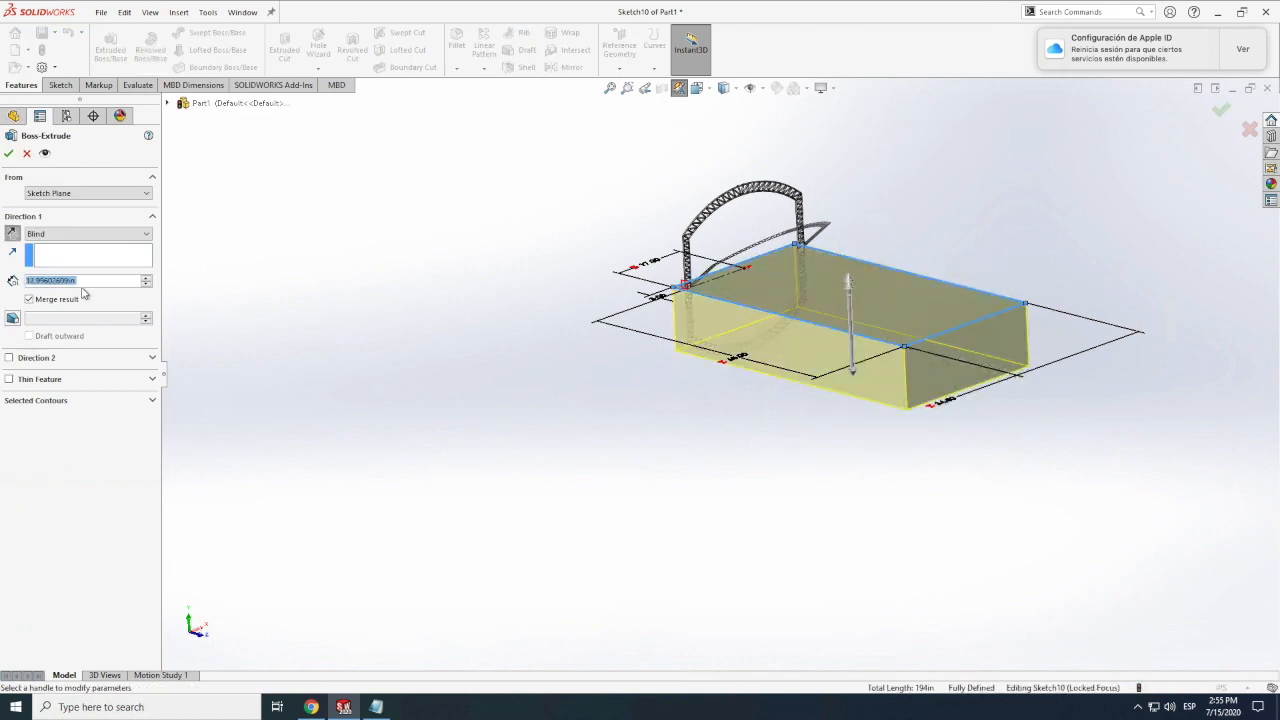
pyautogui.write('0.50')
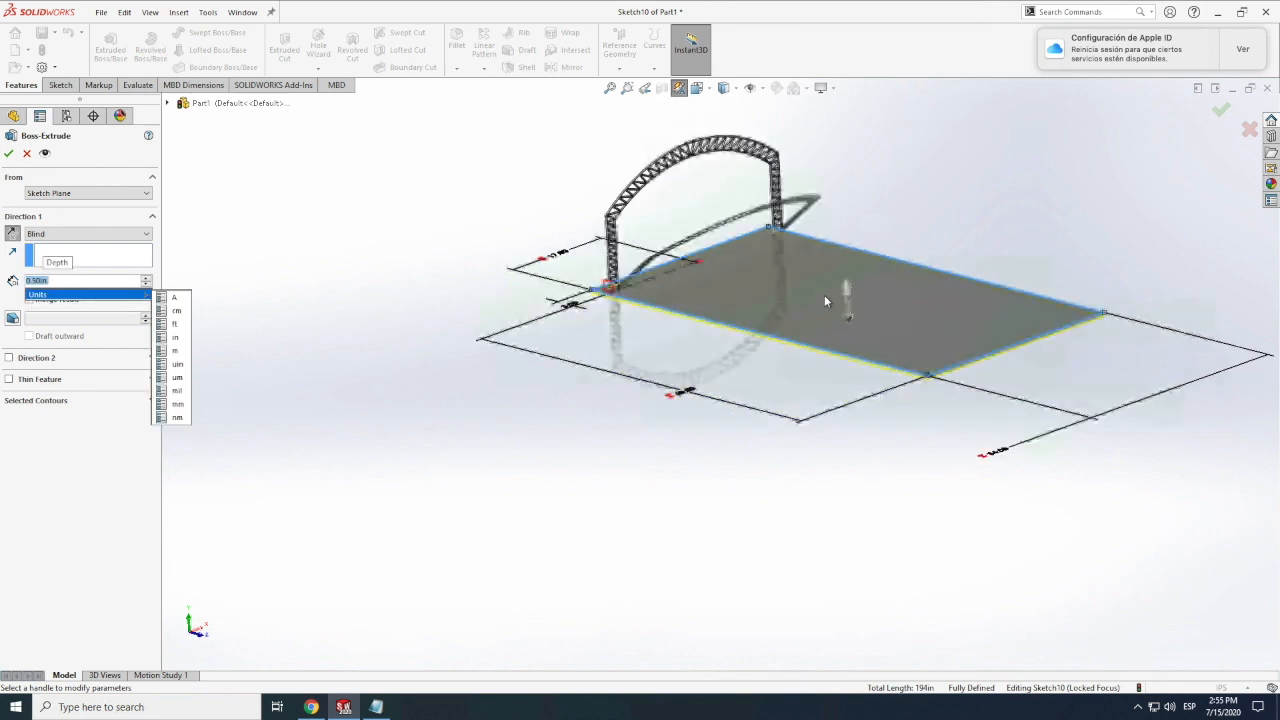
pyautogui.scroll(-5, 823, 294)
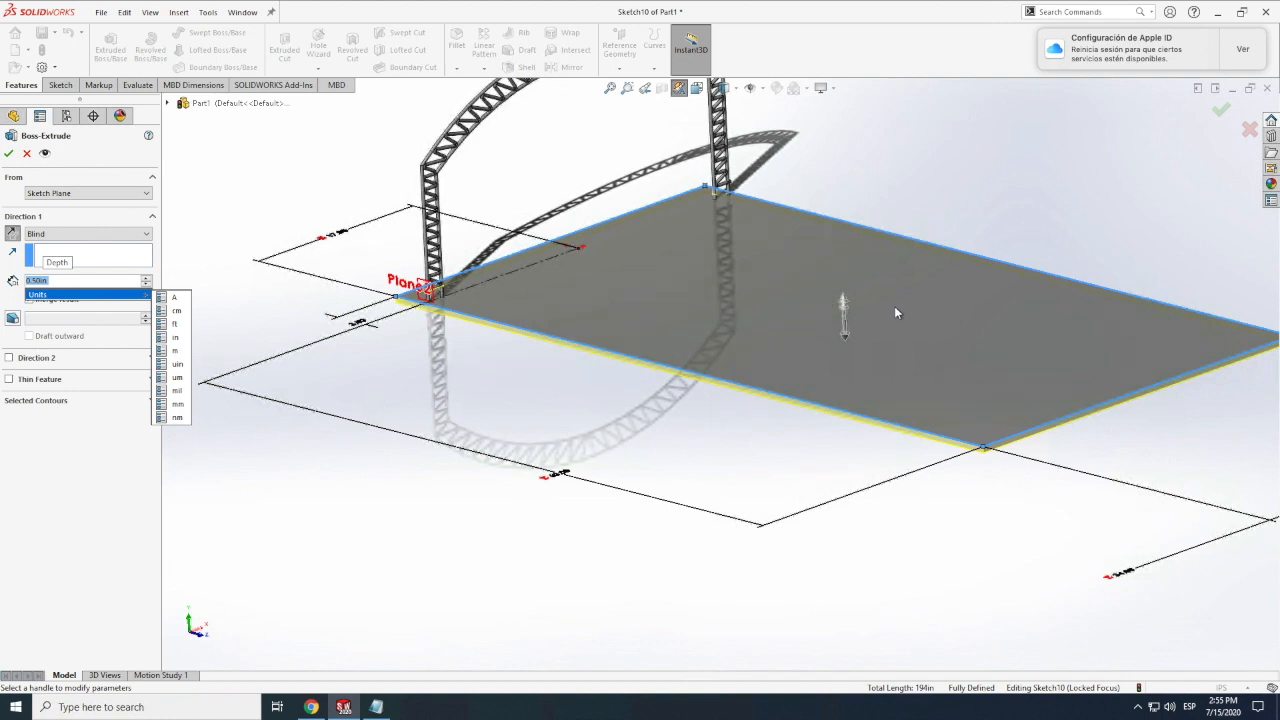
pyautogui.click(9, 154)
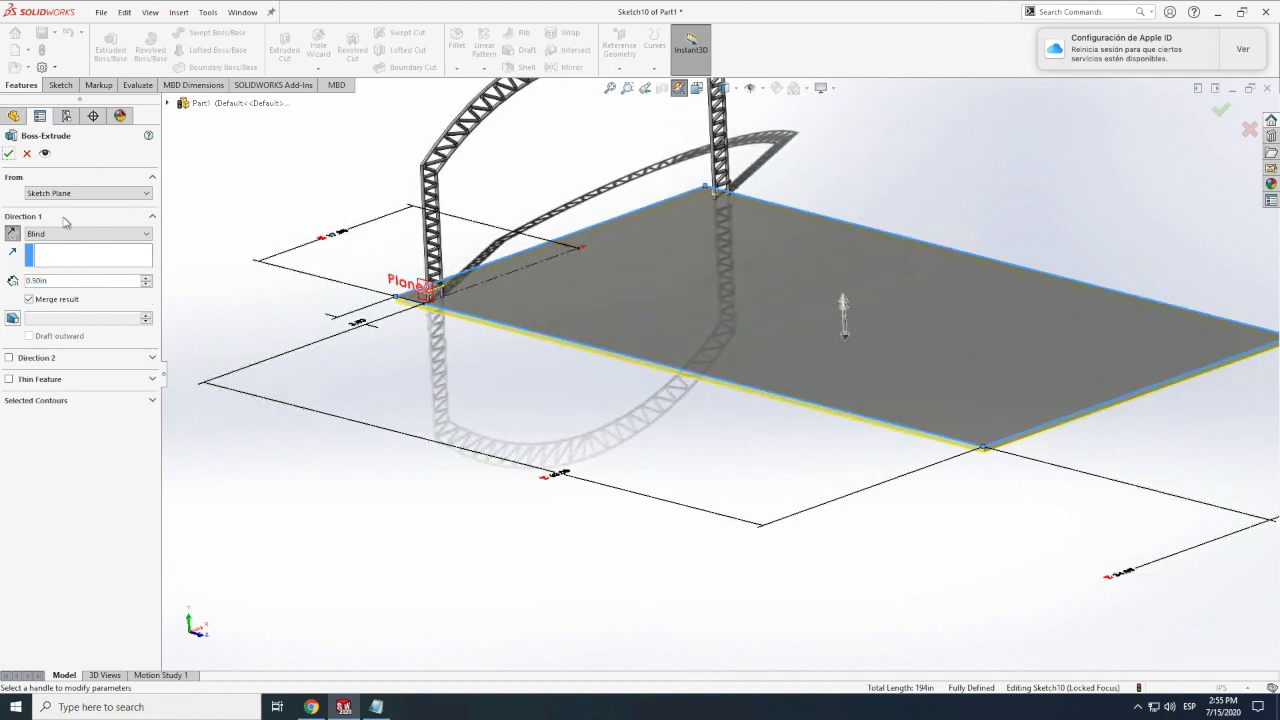
pyautogui.click(9, 154)
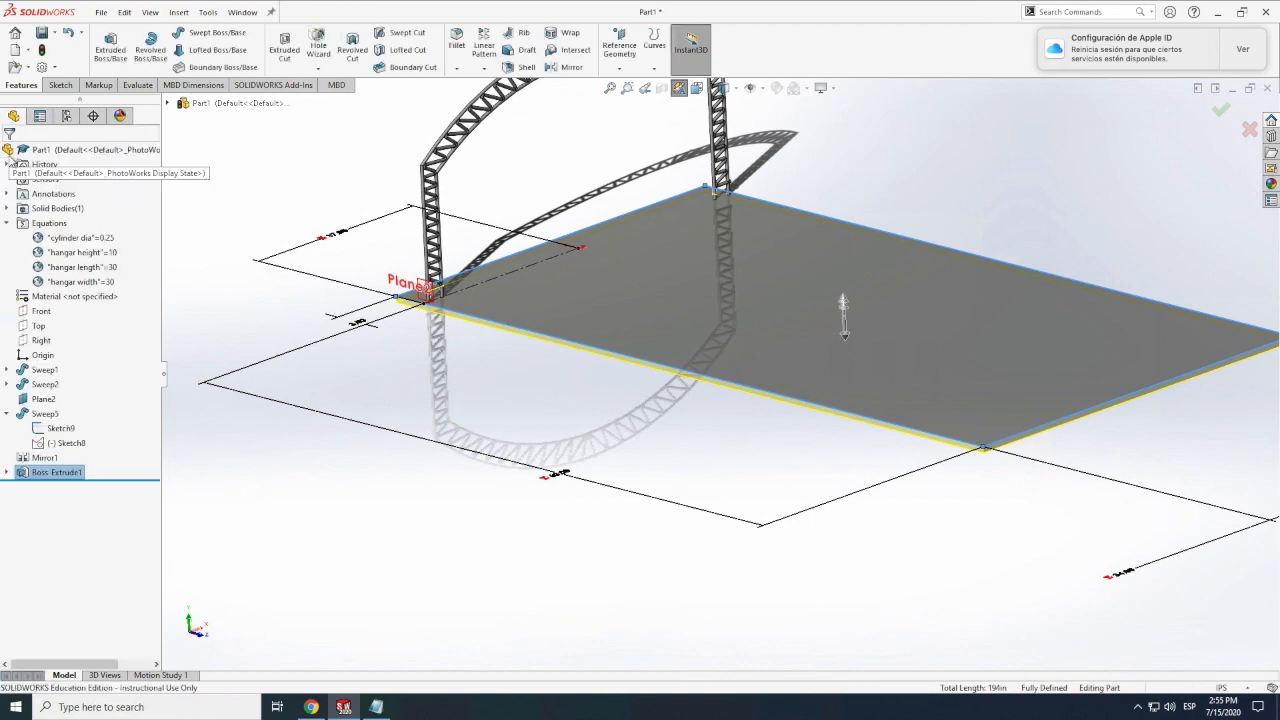
pyautogui.click(243, 322)
pyautogui.hotkey('ctrl', 'Up')
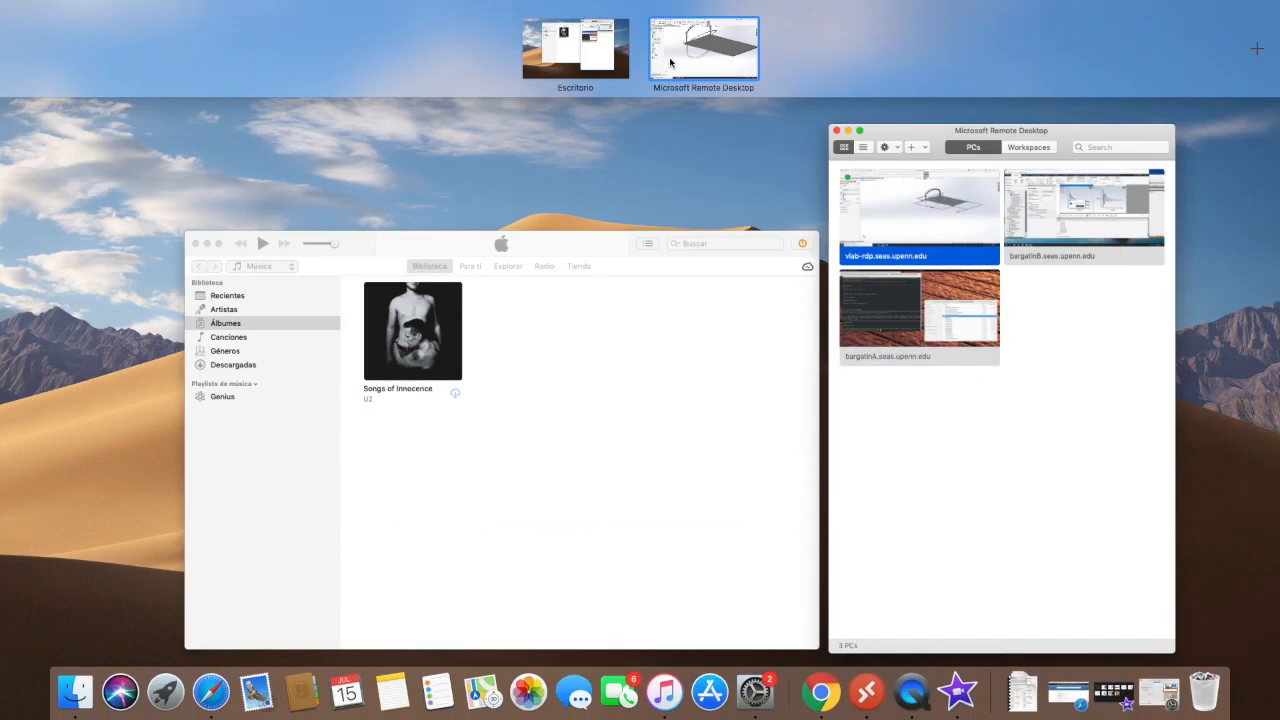
pyautogui.click(665, 62)
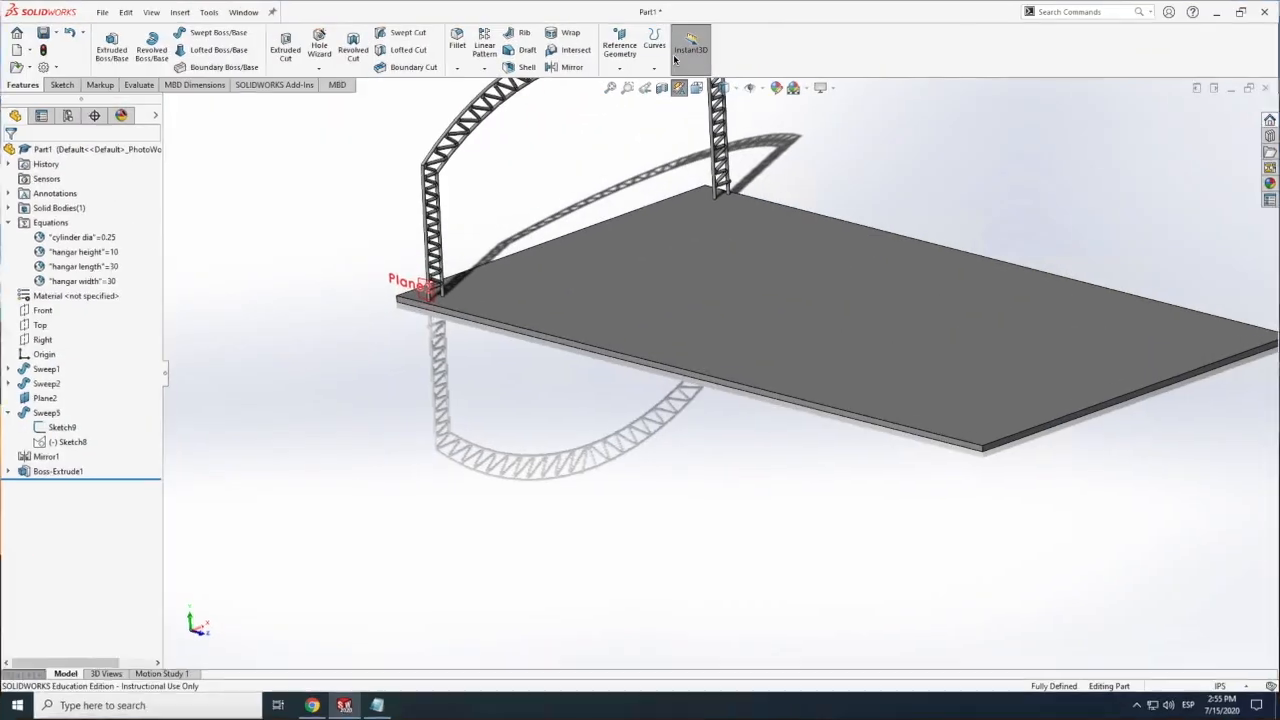
# On the floor slab's upper face, sketch a lengthwise centerline between the midpoints of the two short edges, and exit the sketch.
pyautogui.click(66, 85)
pyautogui.click(105, 45)
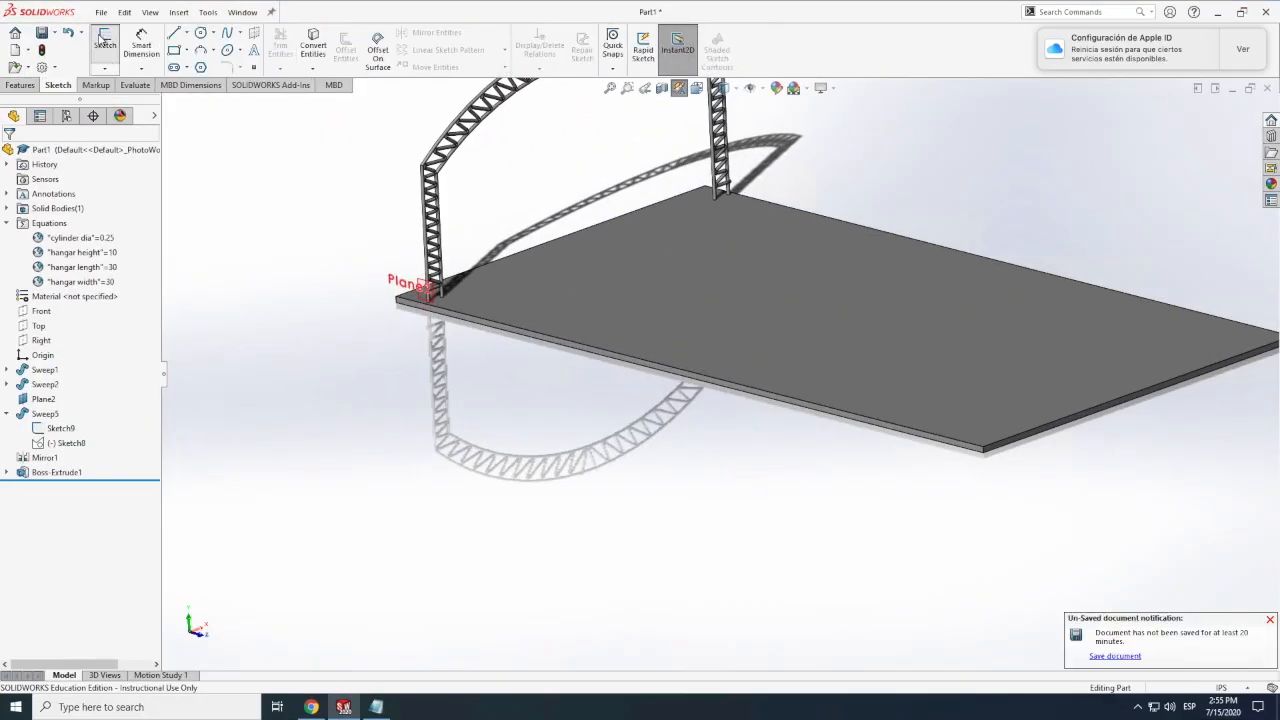
pyautogui.click(688, 297)
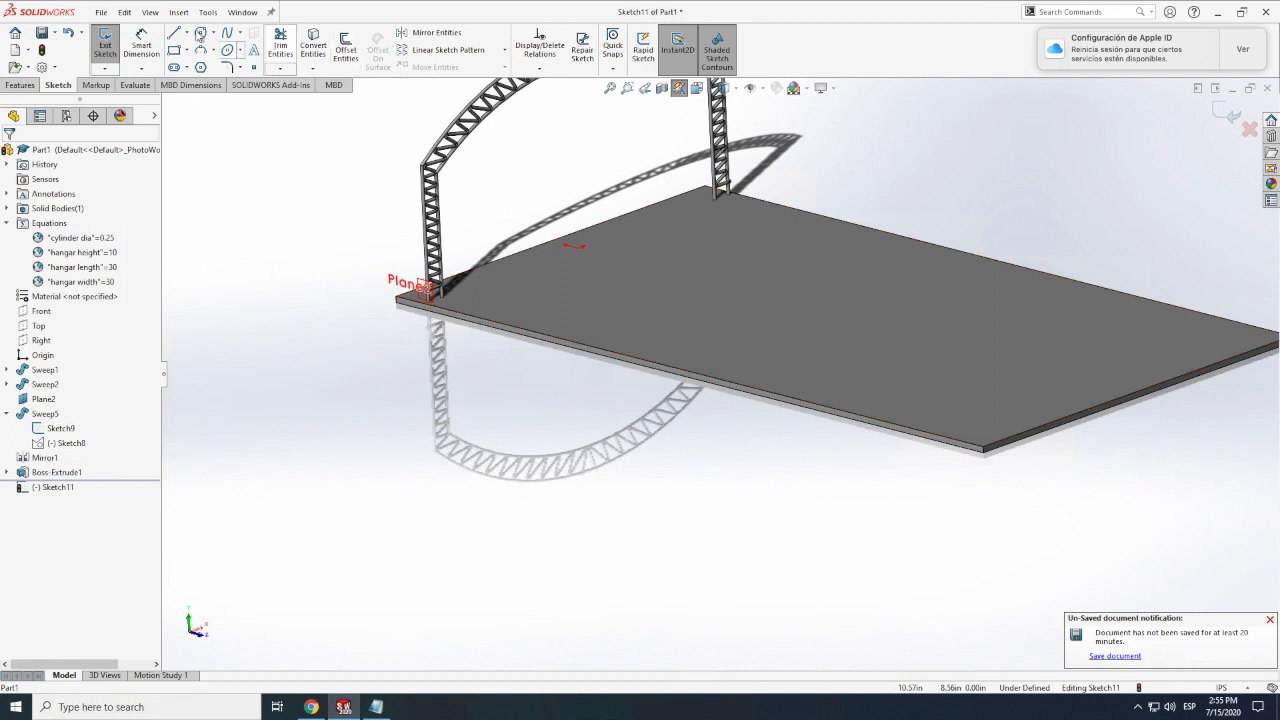
pyautogui.click(186, 33)
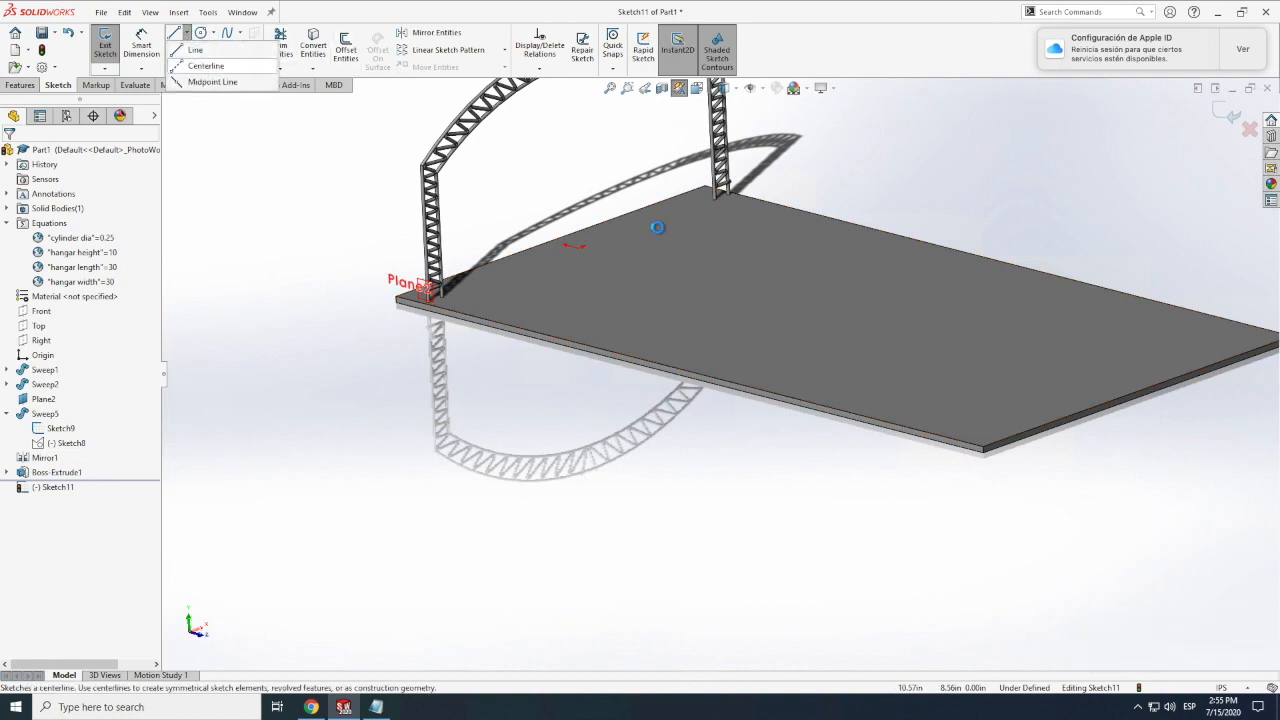
pyautogui.click(205, 65)
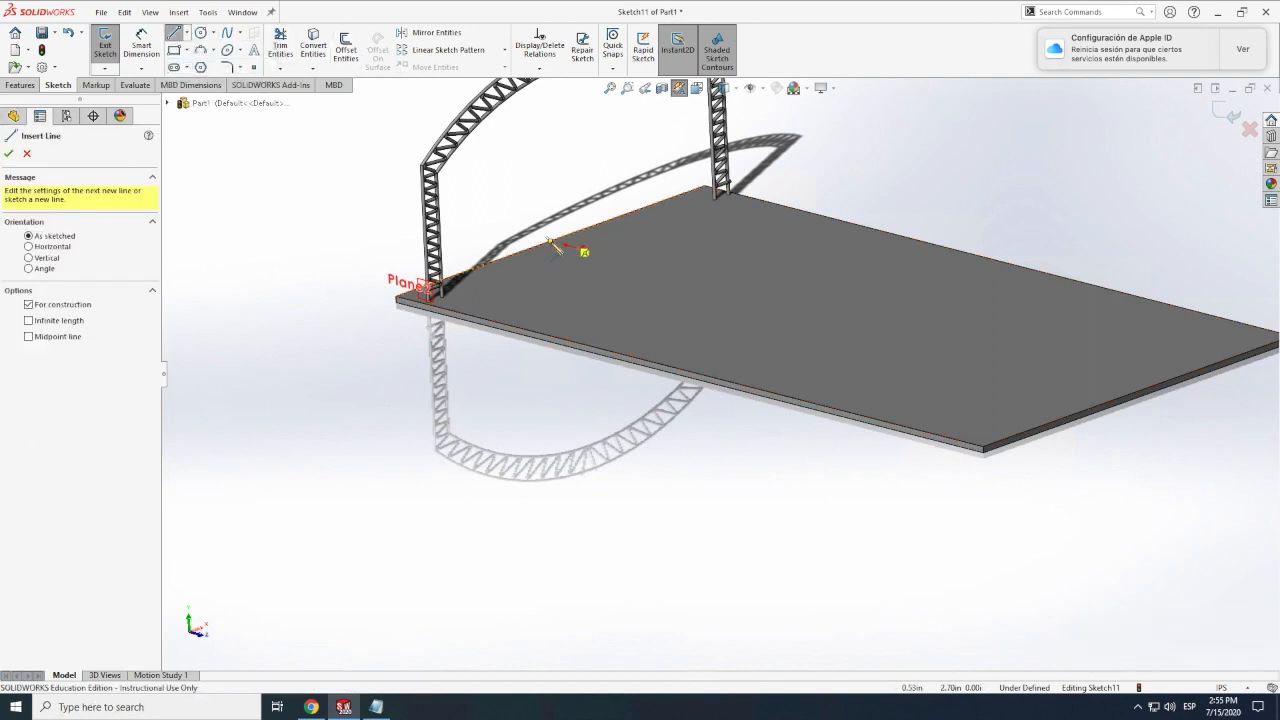
pyautogui.click(550, 241)
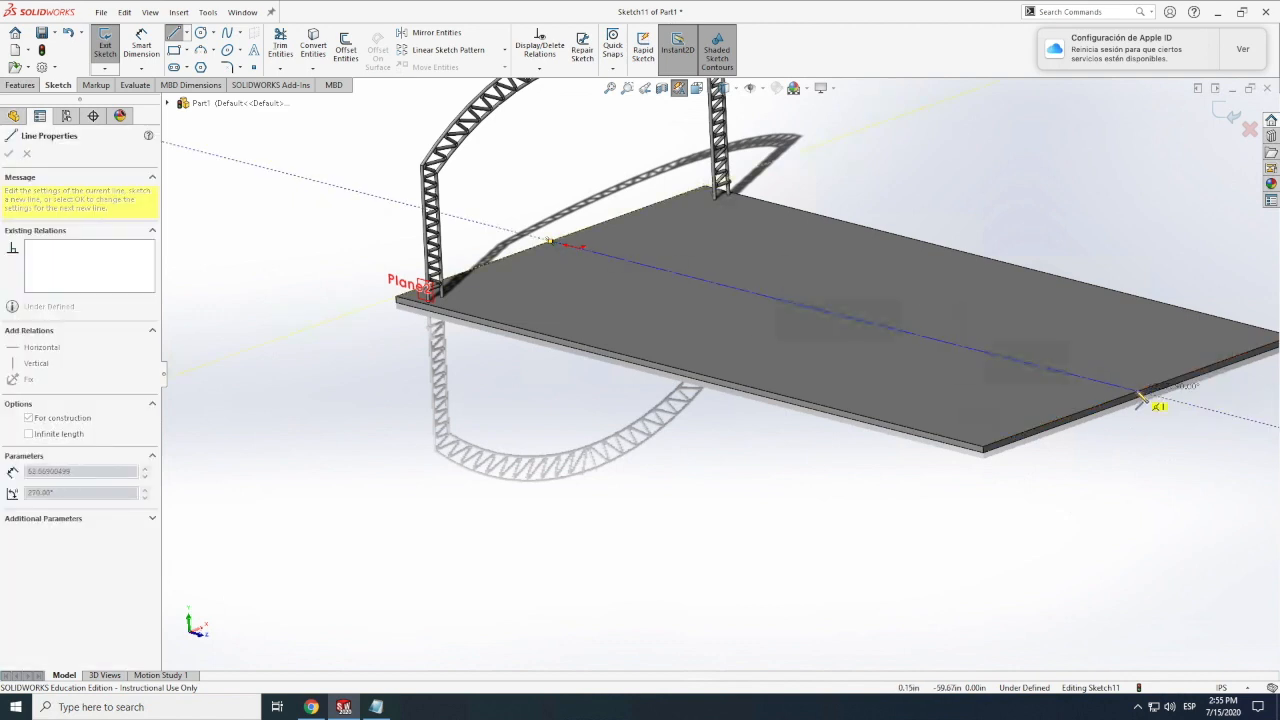
pyautogui.click(1140, 394)
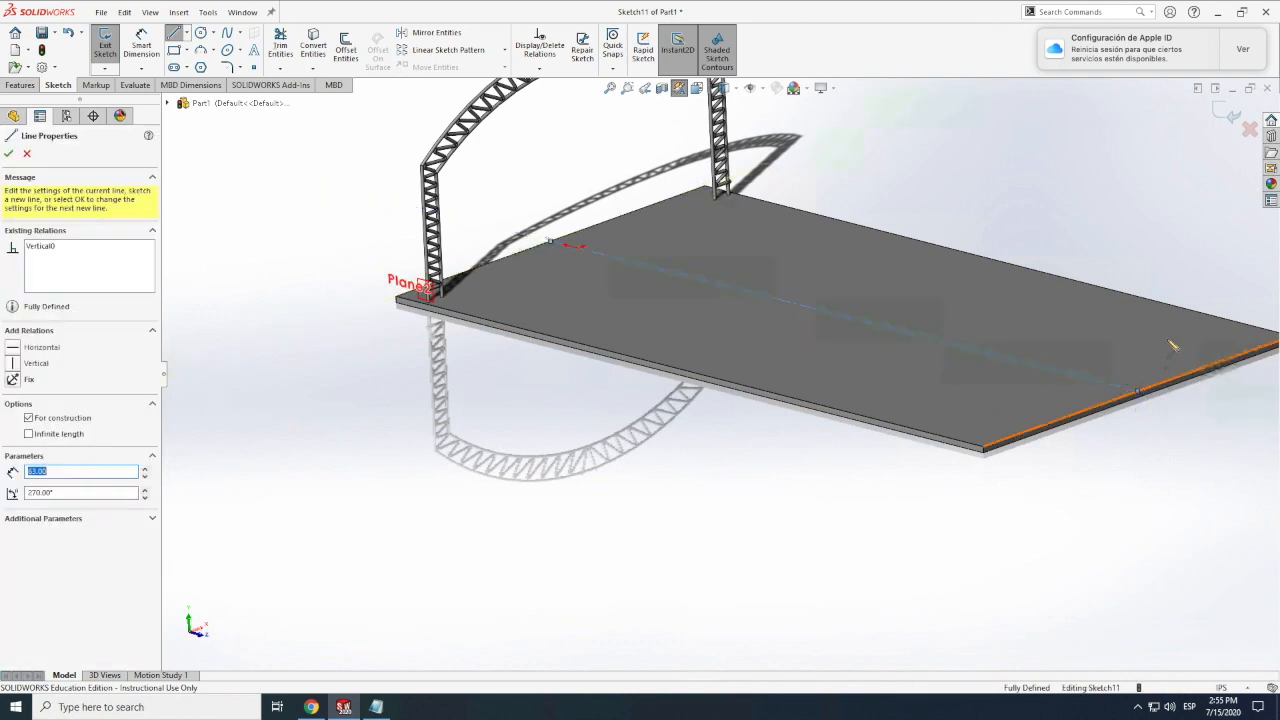
pyautogui.press('Escape')
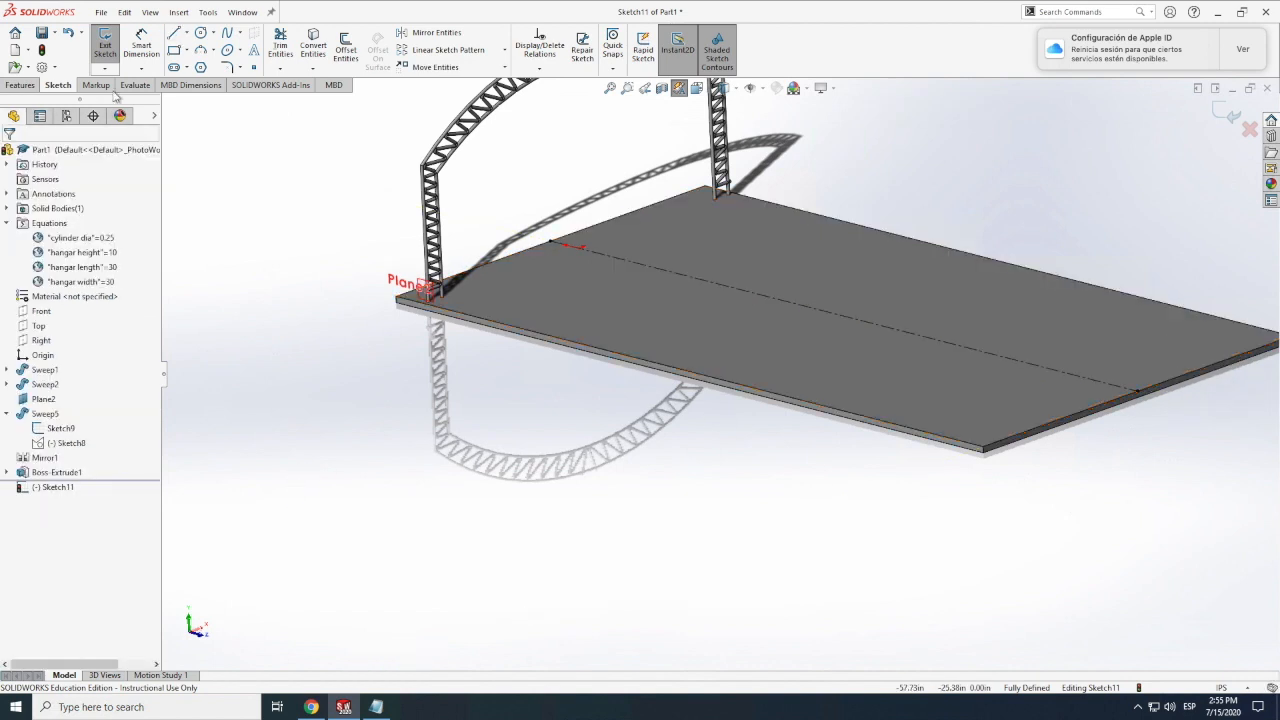
pyautogui.click(105, 45)
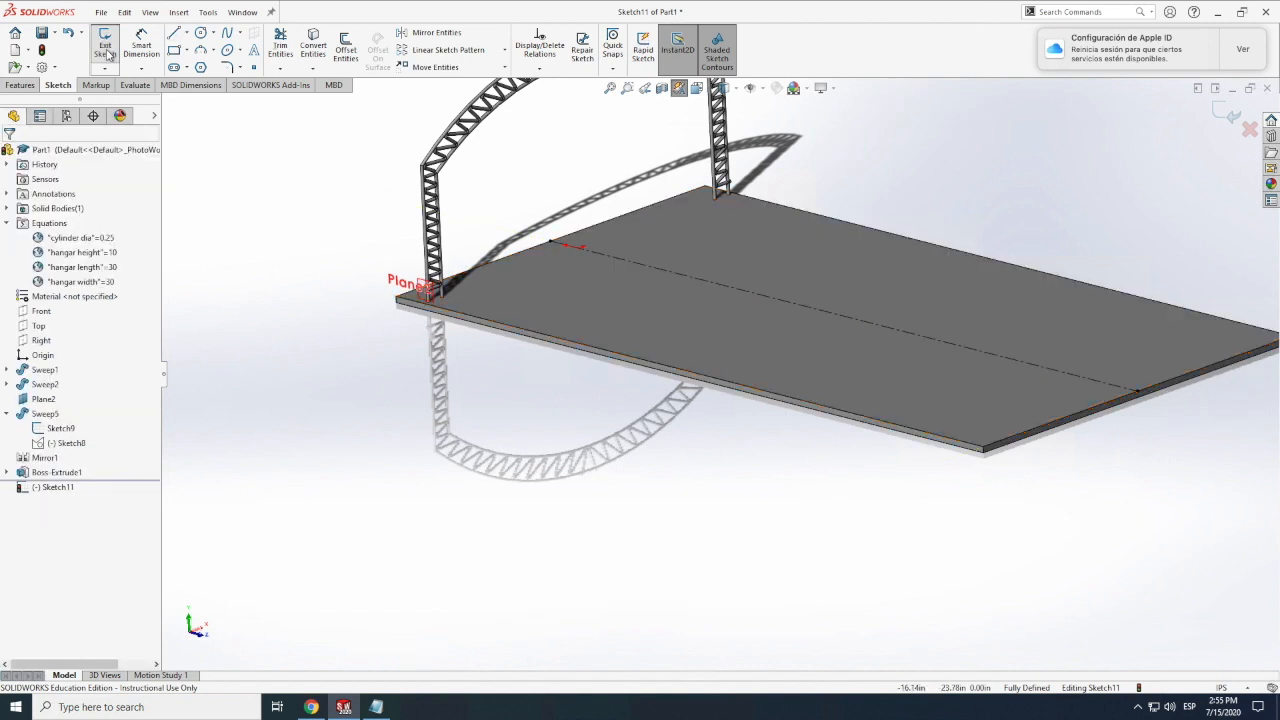
pyautogui.click(375, 377)
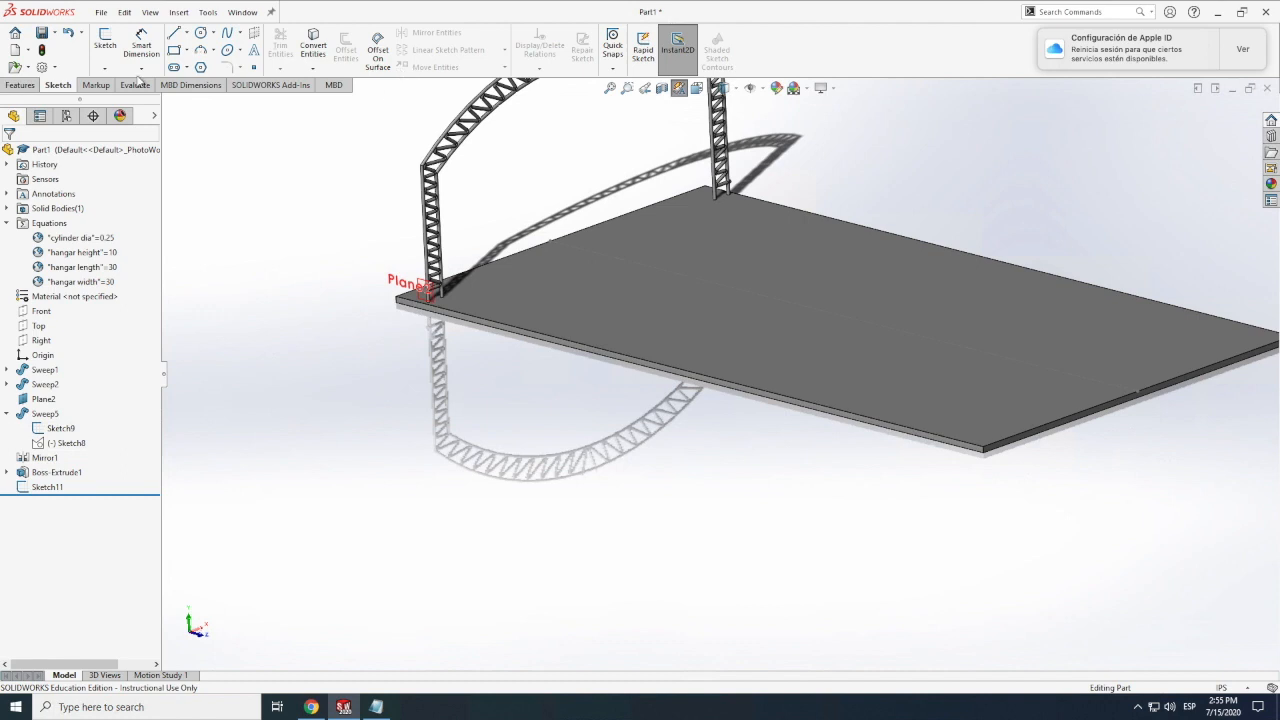
# Start a linear pattern with the arch's outer tube, web bracing, mirrored bracing and inner tube as the features to pattern.
pyautogui.click(21, 86)
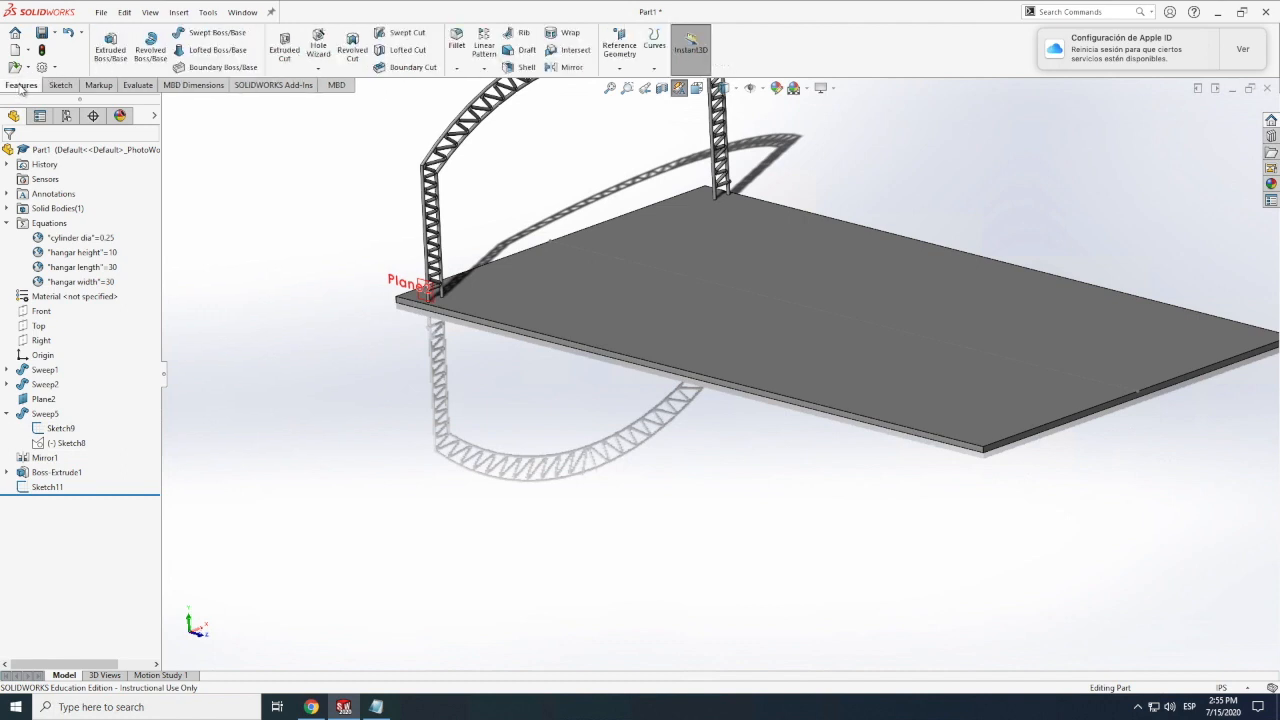
pyautogui.click(485, 46)
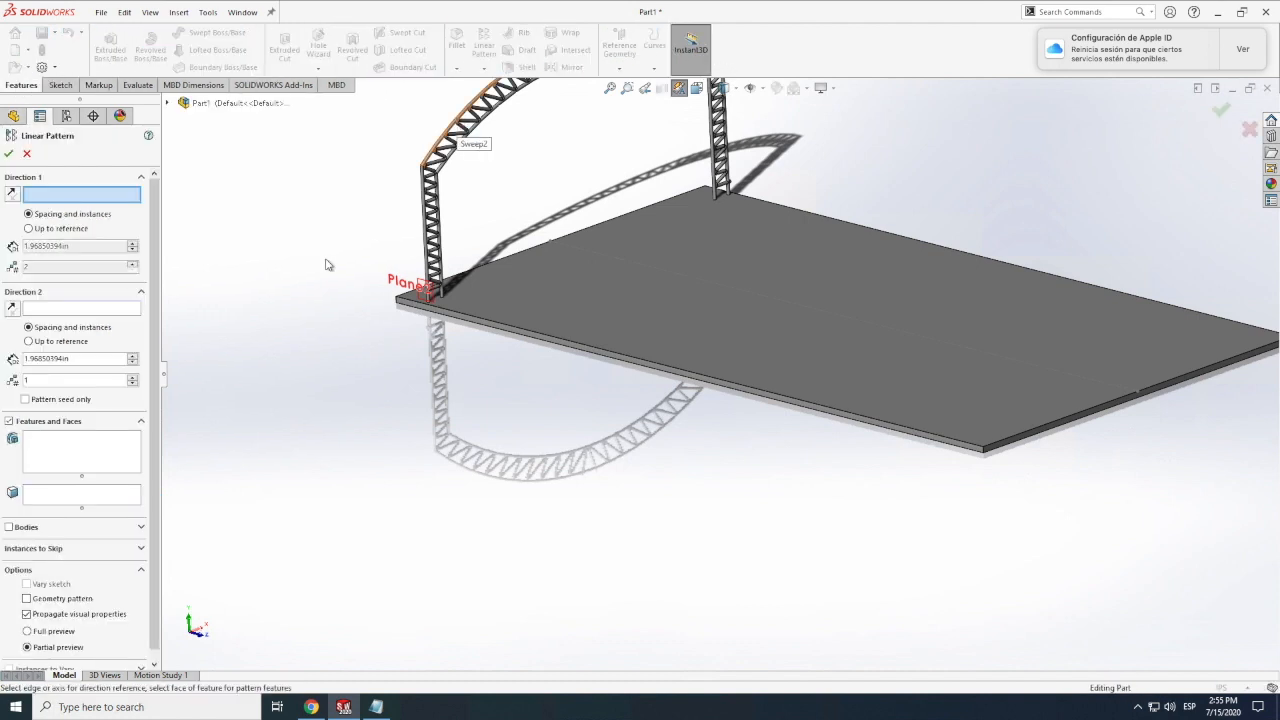
pyautogui.scroll(5, 650, 225)
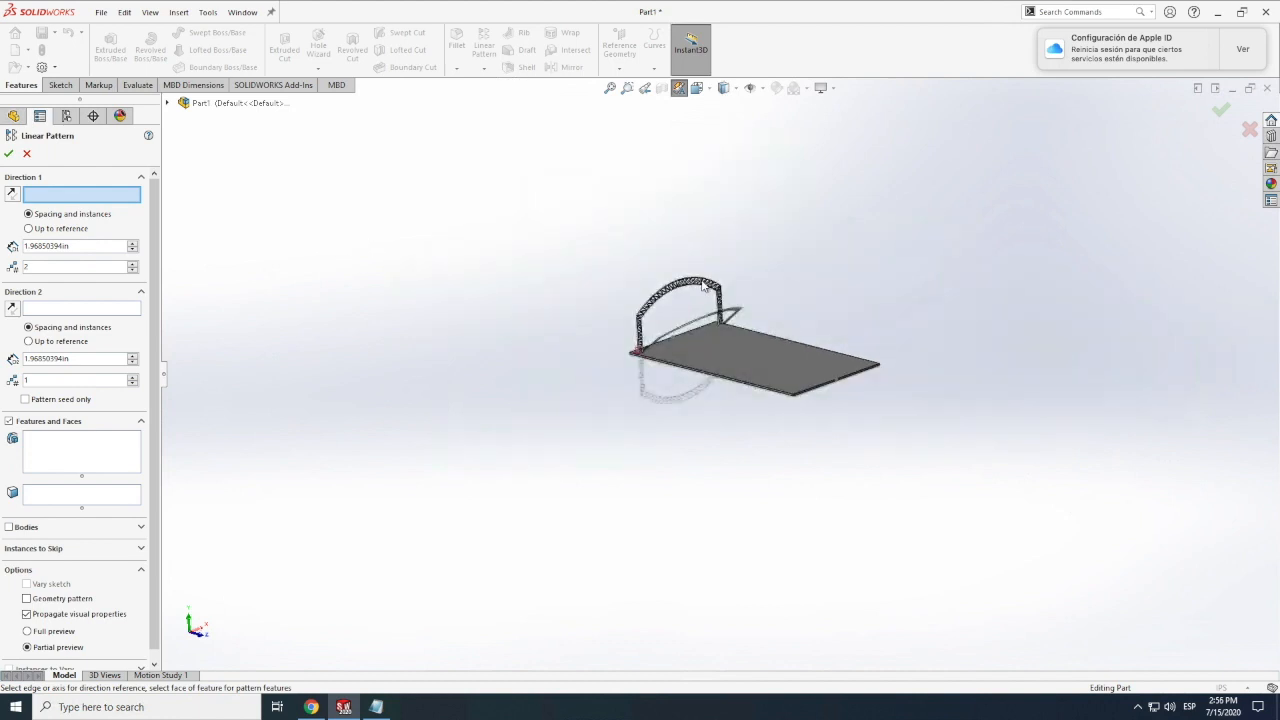
pyautogui.scroll(-5, 703, 287)
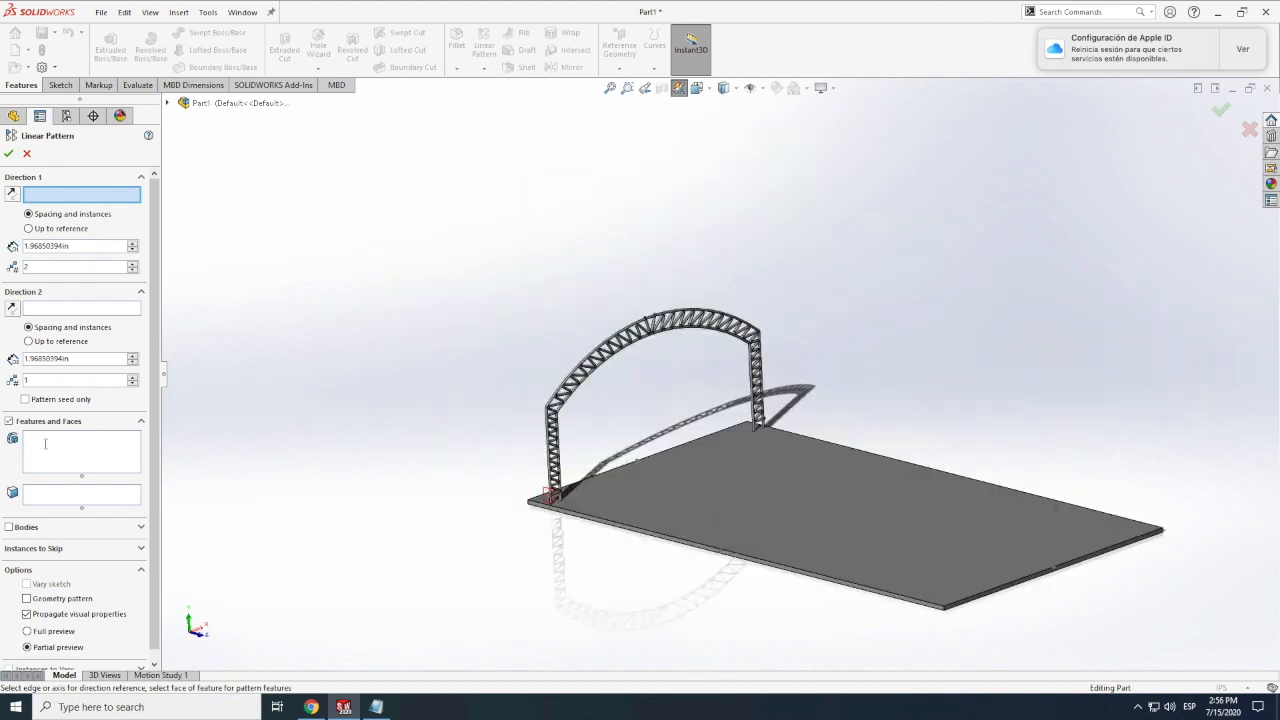
pyautogui.click(70, 460)
pyautogui.click(575, 402)
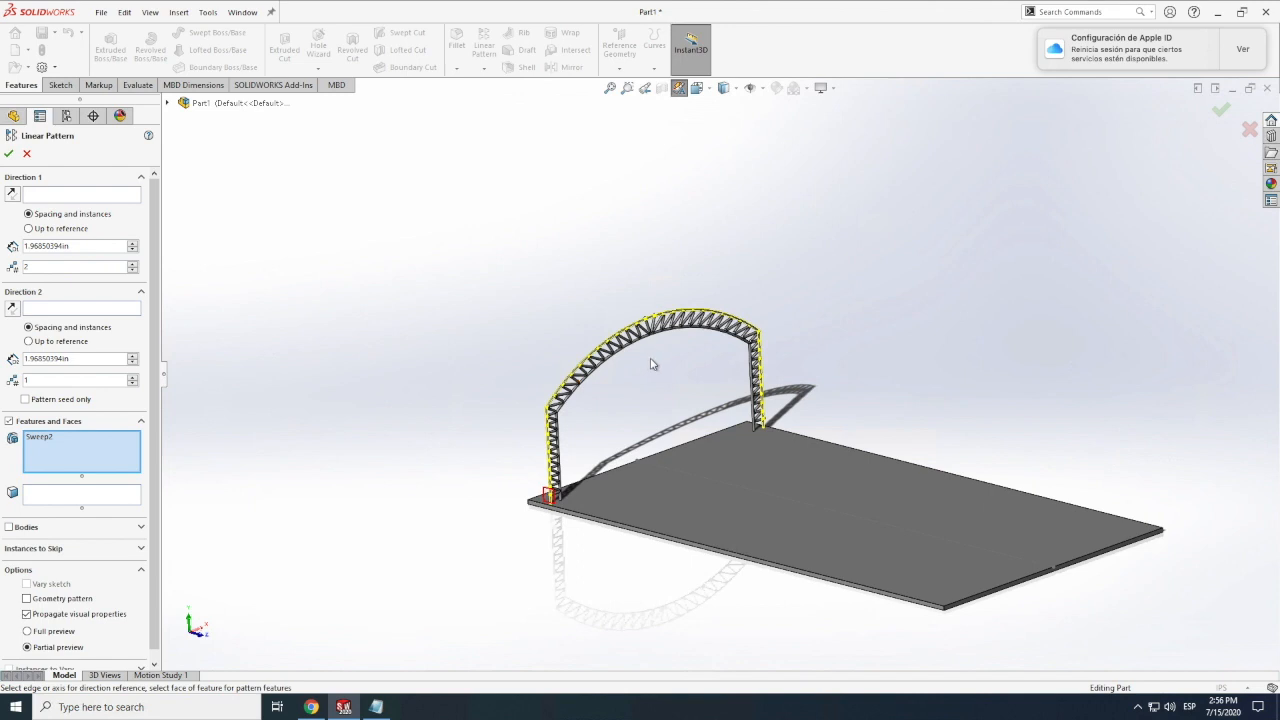
pyautogui.scroll(-2, 665, 340)
pyautogui.scroll(-3, 683, 322)
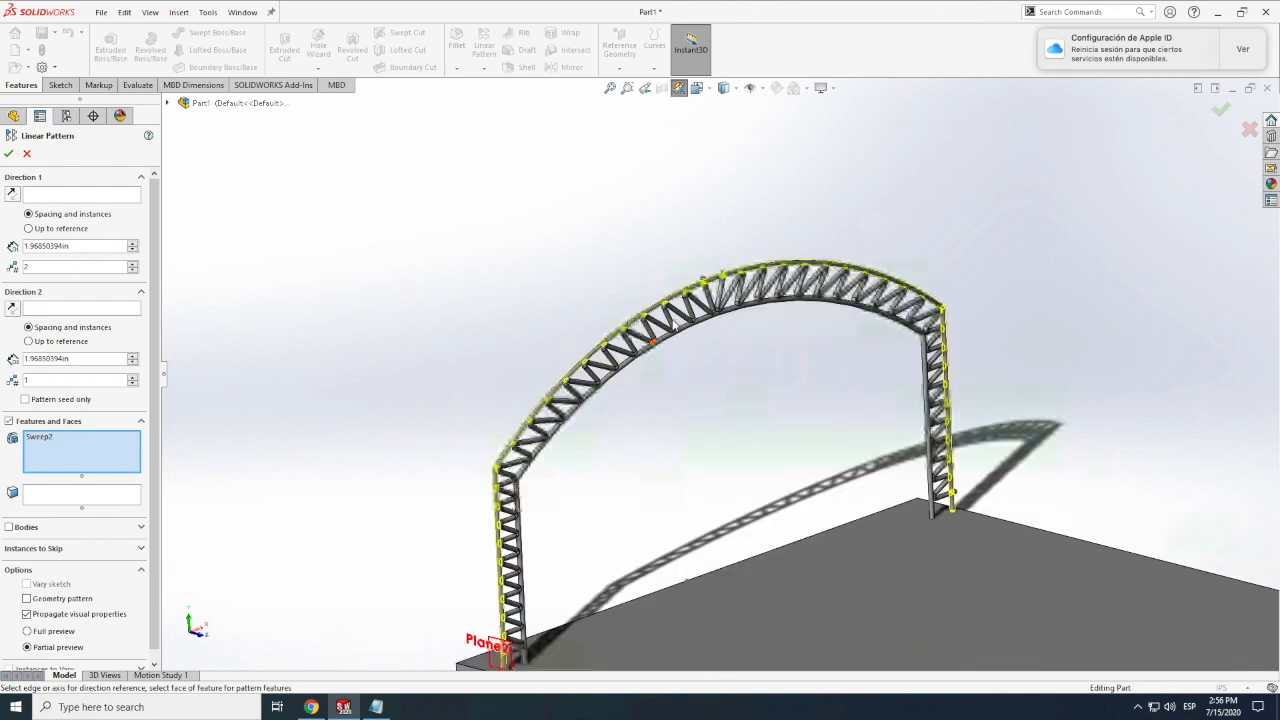
pyautogui.click(718, 306)
pyautogui.click(740, 318)
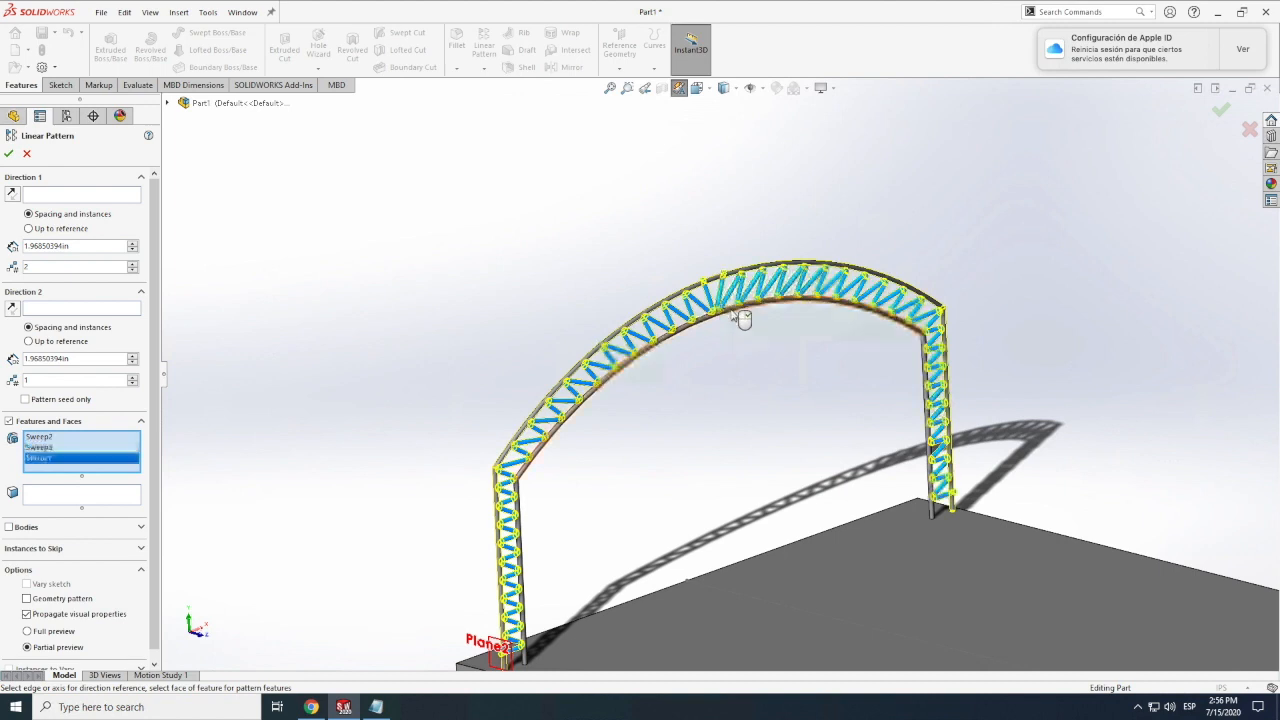
pyautogui.click(741, 316)
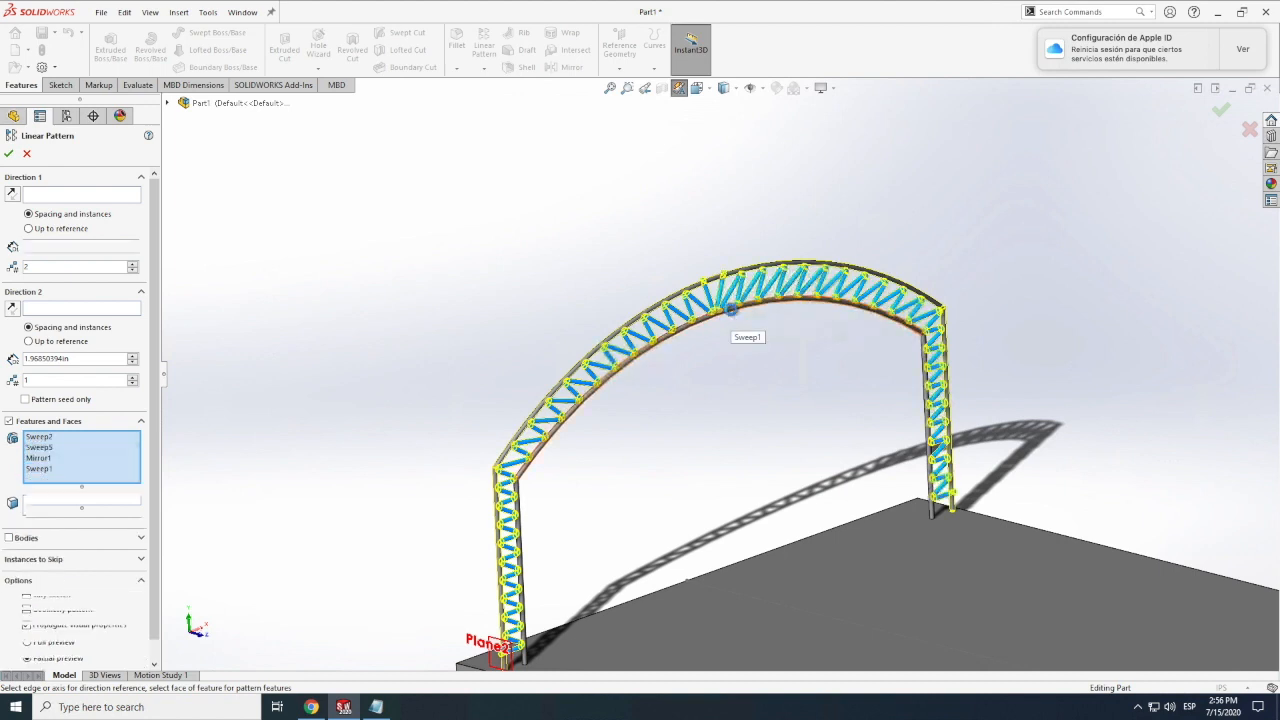
# Pattern the truss arch along the floor slab's lengthwise centerline with 1 in spacing and 2 instances.
pyautogui.click(60, 198)
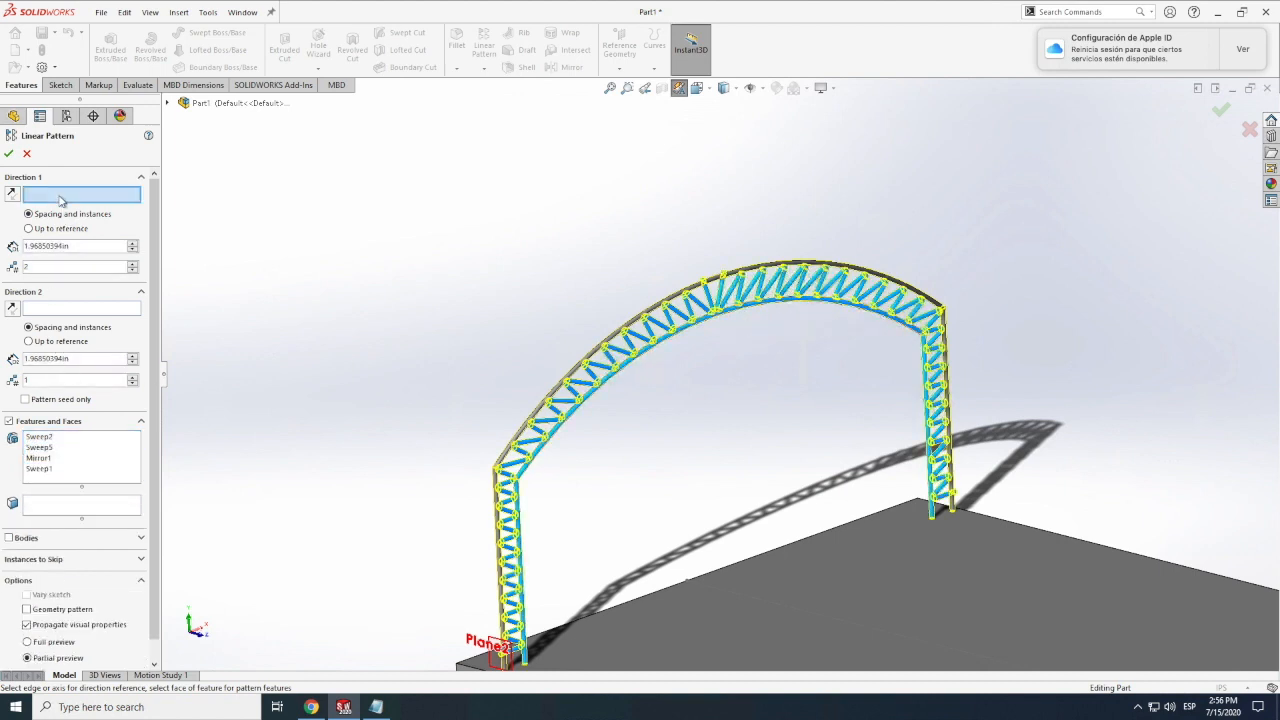
pyautogui.click(797, 608)
pyautogui.click(800, 614)
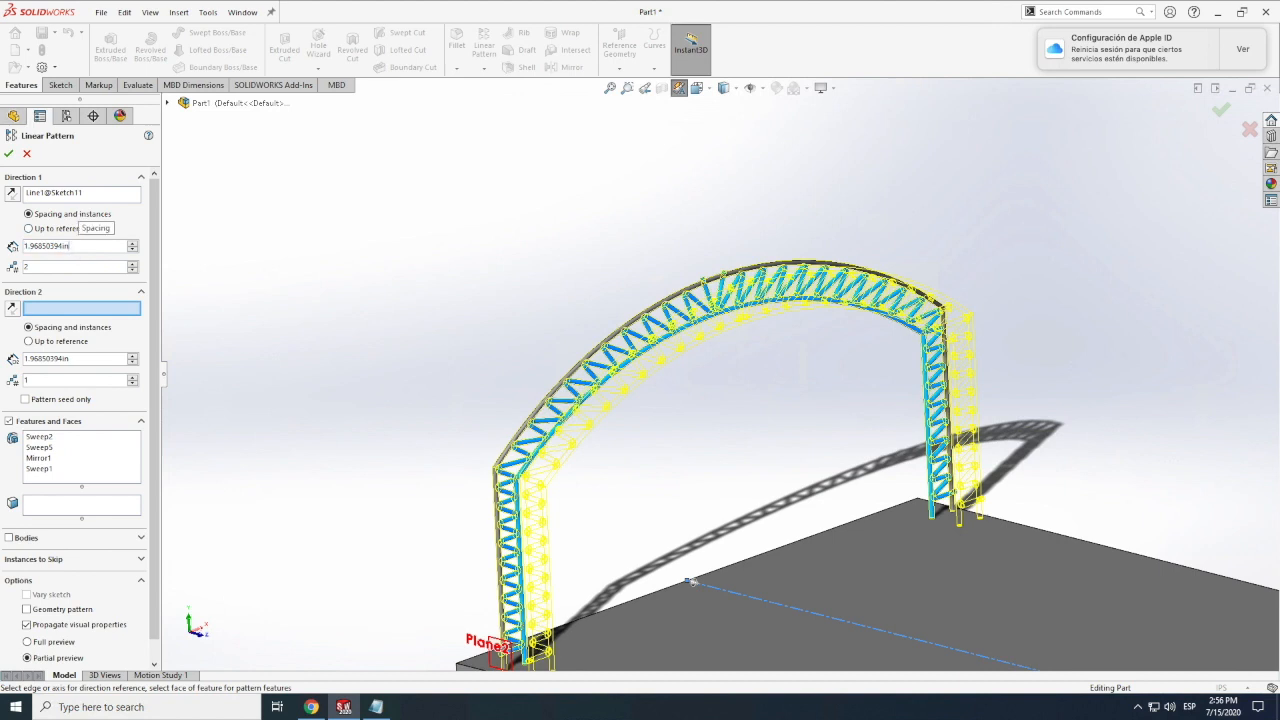
pyautogui.scroll(1, 71, 248)
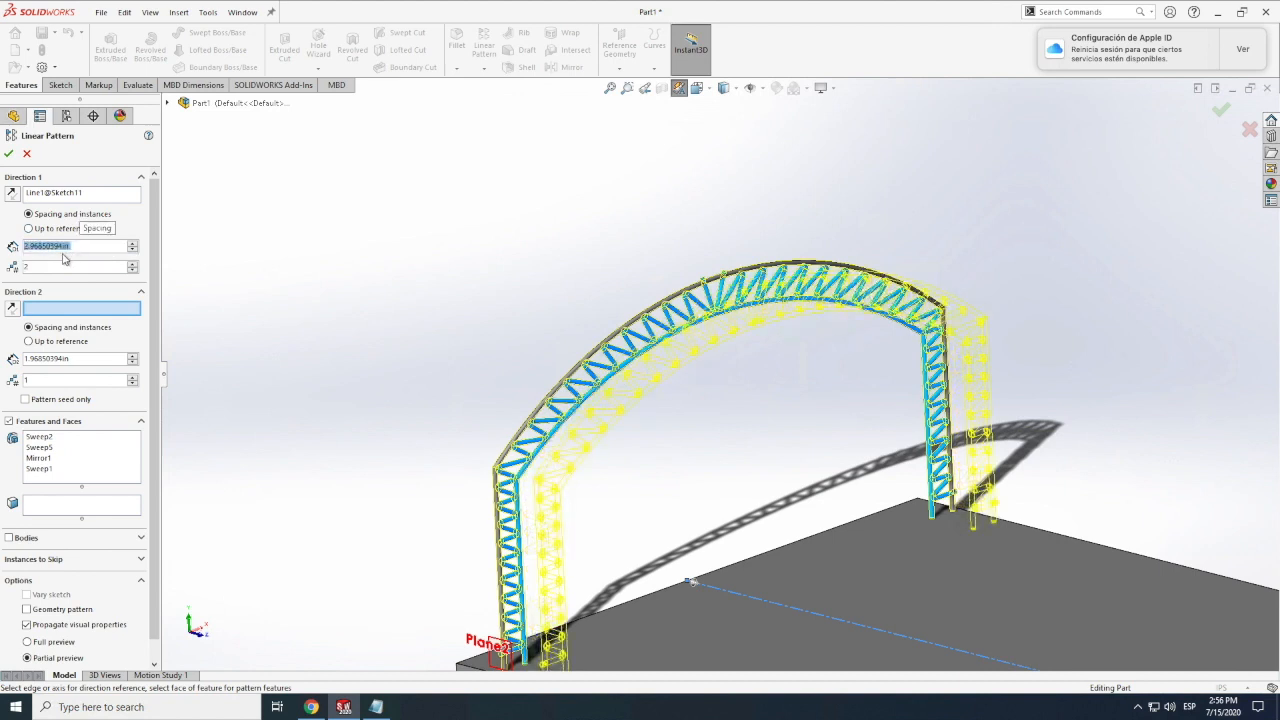
pyautogui.write('1')
pyautogui.press('Return')
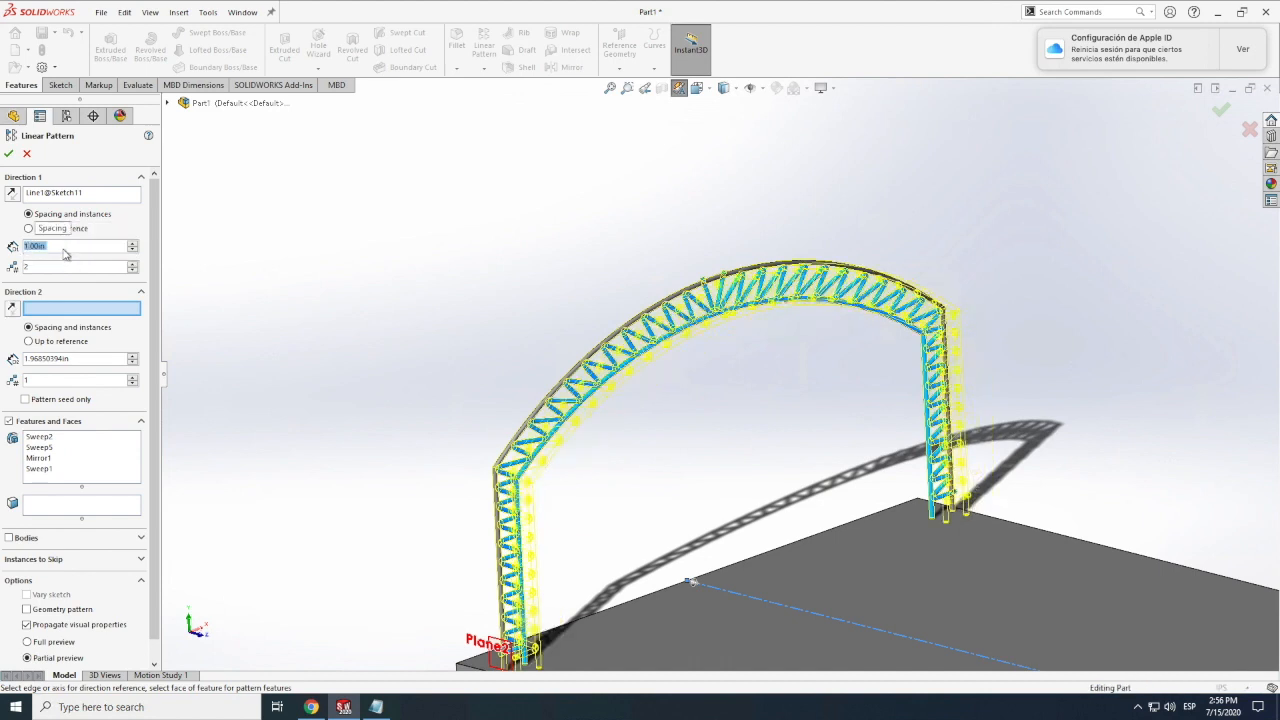
pyautogui.click(9, 153)
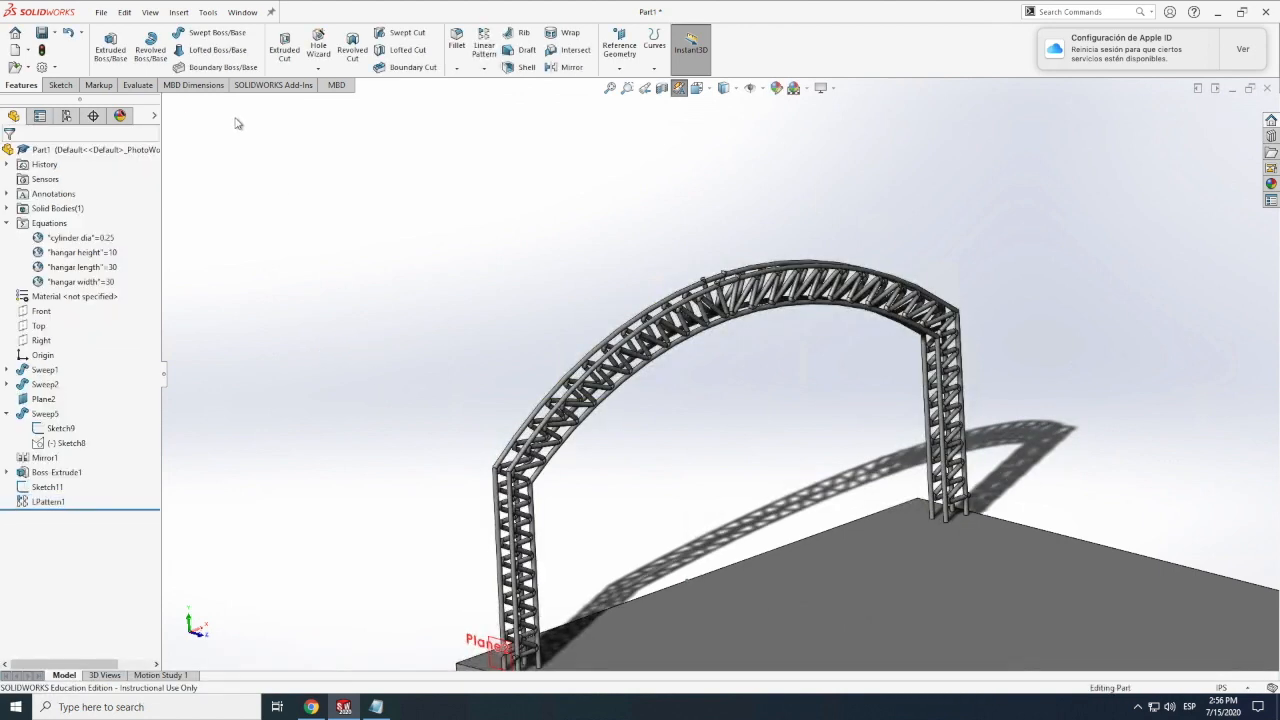
# Examine the doubled truss arch from several sides, checking the tubes, web bracing, bent corners and column feet on the slab.
pyautogui.click(150, 12)
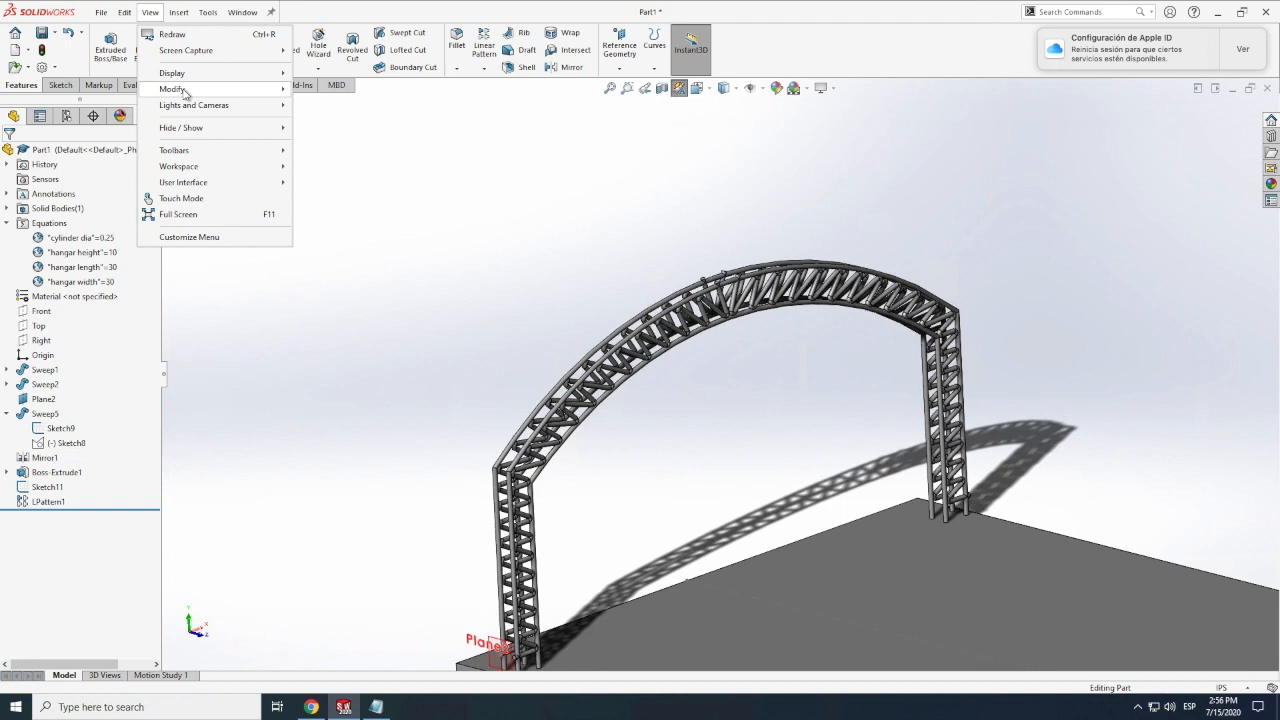
pyautogui.moveTo(185, 91)
pyautogui.click(330, 169)
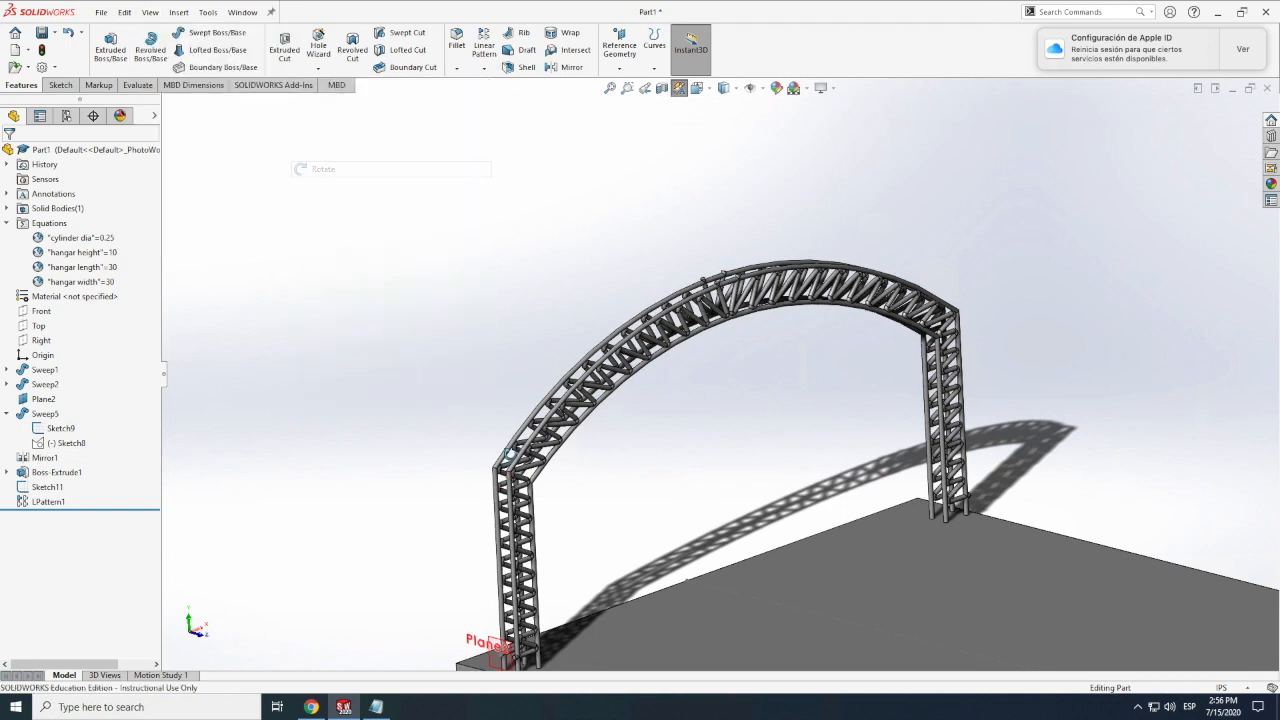
pyautogui.moveTo(463, 409); pyautogui.dragTo(420, 408)
pyautogui.moveTo(611, 451); pyautogui.dragTo(609, 450)
pyautogui.scroll(1, 611, 451)
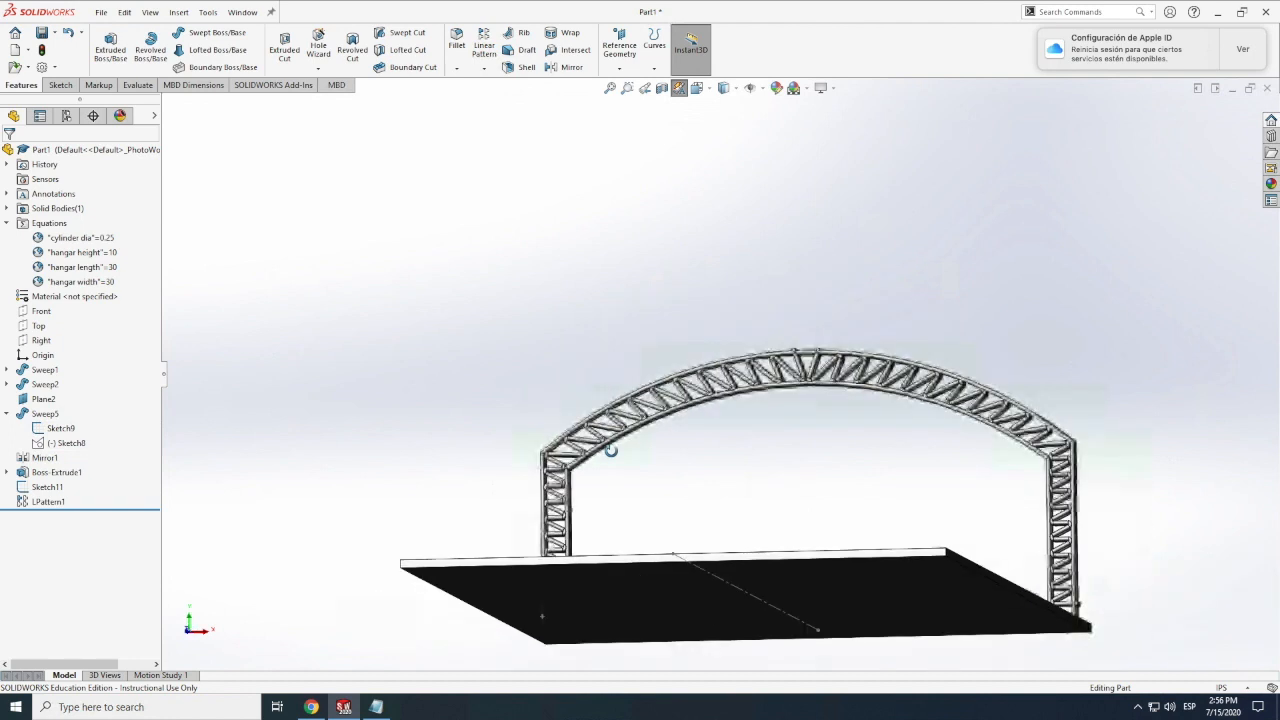
pyautogui.scroll(5, 680, 403)
pyautogui.moveTo(762, 503); pyautogui.dragTo(796, 491)
pyautogui.scroll(-6, 740, 387)
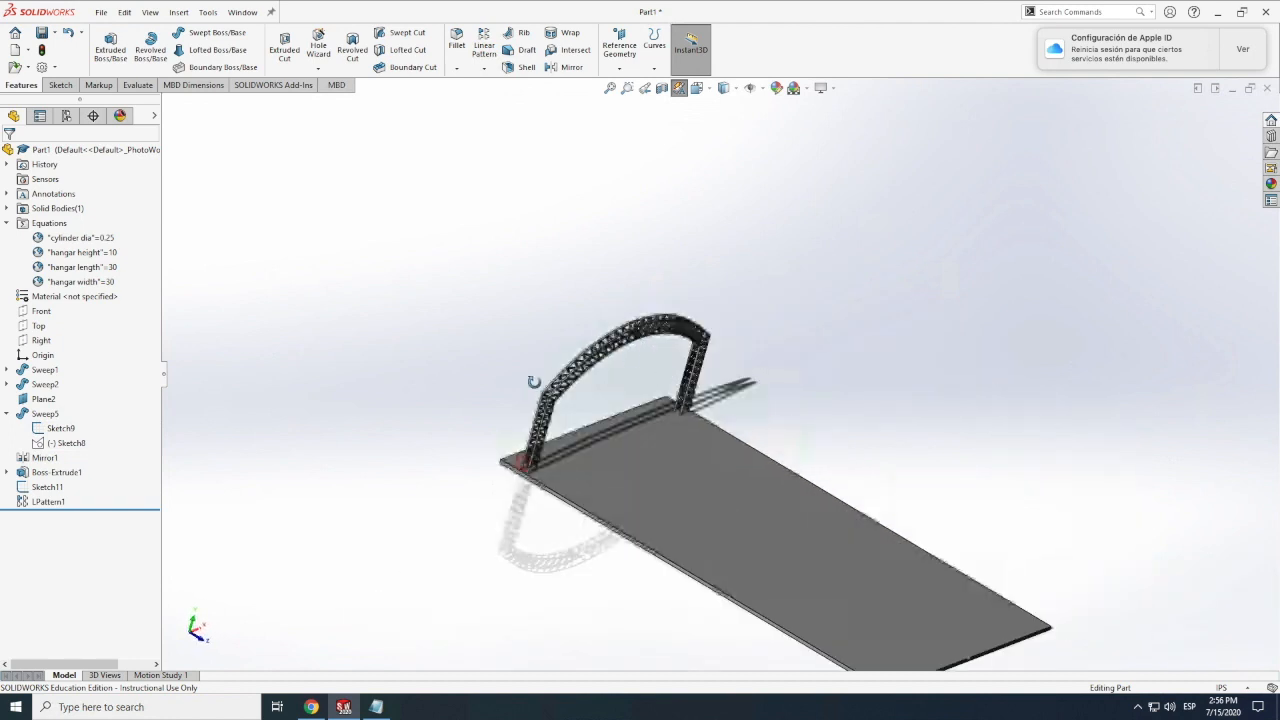
pyautogui.moveTo(534, 382); pyautogui.dragTo(579, 378)
pyautogui.scroll(-4, 514, 409)
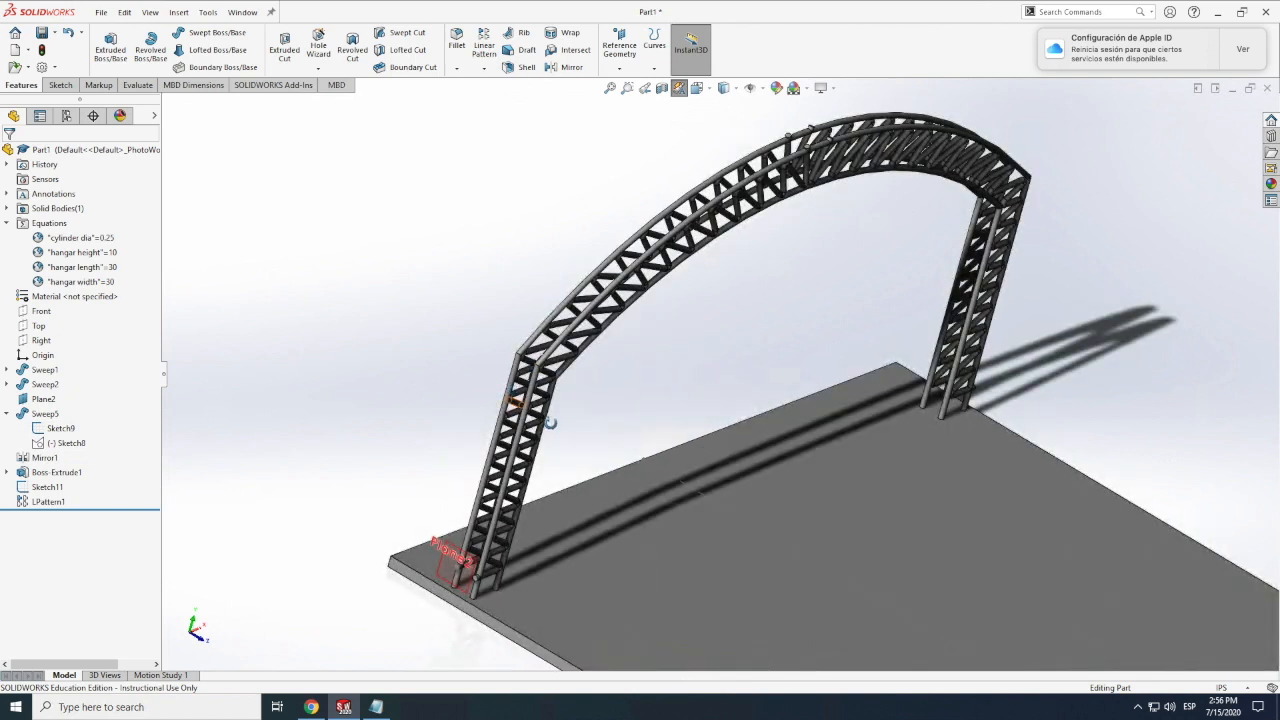
pyautogui.scroll(-3, 550, 422)
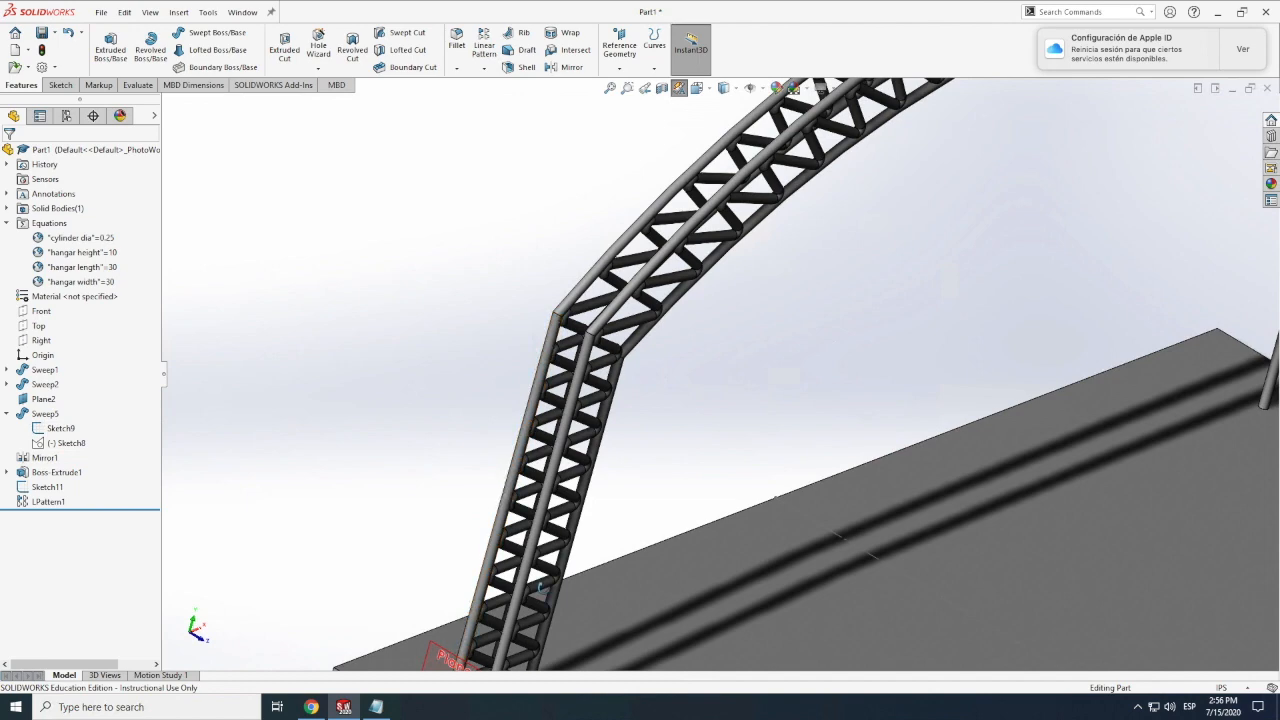
pyautogui.scroll(5, 480, 410)
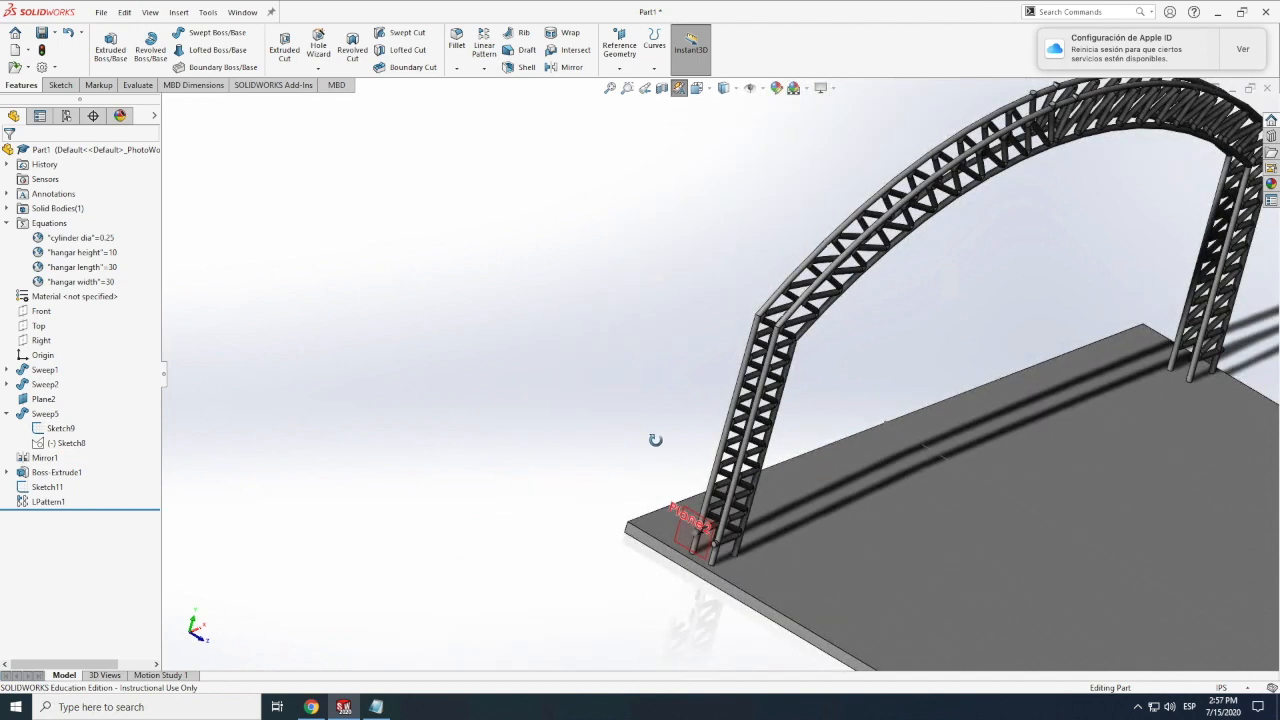
pyautogui.moveTo(770, 428); pyautogui.dragTo(769, 429, button='middle')
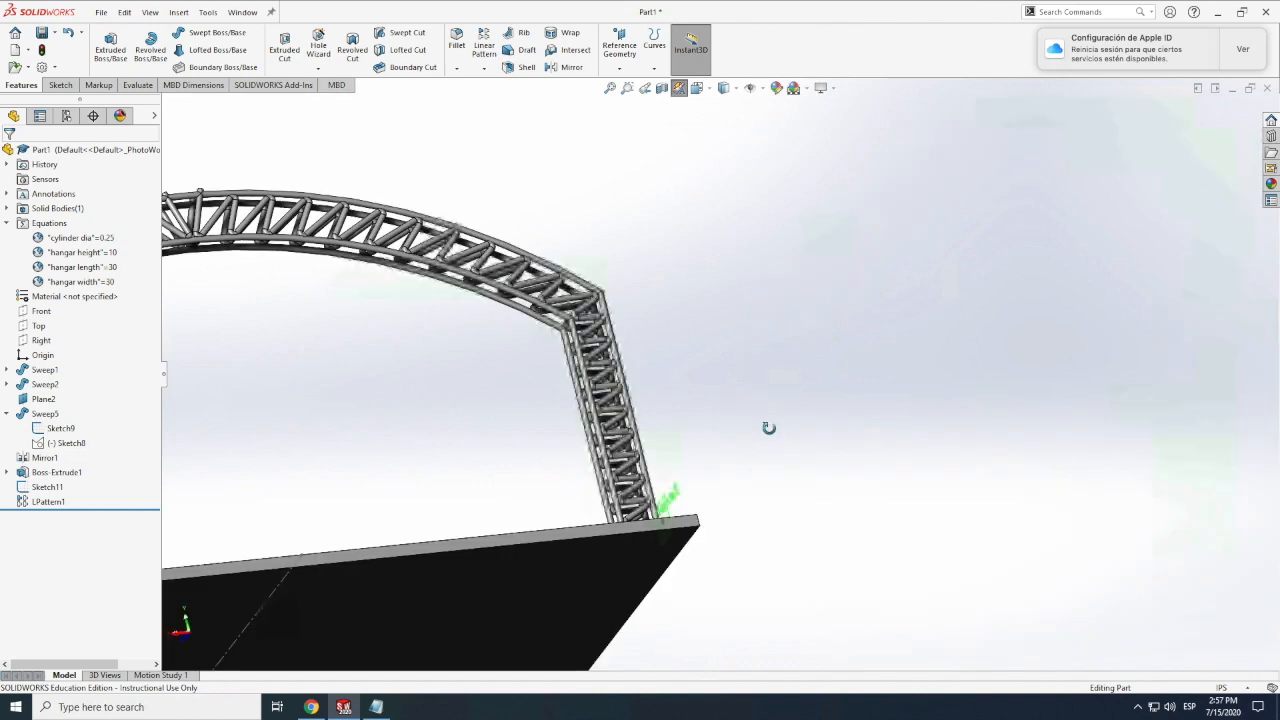
pyautogui.scroll(-2, 727, 463)
pyautogui.scroll(-2, 673, 479)
pyautogui.moveTo(676, 477); pyautogui.dragTo(691, 478, button='middle')
pyautogui.scroll(-2, 691, 478)
pyautogui.scroll(2, 692, 479)
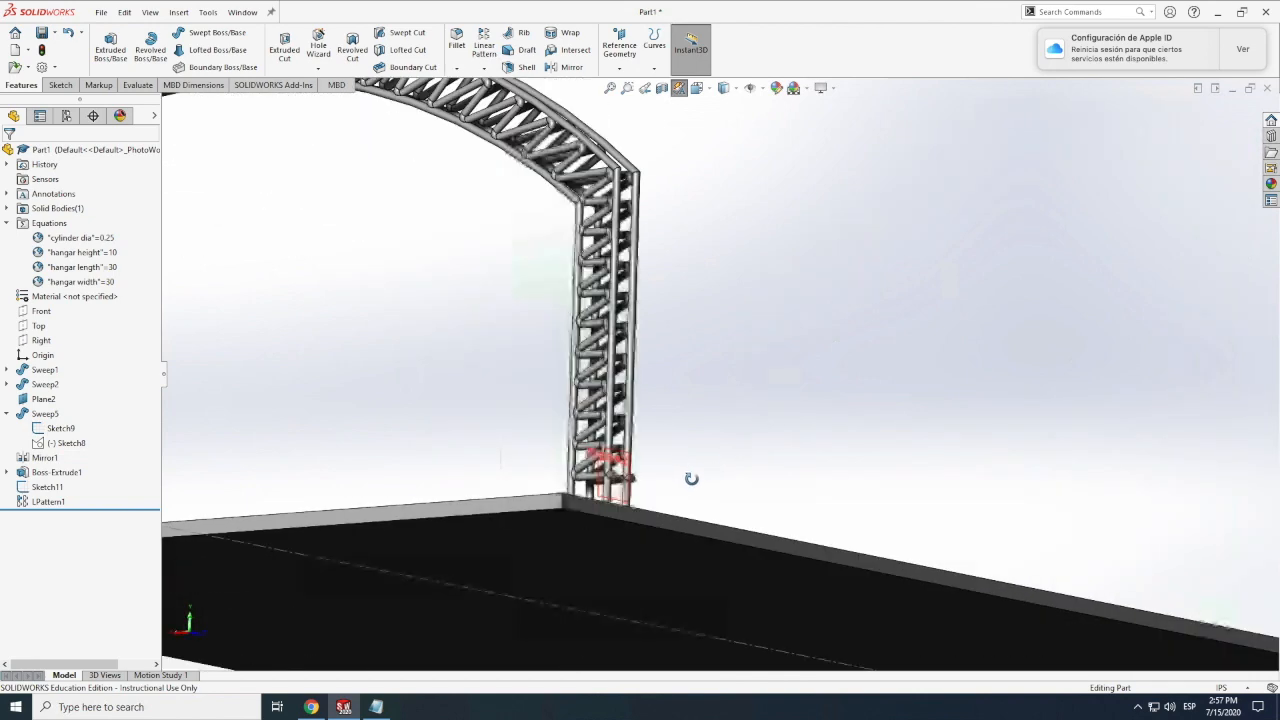
pyautogui.scroll(3, 691, 478)
pyautogui.moveTo(739, 397); pyautogui.dragTo(720, 460, button='middle')
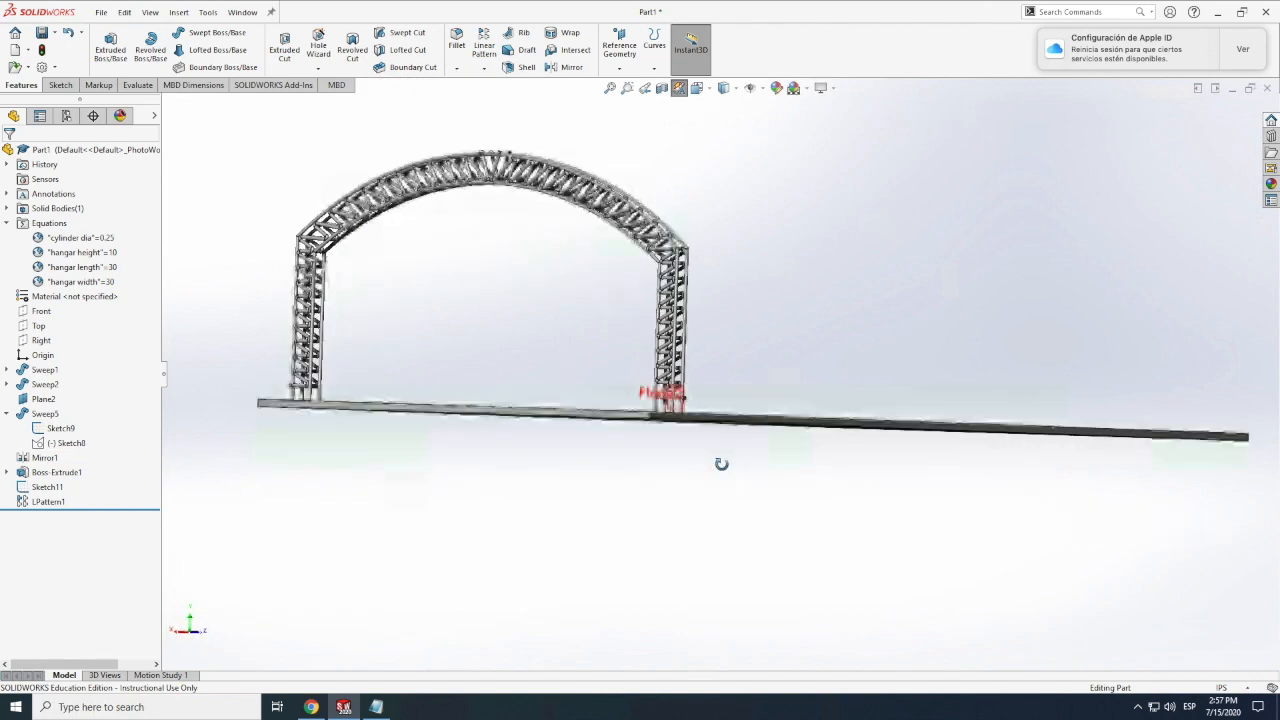
pyautogui.moveTo(648, 228); pyautogui.dragTo(660, 236, button='middle')
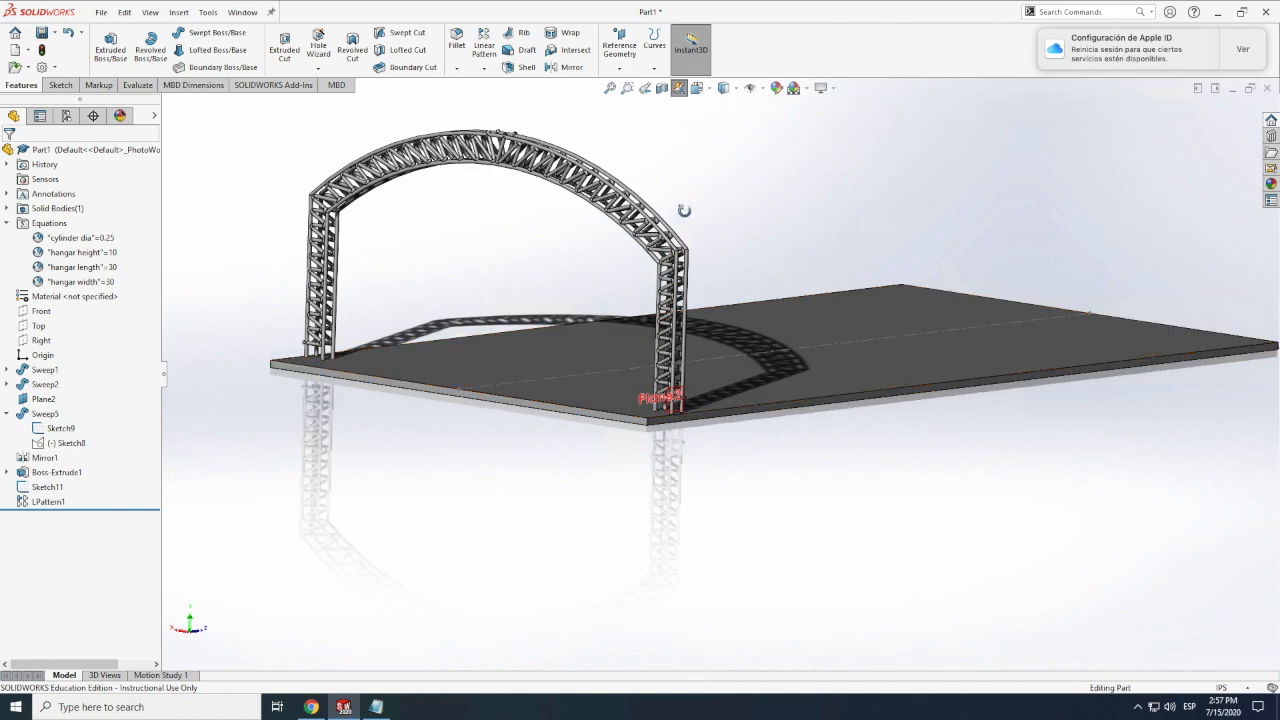
pyautogui.scroll(-5, 699, 294)
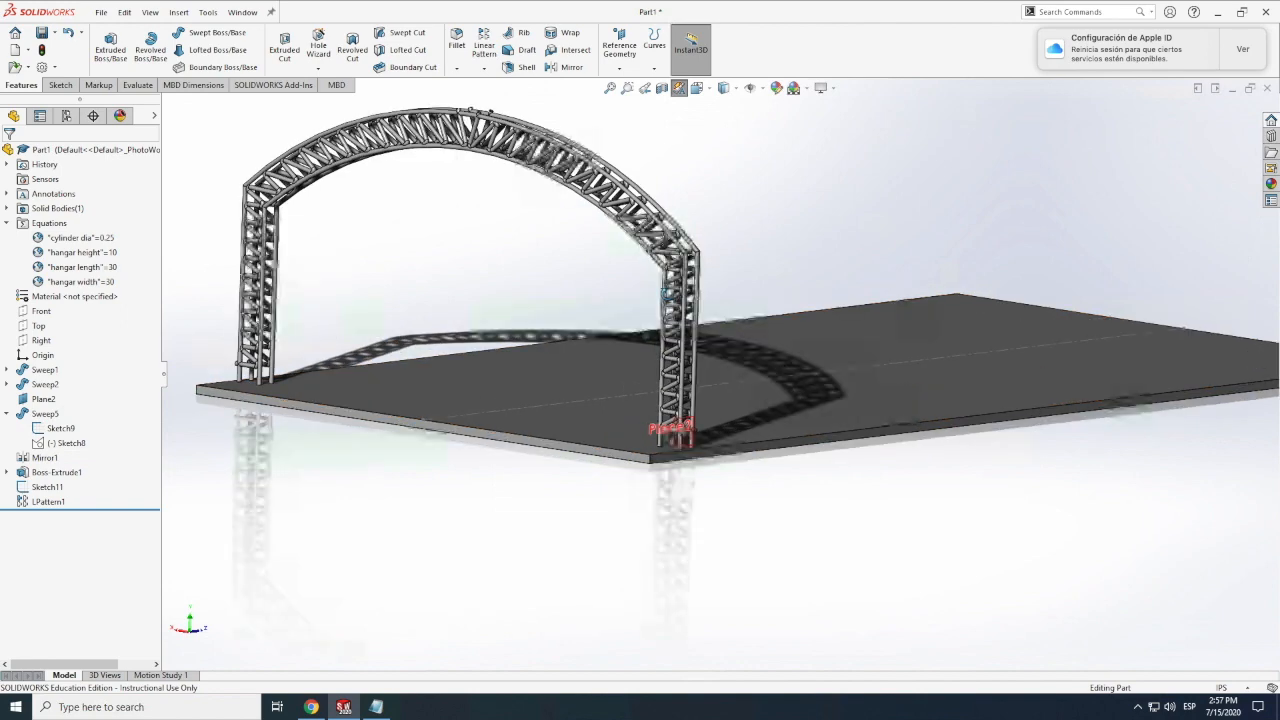
pyautogui.scroll(-2, 529, 343)
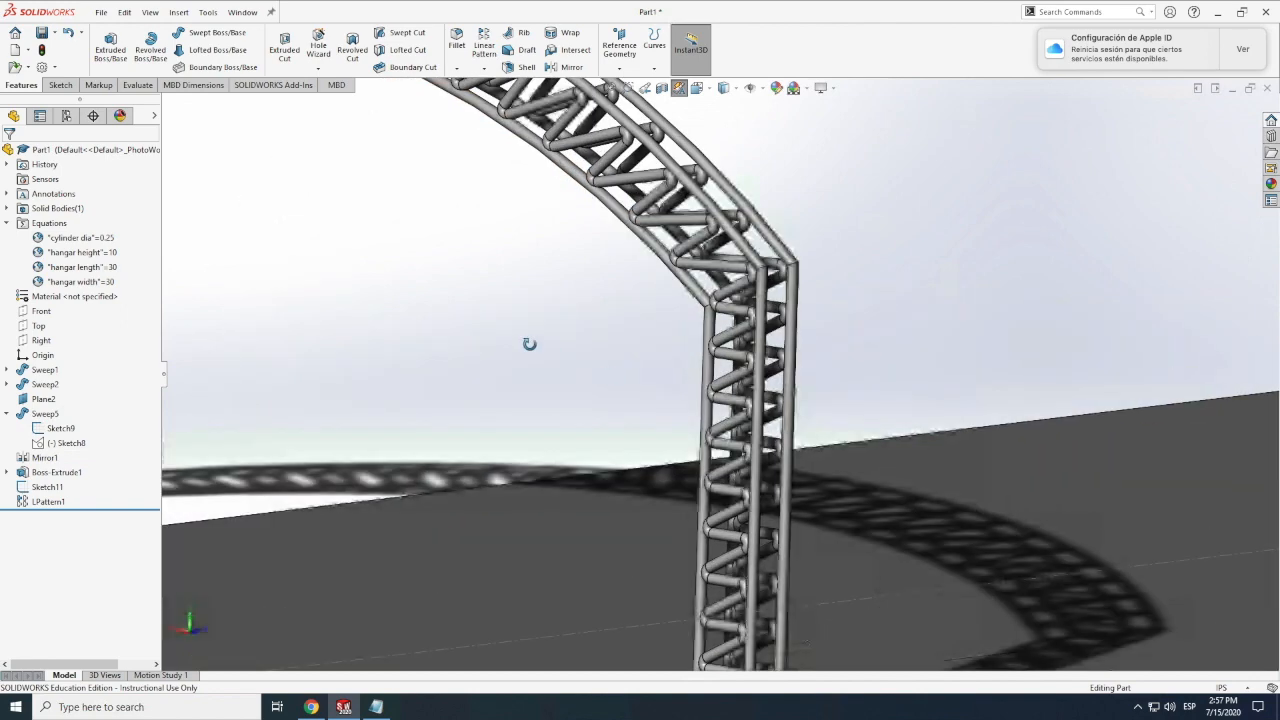
pyautogui.scroll(5, 529, 343)
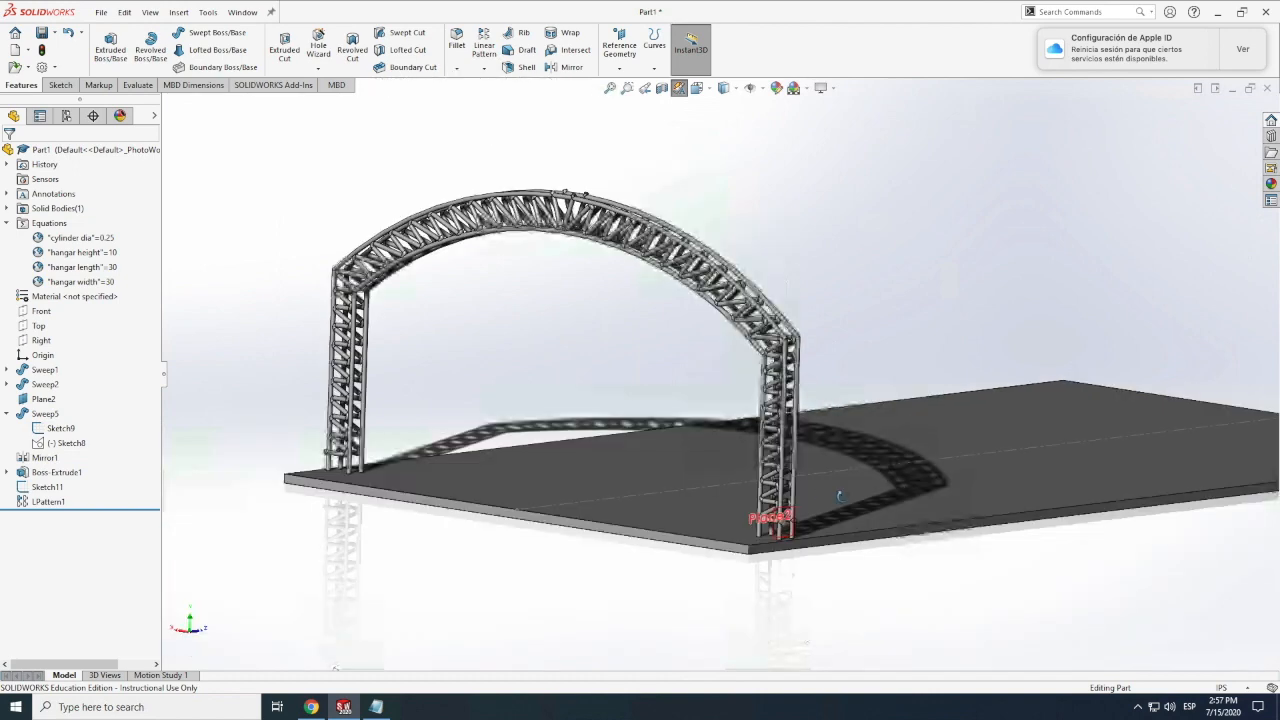
pyautogui.scroll(-3, 744, 534)
pyautogui.scroll(3, 743, 521)
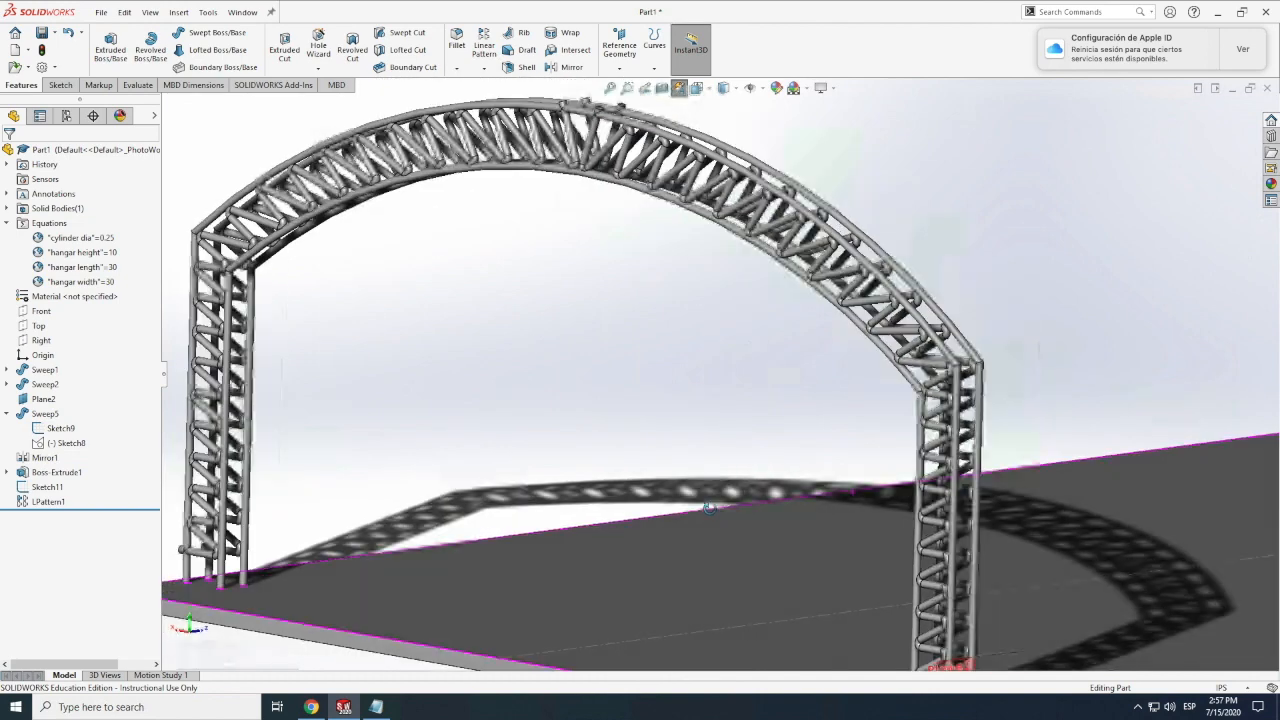
pyautogui.scroll(-8, 706, 514)
pyautogui.scroll(-2, 714, 480)
pyautogui.scroll(8, 714, 480)
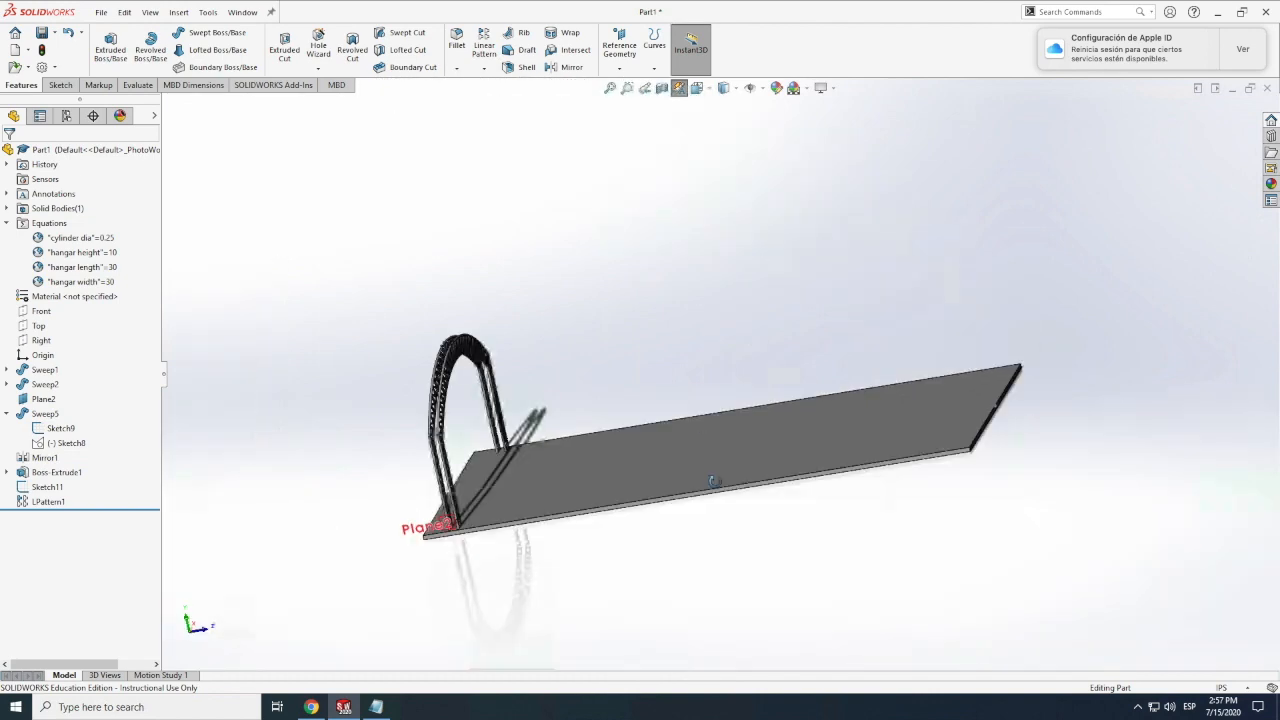
pyautogui.scroll(-5, 466, 480)
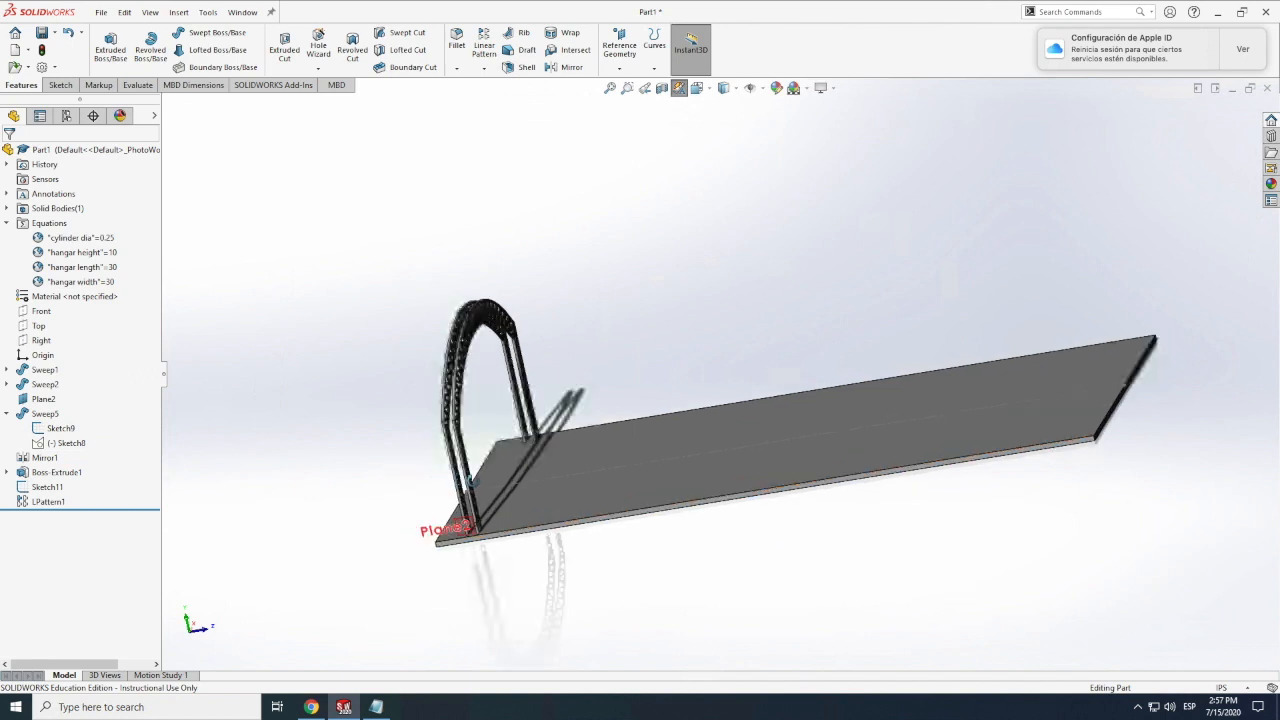
pyautogui.moveTo(715, 462); pyautogui.dragTo(1030, 392, button='middle')
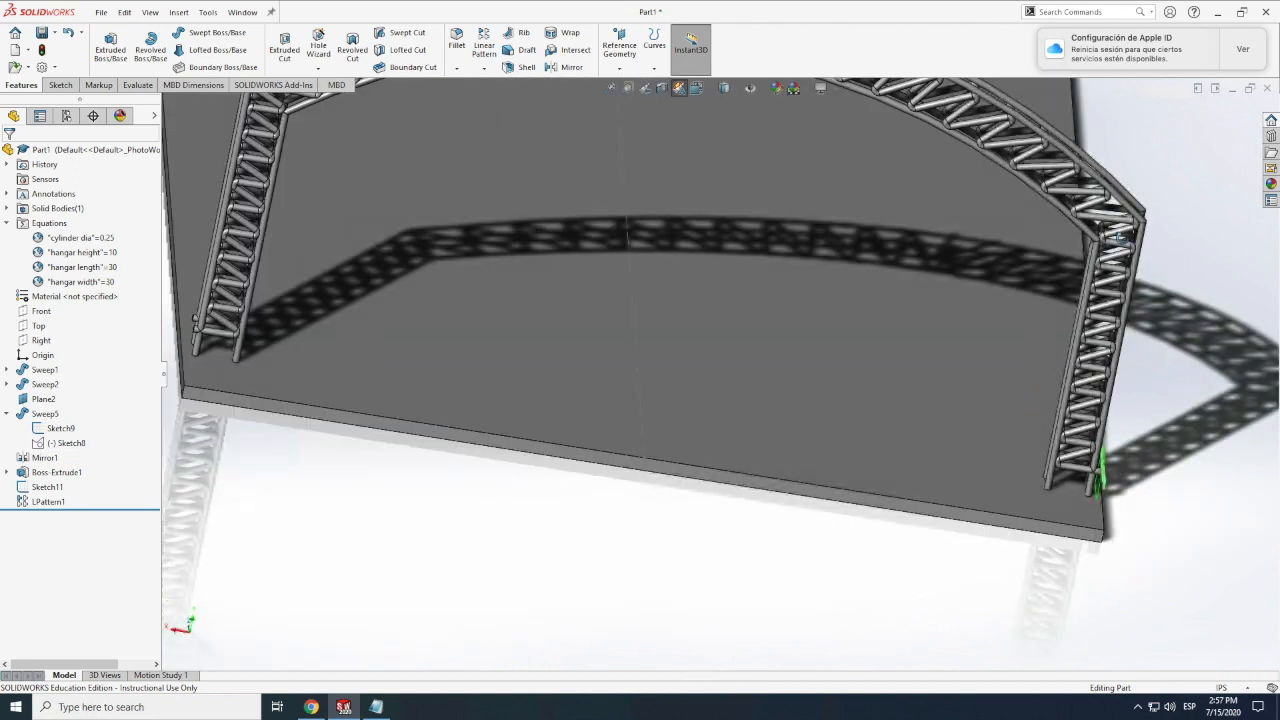
pyautogui.moveTo(1100, 470); pyautogui.dragTo(1130, 326, button='middle')
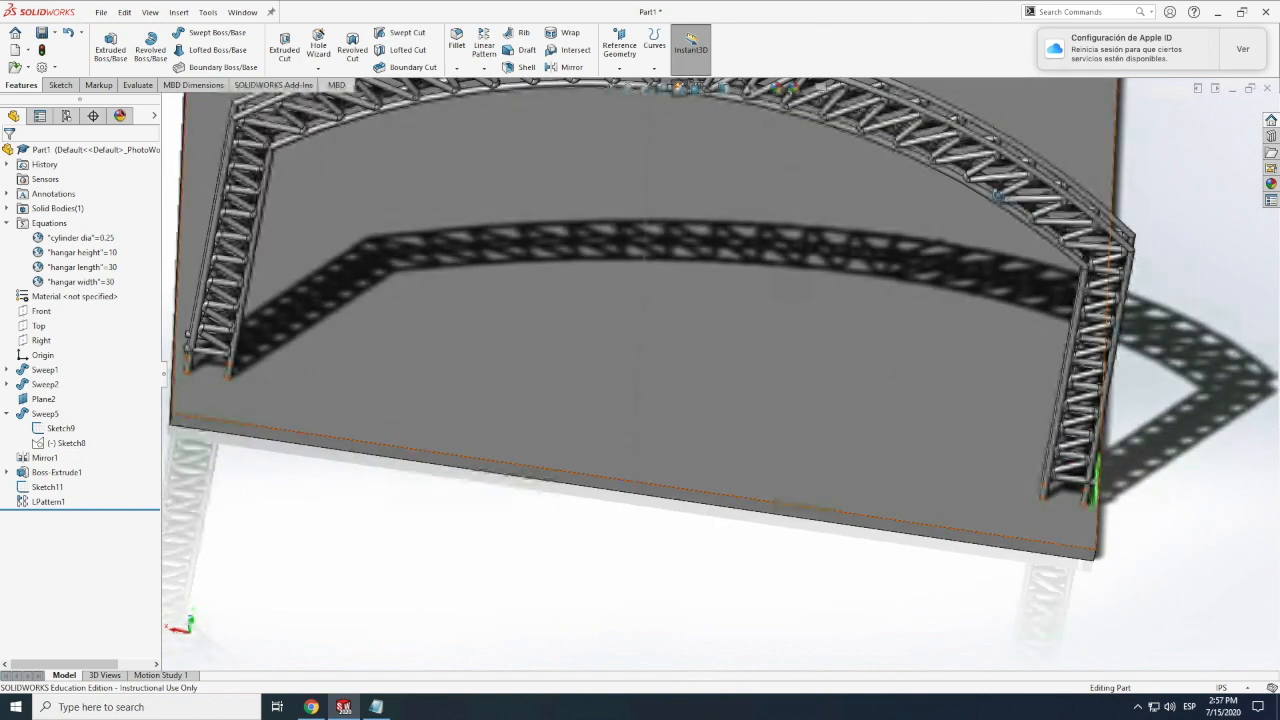
pyautogui.moveTo(1000, 197); pyautogui.dragTo(900, 170, button='middle')
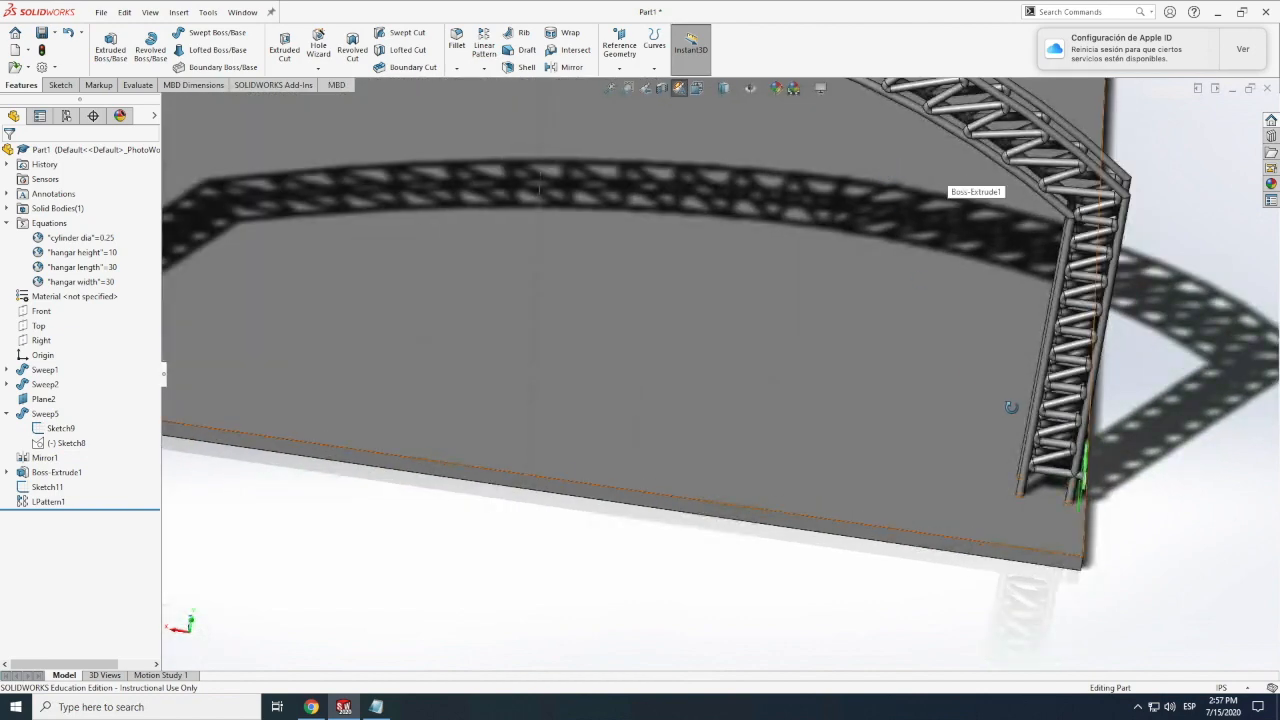
pyautogui.press('f')
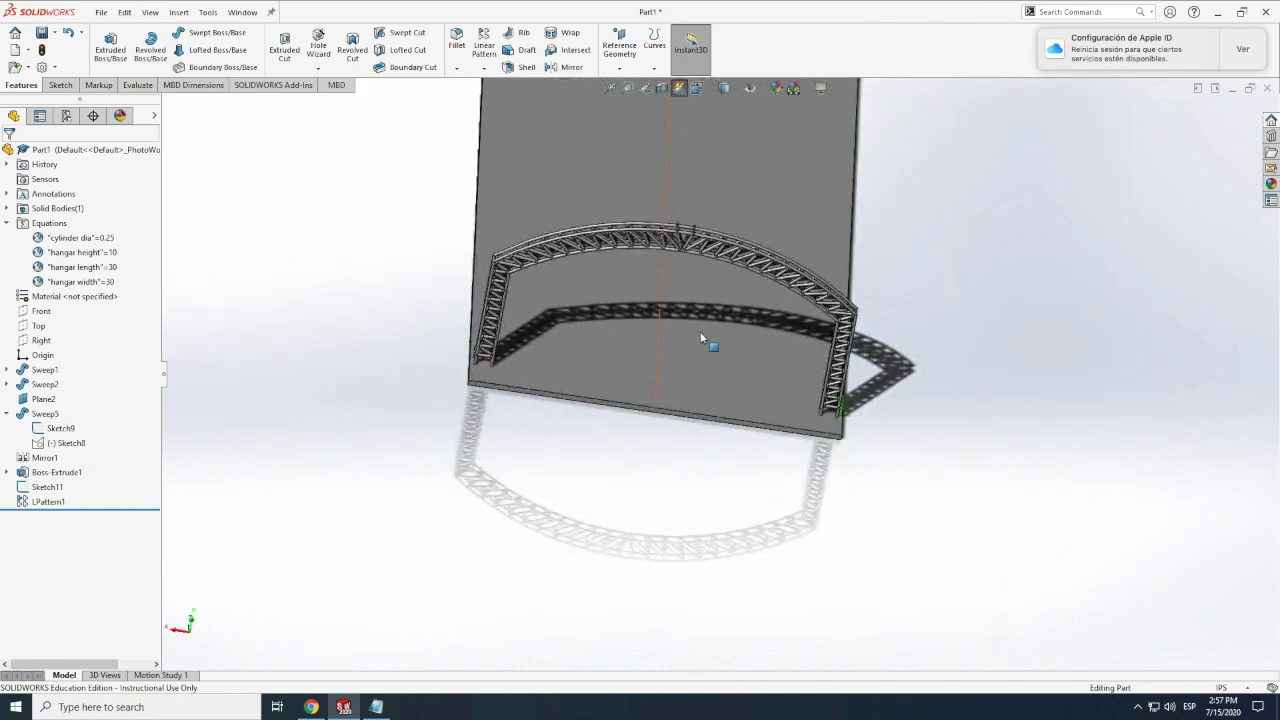
pyautogui.scroll(-3, 700, 331)
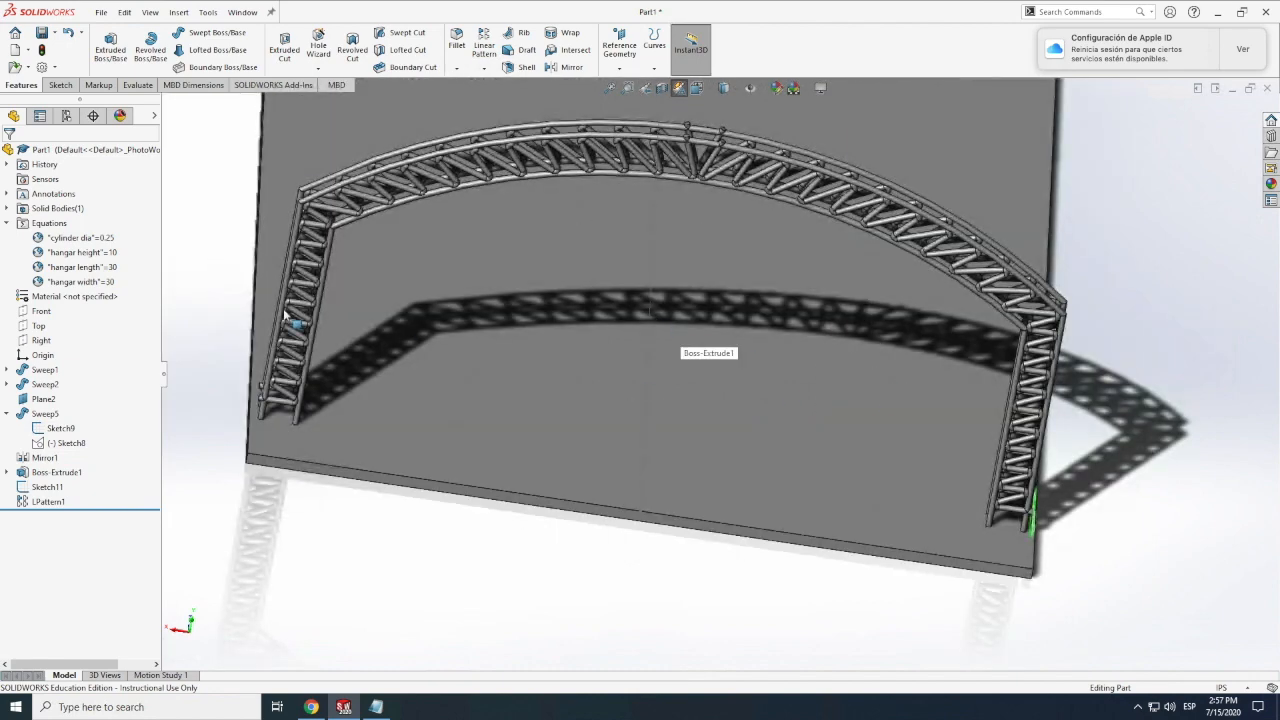
pyautogui.click(68, 85)
pyautogui.click(107, 47)
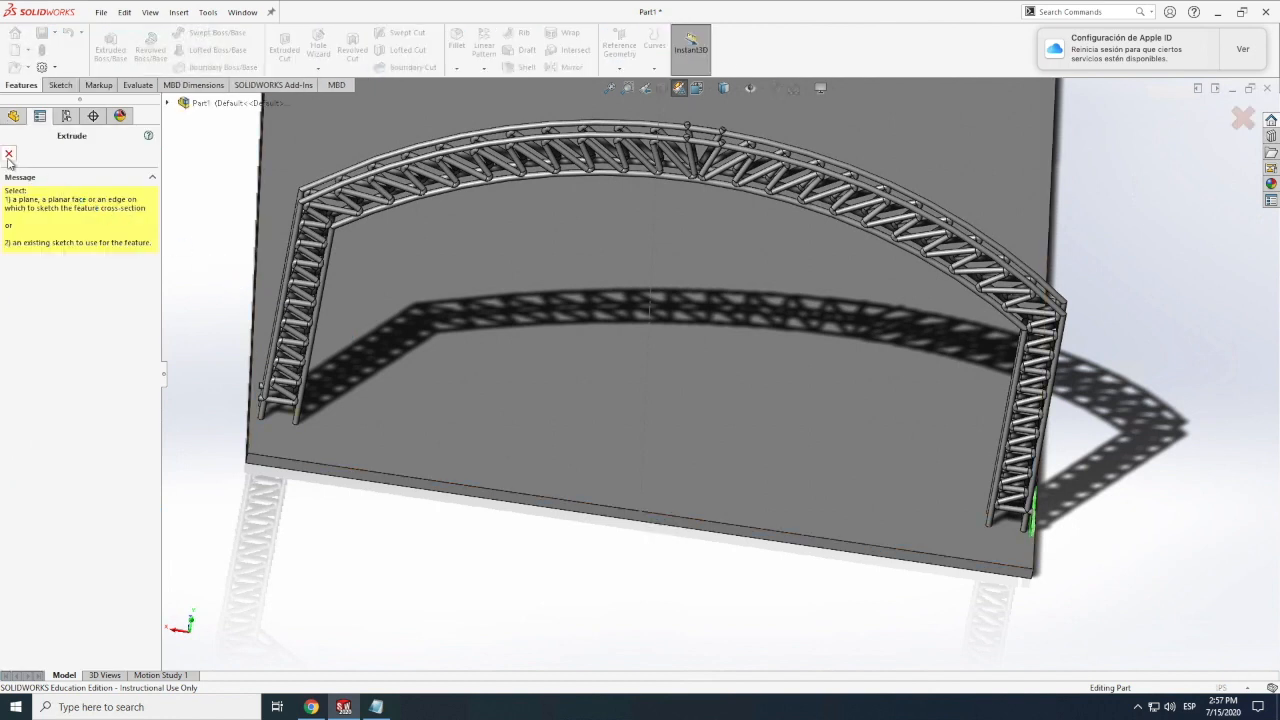
pyautogui.click(9, 156)
pyautogui.click(60, 85)
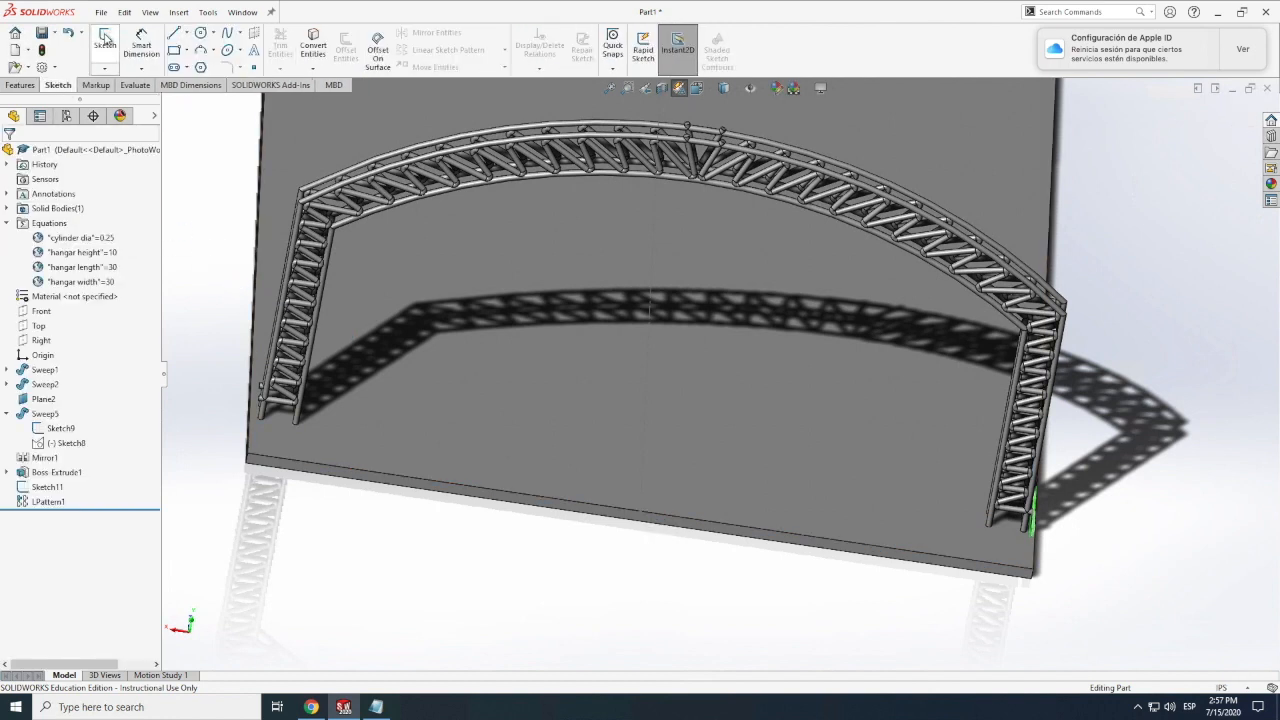
pyautogui.click(105, 42)
pyautogui.click(466, 438)
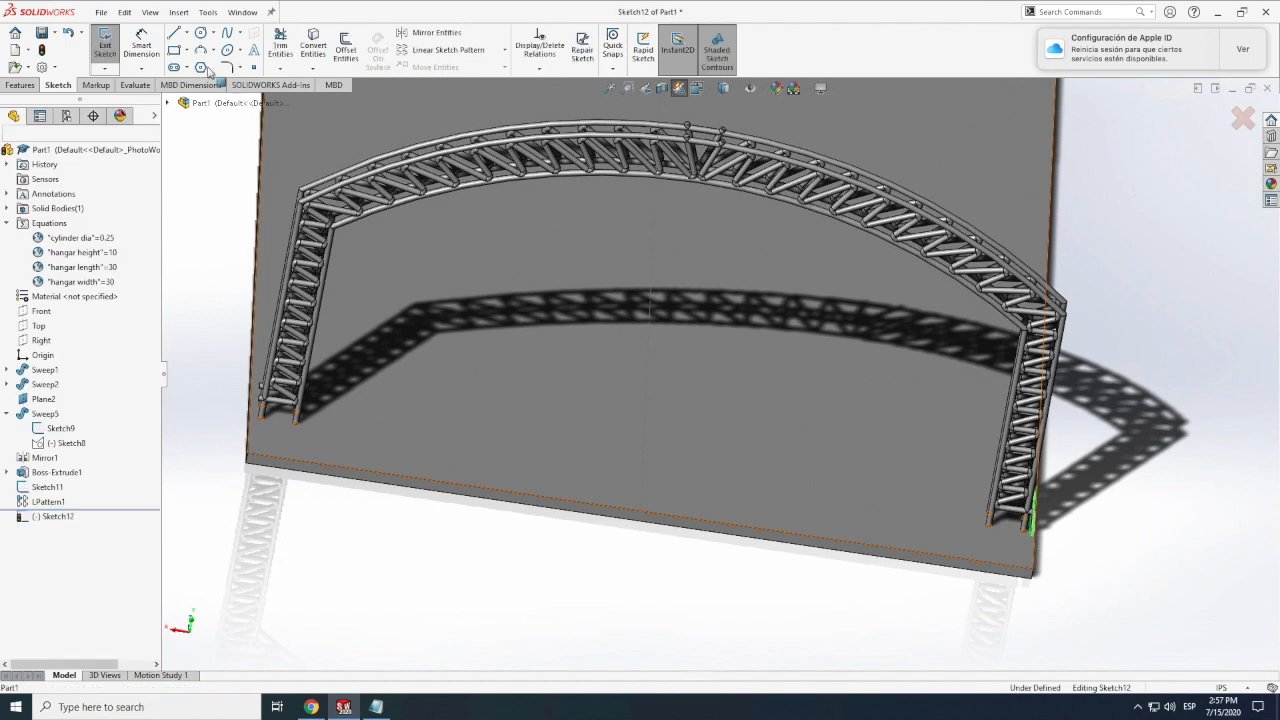
pyautogui.click(186, 33)
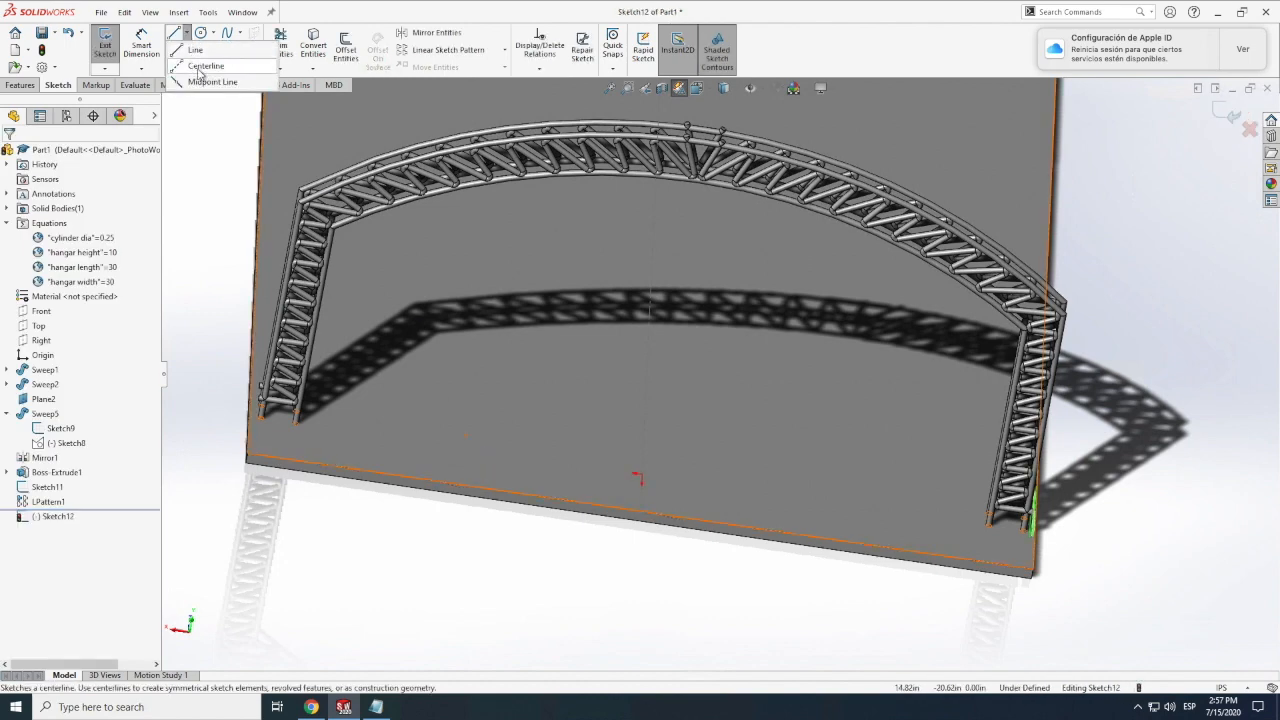
pyautogui.press('z')
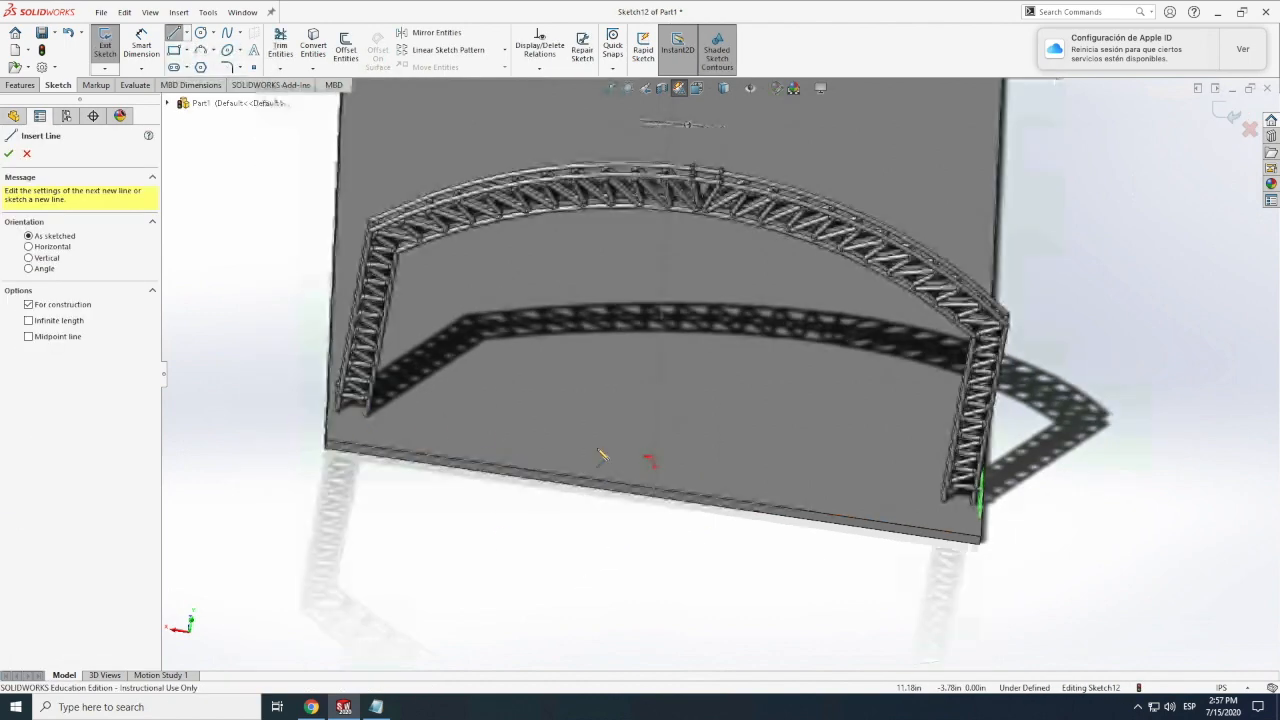
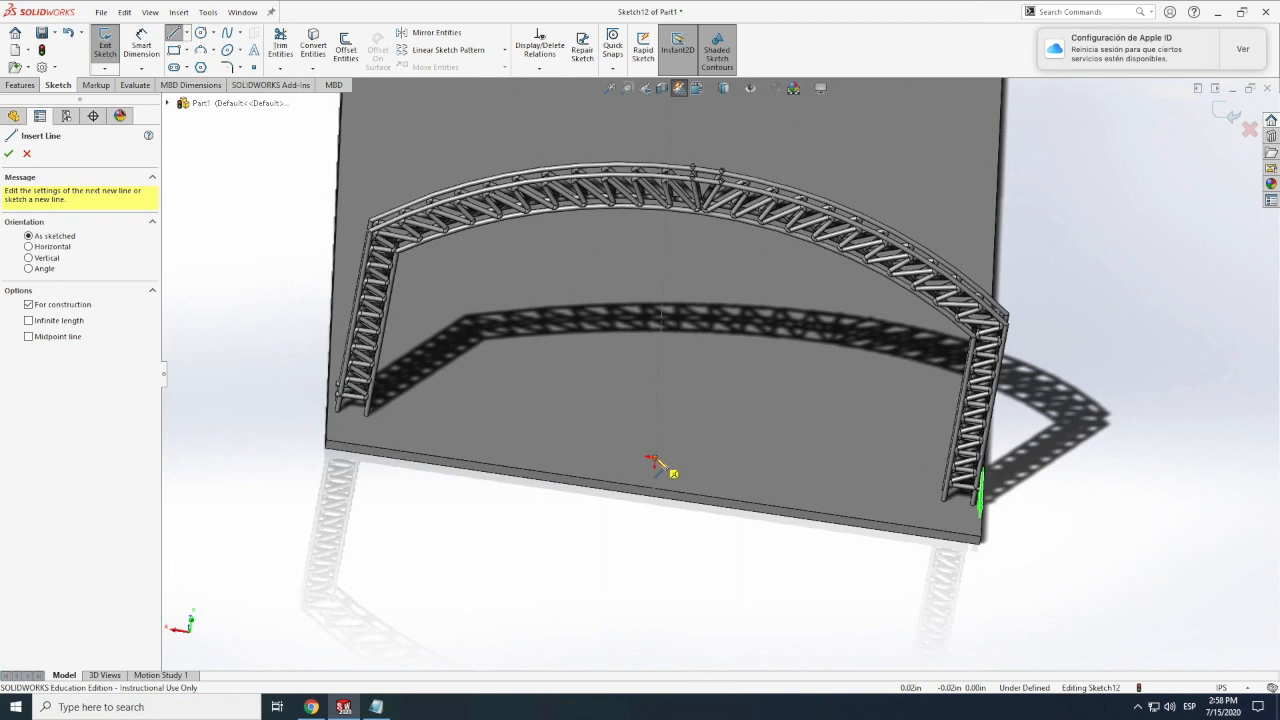
pyautogui.press('Escape')
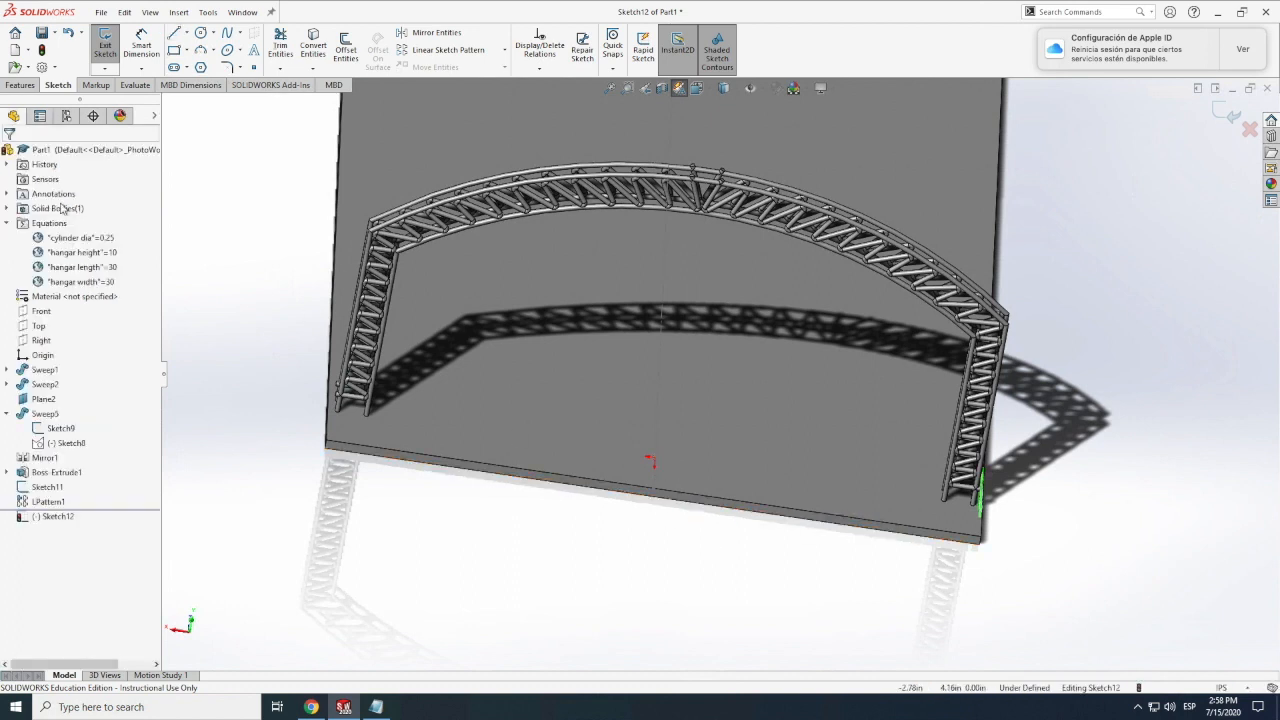
pyautogui.click(105, 48)
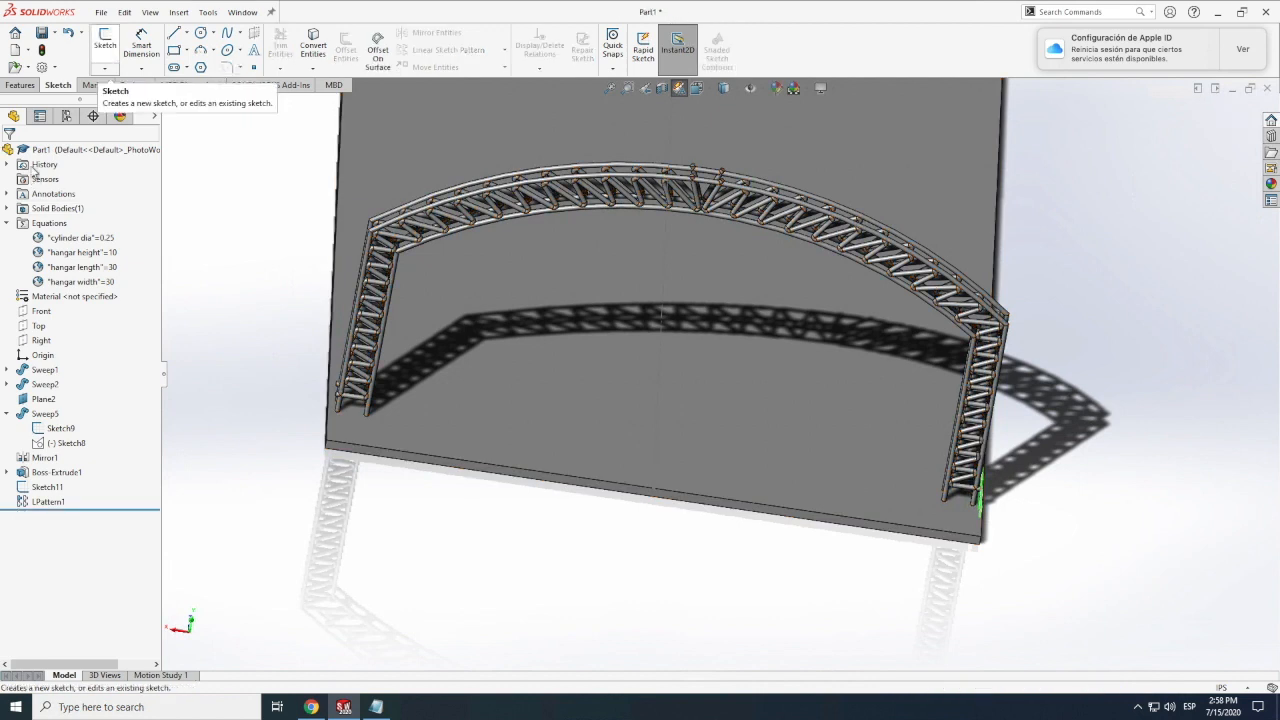
pyautogui.click(20, 85)
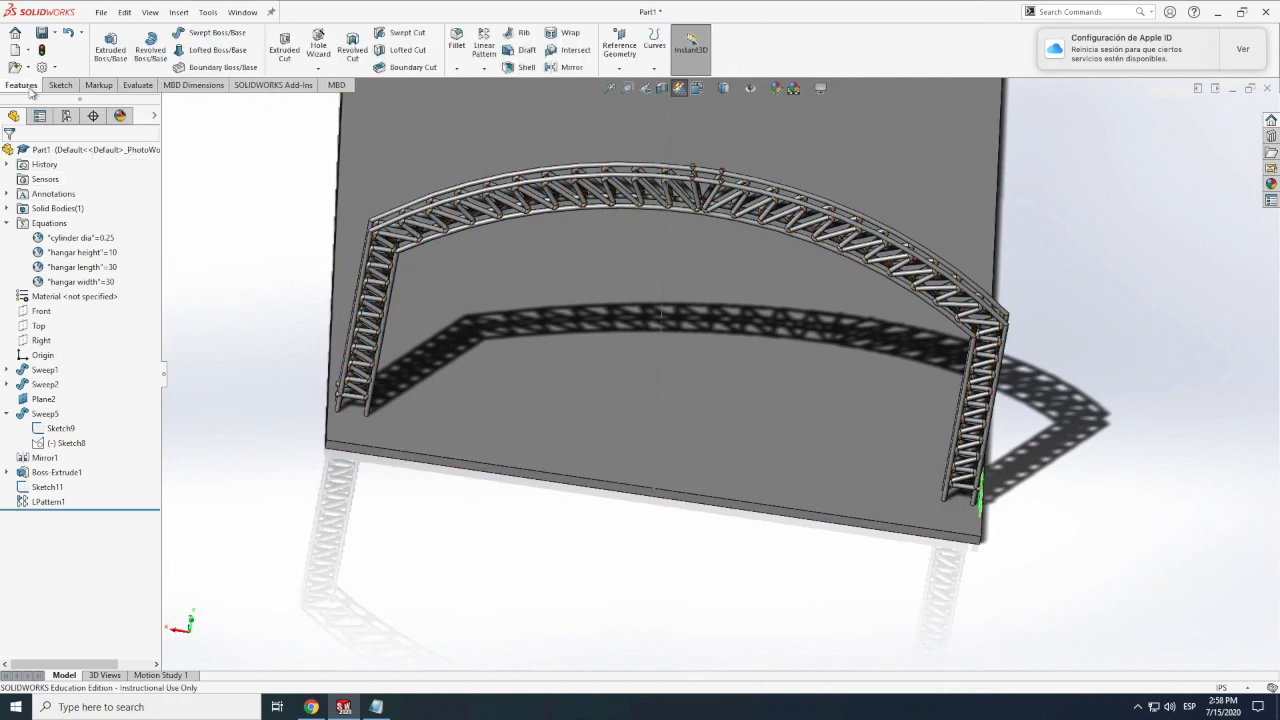
# On the Front plane, sketch a horizontal centerline about 14.69 in long from the origin to beside the column's inner tube.
pyautogui.click(41, 314)
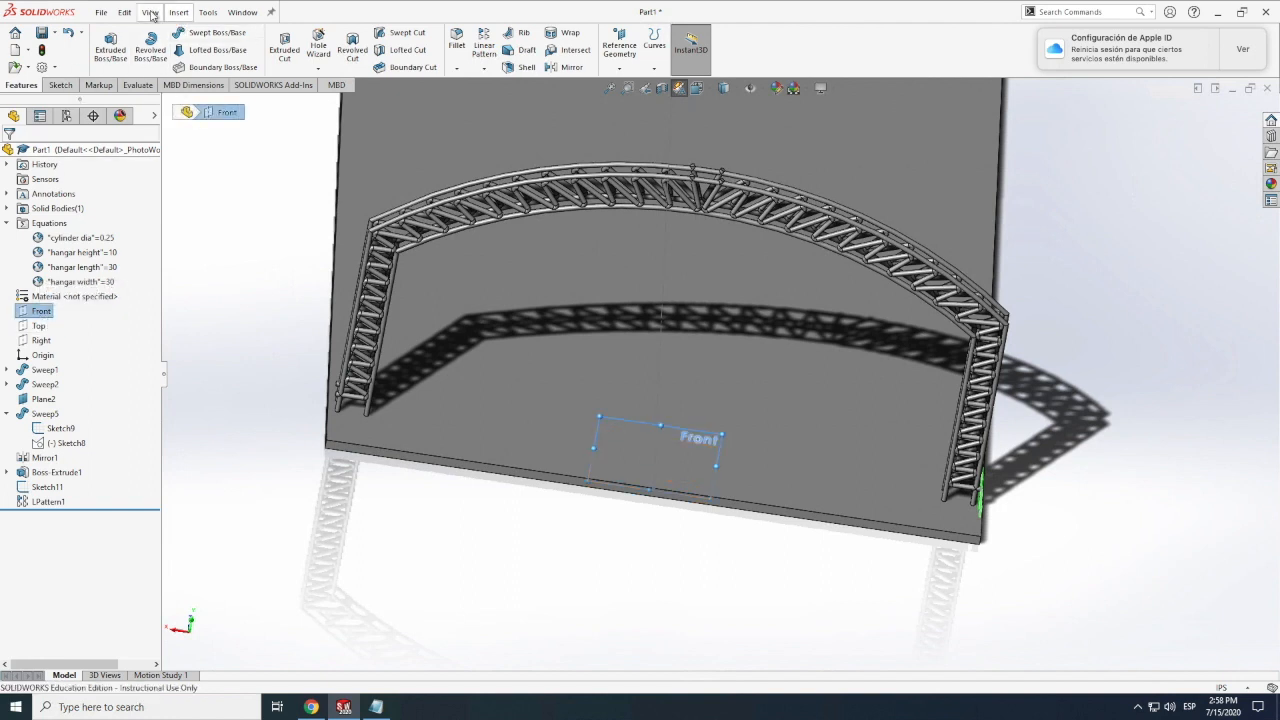
pyautogui.click(150, 12)
pyautogui.moveTo(184, 96)
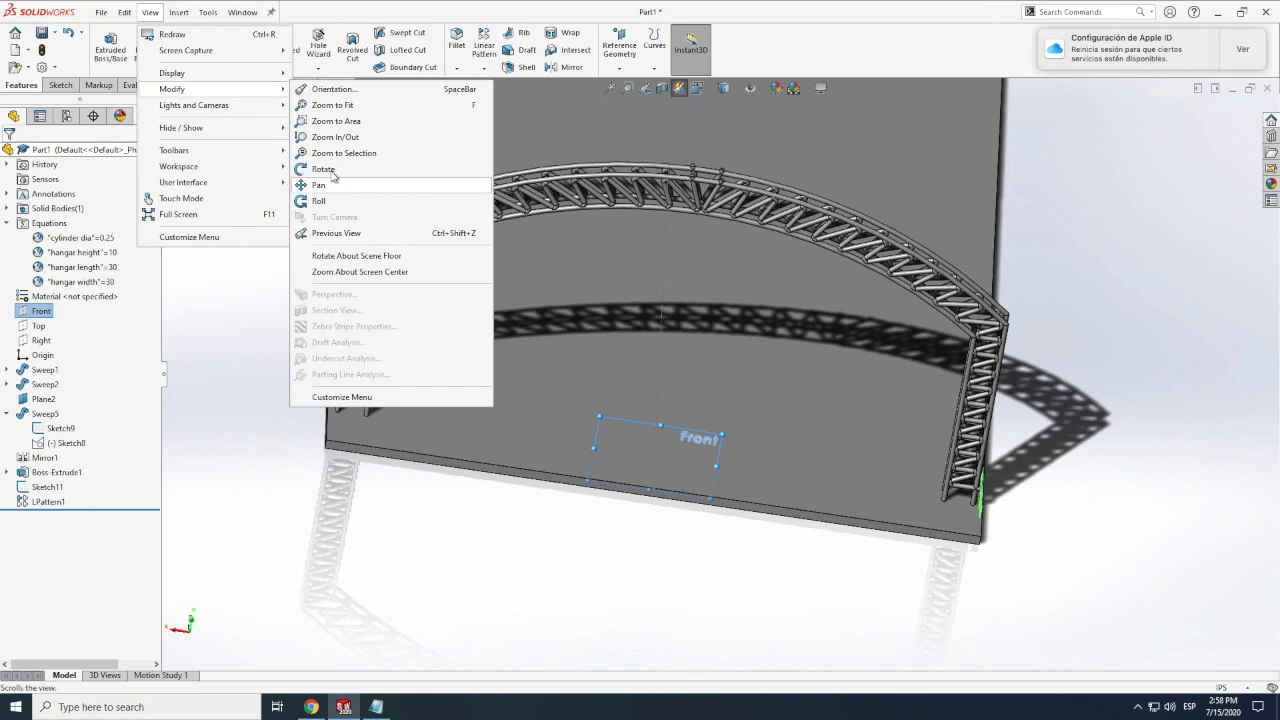
pyautogui.click(330, 171)
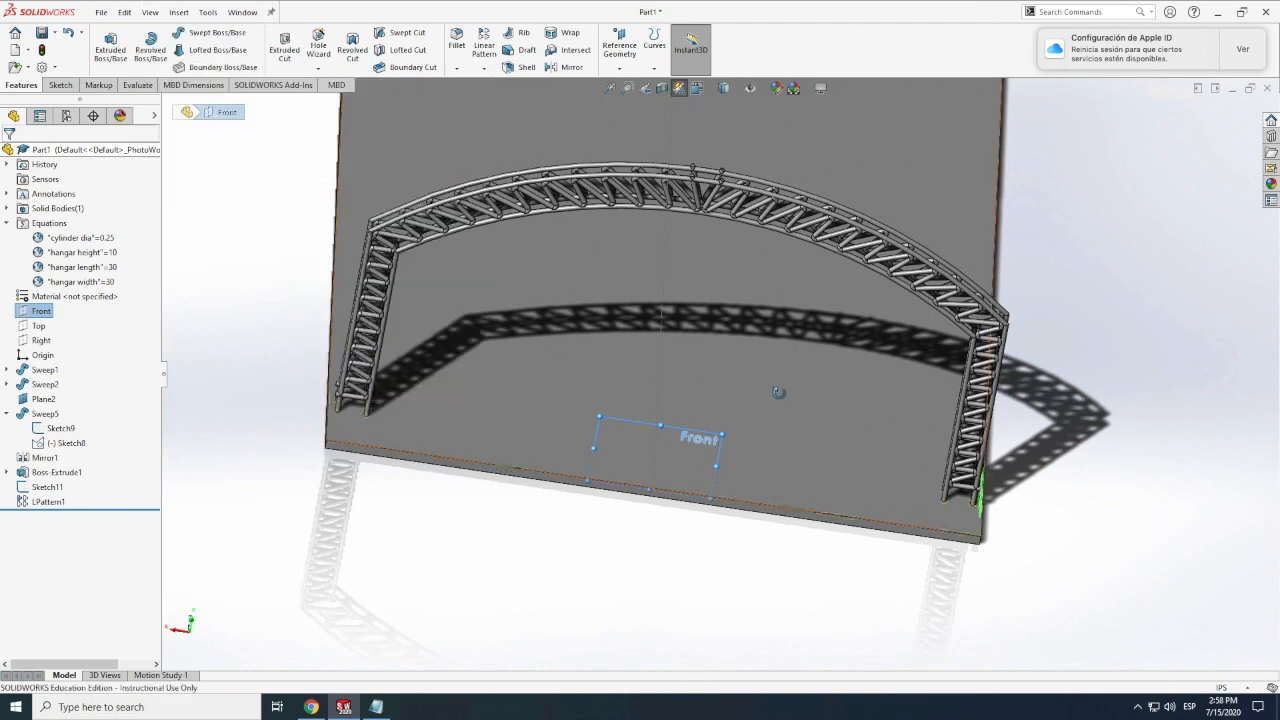
pyautogui.moveTo(780, 395); pyautogui.dragTo(746, 357)
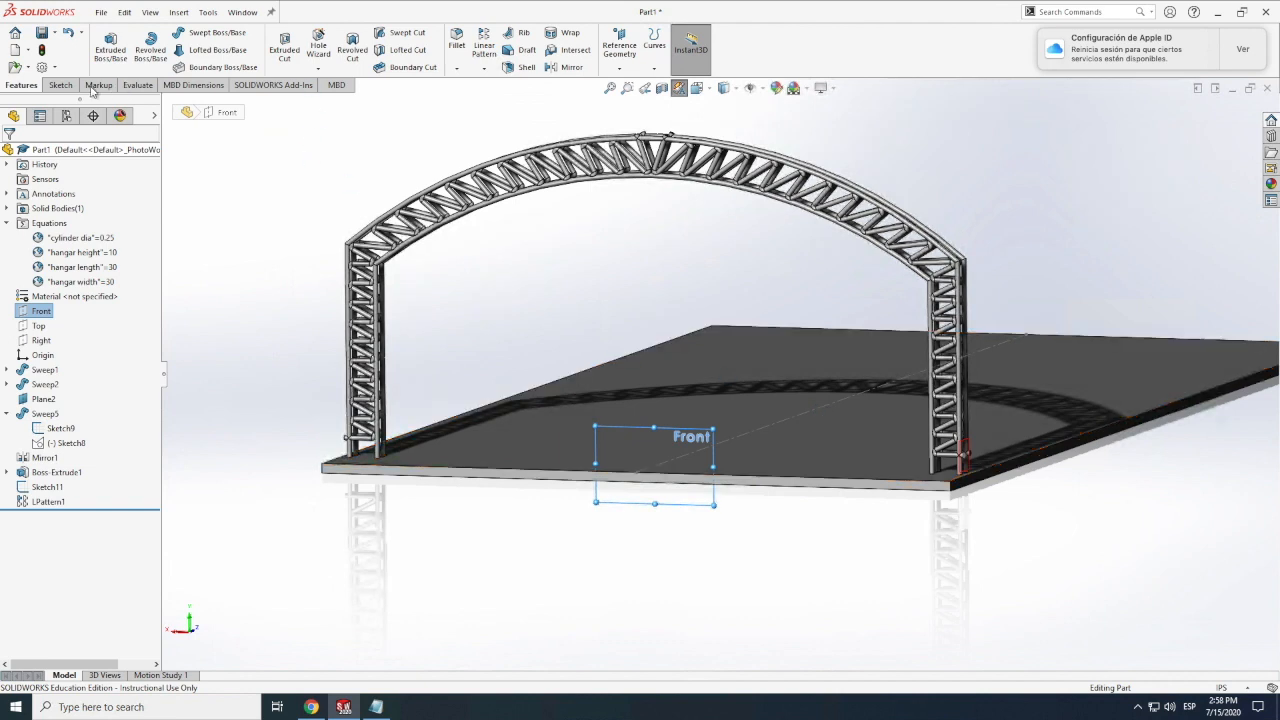
pyautogui.click(60, 85)
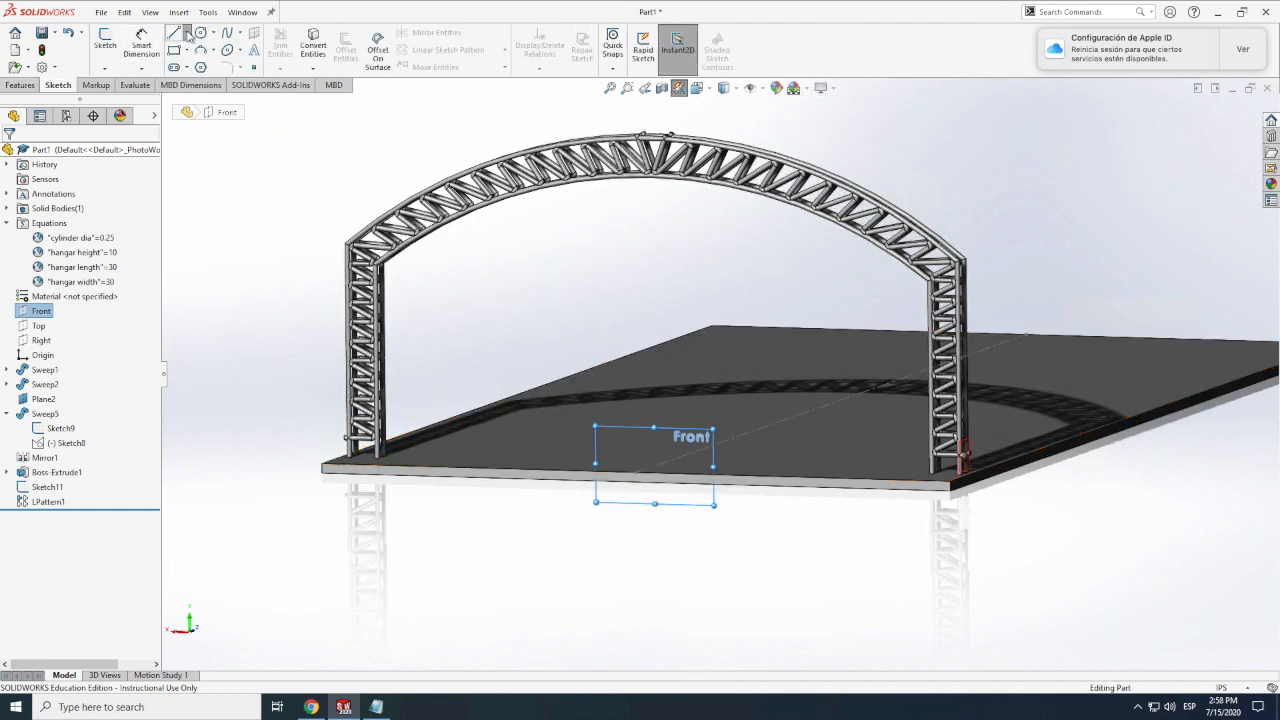
pyautogui.click(187, 35)
pyautogui.click(205, 66)
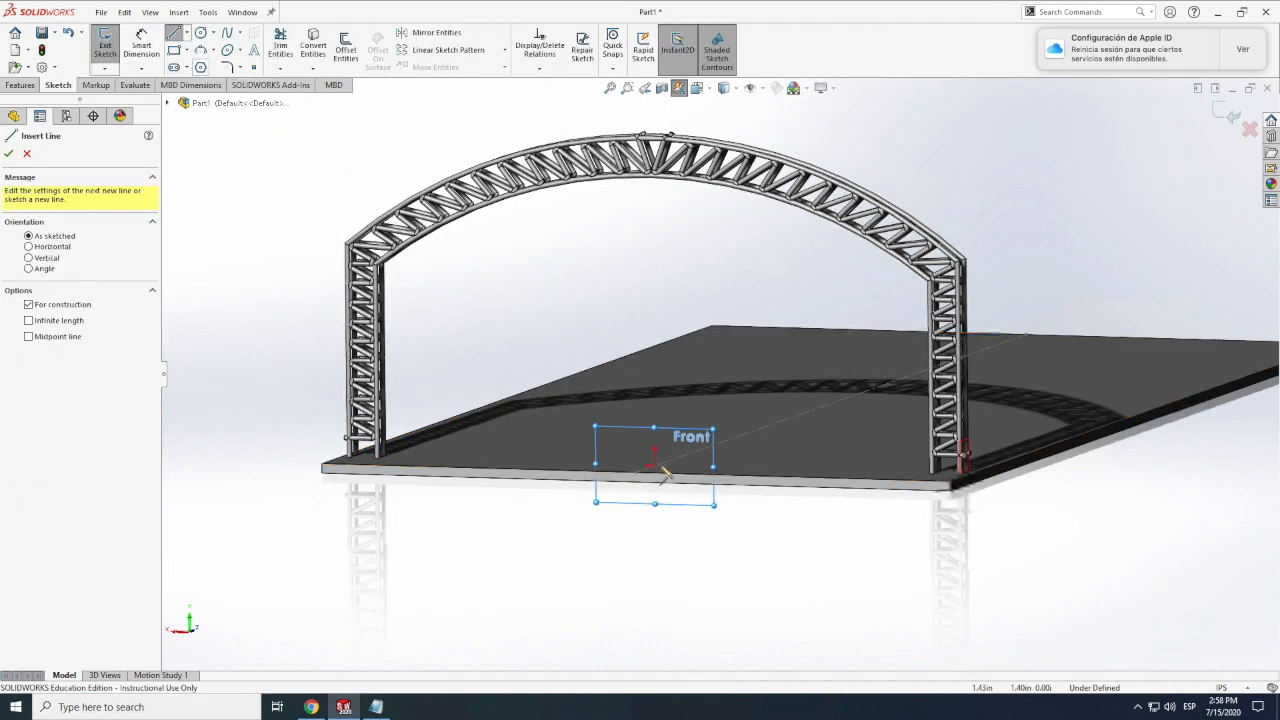
pyautogui.click(654, 466)
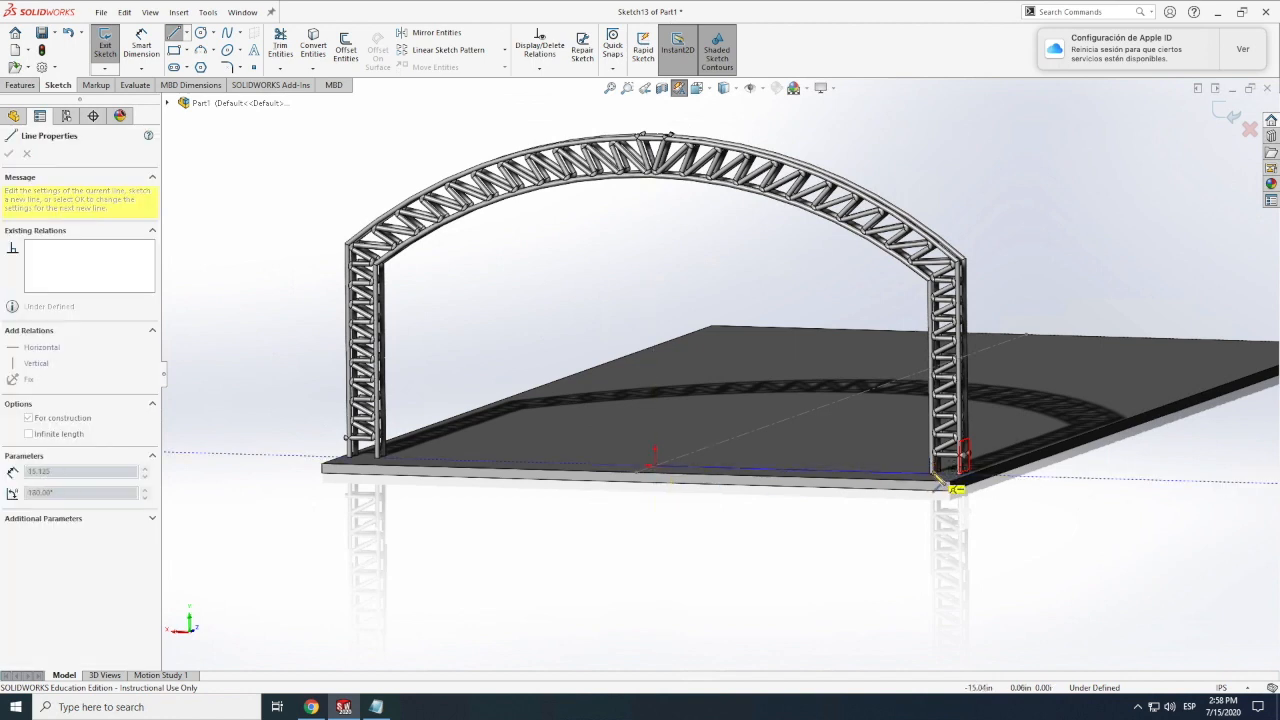
pyautogui.scroll(-5, 912, 460)
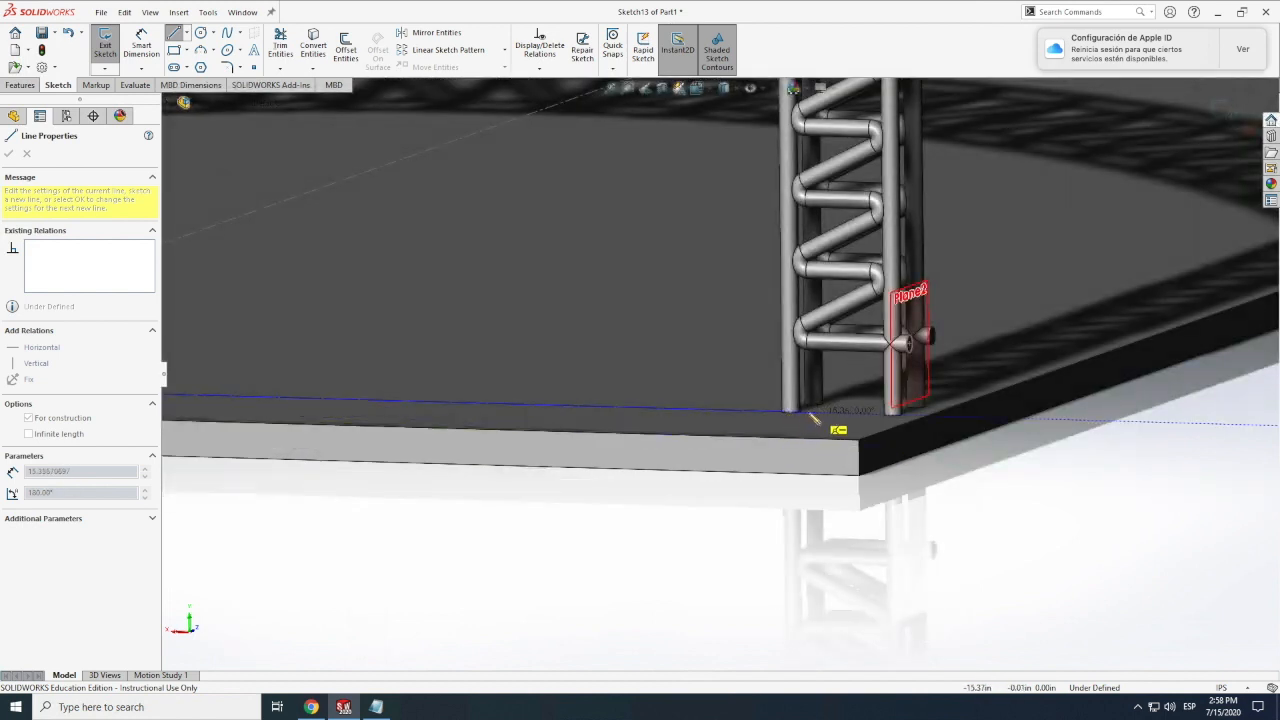
pyautogui.click(772, 408)
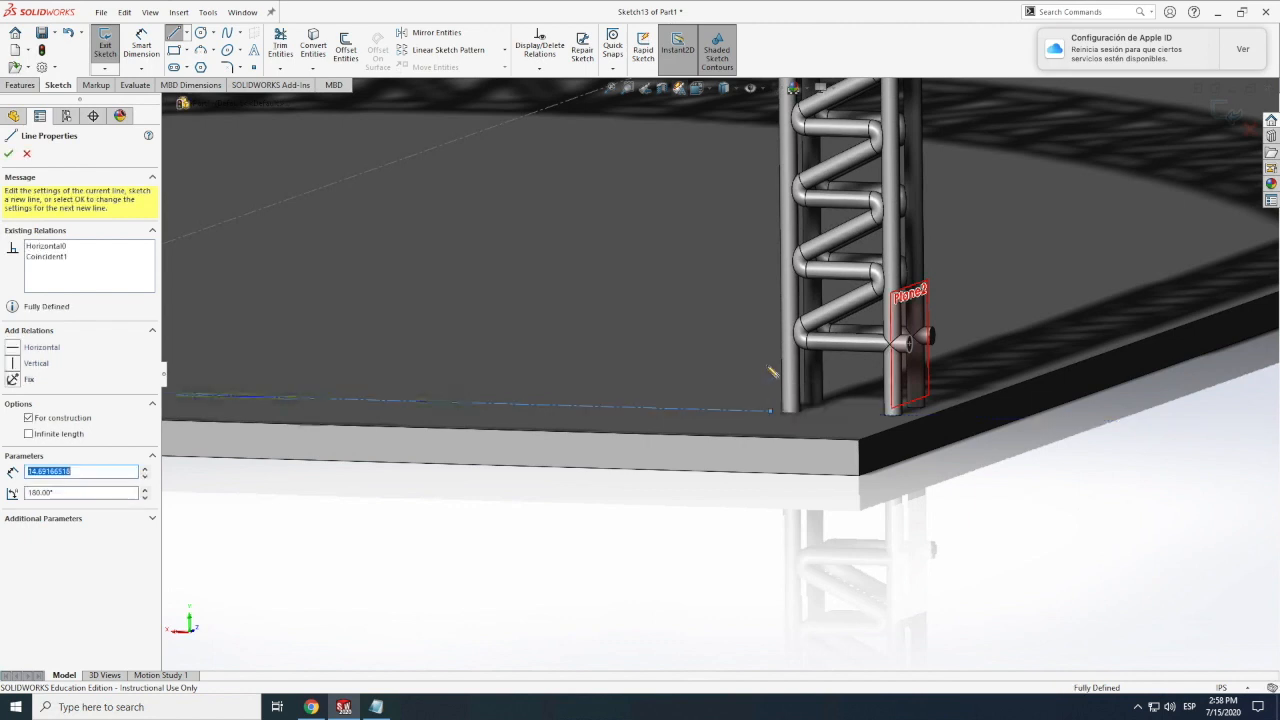
pyautogui.press('Escape')
# Dimension the horizontal centerline's length with the equation ="hangar width"/2.
pyautogui.scroll(-1, 775, 366)
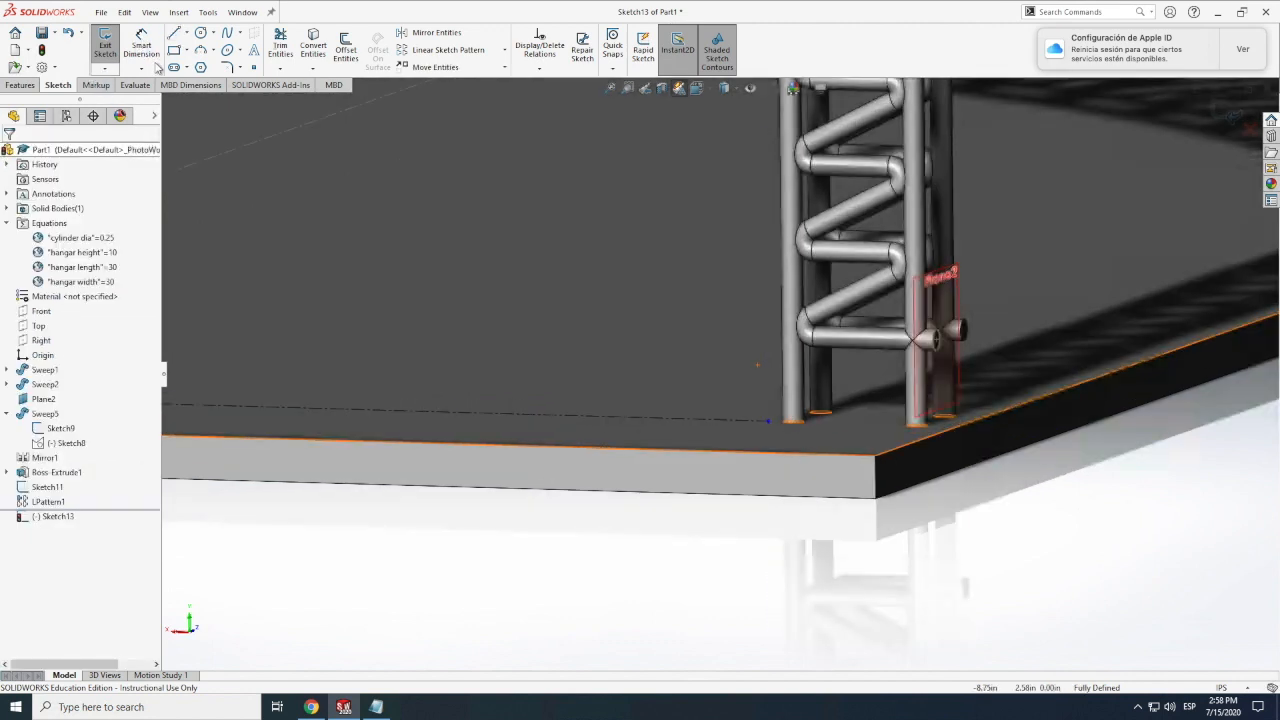
pyautogui.click(150, 45)
pyautogui.click(439, 416)
pyautogui.click(451, 529)
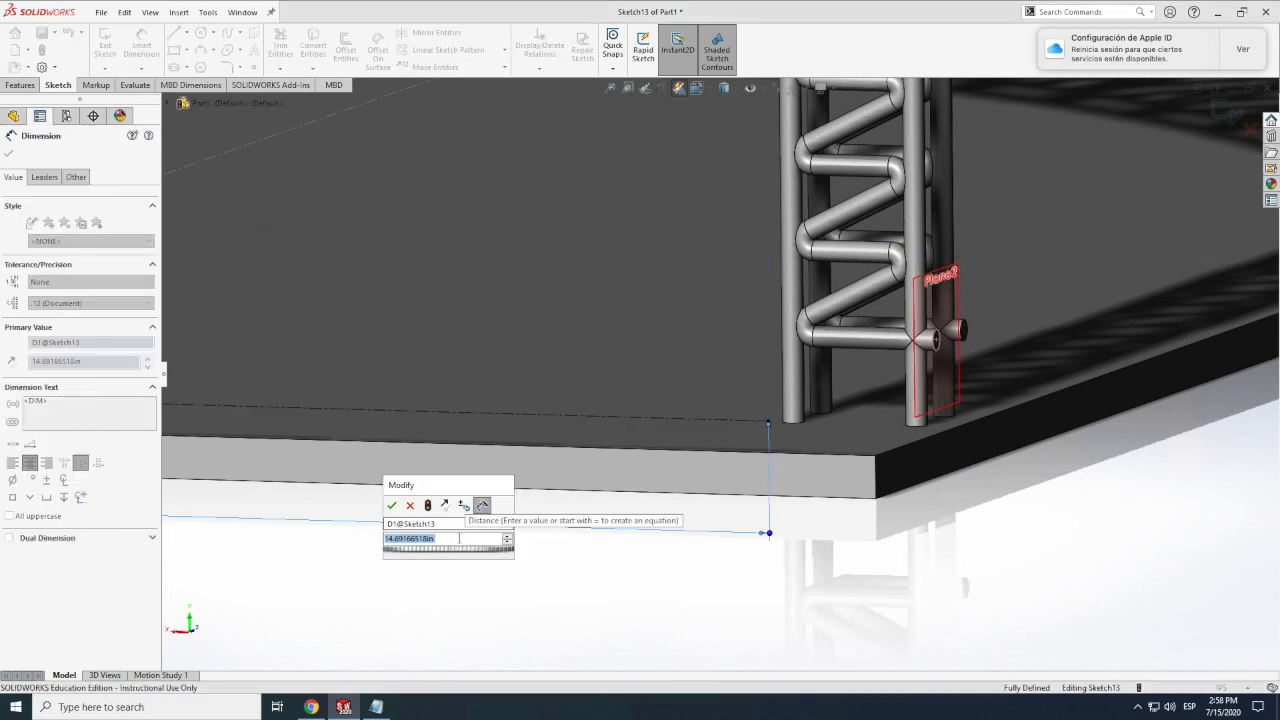
pyautogui.write('="ha')
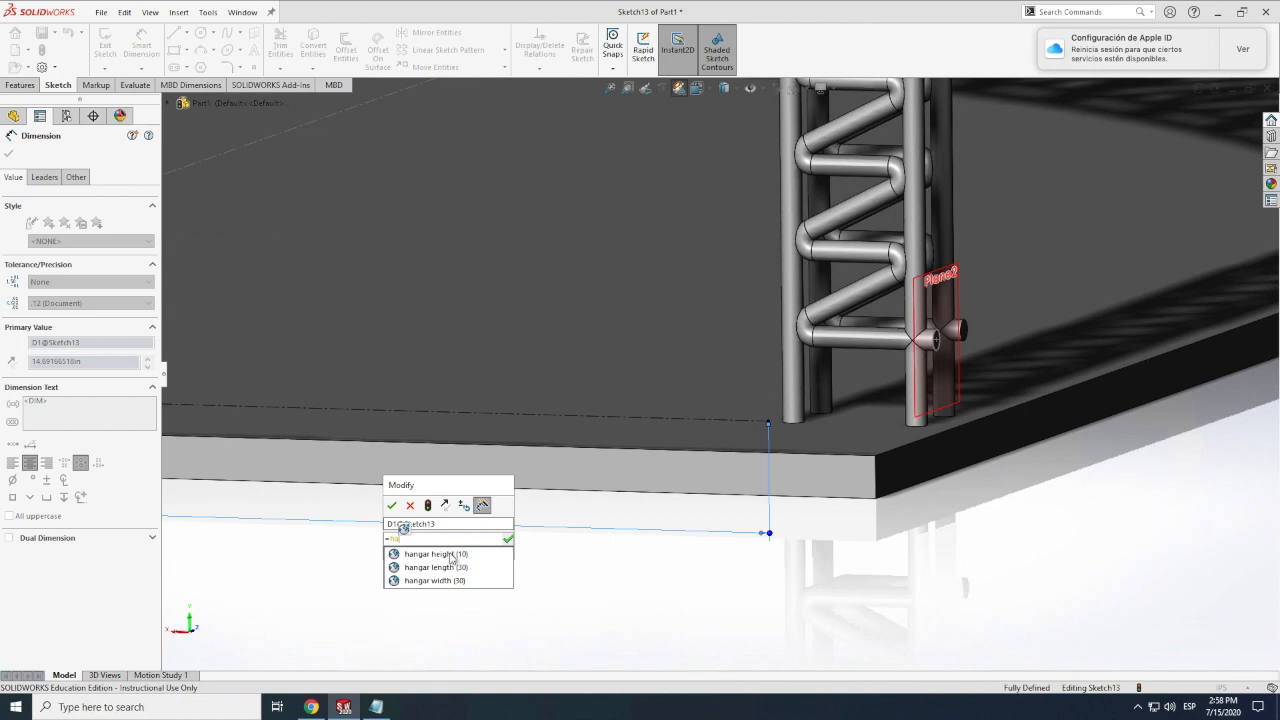
pyautogui.write('nga')
pyautogui.press('Return')
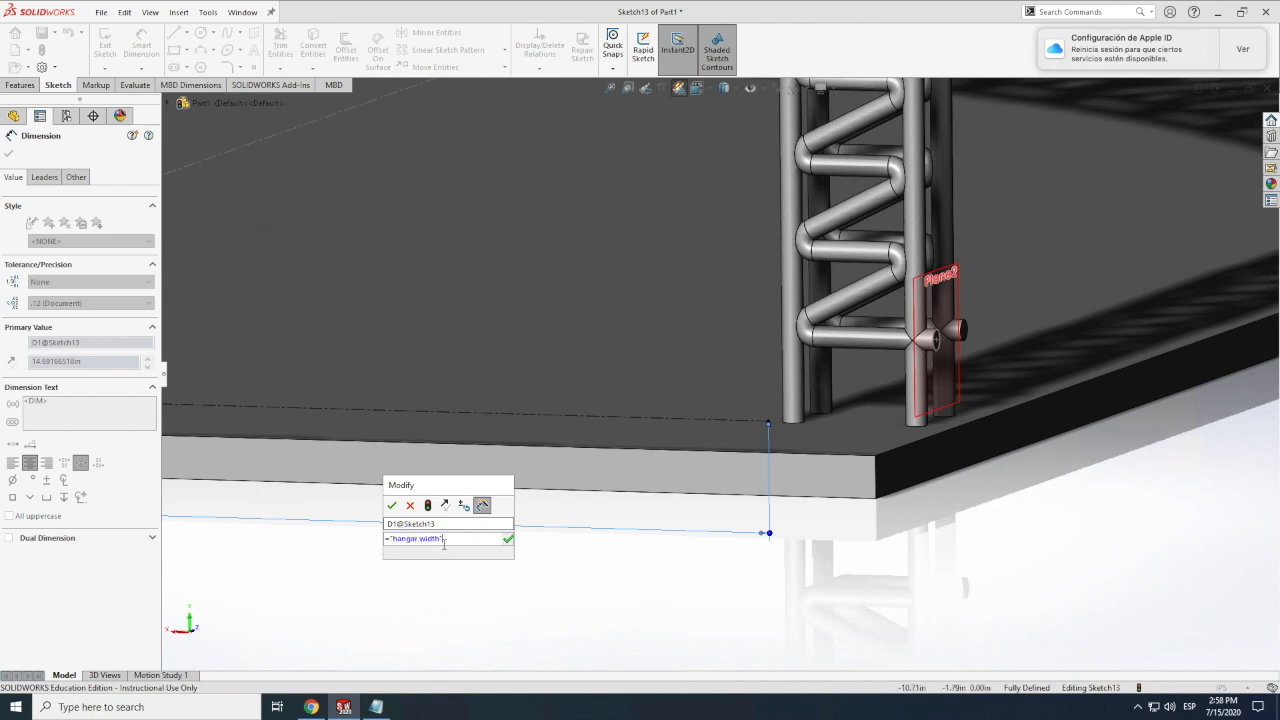
pyautogui.write('/2')
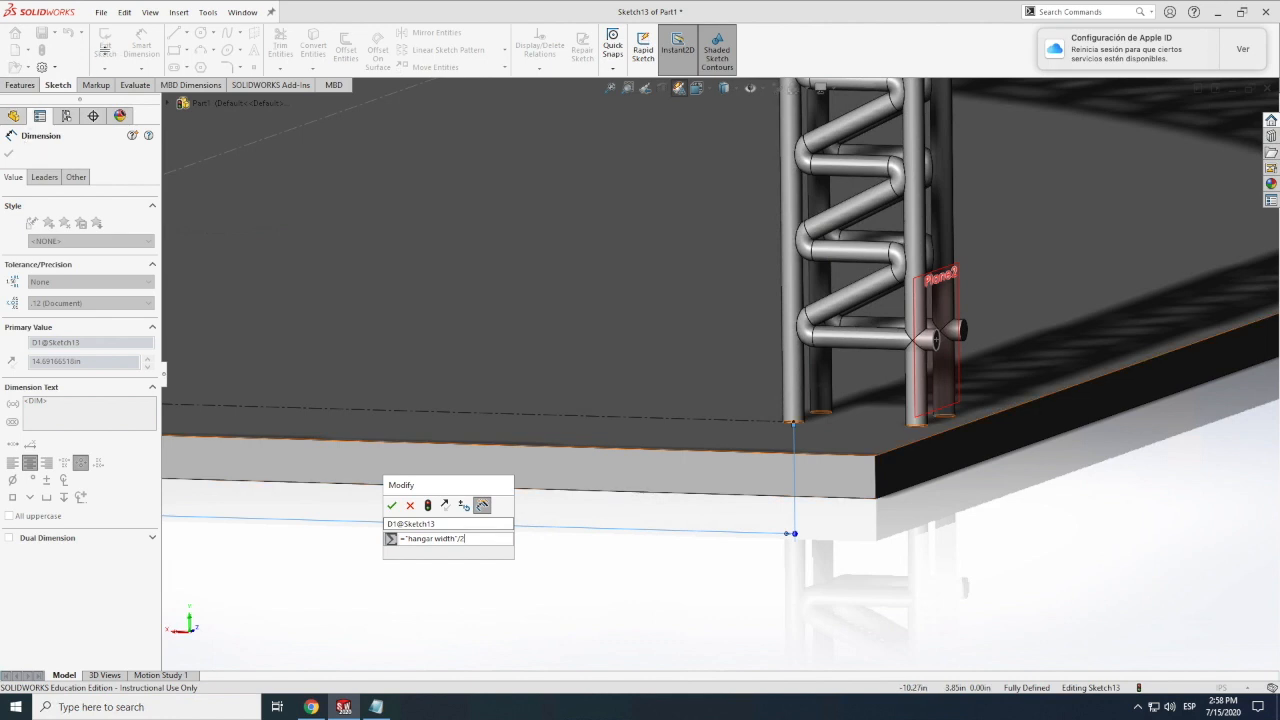
pyautogui.click(24, 86)
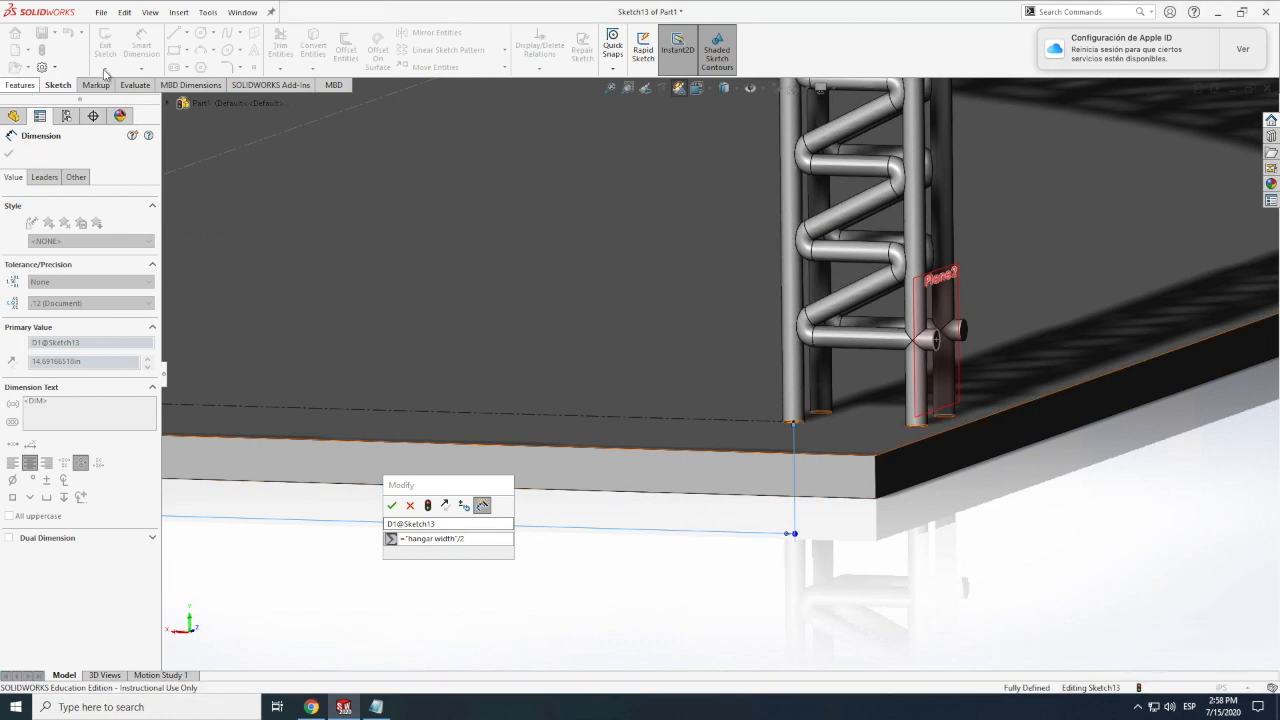
pyautogui.click(392, 505)
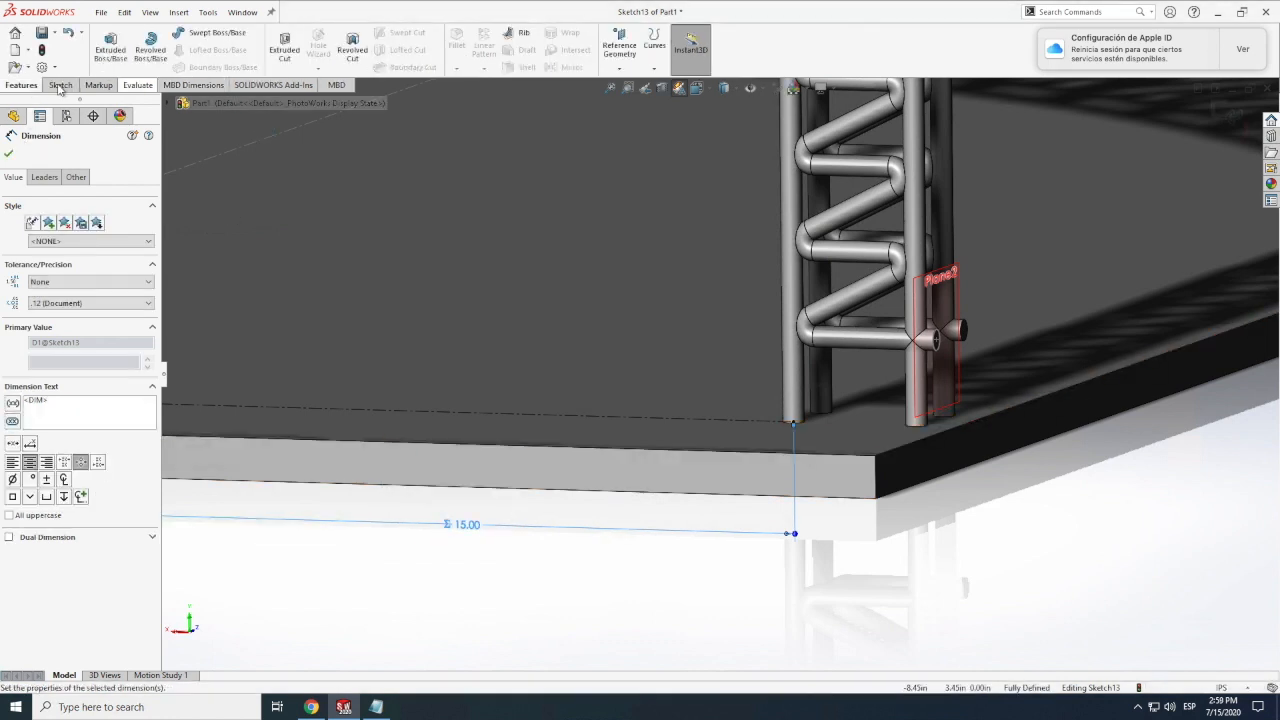
# Extend the sketch with a second horizontal centerline from the first one's end to just past the column's outer tube.
pyautogui.click(186, 33)
pyautogui.click(205, 69)
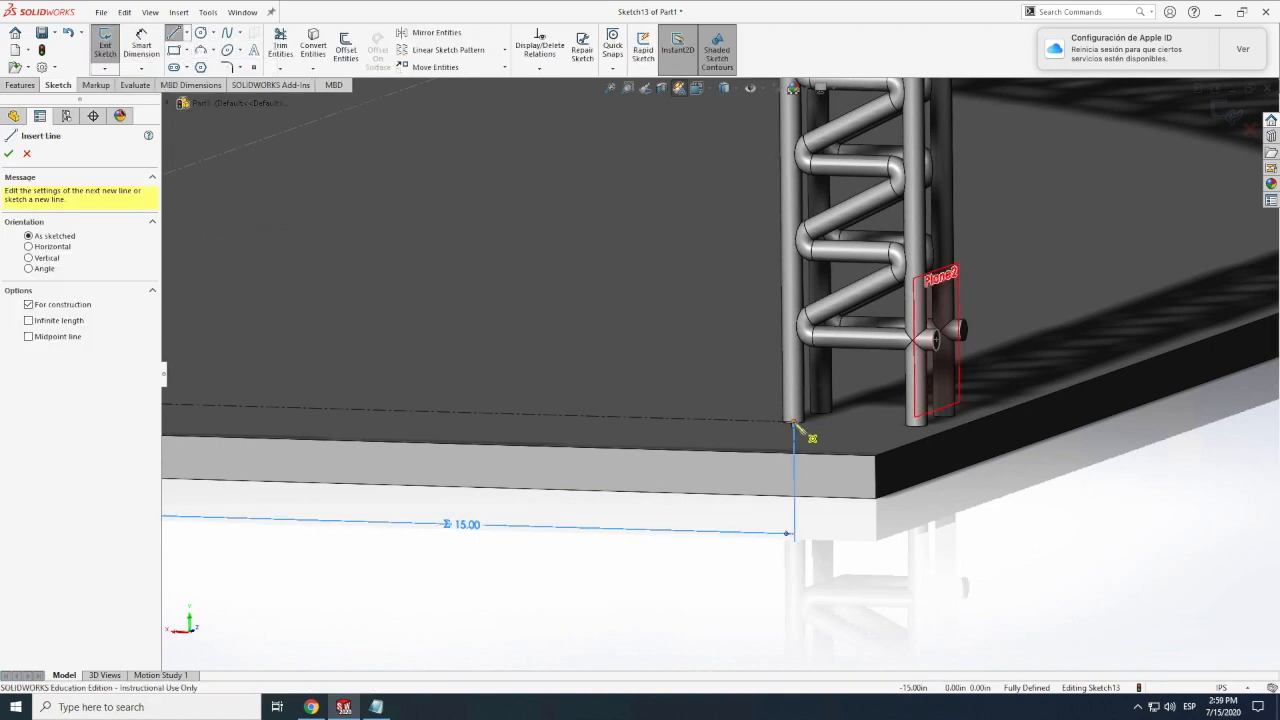
pyautogui.click(919, 436)
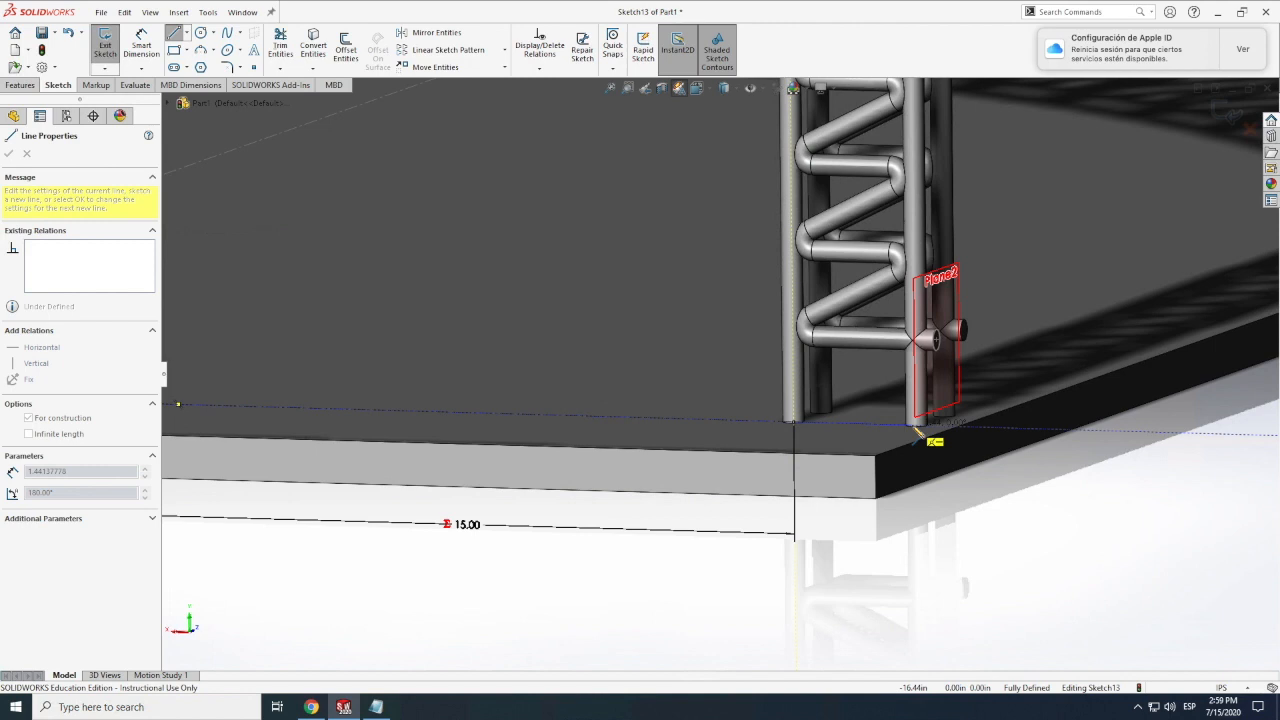
pyautogui.click(939, 430)
pyautogui.press('Escape')
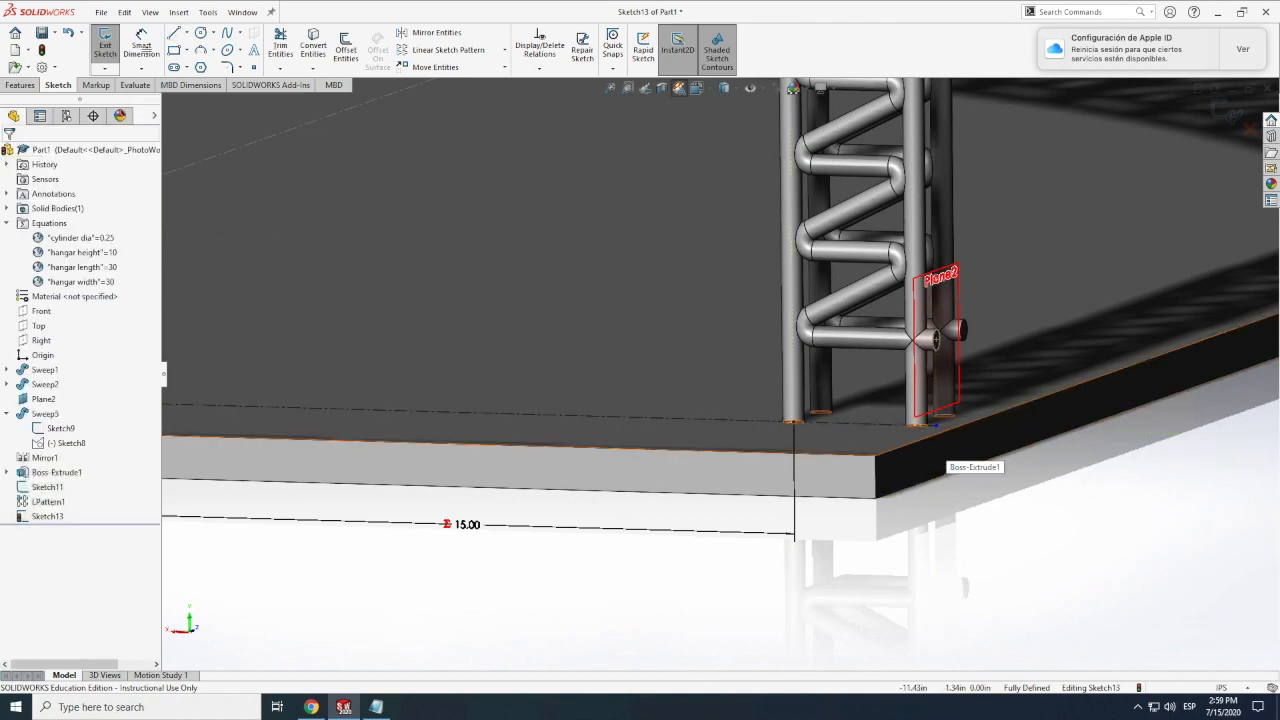
# Set the short second centerline's length to 1.5 in.
pyautogui.click(141, 47)
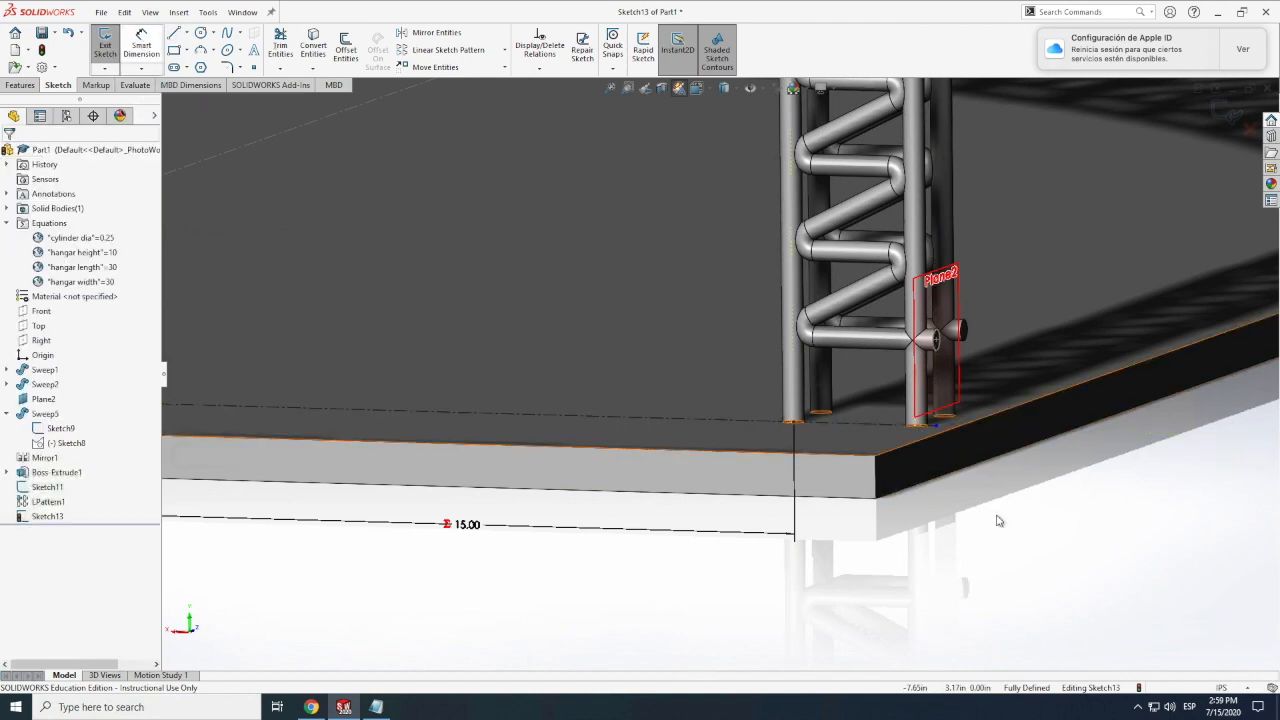
pyautogui.click(840, 600)
pyautogui.write('1.5')
pyautogui.press('Return')
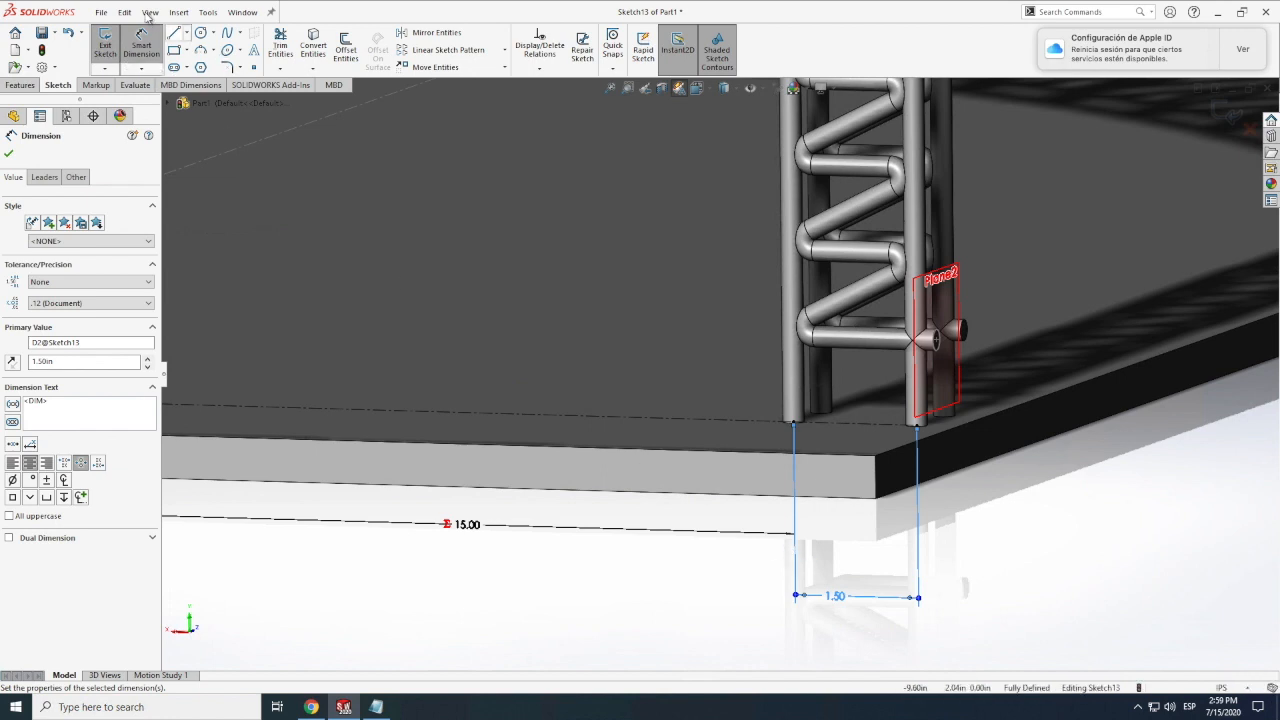
# Sketch a vertical centerline about 8.41 in long along the column's inner tube, starting at the end of the 15 in centerline.
pyautogui.click(149, 12)
pyautogui.moveTo(210, 89)
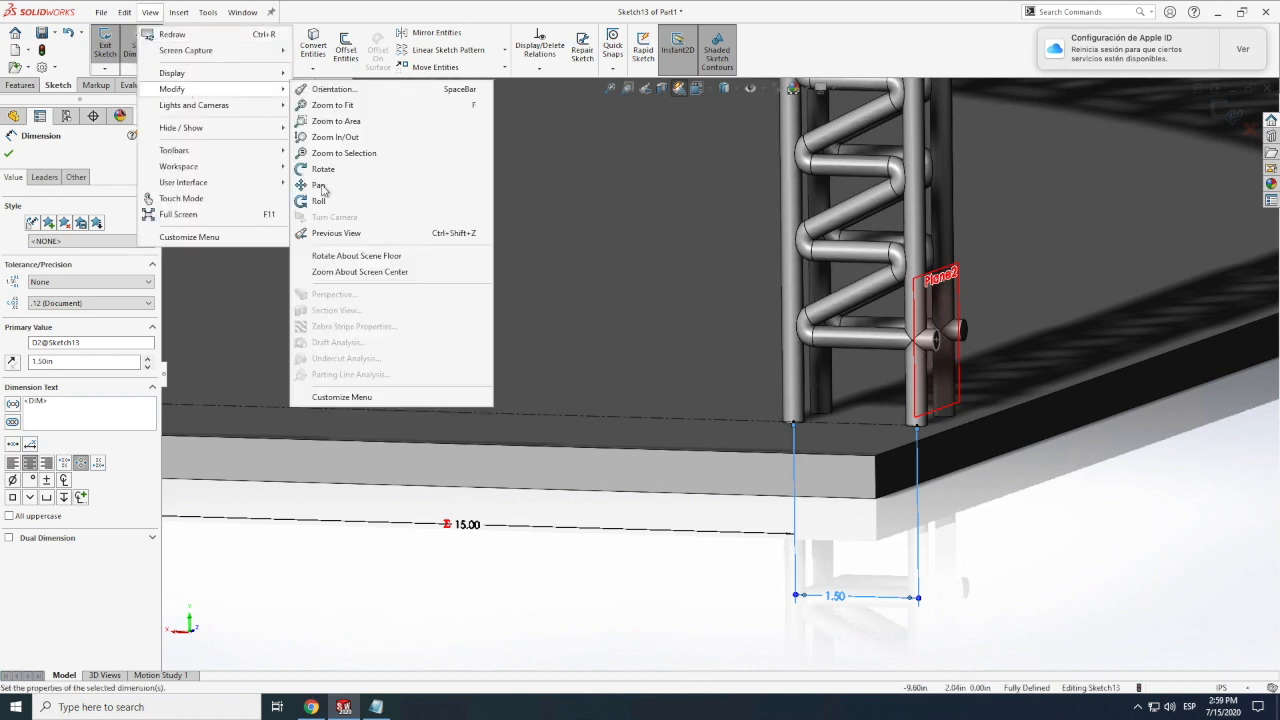
pyautogui.click(323, 170)
pyautogui.moveTo(831, 503); pyautogui.dragTo(837, 503)
pyautogui.moveTo(787, 406); pyautogui.dragTo(871, 460)
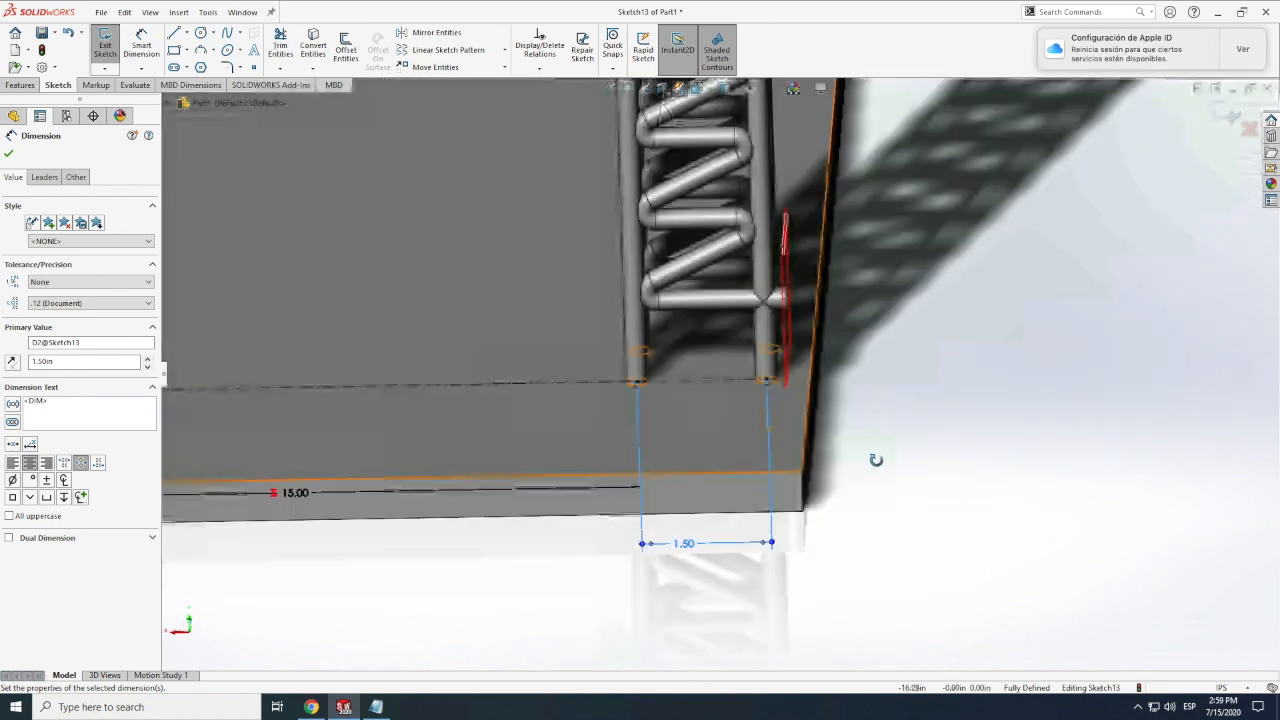
pyautogui.scroll(6, 920, 478)
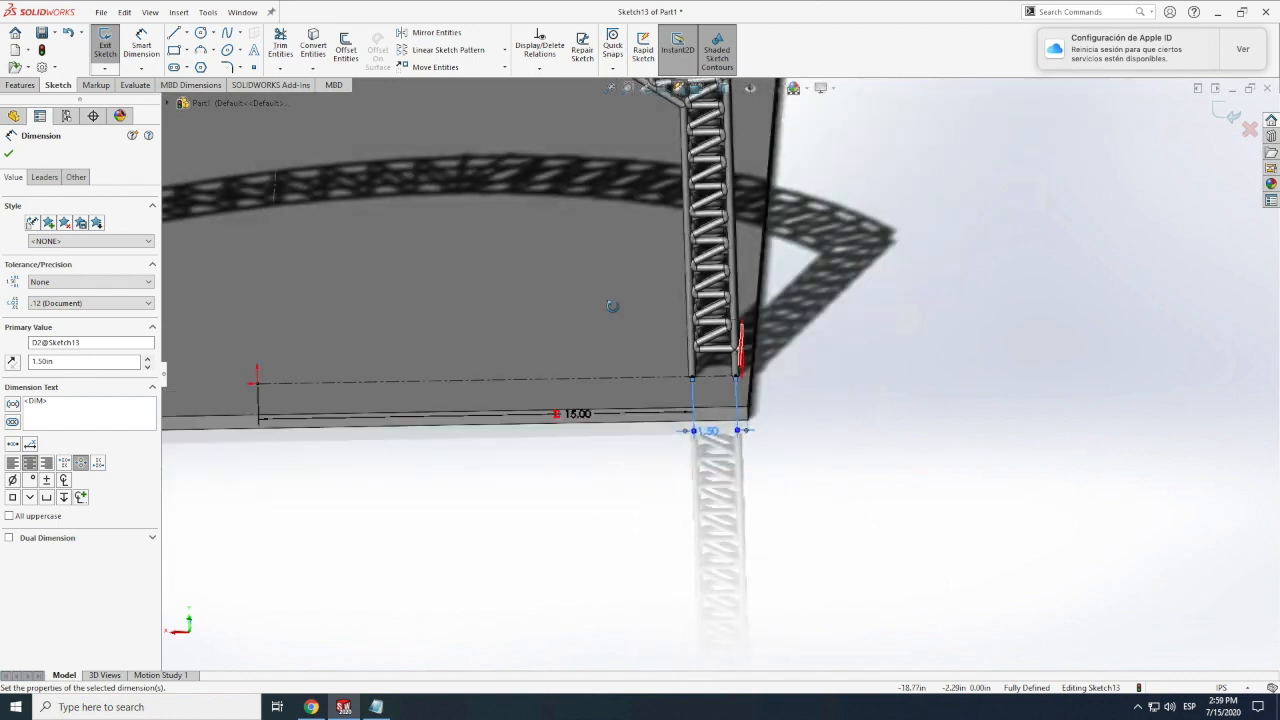
pyautogui.scroll(-3, 612, 306)
pyautogui.click(186, 33)
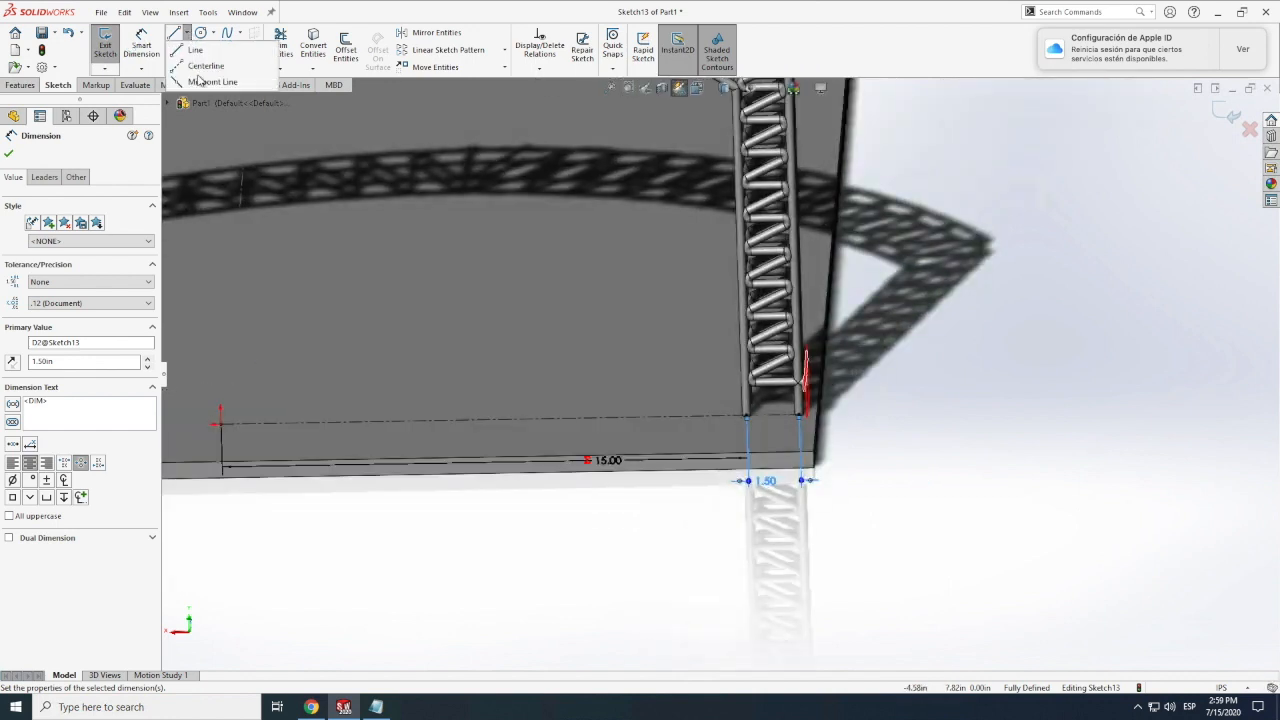
pyautogui.click(205, 65)
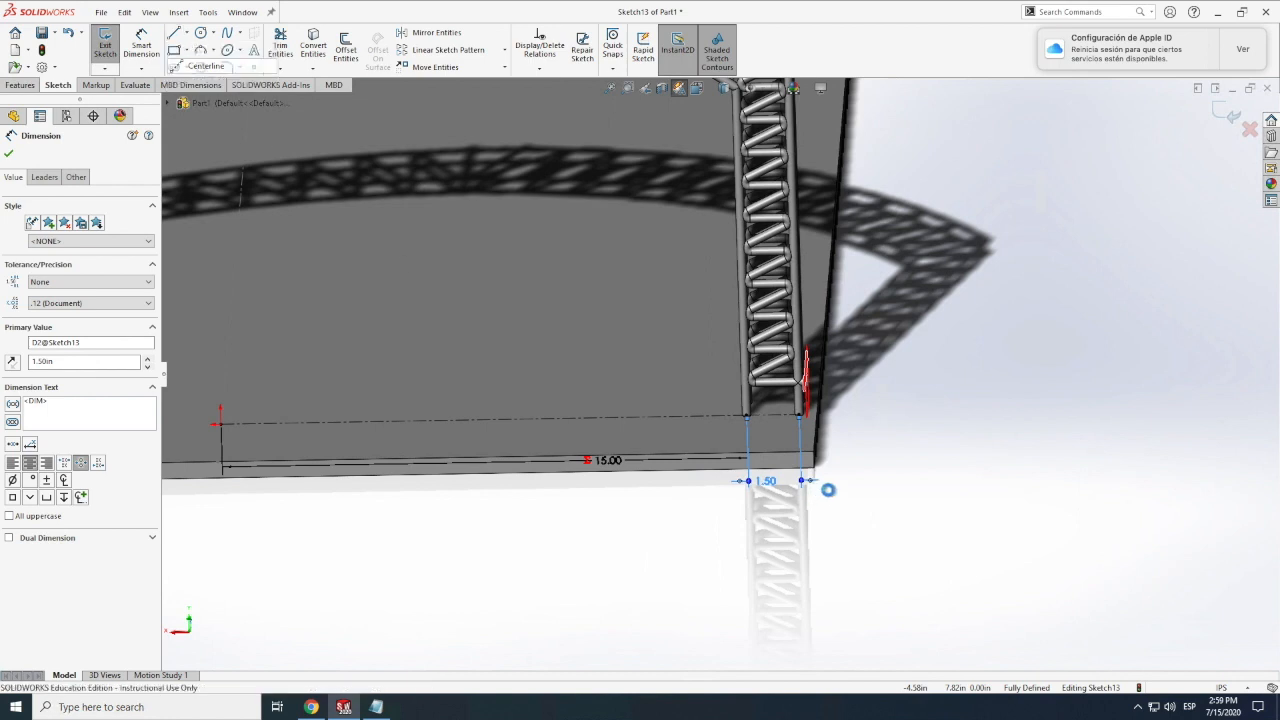
pyautogui.click(747, 415)
pyautogui.scroll(2, 746, 282)
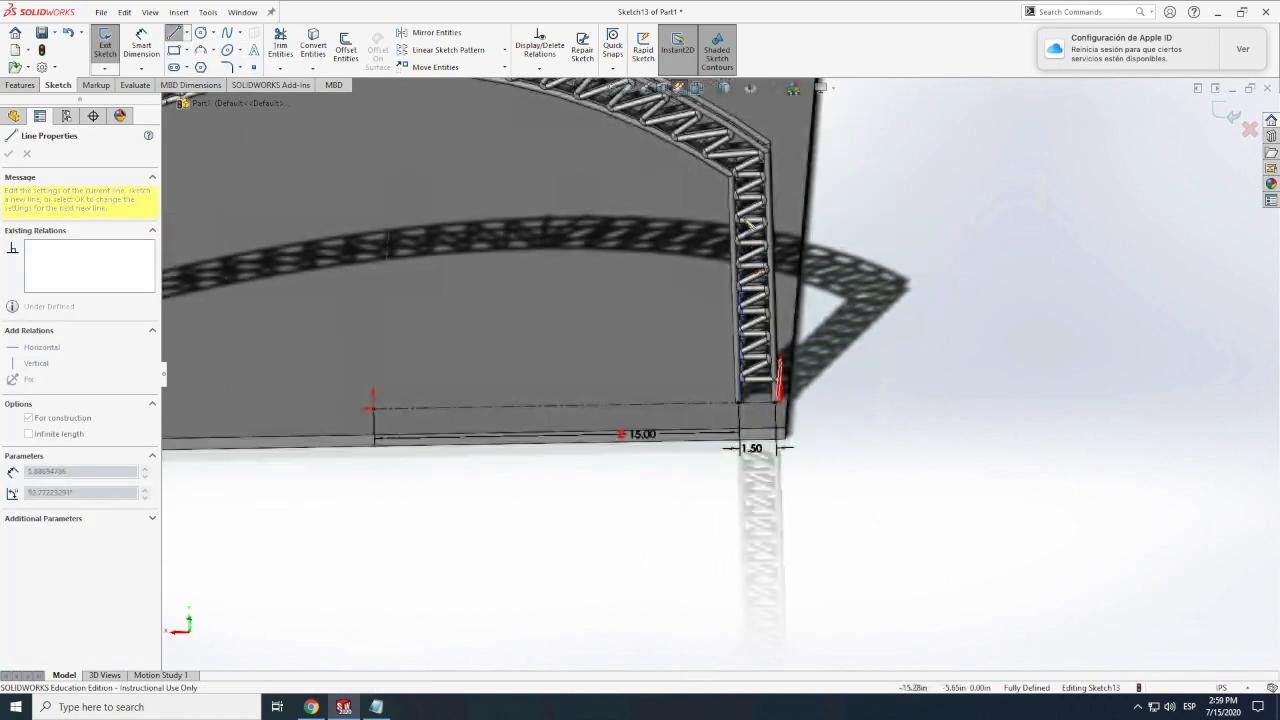
pyautogui.scroll(-1, 748, 221)
pyautogui.scroll(-2, 745, 151)
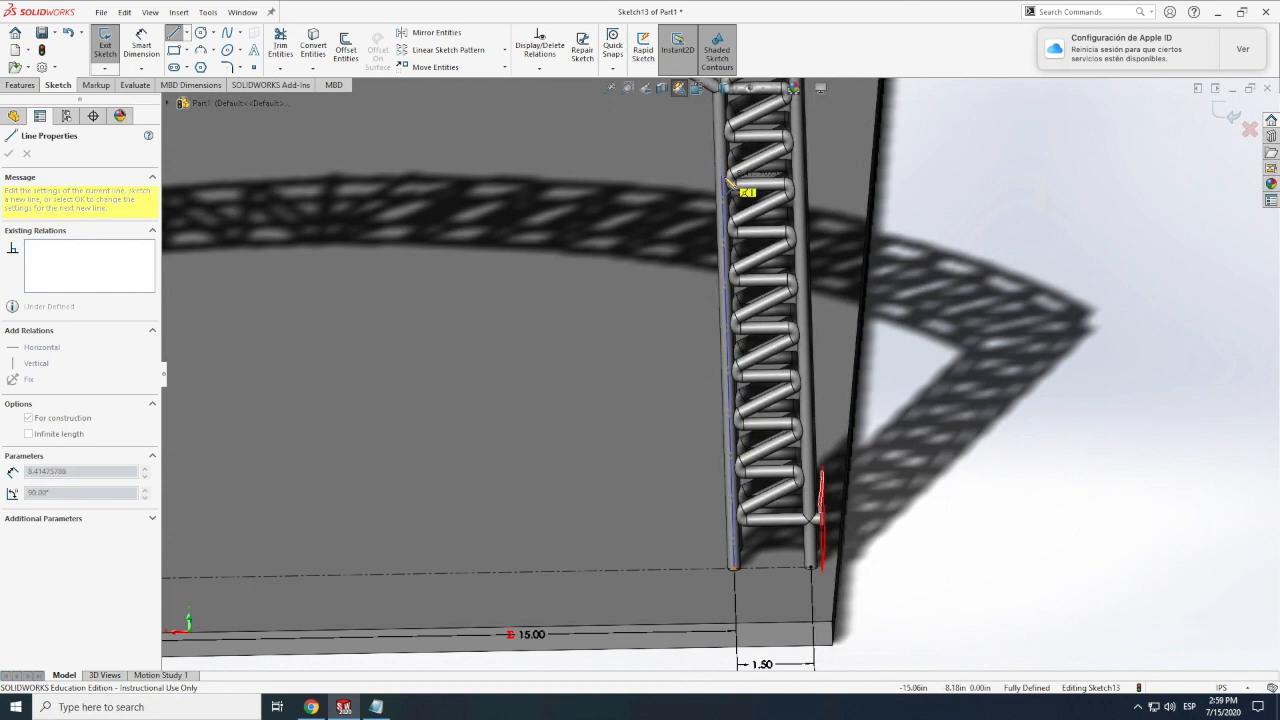
pyautogui.click(768, 180)
pyautogui.press('Escape')
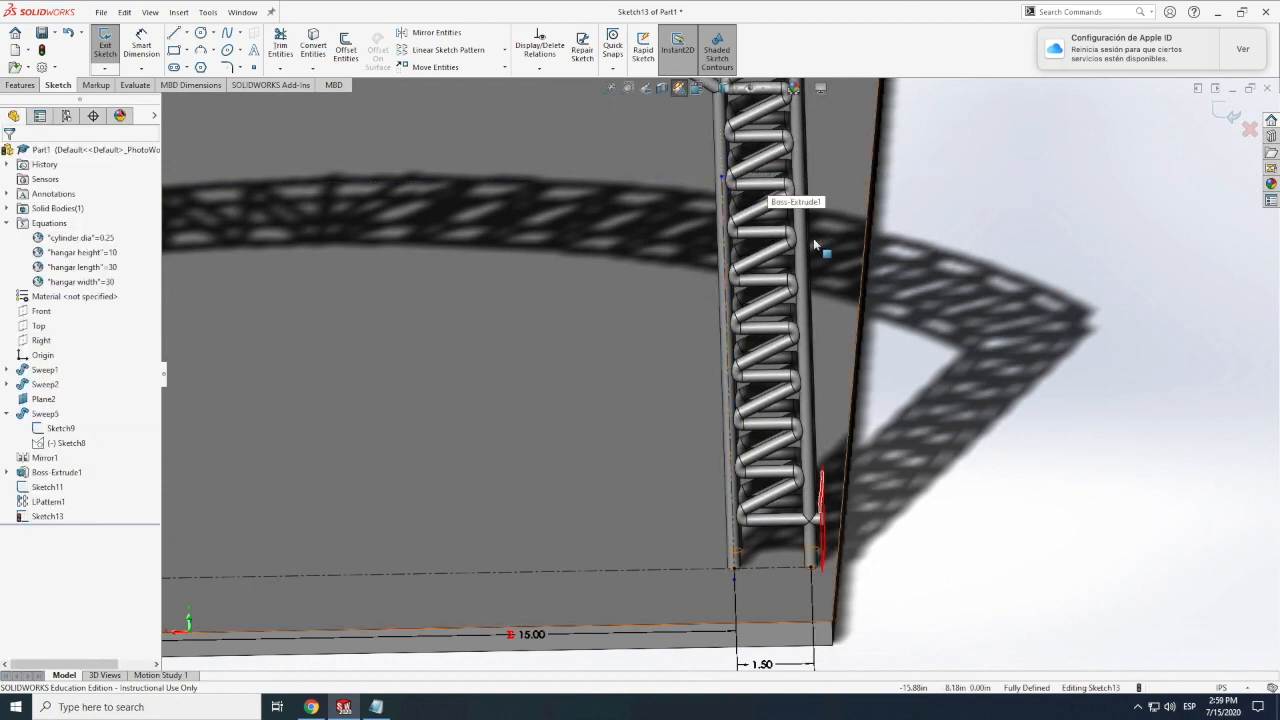
# Sketch a vertical centerline about 4.18 in long along the column's outer tube from the end of the 1.5 in centerline.
pyautogui.click(187, 36)
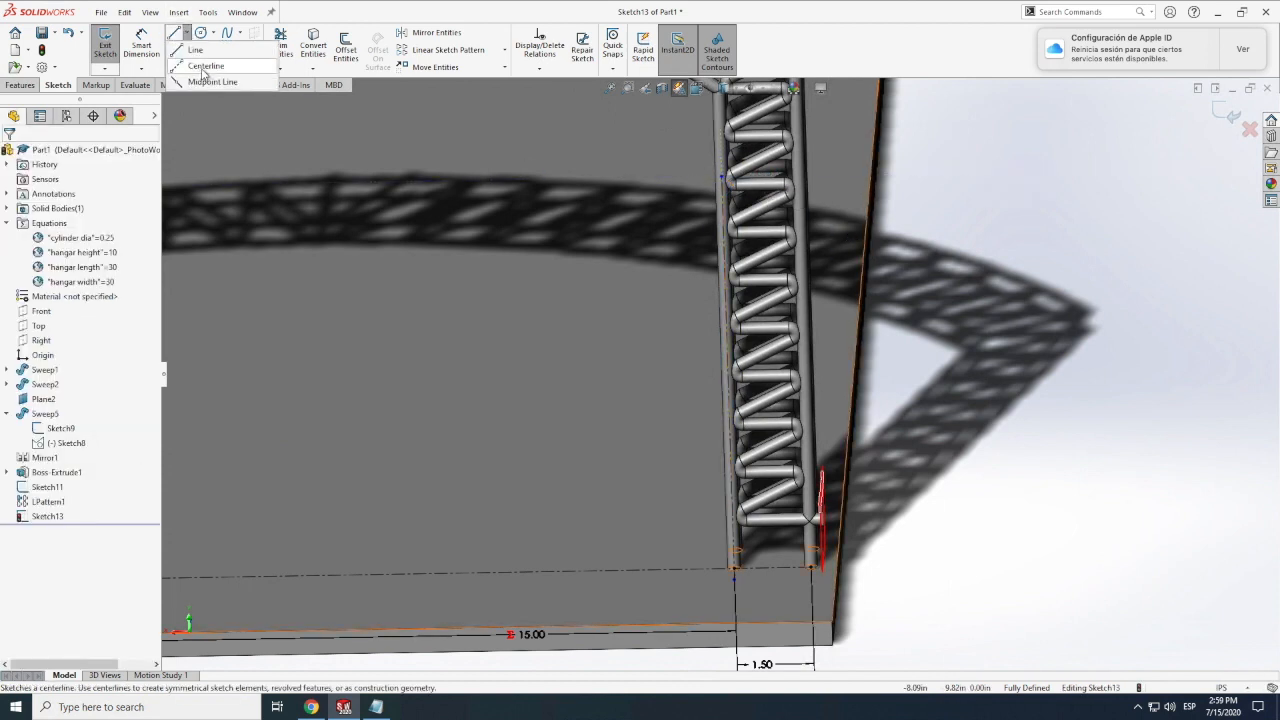
pyautogui.click(205, 67)
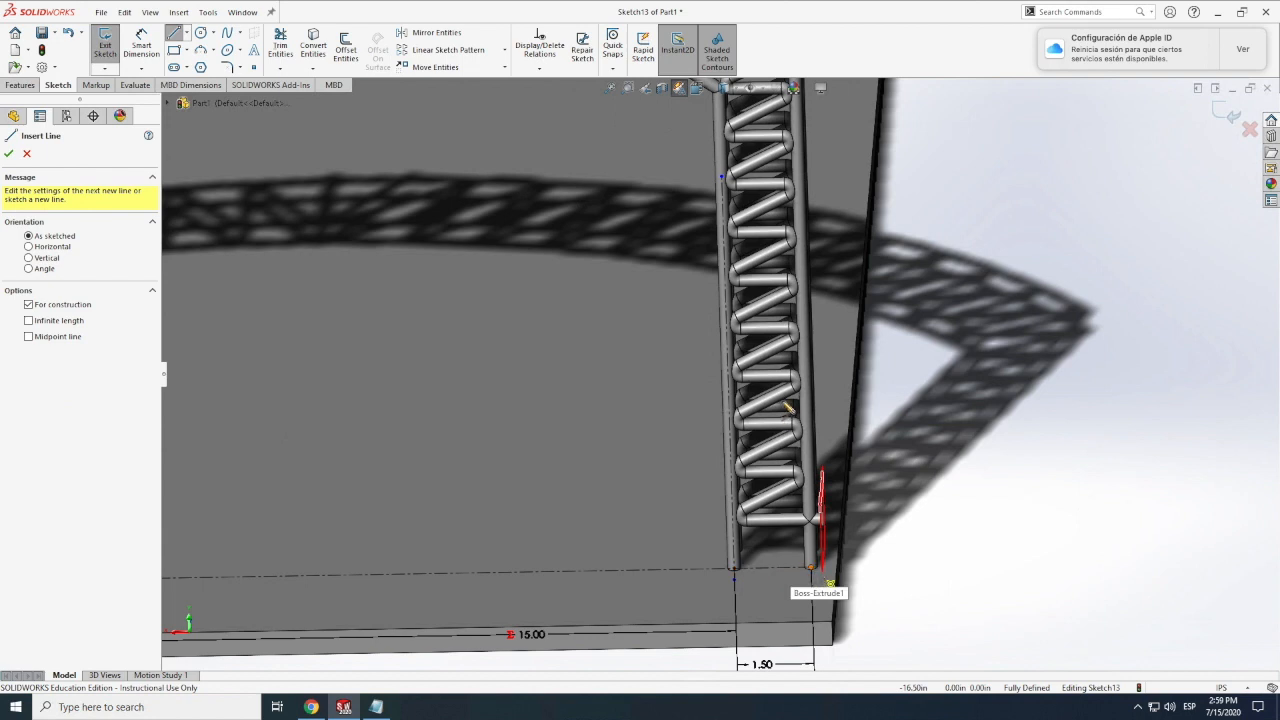
pyautogui.click(788, 408)
pyautogui.click(810, 372)
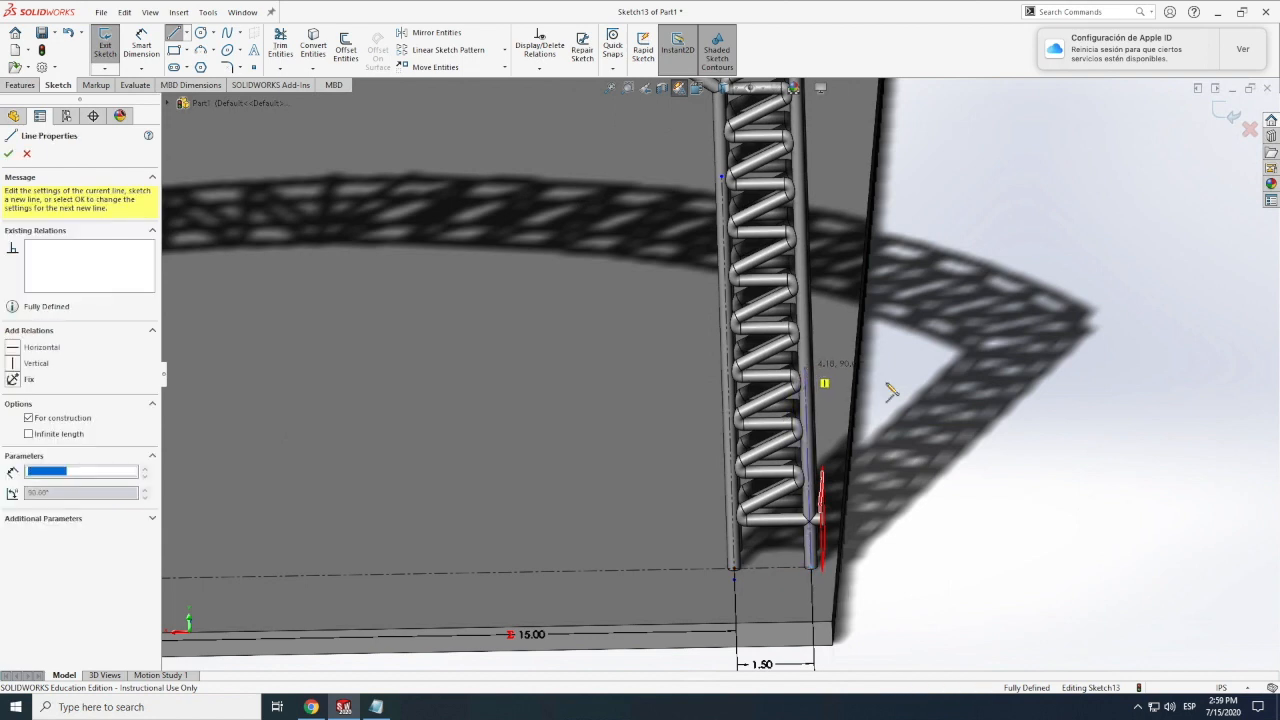
pyautogui.press('Escape')
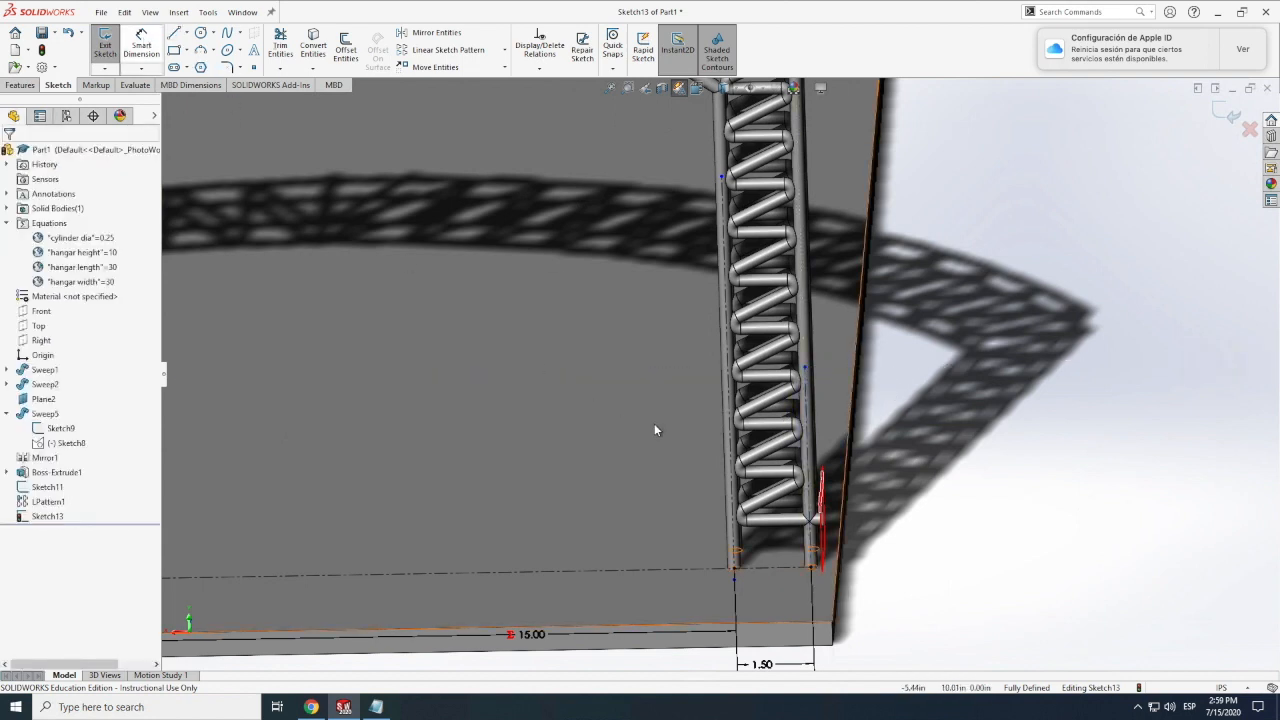
# Dimension the inner tube's vertical centerline to 10 in.
pyautogui.click(738, 450)
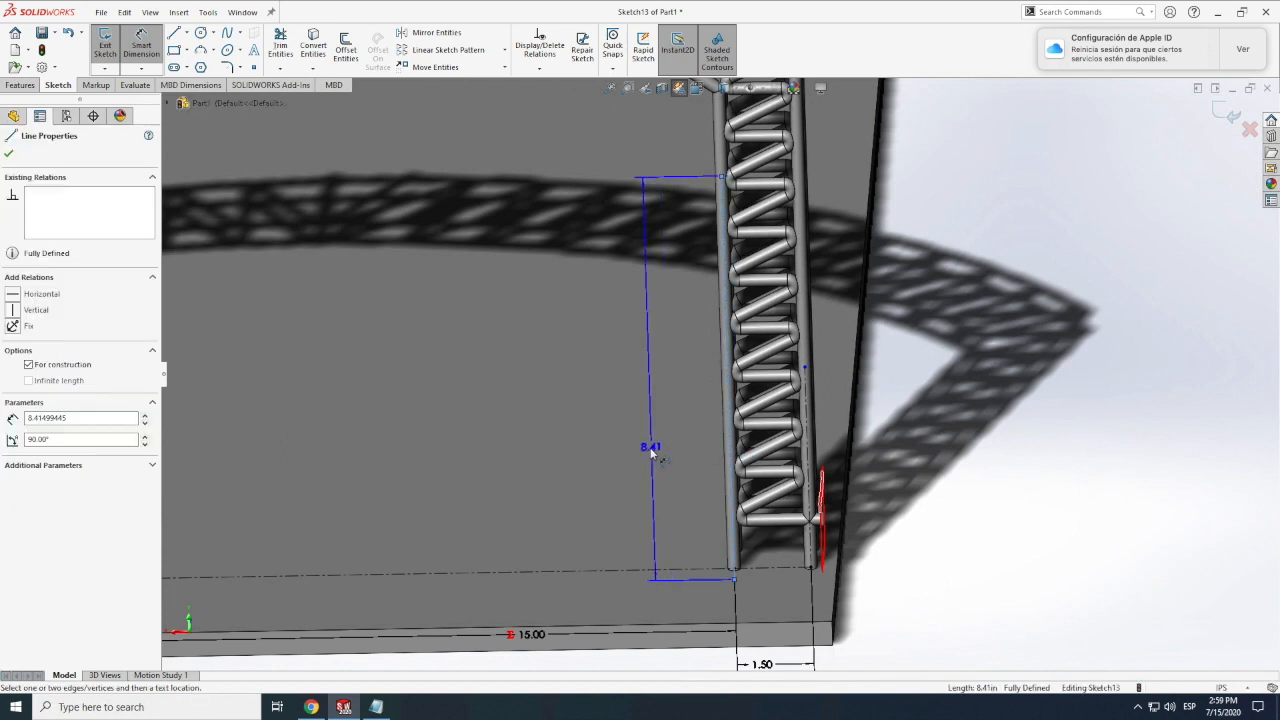
pyautogui.click(650, 448)
pyautogui.write('10')
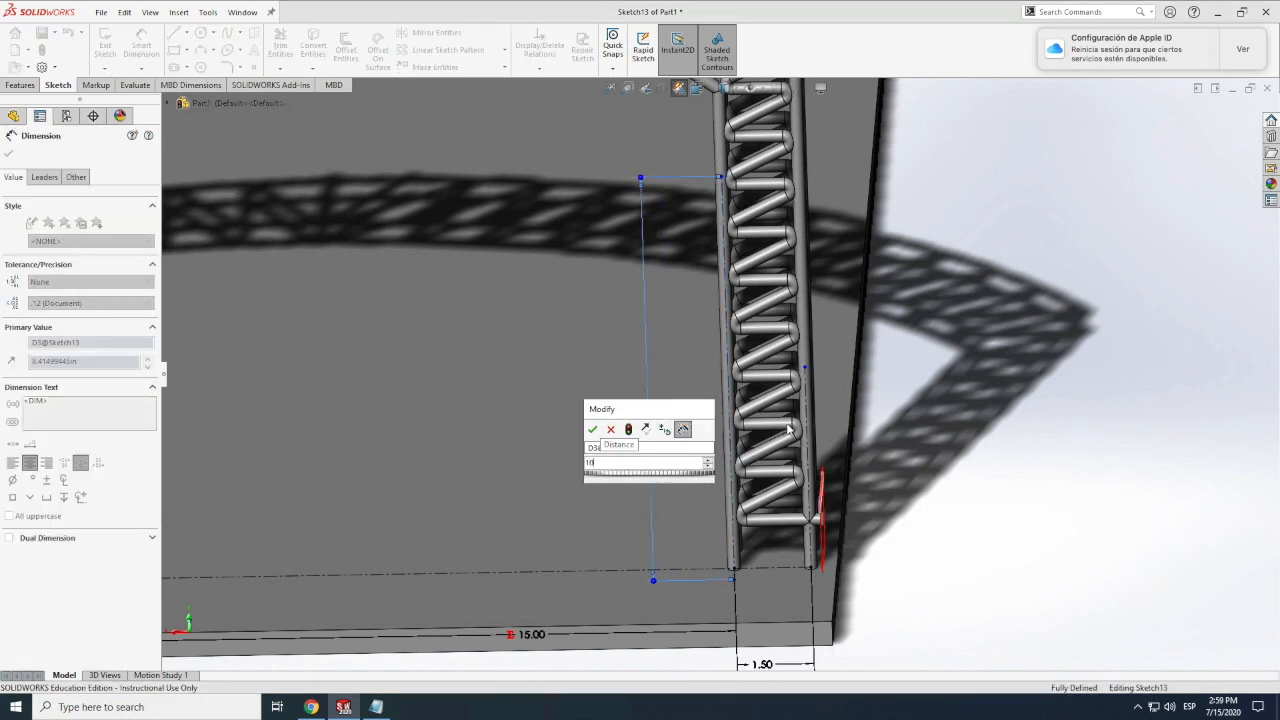
pyautogui.press('Return')
# Dimension the outer tube's vertical centerline to 11 in.
pyautogui.click(810, 465)
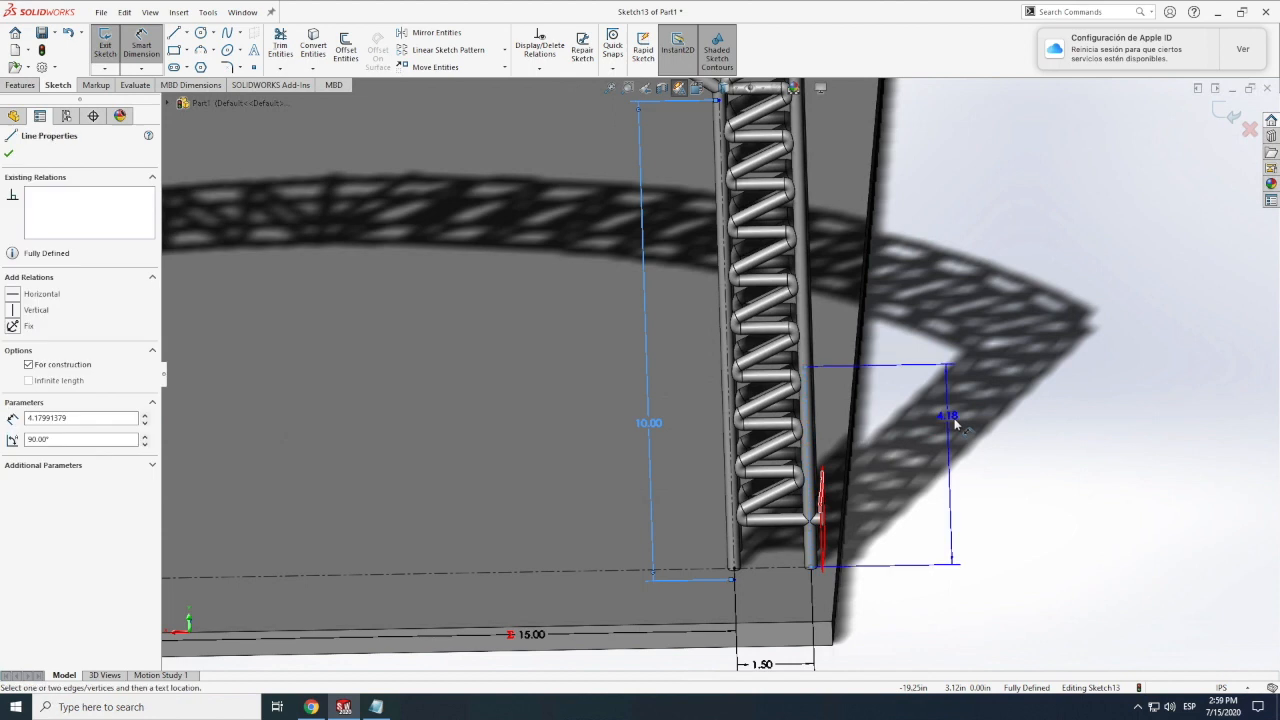
pyautogui.click(960, 421)
pyautogui.write('11')
pyautogui.press('Return')
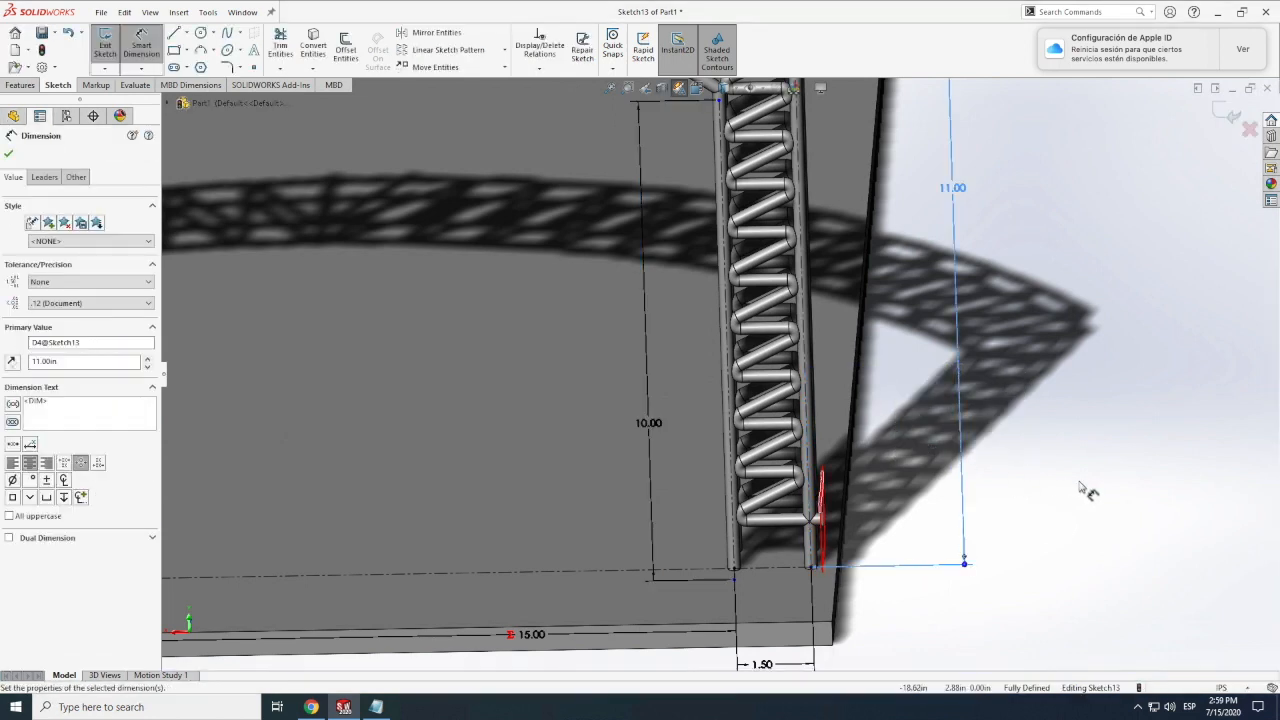
pyautogui.scroll(2, 1073, 483)
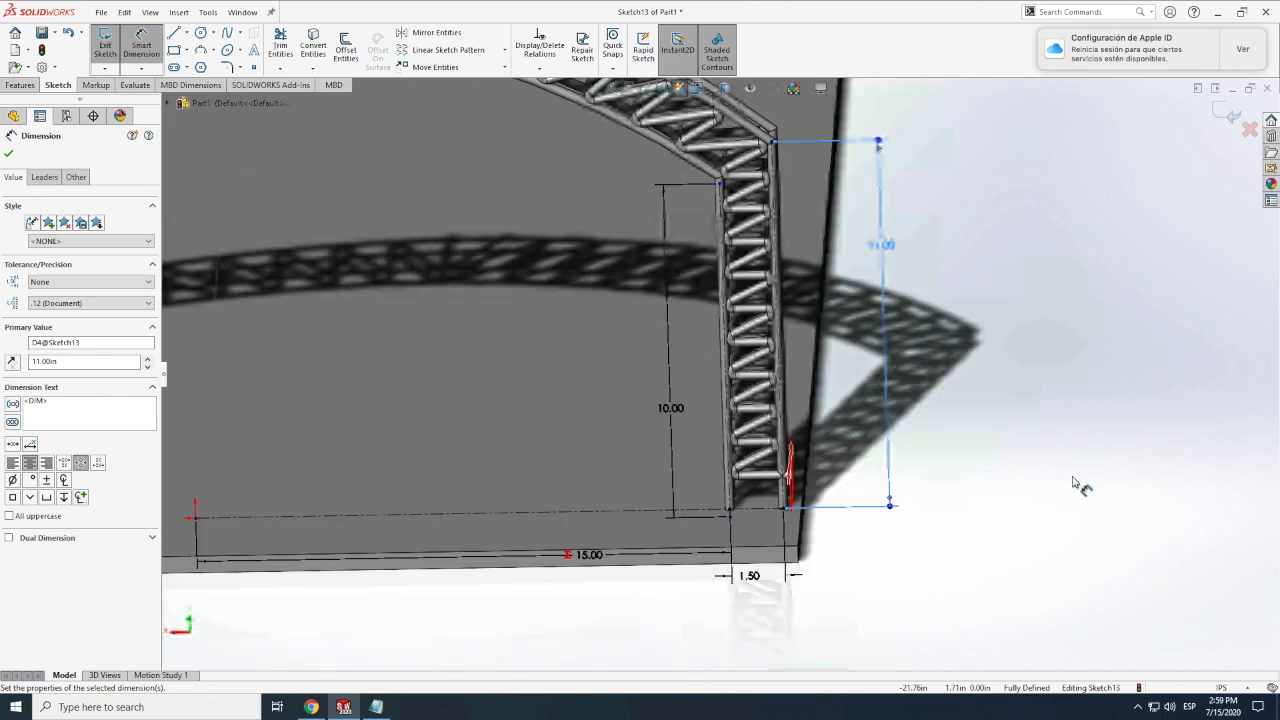
pyautogui.scroll(3, 1074, 482)
pyautogui.scroll(1, 440, 395)
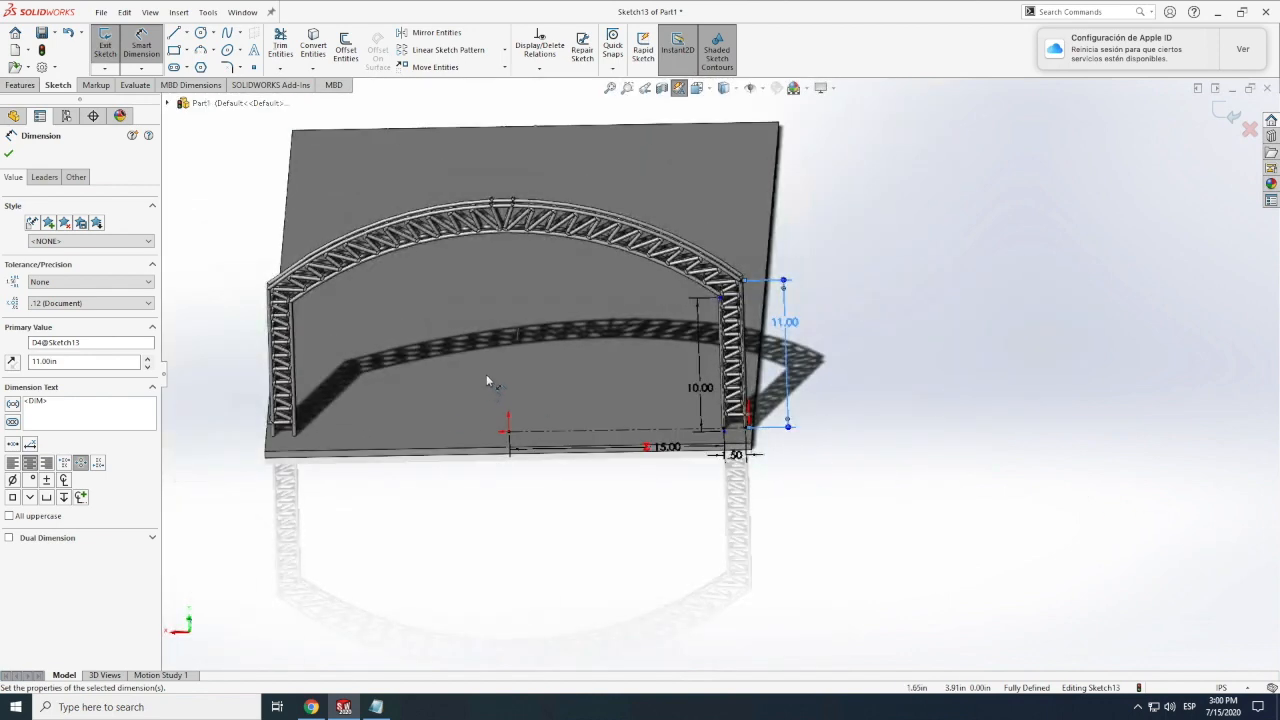
pyautogui.press('Escape')
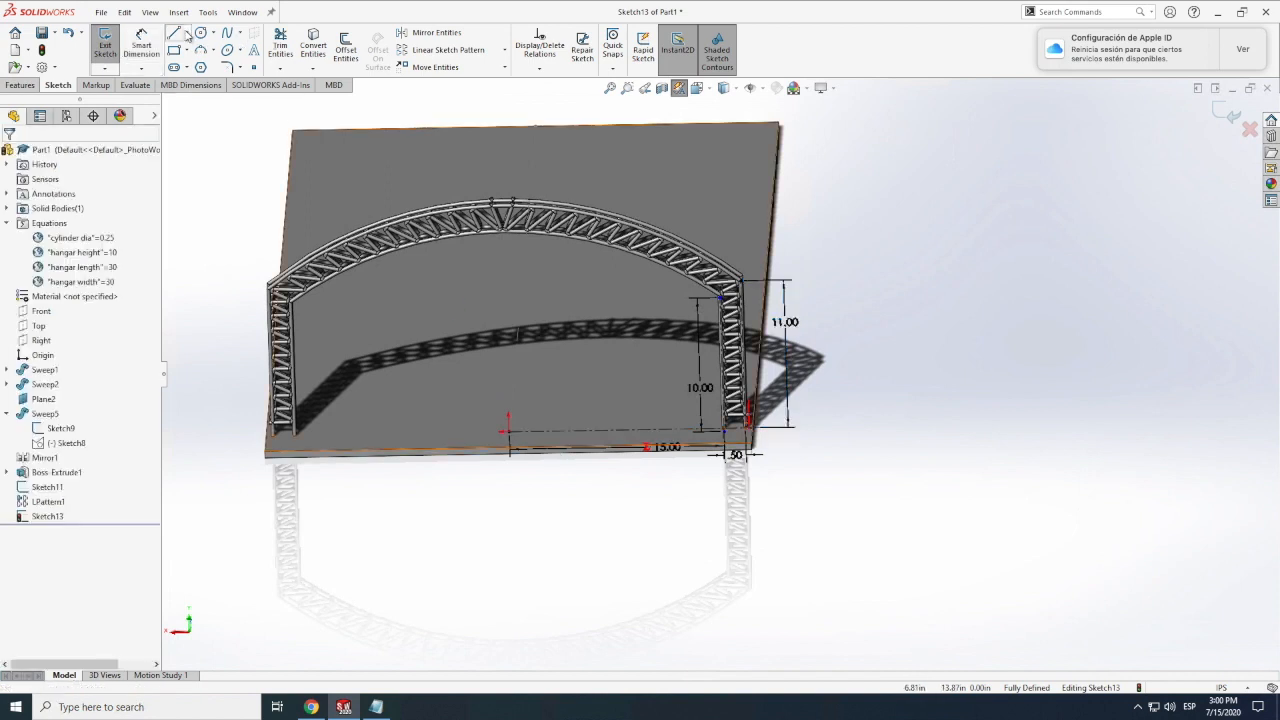
# Sketch a vertical centerline upward from the origin at the middle of the hangar.
pyautogui.click(186, 34)
pyautogui.click(210, 56)
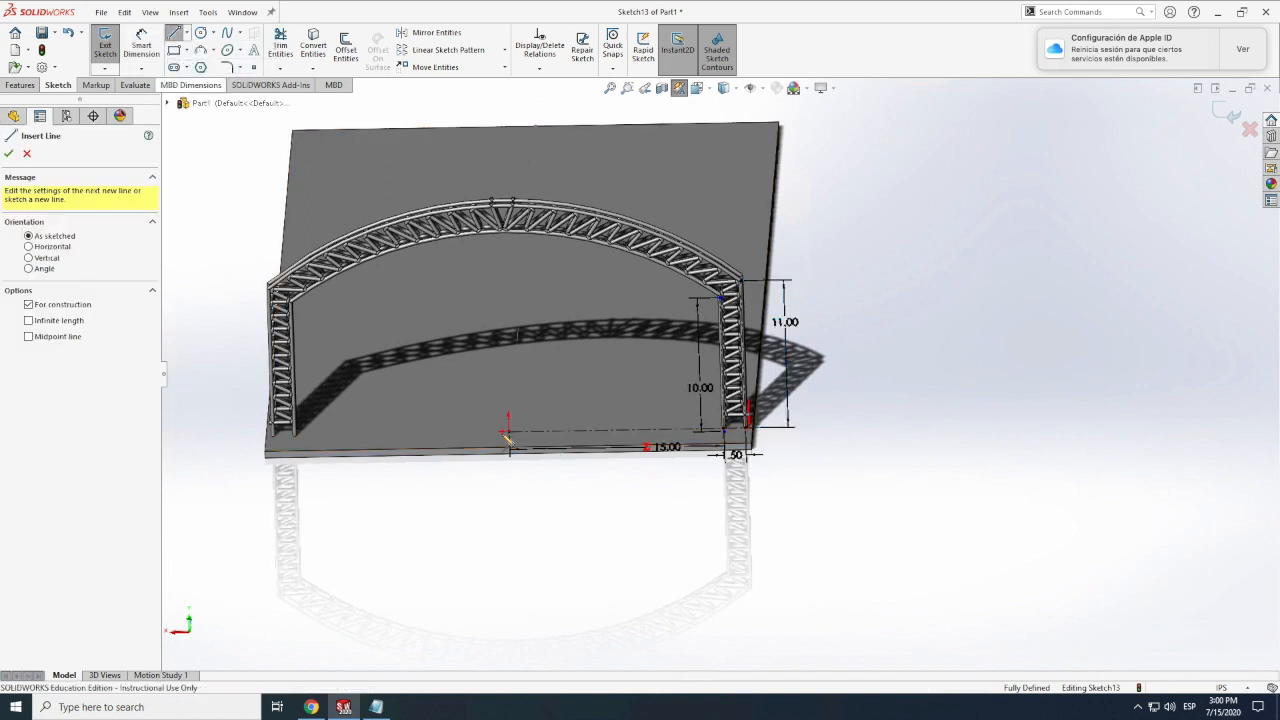
pyautogui.click(510, 366)
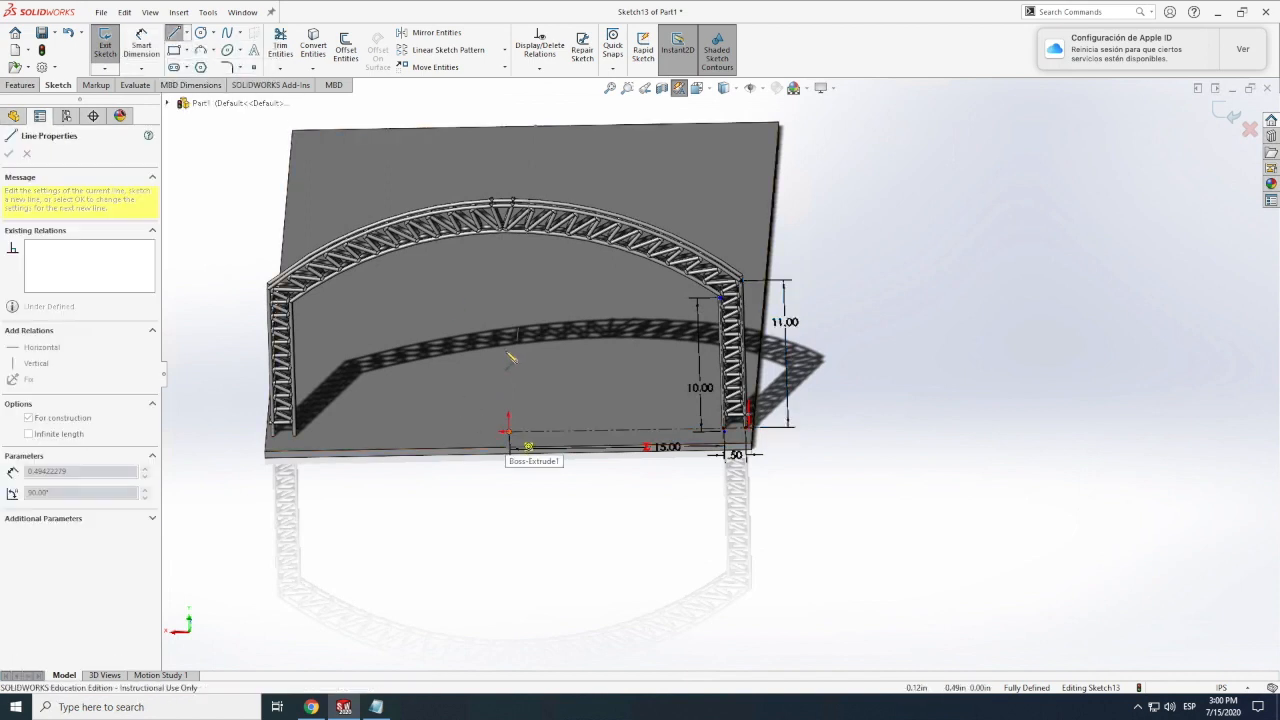
pyautogui.click(508, 348)
pyautogui.press('Escape')
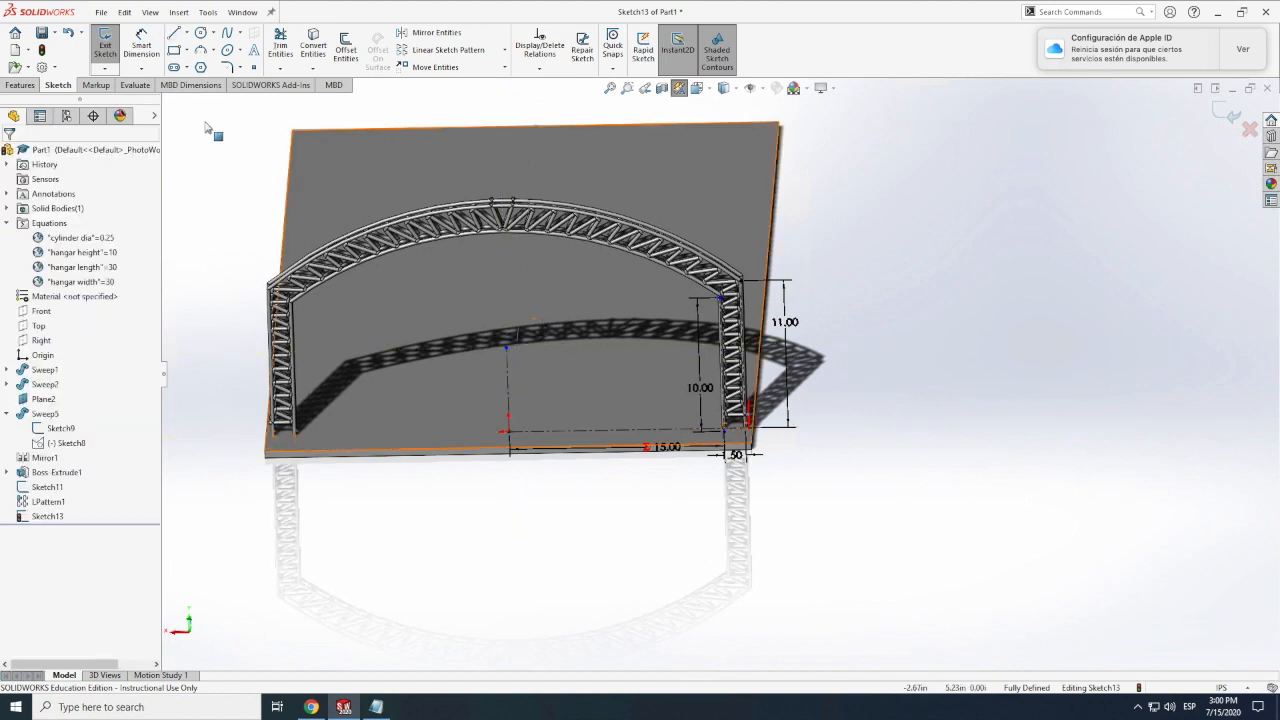
# Set the length of the vertical centerline at the origin to 5 in.
pyautogui.click(141, 45)
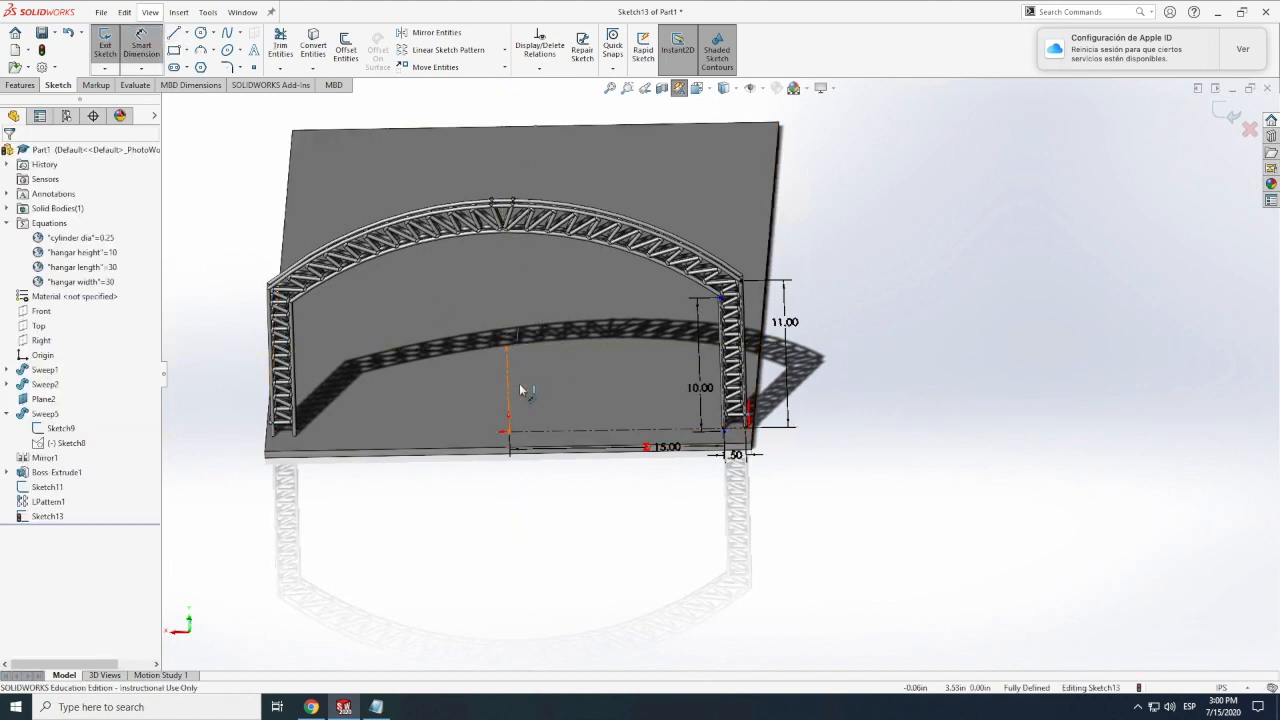
pyautogui.click(520, 390)
pyautogui.click(549, 383)
pyautogui.write('5')
pyautogui.press('Return')
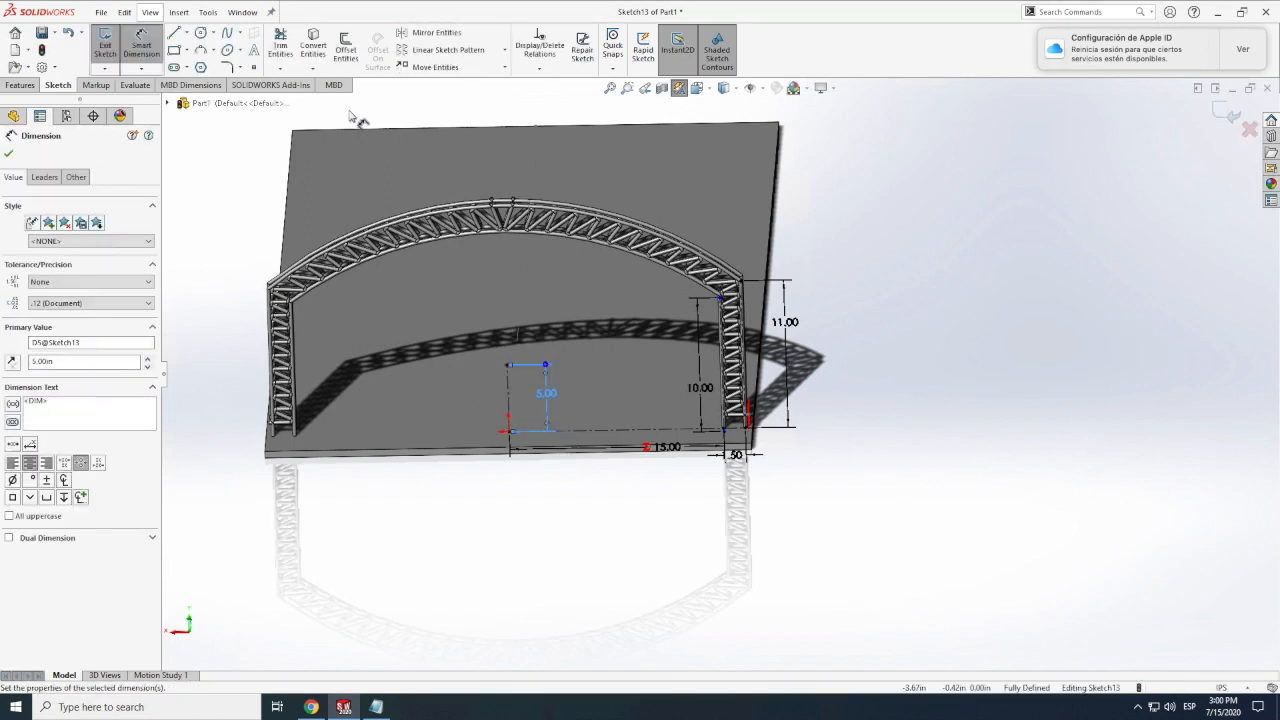
pyautogui.press('Escape')
# Mirror the 10 in and 11 in column centerlines about the vertical centerline at the origin, keeping the originals.
pyautogui.click(429, 32)
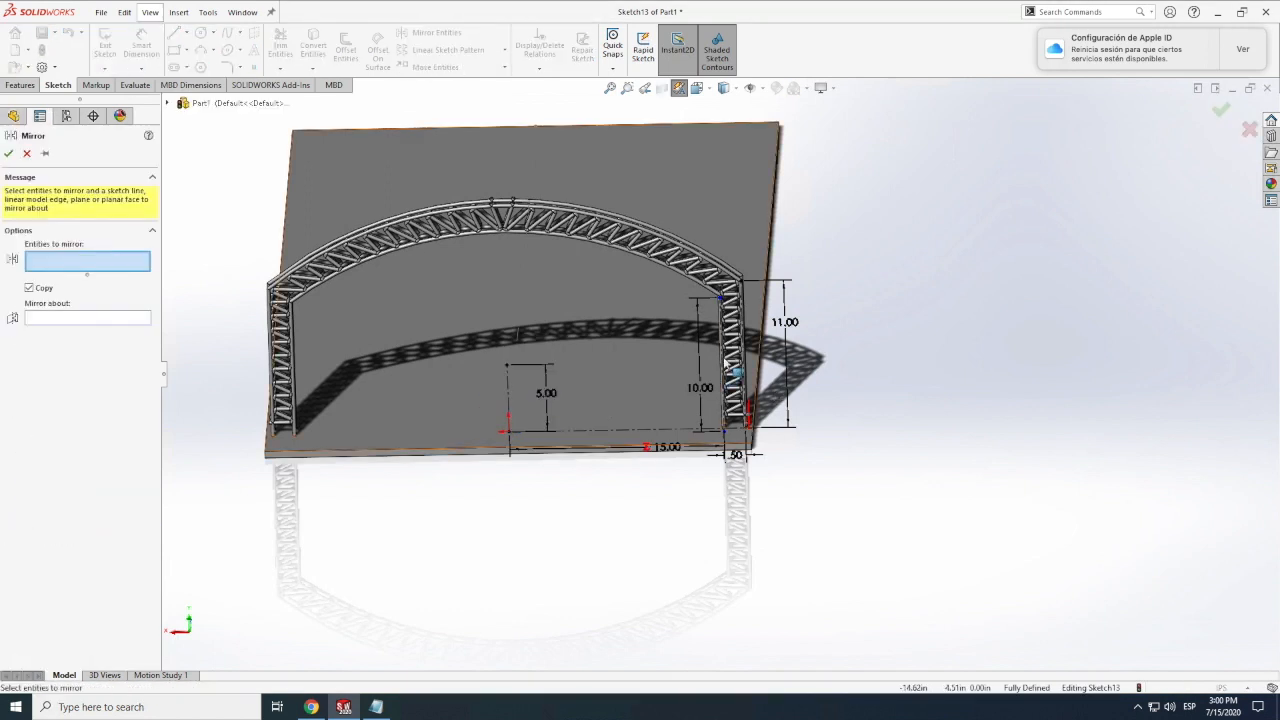
pyautogui.click(732, 364)
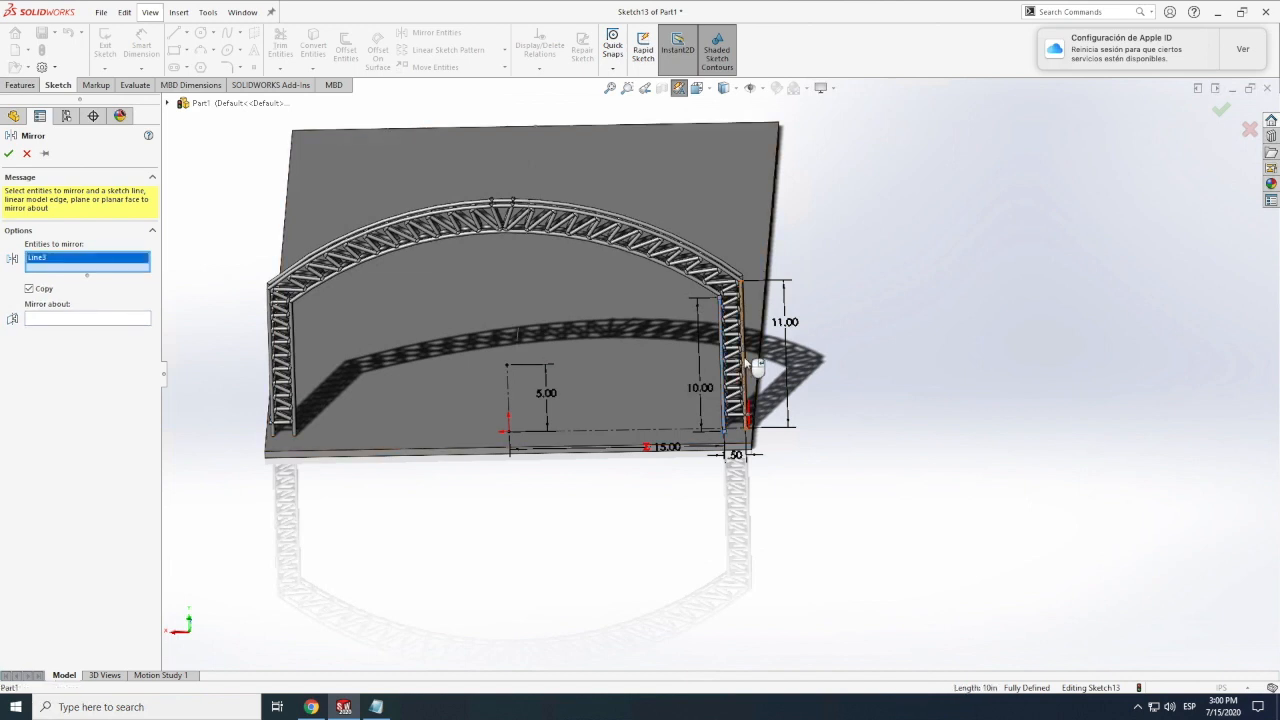
pyautogui.click(748, 366)
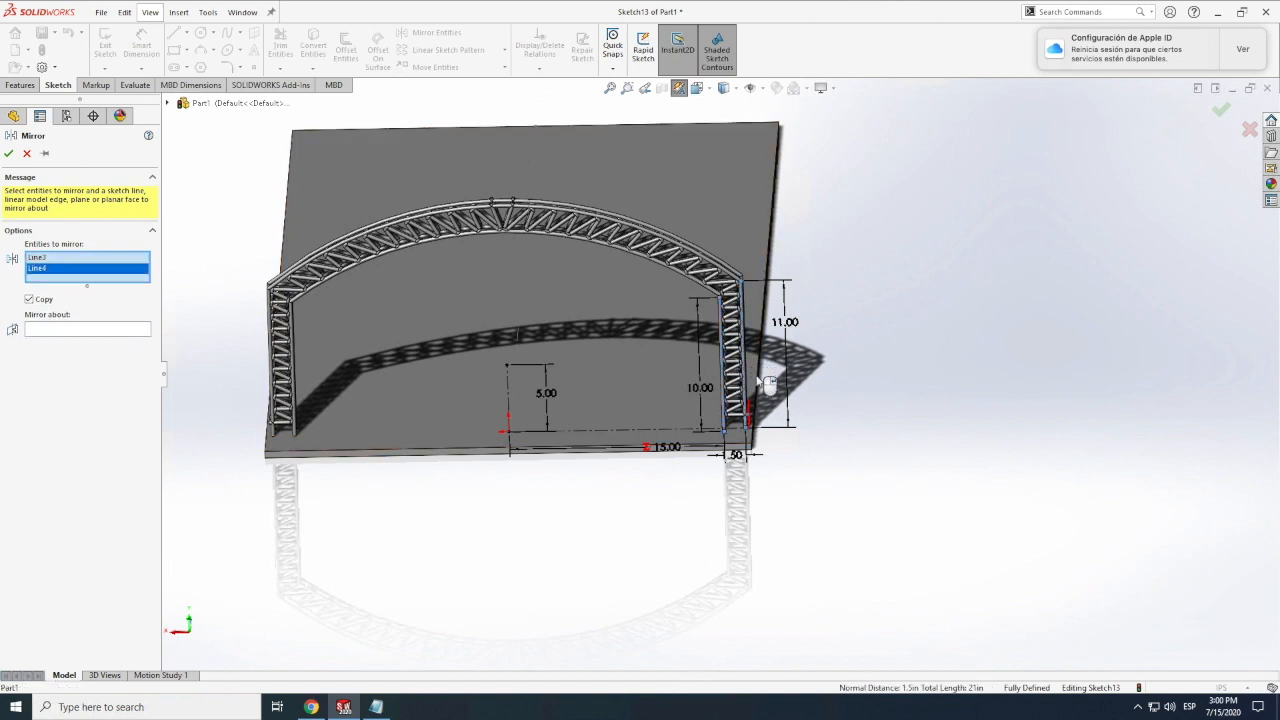
pyautogui.click(99, 331)
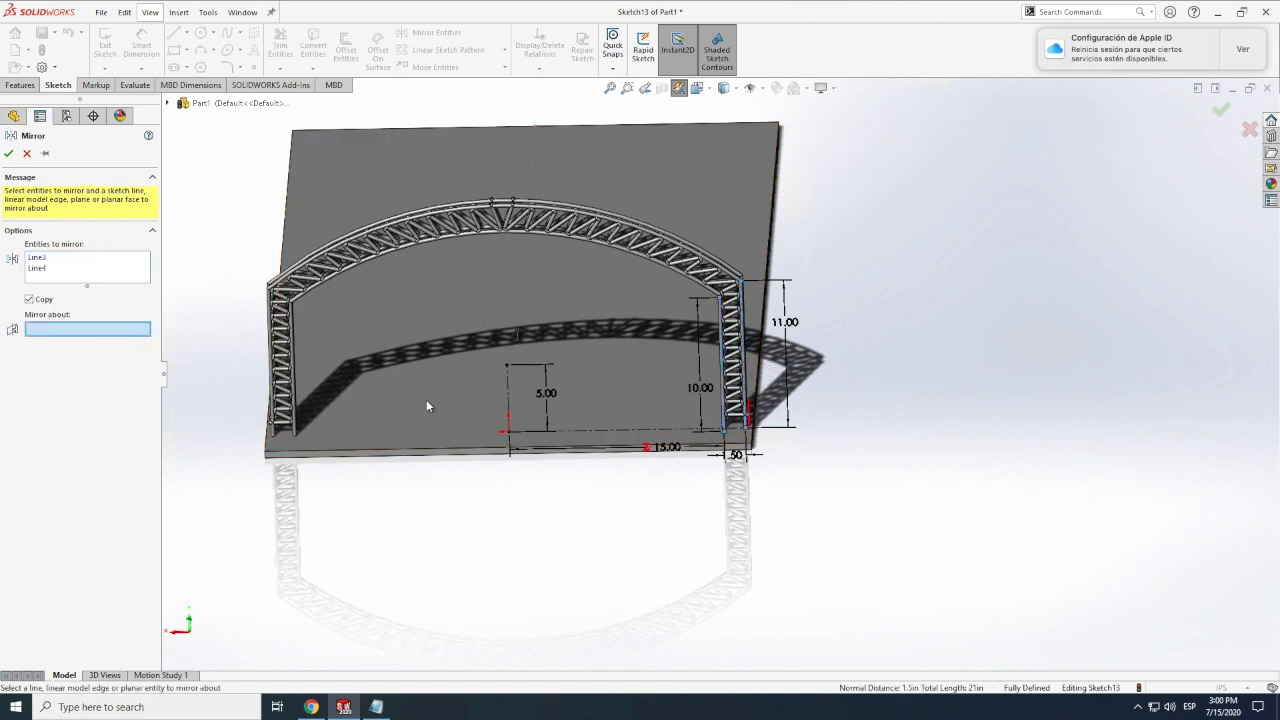
pyautogui.click(510, 403)
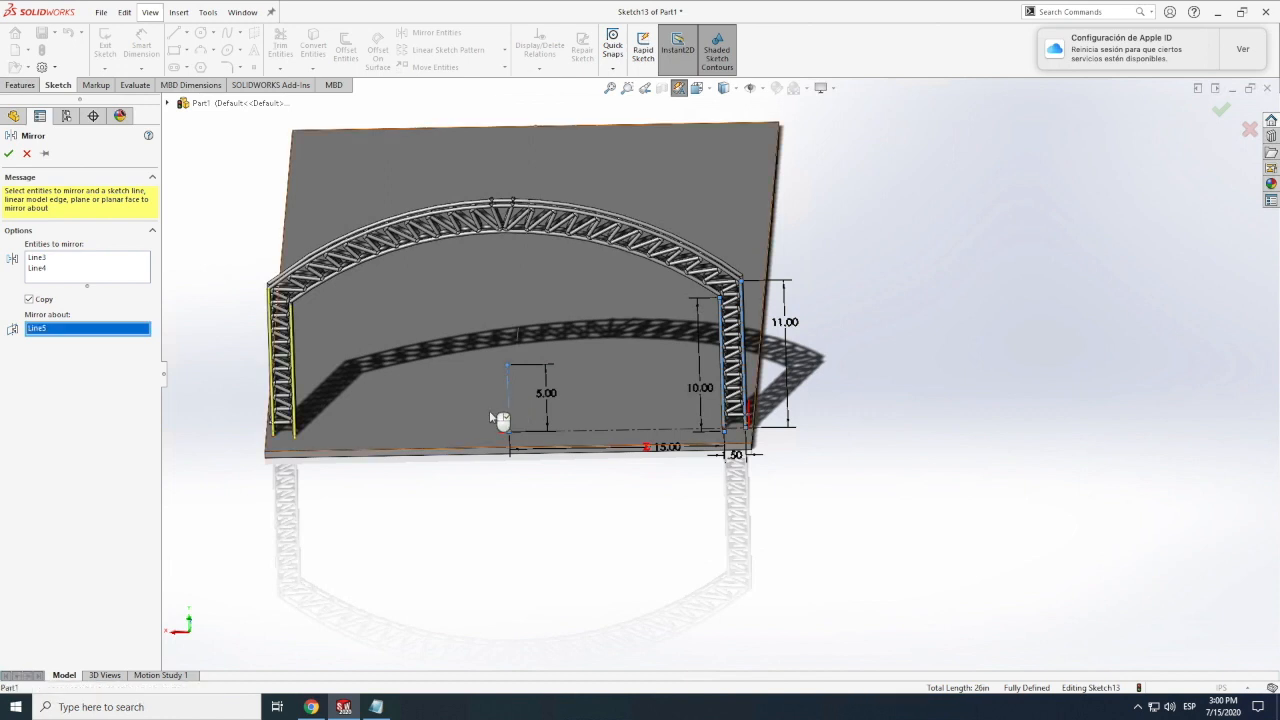
pyautogui.click(8, 153)
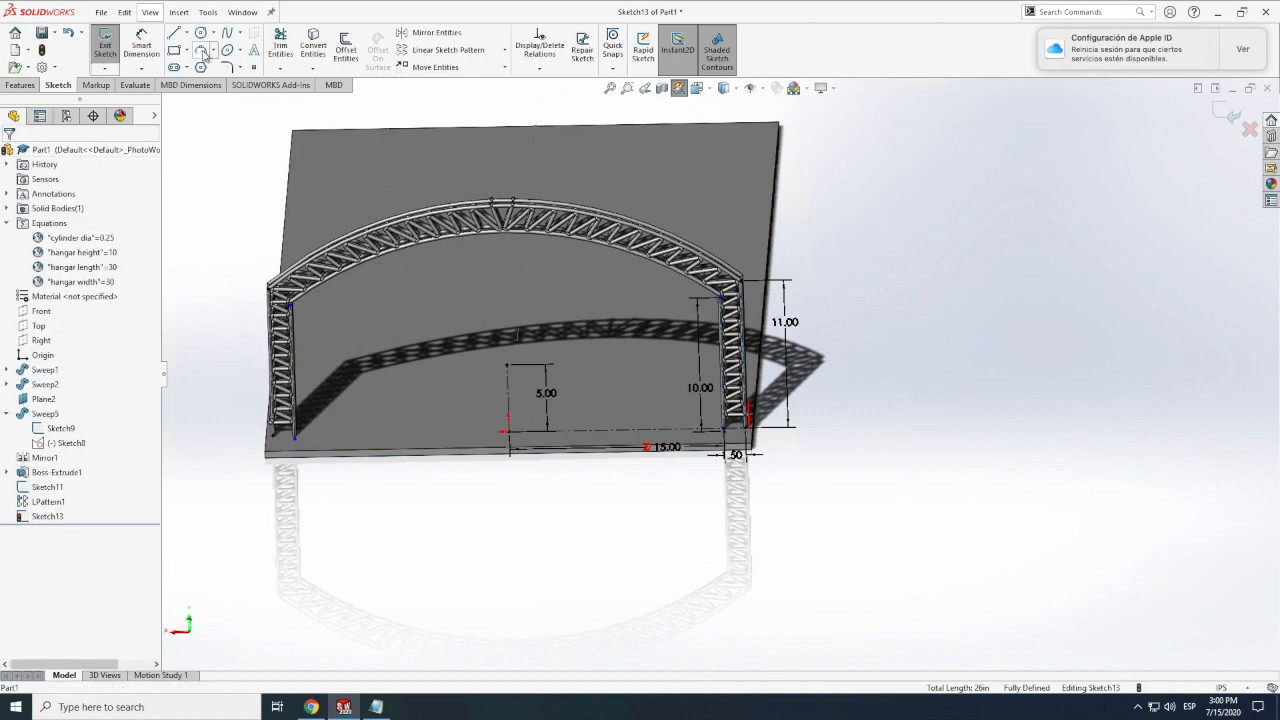
# Sketch two three-point arcs joining the tops of the inner and outer column centerlines, with radii of about 32.46 in and 21.17 in.
pyautogui.click(291, 302)
pyautogui.click(722, 298)
pyautogui.click(512, 254)
pyautogui.click(269, 289)
pyautogui.click(741, 280)
pyautogui.click(527, 180)
# Dimension the inner arc's radius to 25 in.
pyautogui.click(138, 48)
pyautogui.click(414, 260)
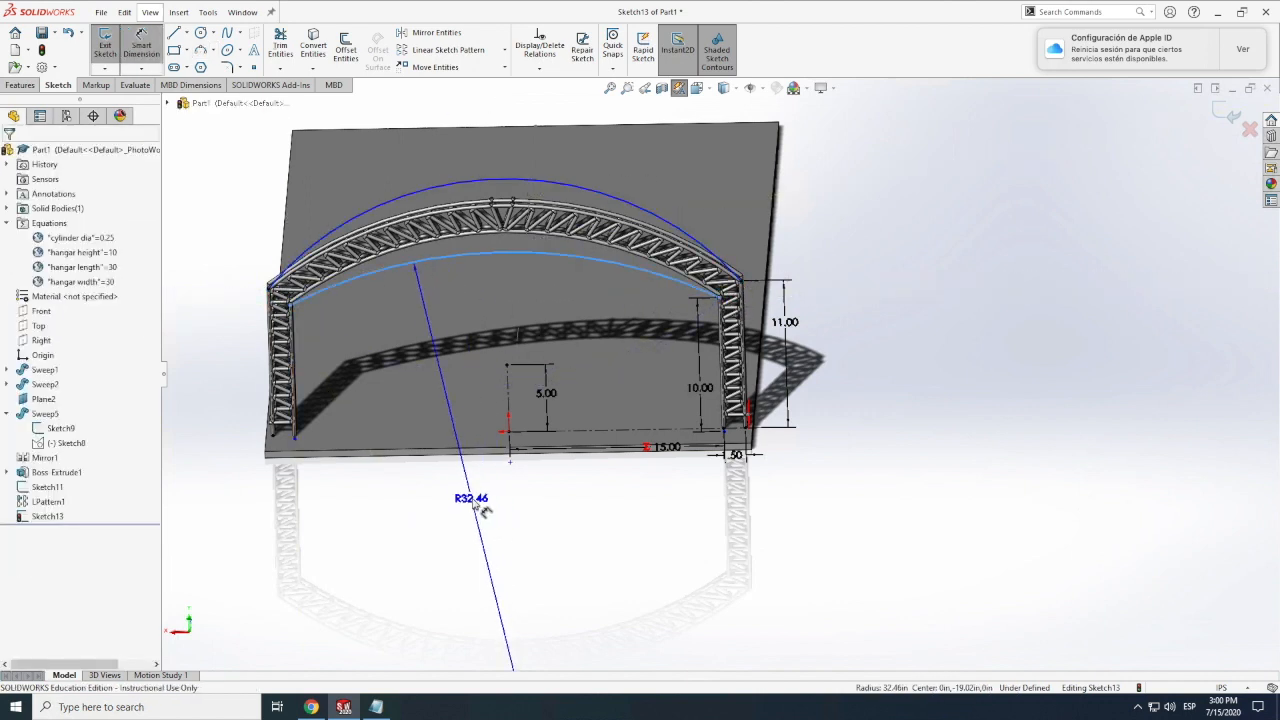
pyautogui.click(505, 495)
pyautogui.write('25')
pyautogui.press('Return')
# Dimension the outer arc's radius to 26 in.
pyautogui.click(403, 349)
pyautogui.write('26')
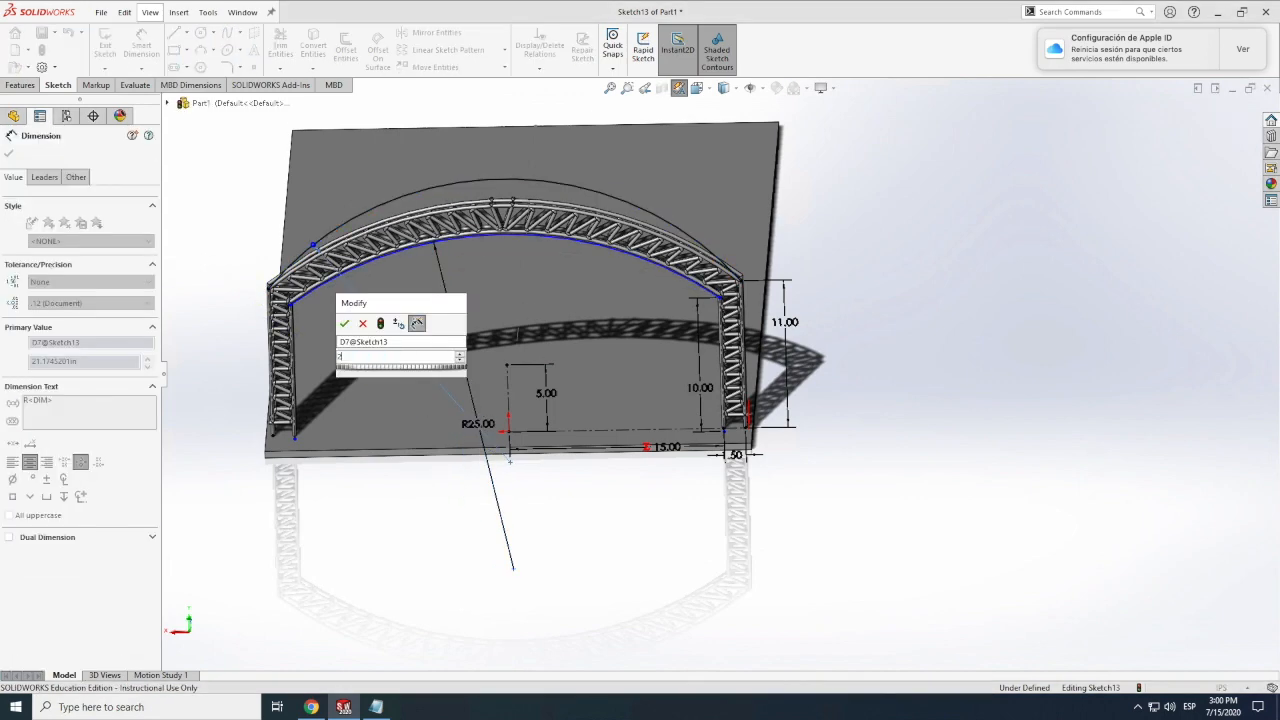
pyautogui.press('Return')
pyautogui.press('Escape')
# Divide the 10 in vertical centerline on the column's inner tube into 10 sketch segments with the Segment tool.
pyautogui.scroll(-3, 242, 163)
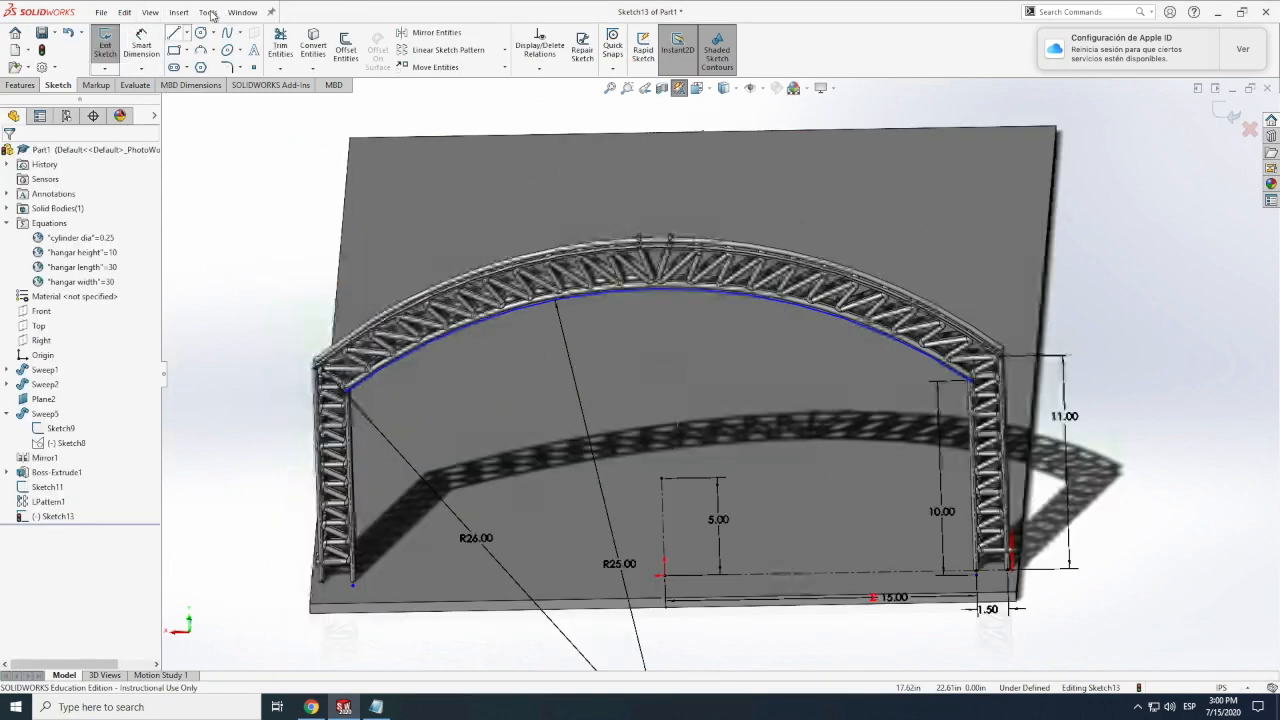
pyautogui.click(208, 12)
pyautogui.moveTo(262, 386)
pyautogui.click(410, 148)
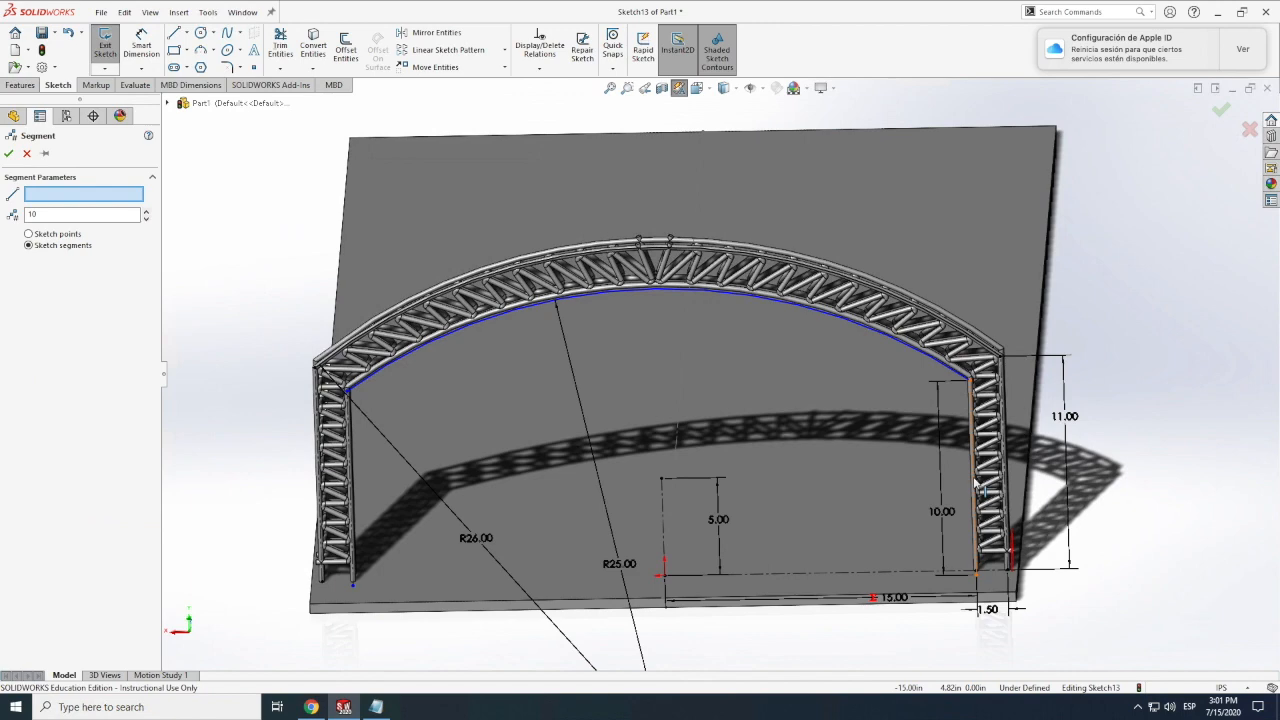
pyautogui.click(9, 153)
# Divide the 11 in vertical centerline on the column's outer tube into 11 sketch segments with the Segment tool.
pyautogui.click(1008, 428)
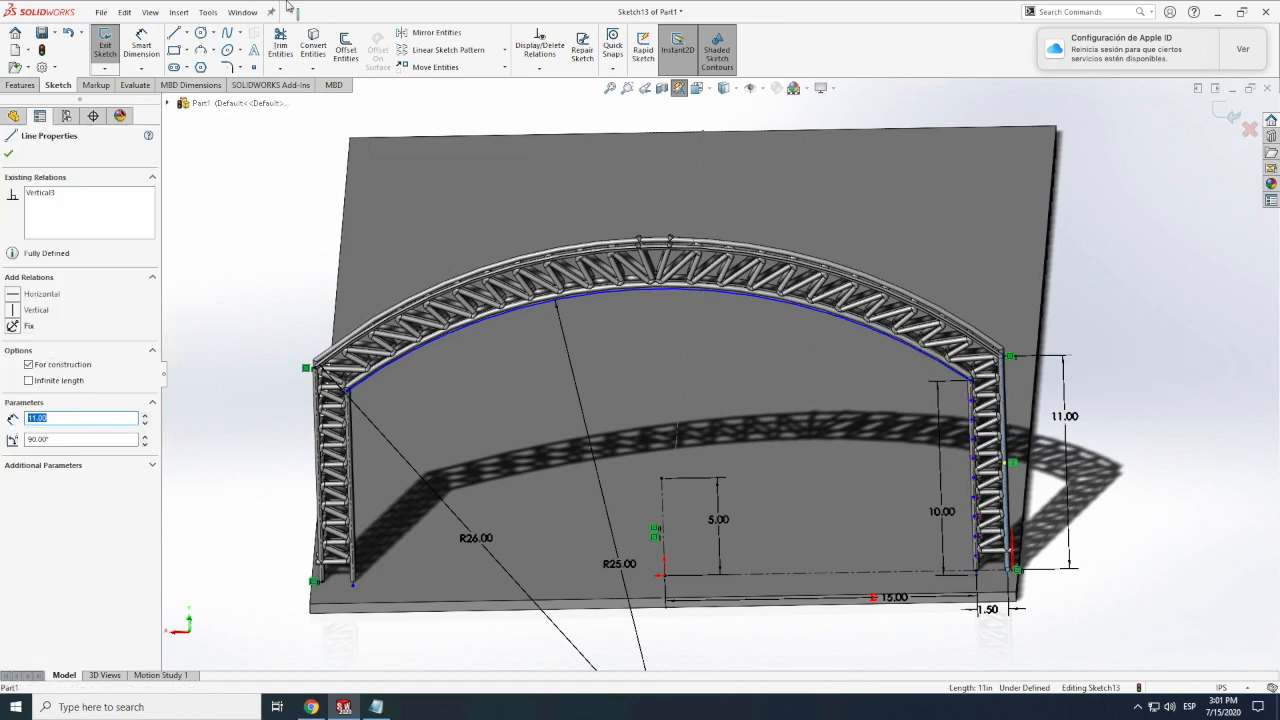
pyautogui.click(208, 12)
pyautogui.moveTo(262, 383)
pyautogui.click(410, 148)
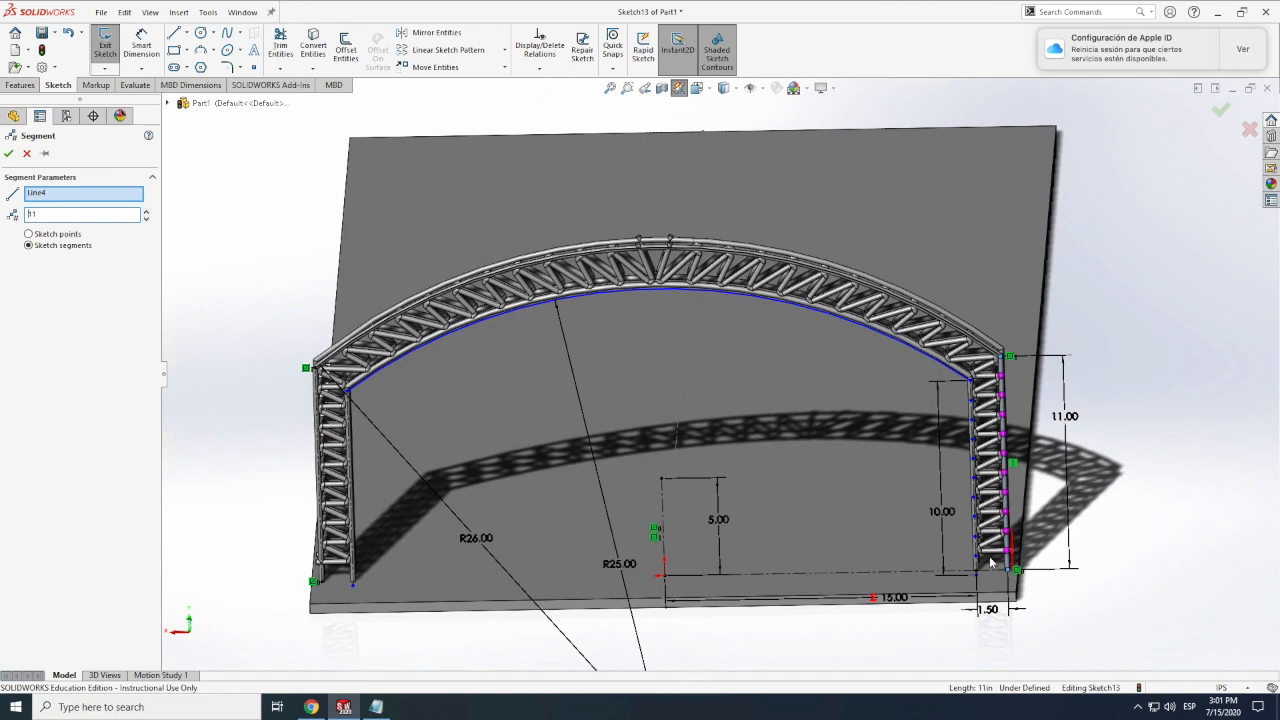
pyautogui.scroll(-4, 990, 563)
pyautogui.press('Return')
# Undo the segments, arcs and vertical centerlines in the sketch, back to the base centerline with its 15 in and 1.5 in dimensions.
pyautogui.scroll(2, 645, 450)
pyautogui.scroll(-2, 635, 450)
pyautogui.click(632, 432)
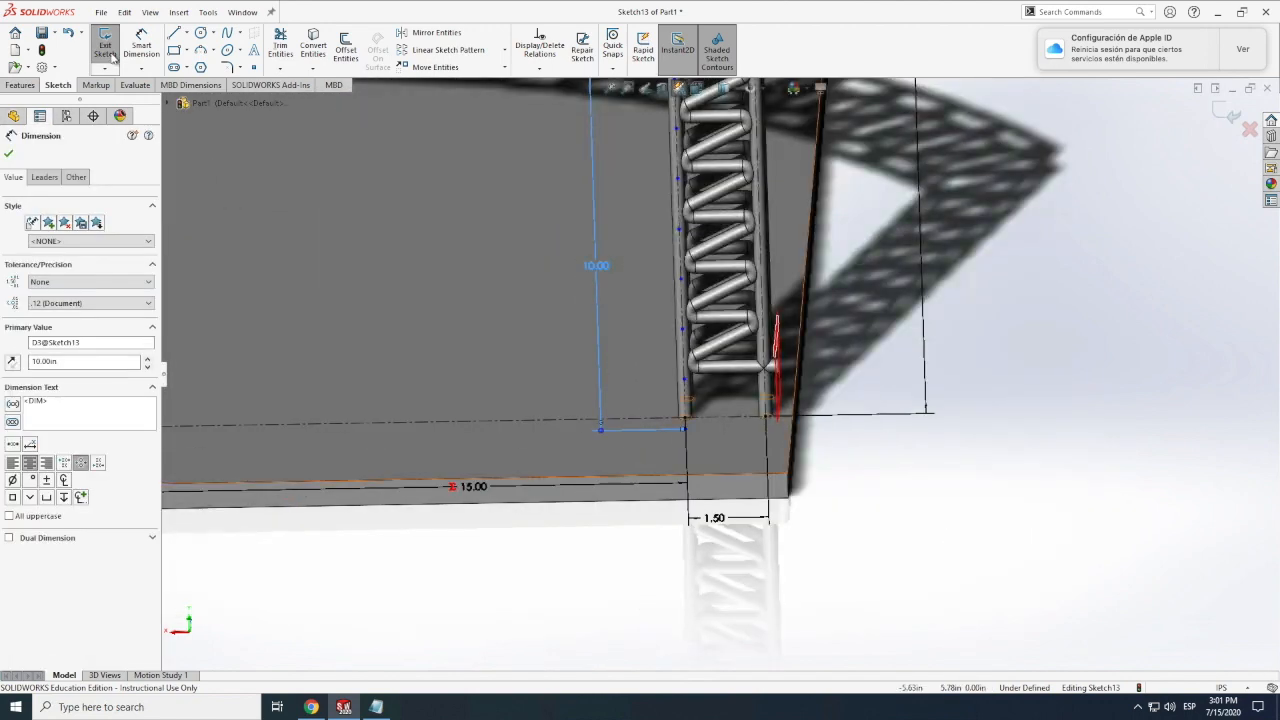
pyautogui.click(107, 49)
pyautogui.scroll(1, 692, 390)
pyautogui.scroll(-1, 694, 373)
pyautogui.doubleClick(694, 373)
pyautogui.click(697, 429)
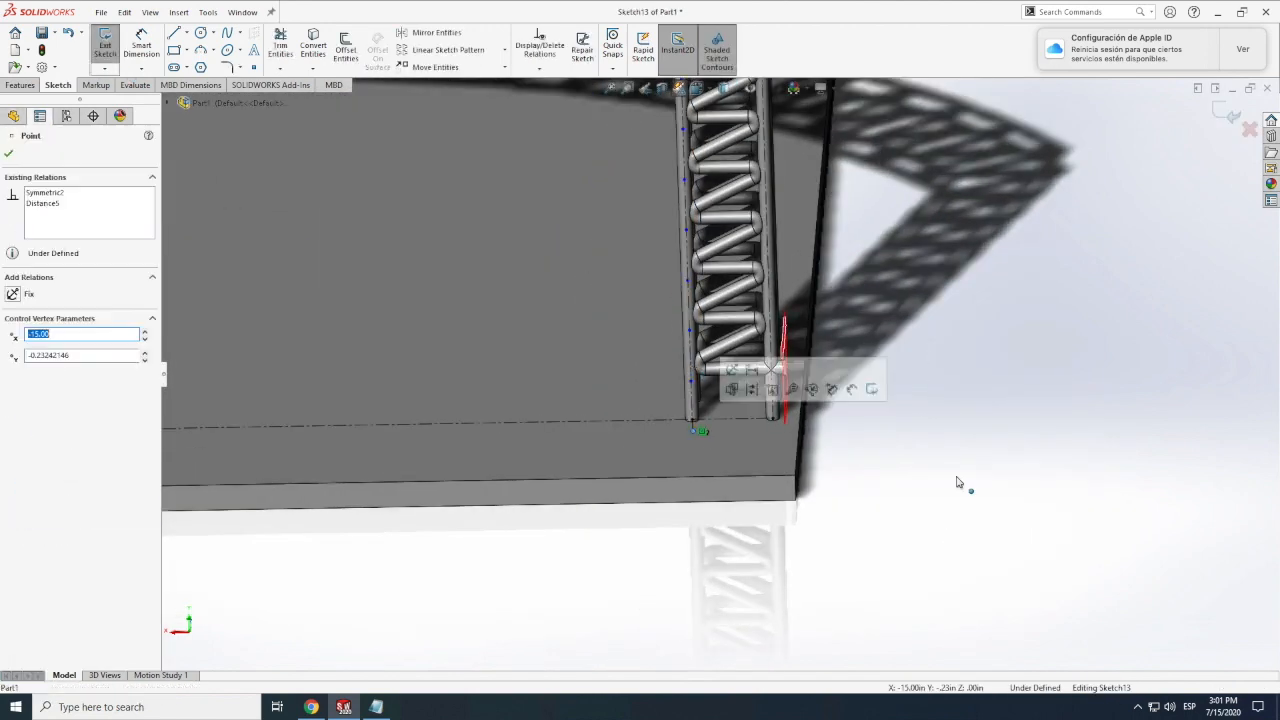
pyautogui.click(960, 483)
pyautogui.scroll(-2, 695, 433)
pyautogui.click(69, 36)
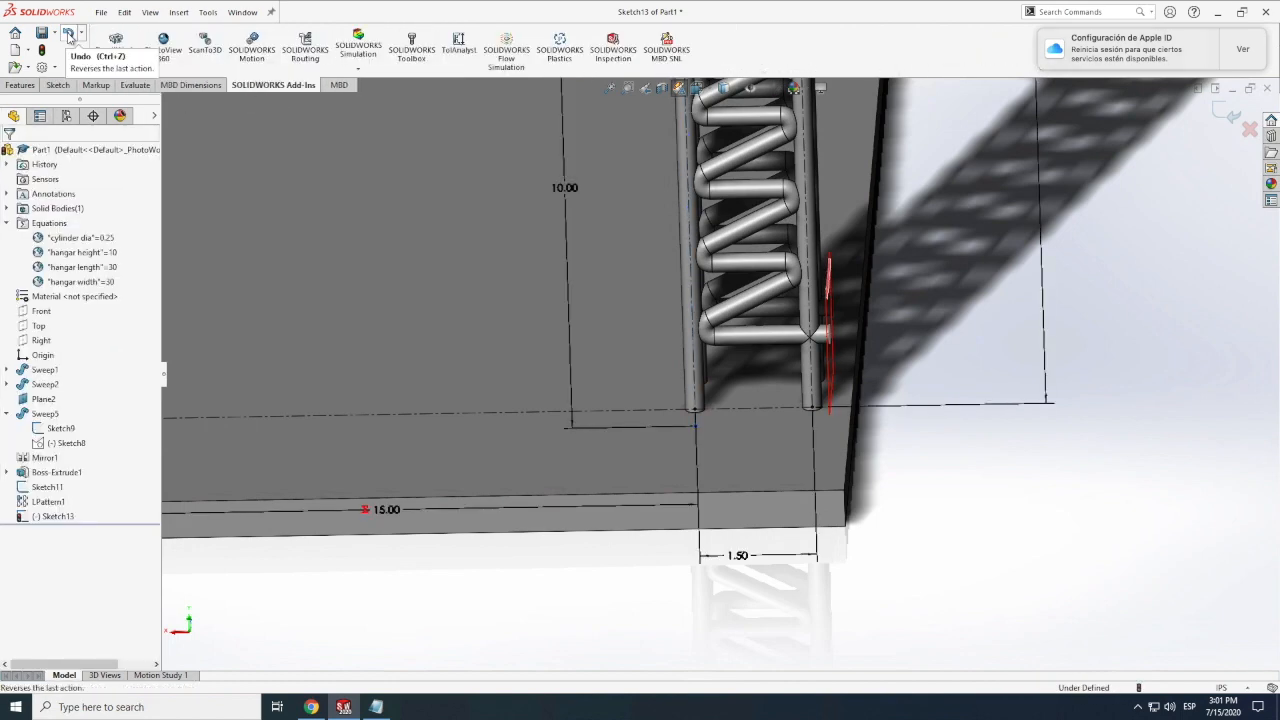
pyautogui.click(69, 38)
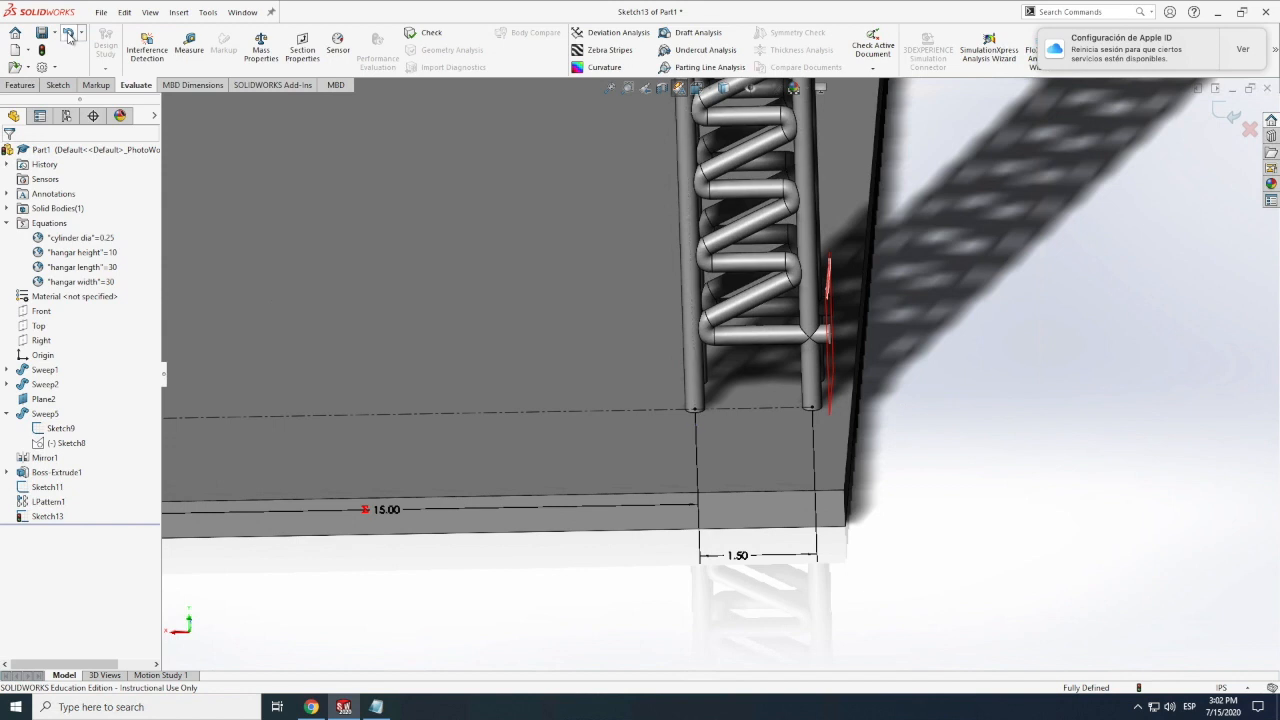
# Sketch short vertical centerlines up from the feet of the column's inner and outer tubes, the outer one about 1.35 in long.
pyautogui.click(58, 85)
pyautogui.click(187, 33)
pyautogui.click(204, 65)
pyautogui.click(695, 408)
pyautogui.click(692, 320)
pyautogui.press('Escape')
pyautogui.click(187, 33)
pyautogui.click(204, 65)
pyautogui.click(812, 408)
pyautogui.click(809, 309)
pyautogui.press('Escape')
# Dimension the inner tube's vertical centerline to 10 in and the outer tube's to 11 in.
pyautogui.click(141, 44)
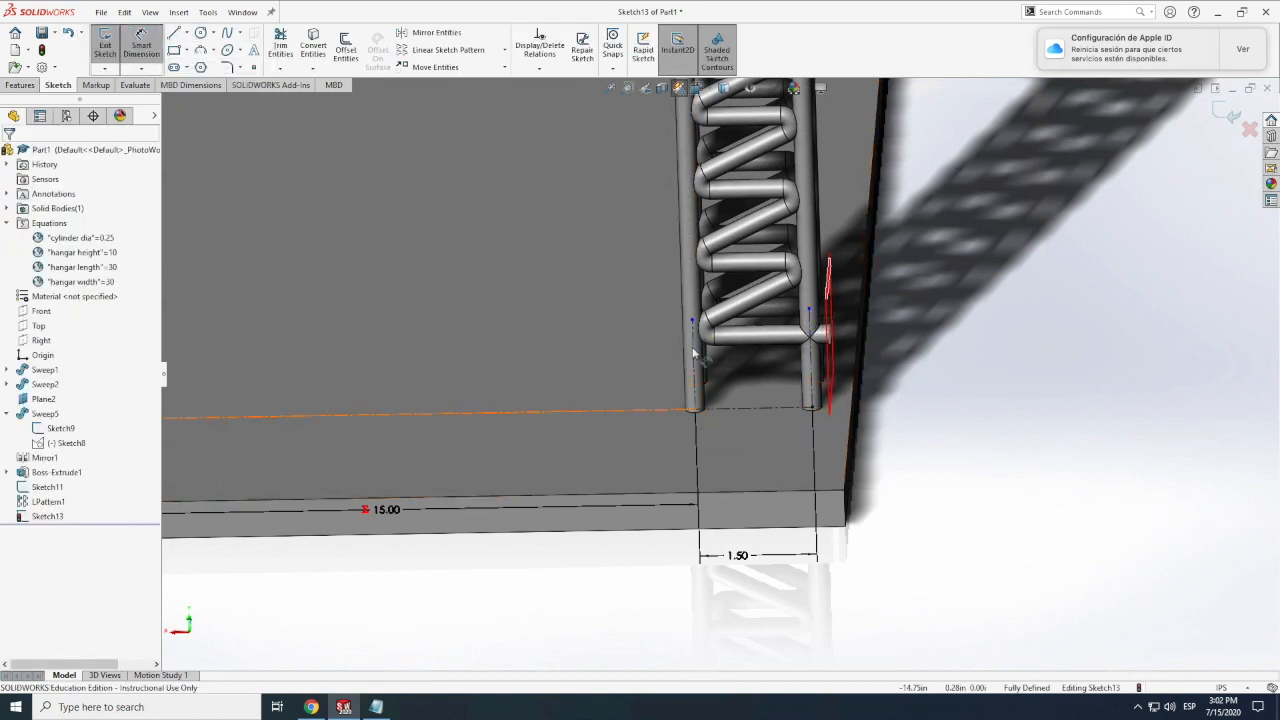
pyautogui.click(693, 352)
pyautogui.click(608, 370)
pyautogui.write('11')
pyautogui.press('Return')
pyautogui.click(811, 371)
pyautogui.click(997, 376)
pyautogui.write('11')
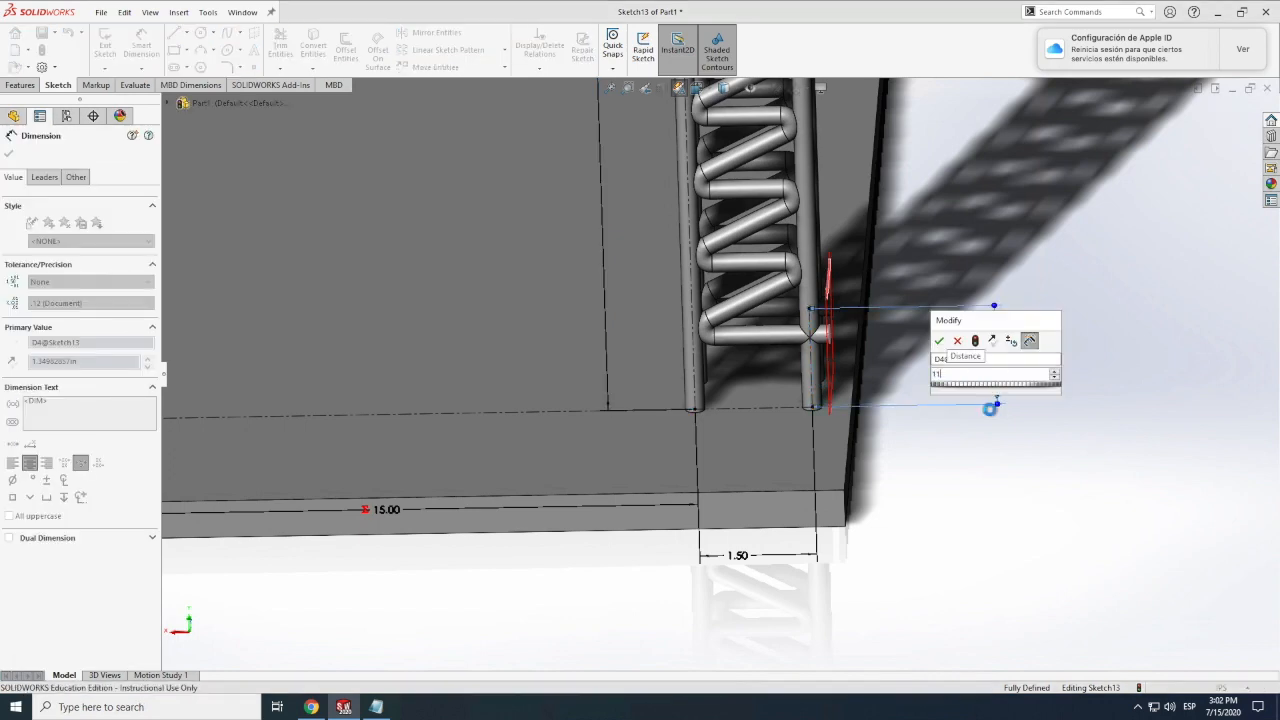
pyautogui.press('Return')
# Sketch a vertical centerline about 7.79 in long up from the origin and dimension its length.
pyautogui.scroll(10, 1003, 414)
pyautogui.scroll(-3, 706, 361)
pyautogui.click(187, 33)
pyautogui.click(204, 65)
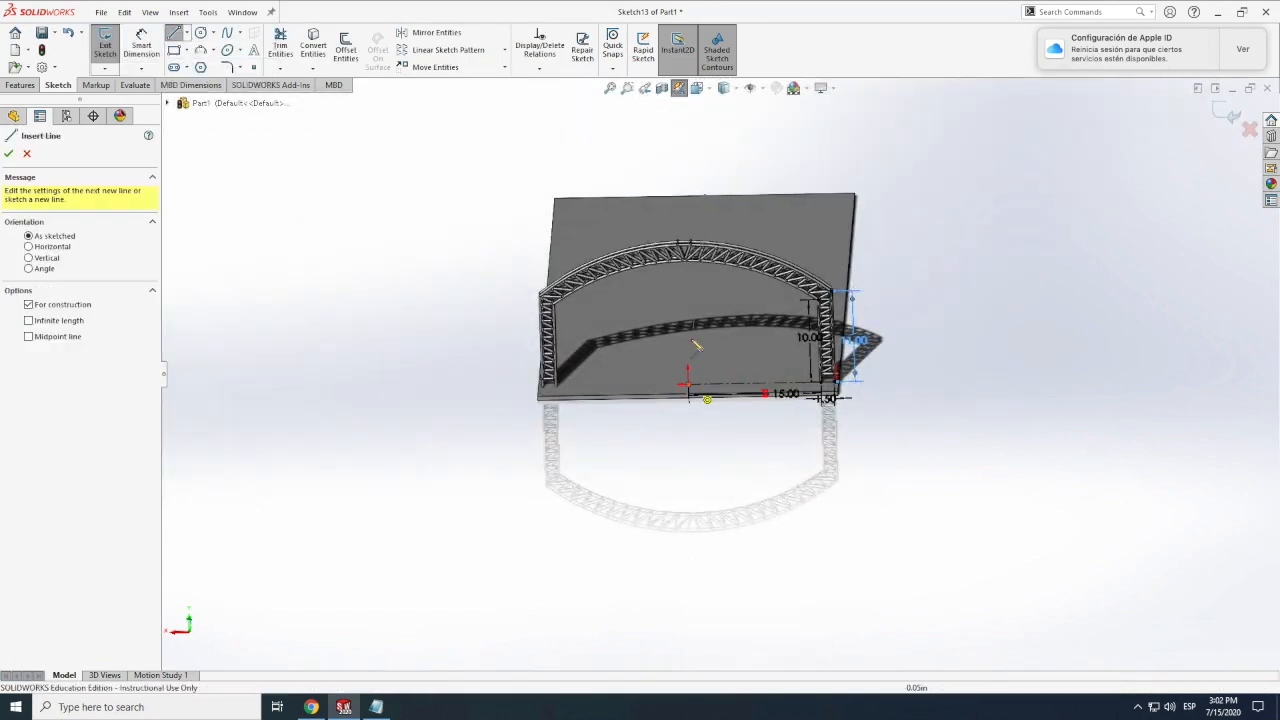
pyautogui.click(688, 384)
pyautogui.click(688, 320)
pyautogui.press('Escape')
pyautogui.click(141, 44)
pyautogui.click(688, 357)
pyautogui.click(709, 352)
pyautogui.press('Return')
# Mirror the column's inner and outer vertical centerlines about the vertical centerline through the origin.
pyautogui.click(436, 33)
pyautogui.click(808, 382)
pyautogui.scroll(-7, 803, 352)
pyautogui.click(690, 449)
pyautogui.click(675, 430)
pyautogui.click(720, 430)
pyautogui.click(83, 354)
pyautogui.click(182, 334)
pyautogui.rightClick(182, 334)
# Sketch three-point arcs joining the tops of the inner and outer column centerlines, the outer with a radius of about 23.33 in.
pyautogui.scroll(3, 662, 411)
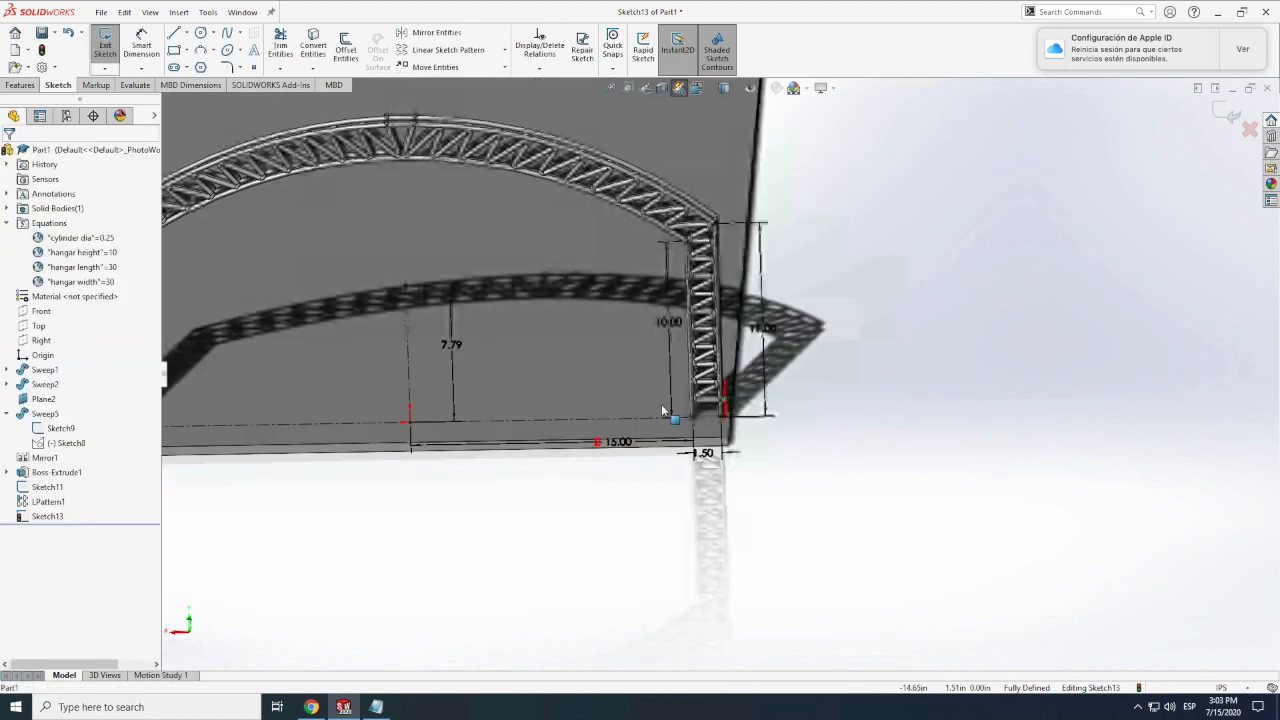
pyautogui.scroll(3, 662, 411)
pyautogui.scroll(-3, 535, 290)
pyautogui.click(202, 50)
pyautogui.click(274, 338)
pyautogui.click(847, 327)
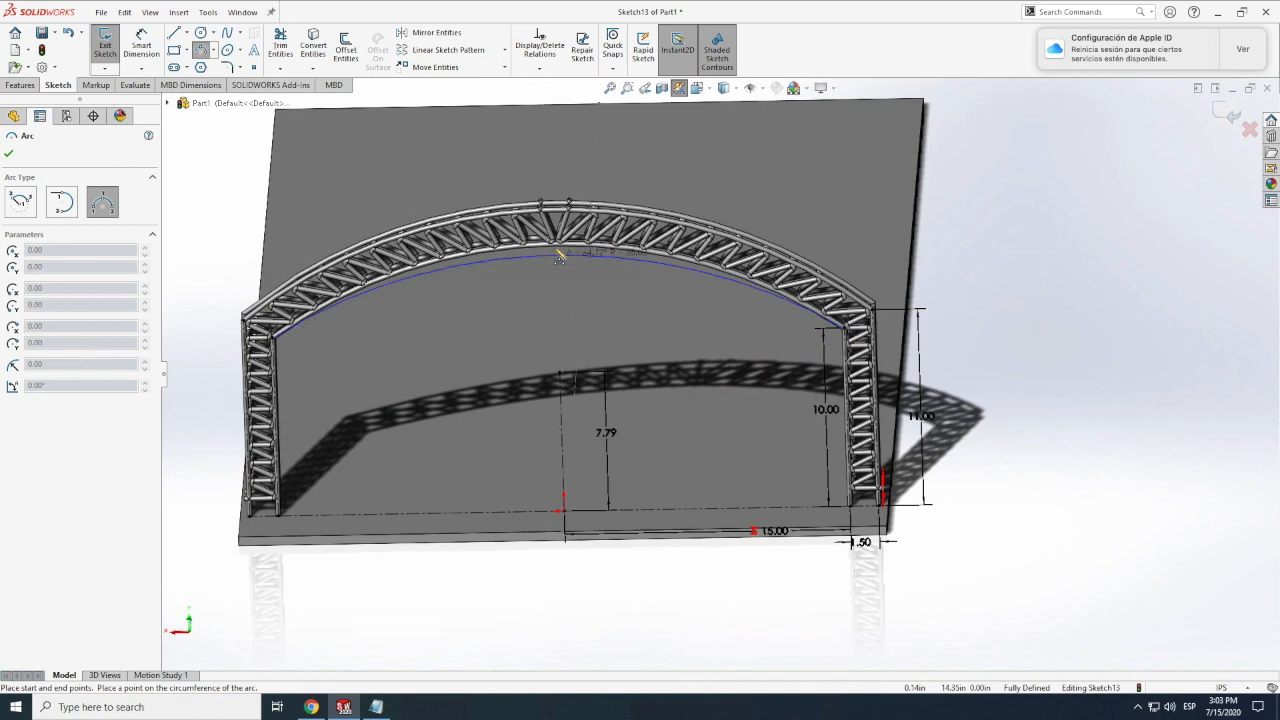
pyautogui.click(553, 192)
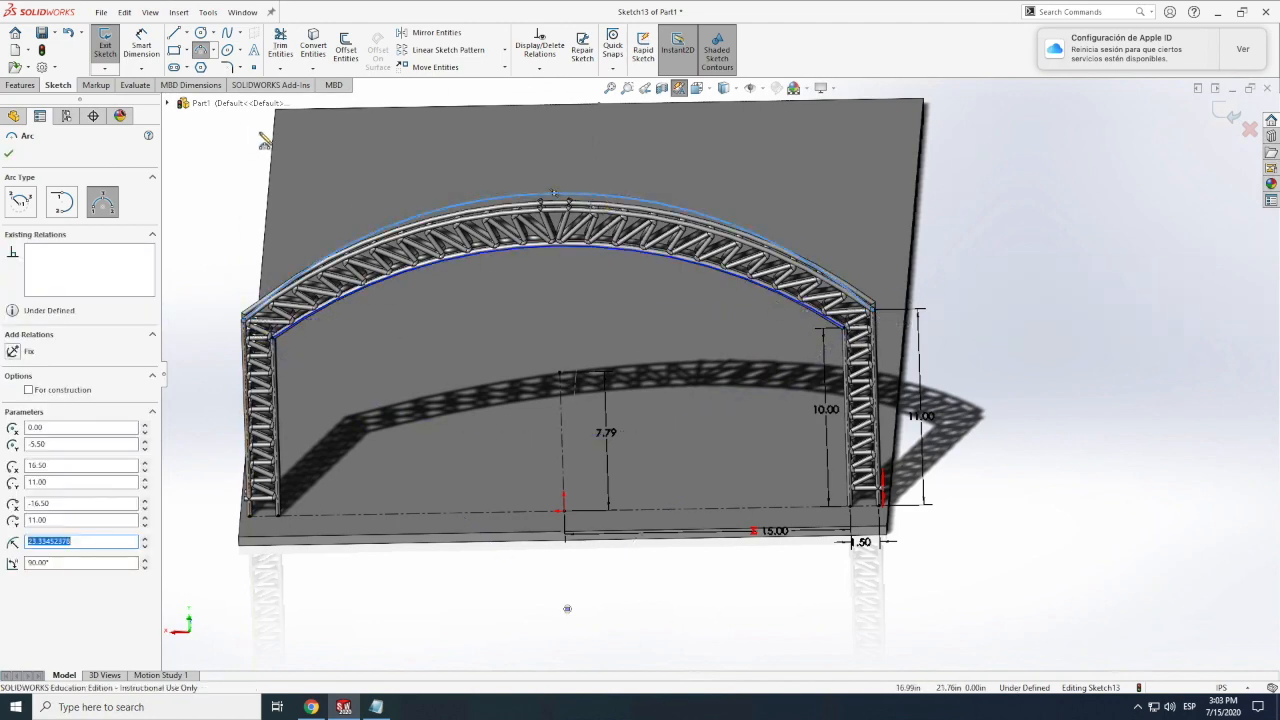
pyautogui.press('Escape')
# Dimension the inner arc's radius to 25 in and the outer arc's radius to 26 in.
pyautogui.click(208, 12)
pyautogui.click(141, 46)
pyautogui.click(470, 254)
pyautogui.click(480, 326)
pyautogui.write('25')
pyautogui.press('Return')
pyautogui.click(408, 224)
pyautogui.click(414, 330)
pyautogui.write('26')
pyautogui.press('Return')
# Divide the outer arc with the Segment tool, using sketch points and a count of 22.
pyautogui.click(208, 12)
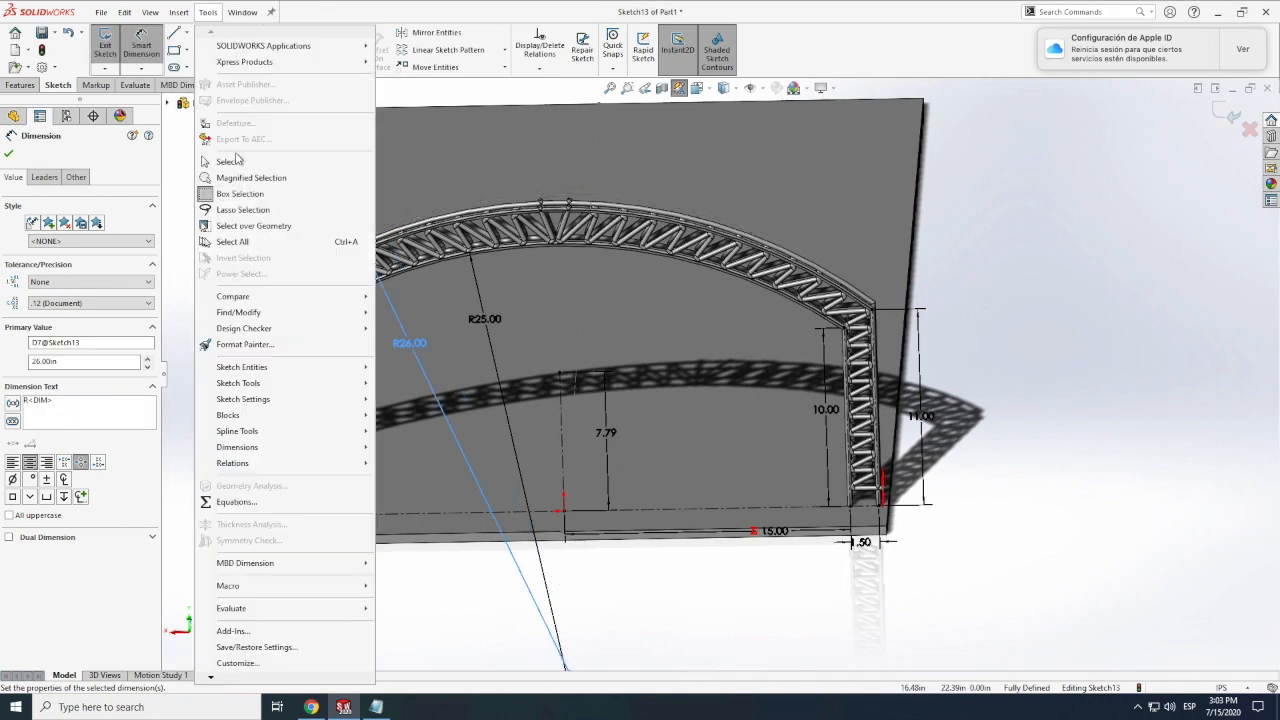
pyautogui.moveTo(240, 383)
pyautogui.click(400, 149)
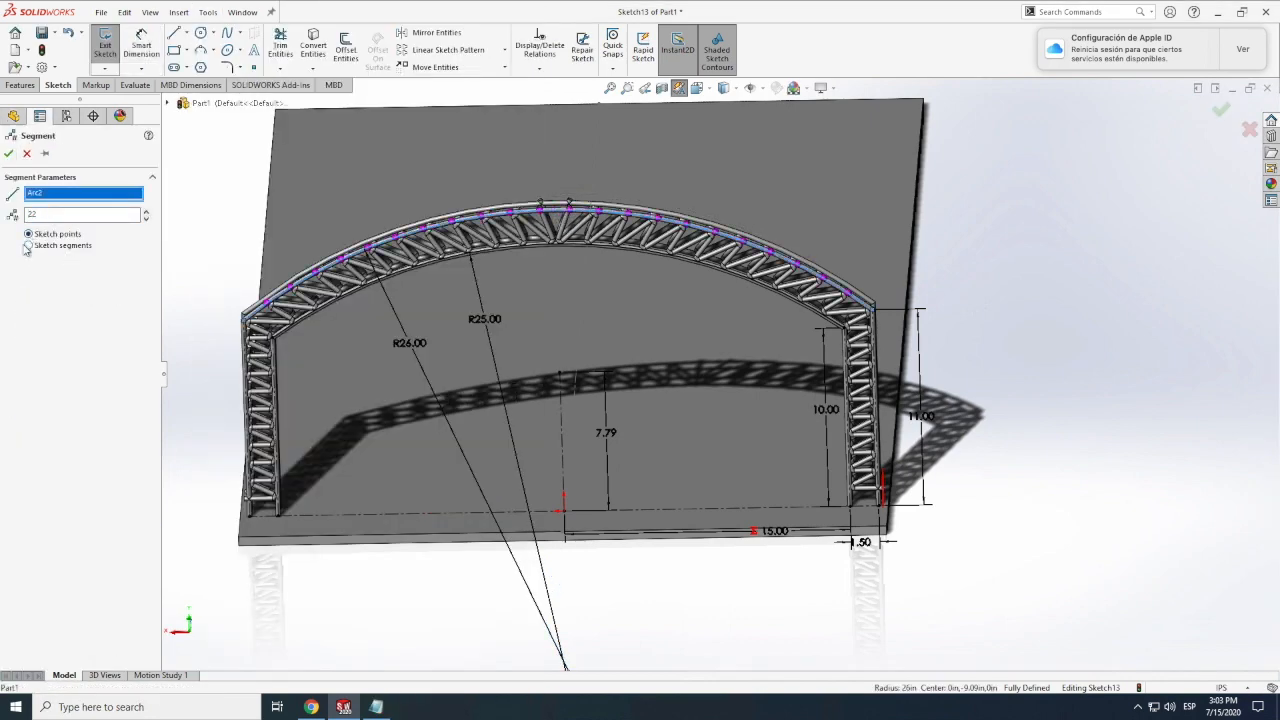
pyautogui.click(11, 154)
# Divide the inner arc with the Segment tool, using sketch points and a count of 21.
pyautogui.click(563, 246)
pyautogui.click(208, 12)
pyautogui.moveTo(268, 386)
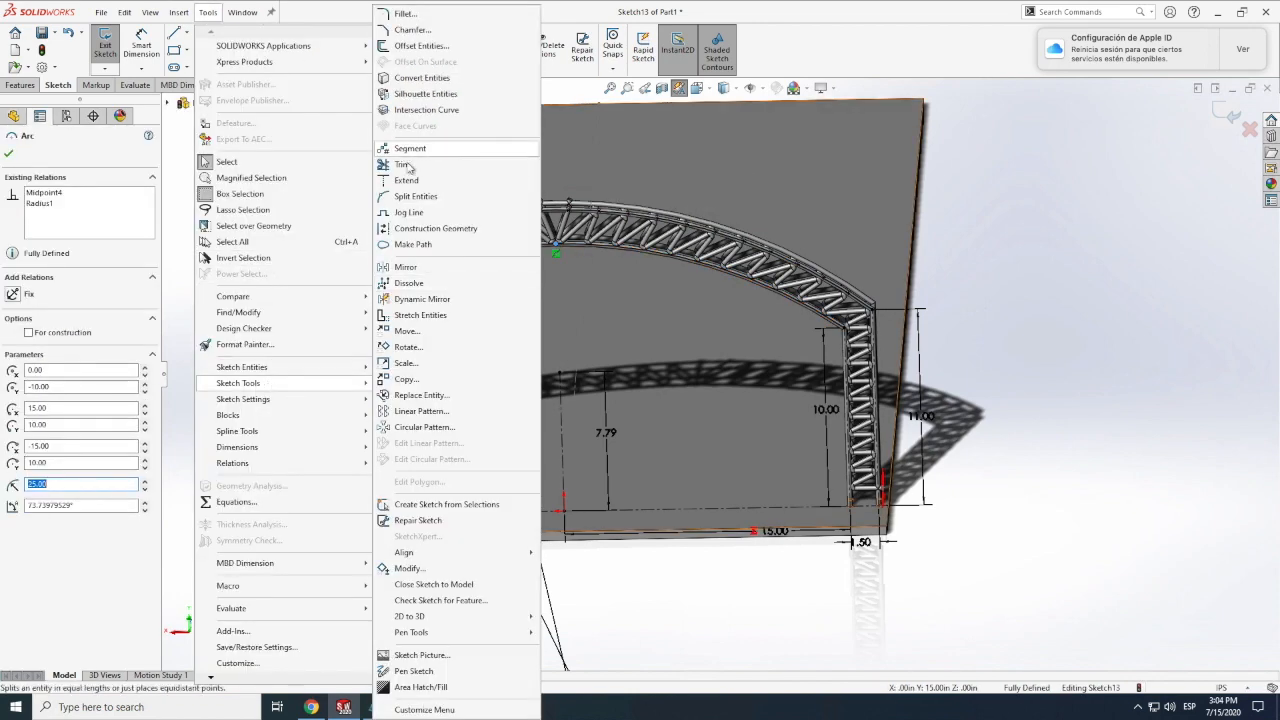
pyautogui.click(405, 149)
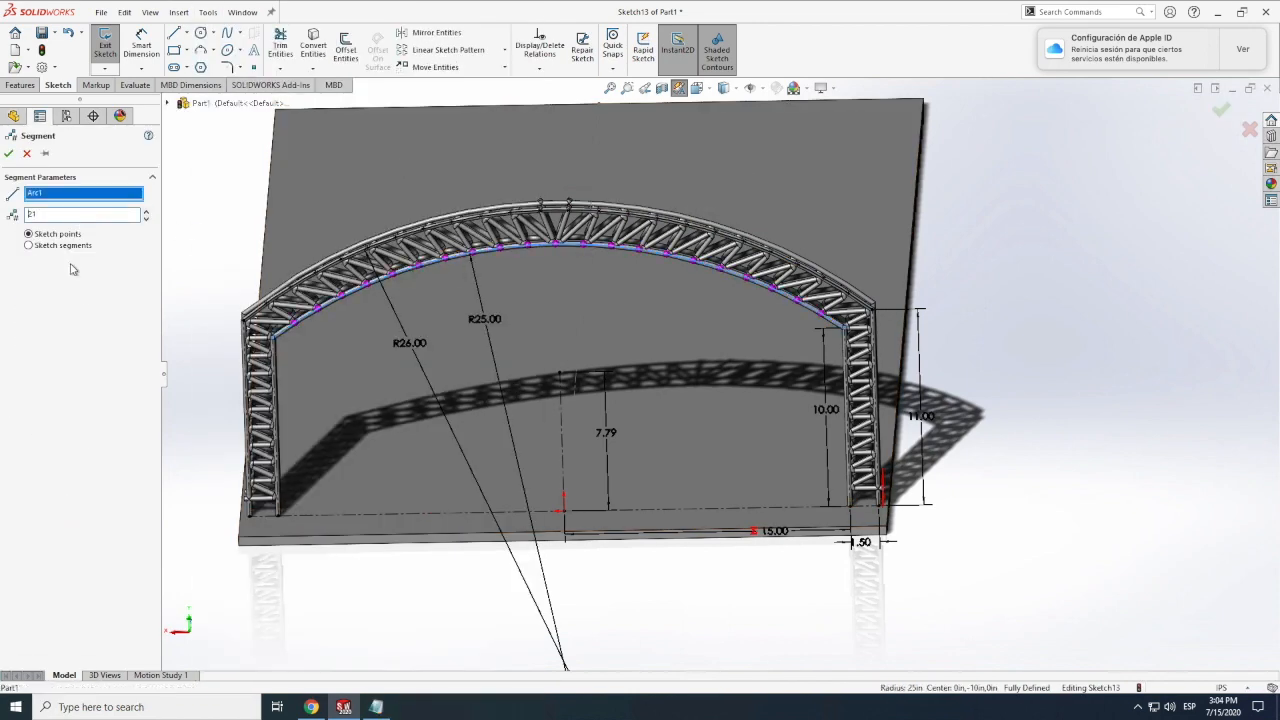
pyautogui.click(8, 153)
# Divide the 10 in vertical centerline on the column's inner tube with sketch points every 1 in using the Segment tool.
pyautogui.click(851, 385)
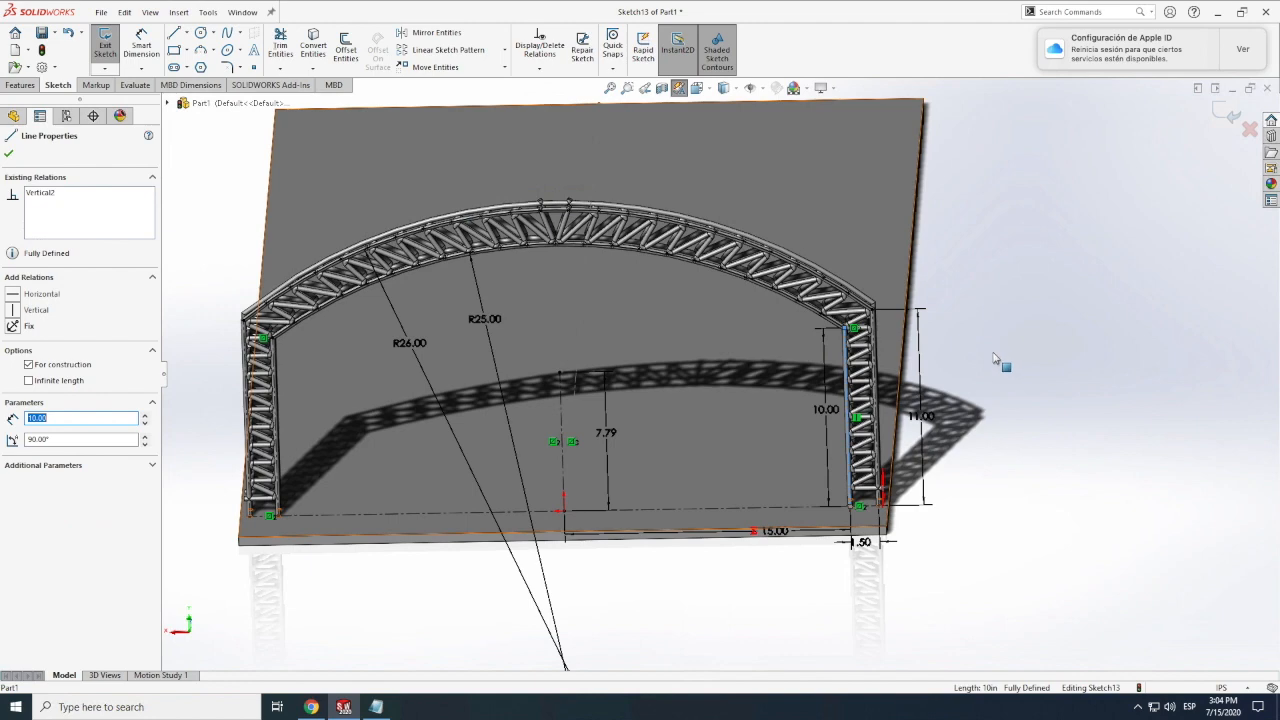
pyautogui.scroll(5, 715, 388)
pyautogui.click(208, 12)
pyautogui.moveTo(268, 386)
pyautogui.click(405, 149)
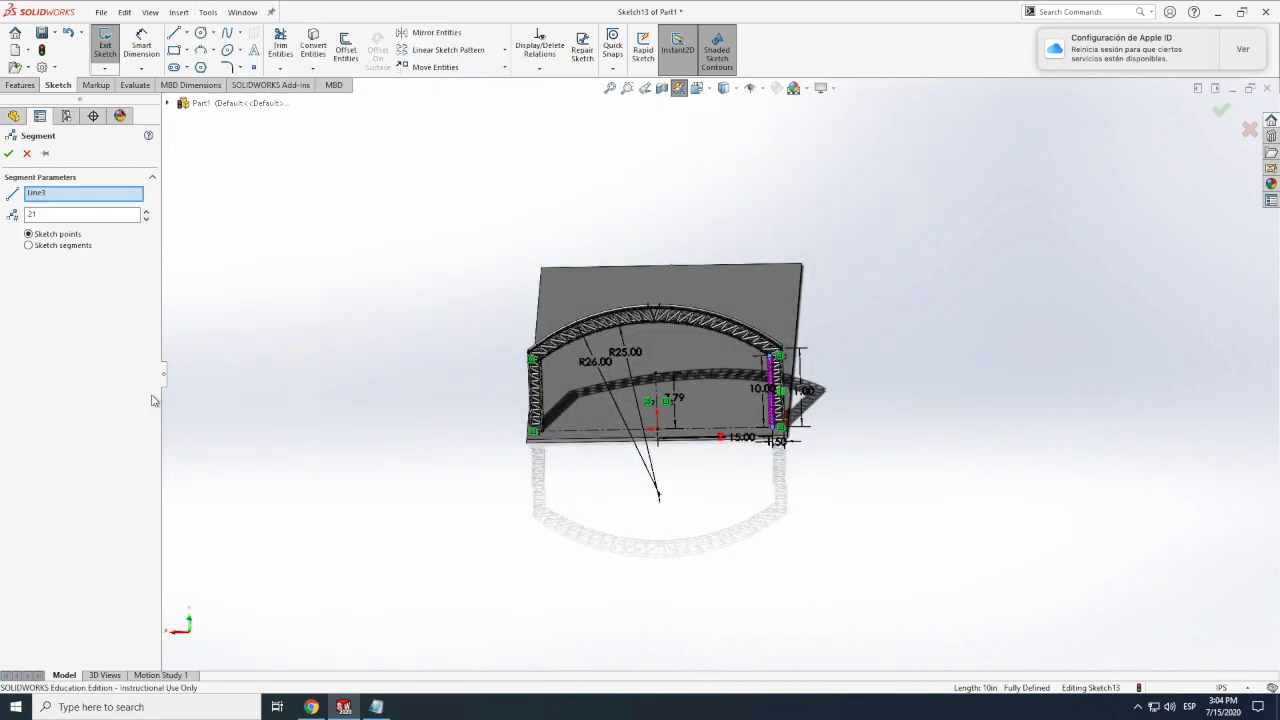
pyautogui.click(8, 153)
# Divide the 11 in vertical centerline on the column's outer tube with sketch points every 1 in using the Segment tool.
pyautogui.scroll(-11, 775, 407)
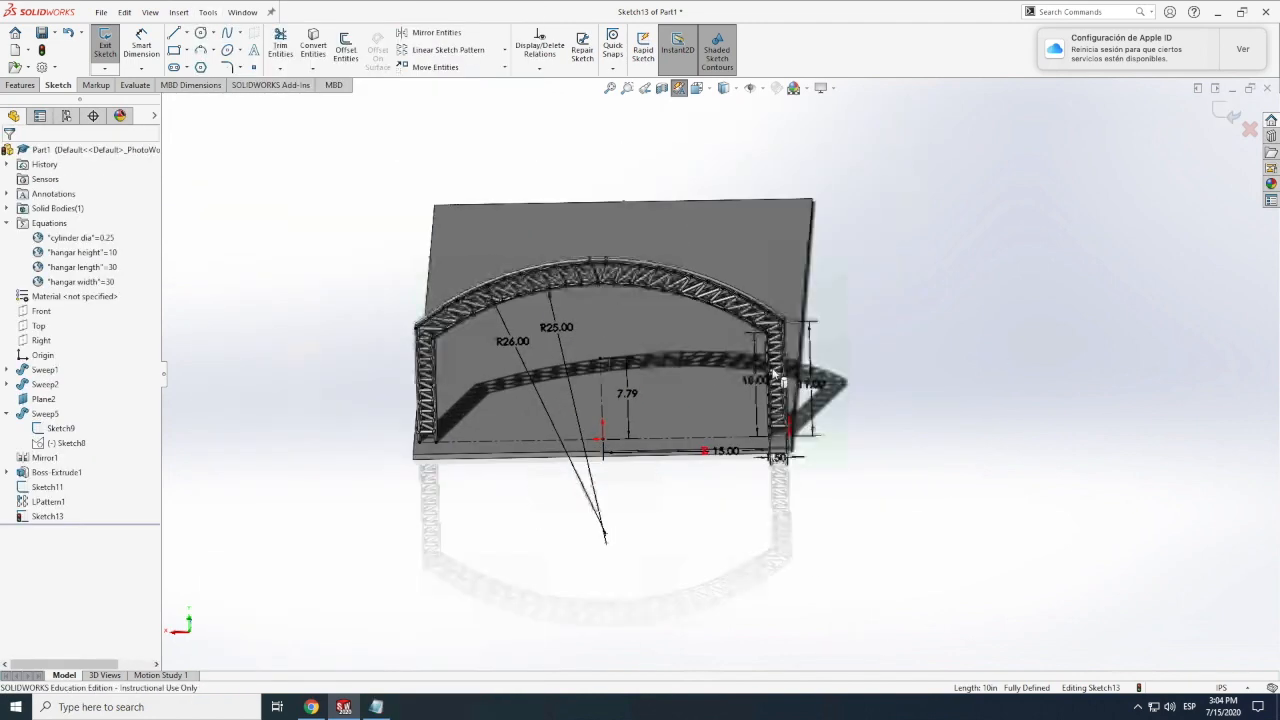
pyautogui.click(820, 375)
pyautogui.click(208, 12)
pyautogui.moveTo(268, 386)
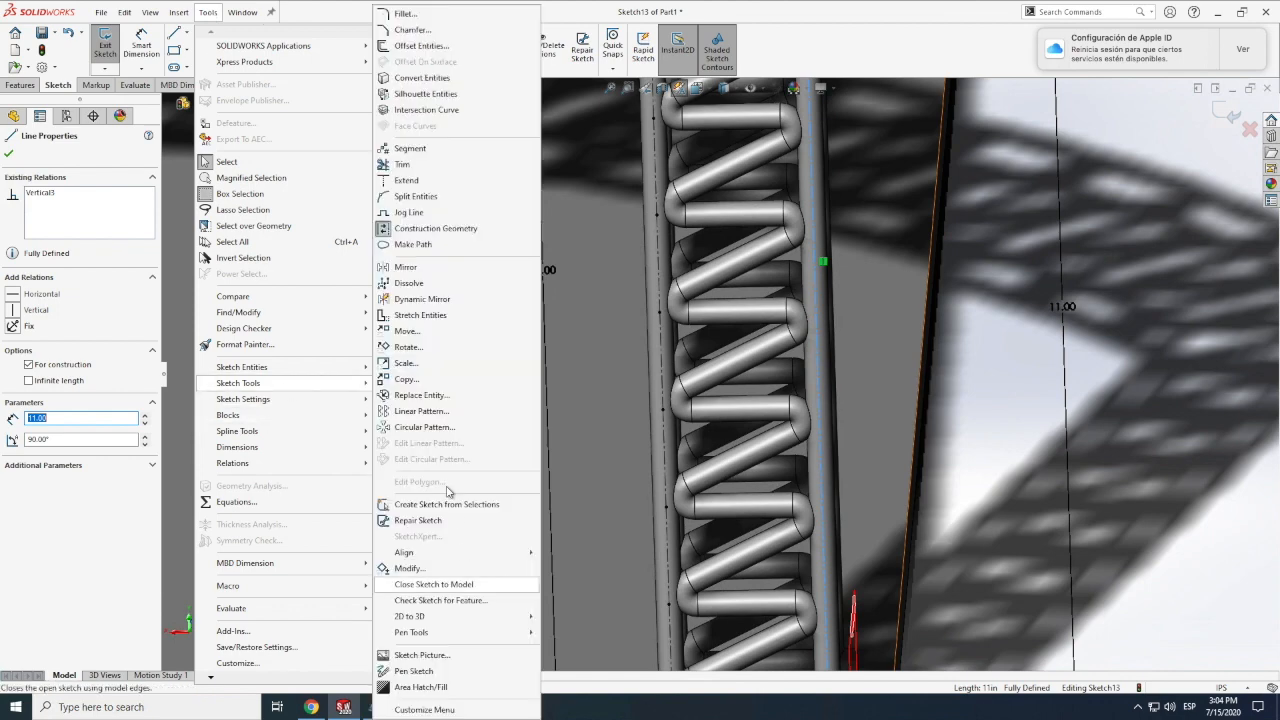
pyautogui.click(405, 149)
pyautogui.click(8, 153)
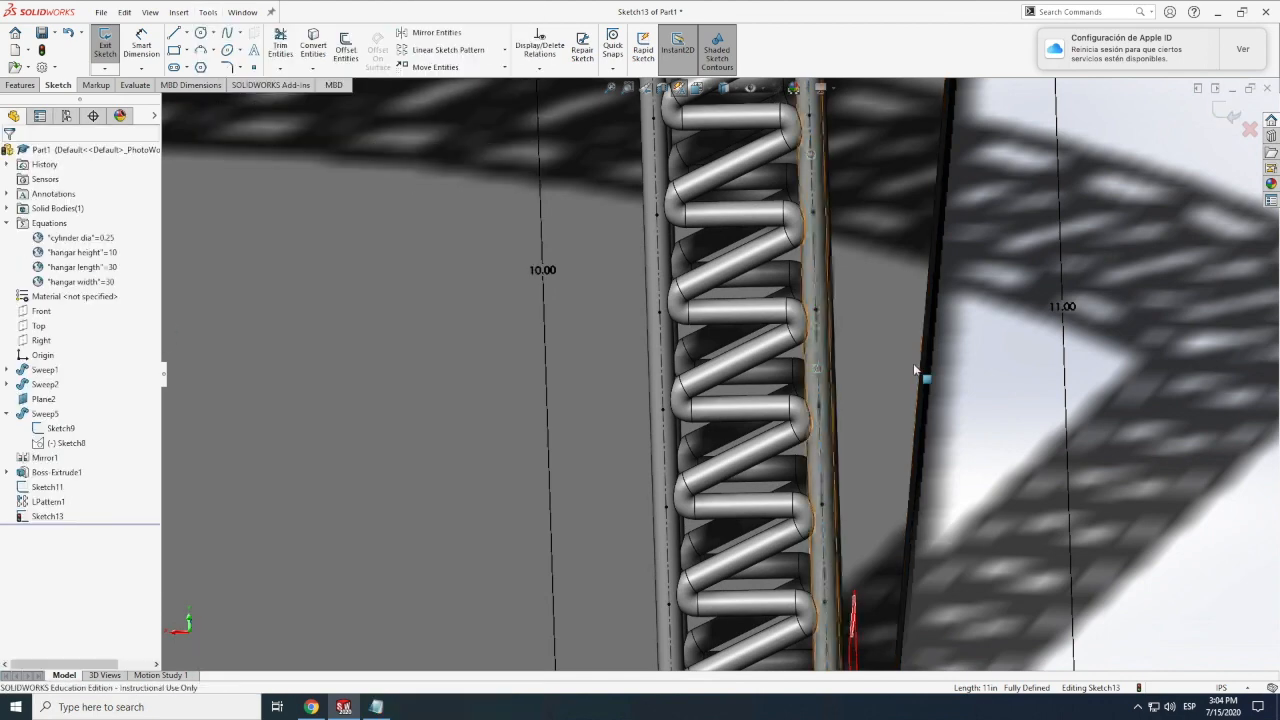
# Sketch a circle centered on the lowest sketch point of each column centerline, 1 in above the base.
pyautogui.scroll(6, 910, 369)
pyautogui.scroll(-8, 748, 498)
pyautogui.click(201, 34)
pyautogui.click(684, 352)
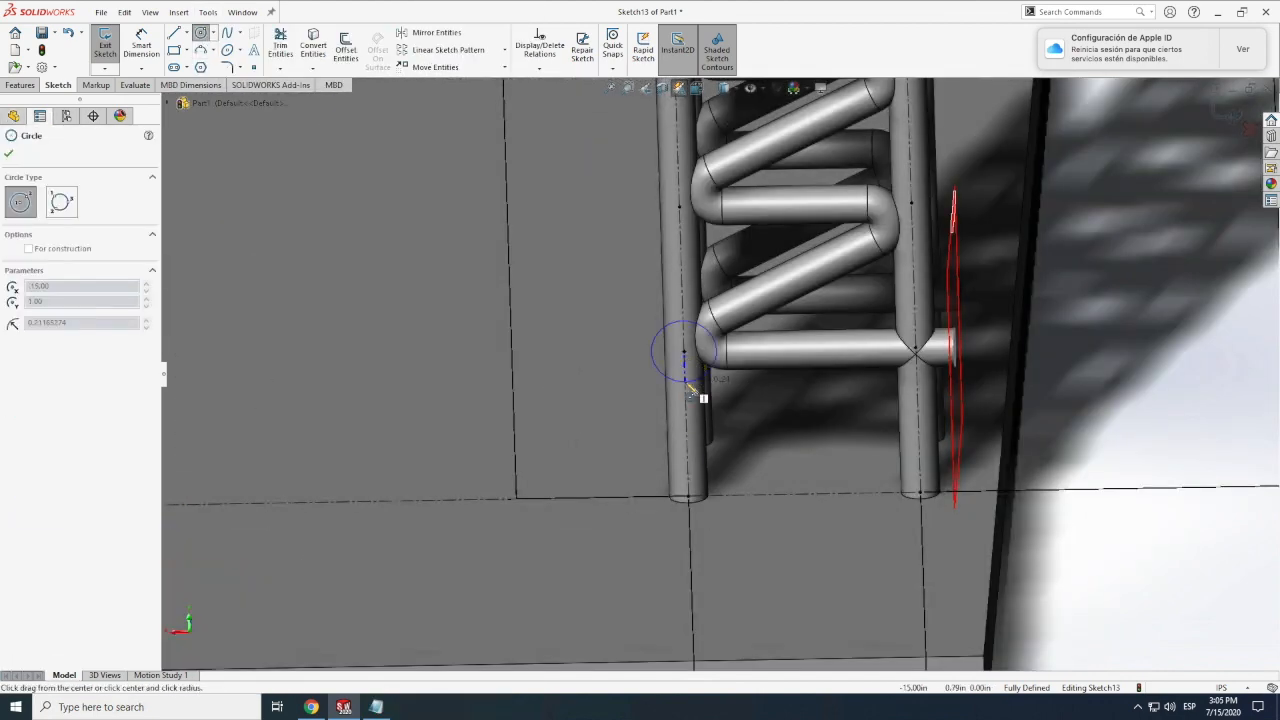
pyautogui.click(685, 370)
pyautogui.click(915, 347)
pyautogui.click(917, 367)
# Dimension both column circles to a diameter of 0.25 in.
pyautogui.moveTo(917, 366); pyautogui.dragTo(915, 335, button='right')
pyautogui.click(667, 351)
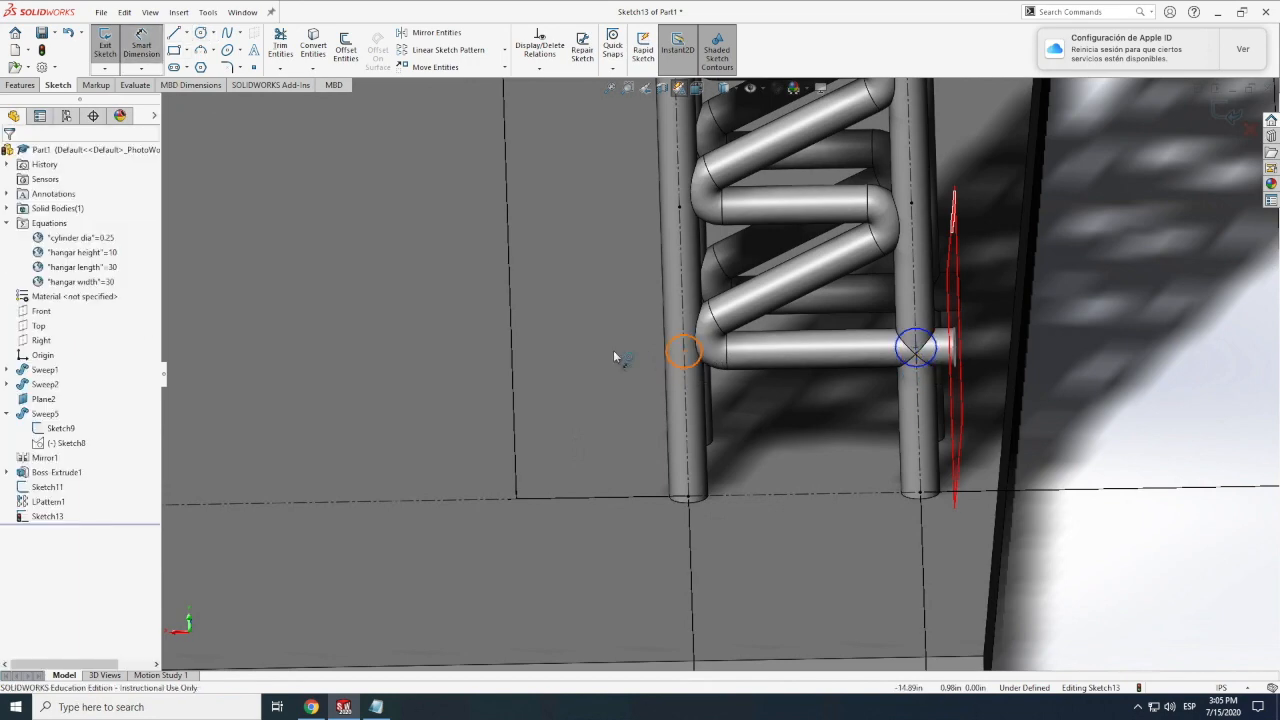
pyautogui.click(597, 353)
pyautogui.write('.25')
pyautogui.press('Return')
pyautogui.click(934, 350)
pyautogui.click(1086, 345)
pyautogui.write('.25')
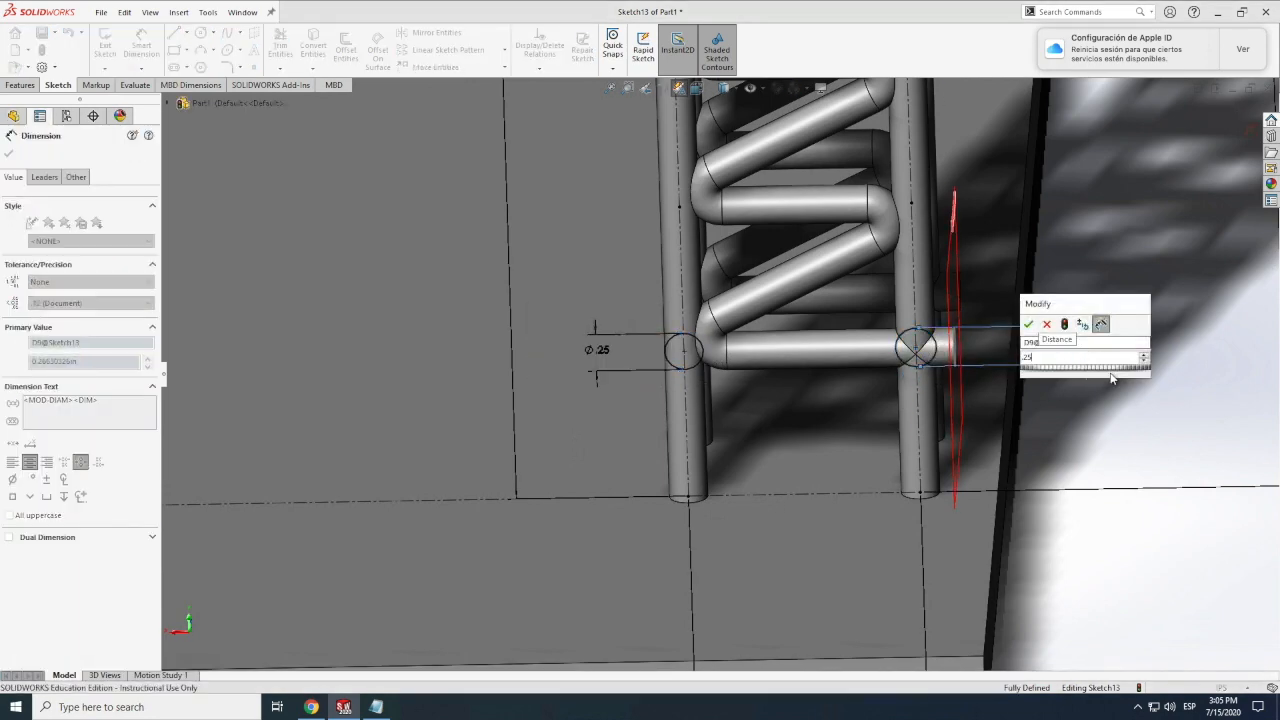
pyautogui.press('Return')
# Pattern the inner tube's circle linearly along the Y-axis with 10 instances spaced 1 in, keeping one instance along X.
pyautogui.scroll(4, 1006, 425)
pyautogui.scroll(3, 1008, 425)
pyautogui.click(448, 49)
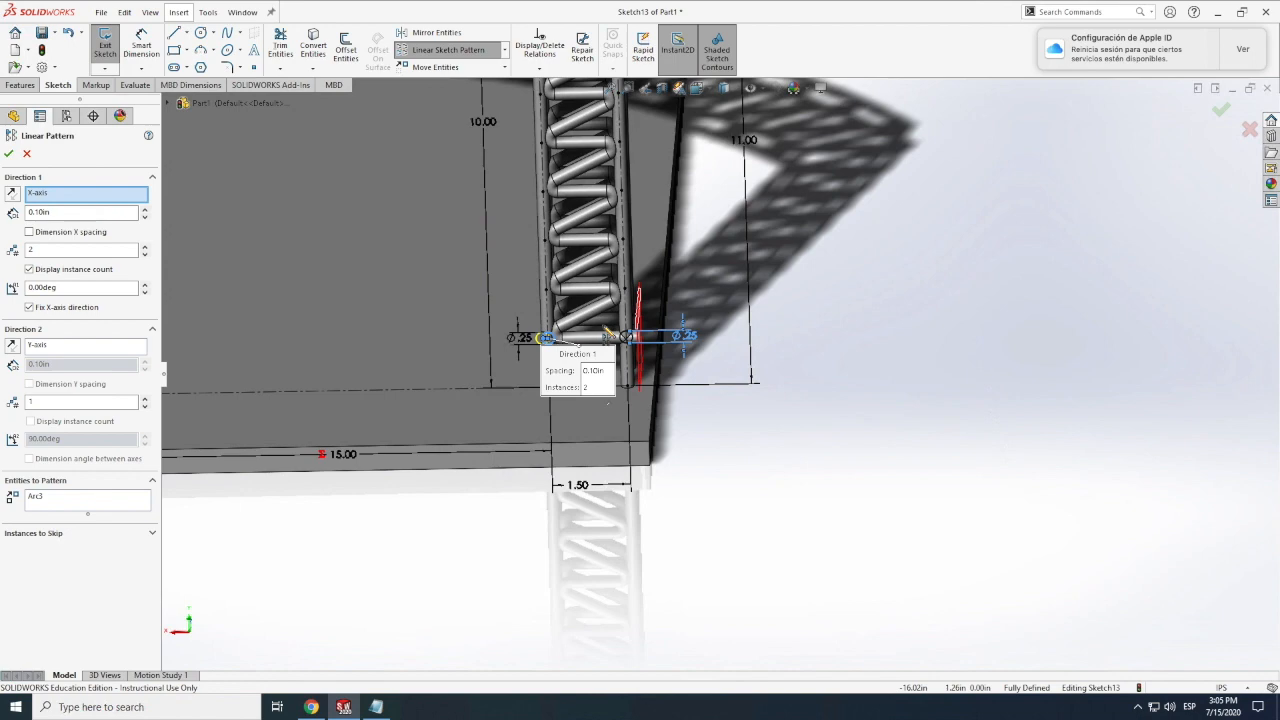
pyautogui.doubleClick(43, 251)
pyautogui.write('1')
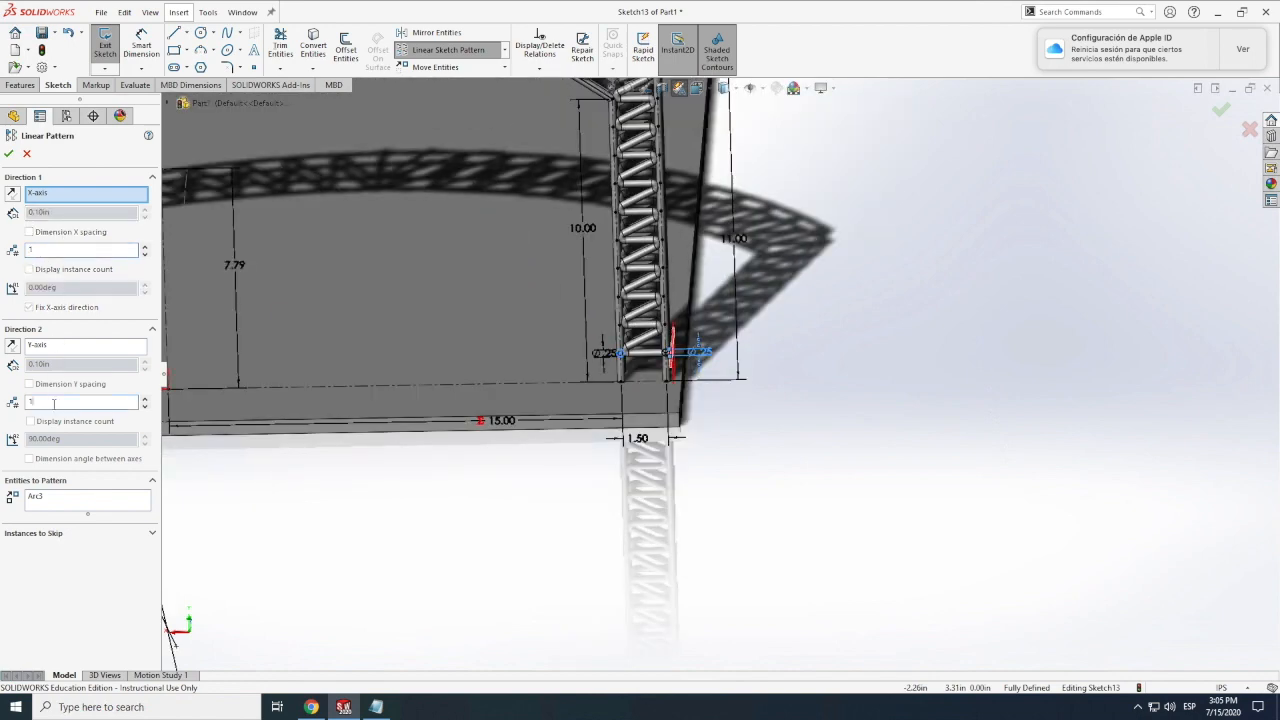
pyautogui.click(55, 366)
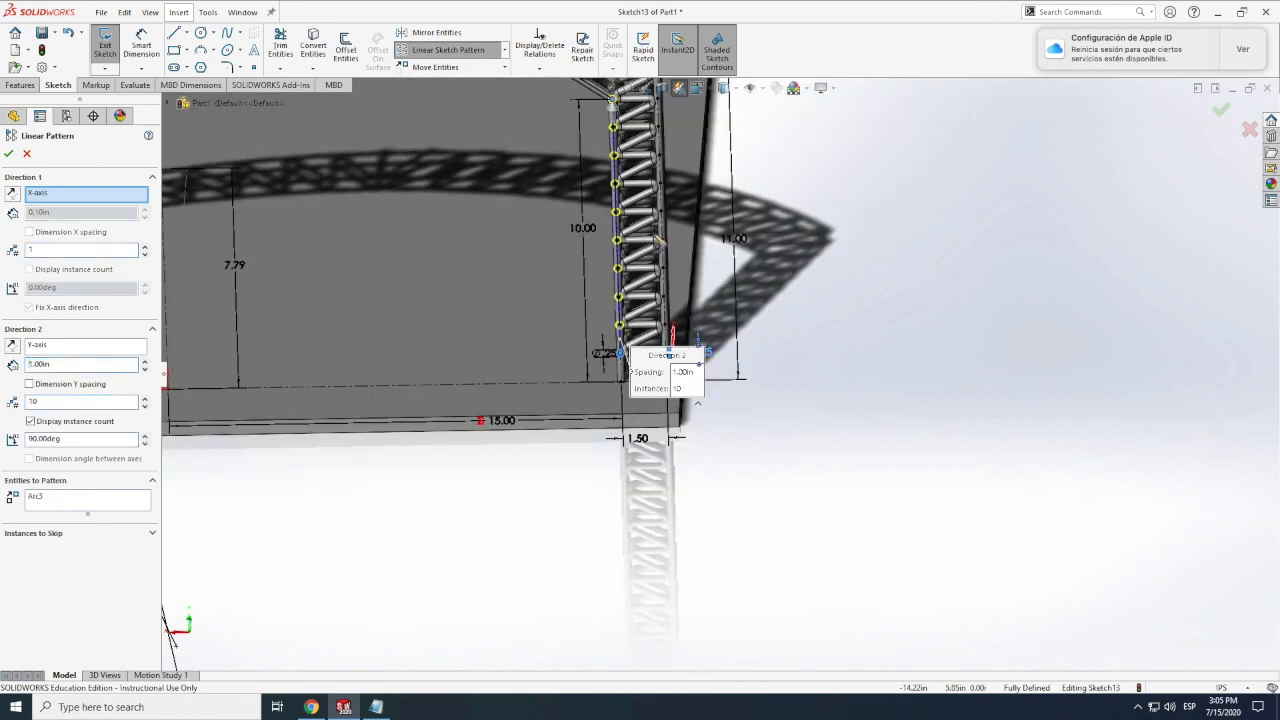
pyautogui.scroll(-6, 628, 326)
pyautogui.scroll(8, 650, 405)
pyautogui.click(9, 154)
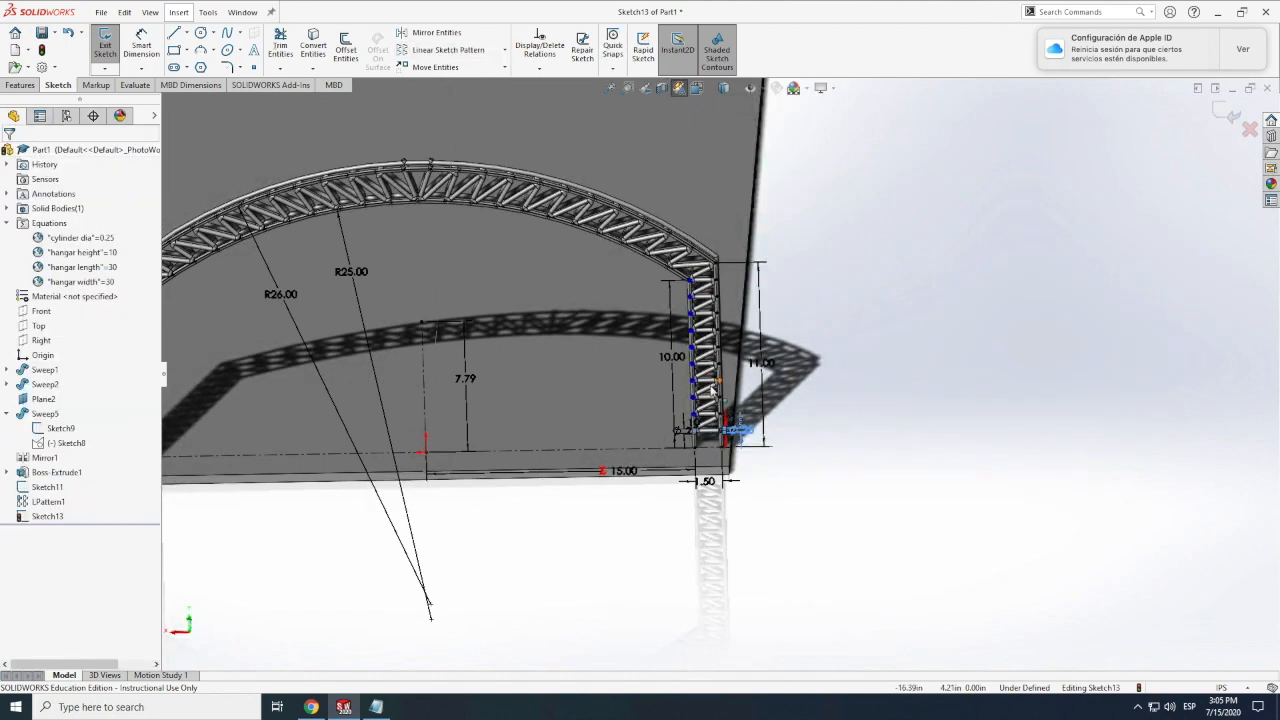
# Pattern the outer tube's circle linearly along the Y-axis with 11 instances spaced 1 in, keeping one instance along X.
pyautogui.scroll(-5, 712, 387)
pyautogui.scroll(2, 828, 371)
pyautogui.click(677, 578)
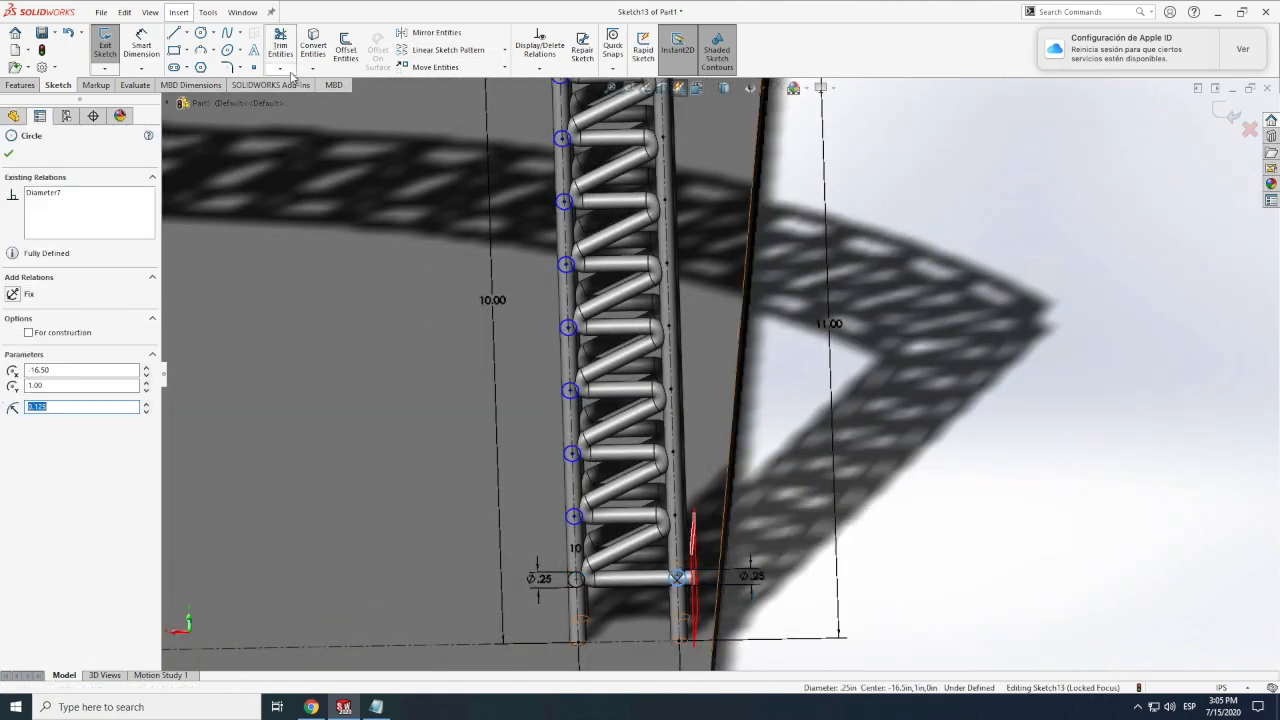
pyautogui.click(448, 49)
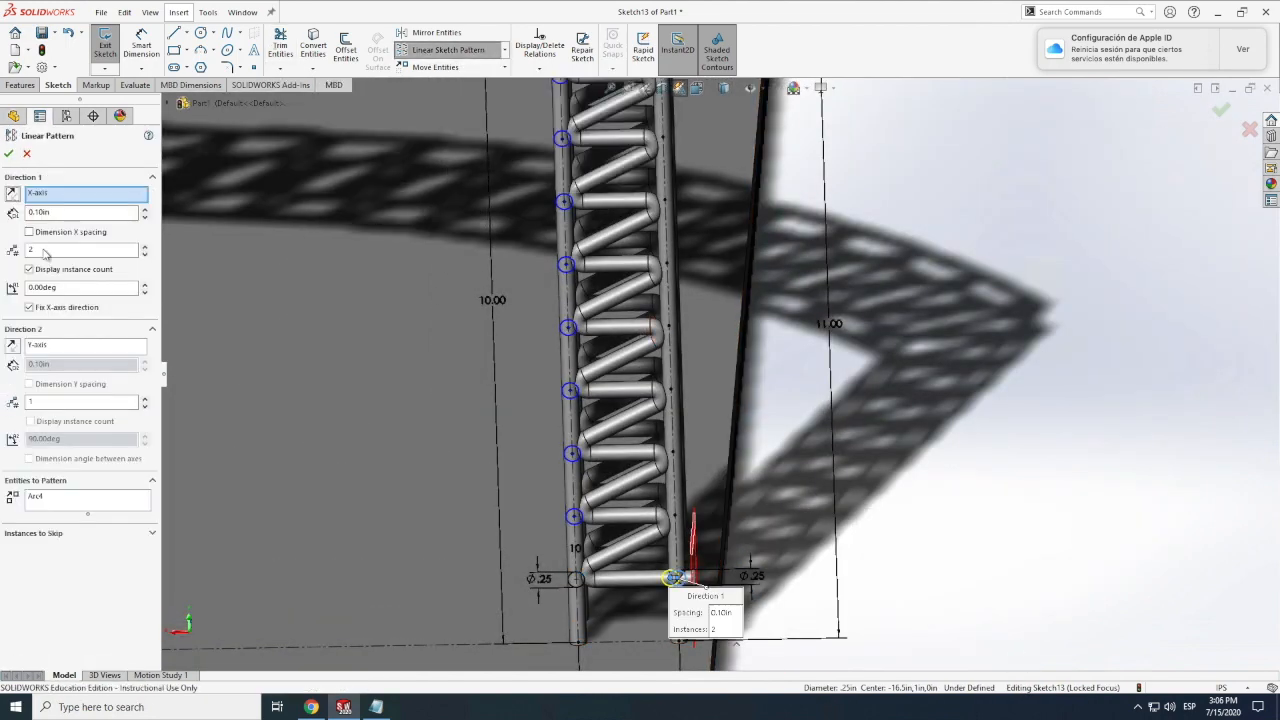
pyautogui.click(37, 402)
pyautogui.write('1')
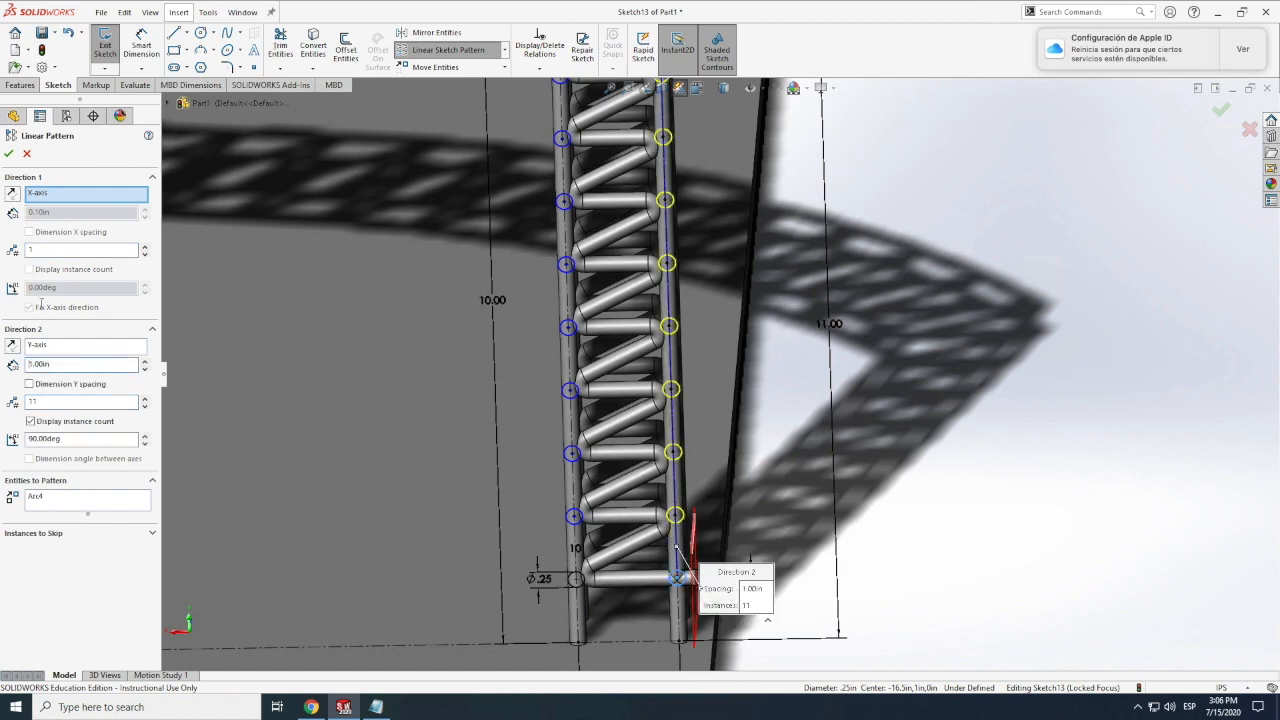
pyautogui.click(9, 154)
pyautogui.scroll(6, 973, 545)
pyautogui.scroll(-4, 650, 252)
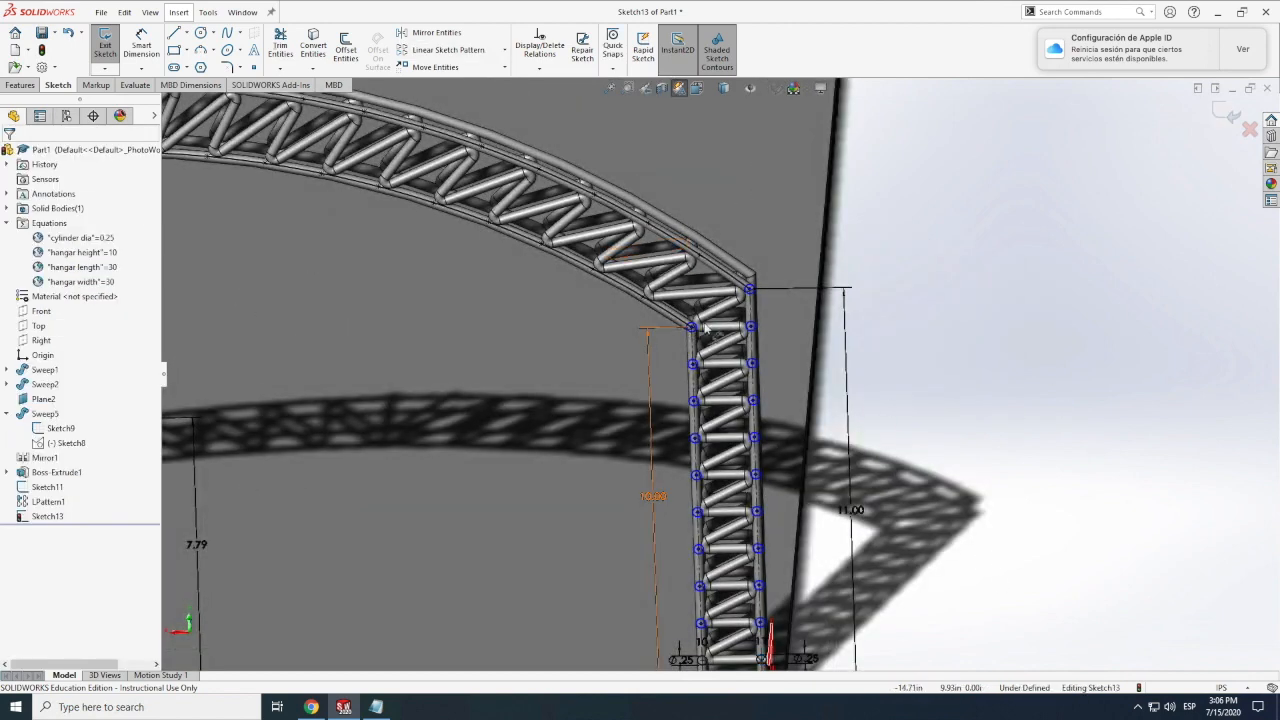
pyautogui.click(693, 325)
pyautogui.click(505, 51)
pyautogui.click(873, 257)
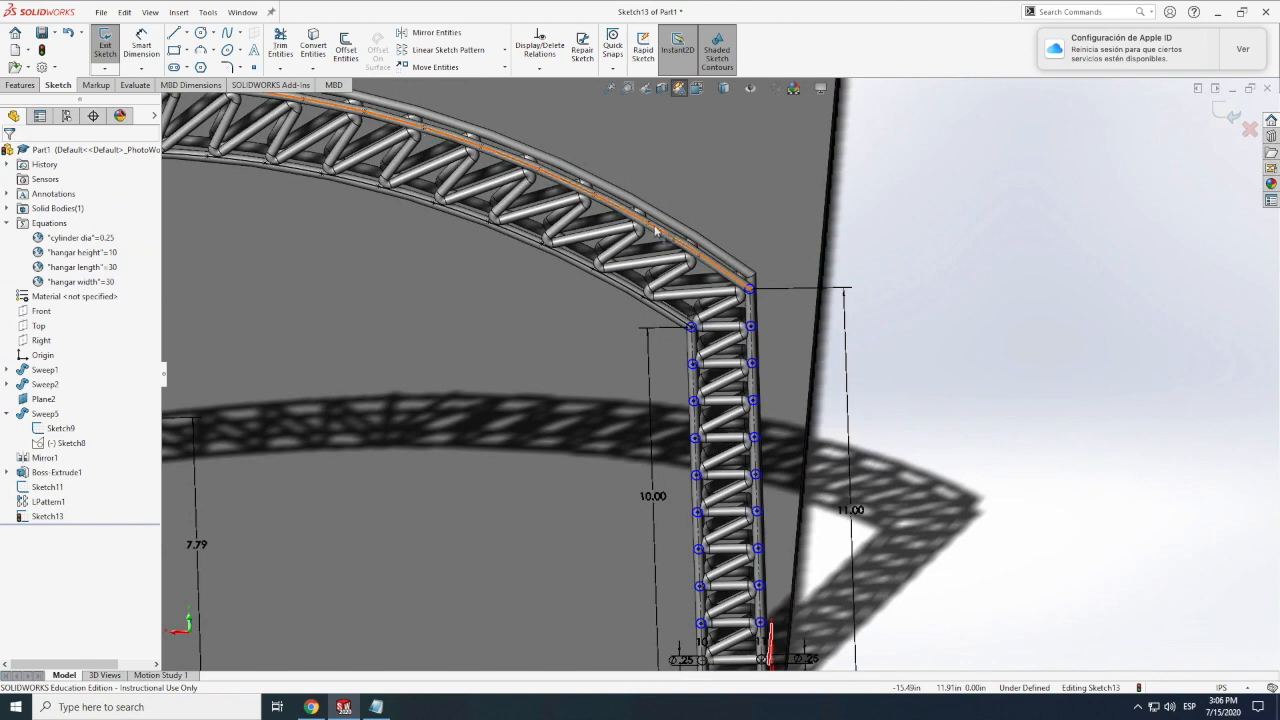
# Sketch circles centered on each sketch point along the dimensioned half of the inner arc, from beside the column to the apex.
pyautogui.click(202, 37)
pyautogui.moveTo(643, 296)
pyautogui.mouseDown()
pyautogui.moveTo(528, 242)
pyautogui.moveTo(390, 202)
pyautogui.moveTo(456, 263)
pyautogui.mouseUp()
pyautogui.scroll(-1, 381, 189)
pyautogui.scroll(-2, 341, 190)
pyautogui.scroll(1, 345, 192)
pyautogui.moveTo(373, 227); pyautogui.dragTo(373, 245)
pyautogui.moveTo(289, 217); pyautogui.dragTo(291, 229)
pyautogui.scroll(3, 298, 234)
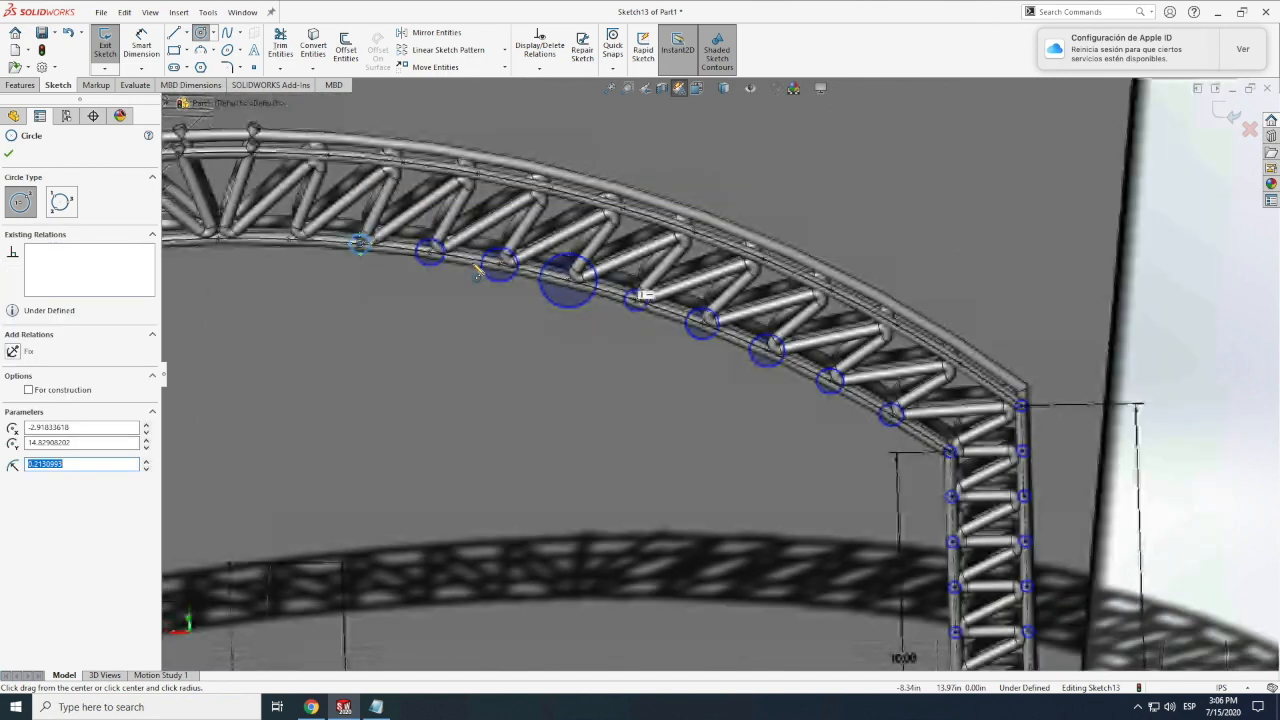
pyautogui.scroll(-5, 379, 290)
pyautogui.moveTo(652, 370); pyautogui.dragTo(677, 434)
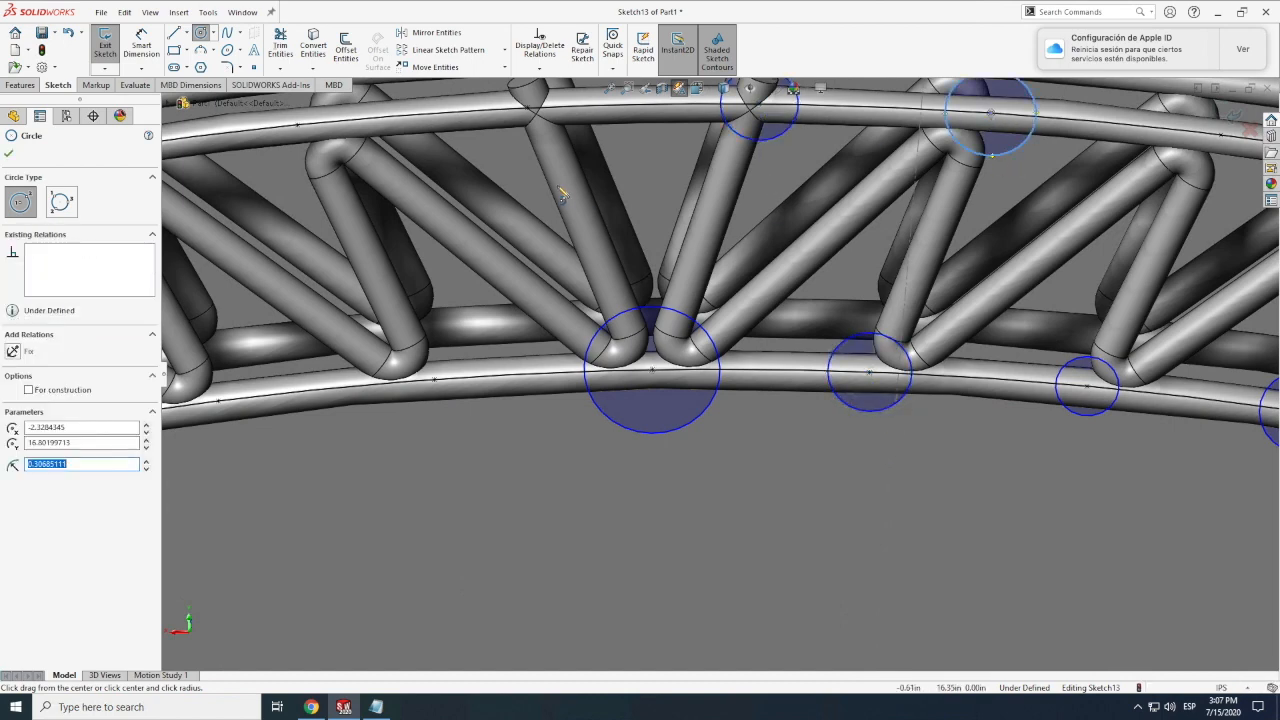
# Sketch circles centered on each sketch point along the same half of the outer arc, from the apex to the column.
pyautogui.scroll(4, 717, 375)
pyautogui.moveTo(921, 277)
pyautogui.mouseDown()
pyautogui.moveTo(955, 311)
pyautogui.moveTo(1118, 320)
pyautogui.mouseUp()
pyautogui.scroll(6, 712, 333)
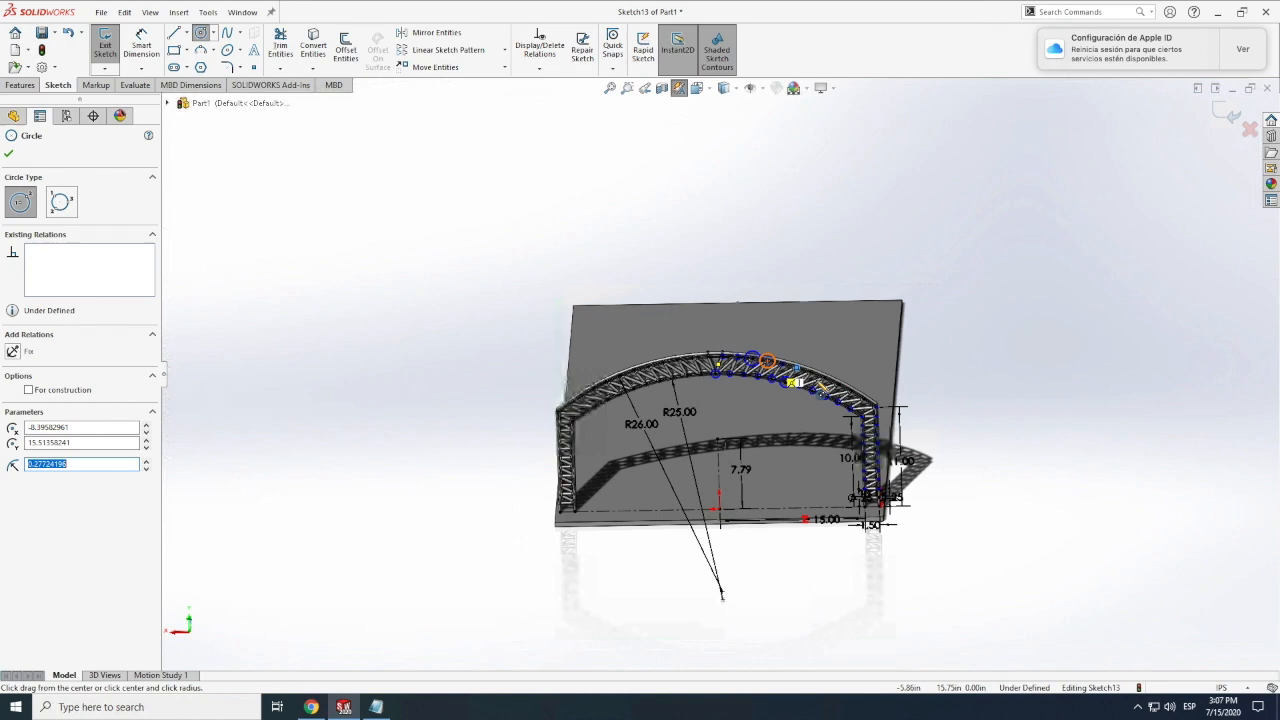
pyautogui.scroll(-6, 512, 248)
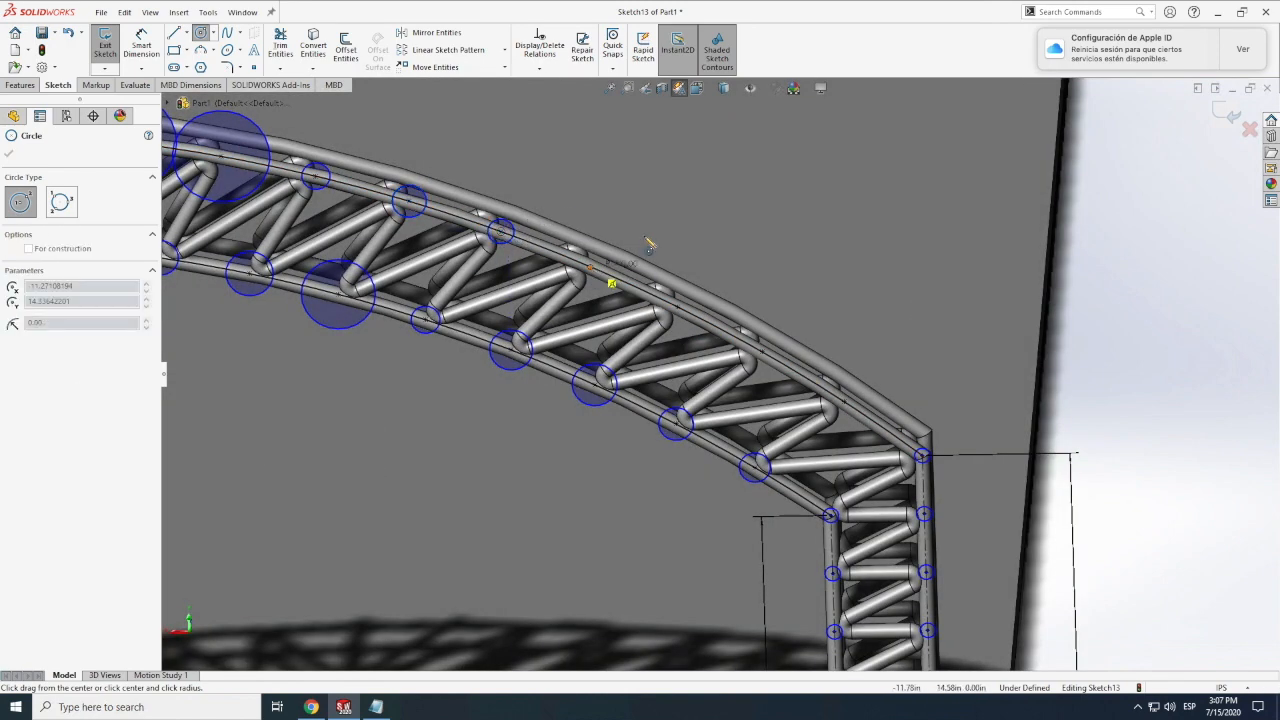
pyautogui.moveTo(590, 267); pyautogui.dragTo(645, 267)
pyautogui.moveTo(762, 351); pyautogui.dragTo(776, 355)
pyautogui.moveTo(845, 401); pyautogui.dragTo(857, 402)
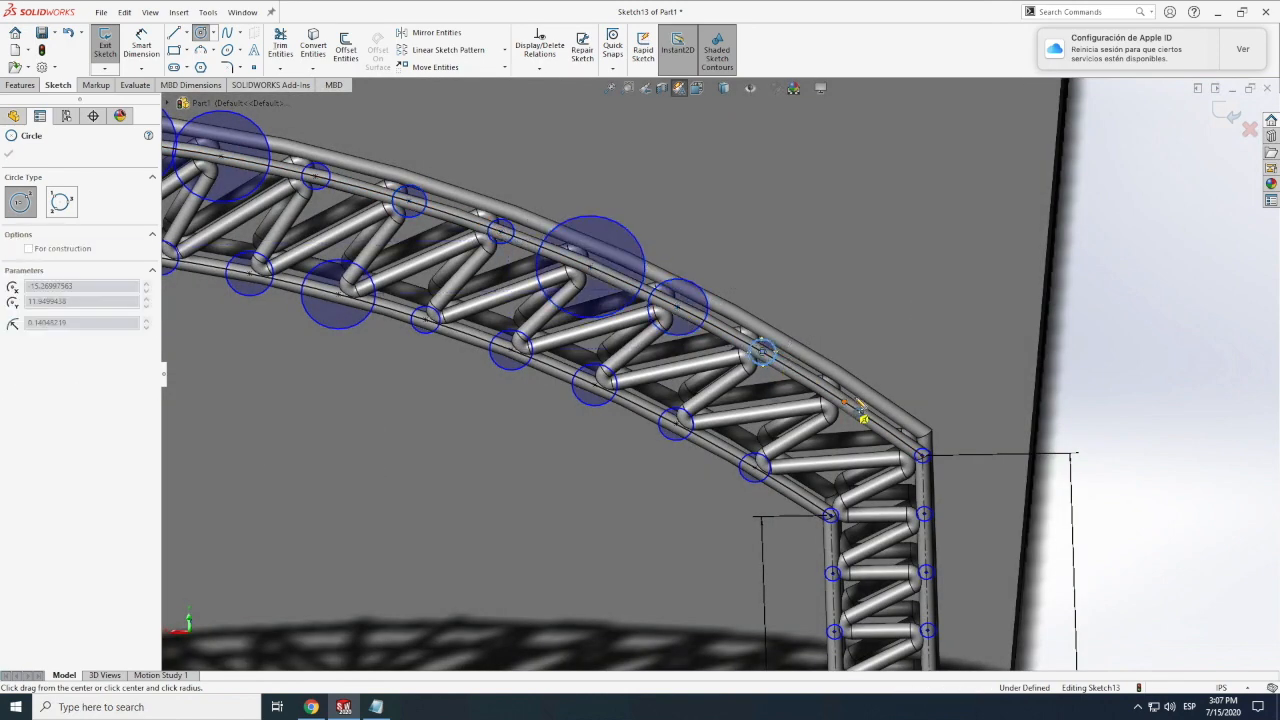
# Dimension the five outer-arc circles nearest the column to a diameter of 0.25 in.
pyautogui.click(141, 45)
pyautogui.click(845, 401)
pyautogui.click(885, 352)
pyautogui.click(764, 350)
pyautogui.click(811, 309)
pyautogui.write('.25')
pyautogui.press('Return')
pyautogui.click(704, 293)
pyautogui.click(747, 269)
pyautogui.write('.25')
pyautogui.press('Return')
pyautogui.click(636, 240)
pyautogui.click(653, 259)
pyautogui.write('.25')
pyautogui.press('Return')
pyautogui.click(512, 225)
pyautogui.click(554, 236)
pyautogui.write('.25')
pyautogui.press('Return')
pyautogui.press('Escape')
# Dimension the remaining six outer-arc circles, up to the apex, to a diameter of 0.25 in.
pyautogui.scroll(3, 760, 490)
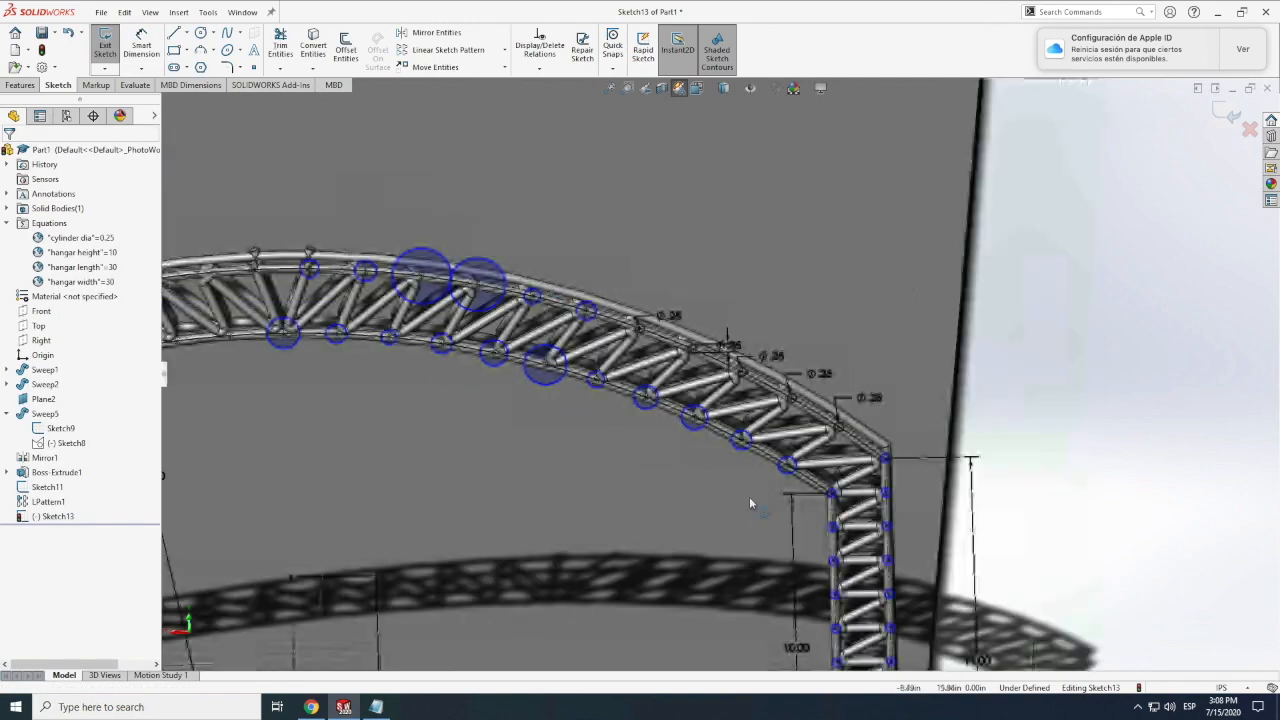
pyautogui.scroll(5, 753, 486)
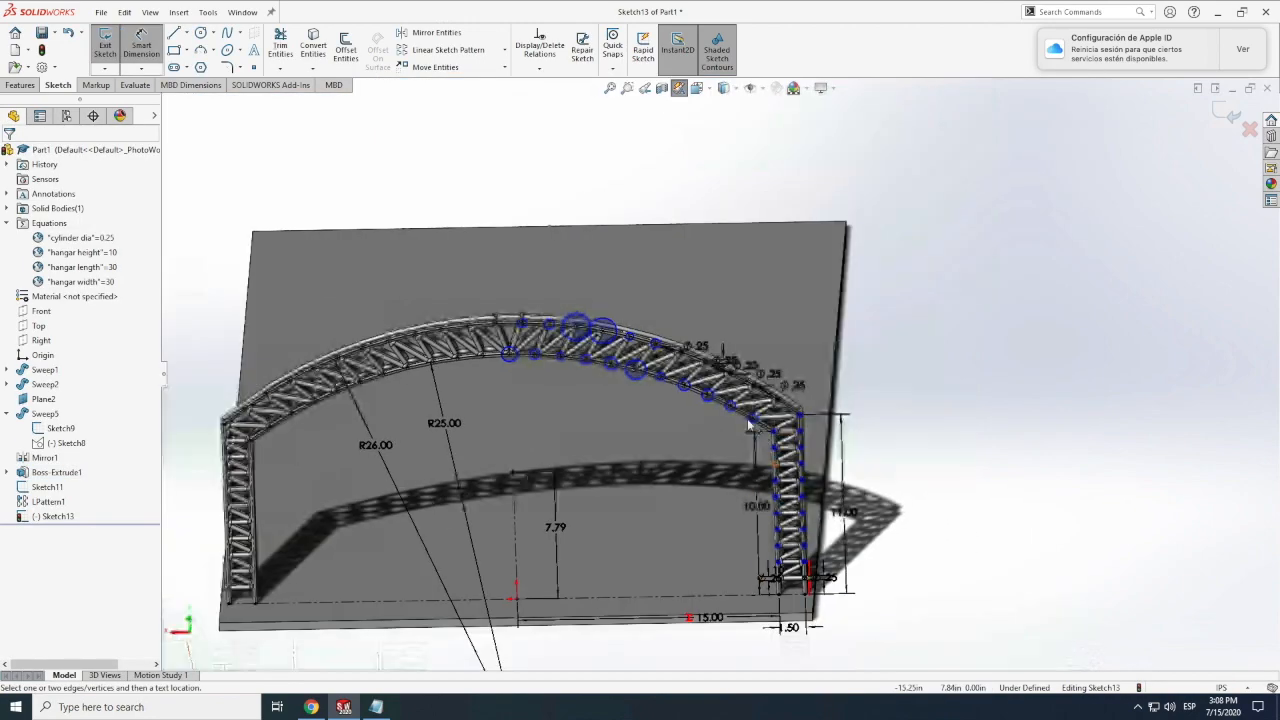
pyautogui.scroll(-5, 735, 401)
pyautogui.scroll(1, 722, 425)
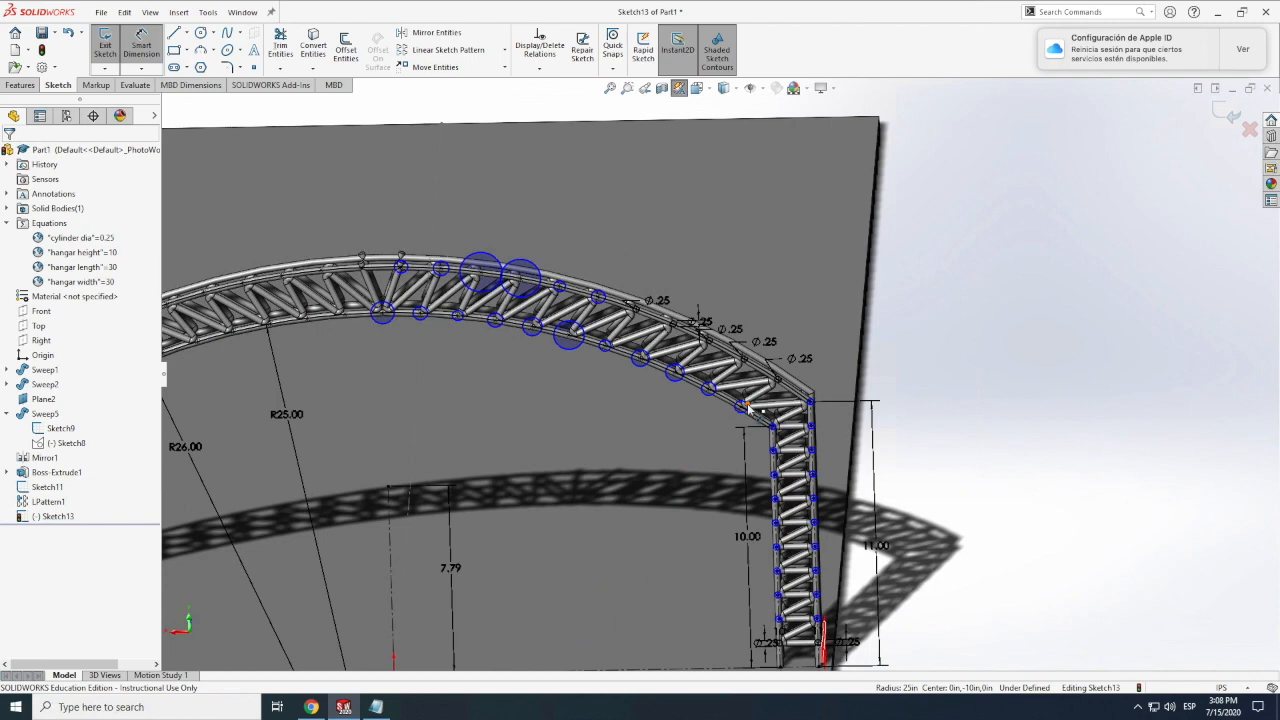
pyautogui.click(602, 296)
pyautogui.click(637, 259)
pyautogui.write('.25')
pyautogui.press('Return')
pyautogui.click(562, 289)
pyautogui.click(580, 248)
pyautogui.write('.25')
pyautogui.press('Return')
pyautogui.click(522, 232)
pyautogui.write('.25')
pyautogui.press('Return')
pyautogui.click(446, 265)
pyautogui.click(449, 214)
pyautogui.write('.25')
pyautogui.press('Return')
pyautogui.click(467, 259)
pyautogui.write('.25')
pyautogui.press('Return')
pyautogui.click(403, 261)
pyautogui.click(391, 211)
pyautogui.write('.25')
pyautogui.press('Return')
# Dimension the six inner-arc circles starting at the apex to a diameter of 0.25 in.
pyautogui.click(388, 323)
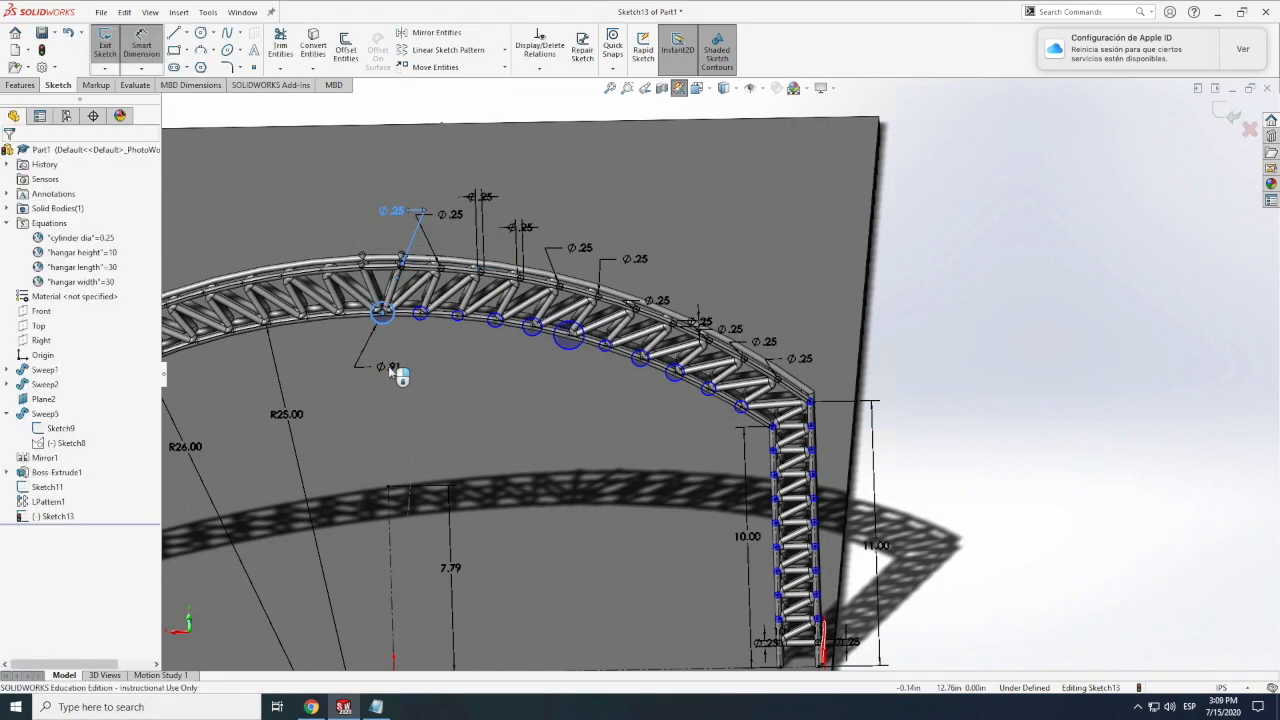
pyautogui.press('Escape')
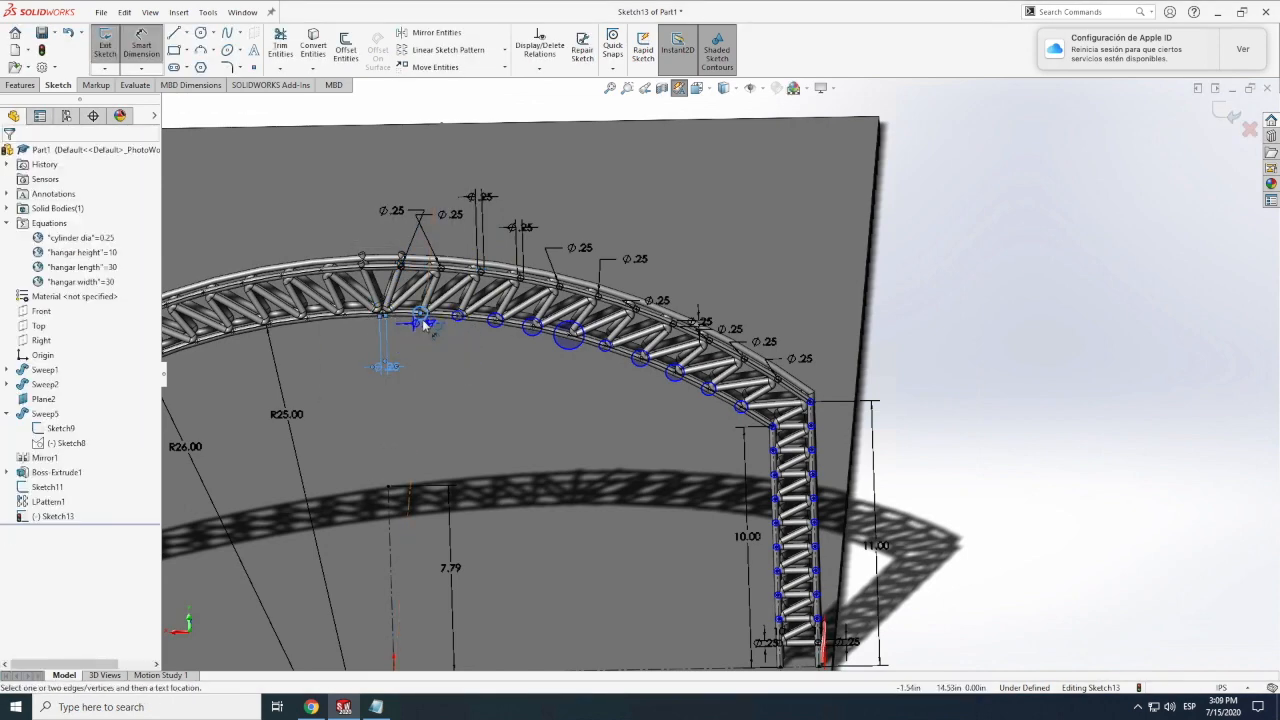
pyautogui.click(448, 350)
pyautogui.write('.25')
pyautogui.press('Return')
pyautogui.click(456, 318)
pyautogui.click(464, 386)
pyautogui.write('.25')
pyautogui.press('Return')
pyautogui.click(495, 323)
pyautogui.click(506, 380)
pyautogui.write('.25')
pyautogui.press('Return')
pyautogui.click(533, 330)
pyautogui.click(543, 404)
pyautogui.click(567, 349)
pyautogui.click(579, 390)
pyautogui.write('.25')
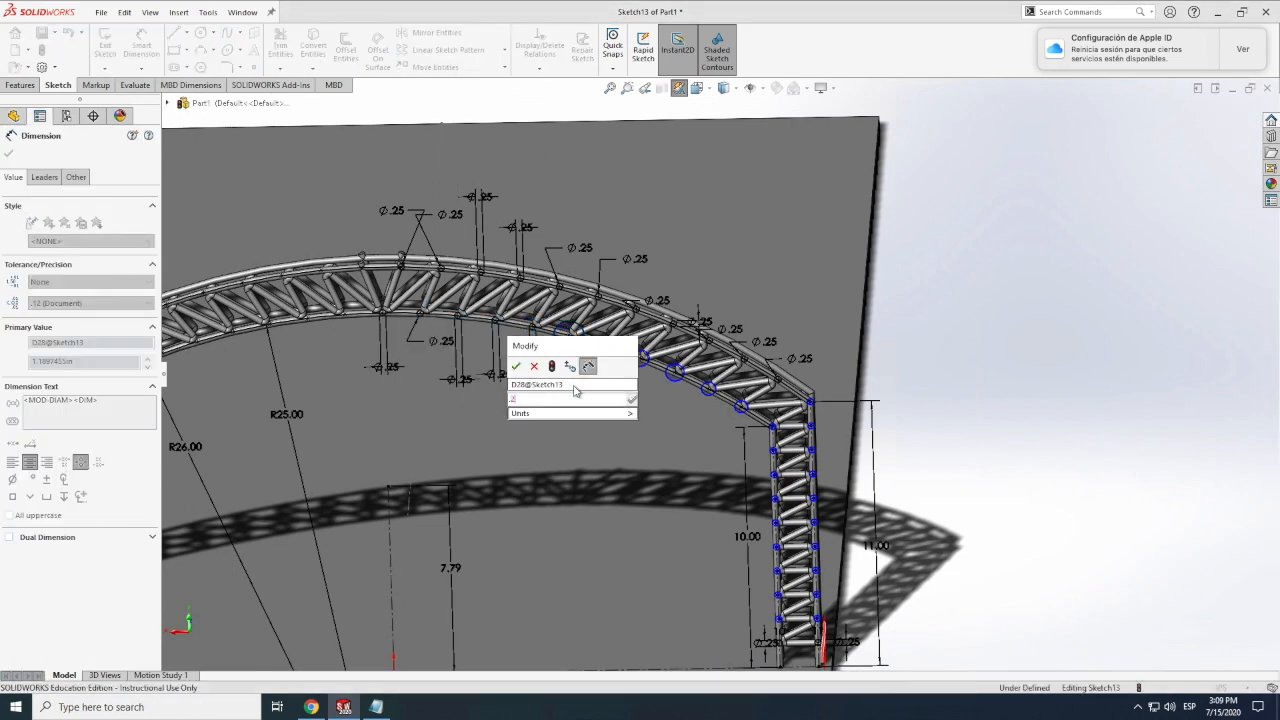
pyautogui.press('Return')
# Dimension the remaining five inner-arc circles, down to the column, to a diameter of 0.25 in.
pyautogui.click(607, 352)
pyautogui.click(610, 408)
pyautogui.write('.25')
pyautogui.press('Return')
pyautogui.click(641, 367)
pyautogui.click(627, 426)
pyautogui.write('.25')
pyautogui.press('Return')
pyautogui.click(677, 382)
pyautogui.click(663, 437)
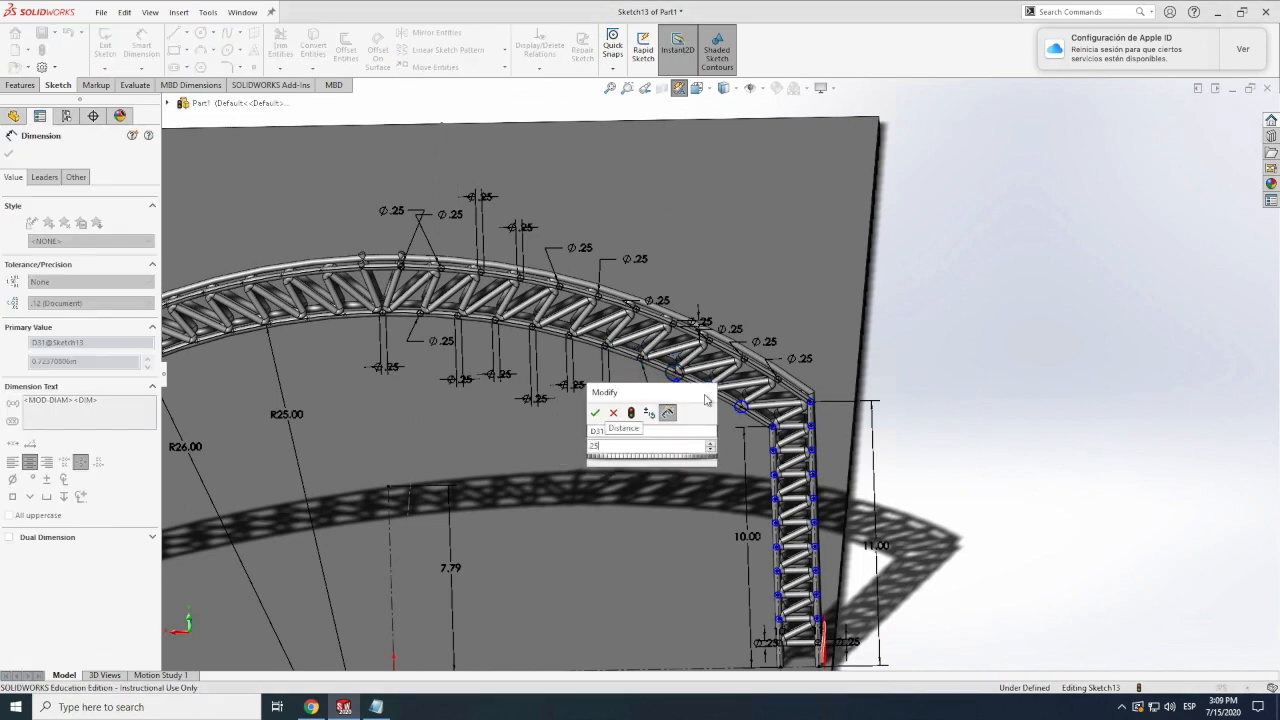
pyautogui.write('.25')
pyautogui.press('Return')
pyautogui.click(709, 386)
pyautogui.press('Escape')
pyautogui.scroll(-1, 701, 432)
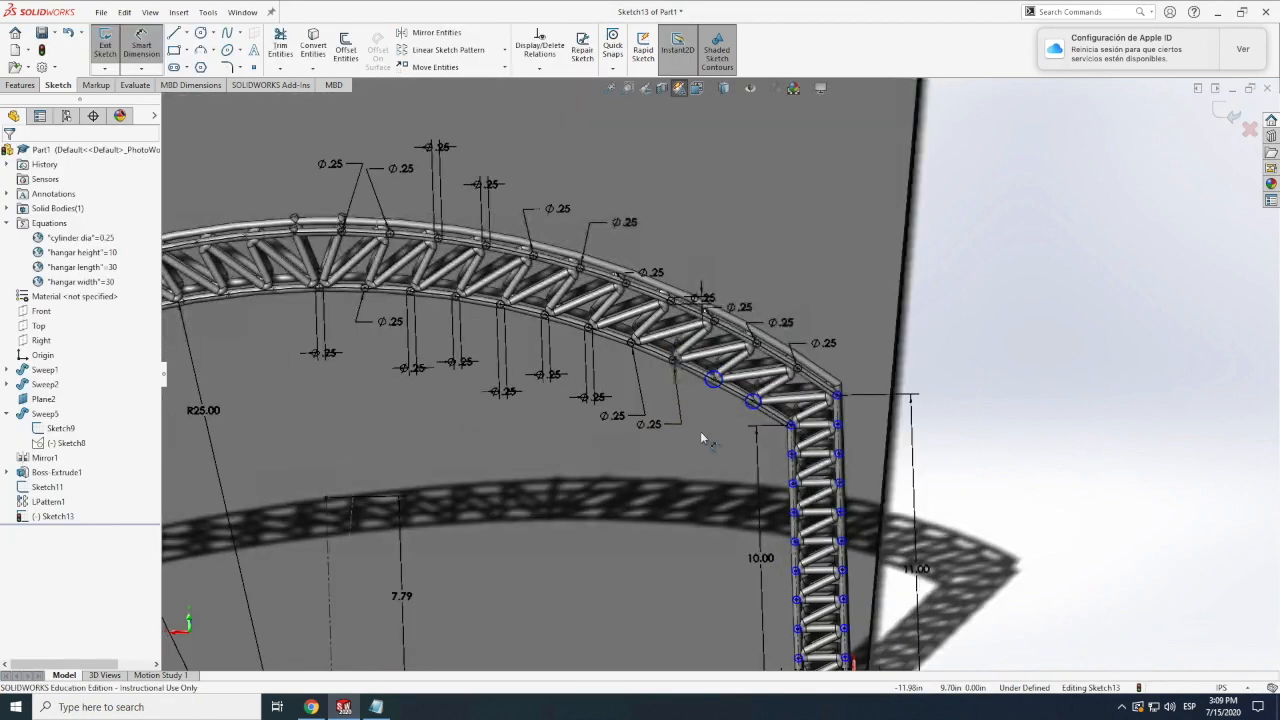
pyautogui.click(713, 389)
pyautogui.click(698, 424)
pyautogui.write('.25')
pyautogui.press('Return')
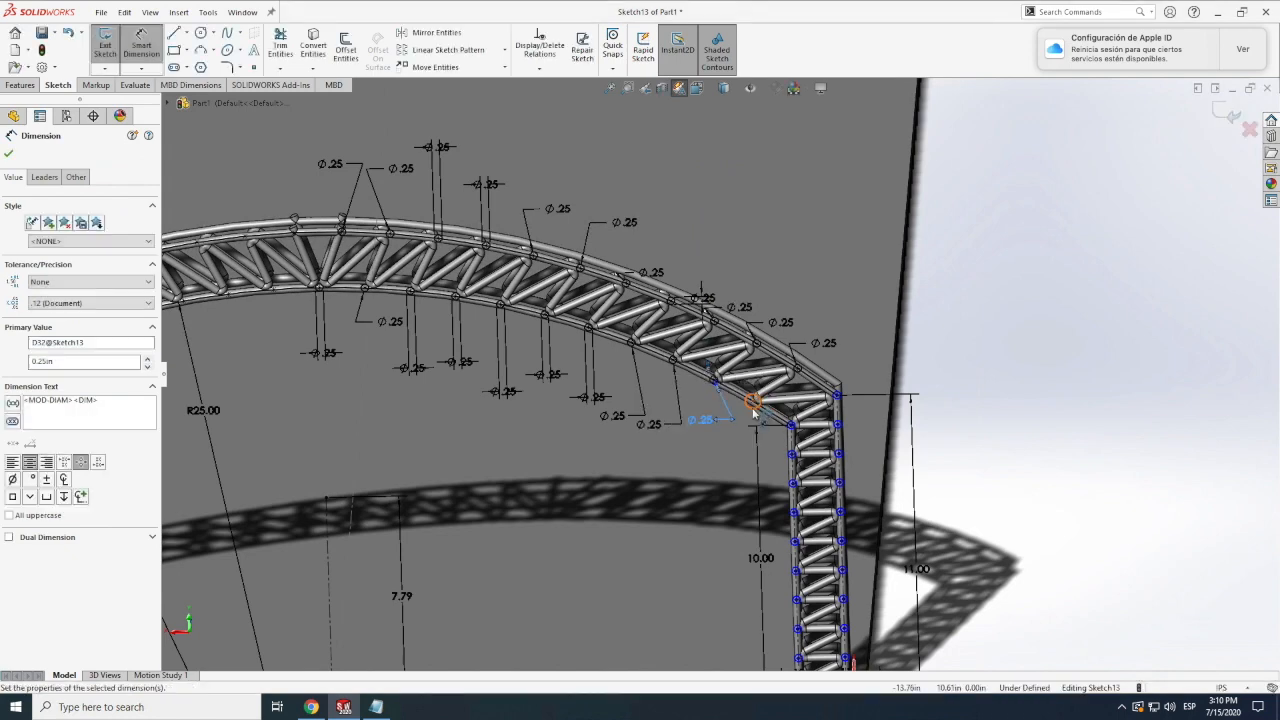
pyautogui.click(728, 440)
pyautogui.press('f')
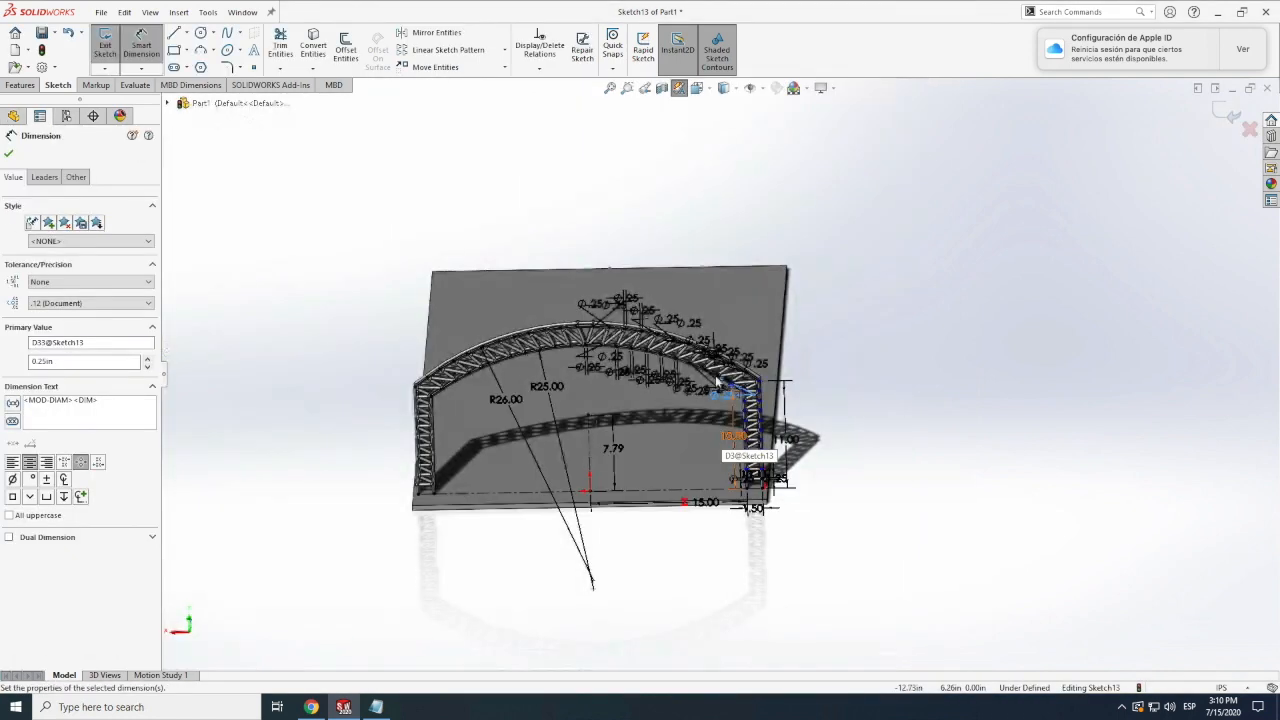
pyautogui.press('Escape')
# Mirror the sketched column and arc entities with their circles about the vertical centerline, keeping the originals.
pyautogui.click(430, 32)
pyautogui.moveTo(820, 535); pyautogui.dragTo(820, 535)
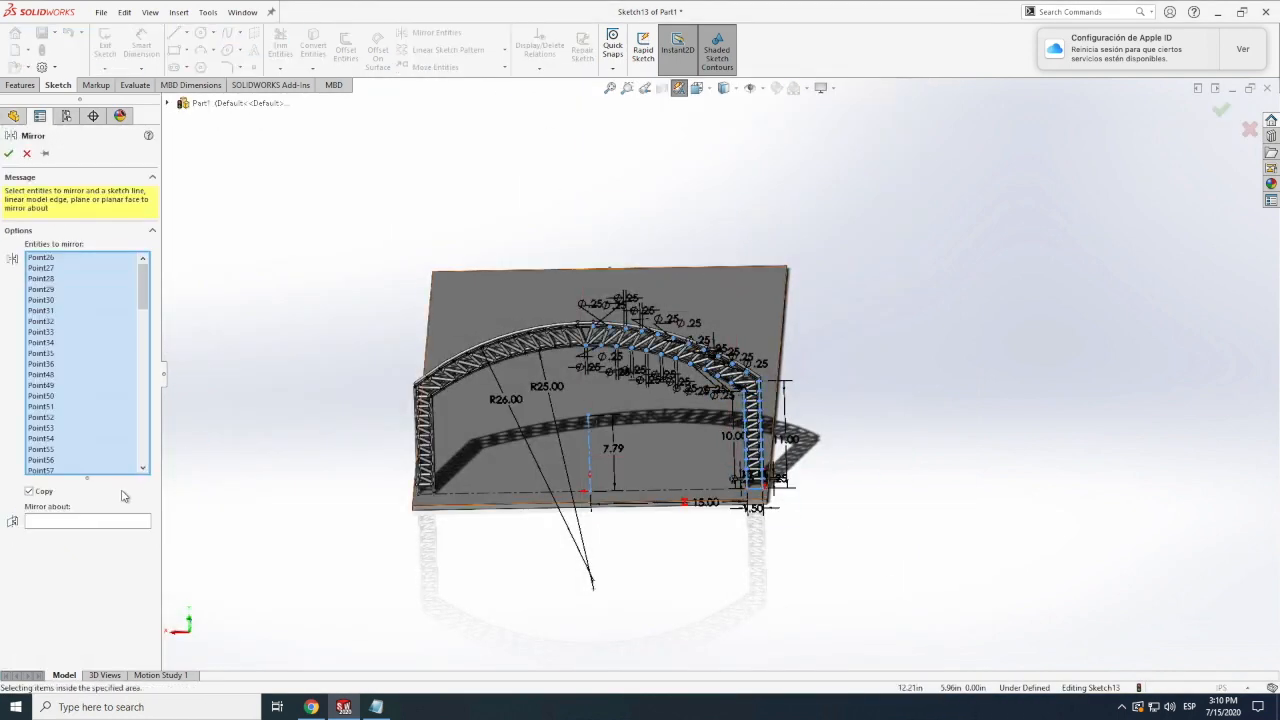
pyautogui.click(90, 521)
pyautogui.click(590, 452)
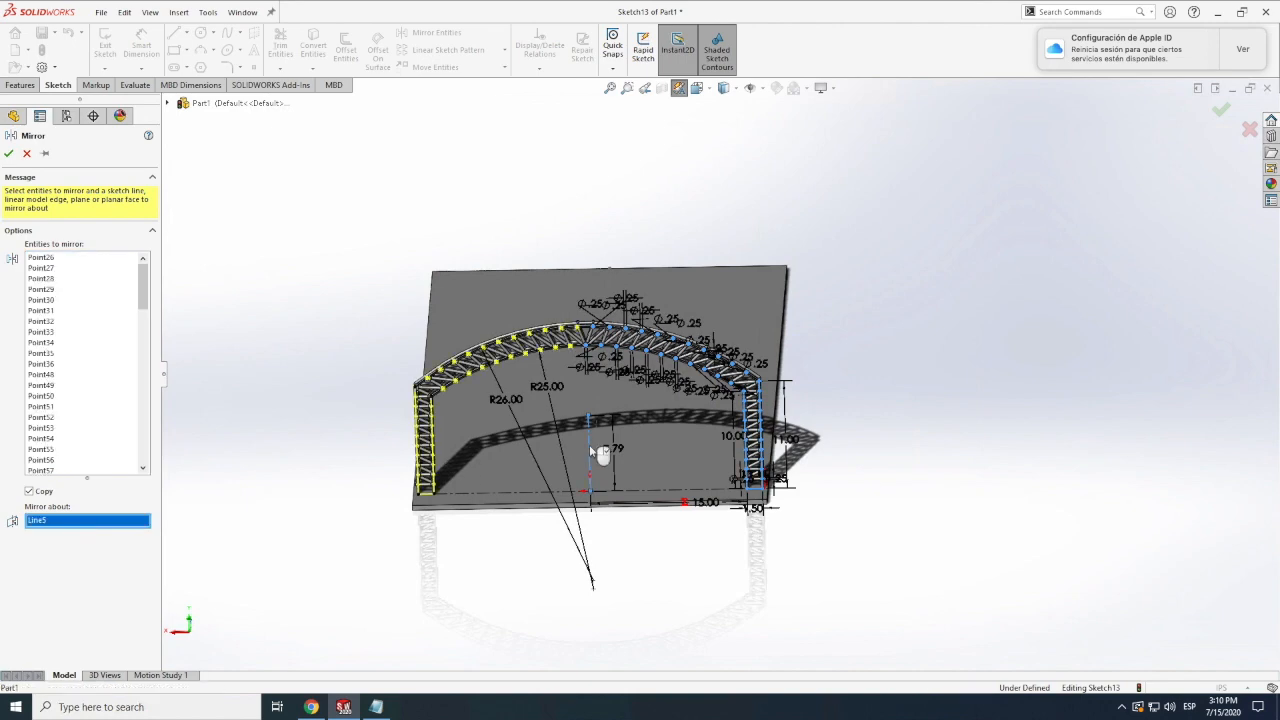
pyautogui.click(9, 155)
pyautogui.scroll(5, 514, 377)
pyautogui.click(21, 86)
pyautogui.click(110, 47)
pyautogui.scroll(-3, 450, 303)
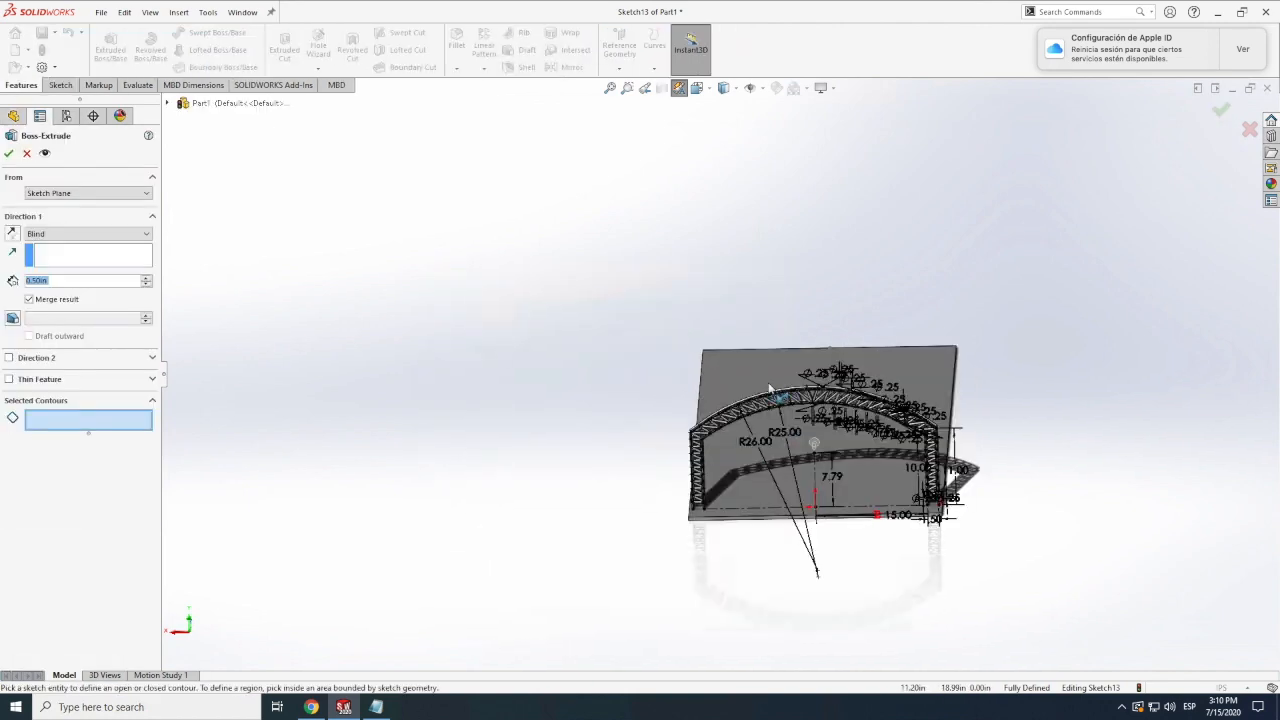
pyautogui.scroll(-3, 775, 390)
pyautogui.moveTo(545, 217); pyautogui.dragTo(1178, 648)
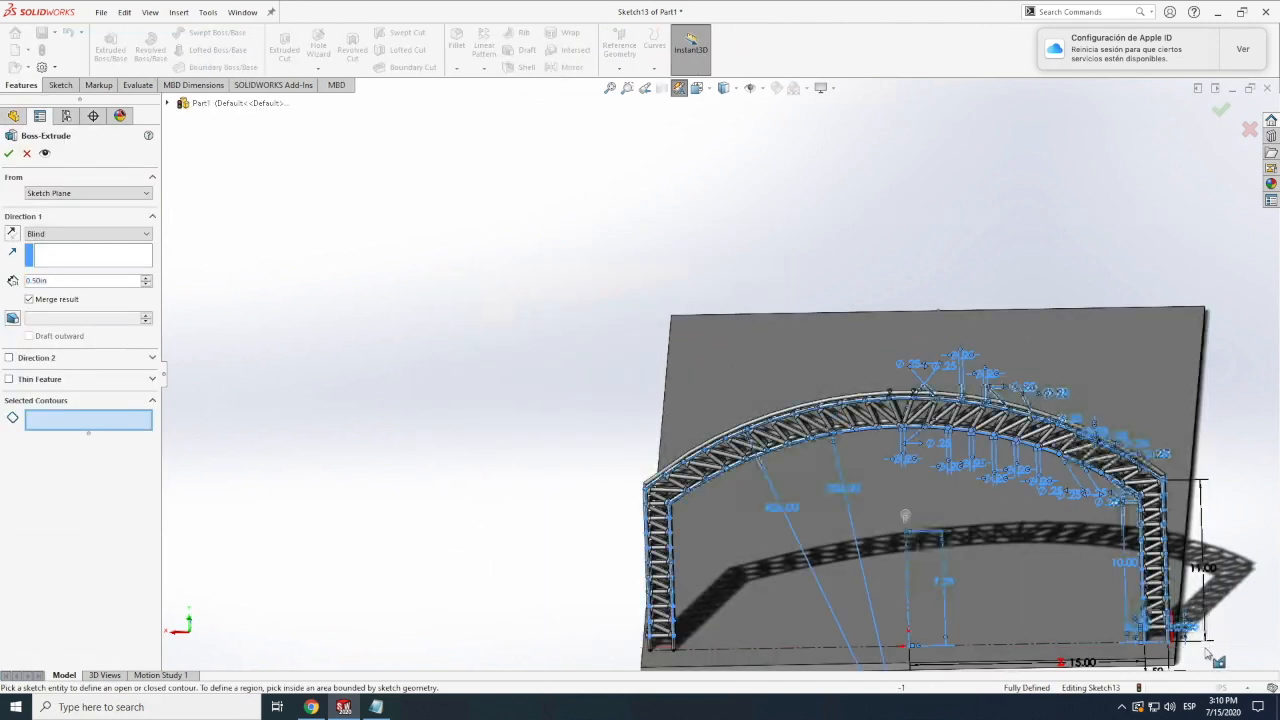
pyautogui.scroll(2, 808, 460)
pyautogui.scroll(-1, 825, 450)
pyautogui.scroll(-1, 826, 450)
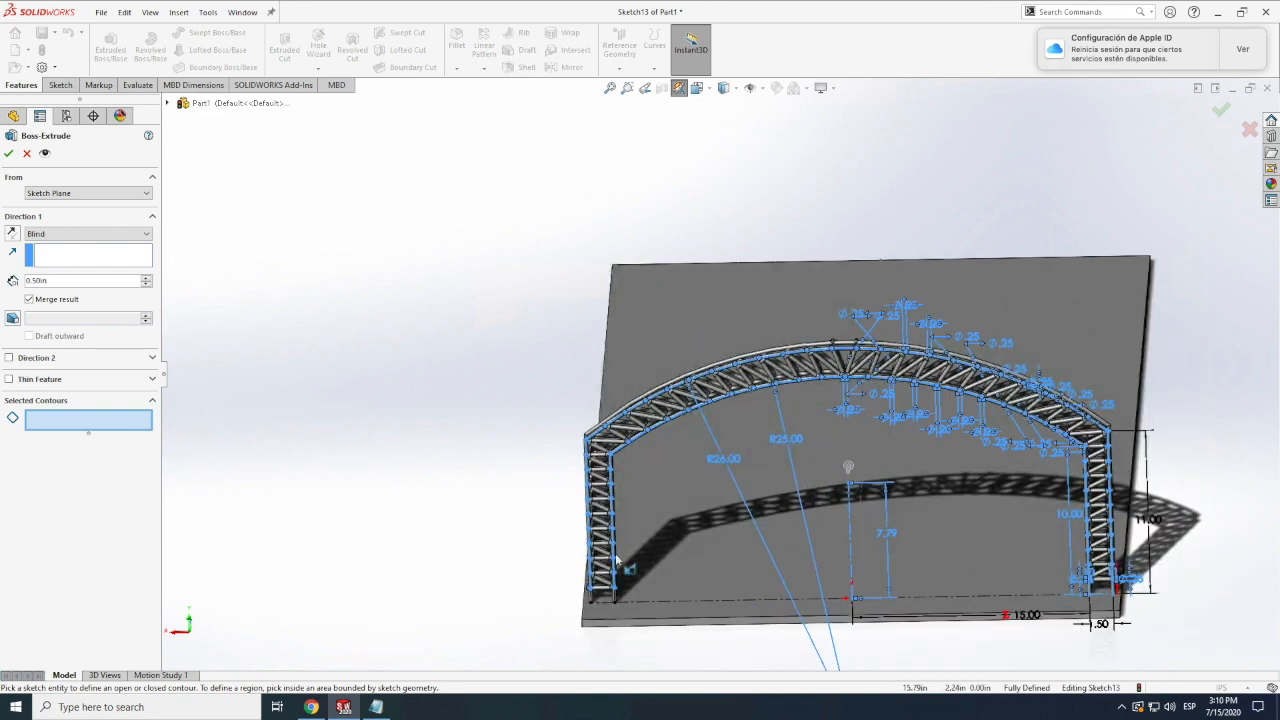
pyautogui.scroll(-3, 618, 565)
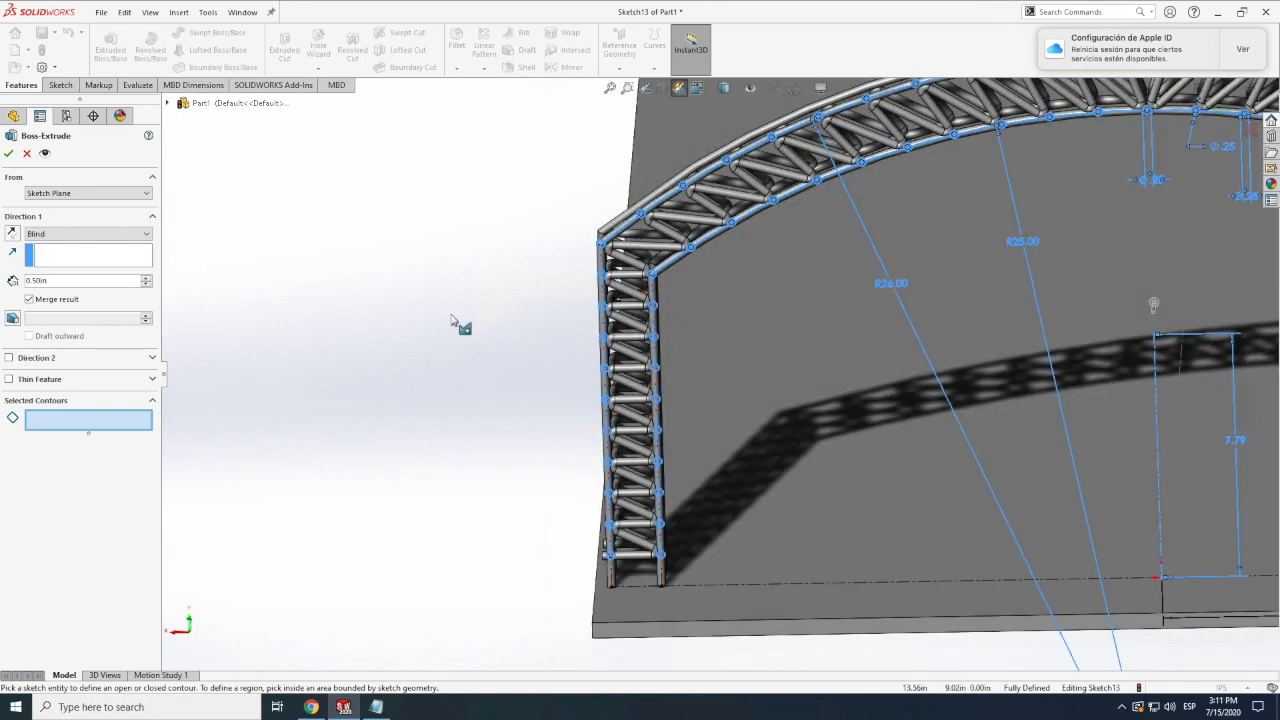
pyautogui.scroll(-1, 457, 323)
pyautogui.scroll(4, 457, 323)
pyautogui.press('Escape')
# Start an extruded boss from the sketch, choosing the lowest six circles on both tubes of the mirrored column as contours.
pyautogui.click(110, 48)
pyautogui.scroll(-5, 700, 490)
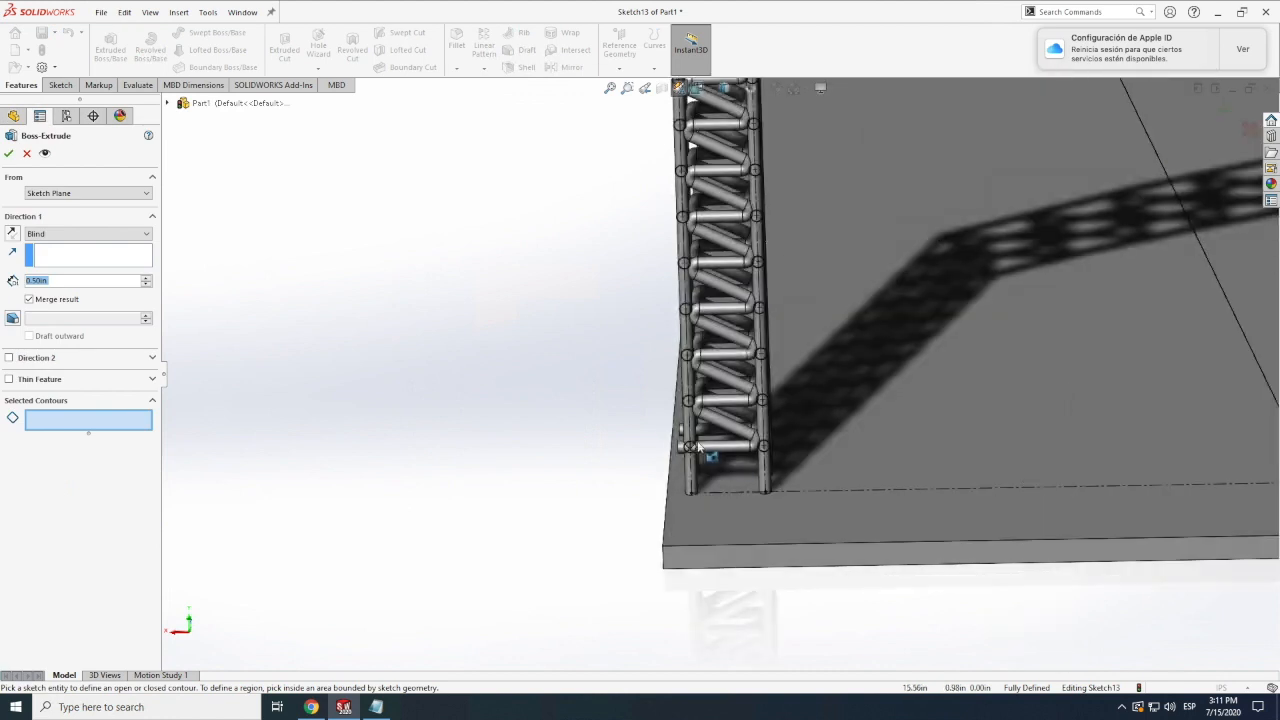
pyautogui.click(703, 415)
pyautogui.click(757, 404)
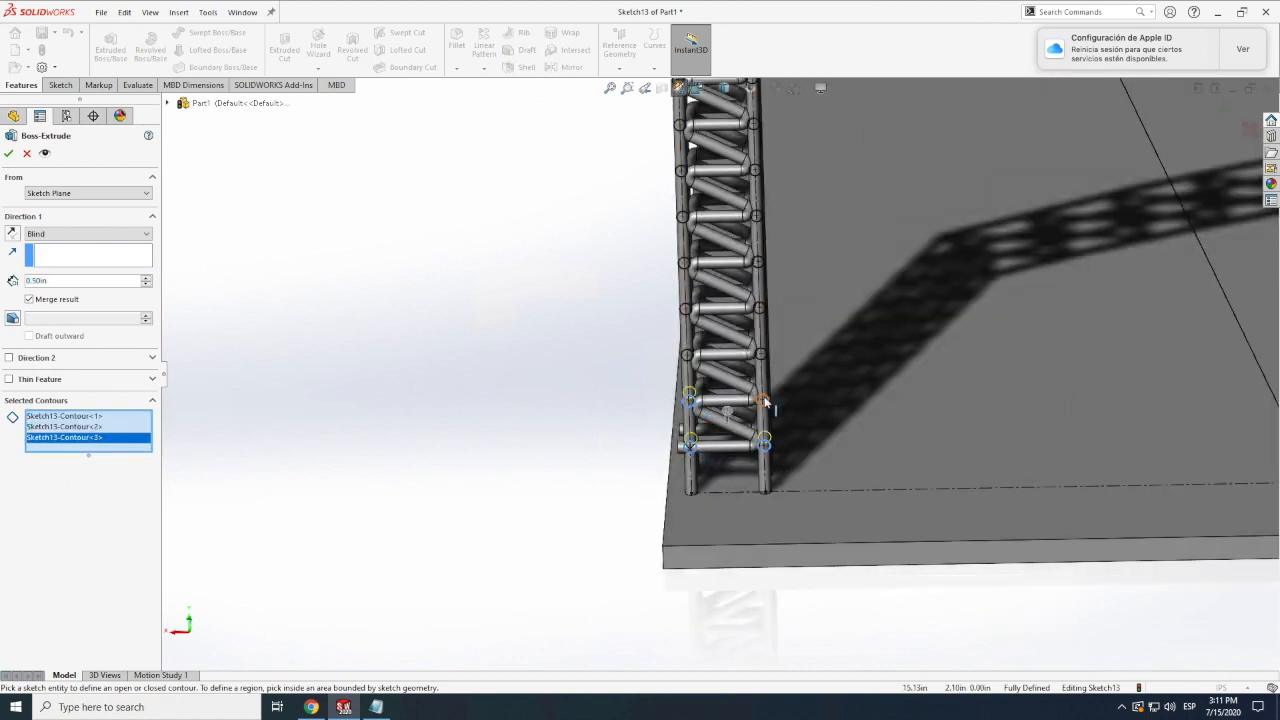
pyautogui.click(760, 355)
pyautogui.click(688, 355)
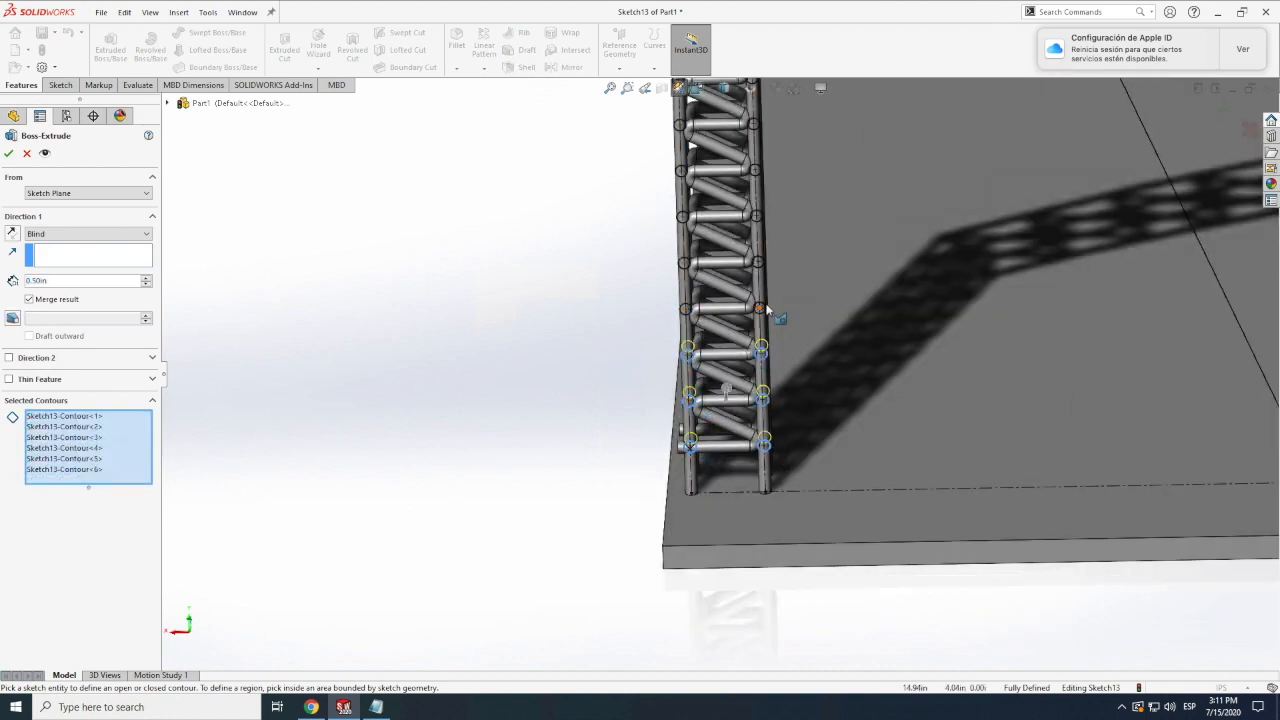
pyautogui.click(762, 264)
pyautogui.click(759, 217)
pyautogui.click(684, 217)
pyautogui.click(685, 263)
pyautogui.click(686, 309)
pyautogui.scroll(-1, 672, 292)
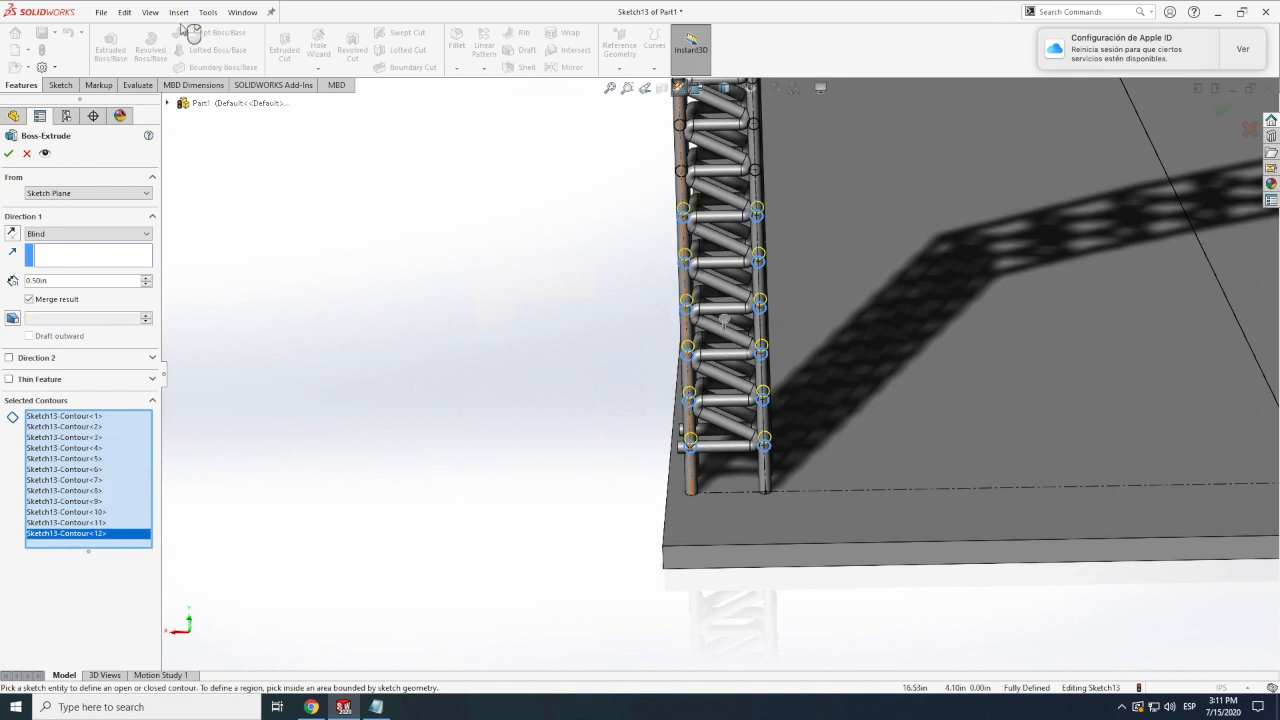
# Try blind extrusion depths of 1.25 in and 0.1 in for the selected column circles.
pyautogui.click(153, 15)
pyautogui.moveTo(180, 90)
pyautogui.click(318, 170)
pyautogui.moveTo(666, 430); pyautogui.dragTo(50, 292)
pyautogui.doubleClick(51, 288)
pyautogui.write('1.25')
pyautogui.press('Return')
pyautogui.press('Return')
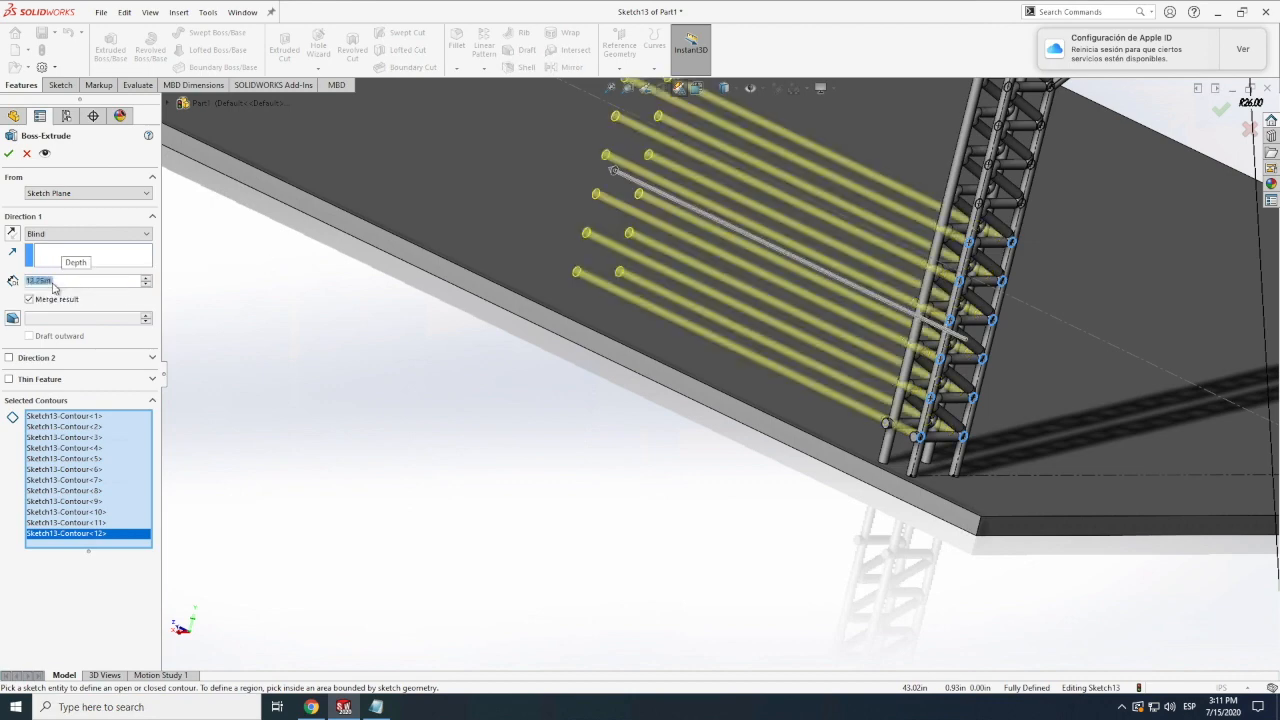
pyautogui.write('.1')
pyautogui.press('Return')
pyautogui.moveTo(394, 369); pyautogui.dragTo(470, 400, button='middle')
pyautogui.scroll(3, 470, 400)
# Set the blind extrusion depth of the selected column circles to 1 in.
pyautogui.doubleClick(80, 284)
pyautogui.write('1')
pyautogui.press('Return')
pyautogui.scroll(5, 717, 471)
pyautogui.moveTo(608, 437); pyautogui.dragTo(478, 430, button='middle')
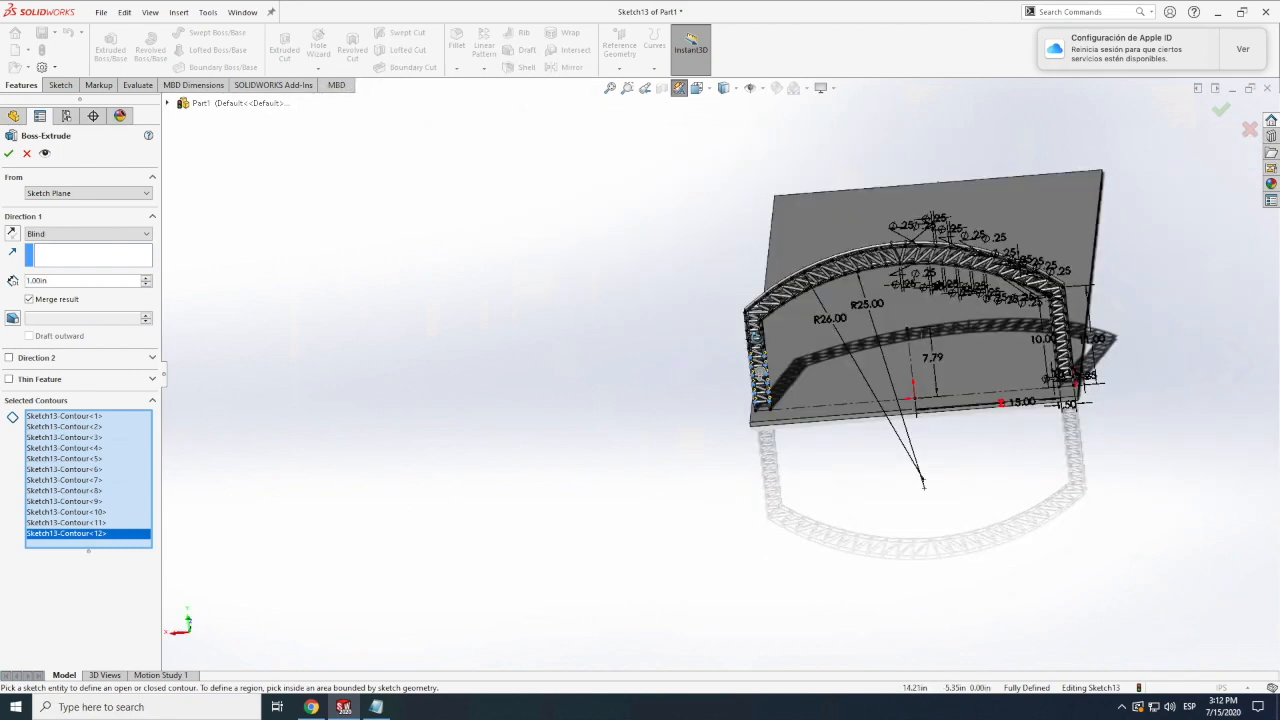
# Add the remaining circles on both tubes of the mirrored column, up to the arch corner, as extrusion contours.
pyautogui.scroll(-2, 757, 333)
pyautogui.scroll(-5, 757, 334)
pyautogui.click(768, 415)
pyautogui.click(686, 374)
pyautogui.click(762, 369)
pyautogui.click(761, 369)
pyautogui.click(759, 320)
pyautogui.click(681, 326)
pyautogui.click(676, 278)
pyautogui.click(754, 272)
pyautogui.click(670, 230)
pyautogui.click(856, 90)
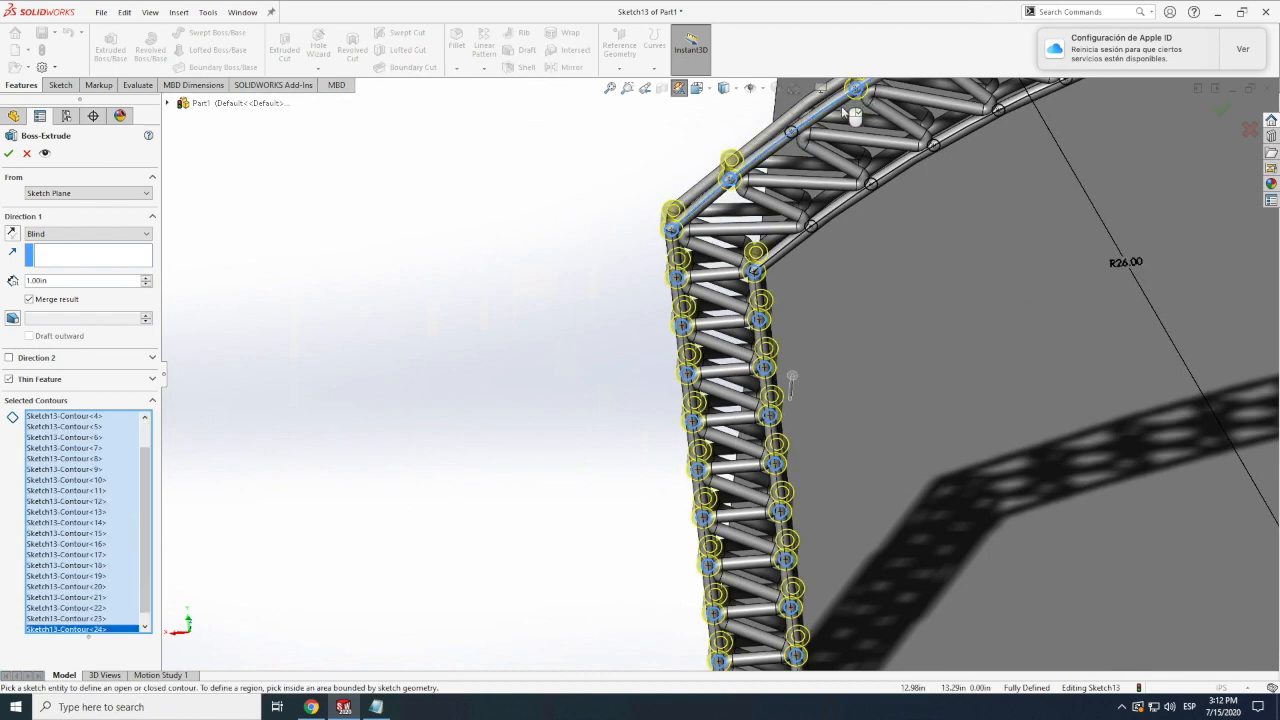
# Remove the stray arc contours from the selection and add the outer corner circle and the first inner-arc circle beside it.
pyautogui.click(88, 234)
pyautogui.click(70, 287)
pyautogui.click(100, 629)
pyautogui.moveTo(143, 592); pyautogui.dragTo(135, 628)
pyautogui.click(92, 617)
pyautogui.press('Delete')
pyautogui.click(94, 619)
pyautogui.press('Delete')
pyautogui.click(674, 231)
pyautogui.click(815, 228)
# Add the next circle on the inner arc and the next one on the outer arc as extrusion contours.
pyautogui.click(56, 261)
pyautogui.click(88, 234)
pyautogui.click(60, 247)
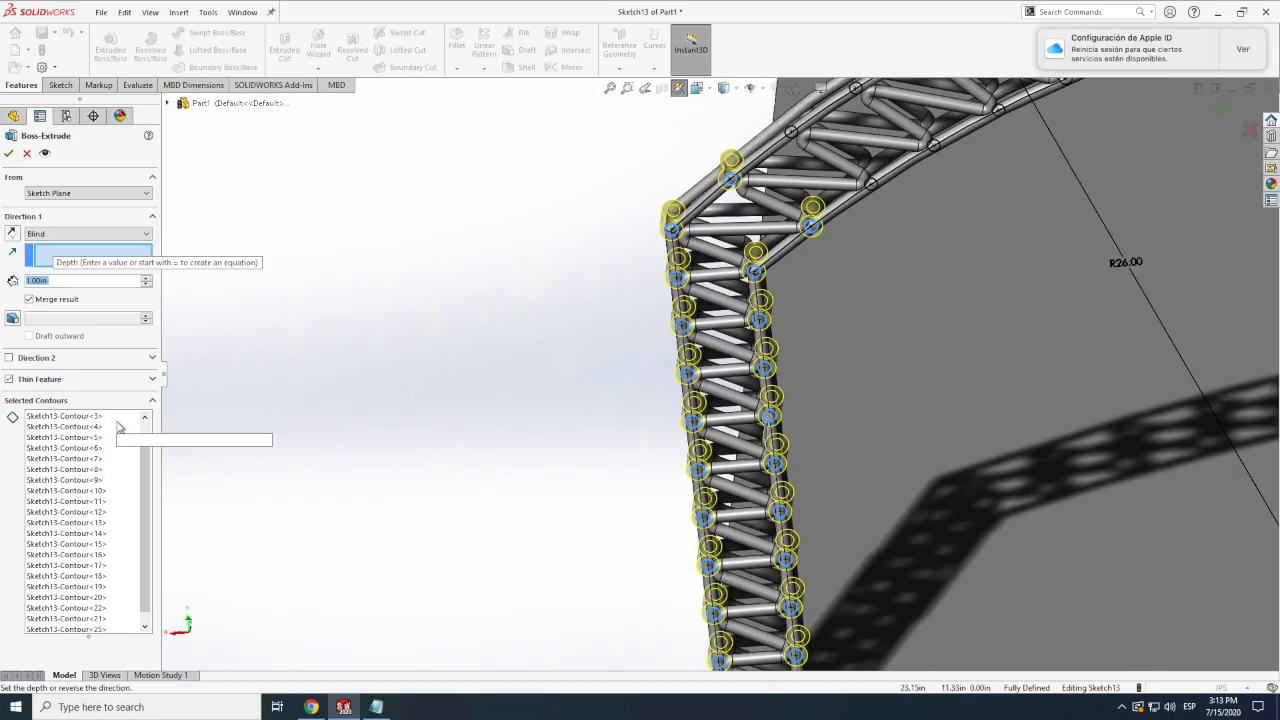
pyautogui.click(132, 440)
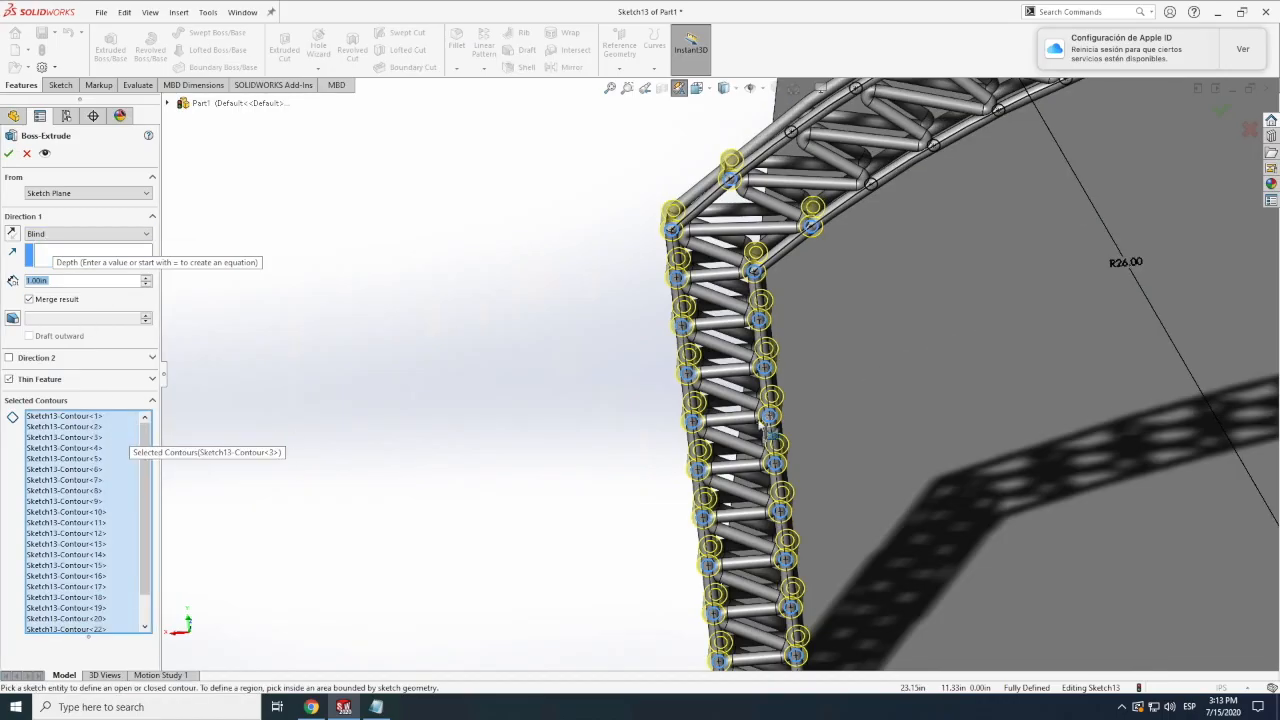
pyautogui.click(872, 185)
pyautogui.click(792, 133)
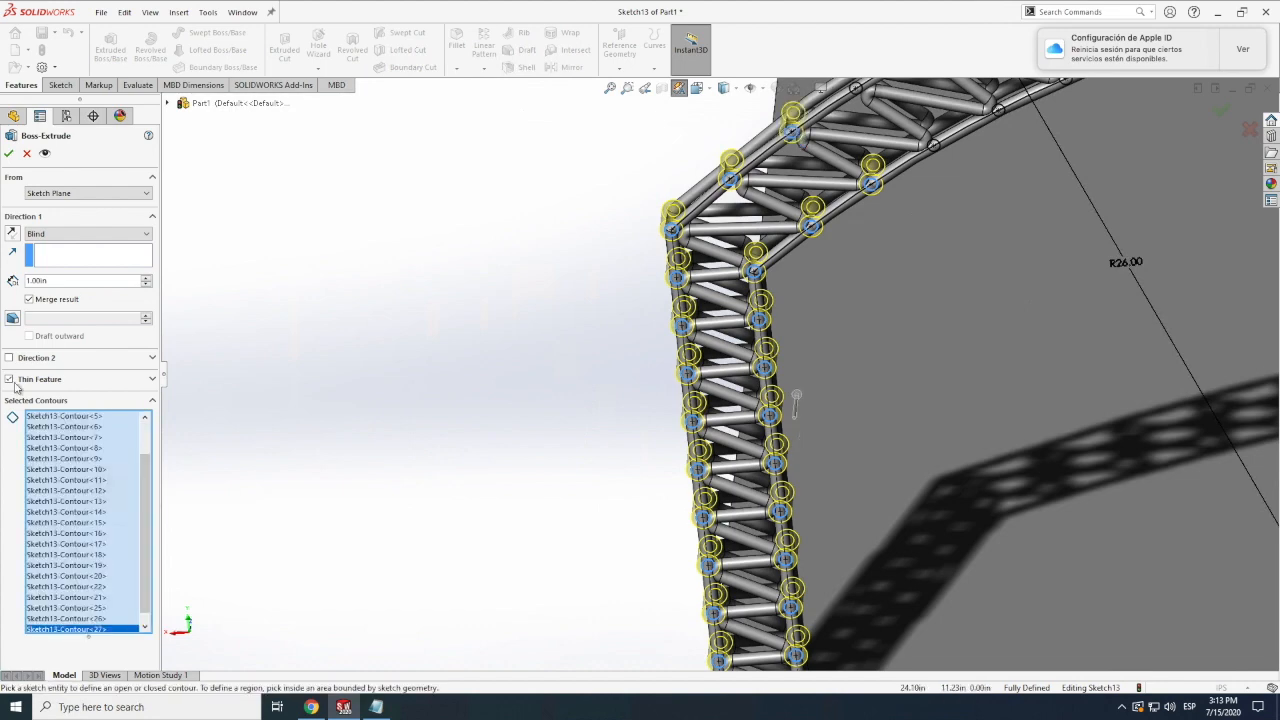
# Remove the accidentally picked arc contour and keep the Thin Feature option off.
pyautogui.click(16, 385)
pyautogui.click(853, 88)
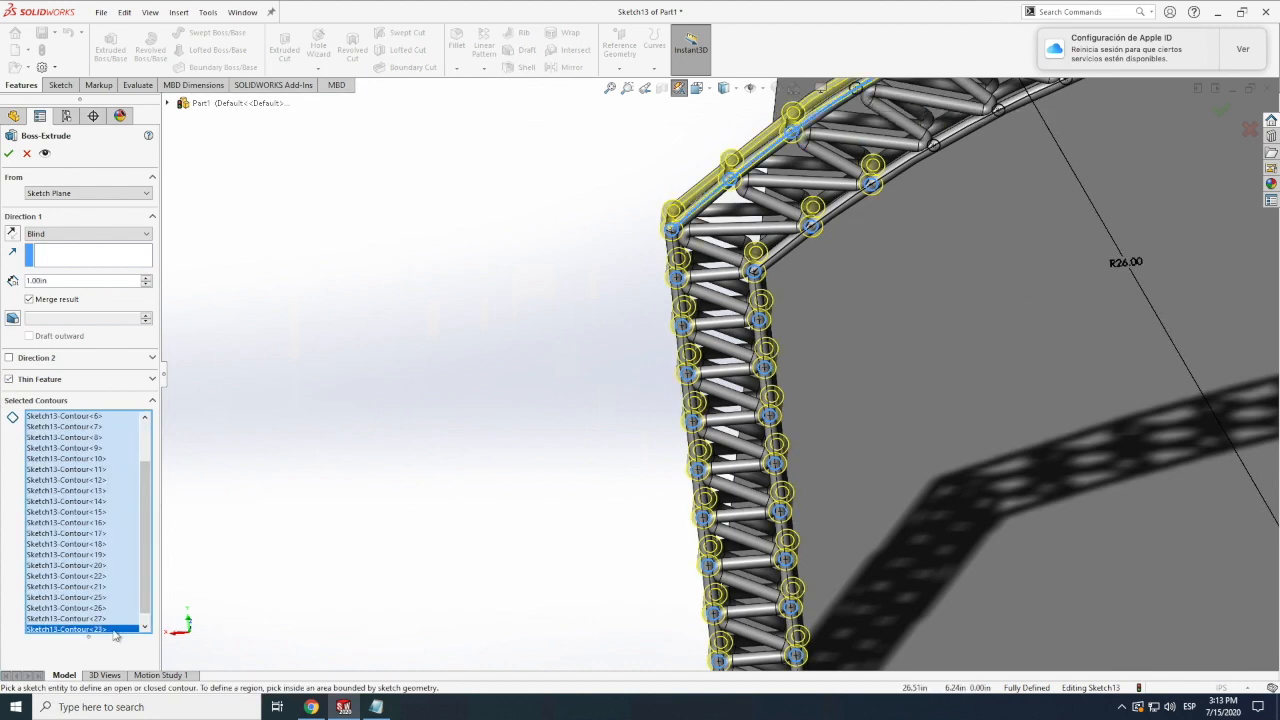
pyautogui.press('Delete')
pyautogui.click(10, 380)
pyautogui.scroll(5, 491, 309)
pyautogui.scroll(-5, 904, 236)
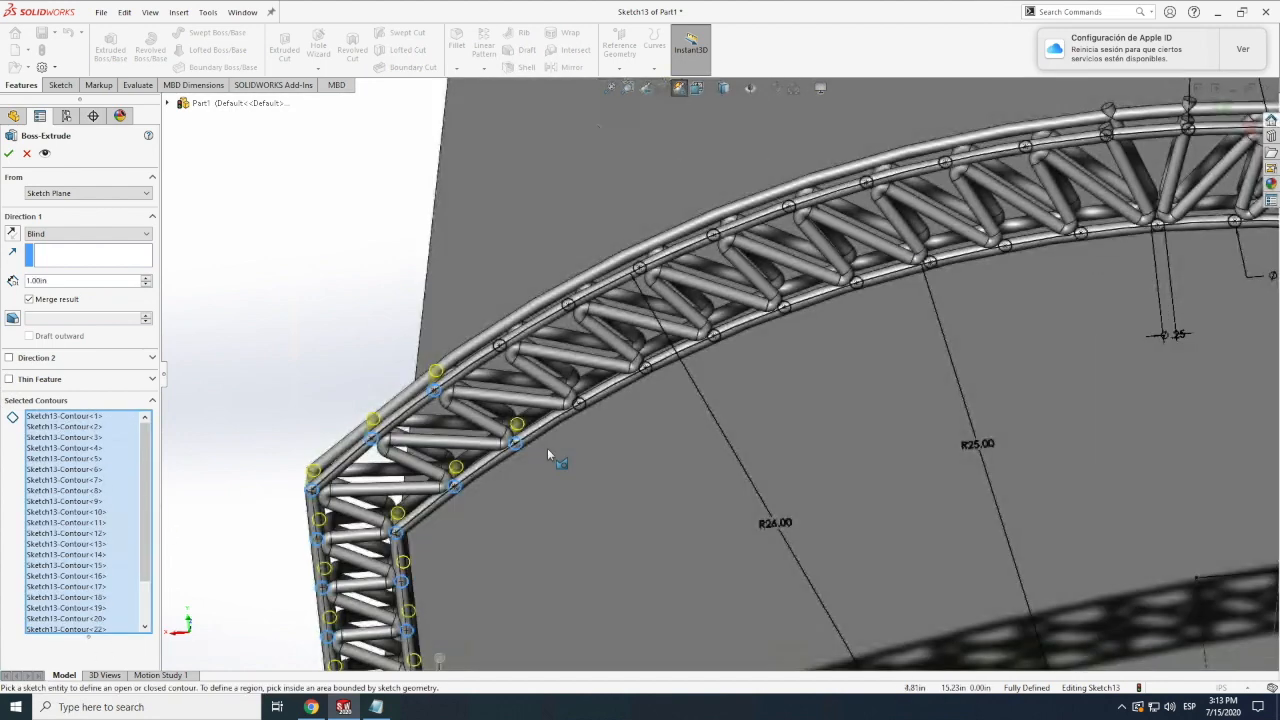
# Add the next inner-arc circle and the row of circles climbing the outer arc toward the apex as contours.
pyautogui.click(583, 405)
pyautogui.click(575, 307)
pyautogui.click(718, 236)
pyautogui.click(868, 183)
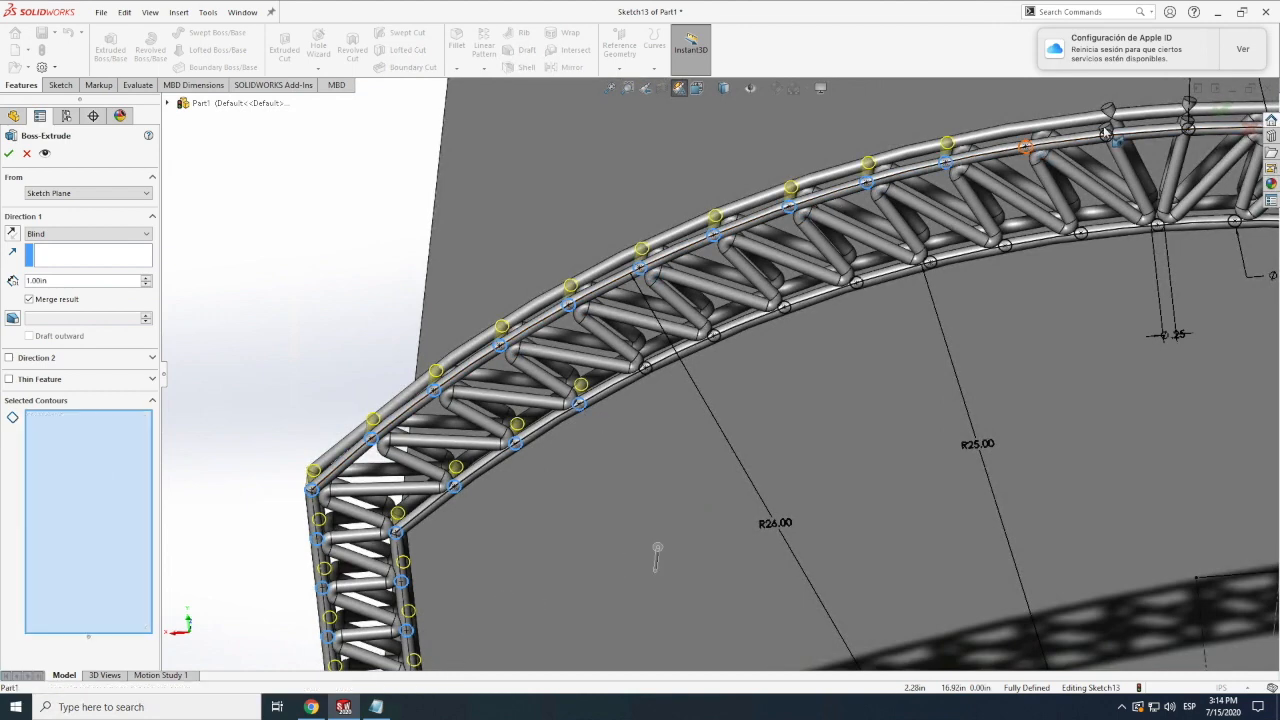
# Remove the stray outer-arc contour and add the inner-arc circles up to the apex and the remaining outer ones there.
pyautogui.moveTo(144, 610)
pyautogui.mouseDown()
pyautogui.moveTo(145, 530)
pyautogui.moveTo(145, 612)
pyautogui.mouseUp()
pyautogui.click(103, 623)
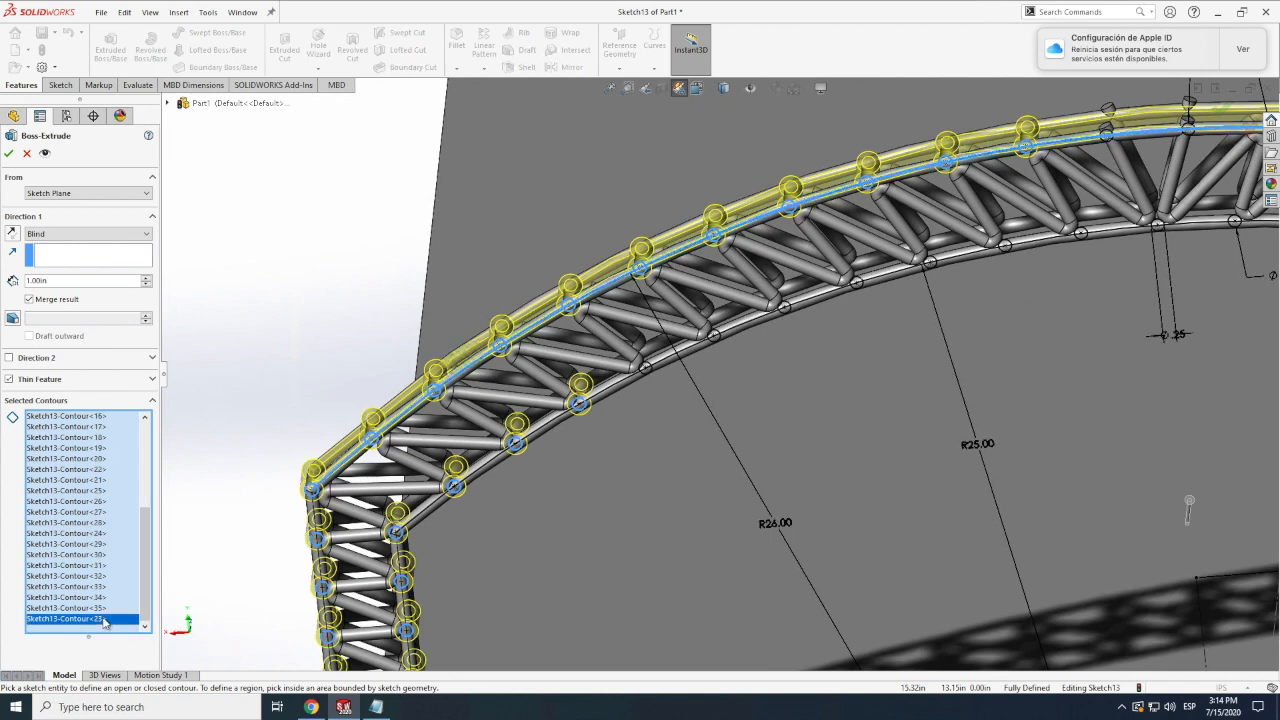
pyautogui.press('Delete')
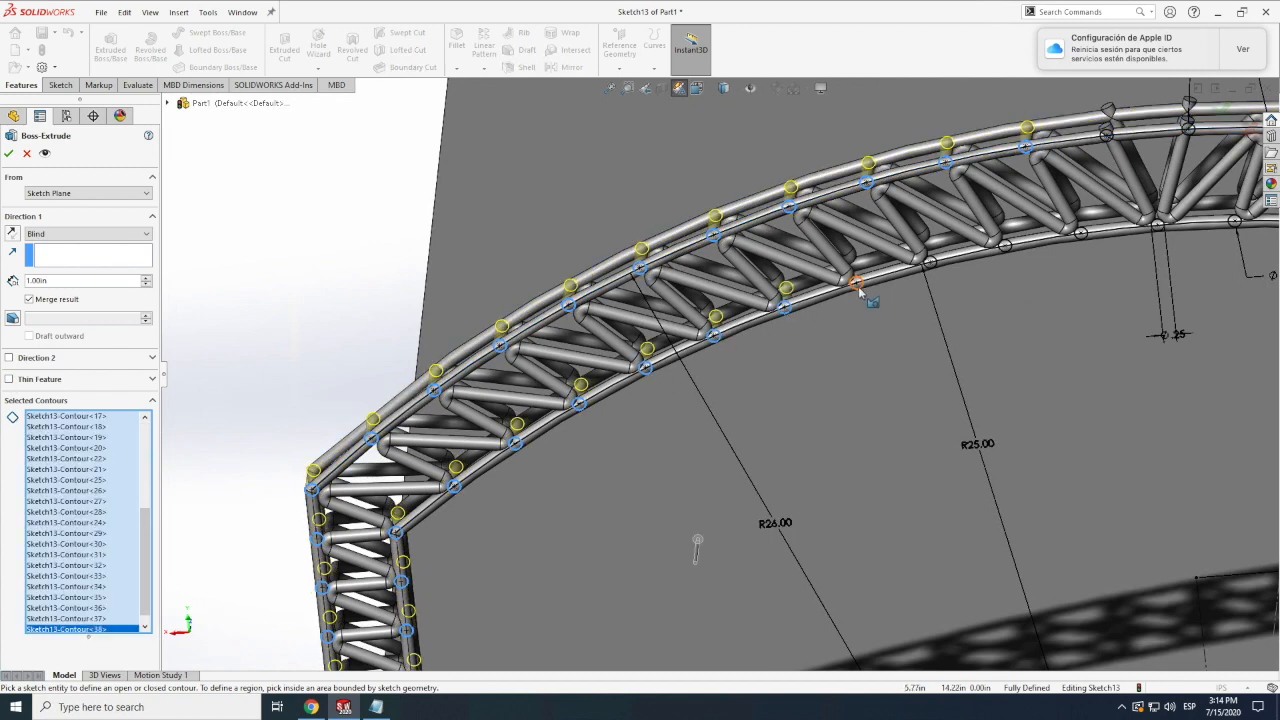
pyautogui.click(1010, 250)
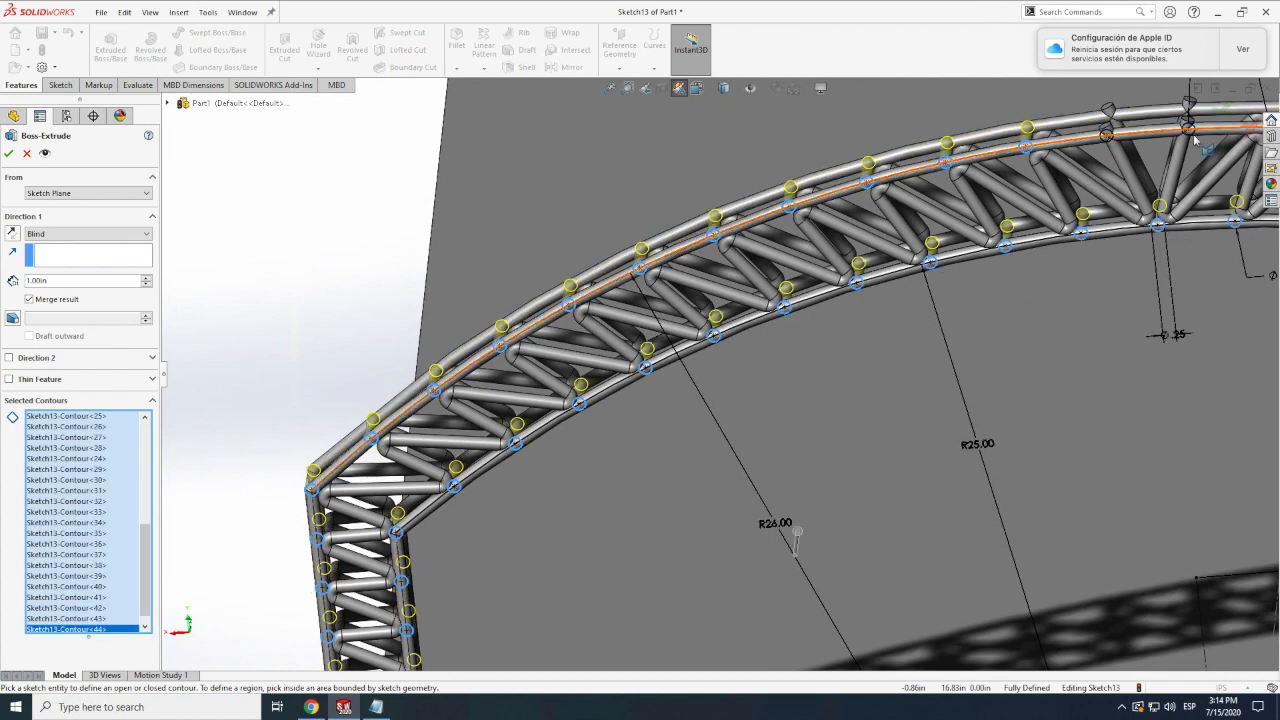
pyautogui.click(1118, 143)
# Add the outer-arc circles on the original half past the apex, removing the stray arc contour and turning Thin Feature off.
pyautogui.scroll(8, 1068, 338)
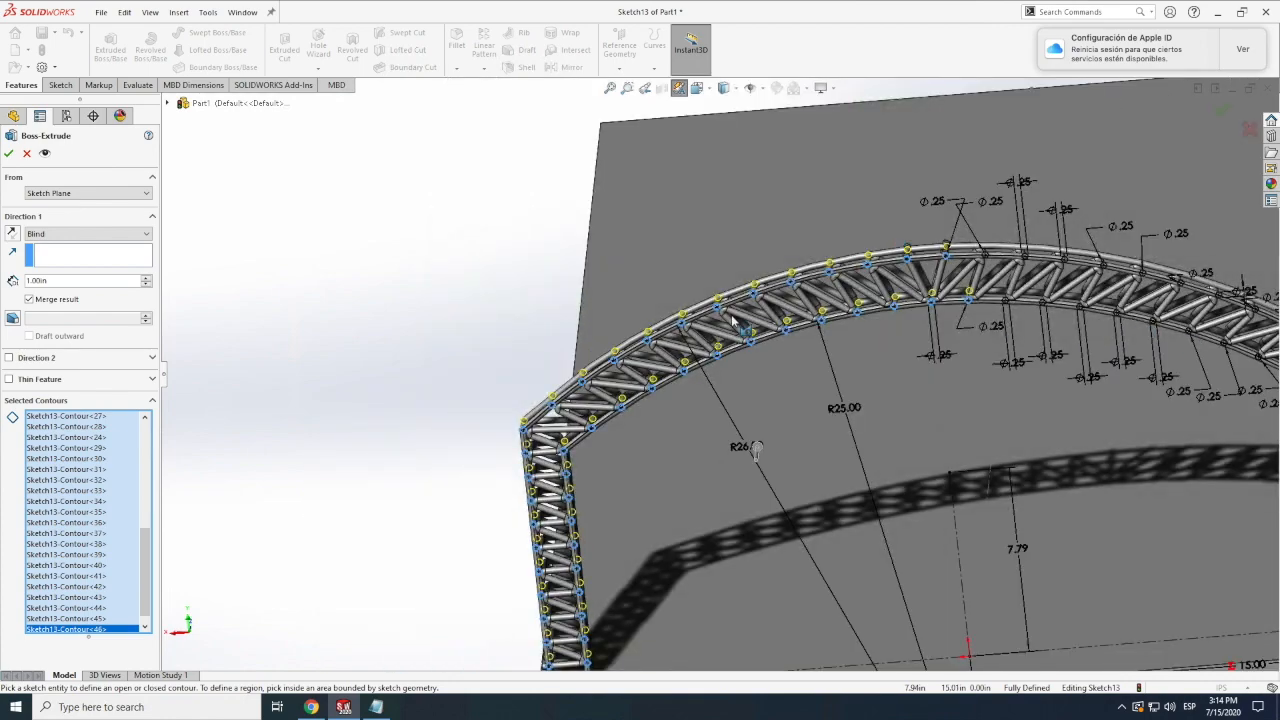
pyautogui.scroll(-10, 1000, 350)
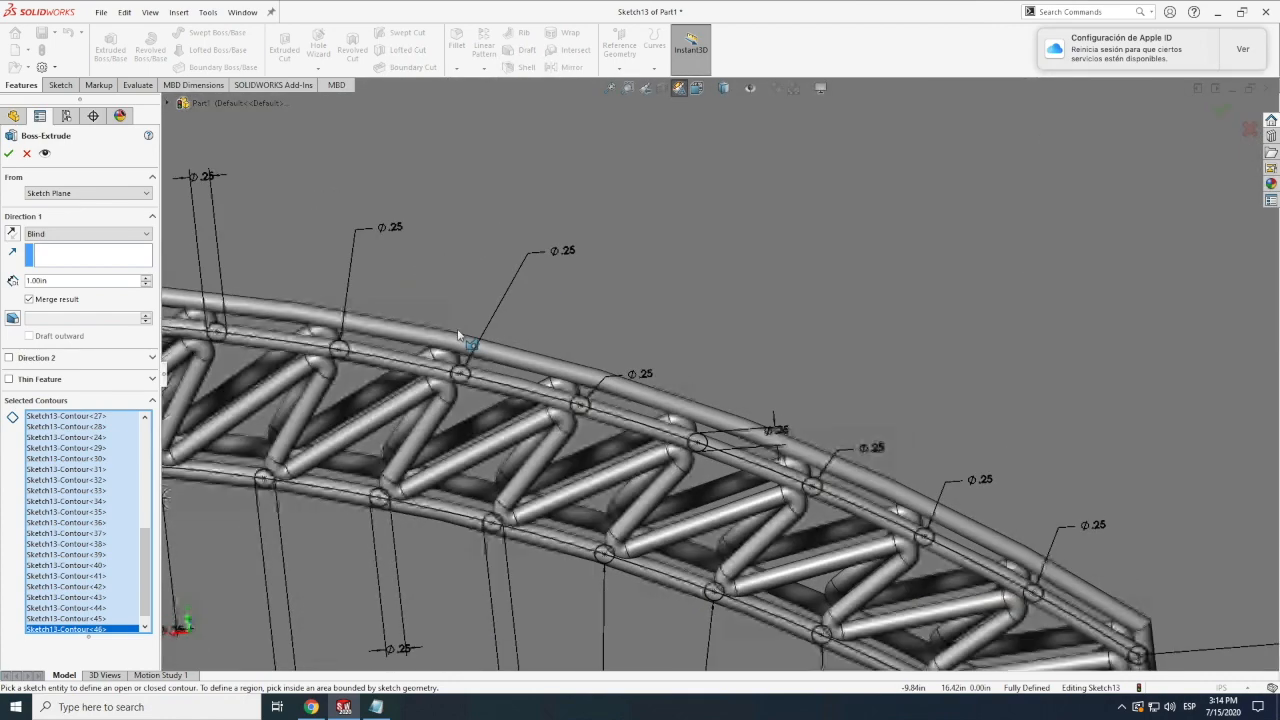
pyautogui.click(203, 342)
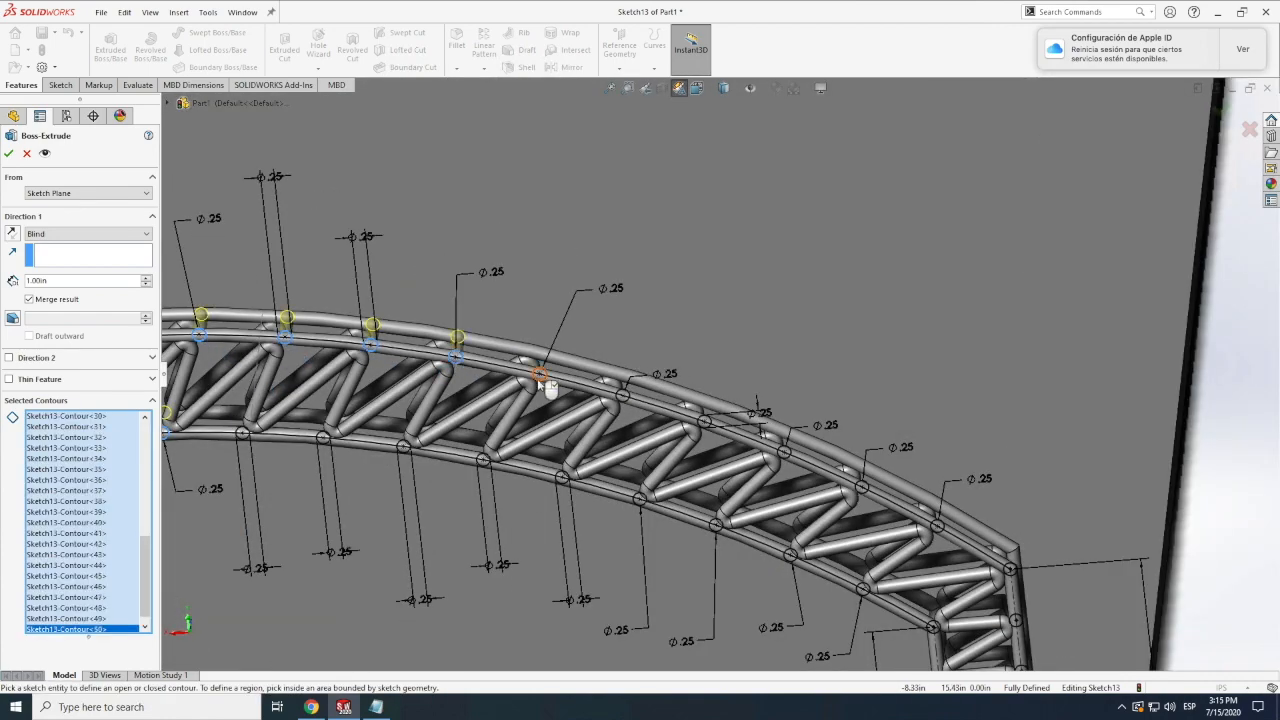
pyautogui.click(627, 402)
pyautogui.press('Delete')
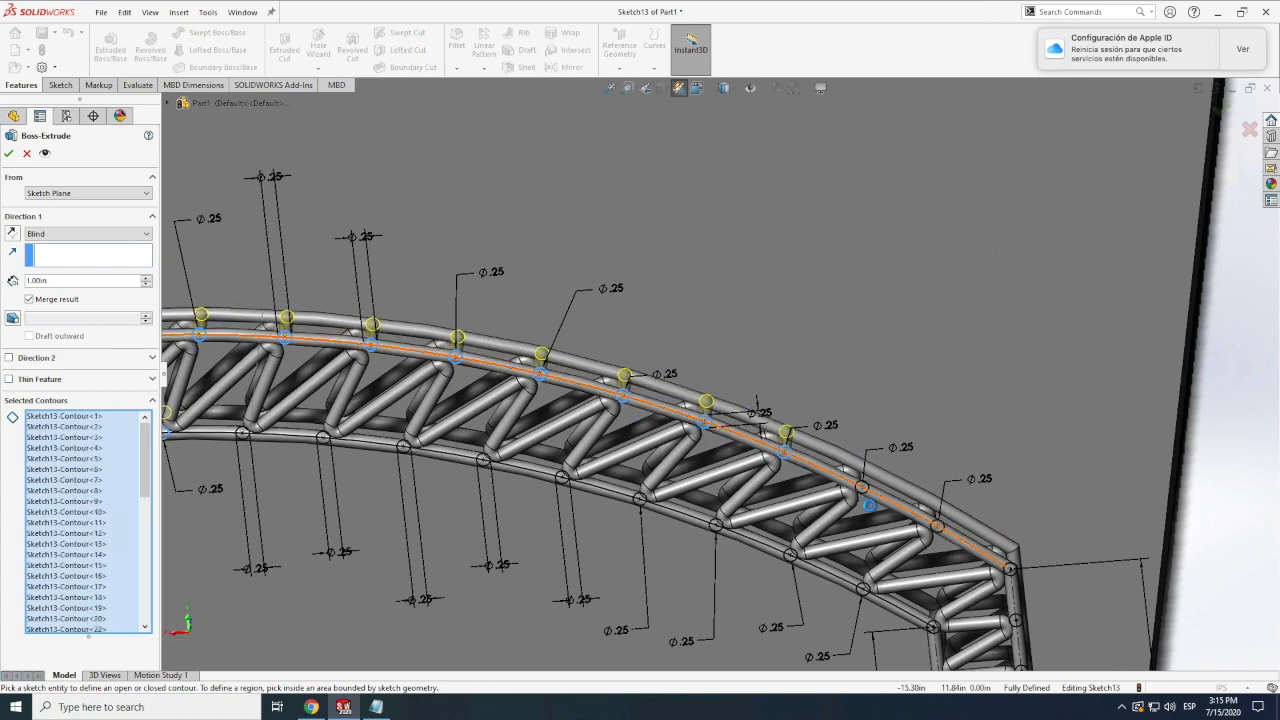
pyautogui.click(944, 533)
pyautogui.click(19, 381)
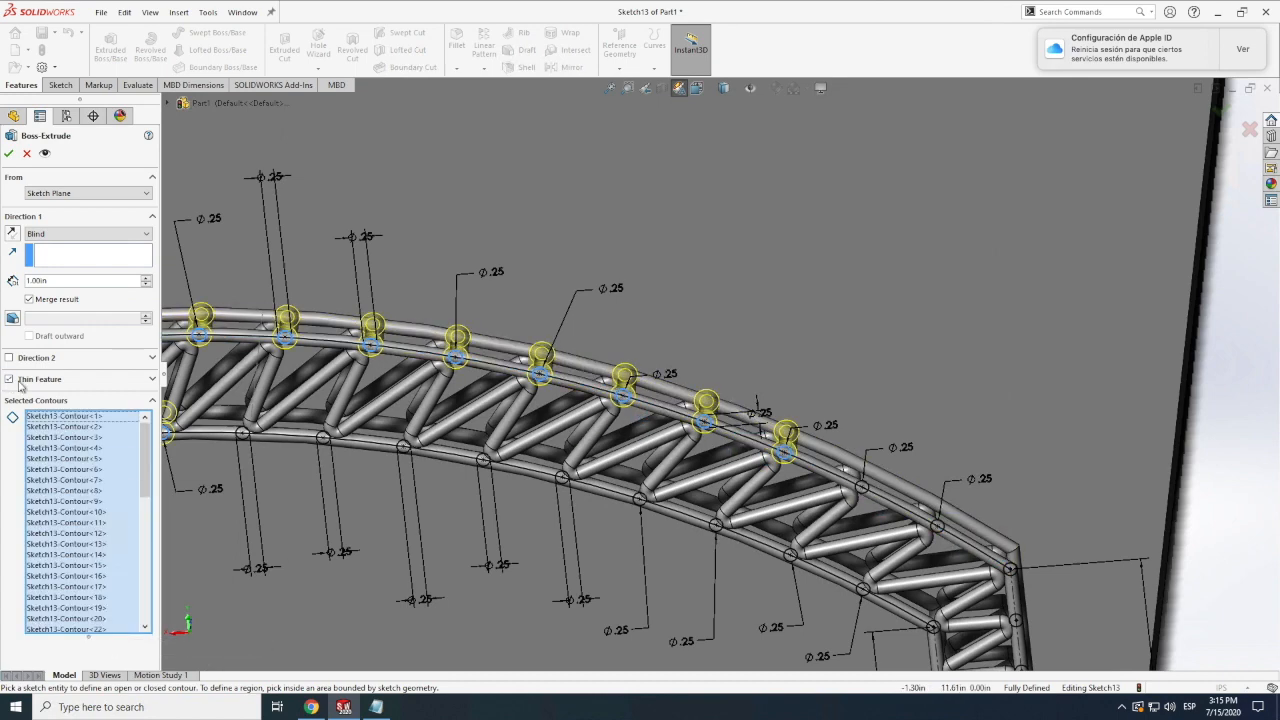
# Add the inner-arc circles on the original half, clearing the stray inner-arc contour and the Thin Feature option.
pyautogui.click(243, 433)
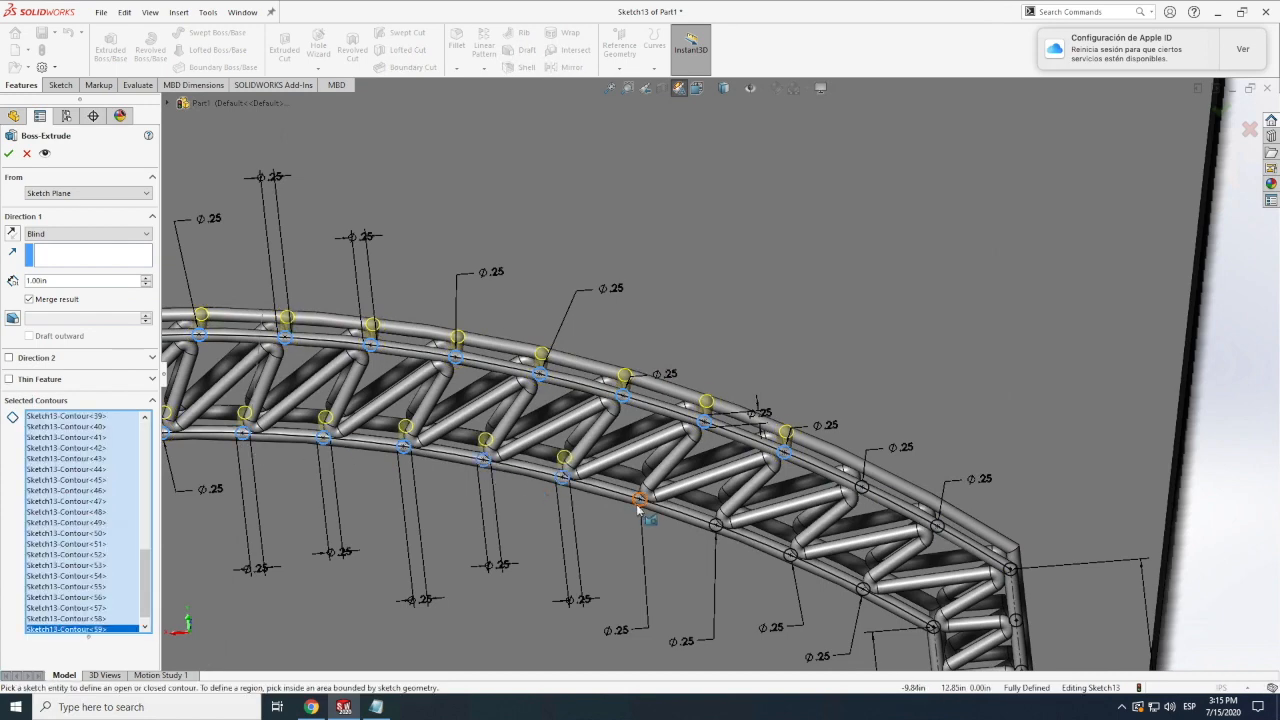
pyautogui.click(782, 562)
pyautogui.click(91, 629)
pyautogui.press('Delete')
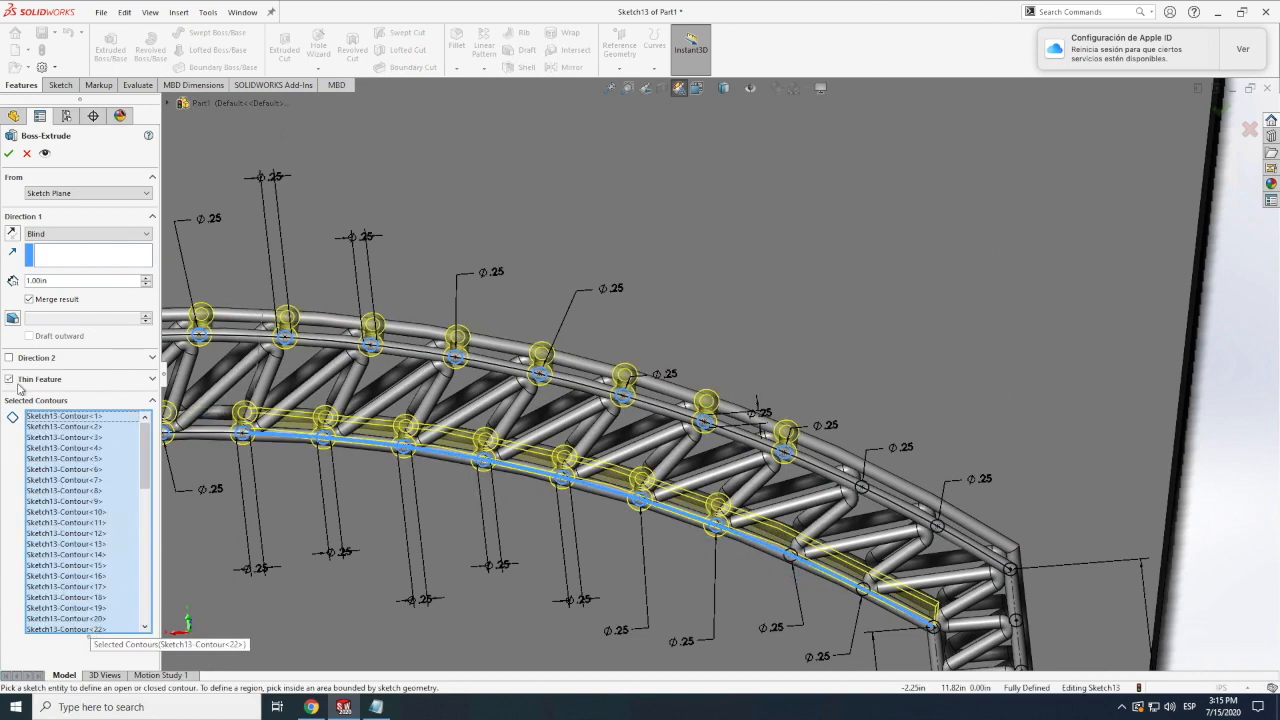
pyautogui.click(28, 381)
# Add the last circles of both arcs down to the original column's corner, discarding any stray arc contour.
pyautogui.click(865, 592)
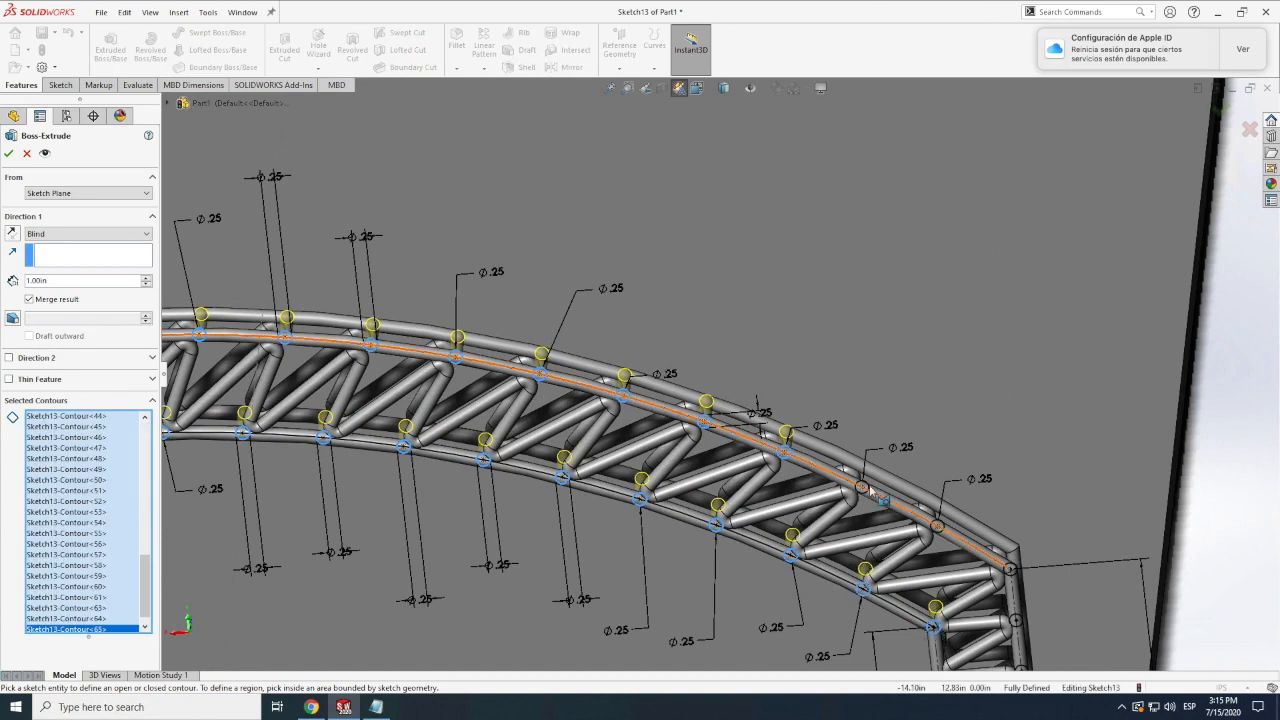
pyautogui.click(940, 524)
pyautogui.press('Delete')
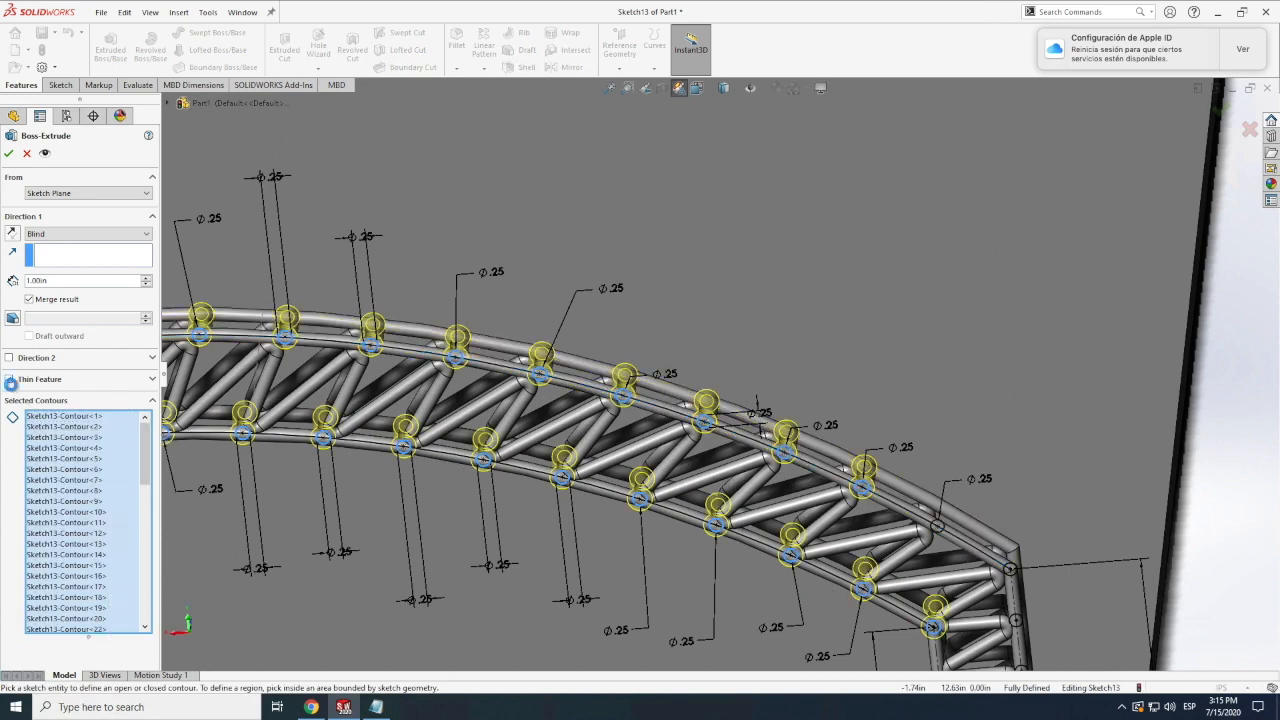
# Add the circles on the upper part of both tubes of the original column as extrusion contours.
pyautogui.scroll(6, 789, 489)
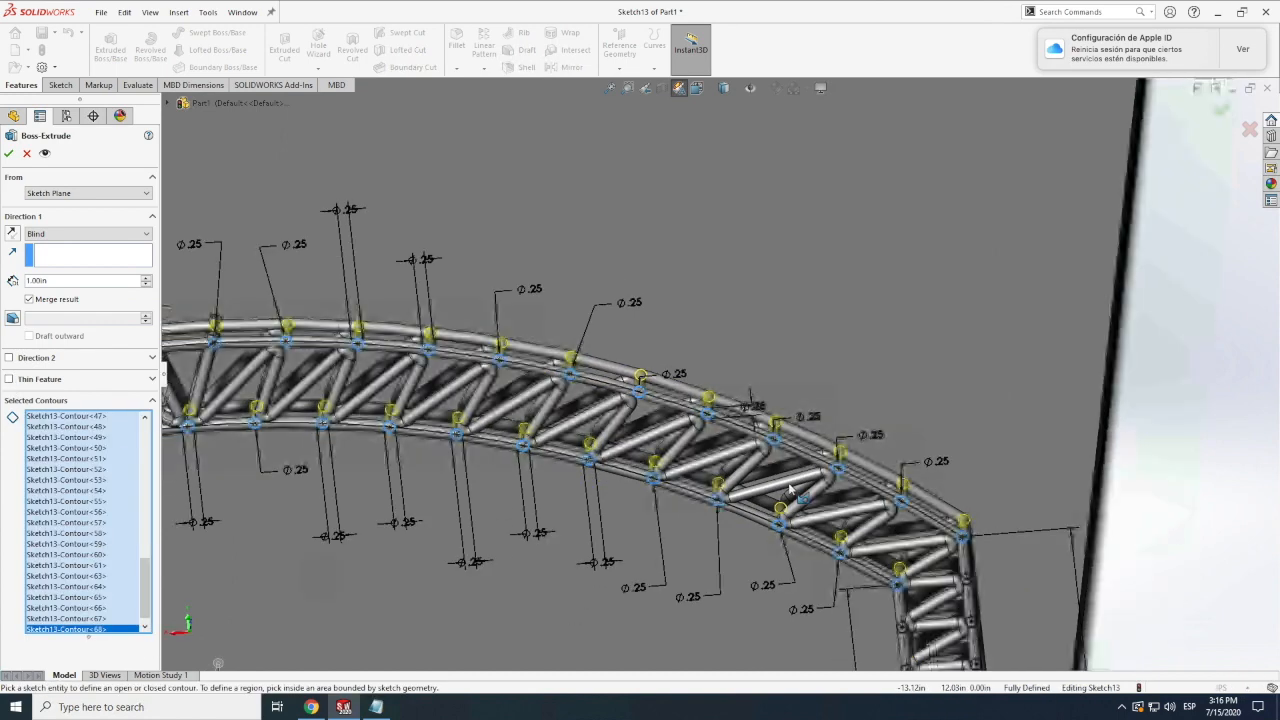
pyautogui.scroll(-4, 824, 540)
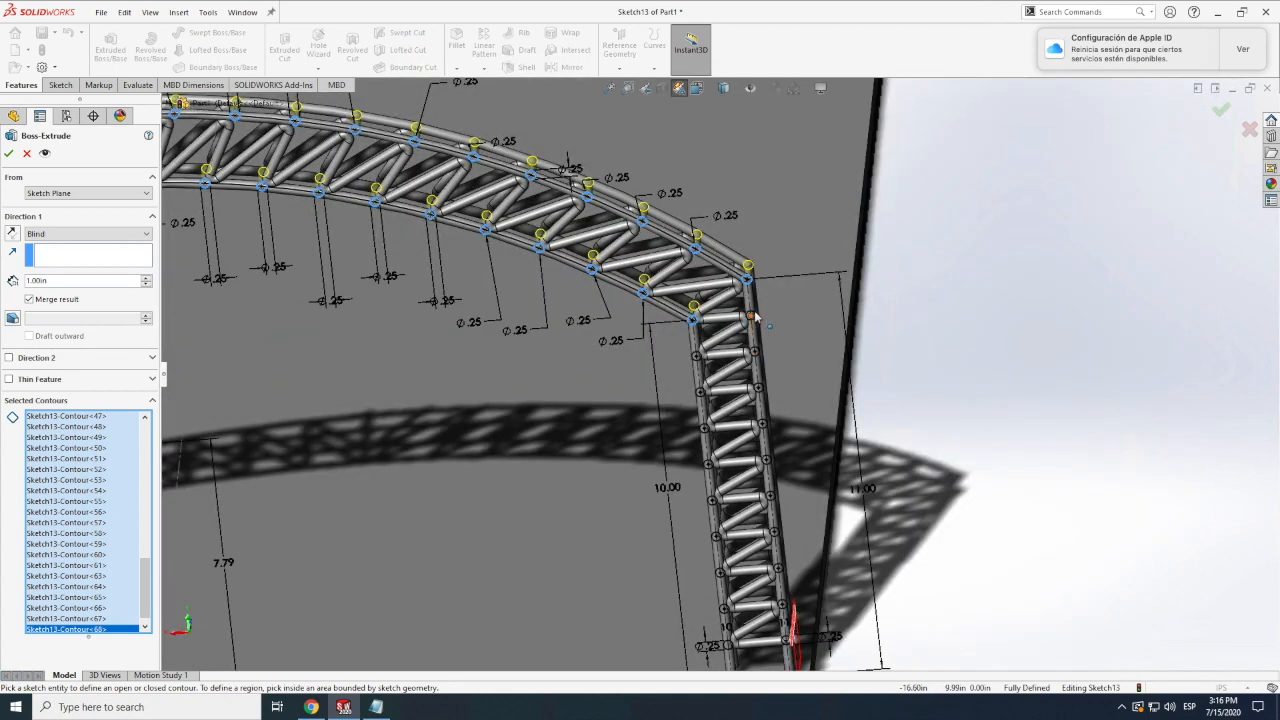
pyautogui.scroll(-3, 744, 352)
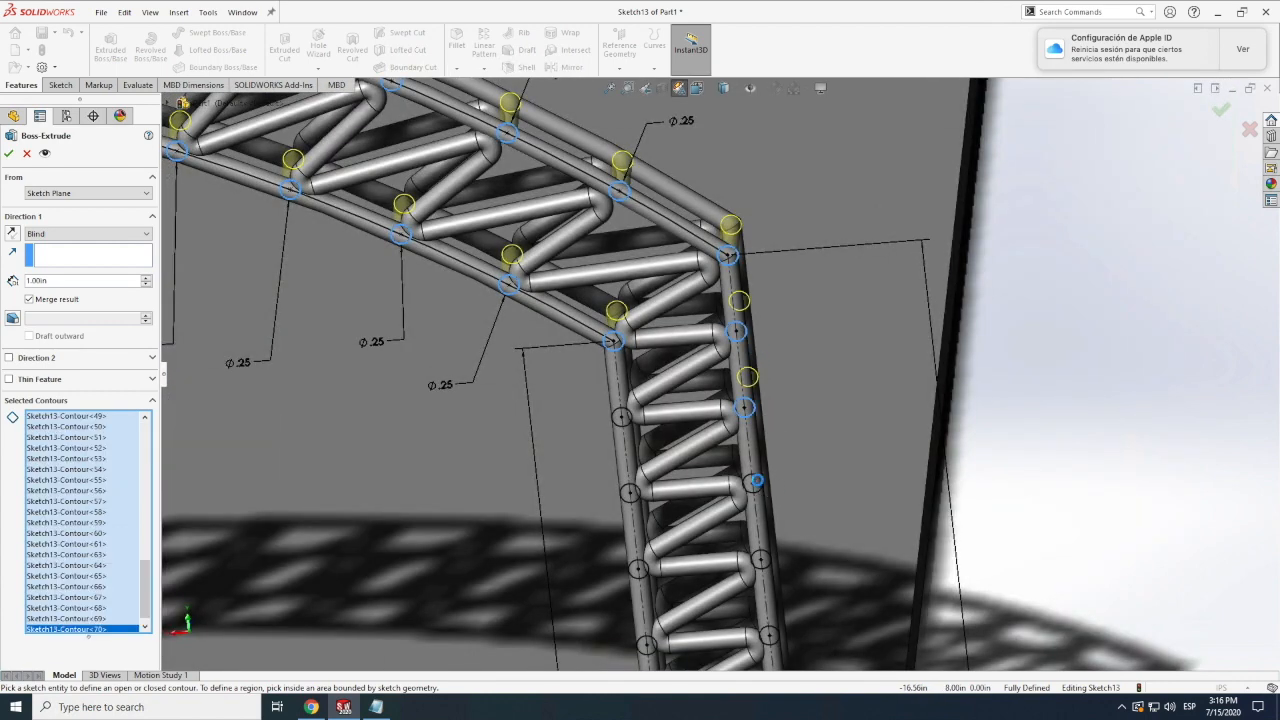
pyautogui.click(621, 416)
pyautogui.click(629, 492)
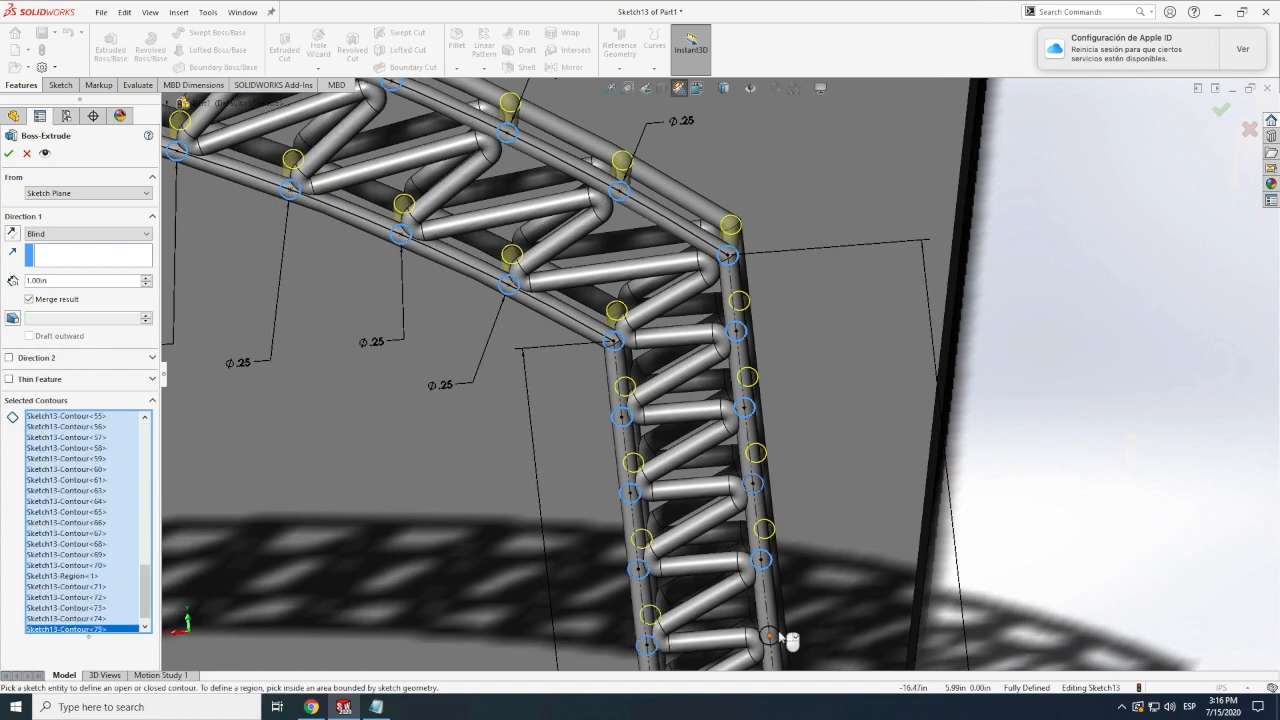
pyautogui.scroll(5, 812, 518)
pyautogui.scroll(-8, 670, 325)
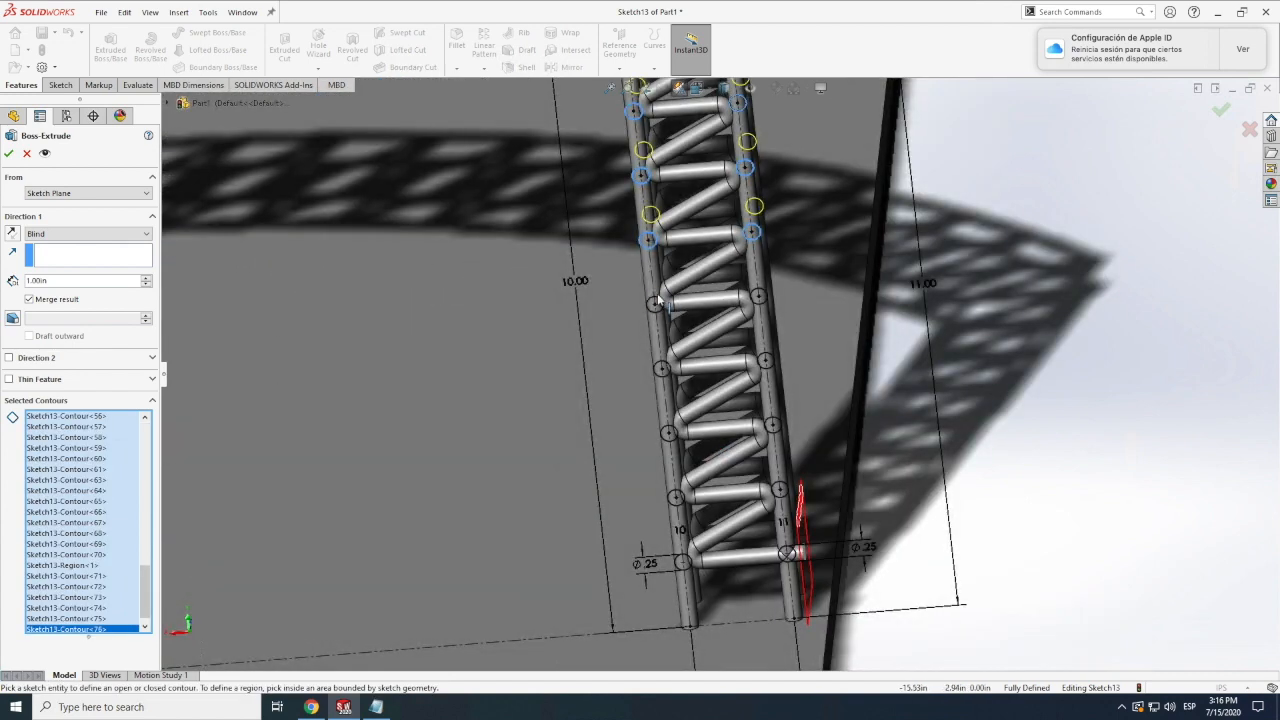
# Add the remaining lower circles on both tubes of the original column and complete the 1 in boss extrusion.
pyautogui.scroll(1, 670, 325)
pyautogui.click(670, 327)
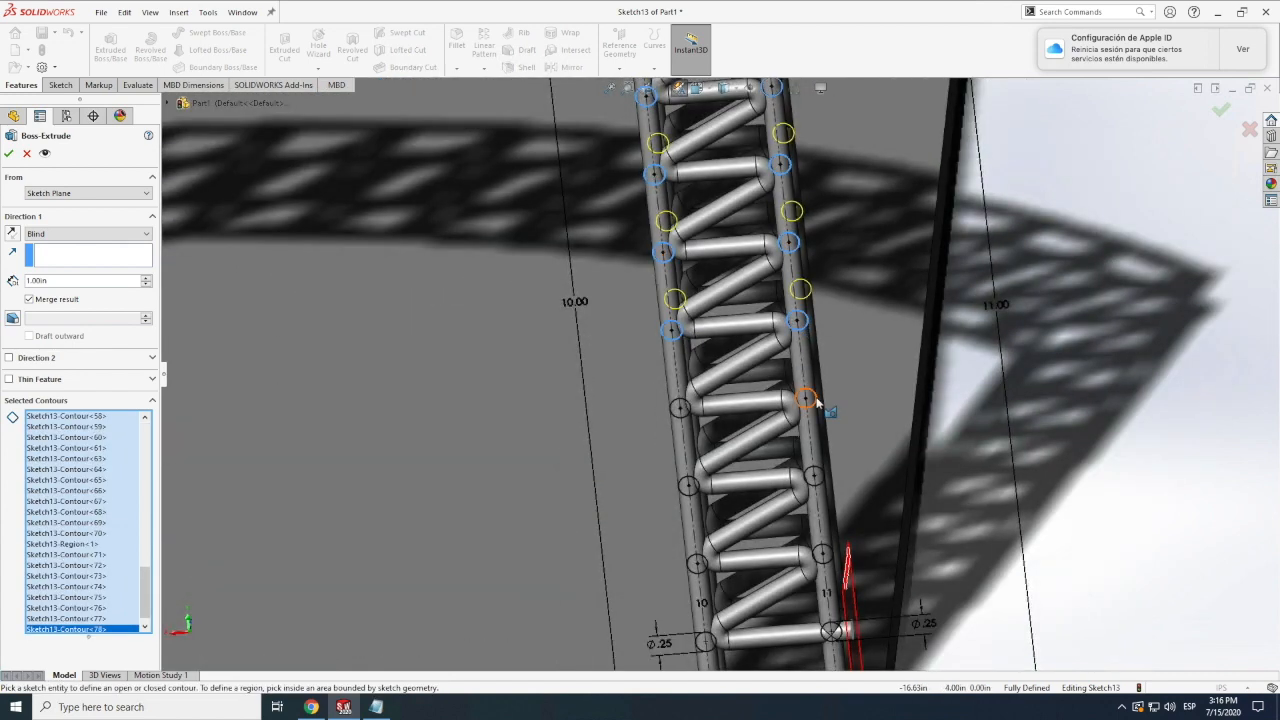
pyautogui.click(699, 563)
pyautogui.click(705, 641)
pyautogui.click(829, 630)
pyautogui.click(8, 155)
# Examine the extruded connecting tubes along the double truss arch from several angles.
pyautogui.click(154, 14)
pyautogui.moveTo(190, 88)
pyautogui.click(346, 170)
pyautogui.moveTo(500, 285); pyautogui.dragTo(708, 376)
pyautogui.scroll(10, 708, 372)
pyautogui.scroll(-8, 706, 362)
pyautogui.scroll(-5, 768, 314)
pyautogui.scroll(4, 752, 330)
pyautogui.moveTo(860, 400); pyautogui.dragTo(788, 374)
pyautogui.scroll(-8, 804, 358)
pyautogui.scroll(10, 836, 362)
pyautogui.moveTo(843, 363); pyautogui.dragTo(726, 362)
pyautogui.moveTo(726, 366); pyautogui.dragTo(882, 540, button='middle')
# Start a linear pattern using the plate's lengthwise centerline sketch line as Direction 1.
pyautogui.click(484, 44)
pyautogui.click(92, 444)
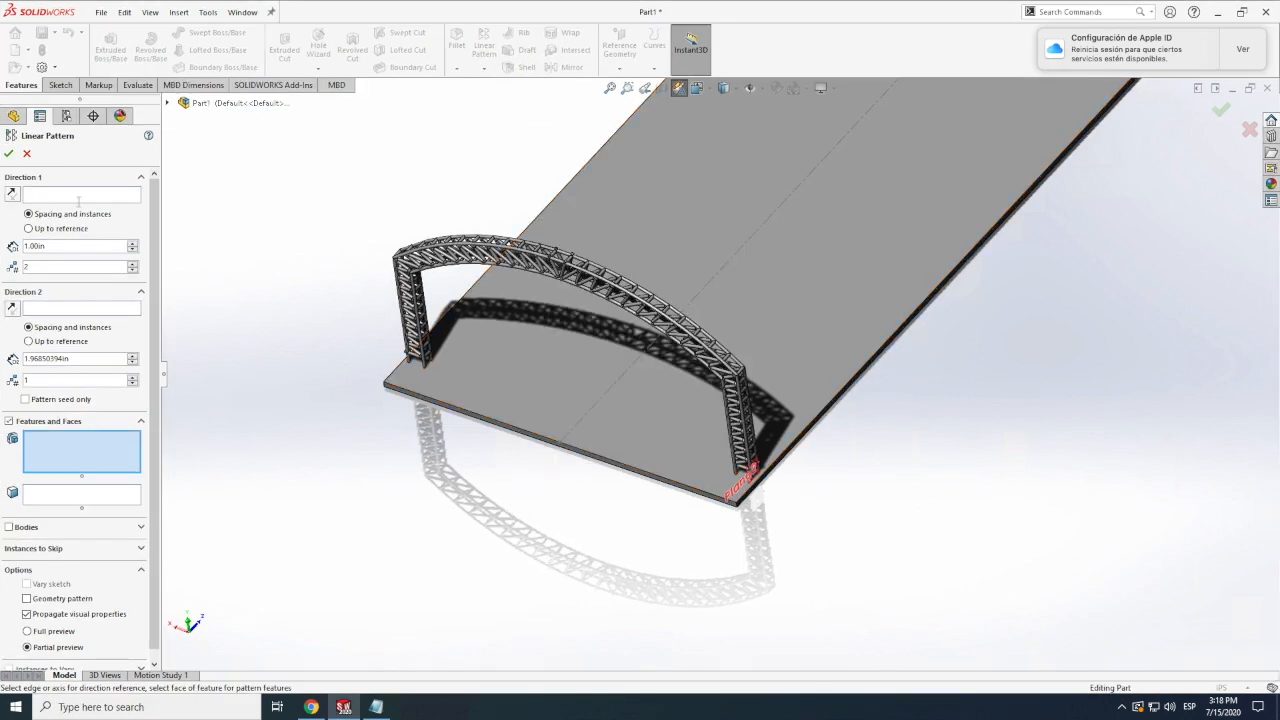
pyautogui.click(563, 437)
# Choose Boss-Extrude2, Sweep5, Sweep1, Sweep2 and Mirror1 as the features to pattern.
pyautogui.click(112, 447)
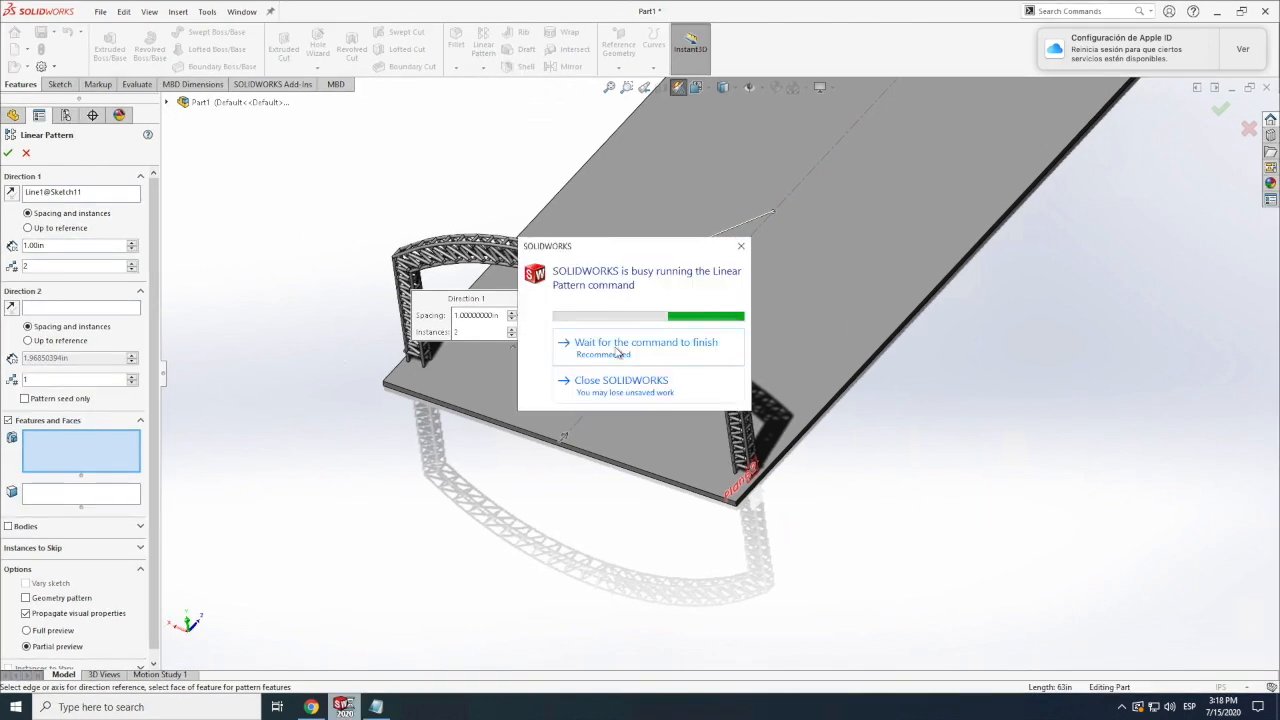
pyautogui.click(169, 104)
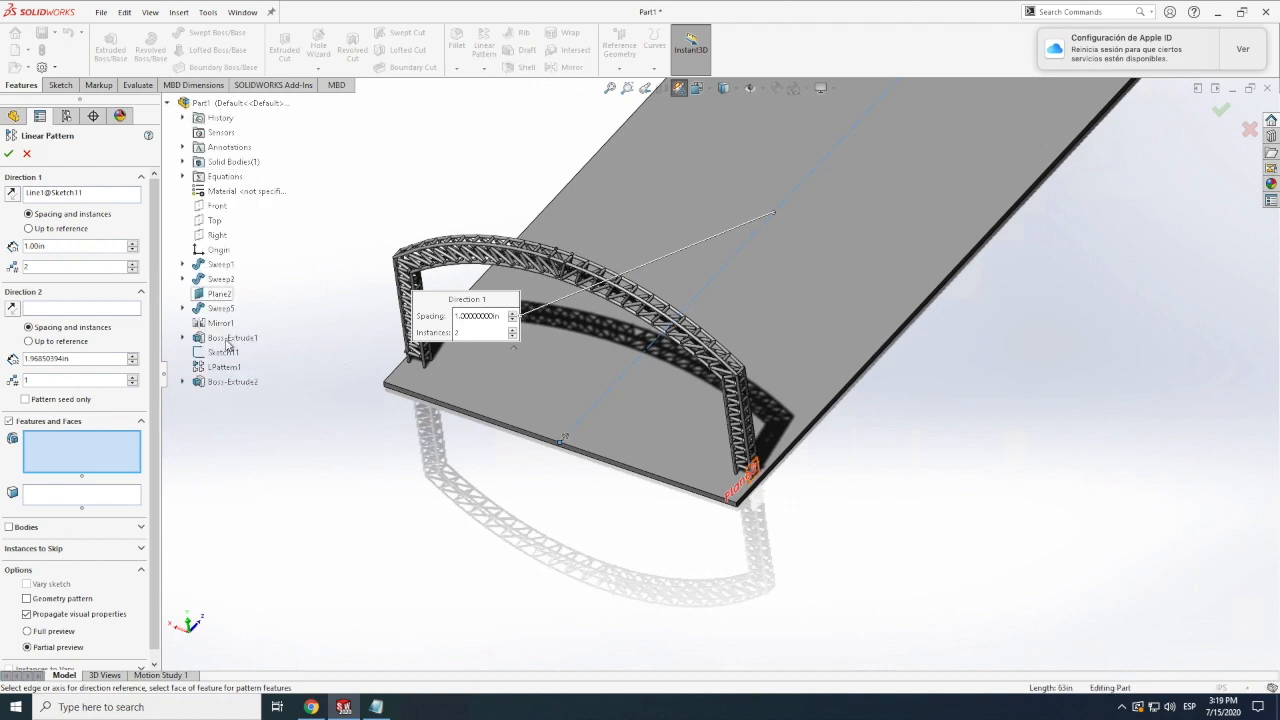
pyautogui.click(232, 381)
pyautogui.click(222, 308)
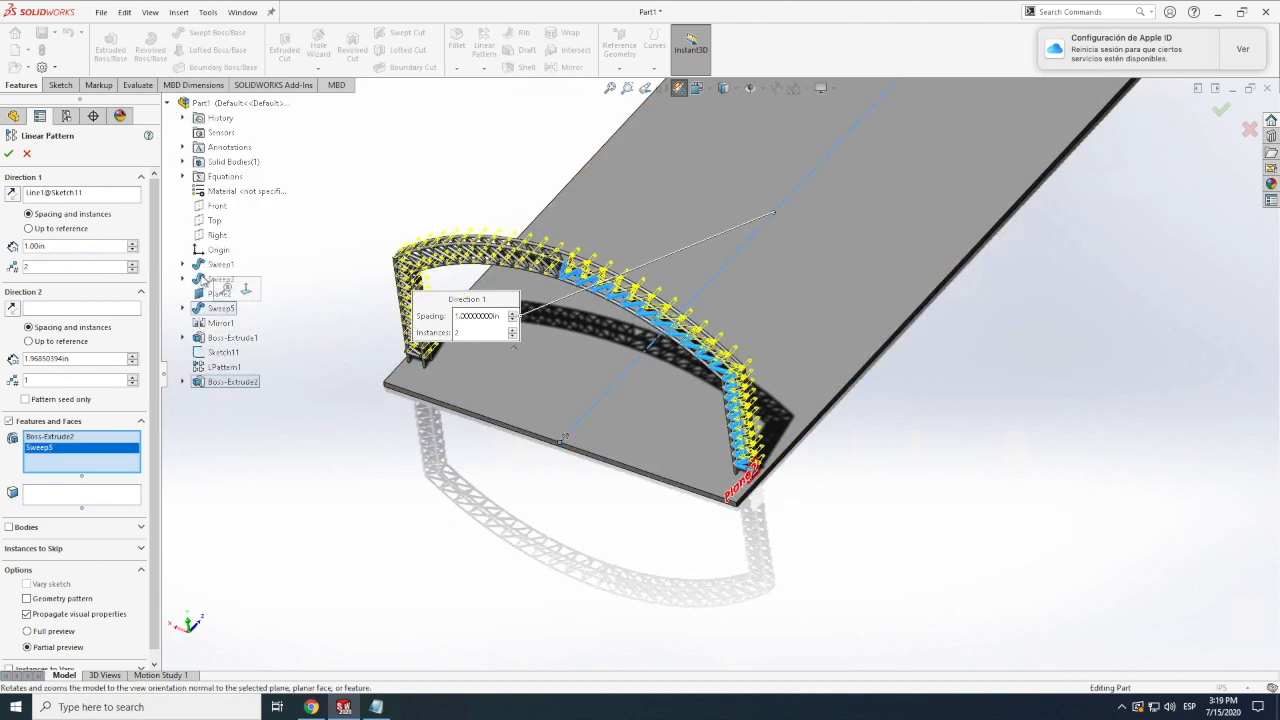
pyautogui.click(220, 264)
pyautogui.click(222, 279)
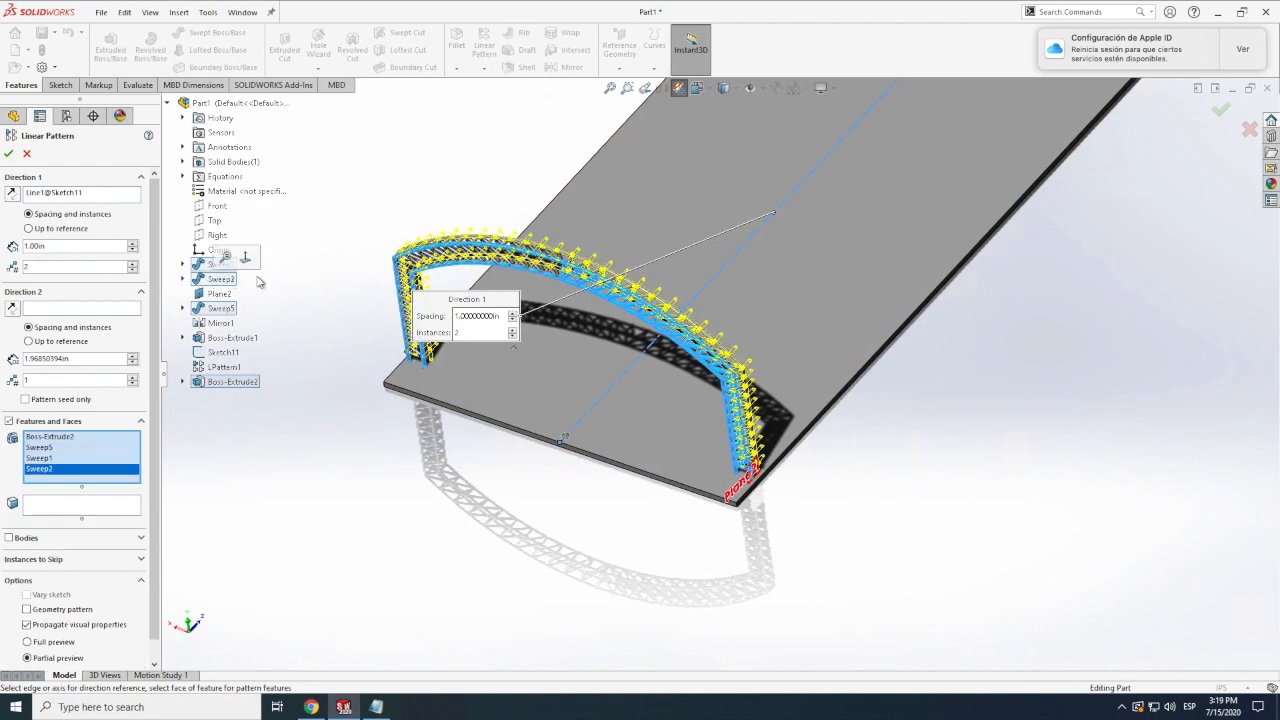
pyautogui.click(220, 323)
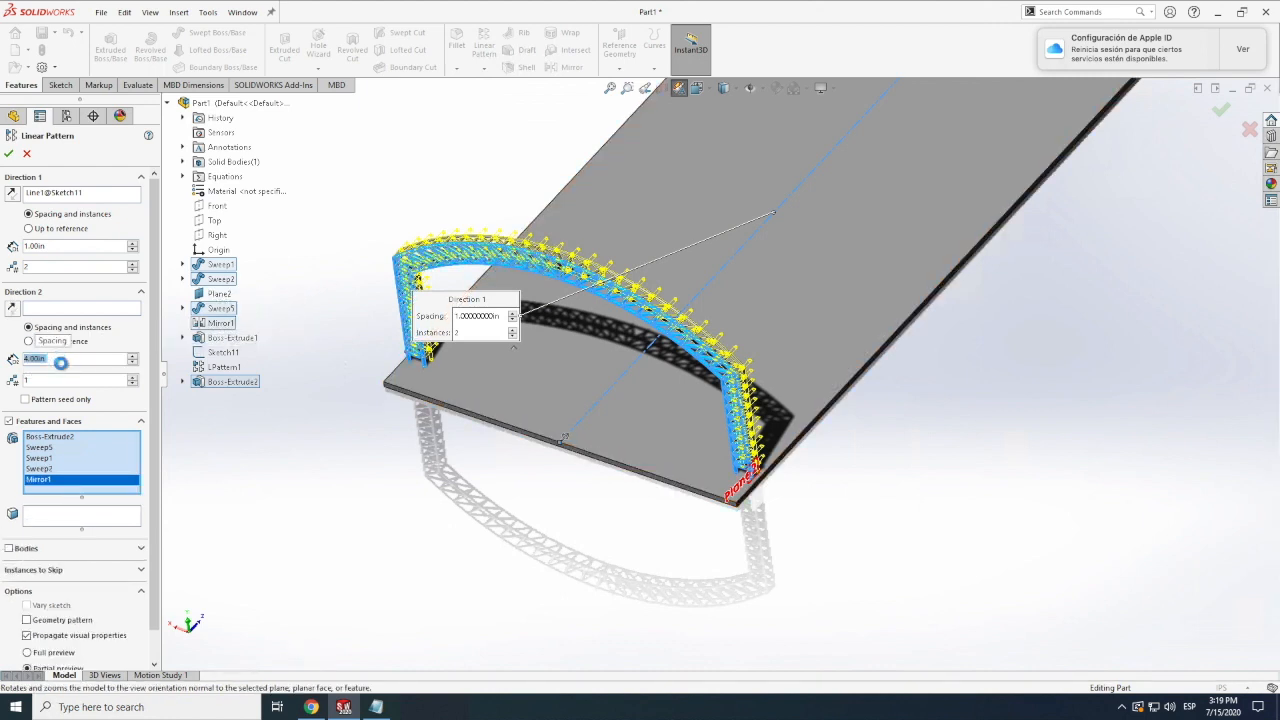
# Try Direction 1 spacings of 4 in and 5 in for the arch pattern.
pyautogui.doubleClick(51, 247)
pyautogui.write('4')
pyautogui.press('Return')
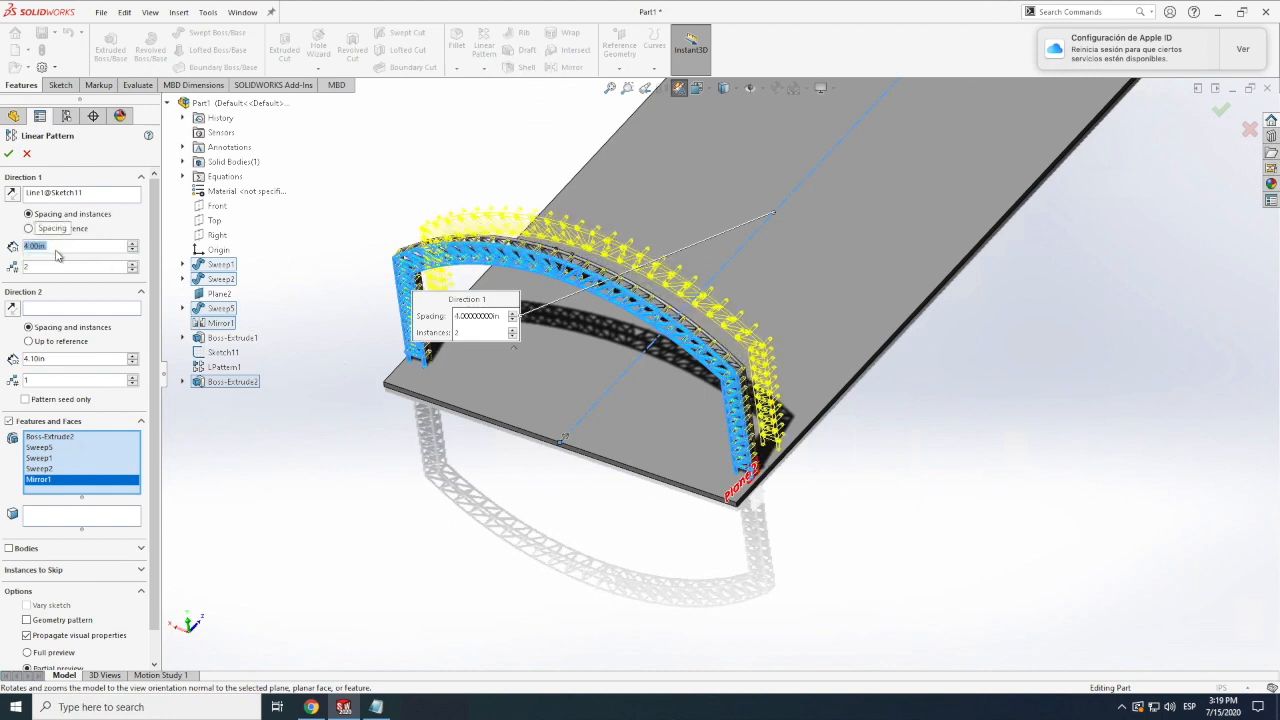
pyautogui.write('5')
pyautogui.press('Return')
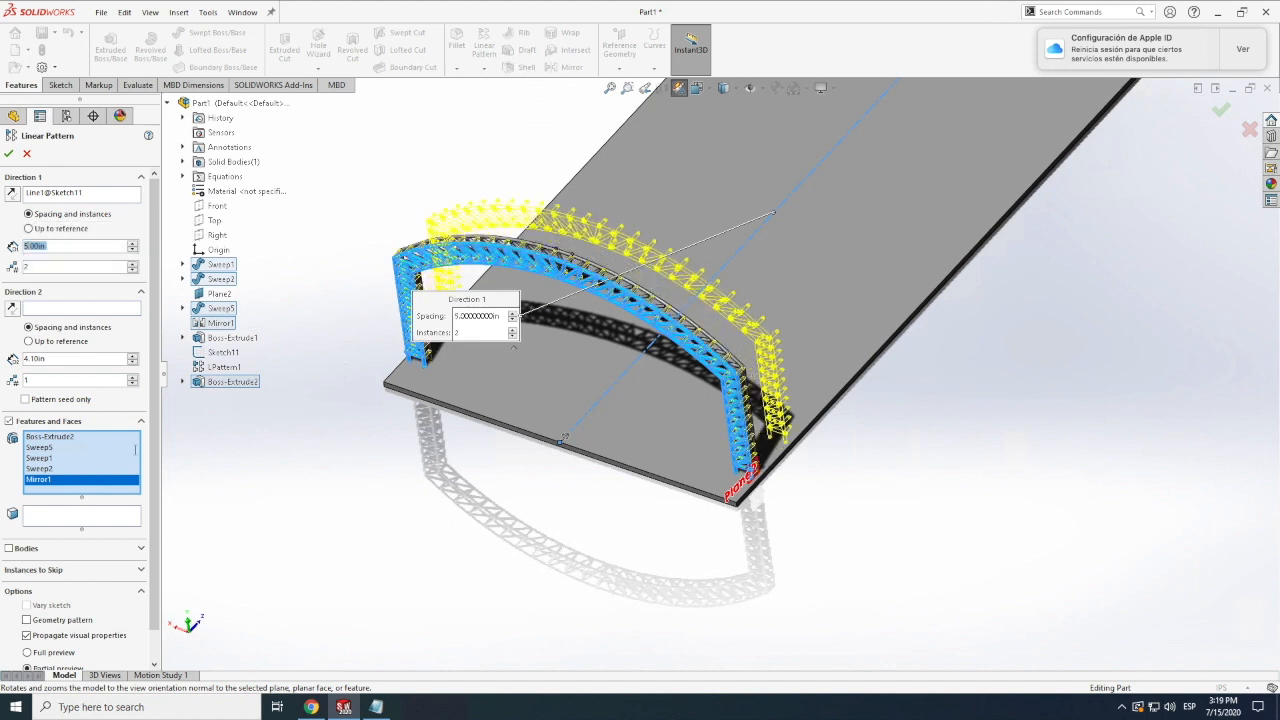
# Add LPattern1 to the patterned features and set Direction 1 to 10 instances spaced 6 in apart.
pyautogui.click(224, 367)
pyautogui.doubleClick(50, 246)
pyautogui.write('6')
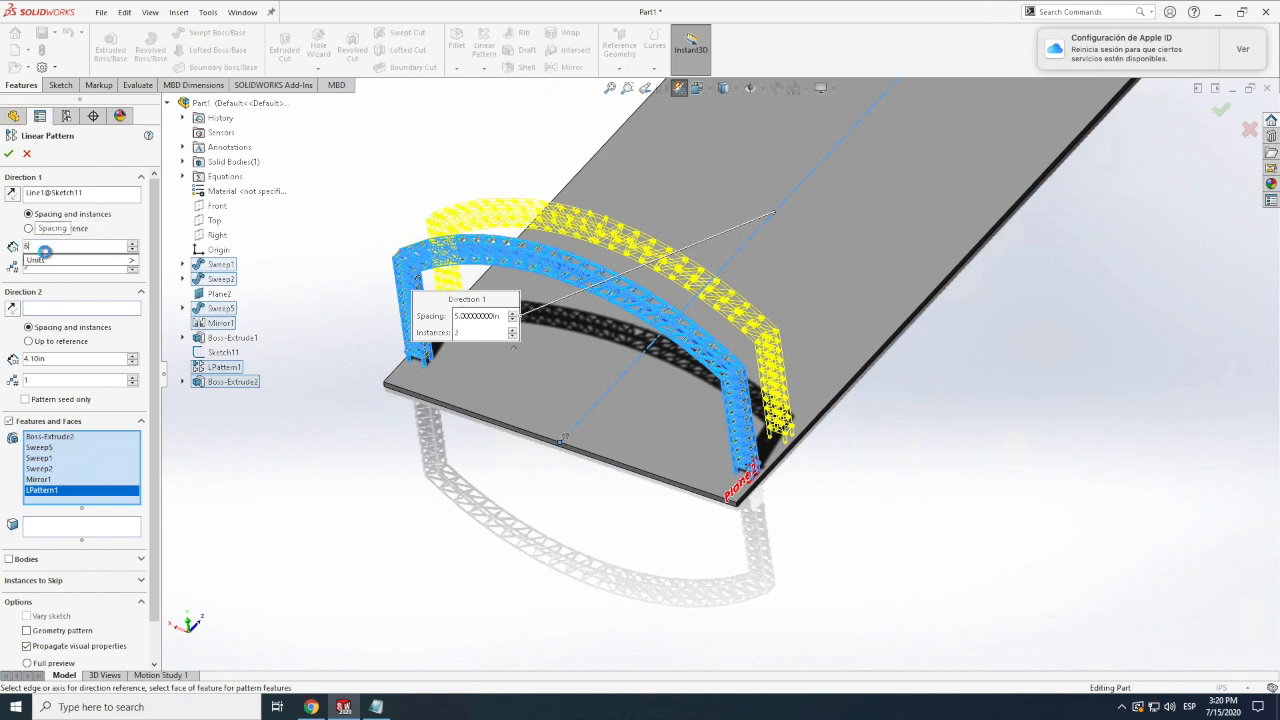
pyautogui.press('Return')
pyautogui.click(36, 267)
pyautogui.write('10')
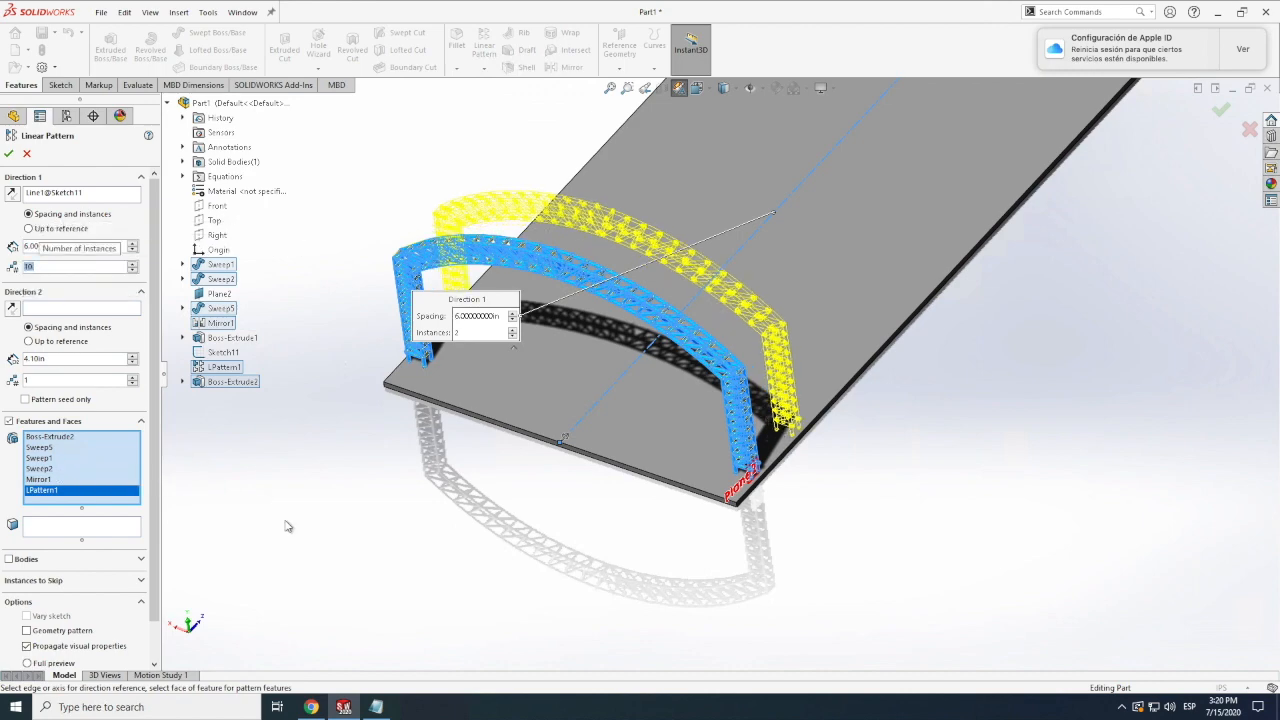
# Apply the 10-instance linear pattern of the complete truss arch along the floor plate.
pyautogui.press('Return')
pyautogui.click(8, 153)
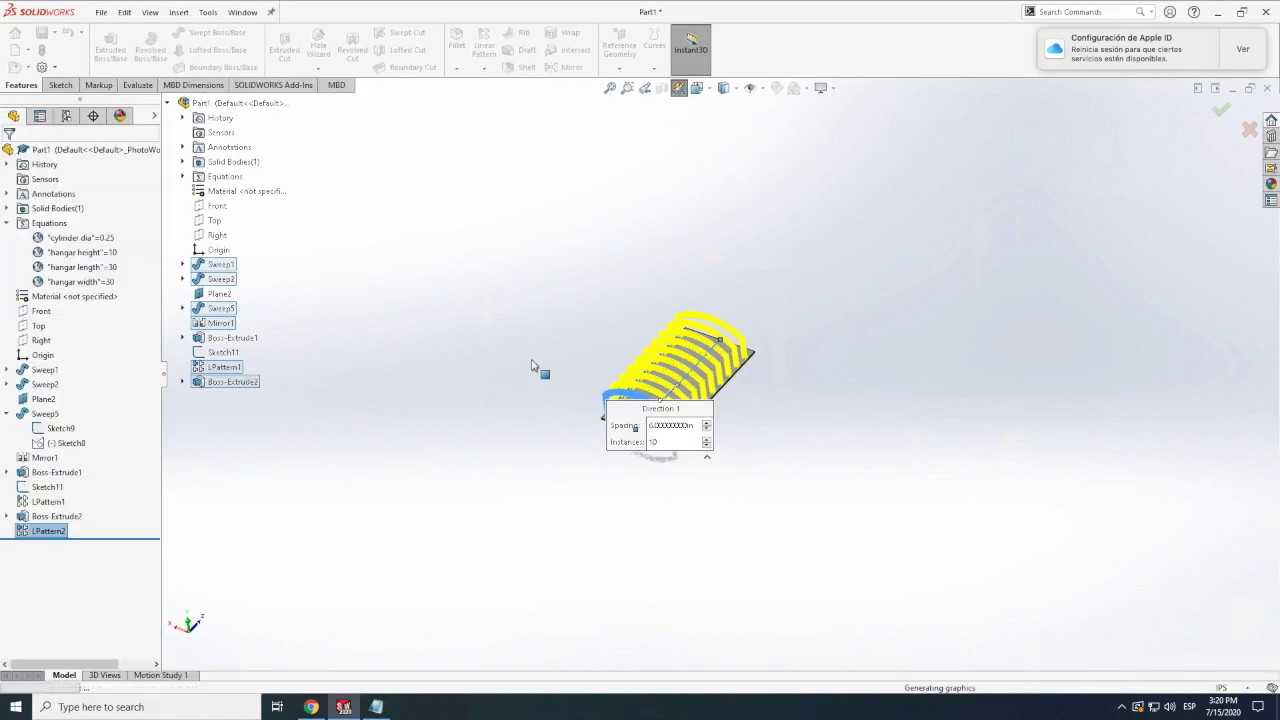
pyautogui.scroll(-6, 690, 420)
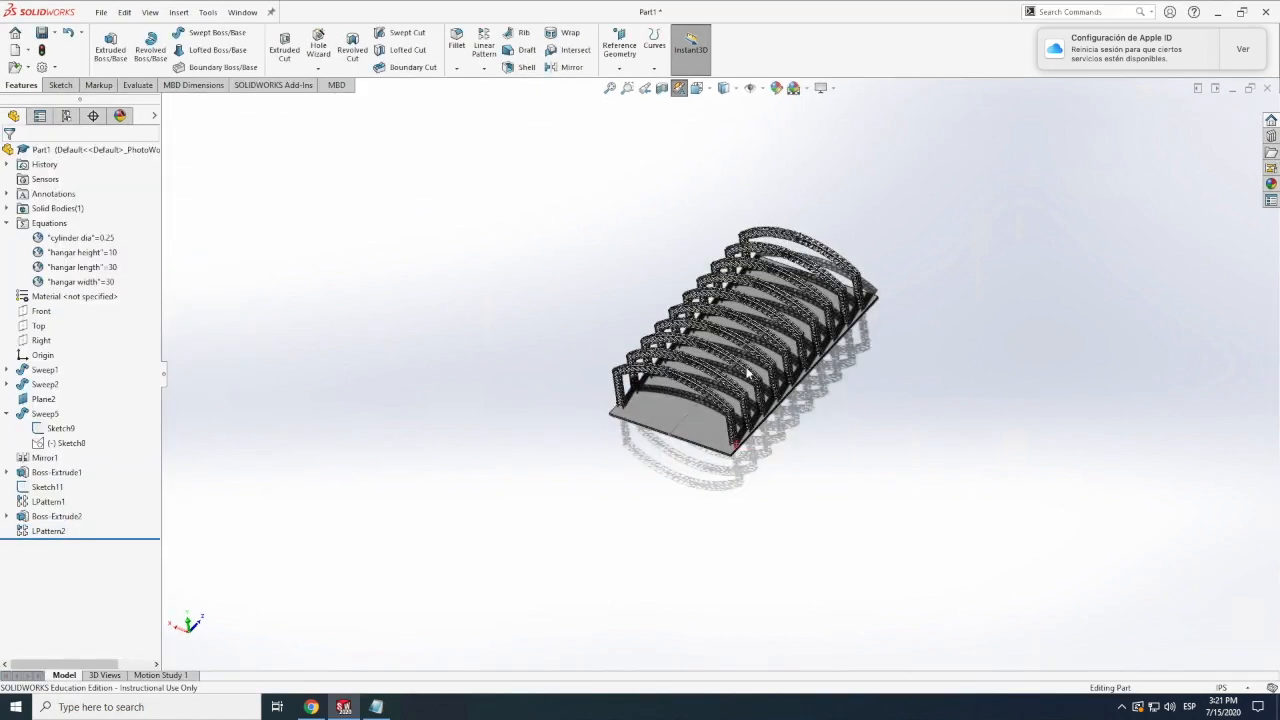
# Rotate the view to examine the finished hangar's arches, sides and open end from several angles.
pyautogui.click(150, 12)
pyautogui.moveTo(210, 90)
pyautogui.click(312, 168)
pyautogui.scroll(6, 695, 345)
pyautogui.moveTo(674, 364); pyautogui.dragTo(616, 335)
pyautogui.scroll(-10, 690, 318)
pyautogui.moveTo(675, 416); pyautogui.dragTo(661, 430)
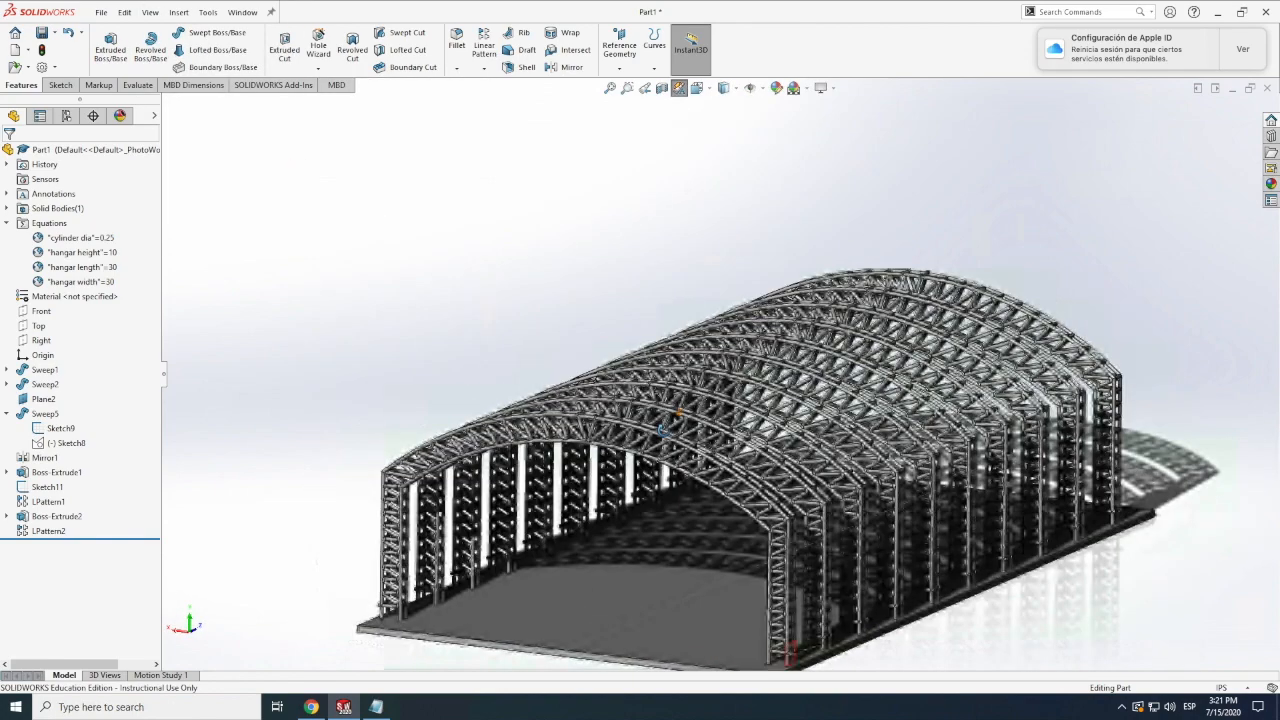
pyautogui.moveTo(717, 406); pyautogui.dragTo(738, 410, button='middle')
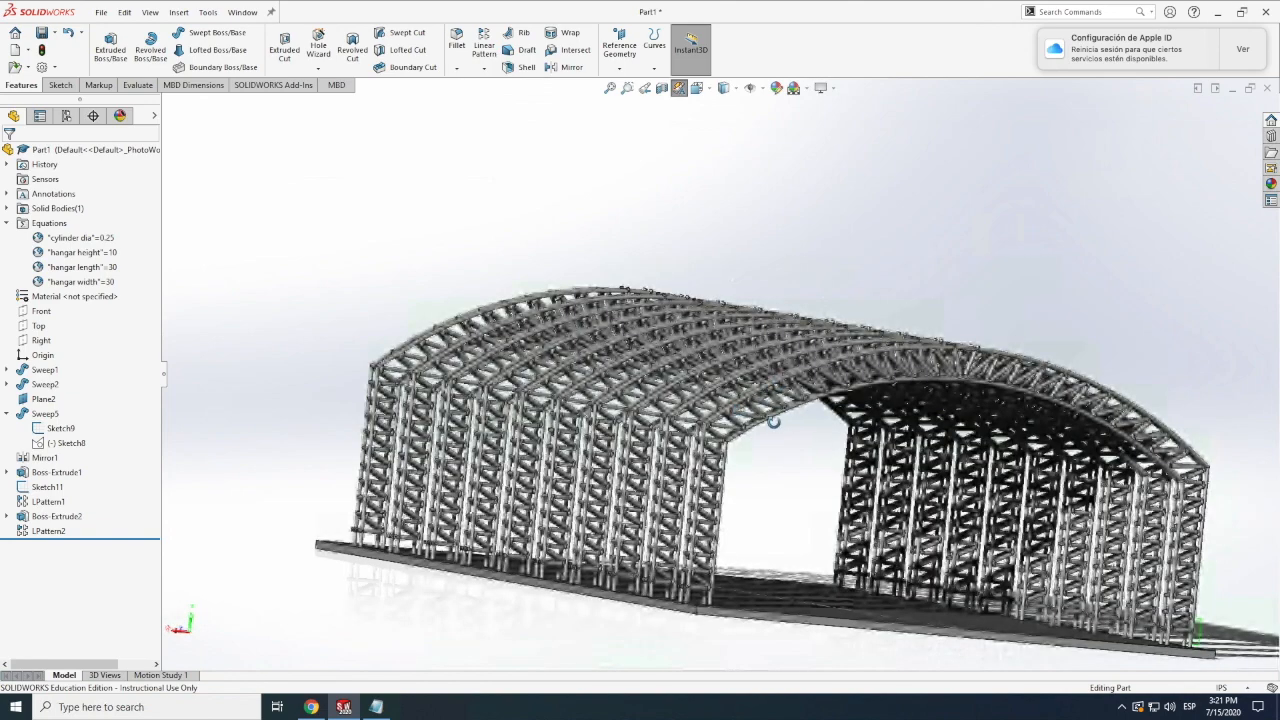
pyautogui.scroll(-2, 774, 421)
pyautogui.moveTo(775, 422); pyautogui.dragTo(776, 428, button='middle')
pyautogui.scroll(5, 776, 430)
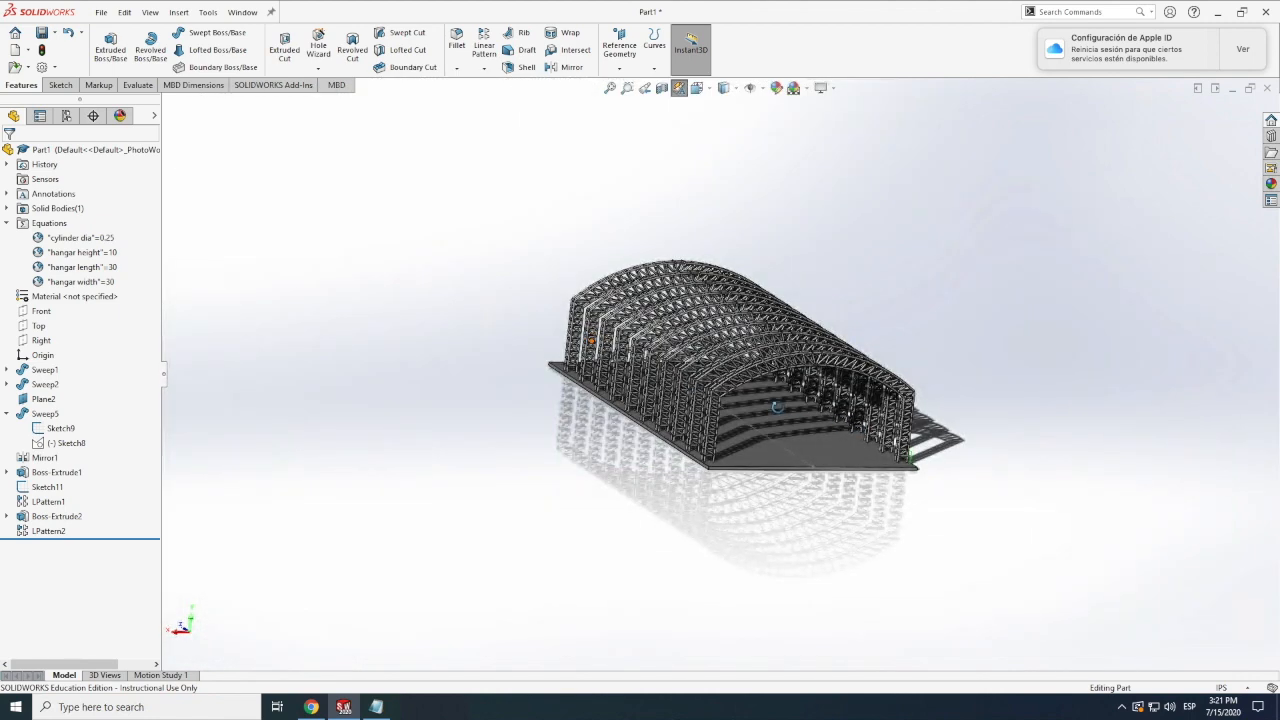
pyautogui.moveTo(970, 424); pyautogui.dragTo(914, 330, button='middle')
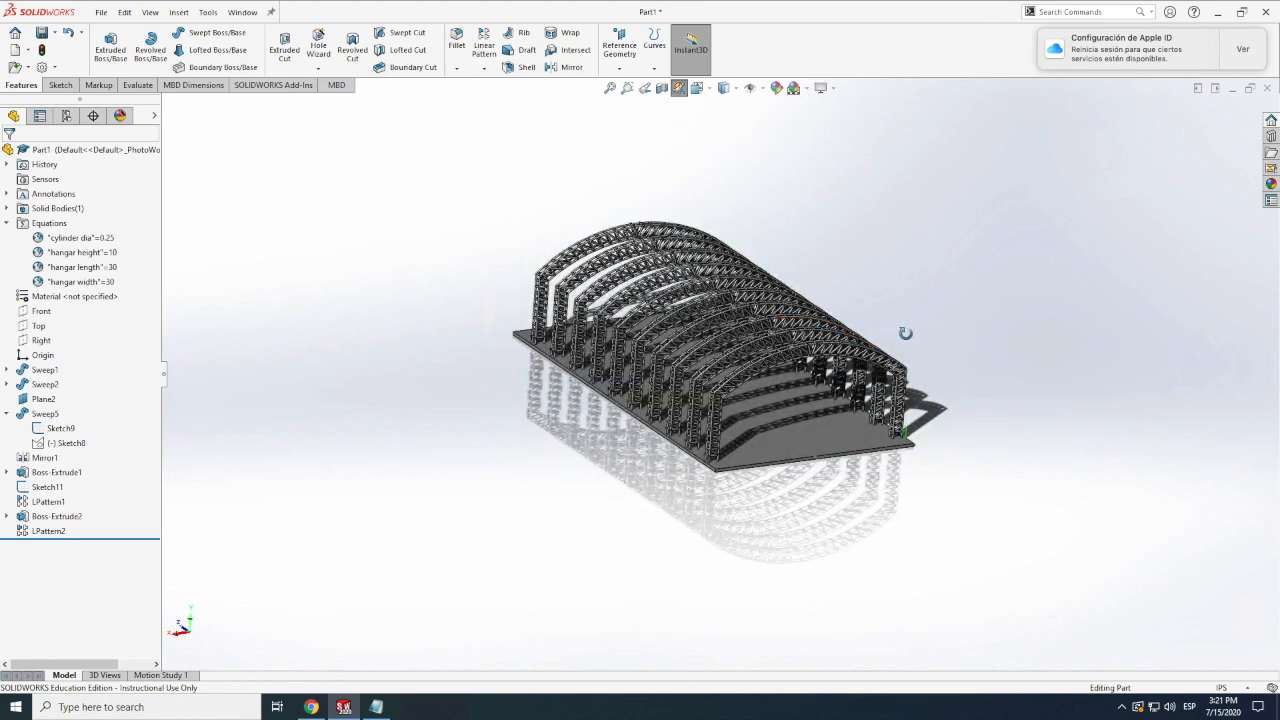
pyautogui.scroll(-3, 914, 330)
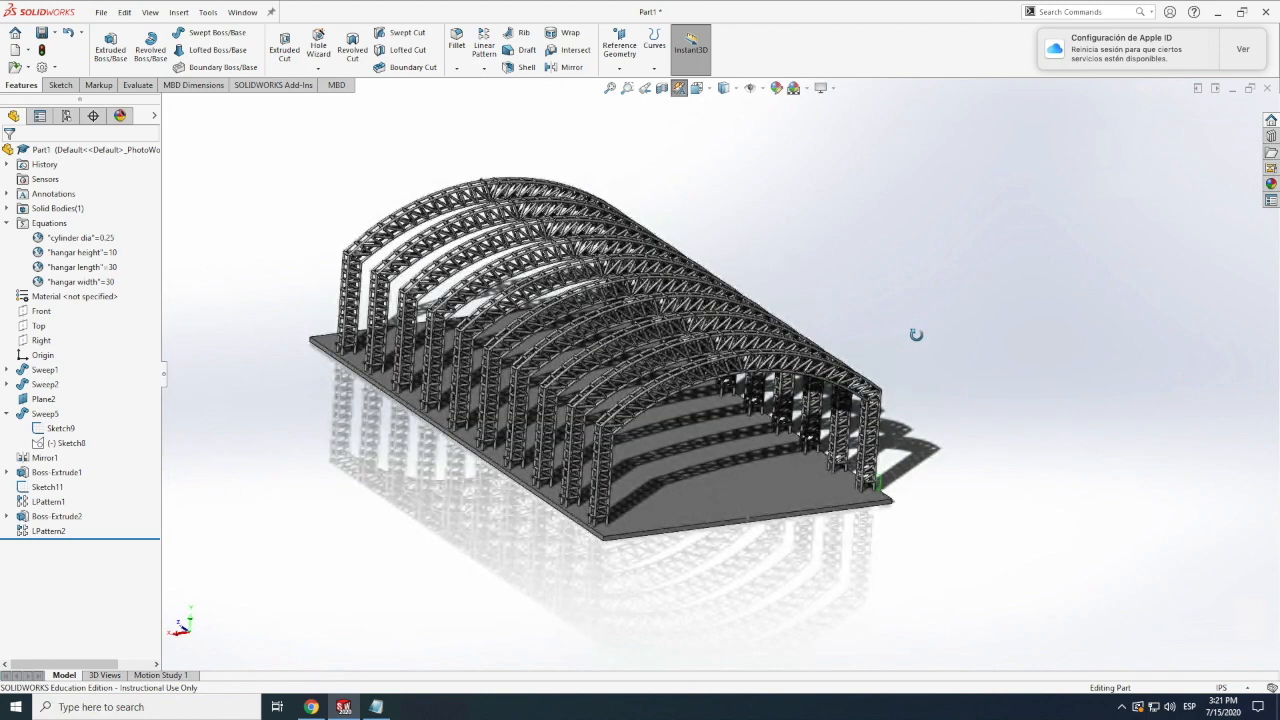